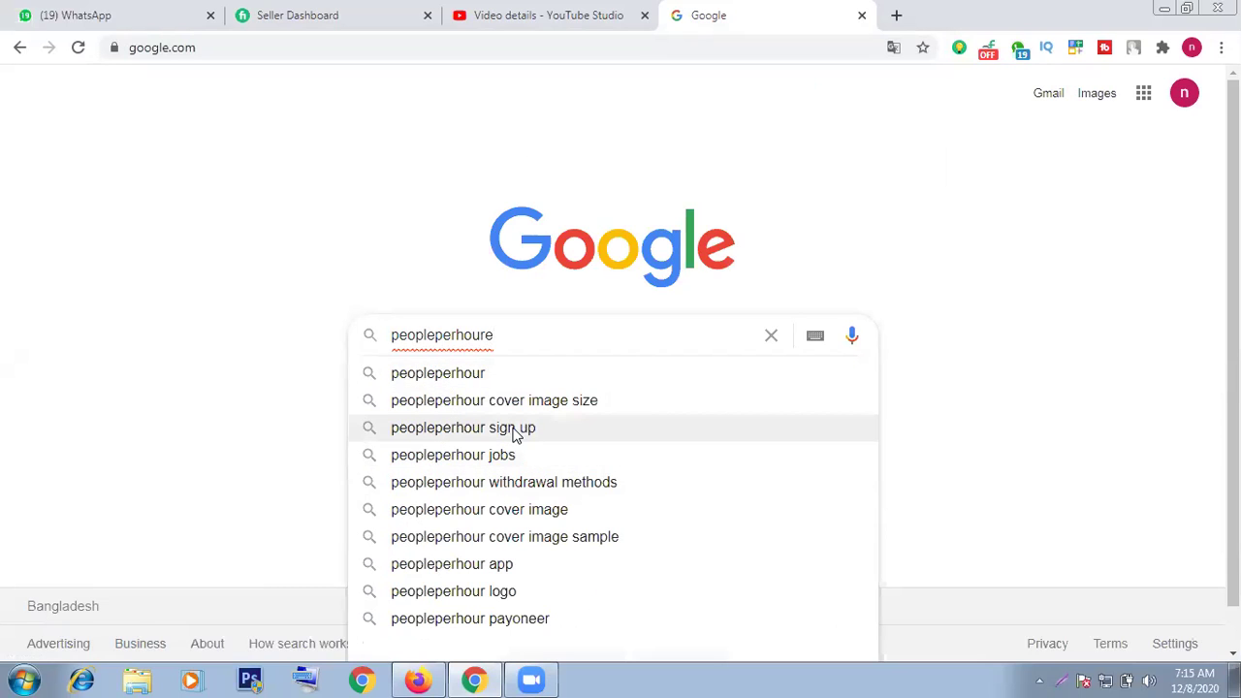
# - Search Google for 'peopleperhour sign up' and open the Register with People Per Hour result
pyautogui.click(472, 438)
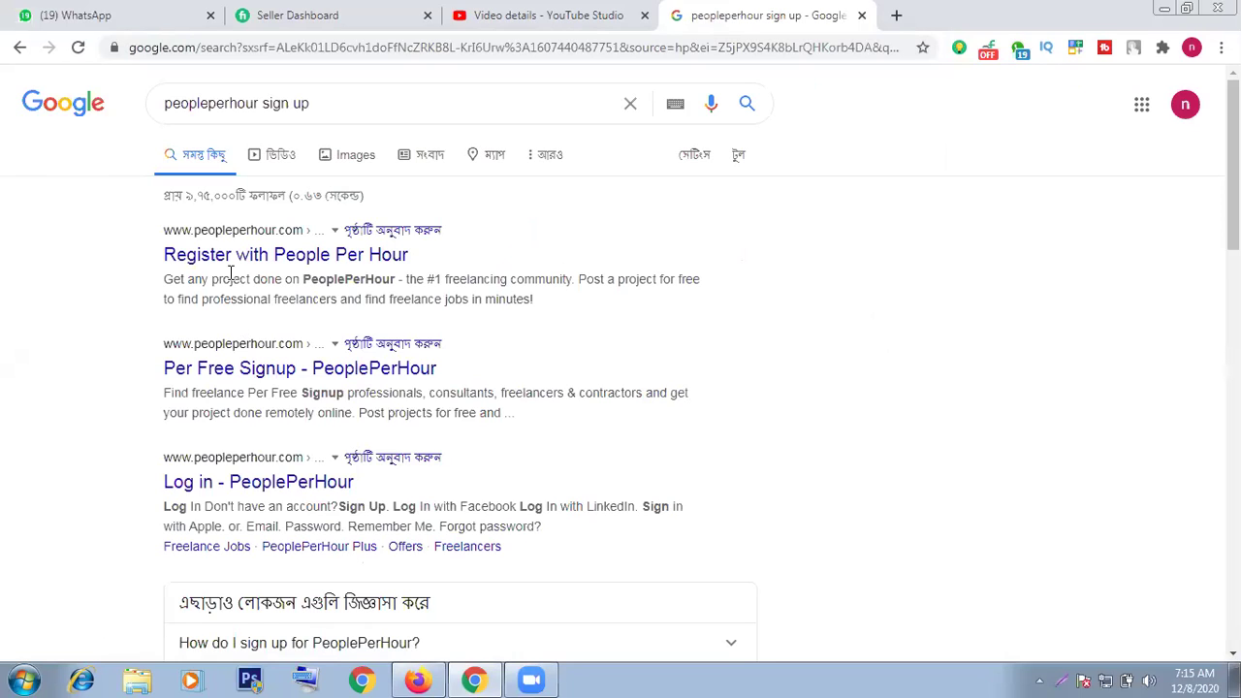
pyautogui.click(268, 258)
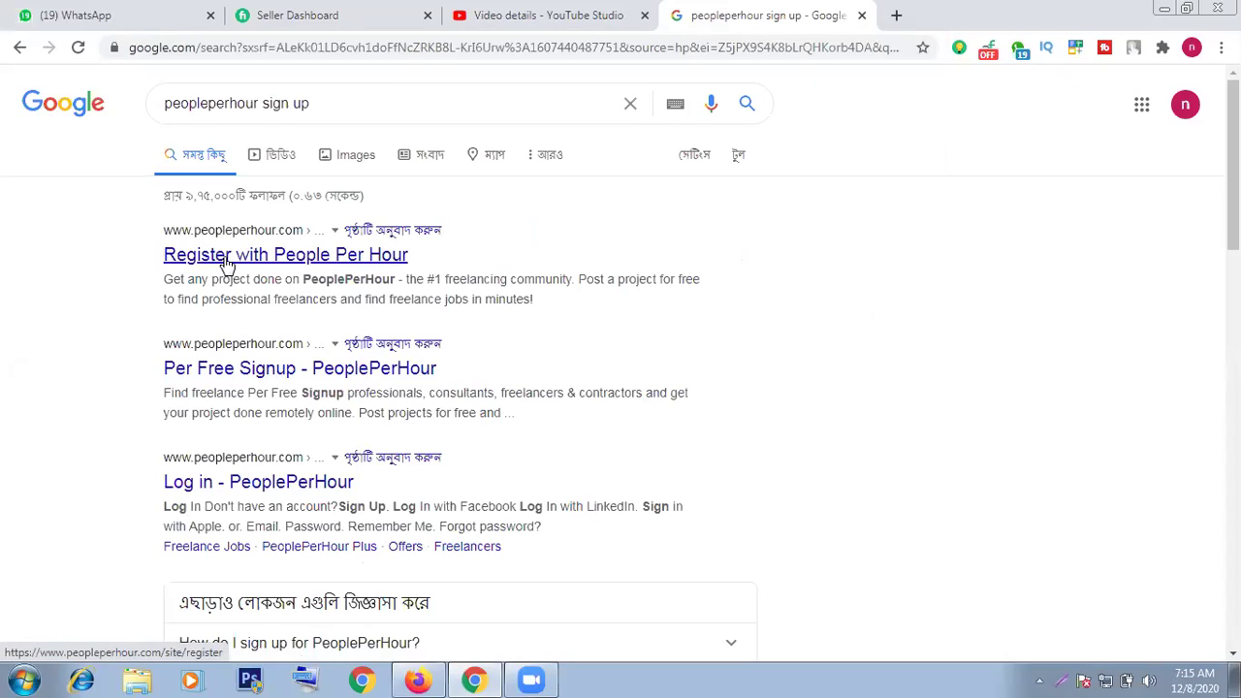
pyautogui.click(351, 257)
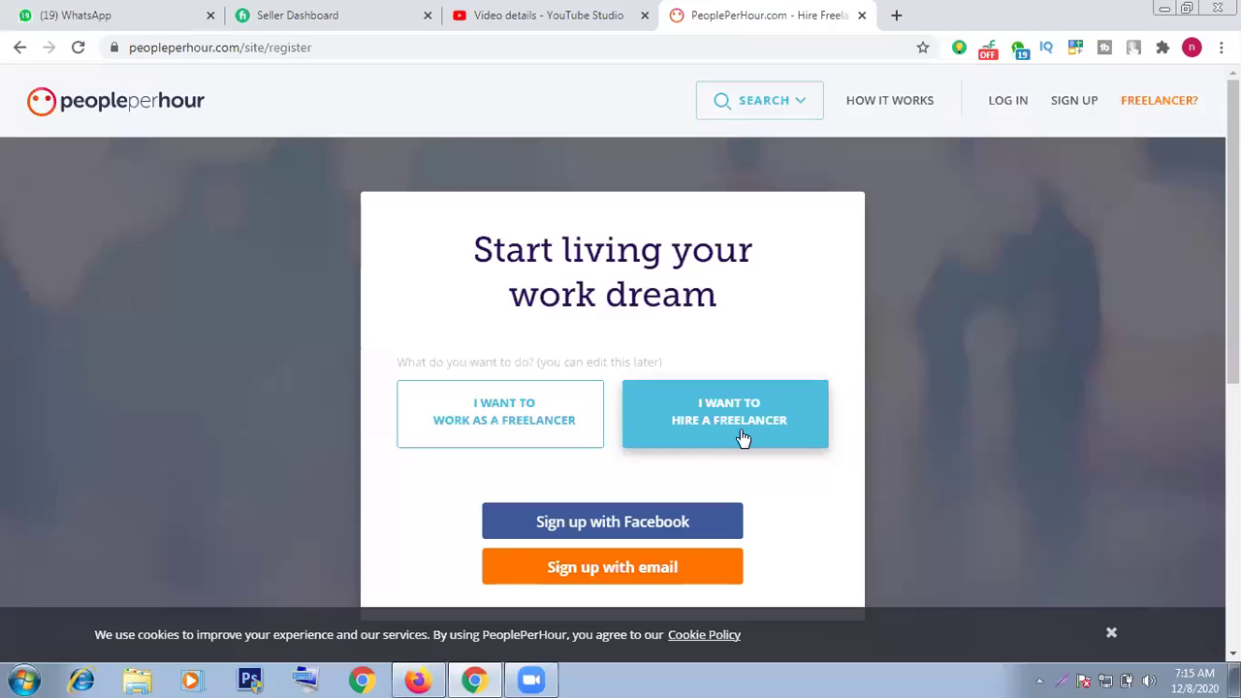
# - Choose to work as a freelancer and sign up with email
pyautogui.click(513, 409)
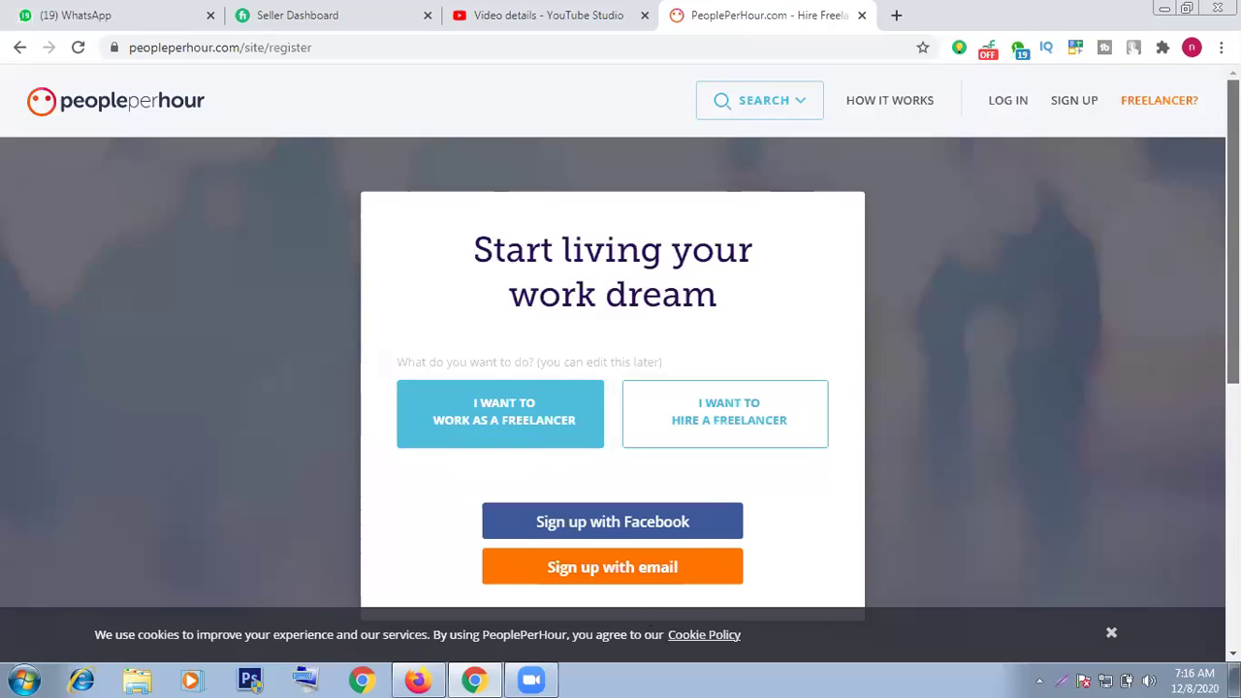
pyautogui.scroll(-2, 1232, 291)
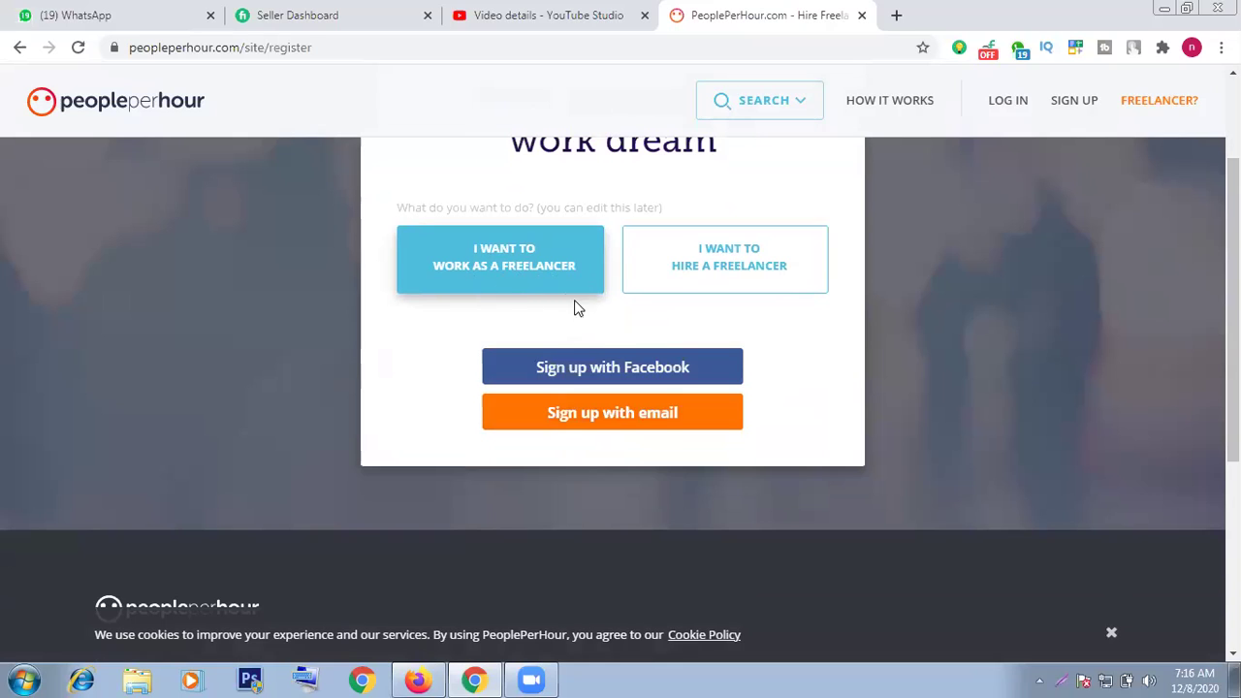
pyautogui.click(603, 419)
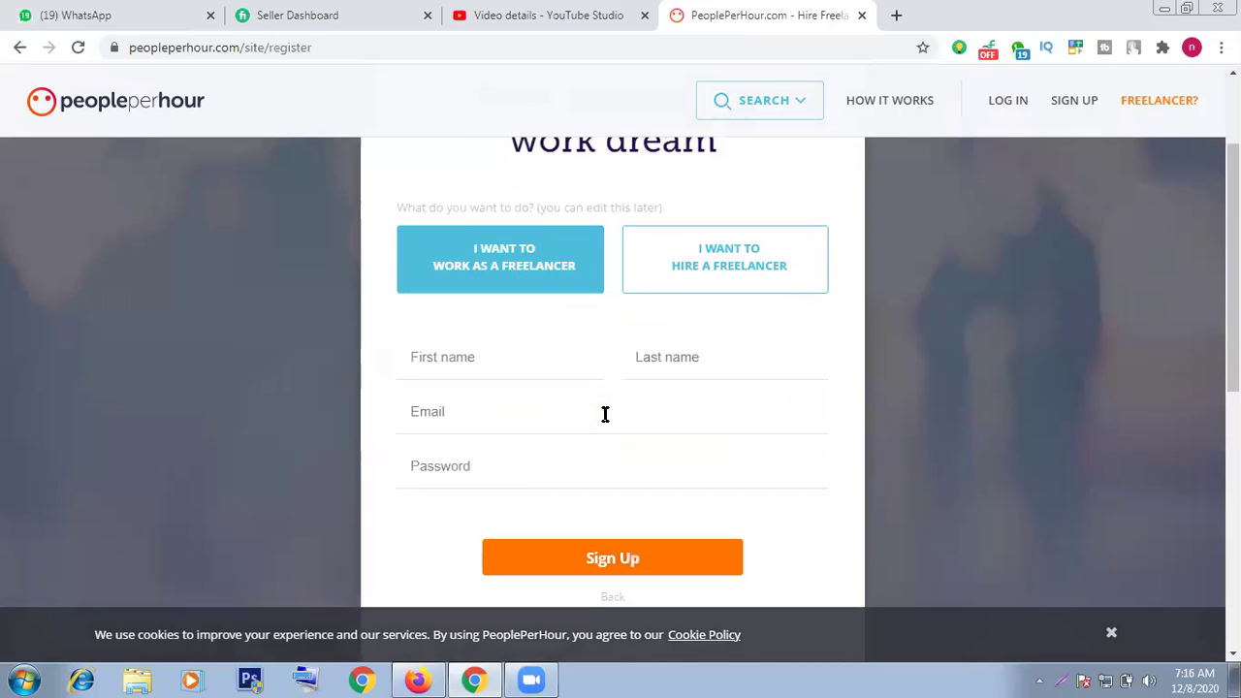
# - Enter the user's first name and last name in the sign-up form
pyautogui.click(500, 369)
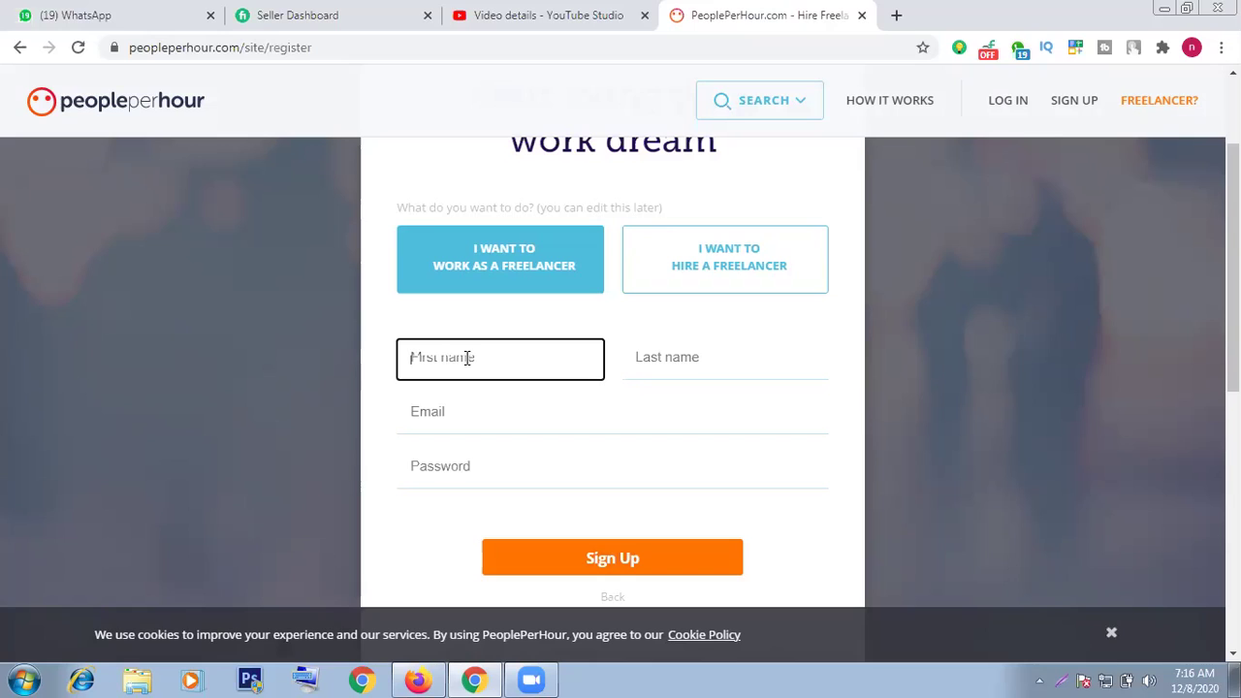
pyautogui.click(696, 360)
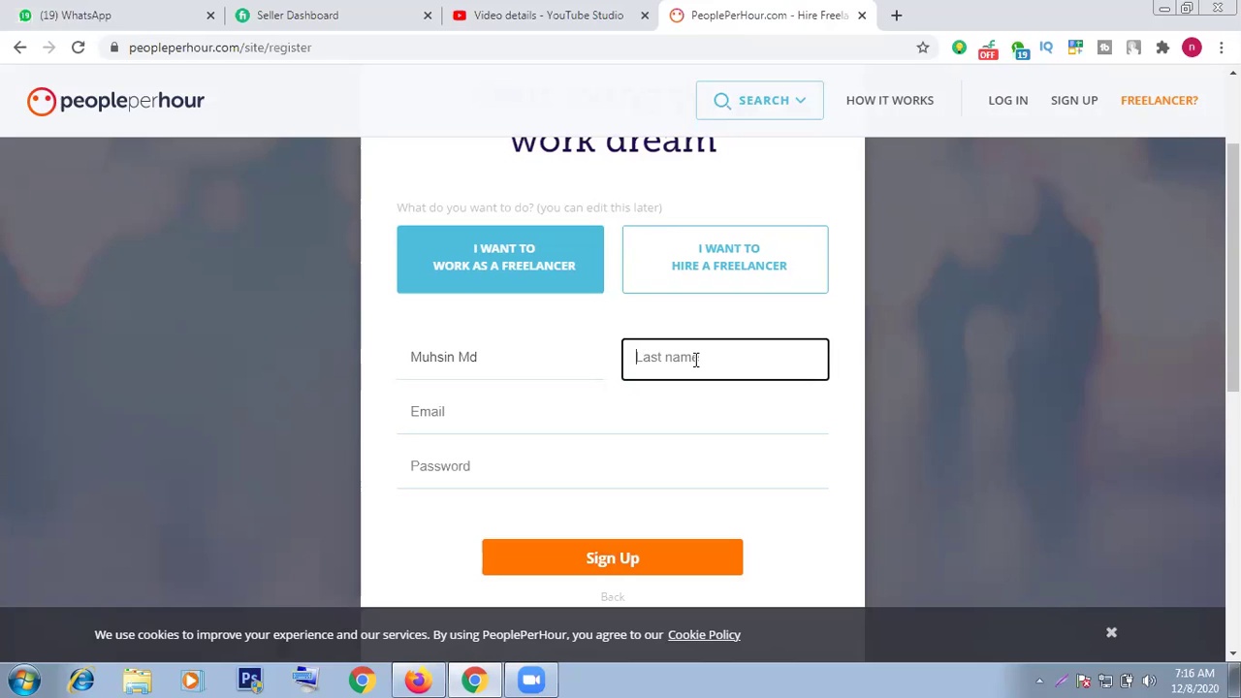
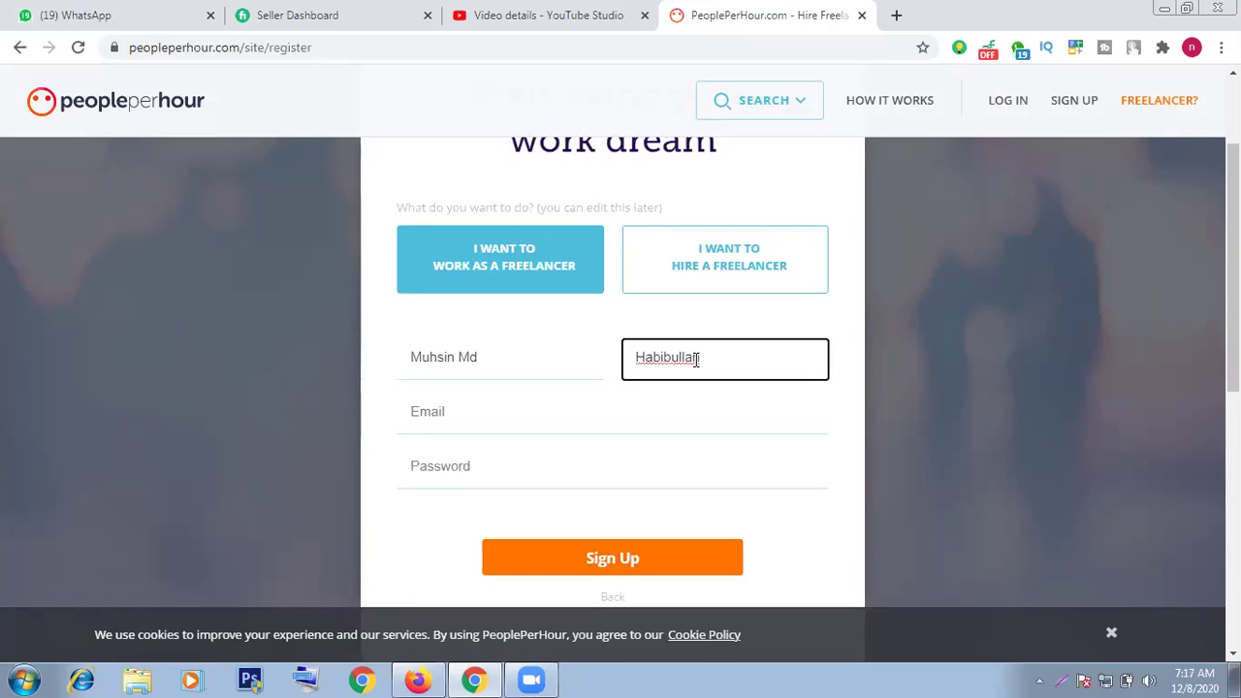
# - Fill in the saved e-mail address and type the first letters of the account password
pyautogui.click(493, 429)
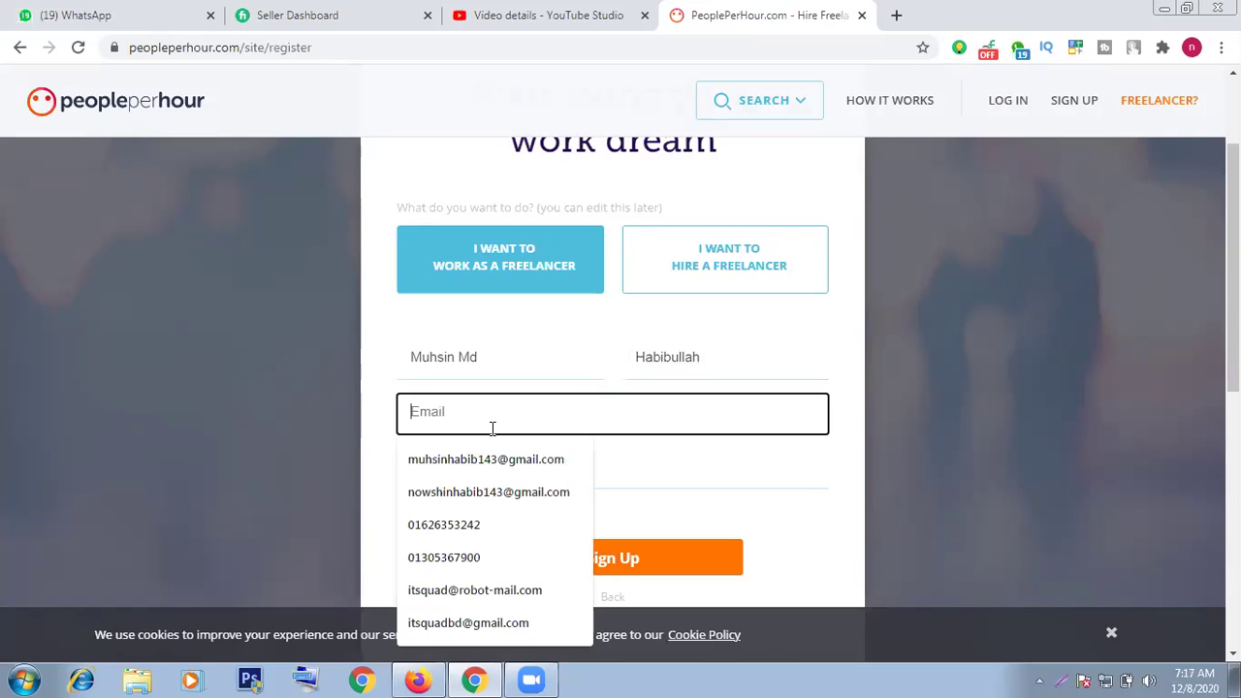
pyautogui.click(514, 460)
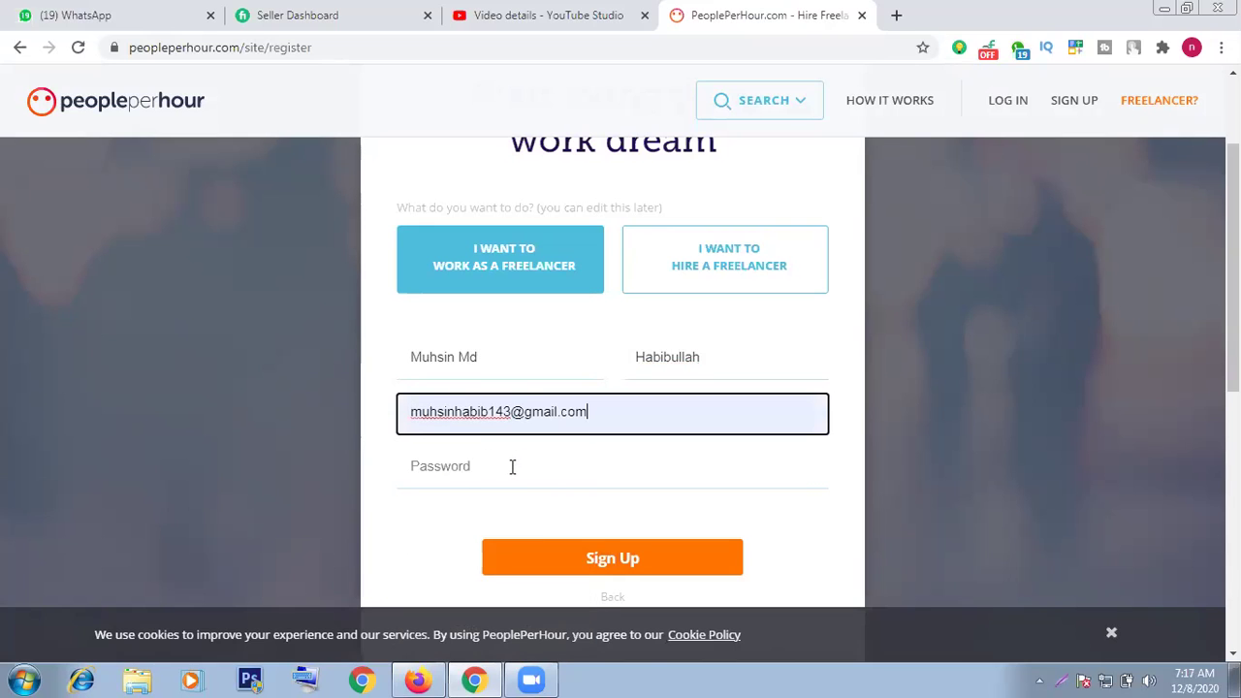
pyautogui.click(460, 473)
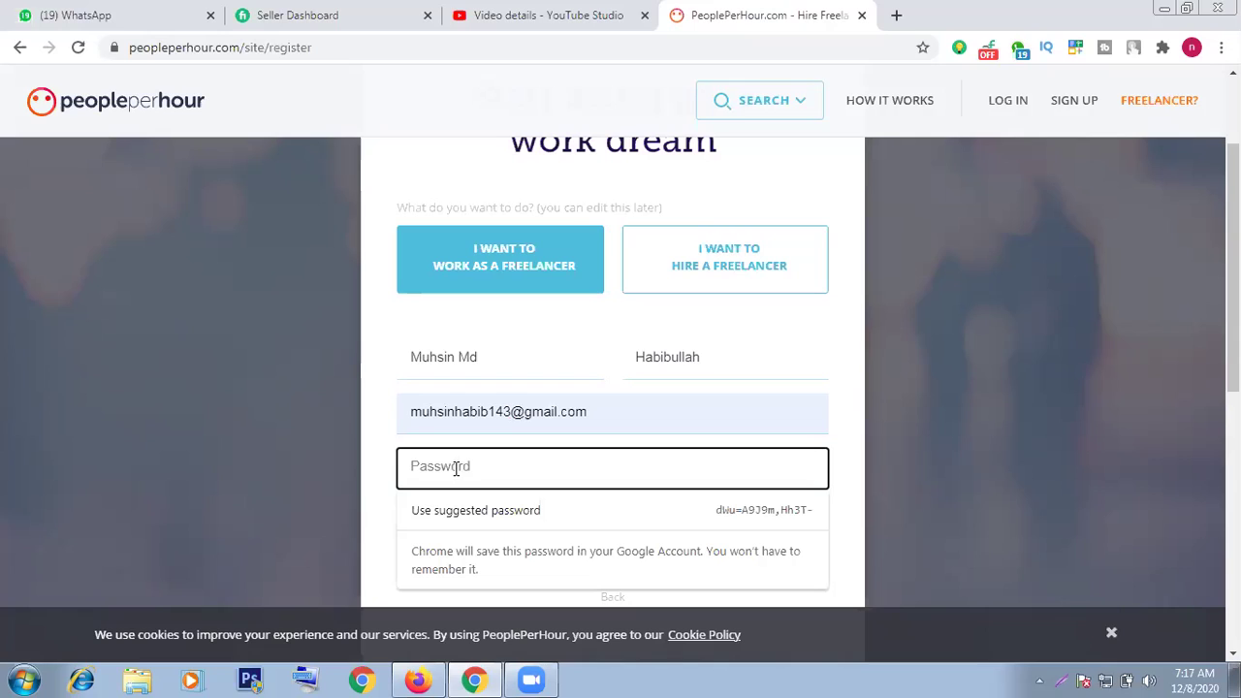
pyautogui.press('BackSpace')
pyautogui.press('BackSpace')
pyautogui.press('BackSpace')
pyautogui.press('BackSpace')
pyautogui.press('BackSpace')
# - Finish the password's digits and symbol using the On-Screen Keyboard
pyautogui.click(306, 680)
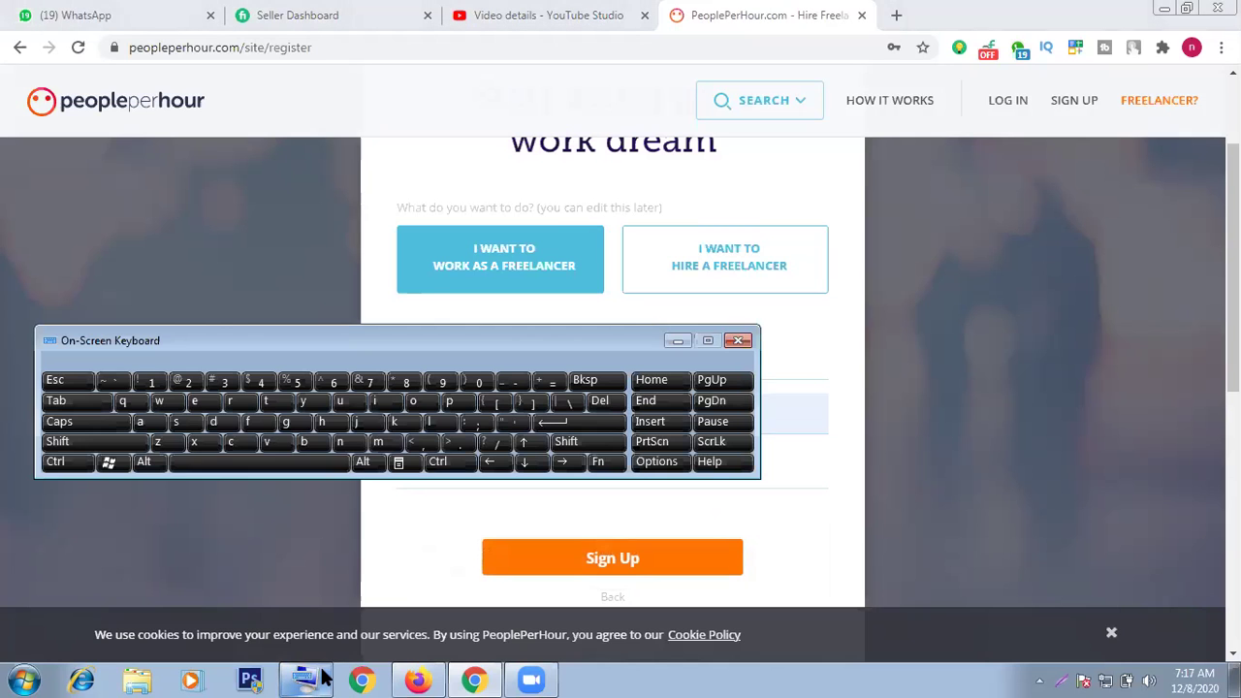
pyautogui.moveTo(276, 348); pyautogui.dragTo(522, 179)
pyautogui.click(479, 475)
pyautogui.click(386, 220)
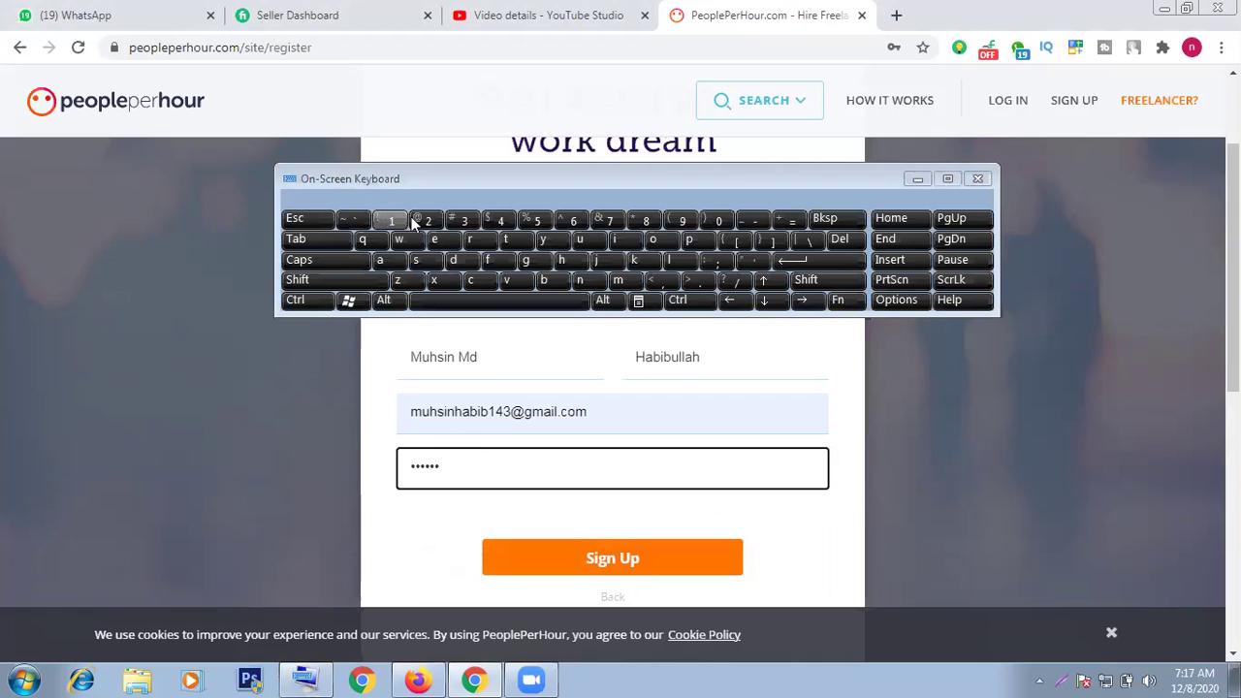
pyautogui.click(501, 219)
pyautogui.click(465, 220)
pyautogui.click(417, 219)
pyautogui.keyDown('shift'); pyautogui.click(420, 215); pyautogui.keyUp('shift')
pyautogui.click(604, 549)
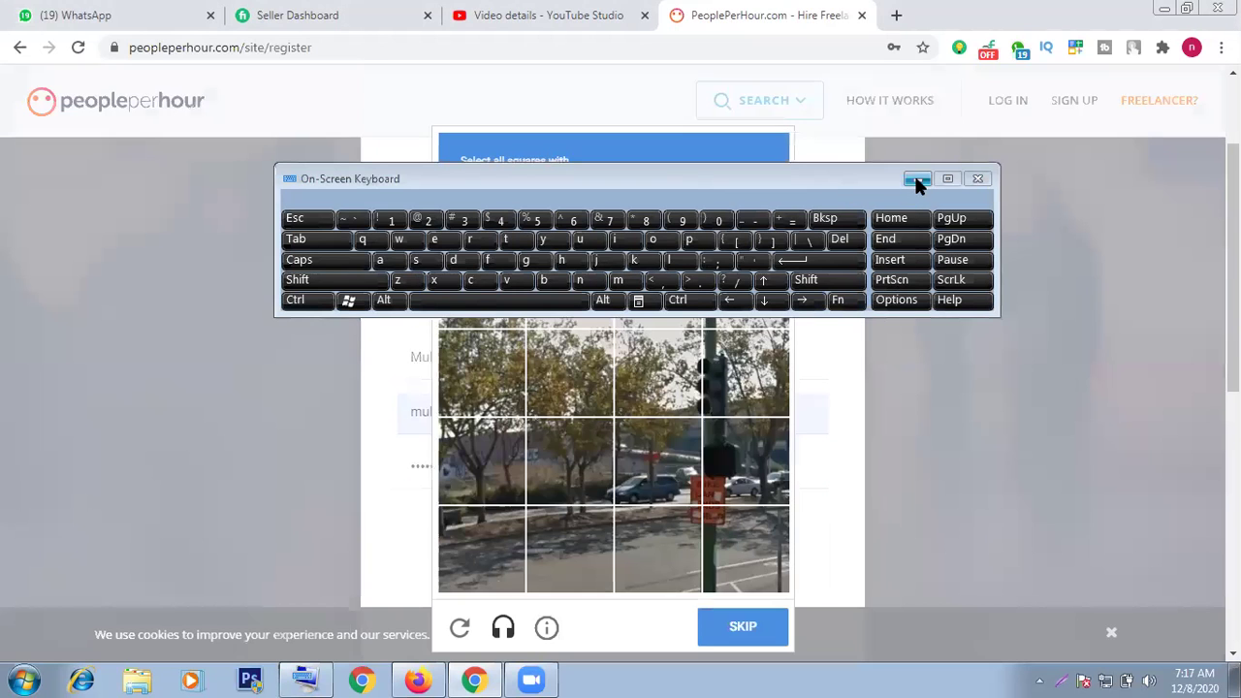
# - Hide the On-Screen Keyboard and solve the traffic-light reCAPTCHA tiles
pyautogui.click(917, 180)
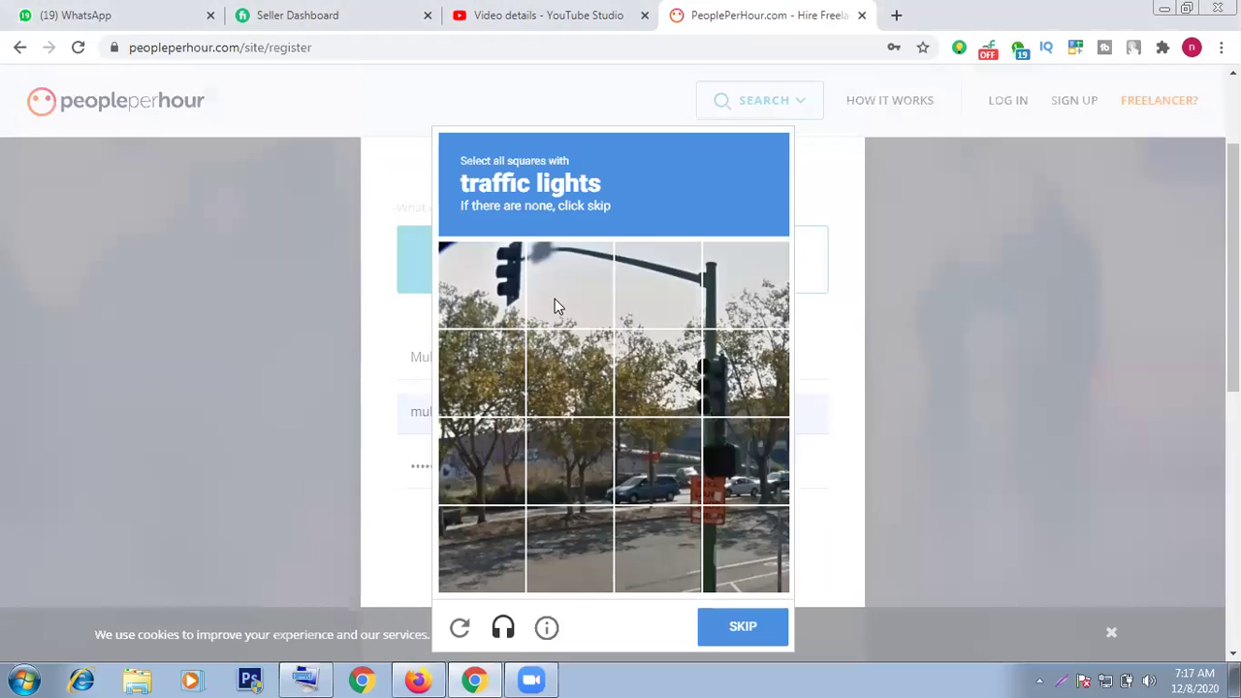
pyautogui.click(493, 277)
pyautogui.click(706, 384)
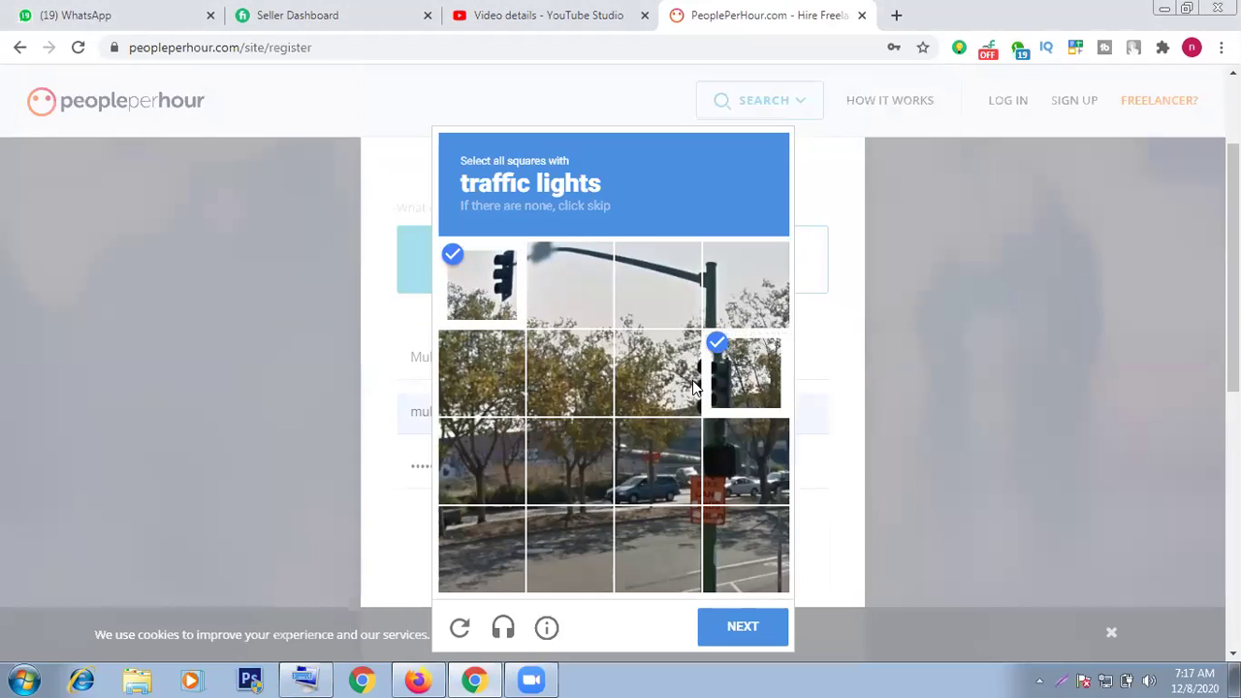
pyautogui.click(690, 387)
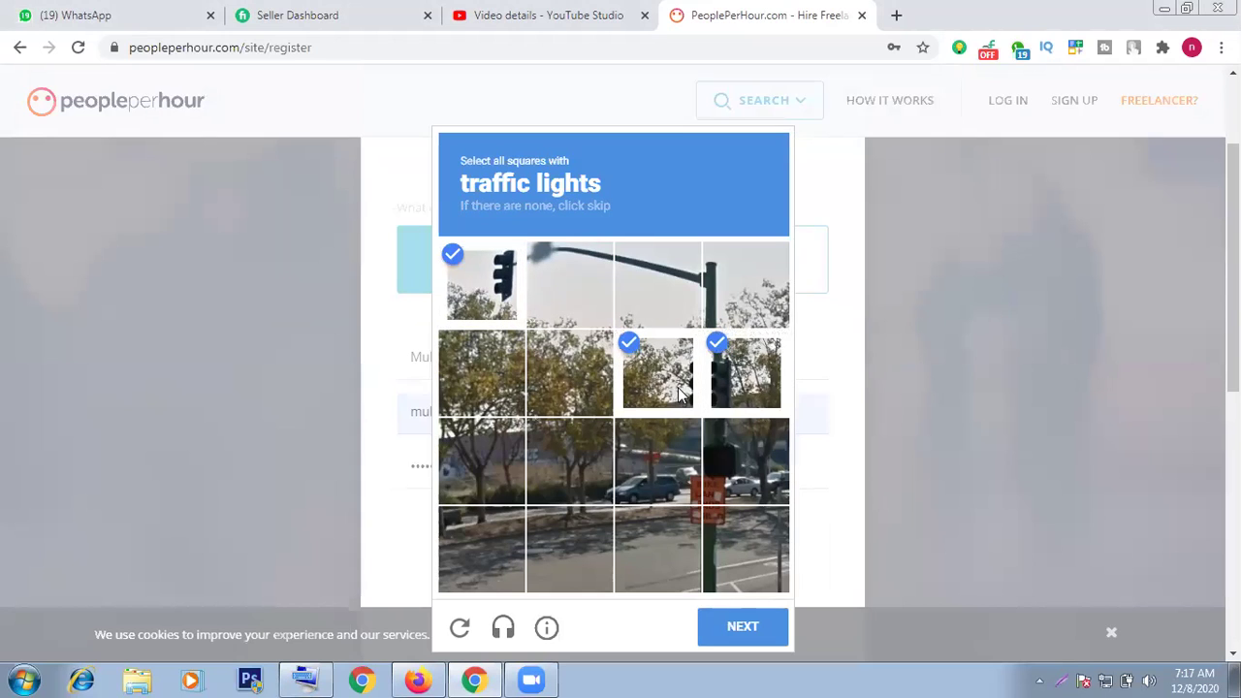
pyautogui.click(737, 629)
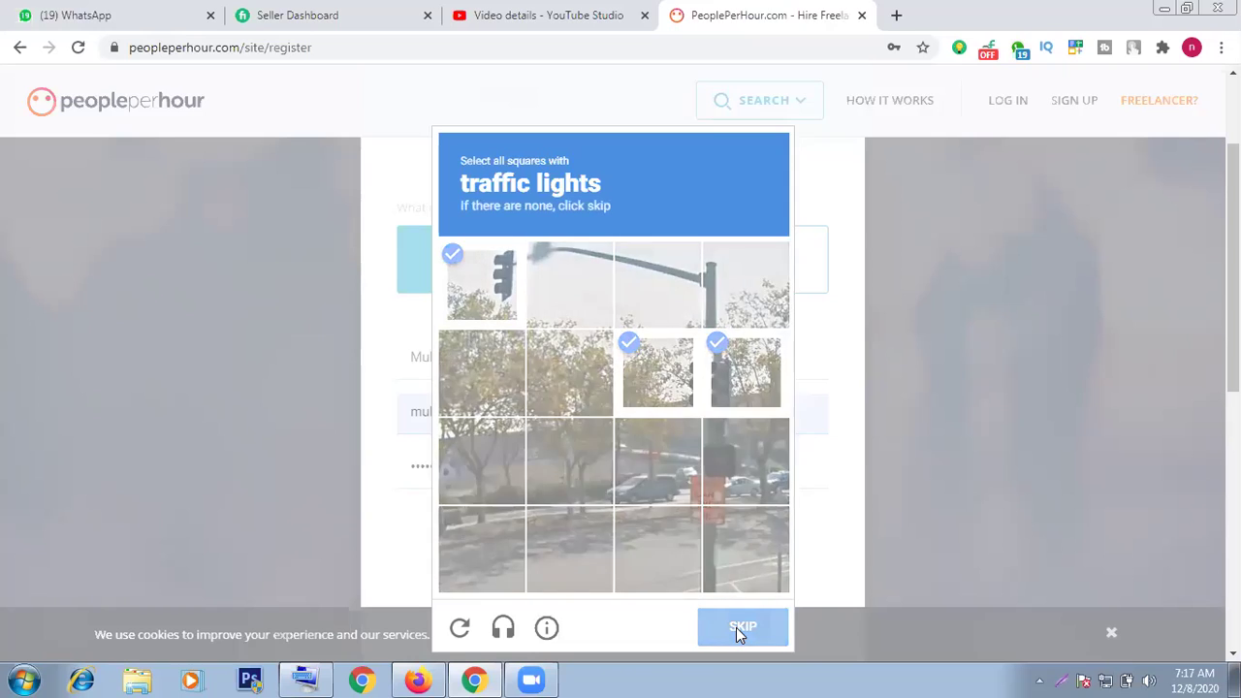
# - Solve the crosswalk challenge to finish verification and save the login in the browser
pyautogui.click(482, 547)
pyautogui.click(570, 558)
pyautogui.click(652, 567)
pyautogui.click(744, 568)
pyautogui.click(744, 627)
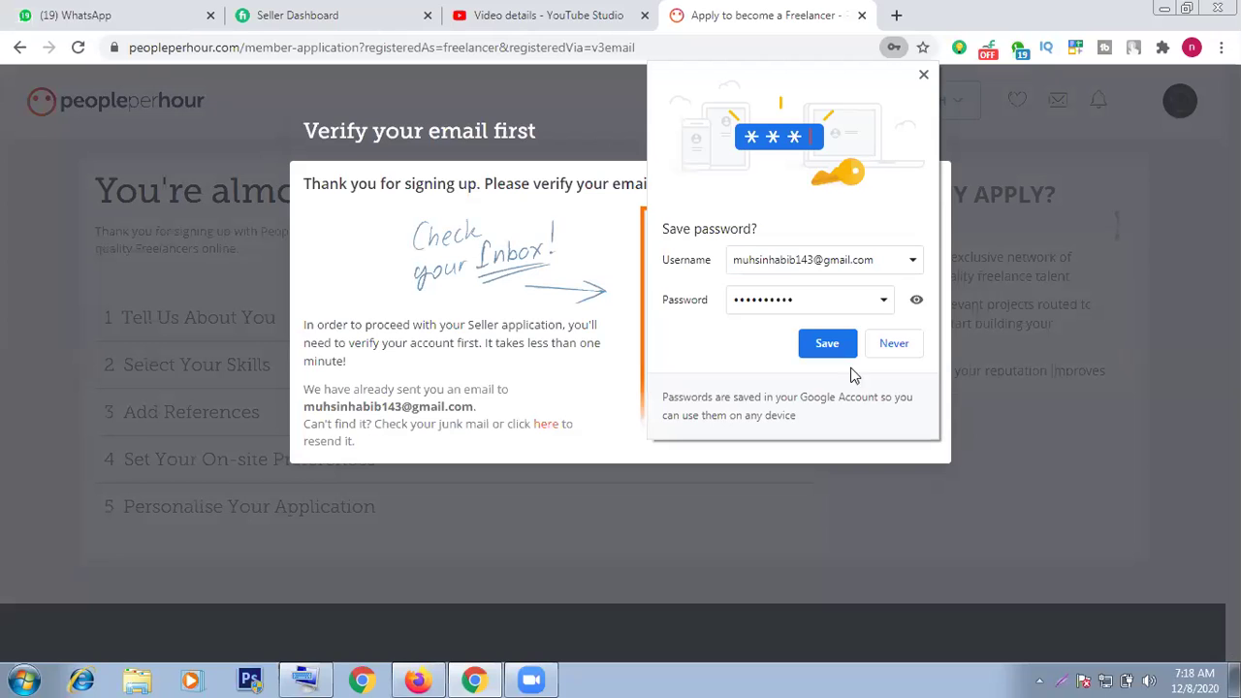
pyautogui.click(826, 344)
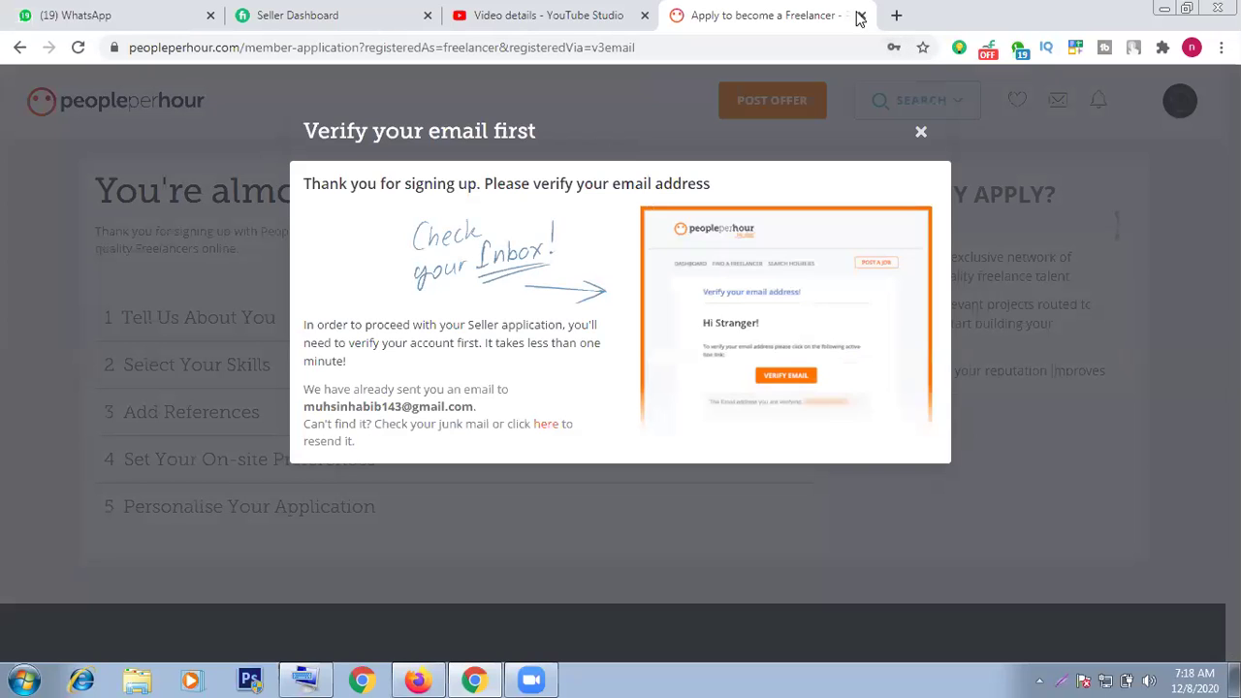
# - In a new tab, go to Gmail and choose to add another Google account
pyautogui.hotkey('ctrl', 't')
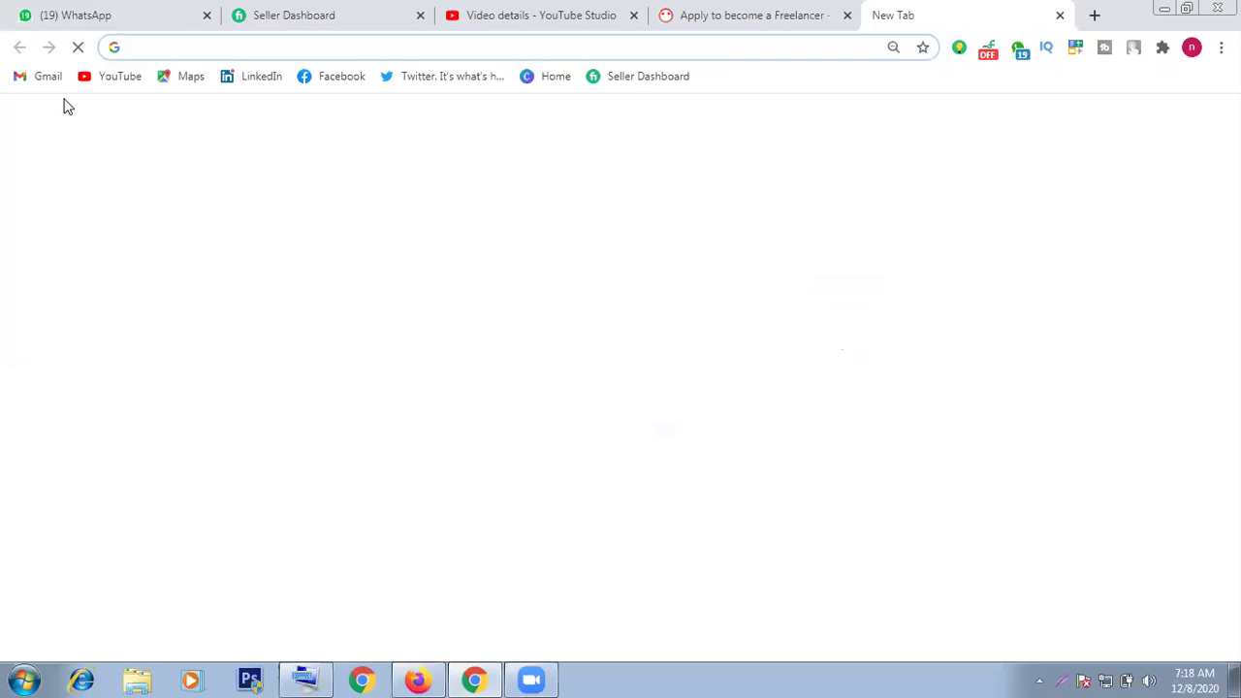
pyautogui.click(48, 76)
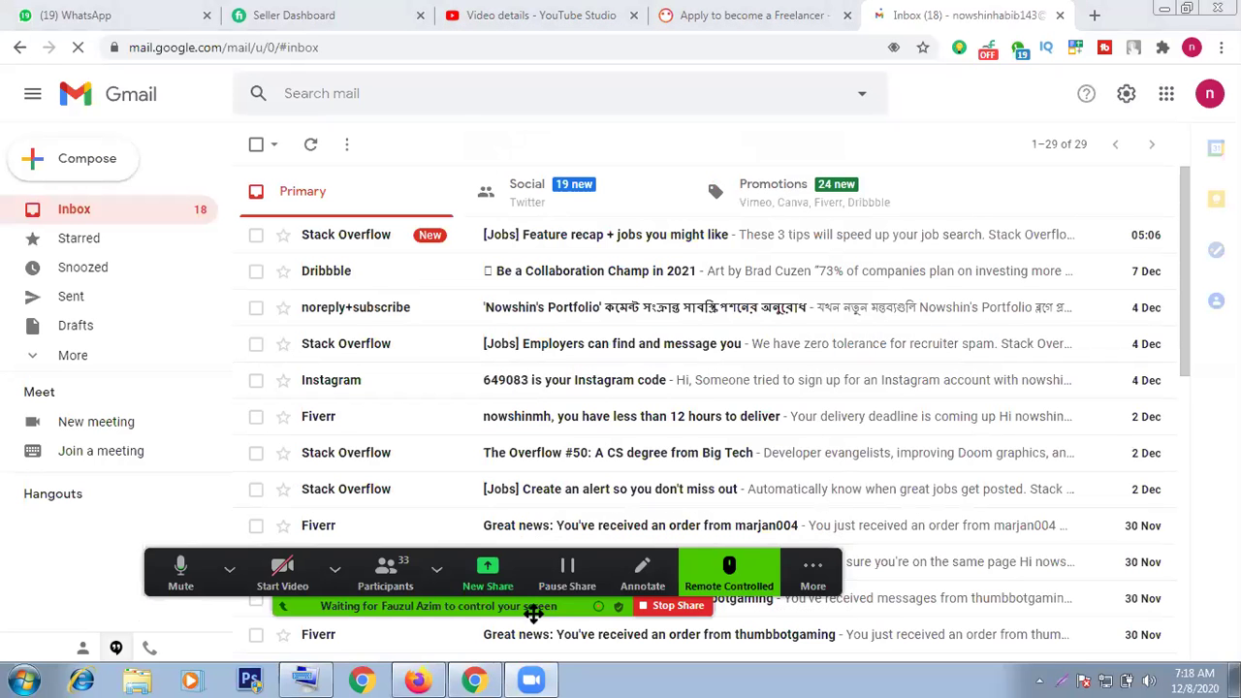
pyautogui.click(1209, 97)
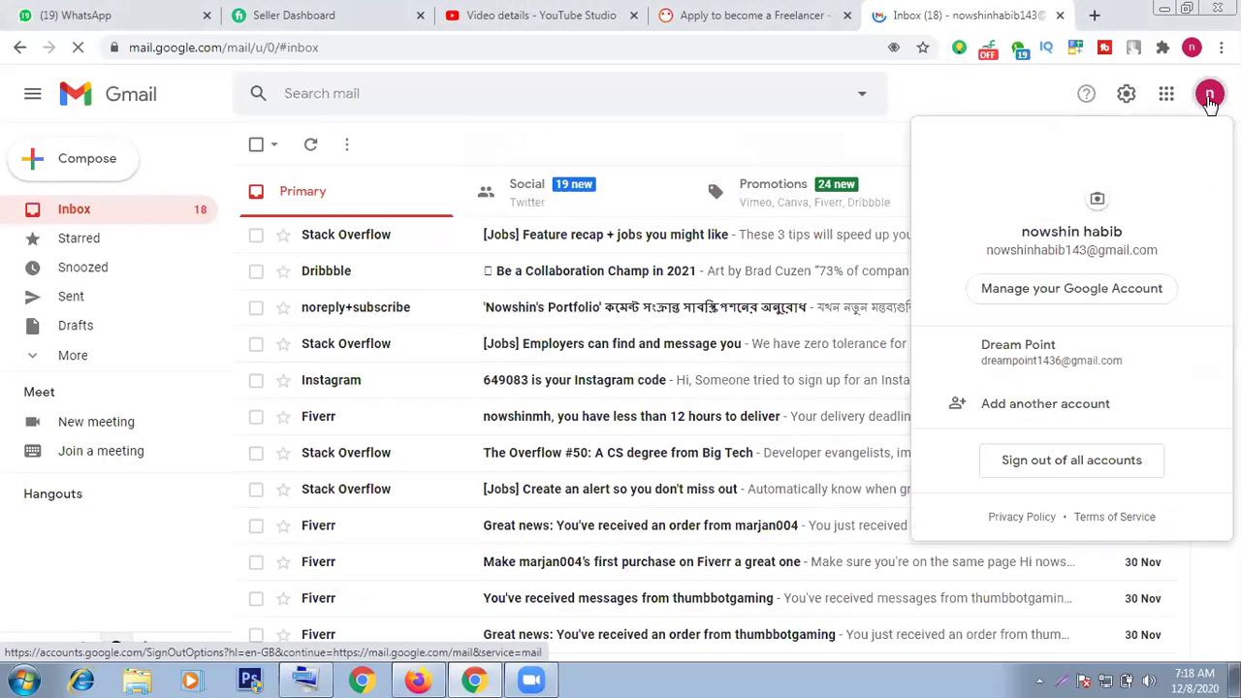
pyautogui.click(1057, 412)
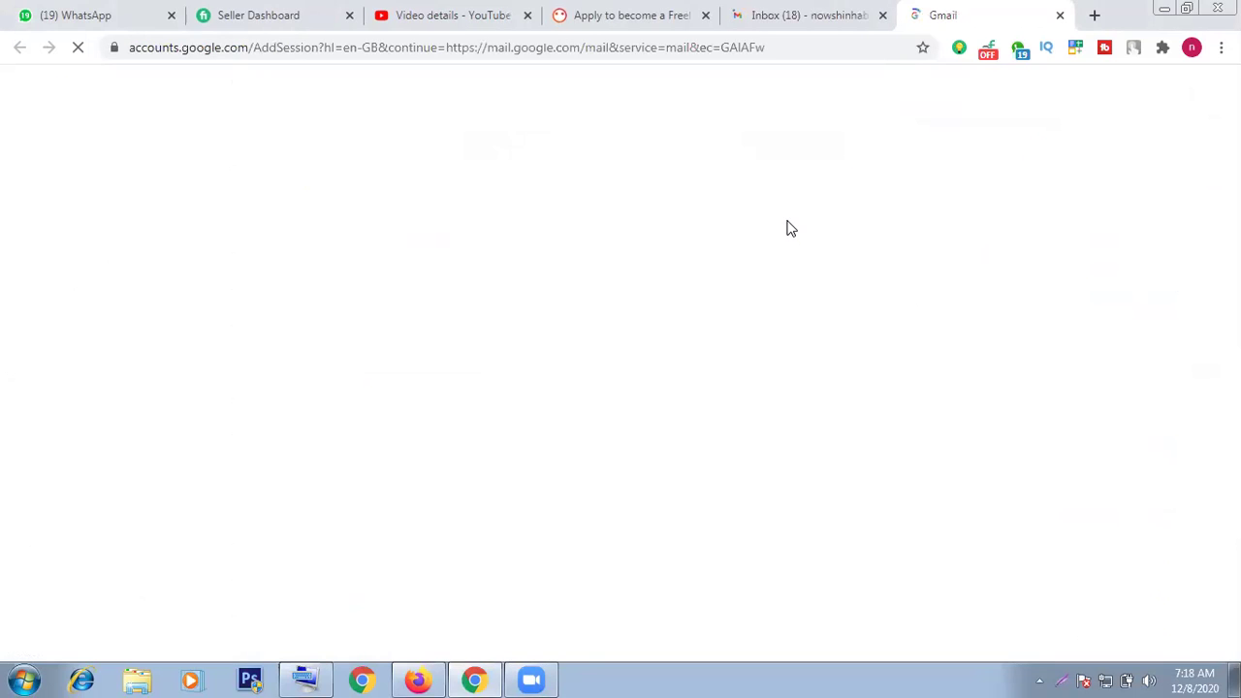
pyautogui.click(882, 16)
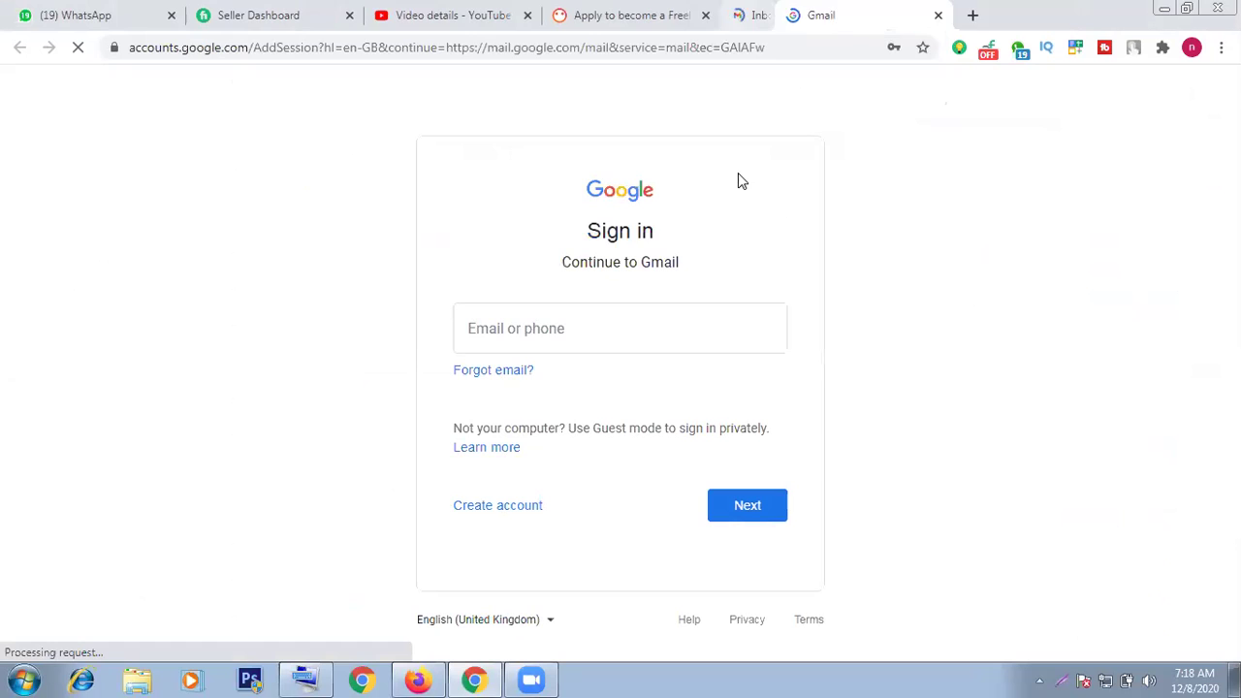
# - Enter the account's Gmail address, using the On-Screen Keyboard for digits and @, and continue
pyautogui.click(576, 327)
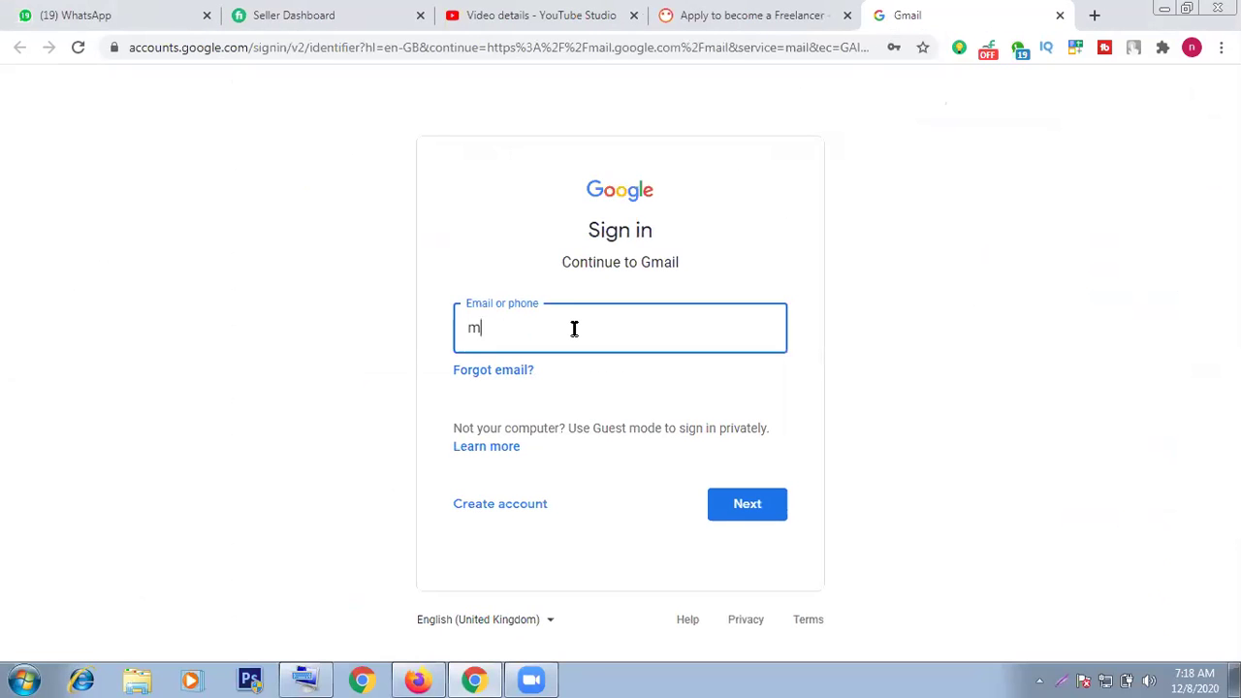
pyautogui.click(309, 679)
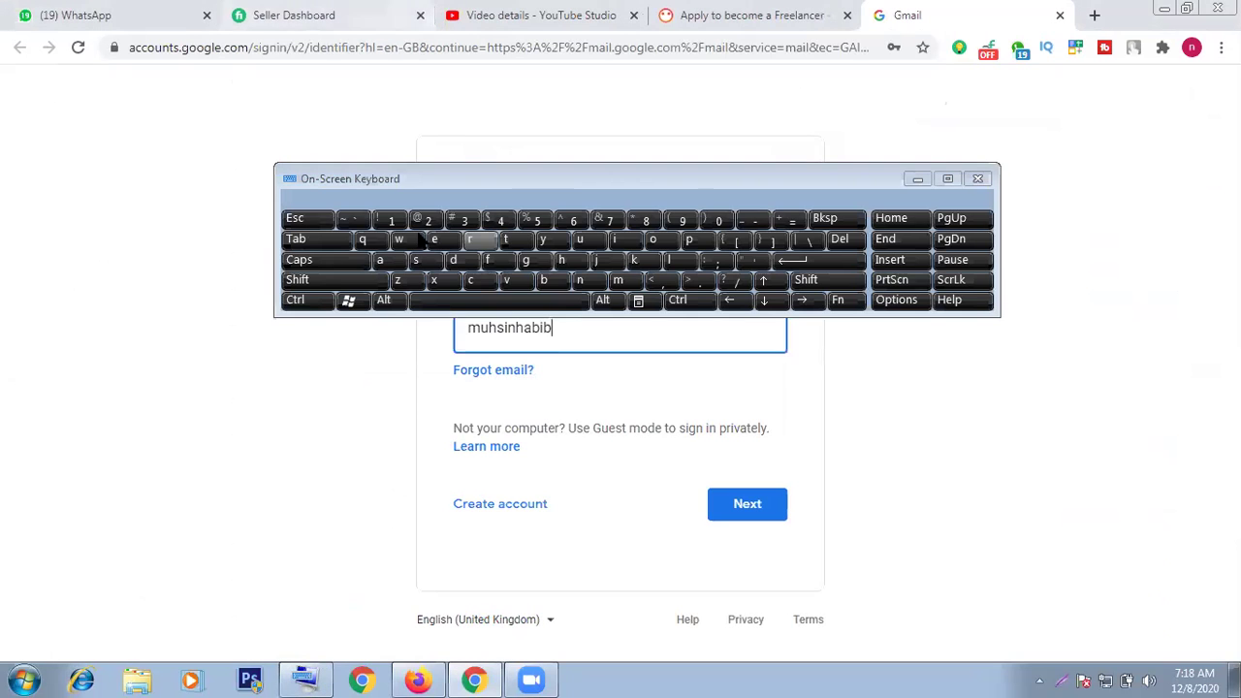
pyautogui.click(391, 220)
pyautogui.click(500, 221)
pyautogui.click(465, 221)
pyautogui.click(297, 279)
pyautogui.click(428, 220)
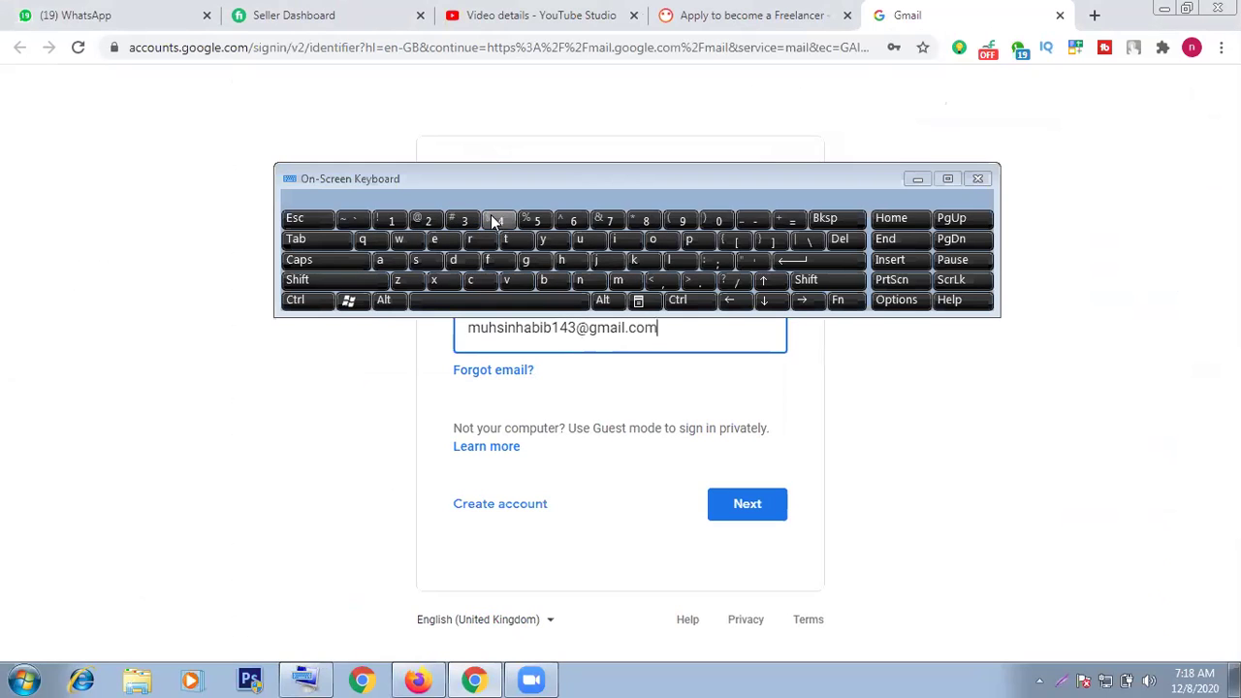
pyautogui.click(739, 506)
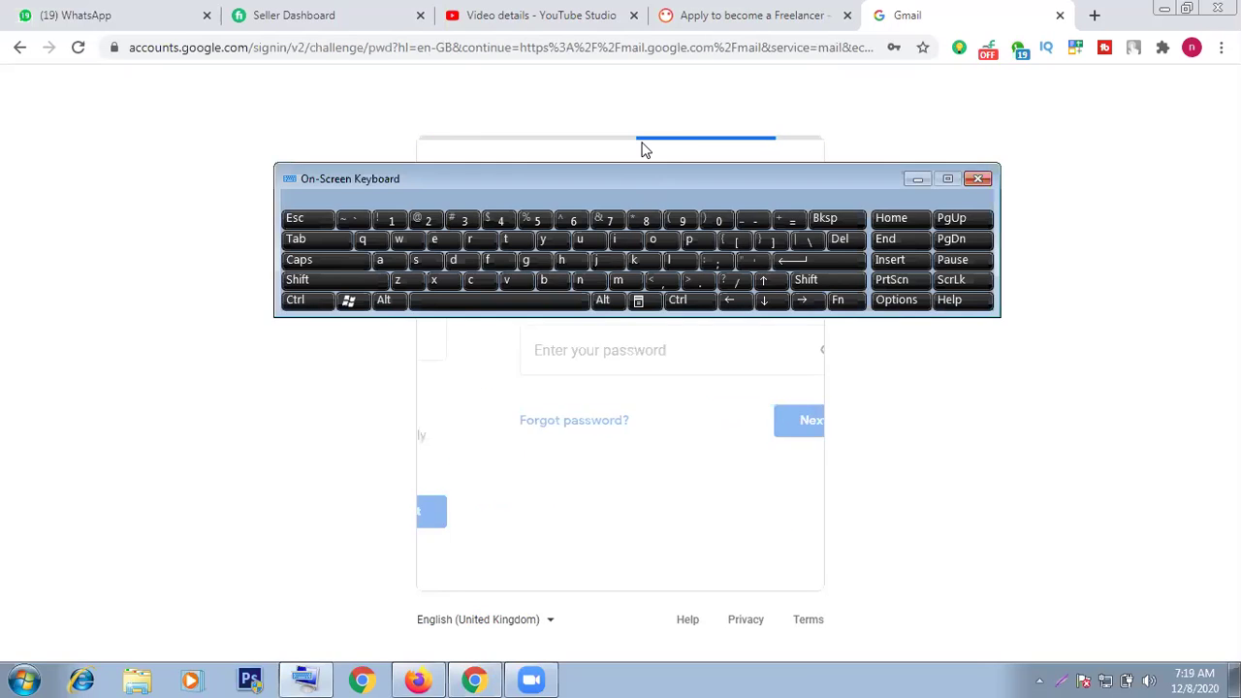
# - Enter the account password, submit it to sign in, and hide the On-Screen Keyboard
pyautogui.moveTo(645, 180); pyautogui.dragTo(646, 111)
pyautogui.click(539, 335)
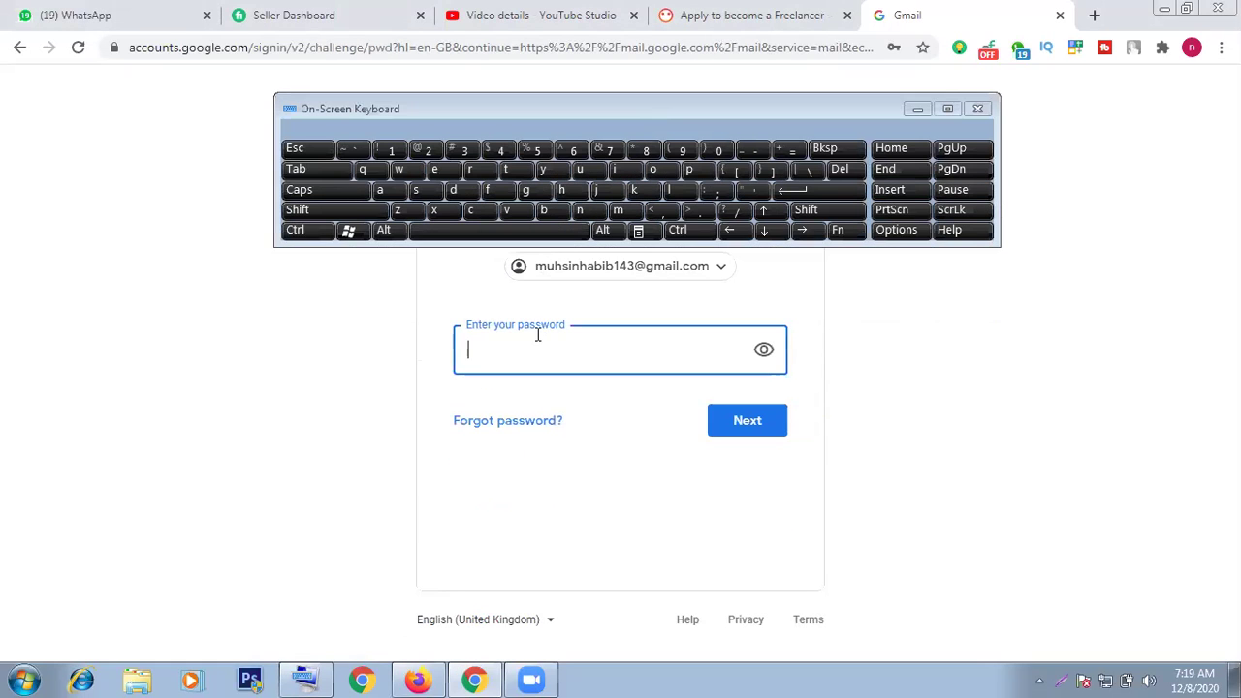
pyautogui.press('capslock')
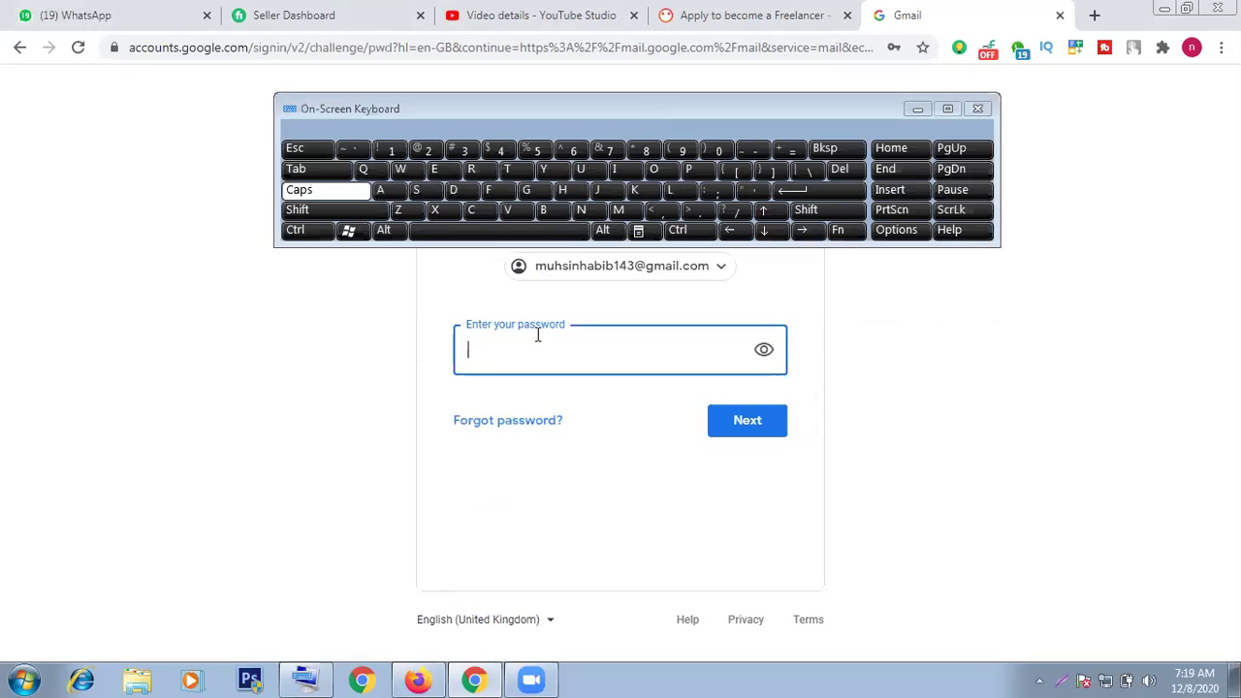
pyautogui.press('capslock')
pyautogui.write('••••••')
pyautogui.click(392, 149)
pyautogui.click(501, 150)
pyautogui.click(466, 151)
pyautogui.press('shift')
pyautogui.click(428, 150)
pyautogui.click(748, 420)
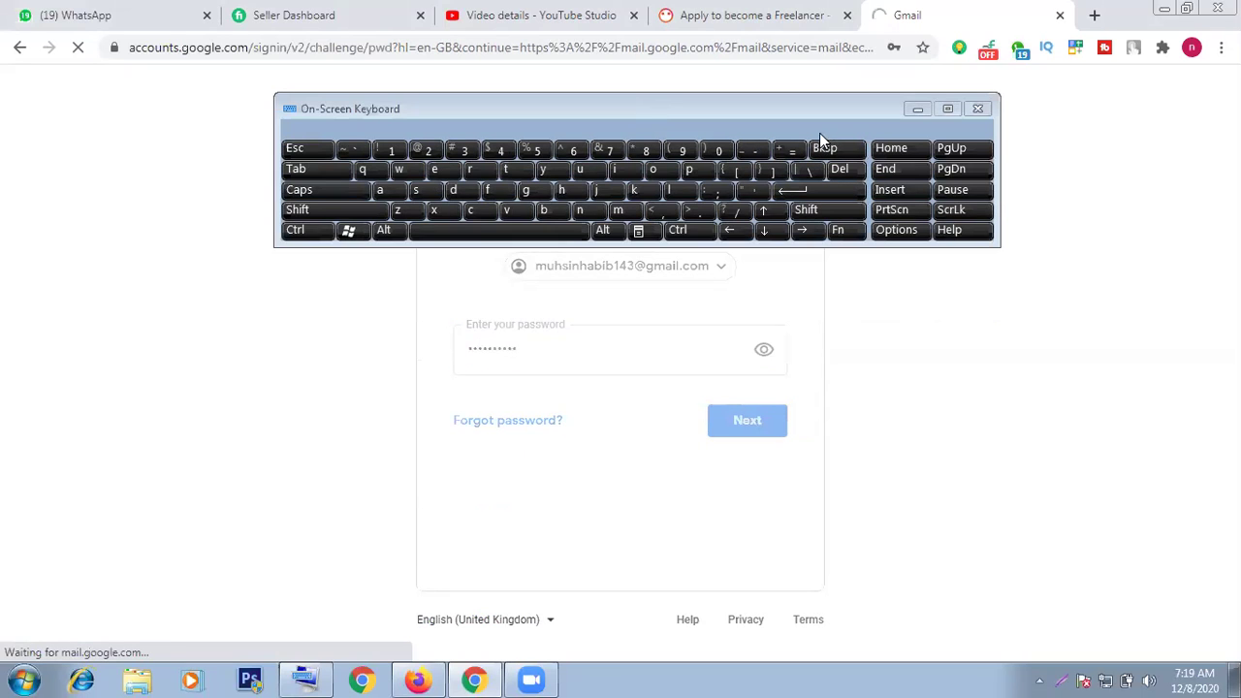
pyautogui.click(917, 109)
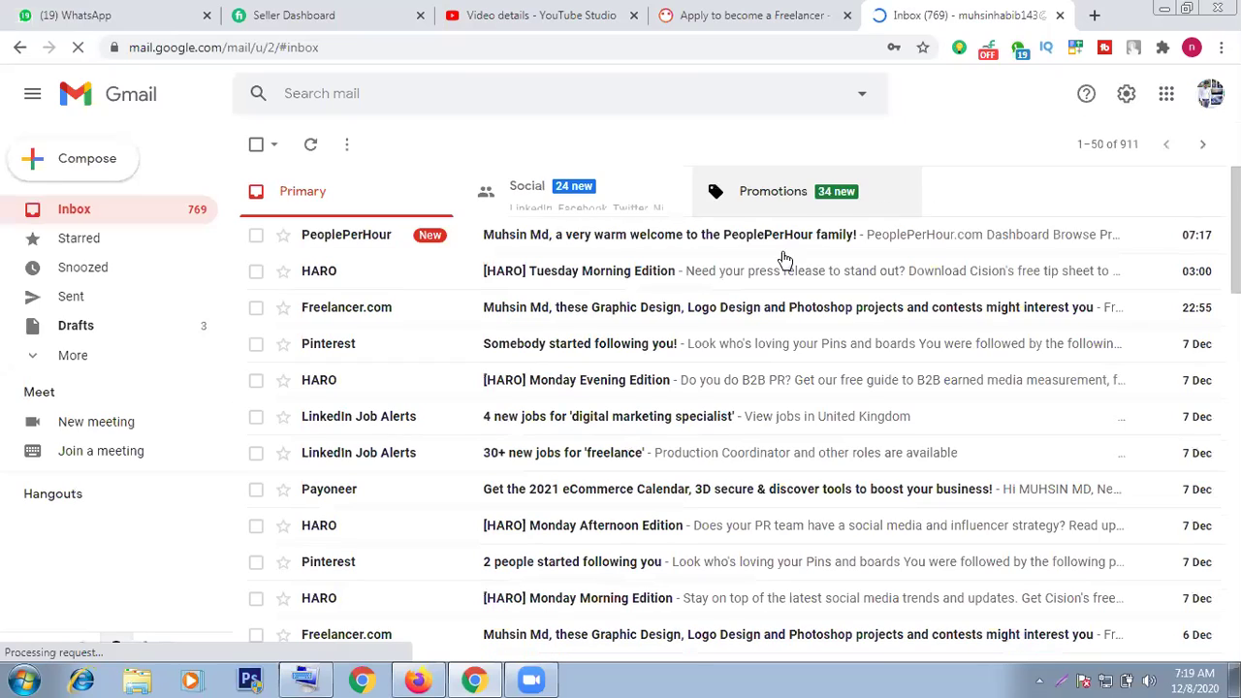
# - Open the PeoplePerHour welcome email and follow its COMPLETE APPLICATION link
pyautogui.click(579, 246)
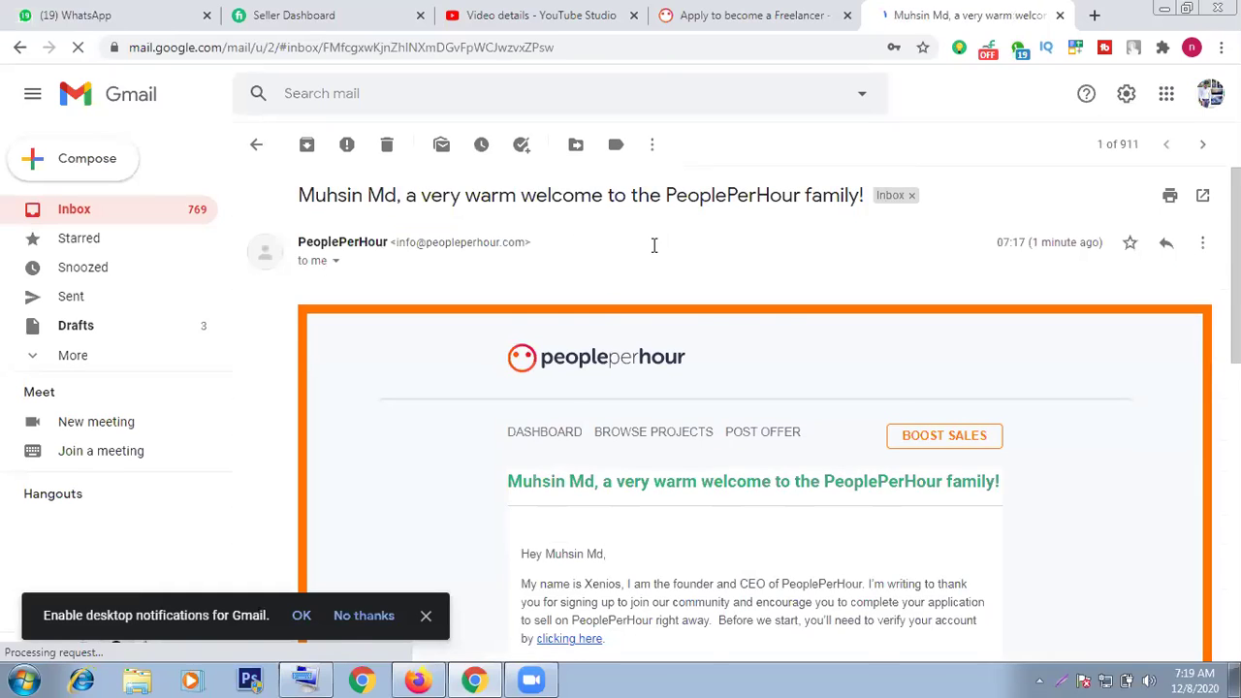
pyautogui.scroll(-3, 659, 257)
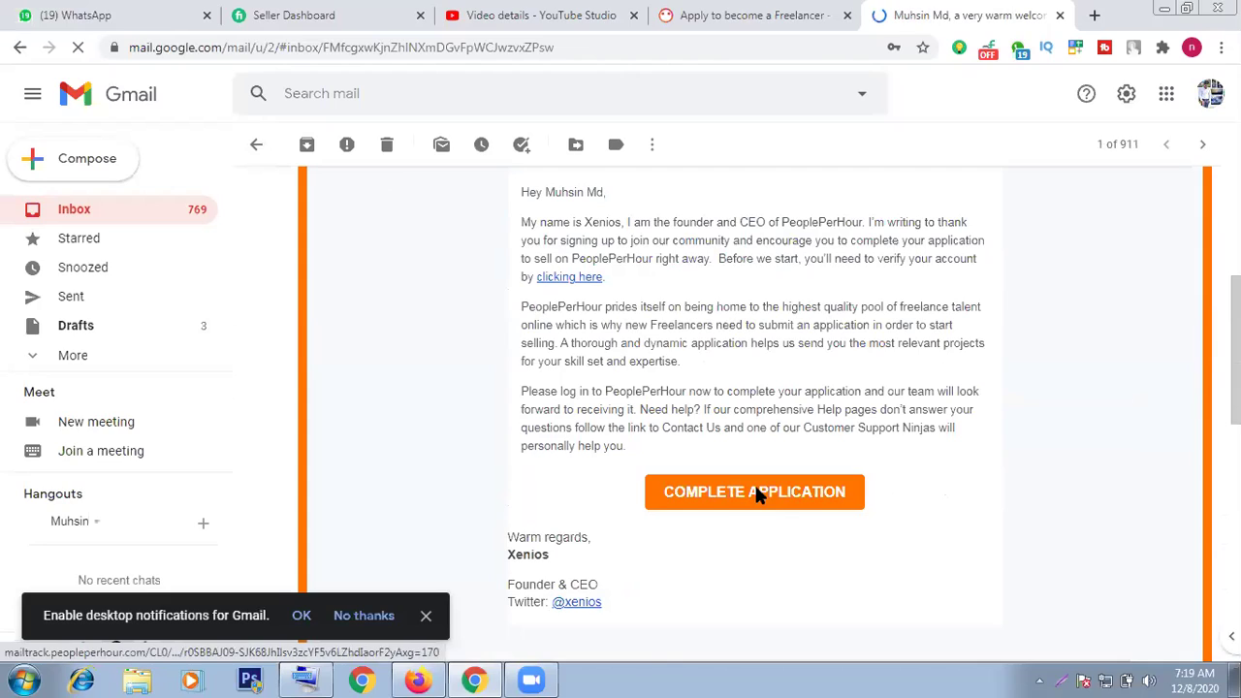
pyautogui.click(758, 494)
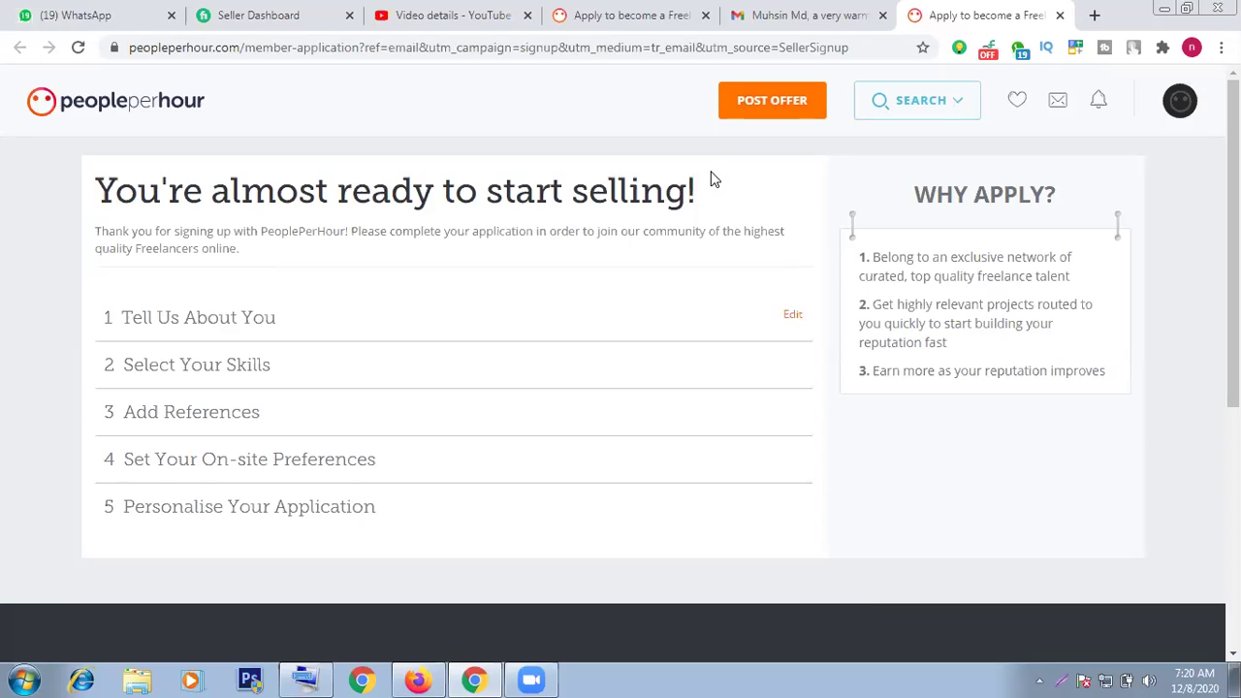
# - Answer NO to representing a company and enter job title 'SEO Professional, Digital Marketer, YouTube expert'
pyautogui.click(793, 320)
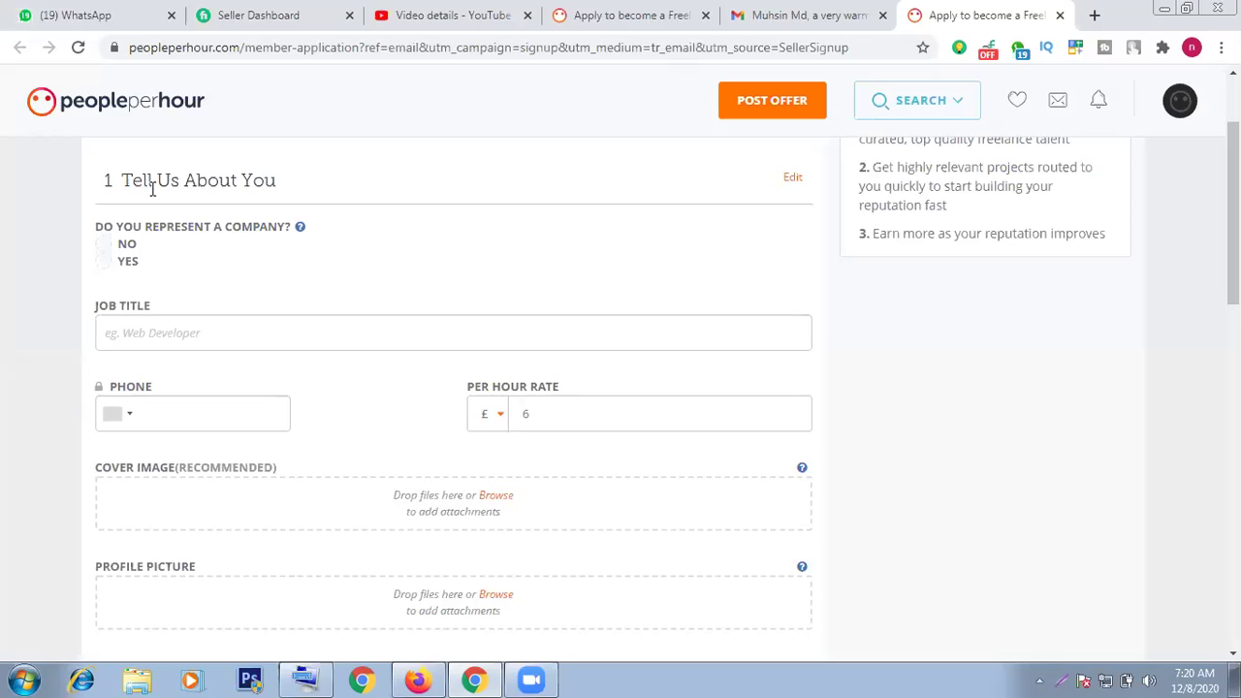
pyautogui.click(104, 247)
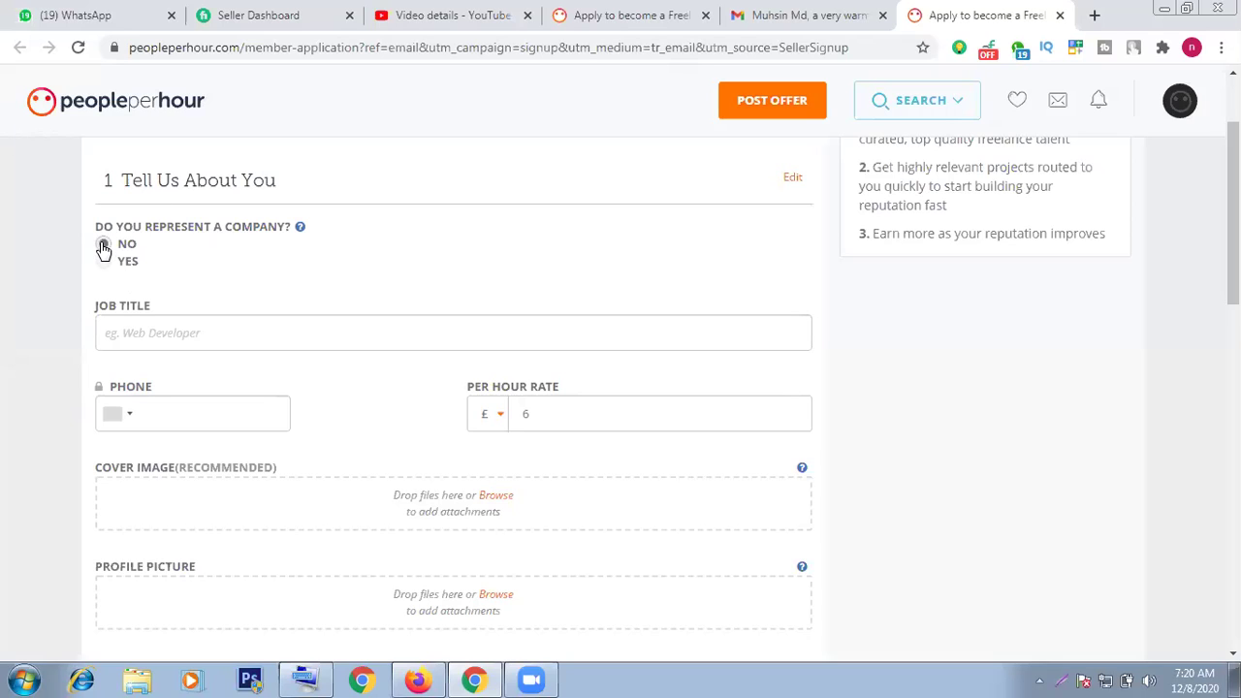
pyautogui.click(174, 332)
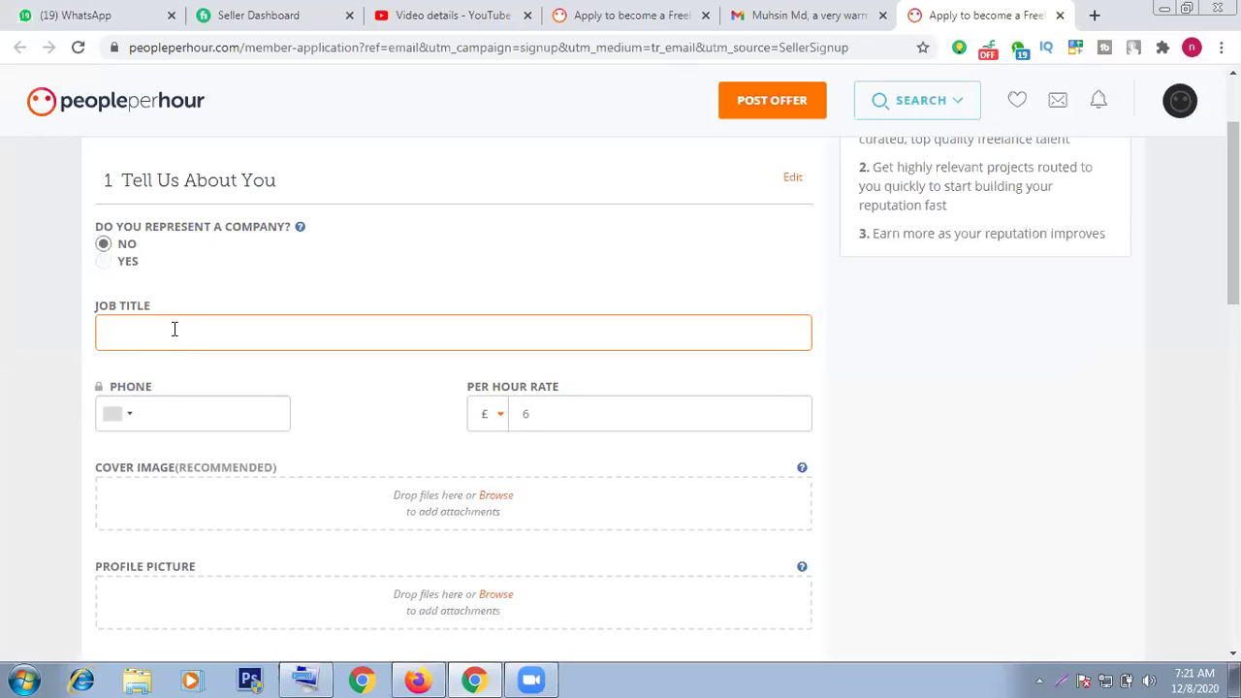
pyautogui.write('SEO Professional, Digi')
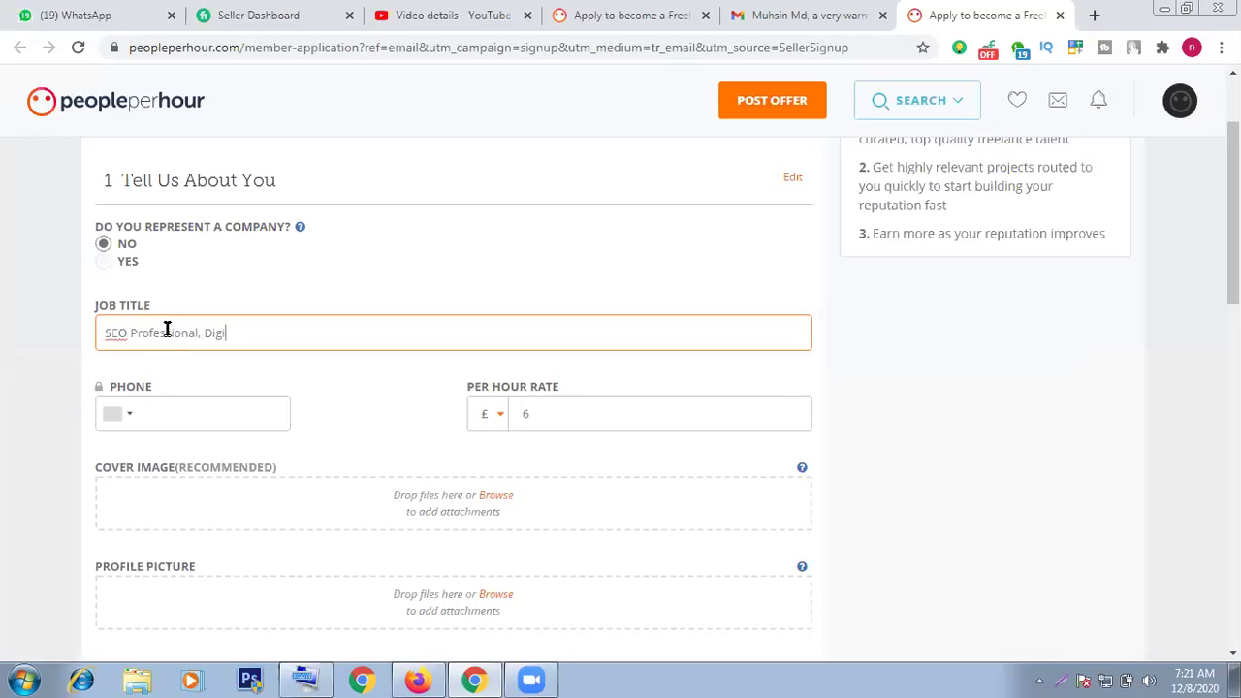
pyautogui.write('tal Marketer, YouTube')
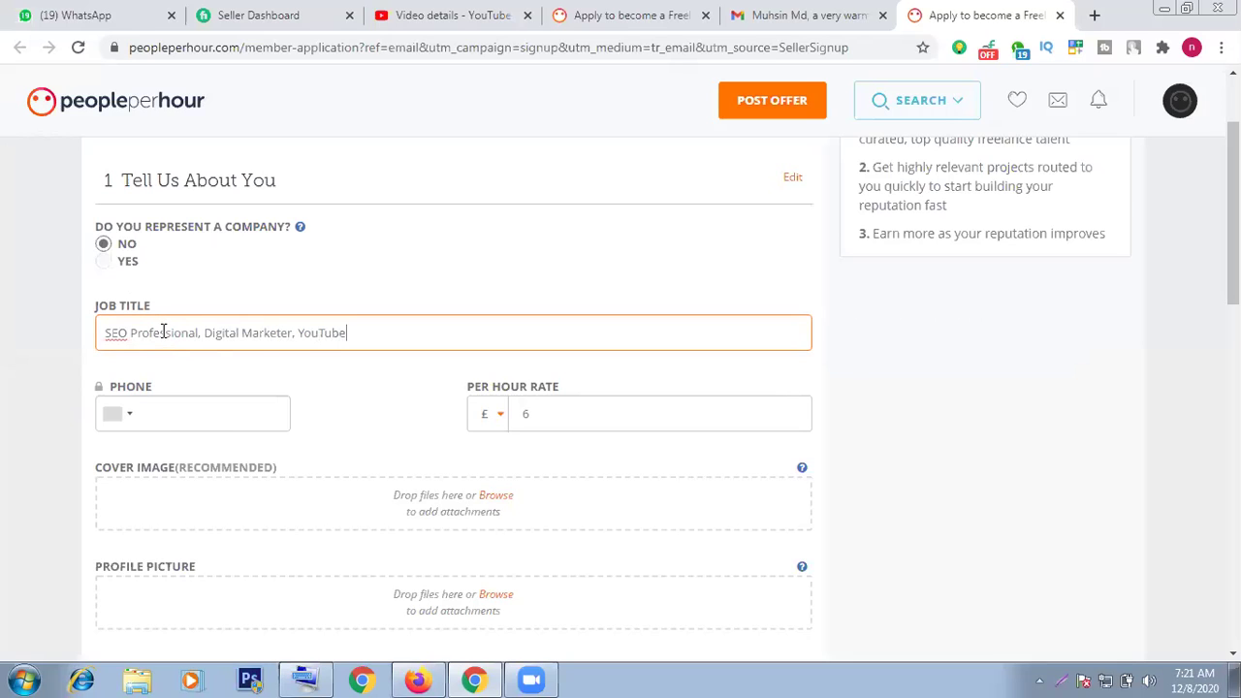
pyautogui.write(' expert')
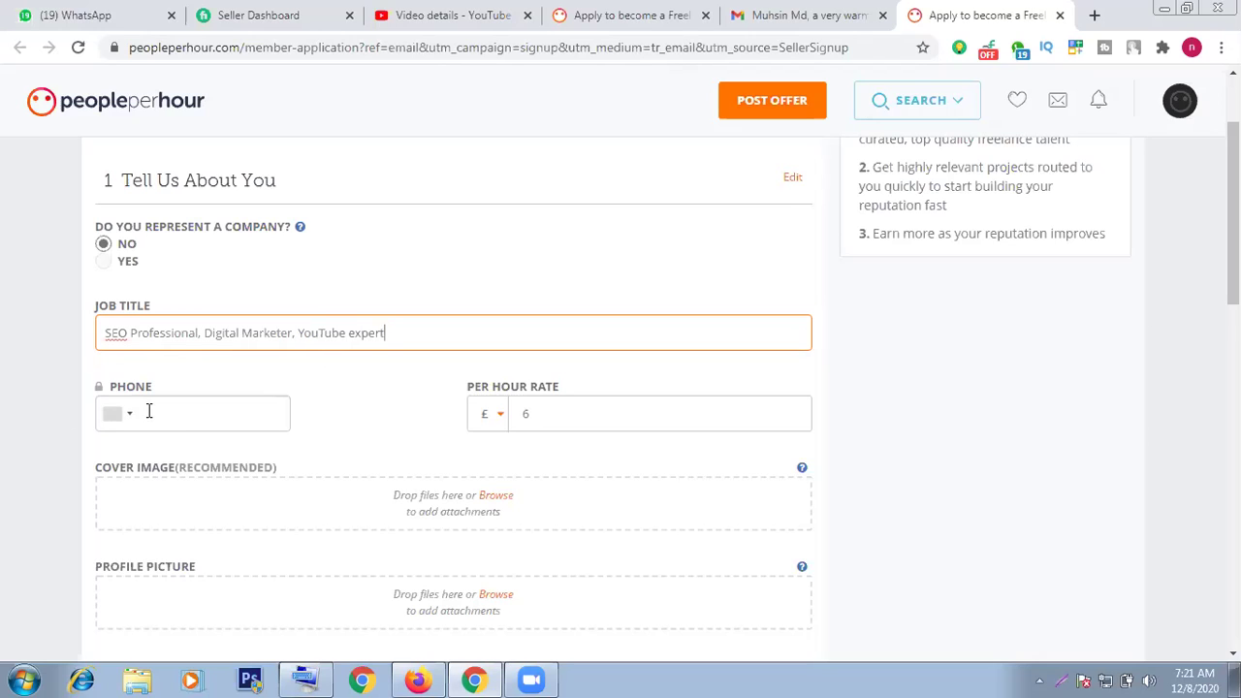
# - Set the phone country code to Bangladesh +880
pyautogui.click(130, 415)
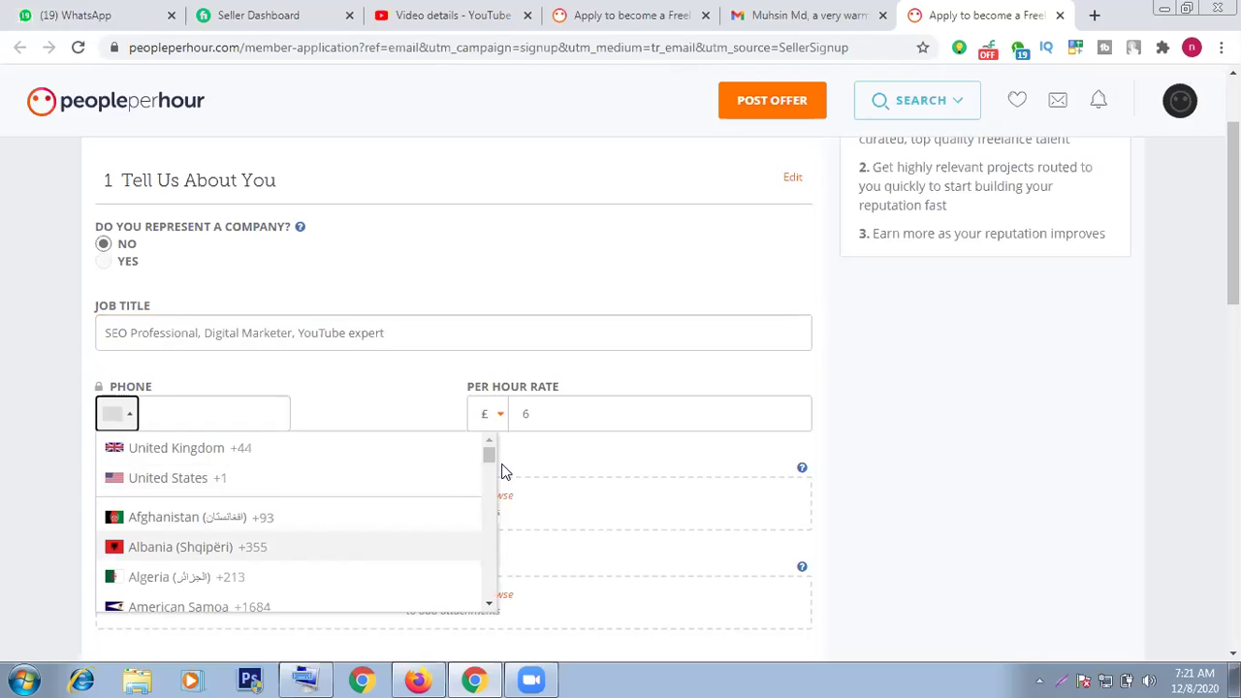
pyautogui.moveTo(489, 456)
pyautogui.mouseDown()
pyautogui.moveTo(489, 491)
pyautogui.moveTo(490, 474)
pyautogui.mouseUp()
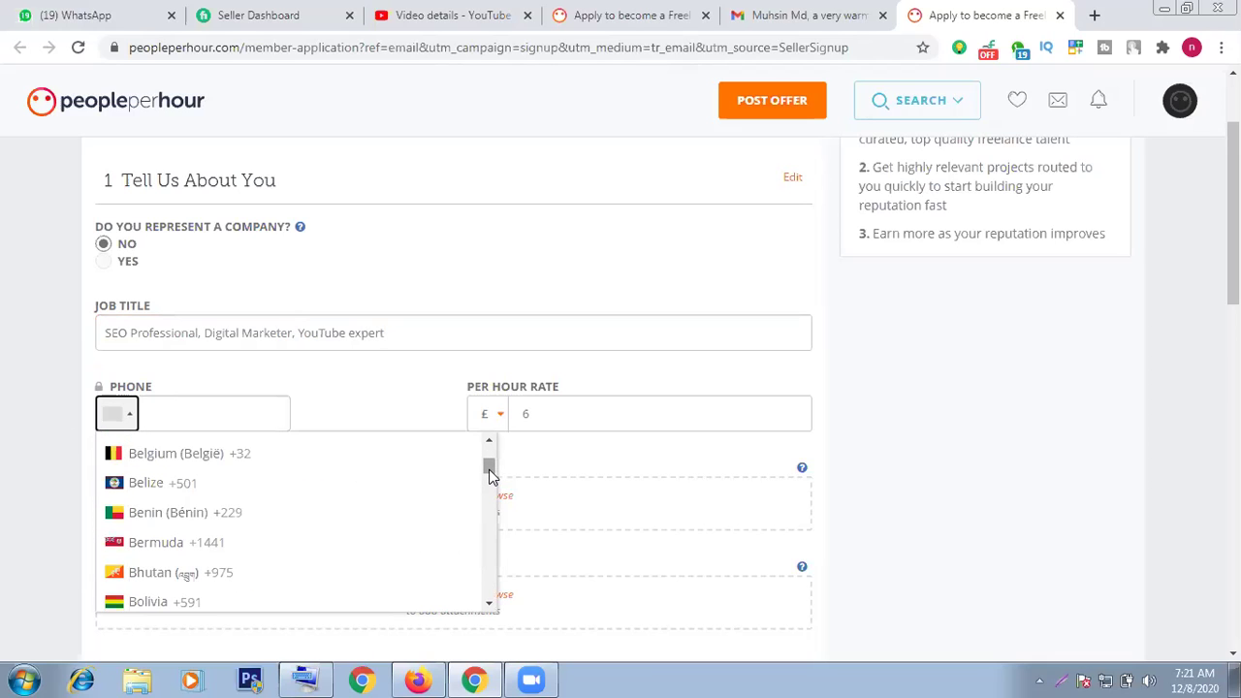
pyautogui.click(490, 442)
pyautogui.click(490, 442)
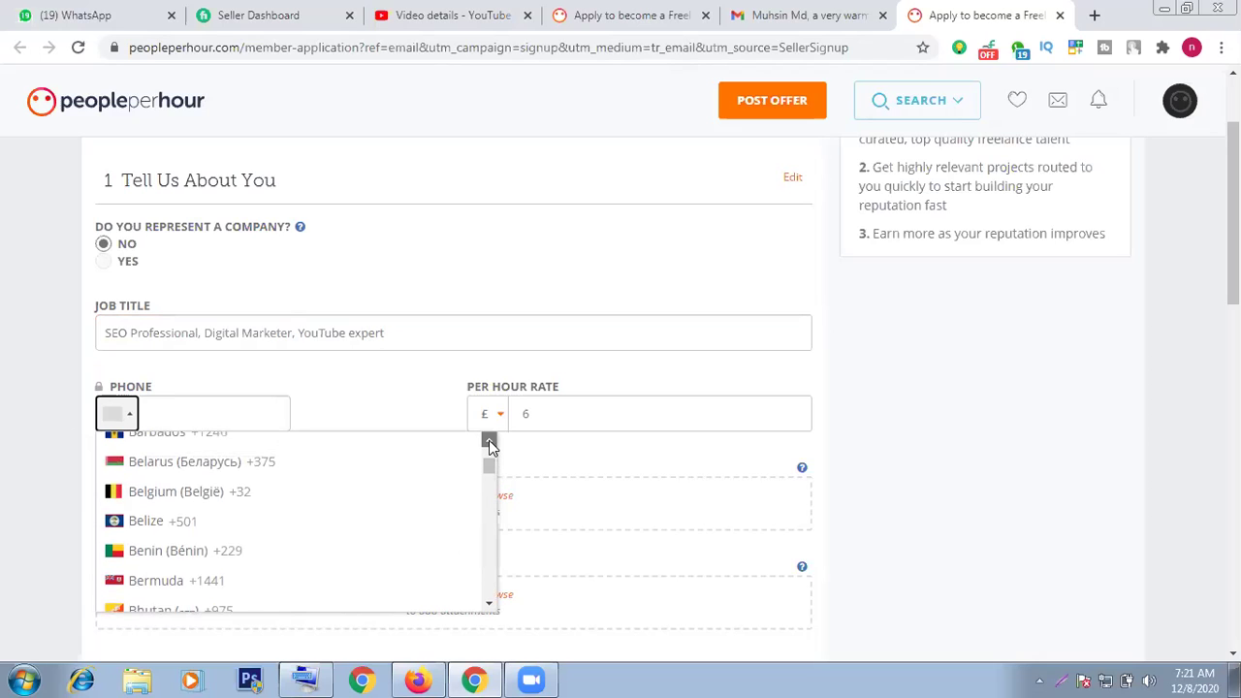
pyautogui.click(490, 442)
pyautogui.click(490, 442)
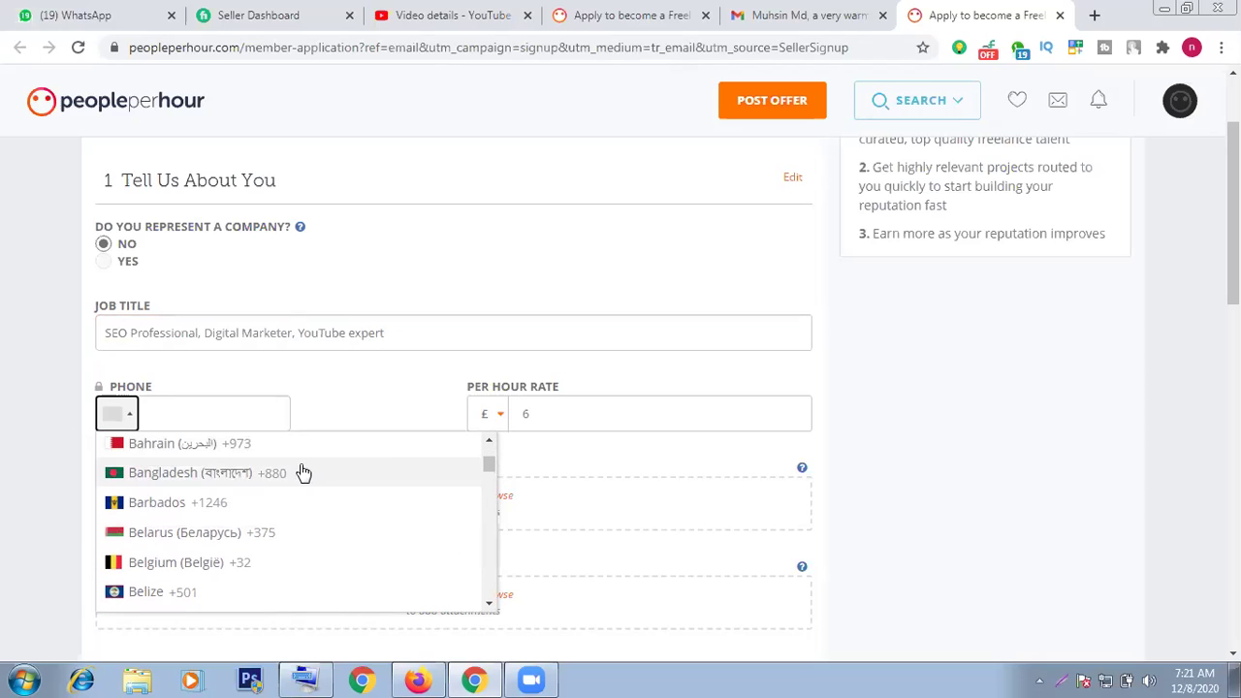
pyautogui.click(258, 479)
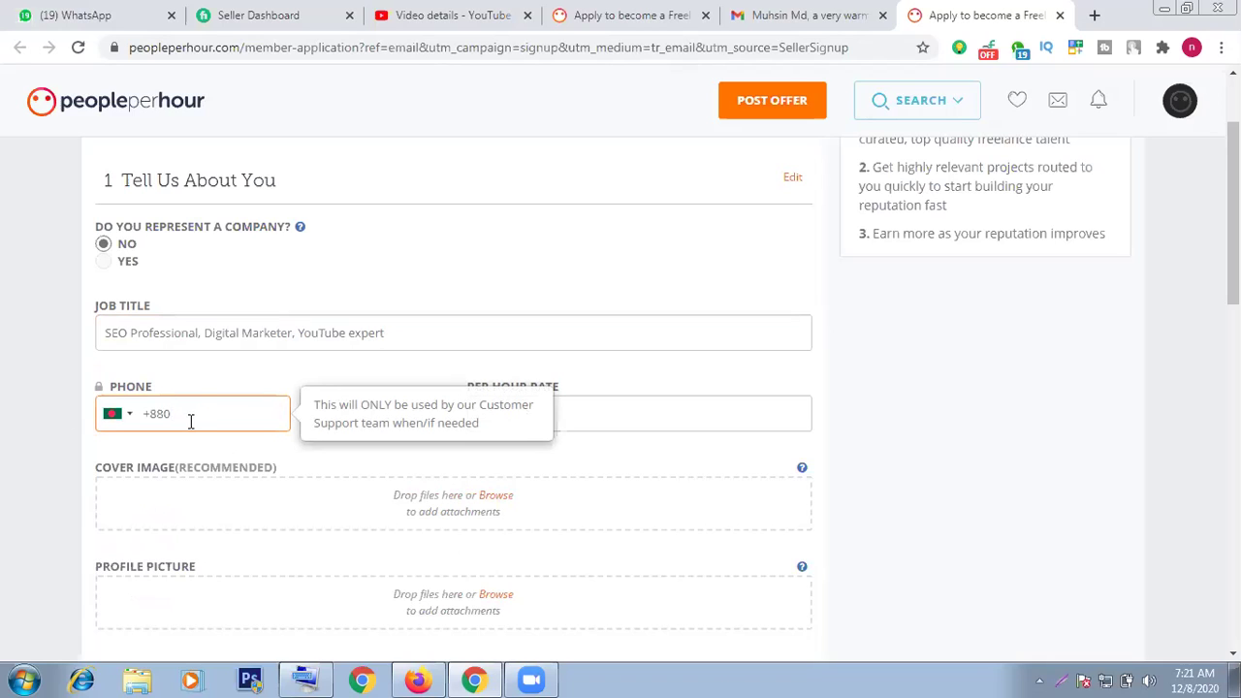
# - Enter the contact phone number digits with the On-Screen Keyboard, then hide it
pyautogui.click(305, 678)
pyautogui.click(208, 415)
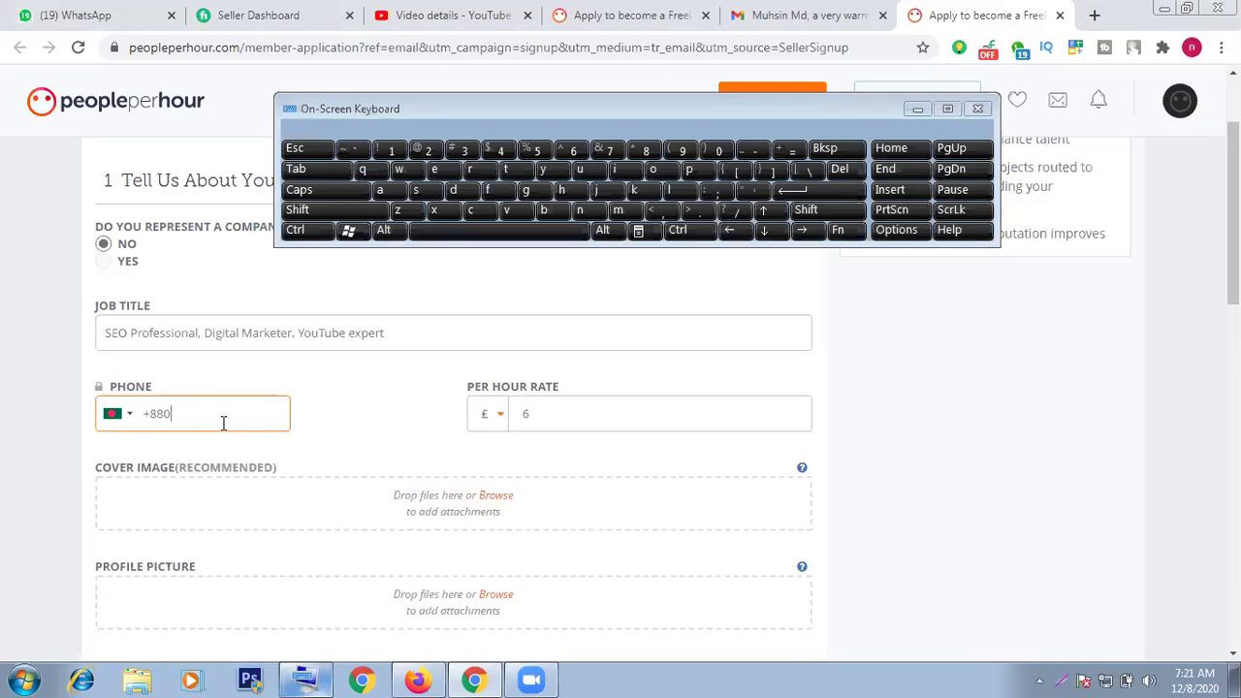
pyautogui.click(391, 151)
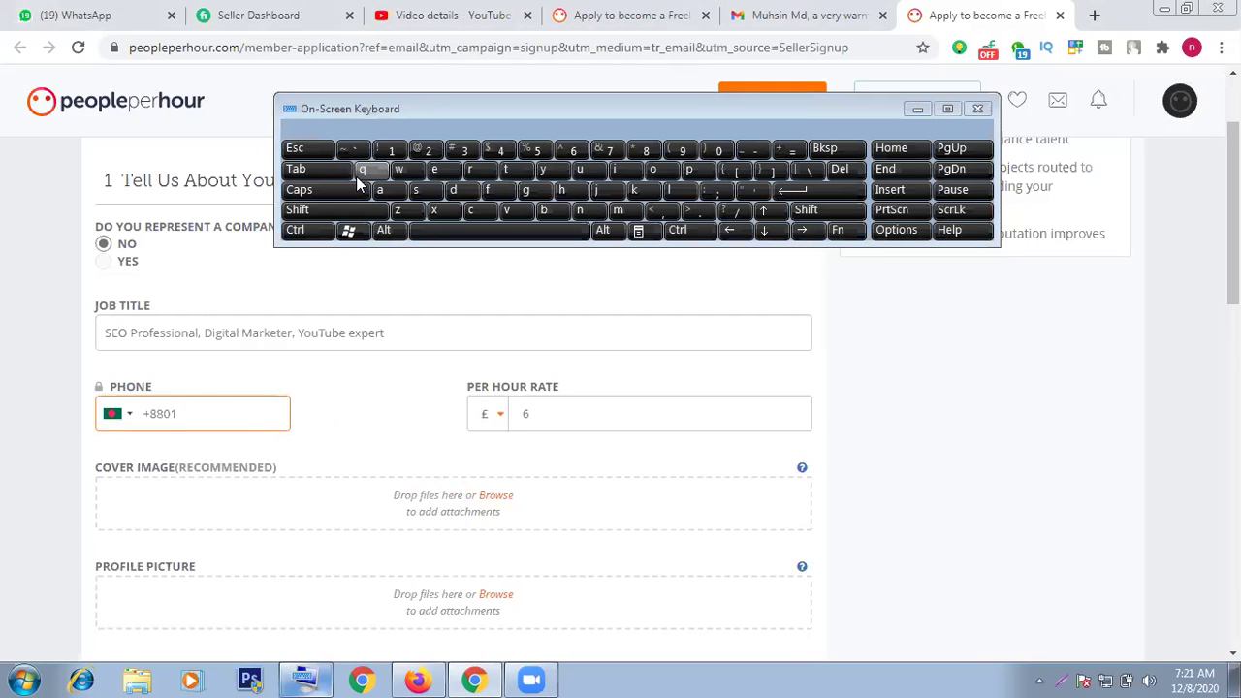
pyautogui.click(573, 150)
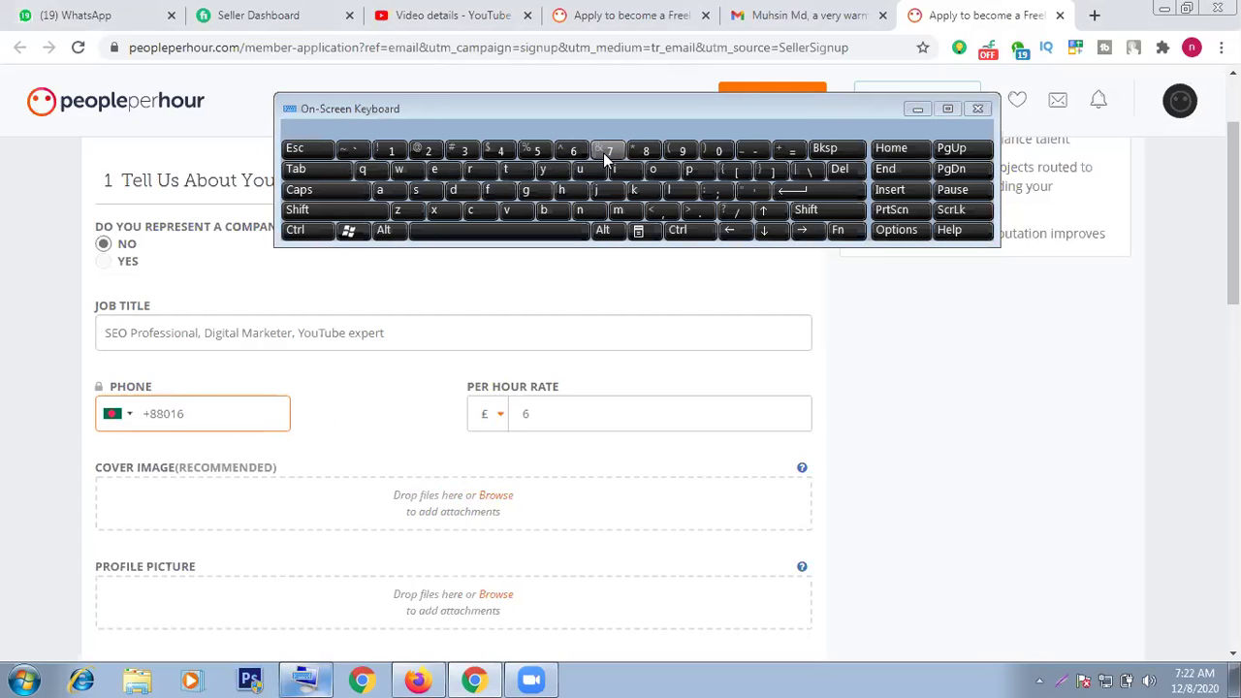
pyautogui.click(826, 149)
pyautogui.click(611, 151)
pyautogui.click(573, 151)
pyautogui.click(573, 151)
pyautogui.click(391, 151)
pyautogui.click(428, 150)
pyautogui.click(574, 151)
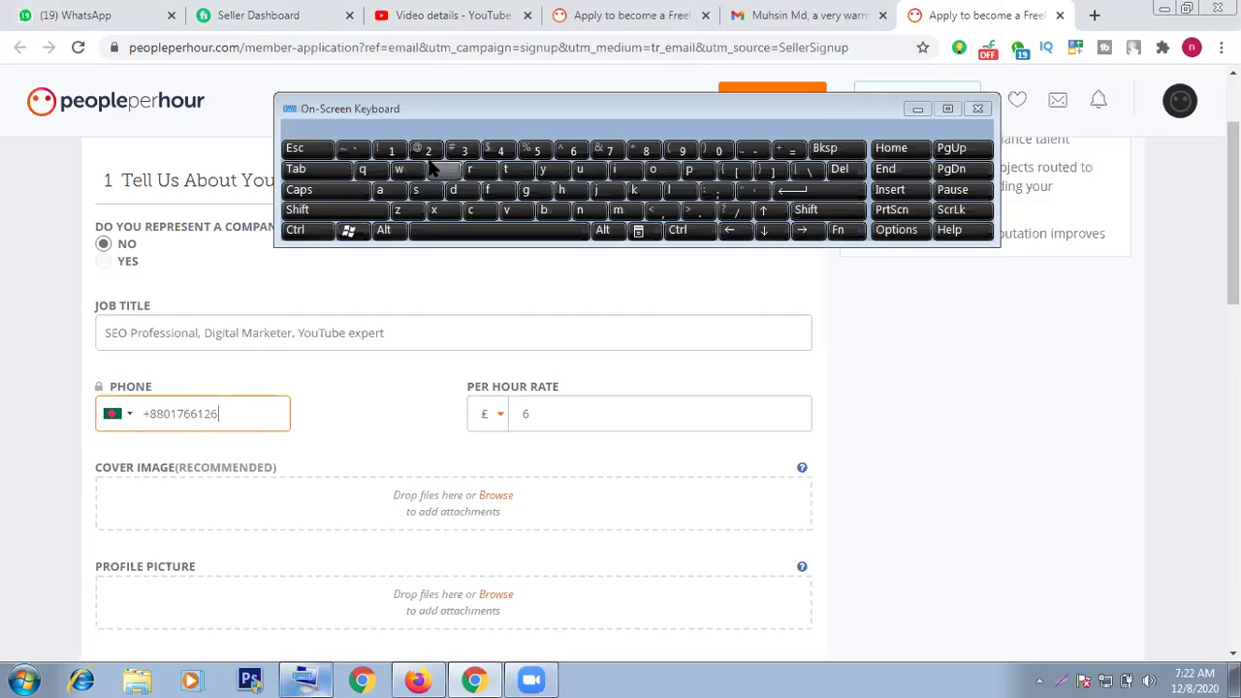
pyautogui.click(428, 150)
pyautogui.click(391, 150)
pyautogui.click(573, 150)
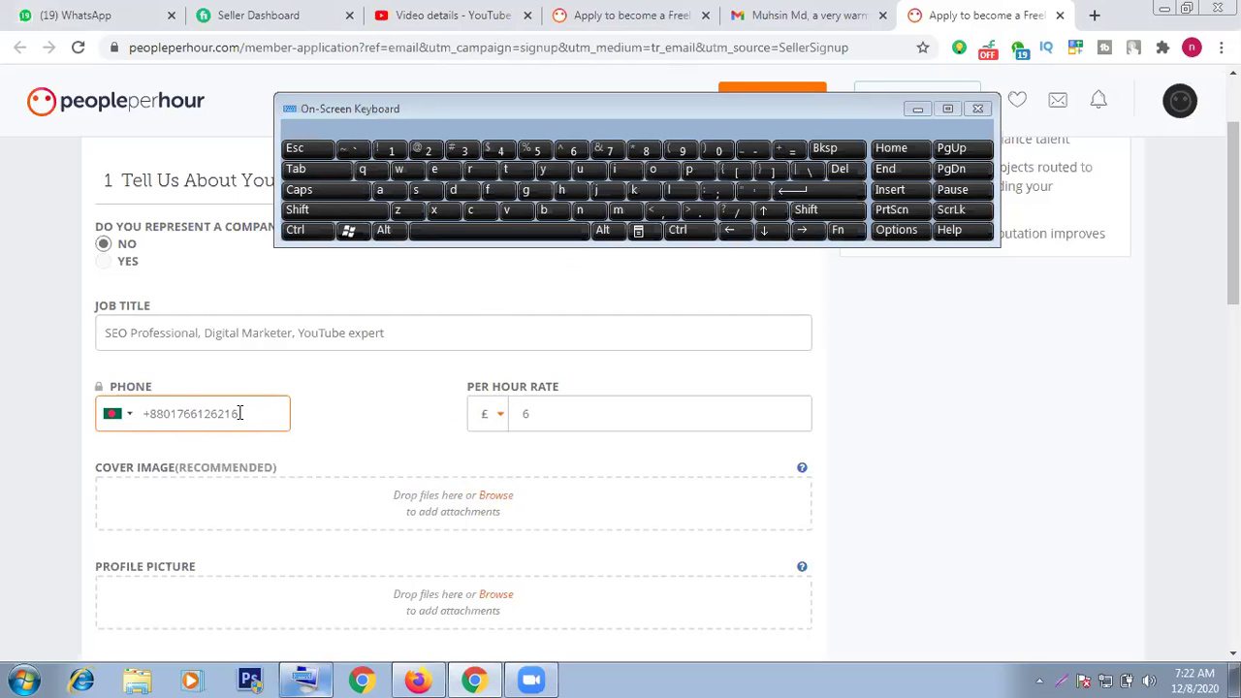
pyautogui.click(917, 110)
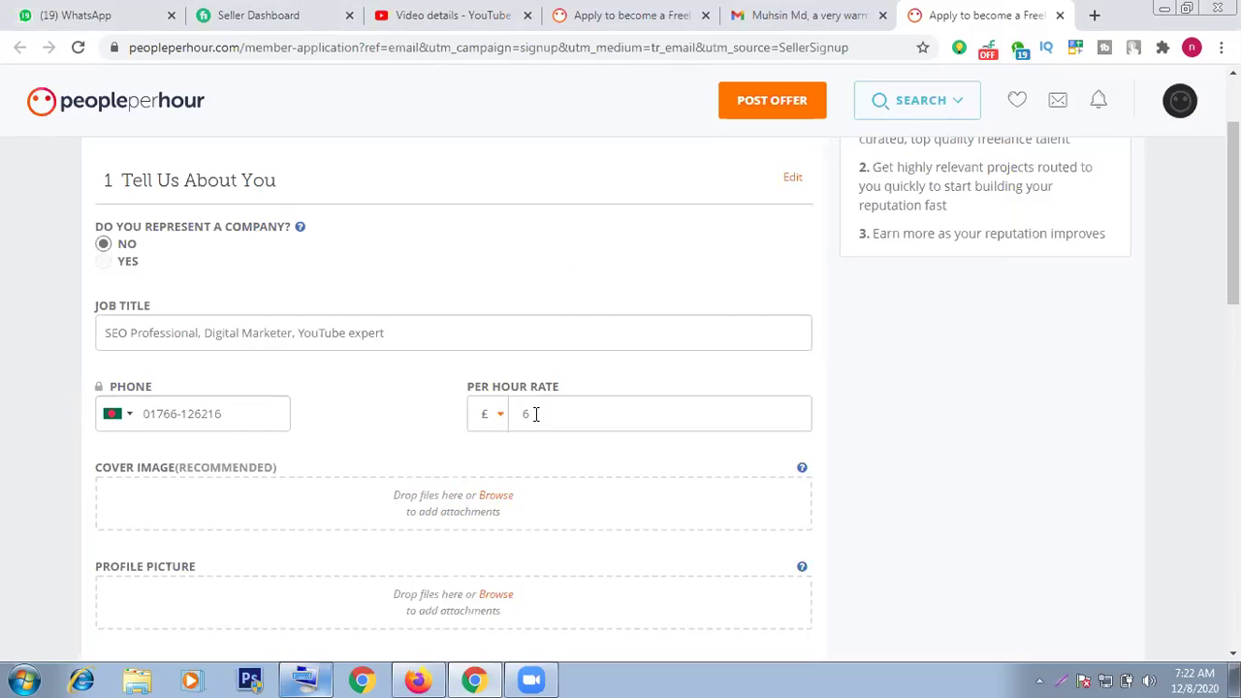
# - Select the £6 hourly rate so it can be replaced with 10
pyautogui.moveTo(537, 414); pyautogui.dragTo(521, 415)
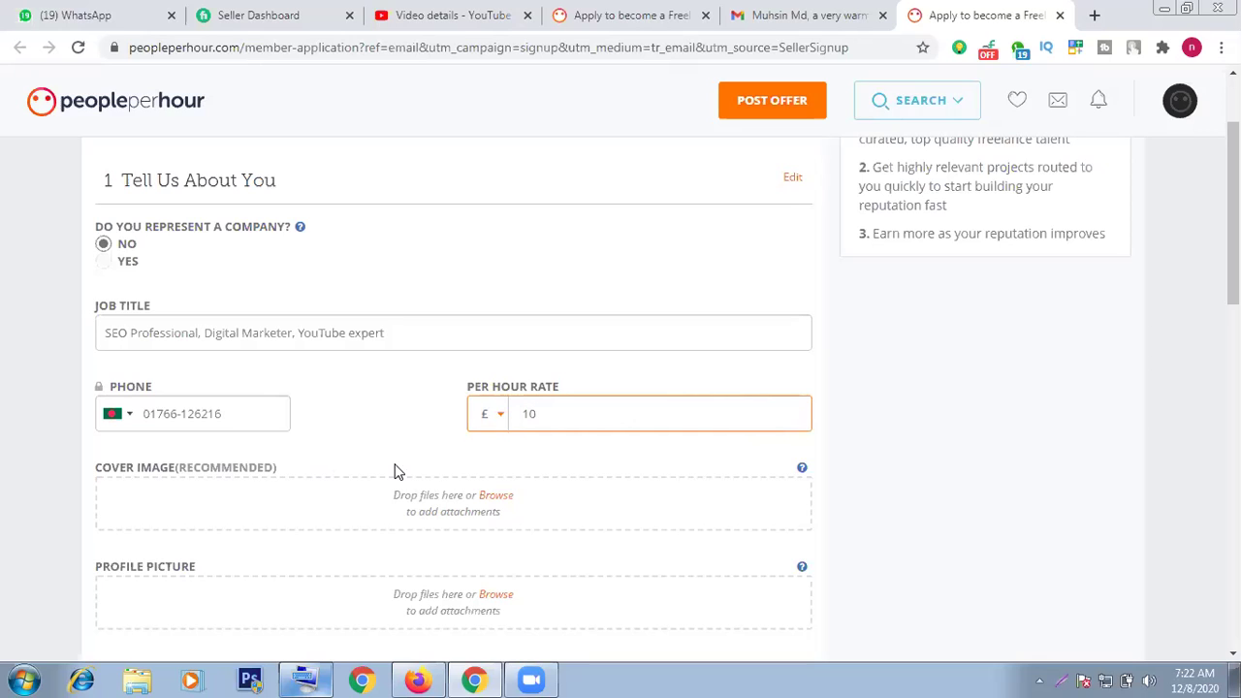
pyautogui.moveTo(801, 471)
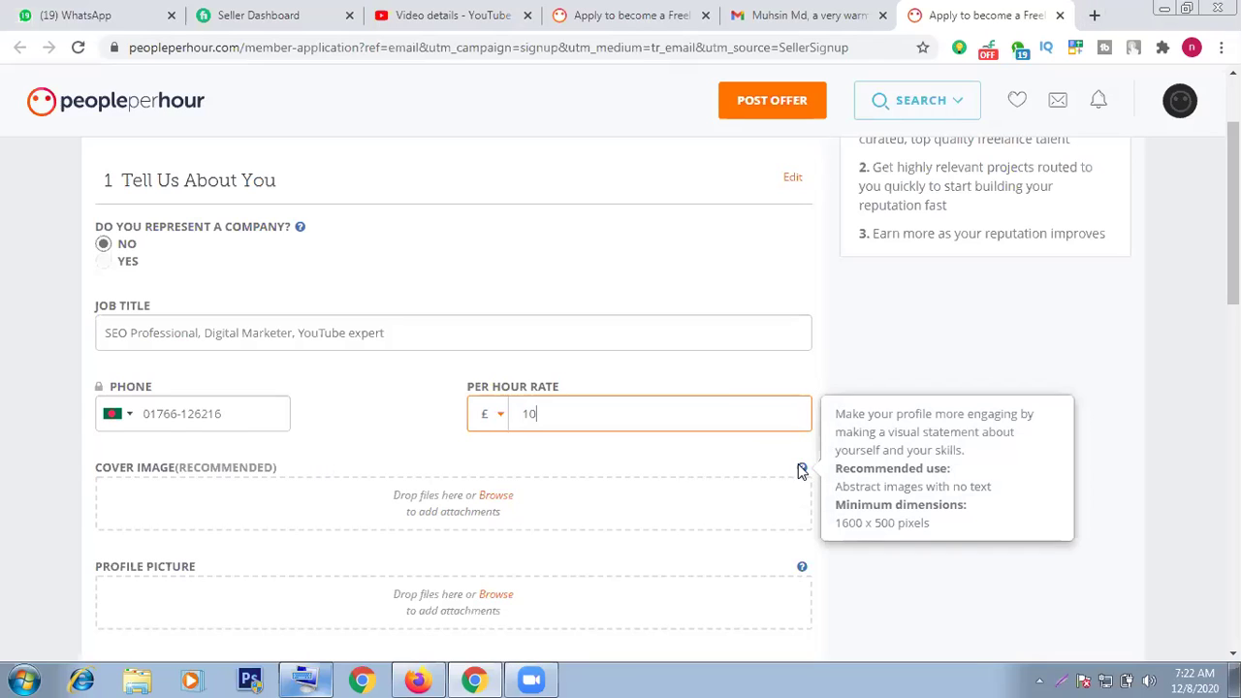
# - Open the Canva website in a new browser tab
pyautogui.click(1094, 14)
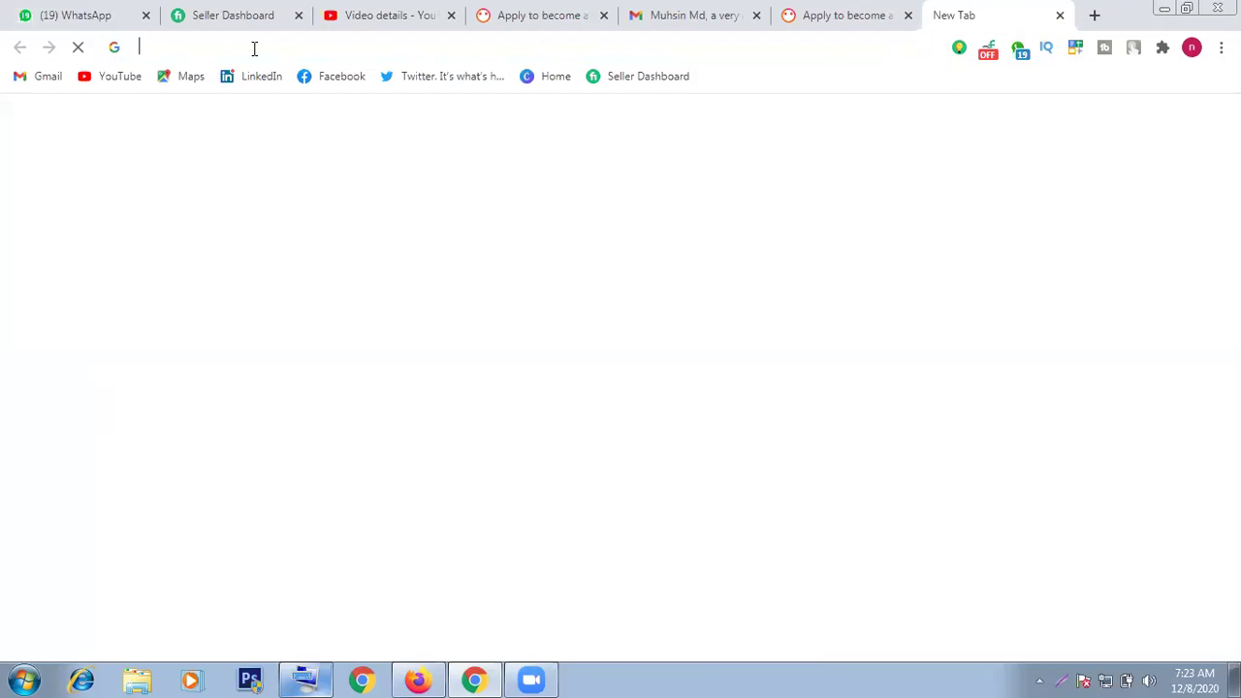
pyautogui.click(254, 49)
pyautogui.write('canva.com')
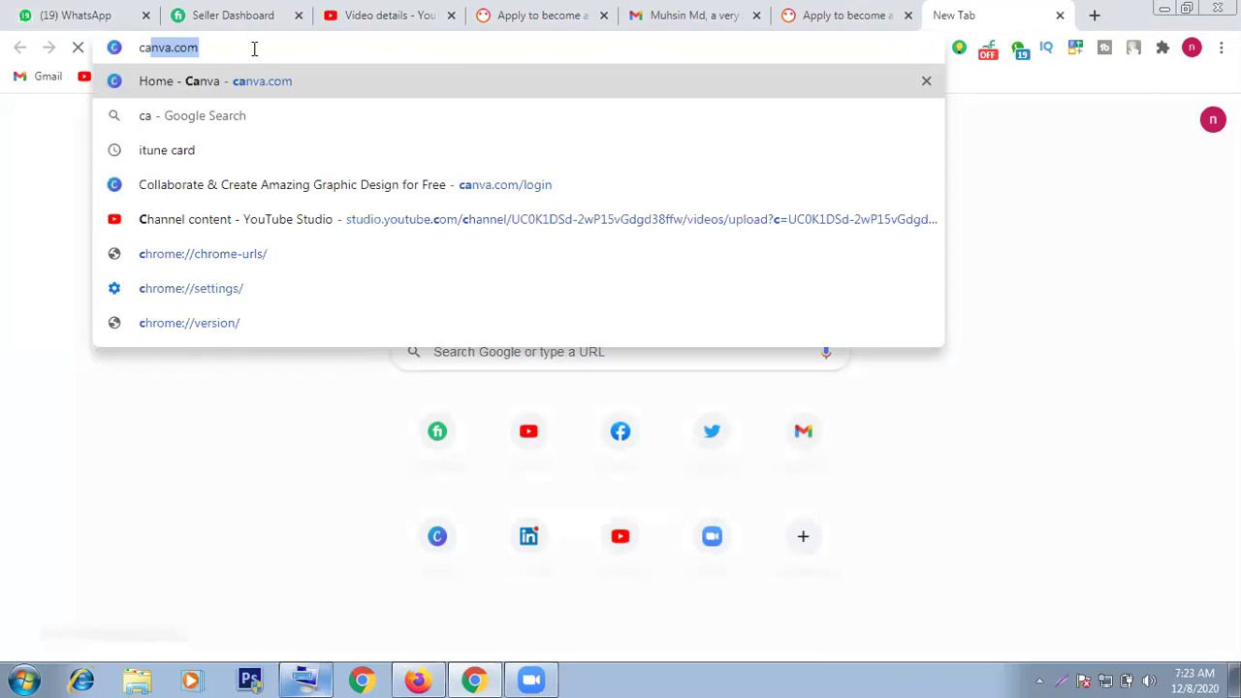
pyautogui.press('Return')
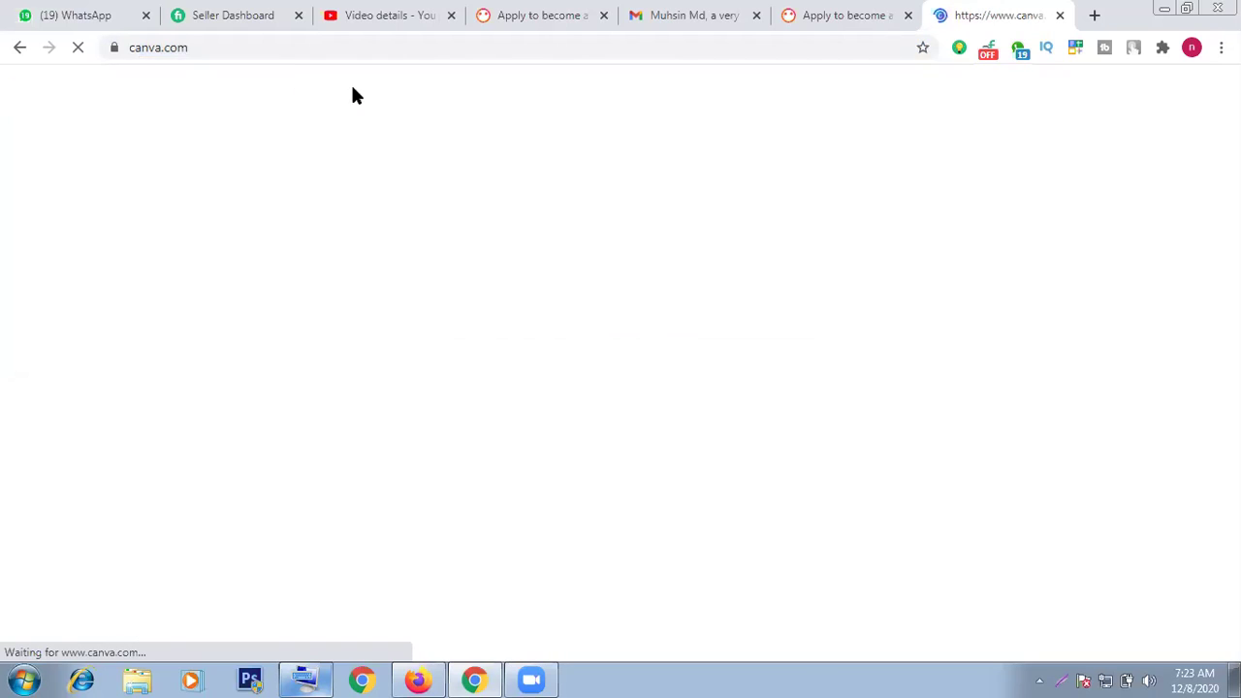
# - Create a custom 1600 × 500 px design and show the uploaded images
pyautogui.moveTo(396, 94)
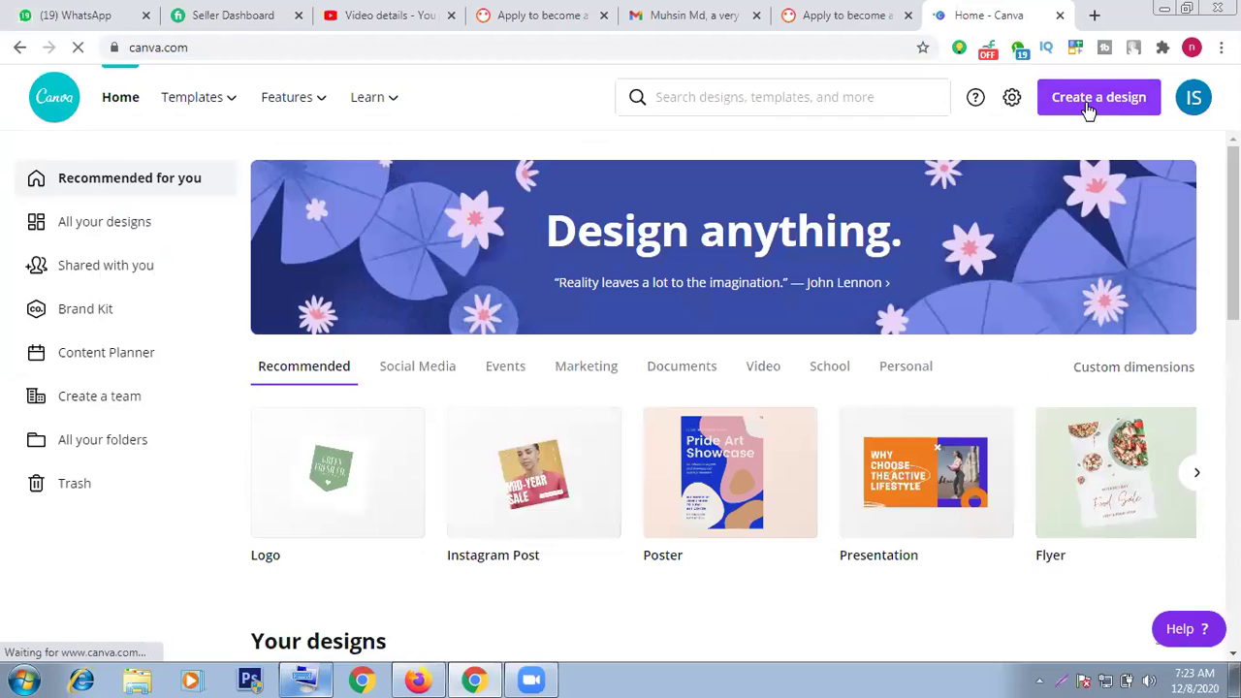
pyautogui.click(1088, 107)
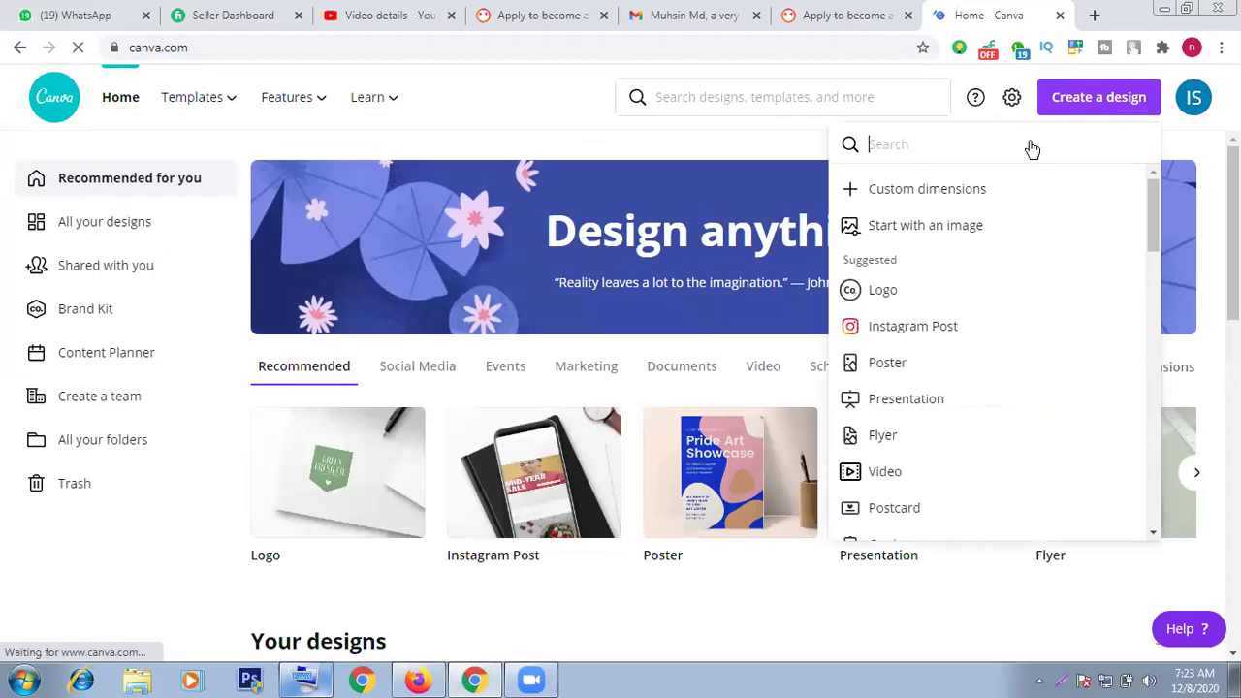
pyautogui.click(902, 191)
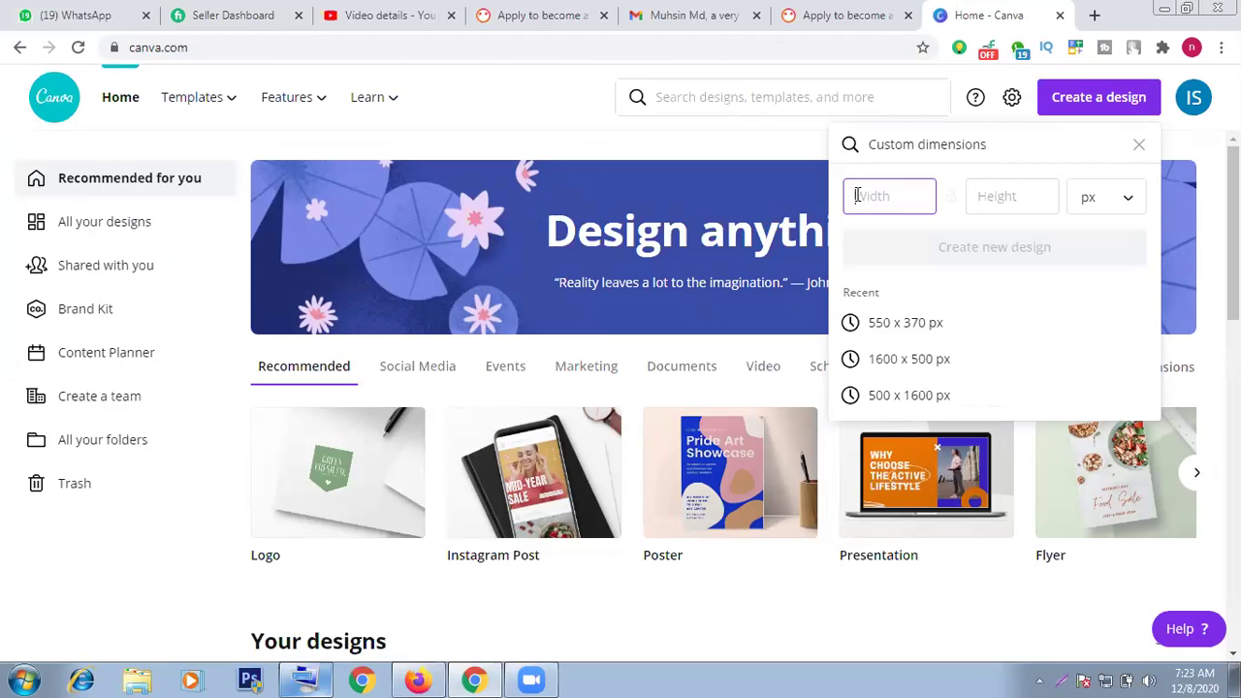
pyautogui.write('1600')
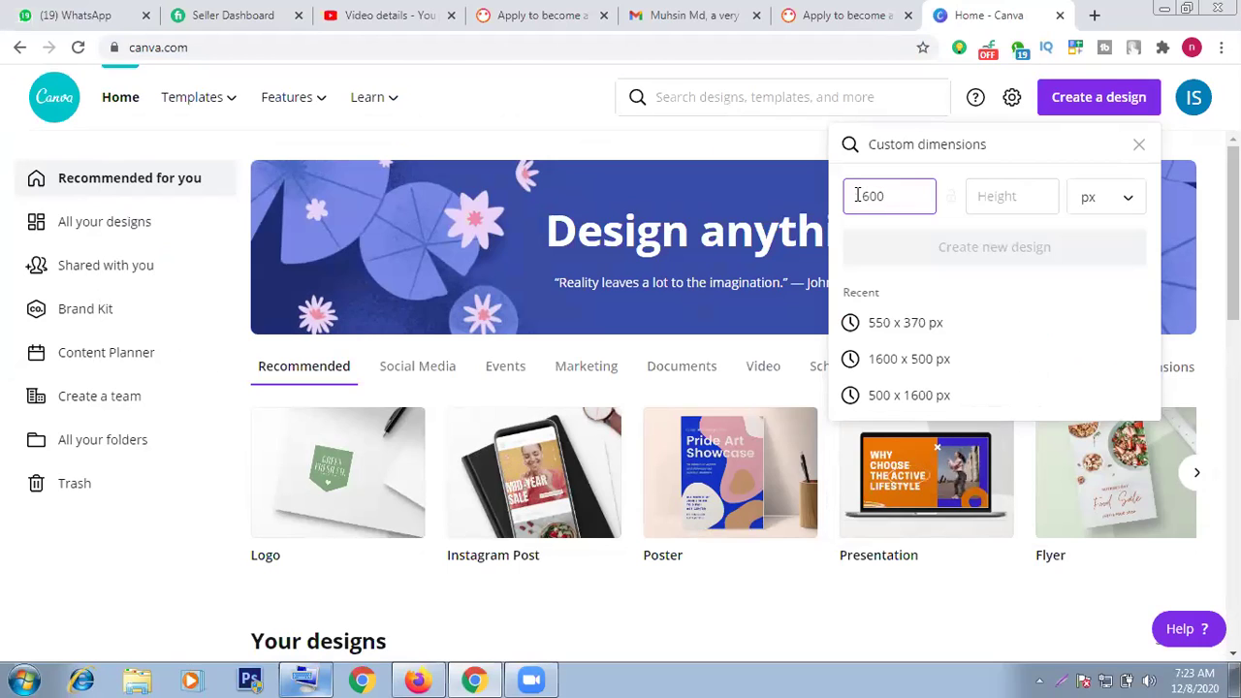
pyautogui.click(982, 195)
pyautogui.write('500')
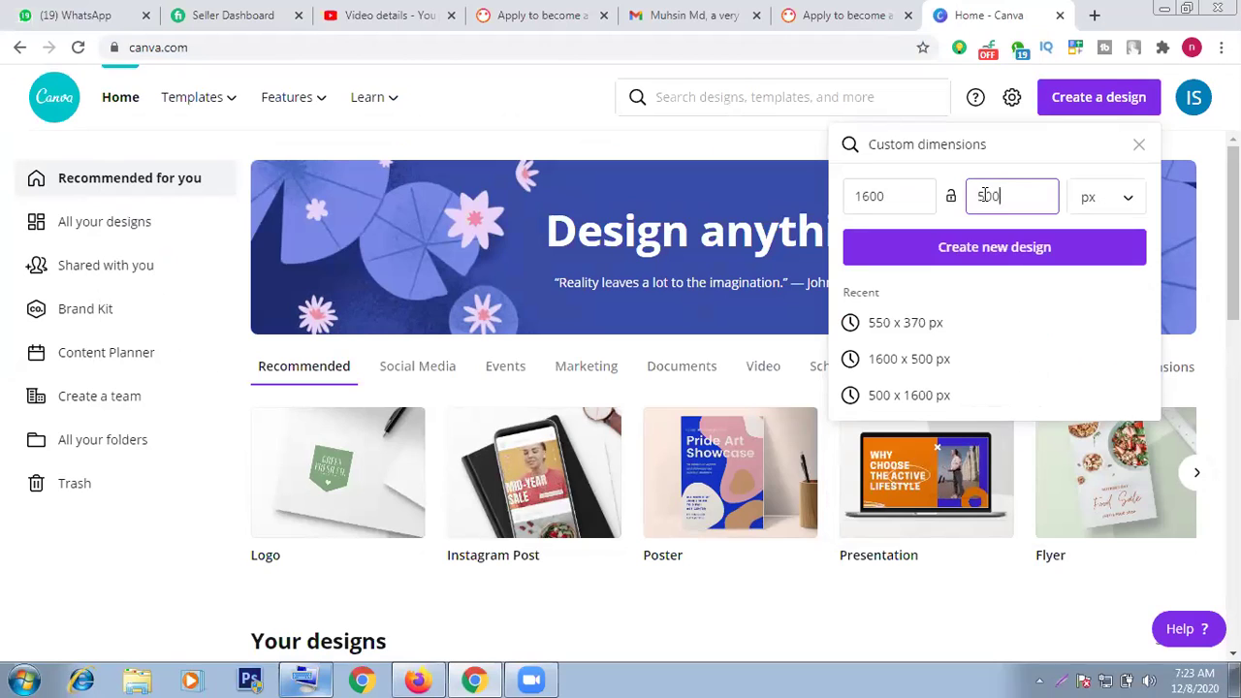
pyautogui.click(998, 251)
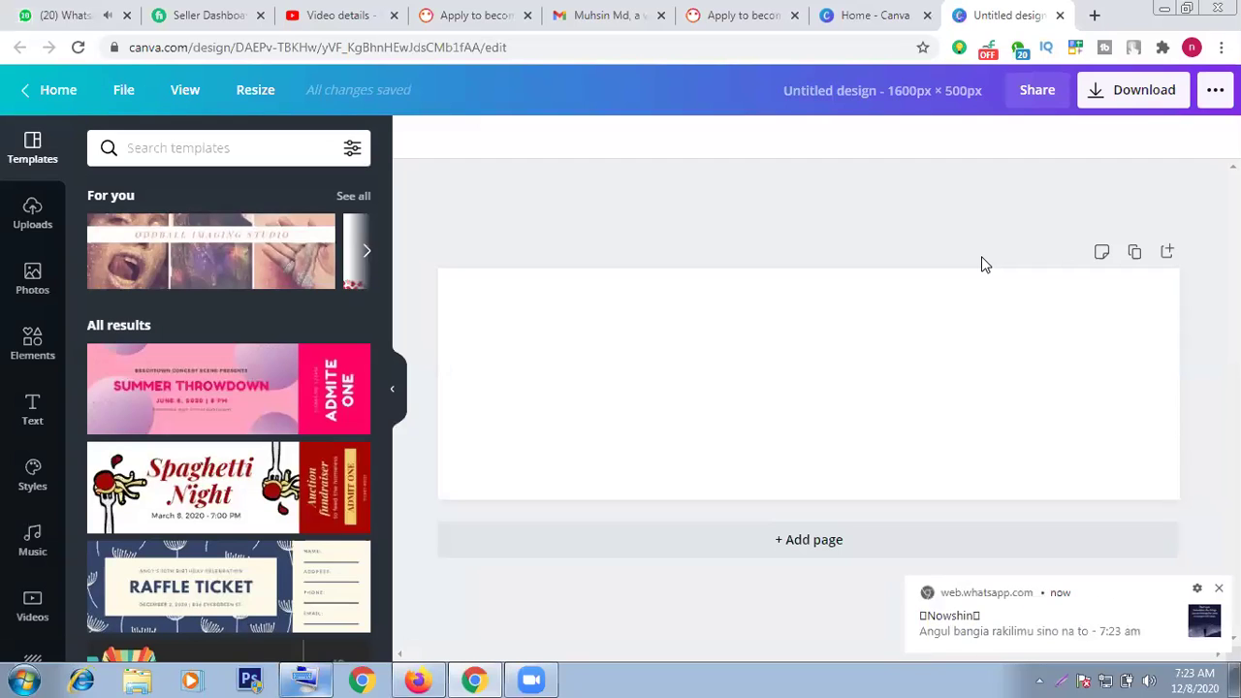
pyautogui.click(32, 213)
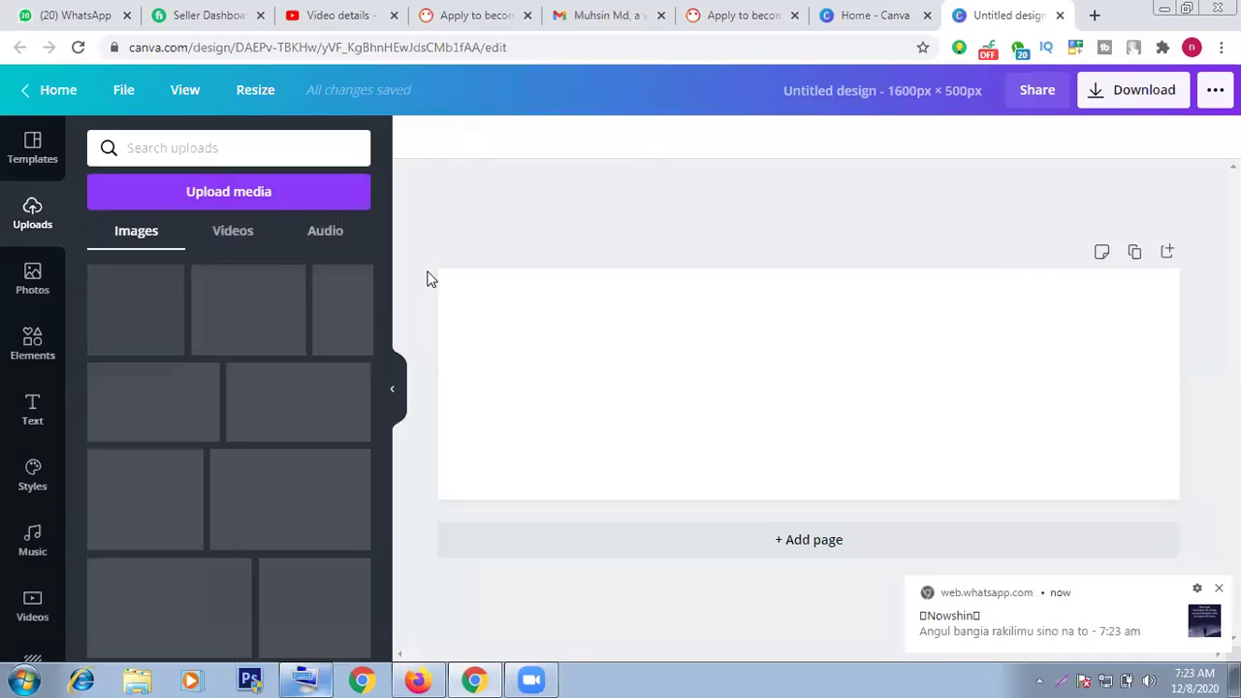
# - Open Computer and go to Local Disk (D:) > New folder (3) > New folder (2)
pyautogui.click(1164, 7)
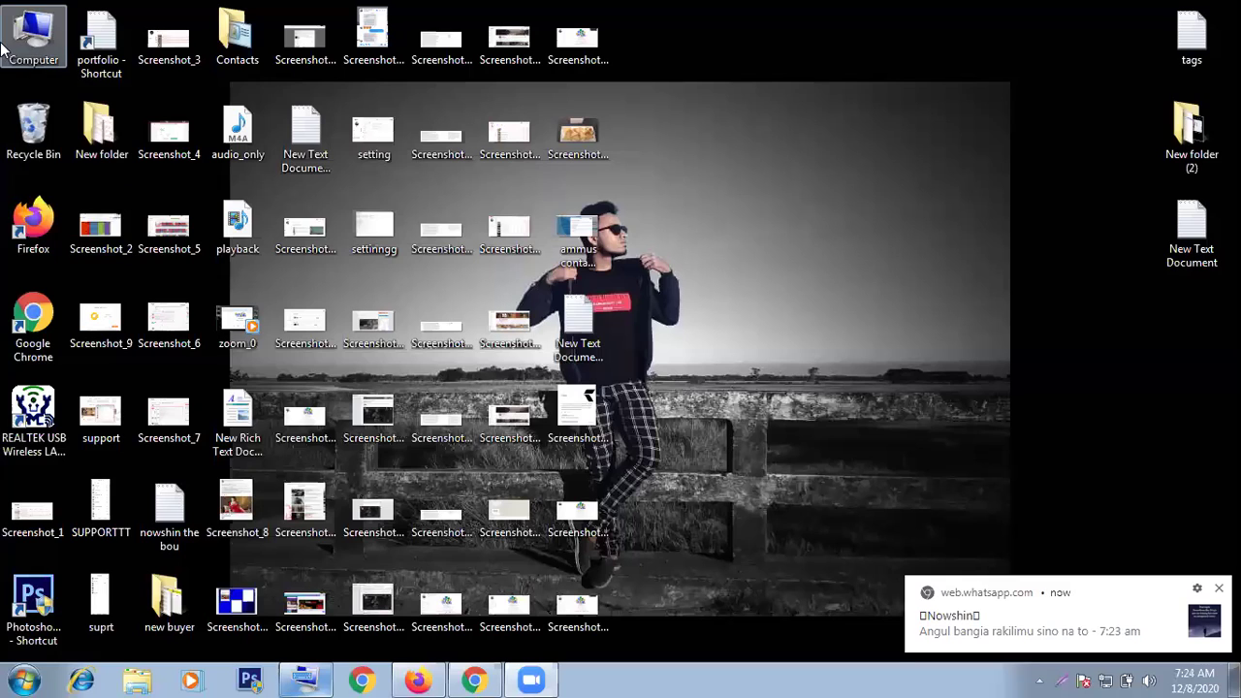
pyautogui.doubleClick(34, 43)
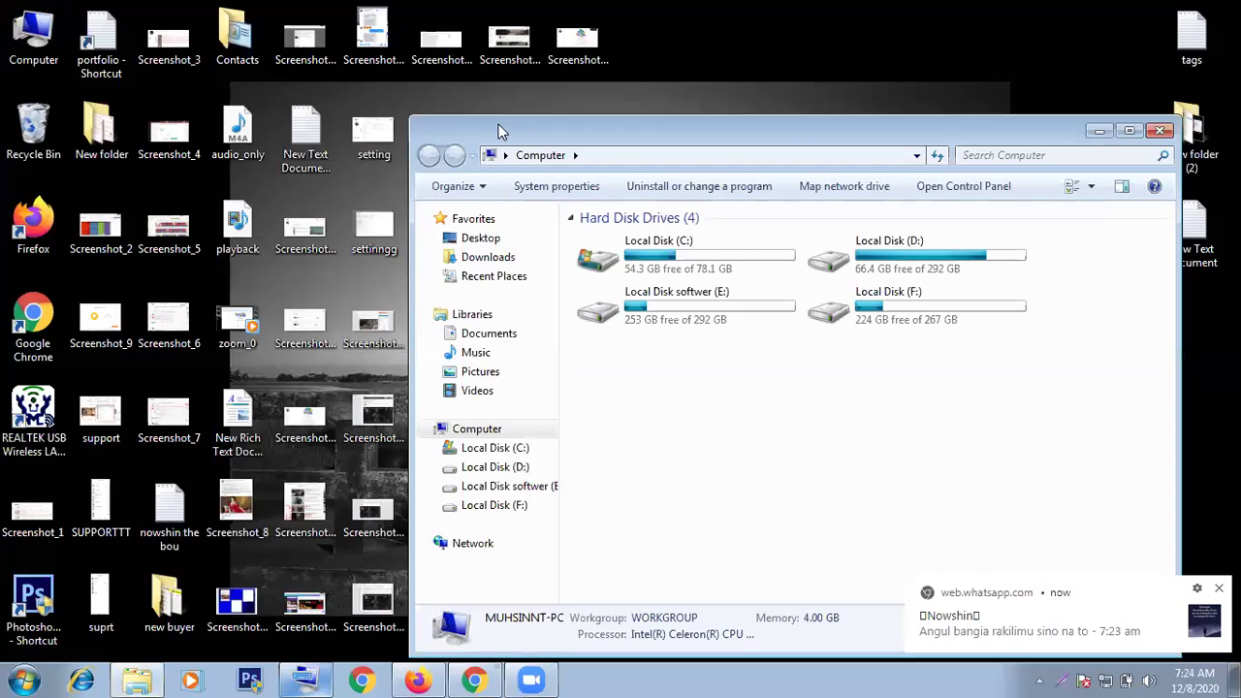
pyautogui.click(1130, 131)
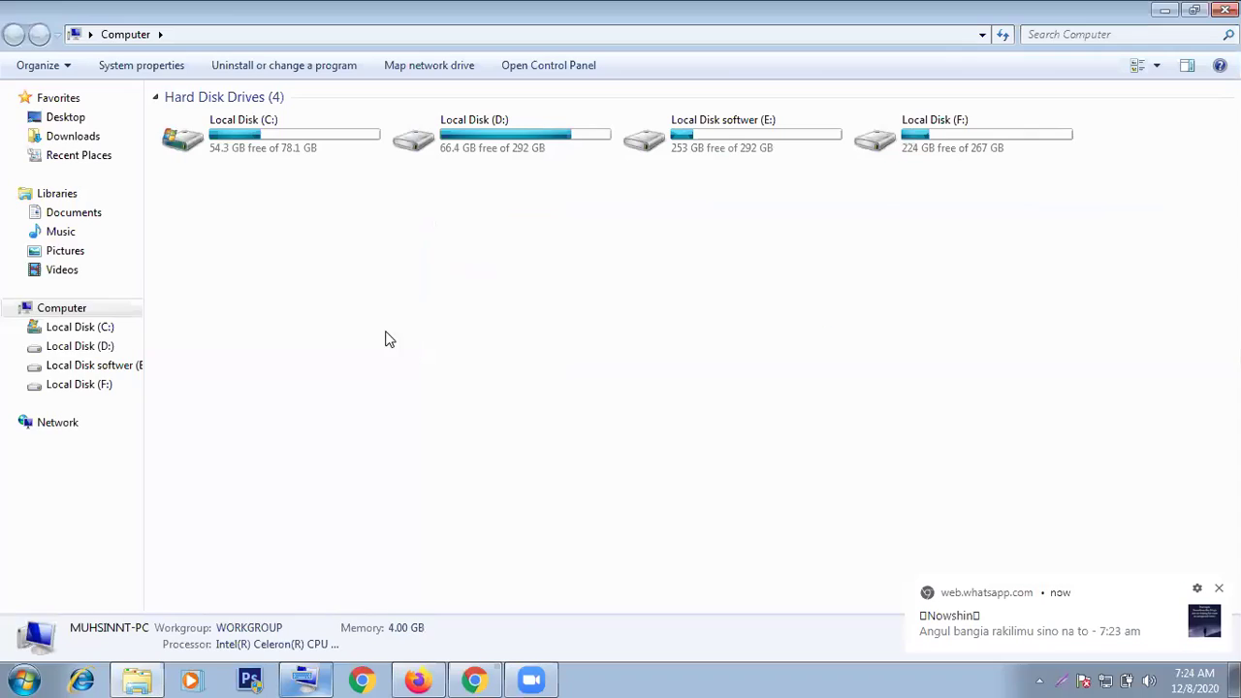
pyautogui.click(82, 346)
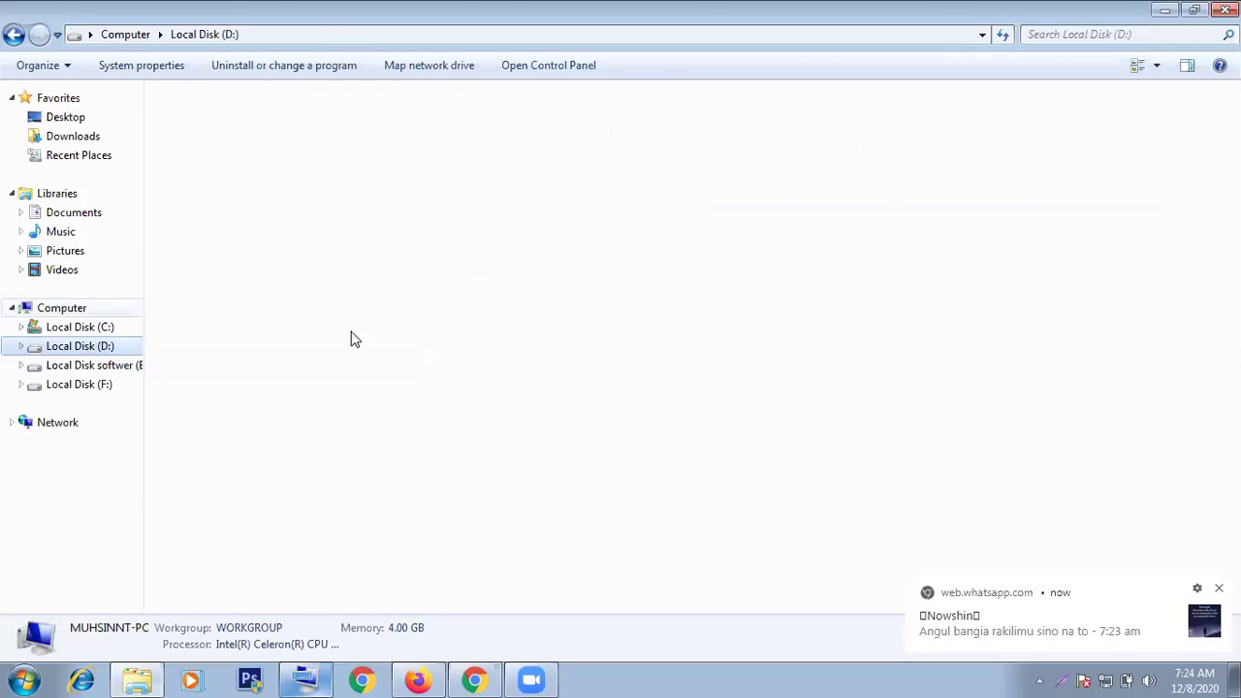
pyautogui.doubleClick(257, 223)
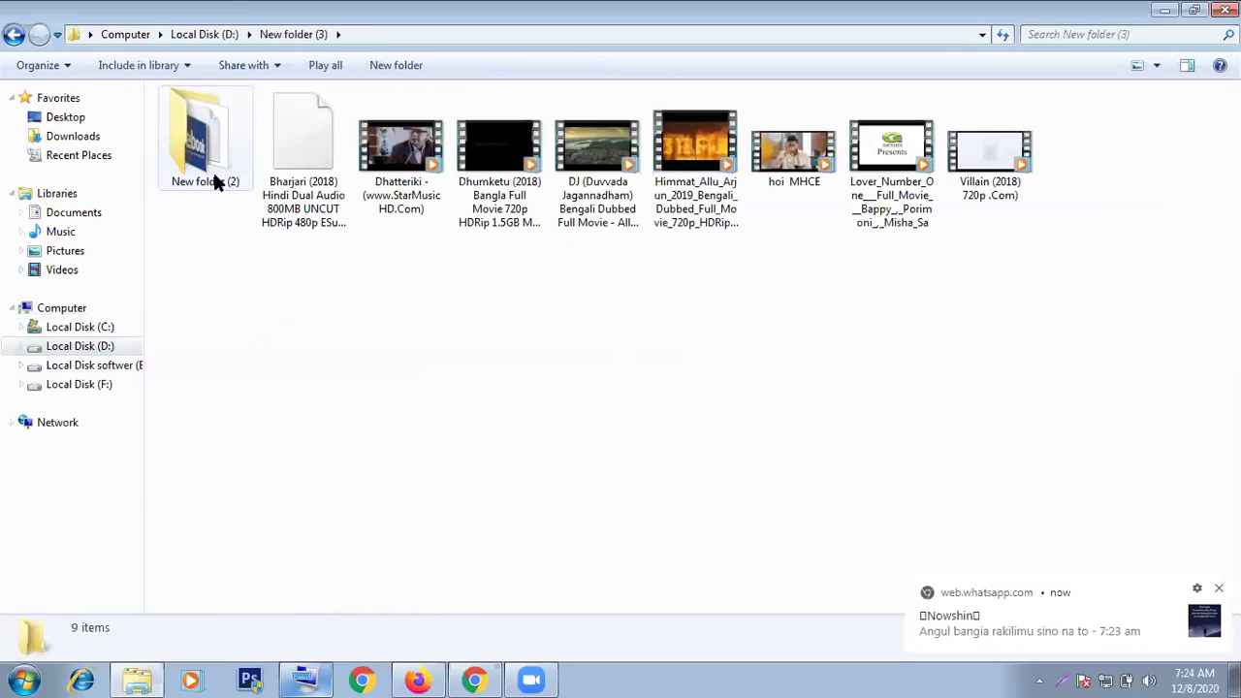
pyautogui.click(212, 160)
pyautogui.doubleClick(206, 137)
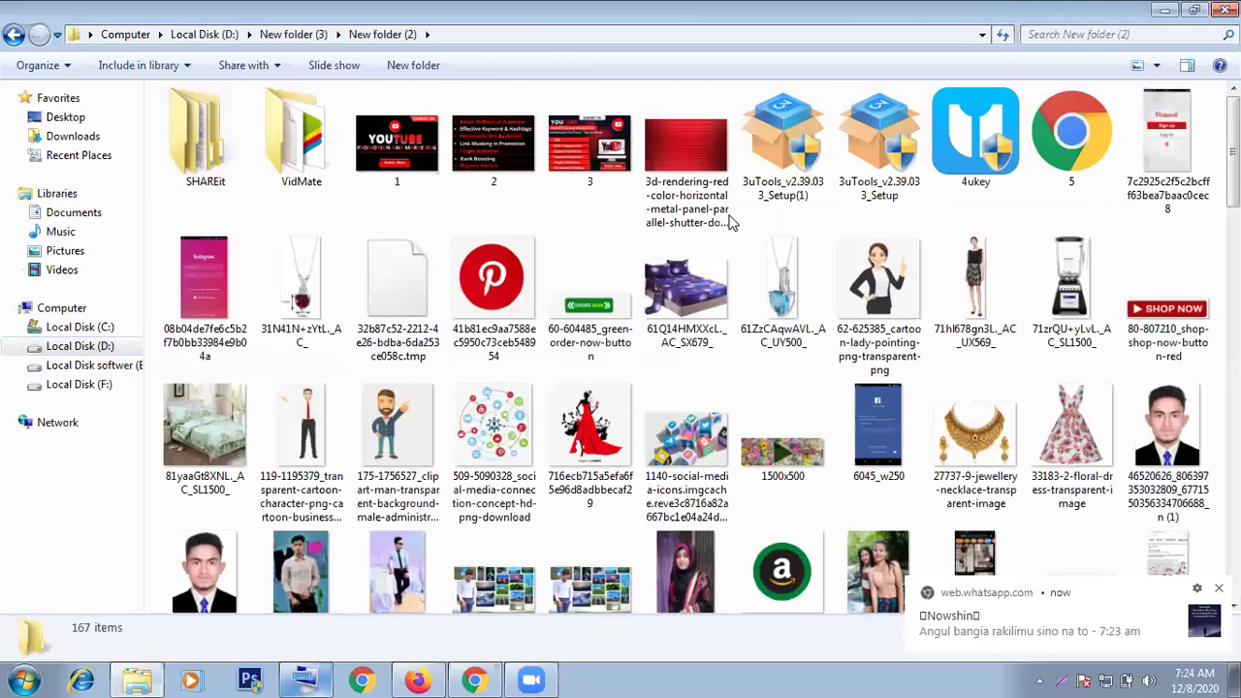
# - Open the third Marketing Business Corporate Start-up Facebook Cover banner for viewing
pyautogui.scroll(-10, 723, 216)
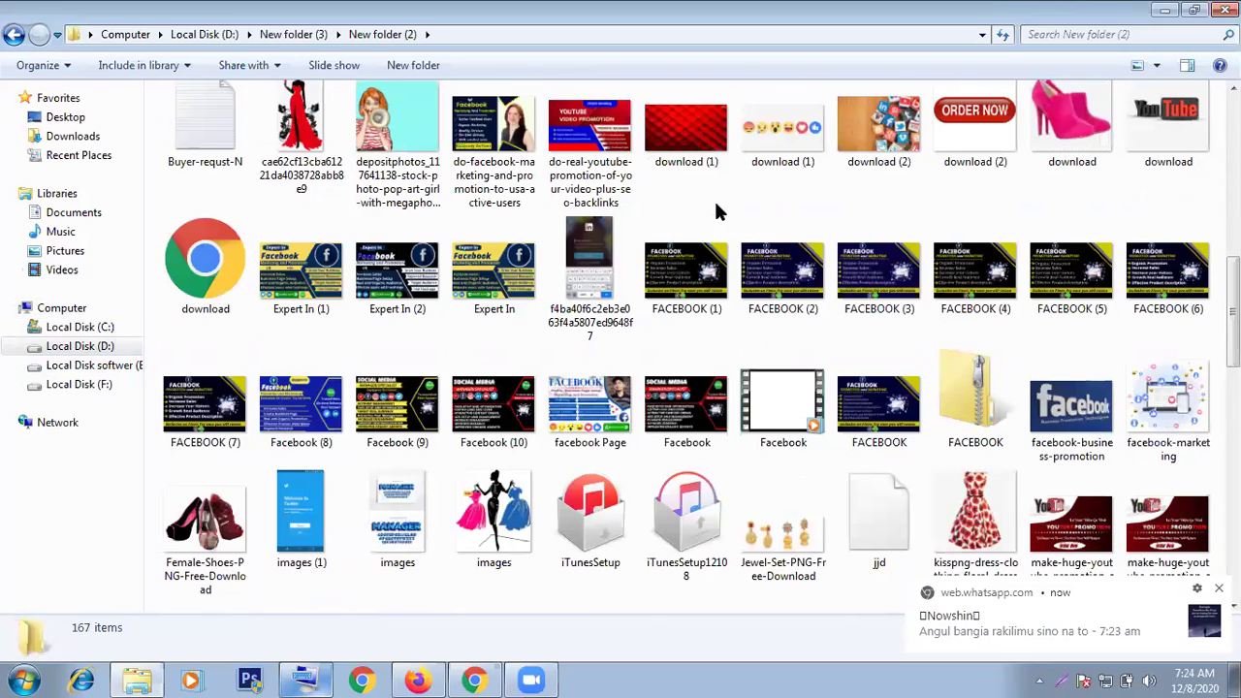
pyautogui.scroll(-3, 716, 211)
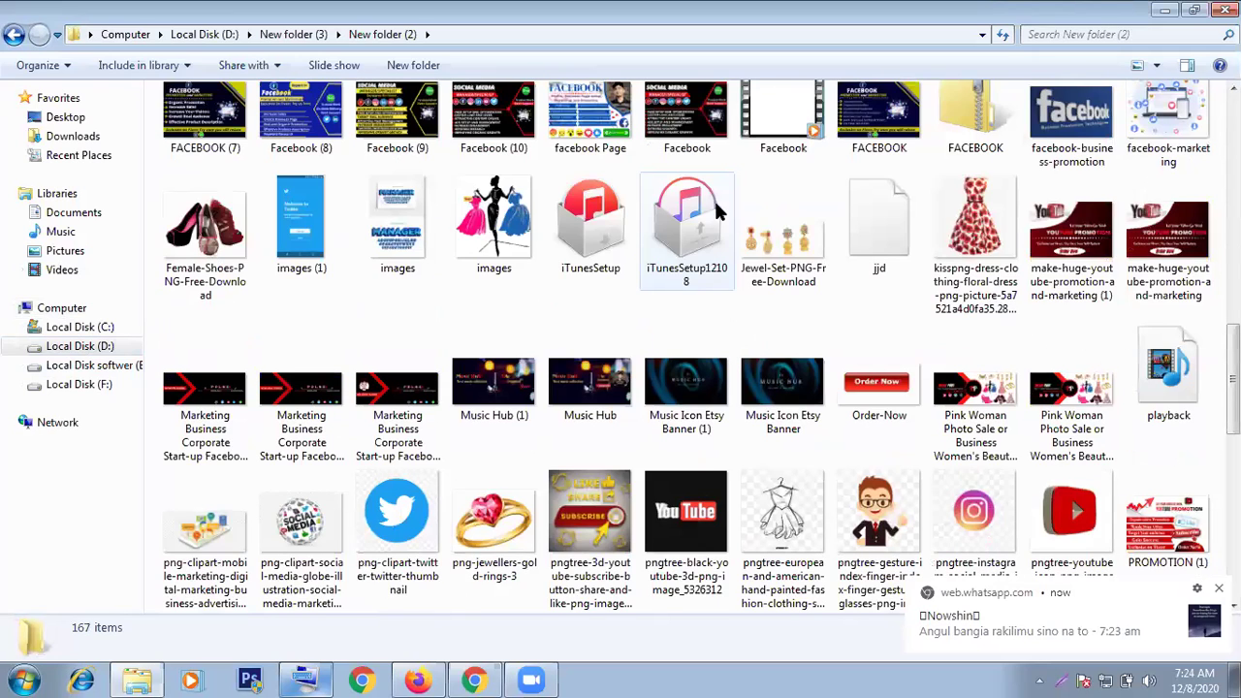
pyautogui.click(380, 393)
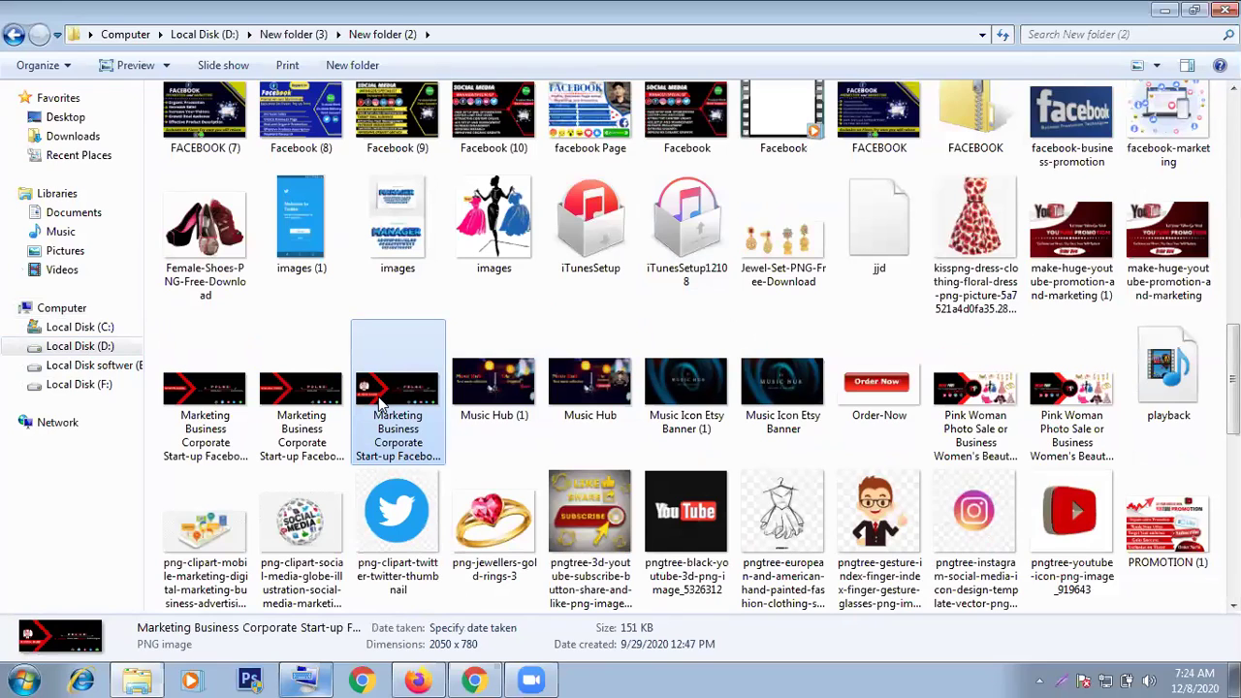
pyautogui.doubleClick(380, 398)
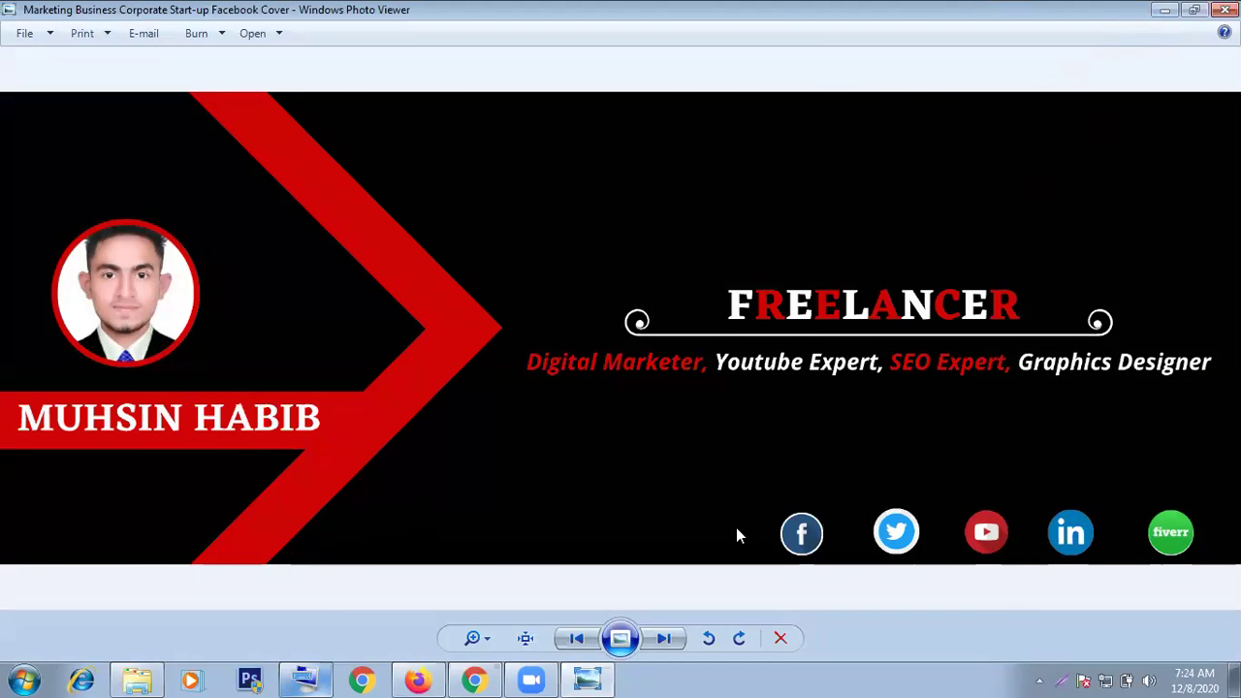
# - Close the image preview and start a Canva media upload from the device
pyautogui.hotkey('alt', 'F4')
pyautogui.click(473, 679)
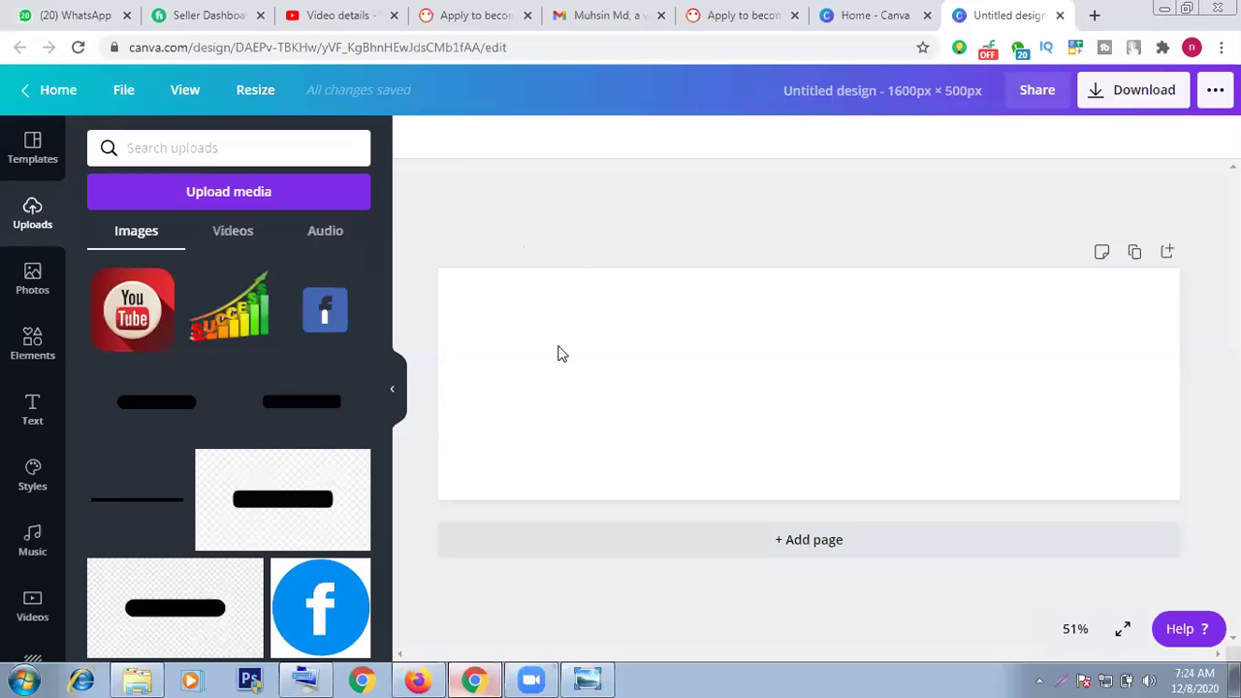
pyautogui.click(202, 192)
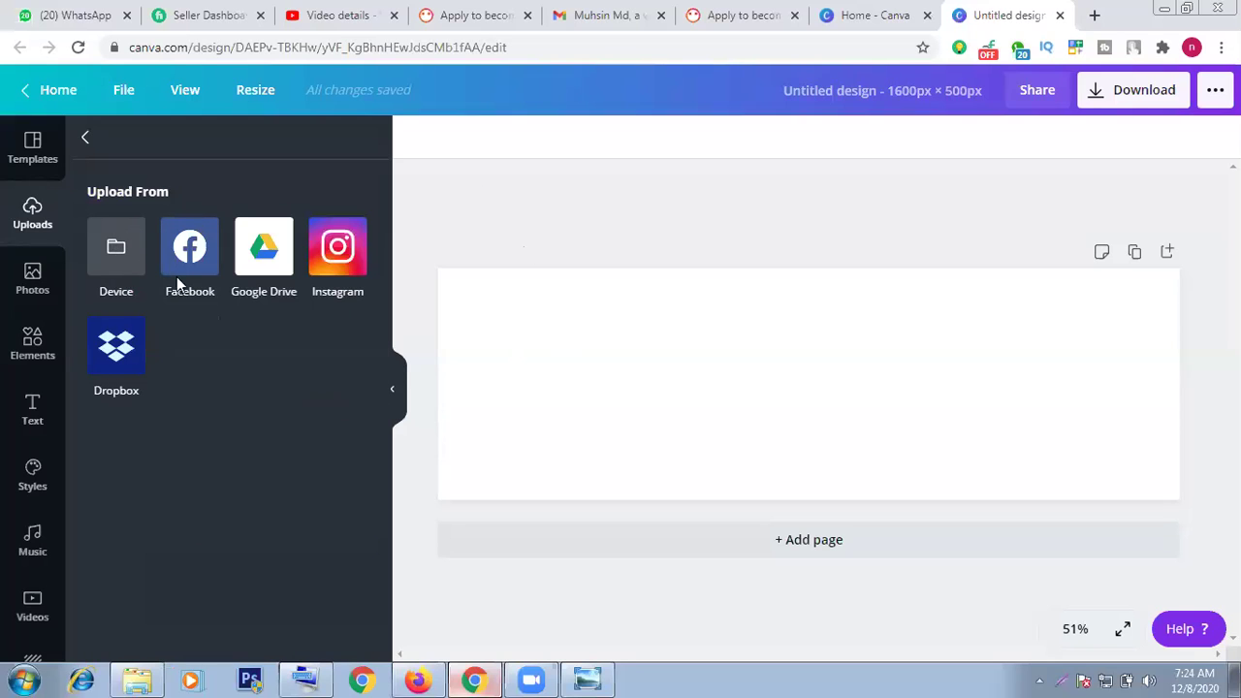
pyautogui.click(130, 250)
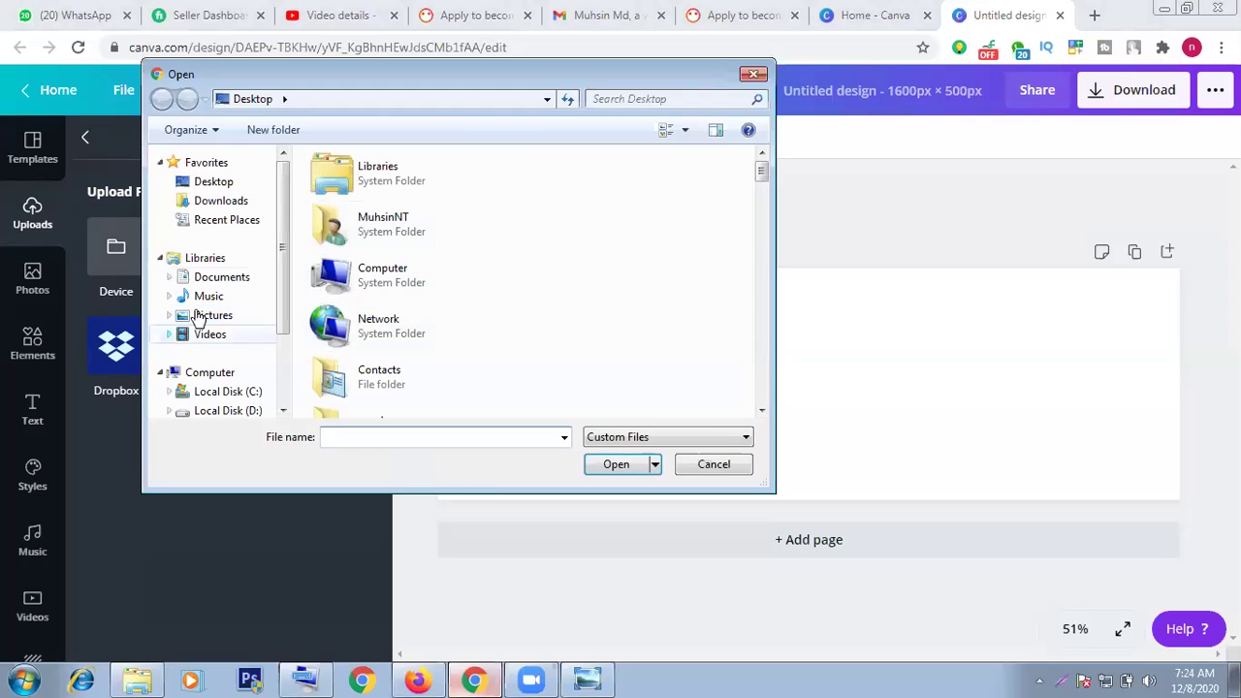
# - Upload the Marketing banner from D:\New folder (3)\New folder (2) into Canva
pyautogui.scroll(-1, 281, 344)
pyautogui.moveTo(281, 344); pyautogui.dragTo(281, 368)
pyautogui.click(232, 345)
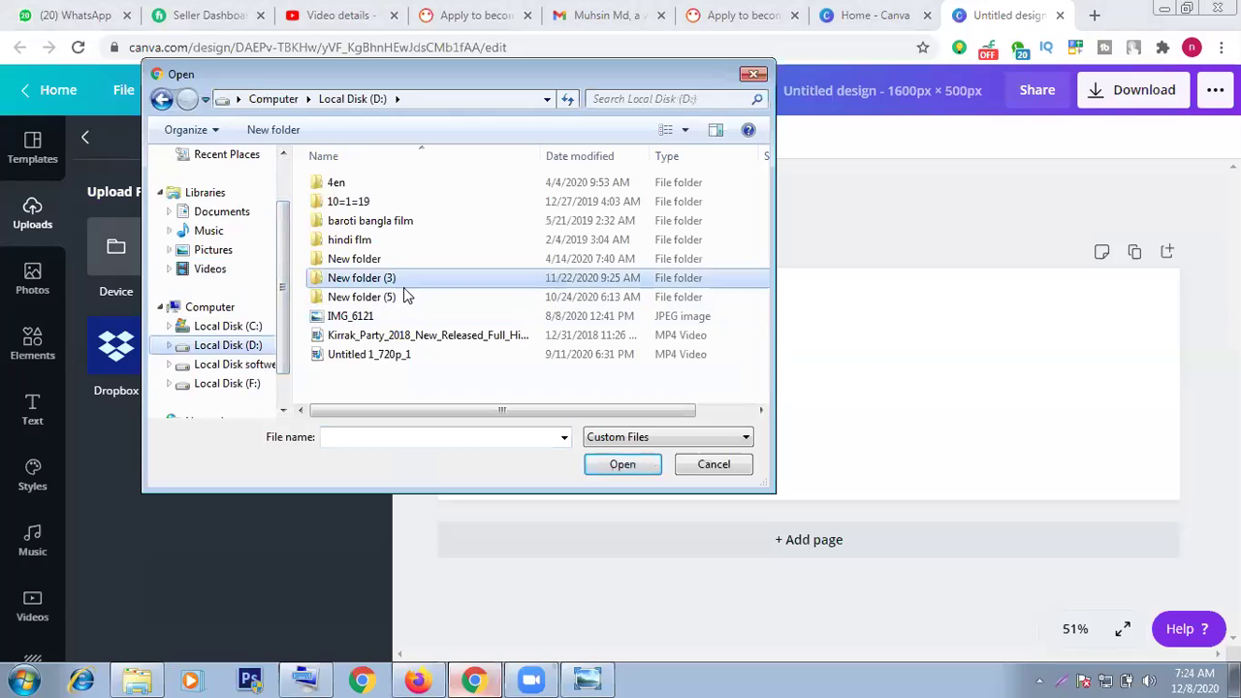
pyautogui.click(627, 463)
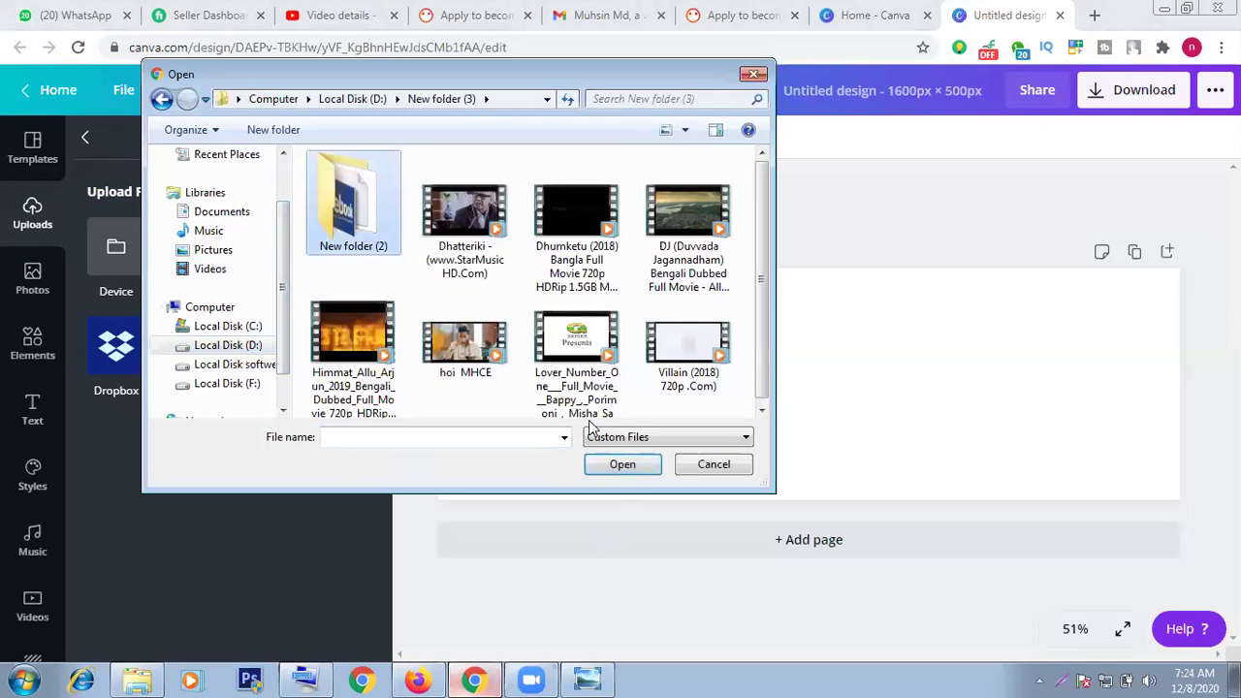
pyautogui.click(616, 465)
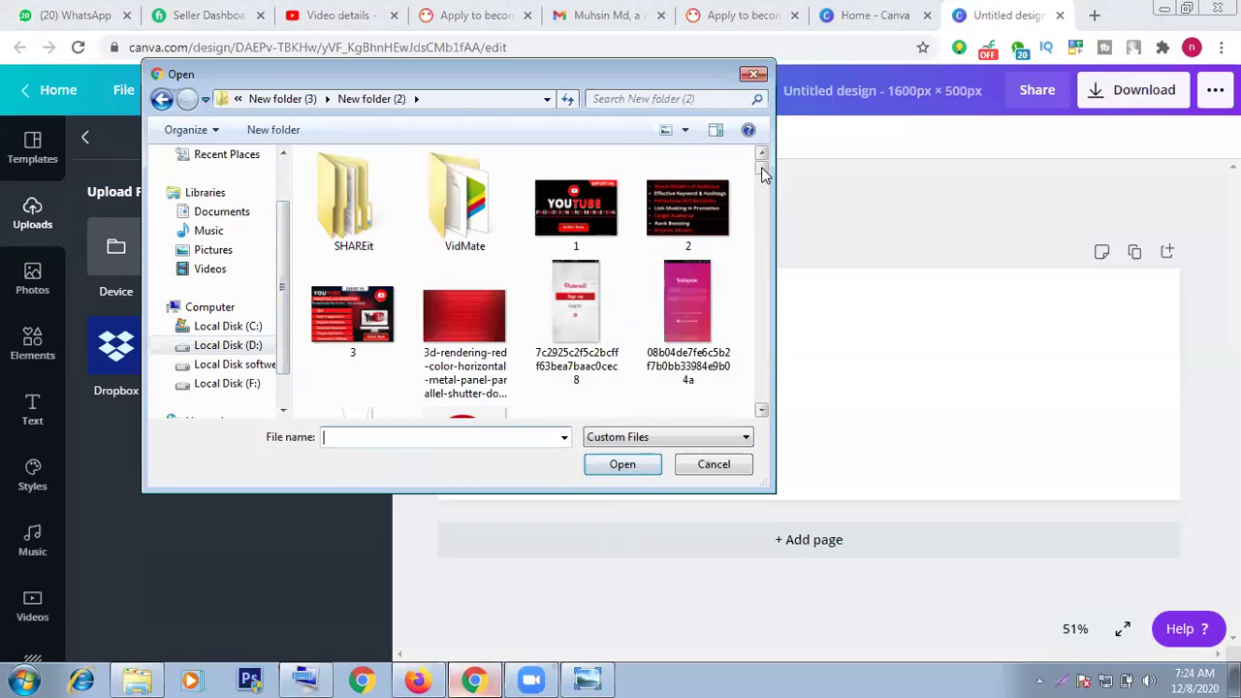
pyautogui.scroll(-2, 764, 173)
pyautogui.click(761, 410)
pyautogui.click(761, 410)
pyautogui.click(762, 410)
pyautogui.click(762, 410)
pyautogui.click(761, 410)
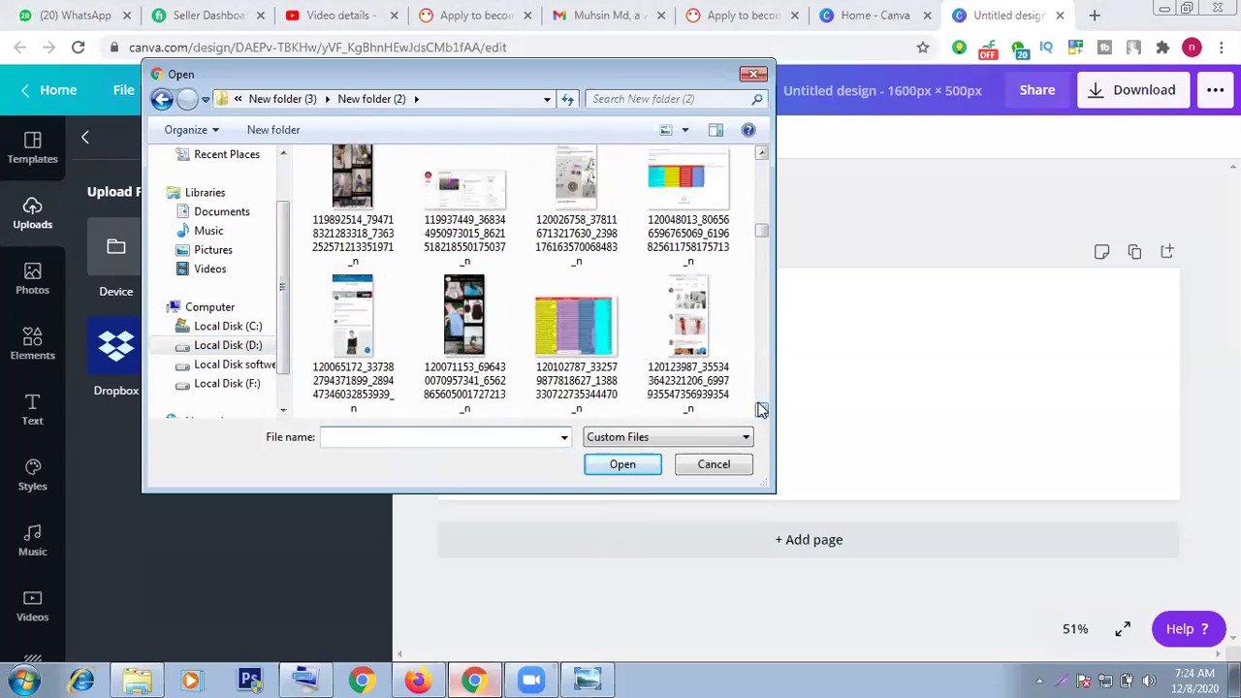
pyautogui.scroll(-8, 761, 410)
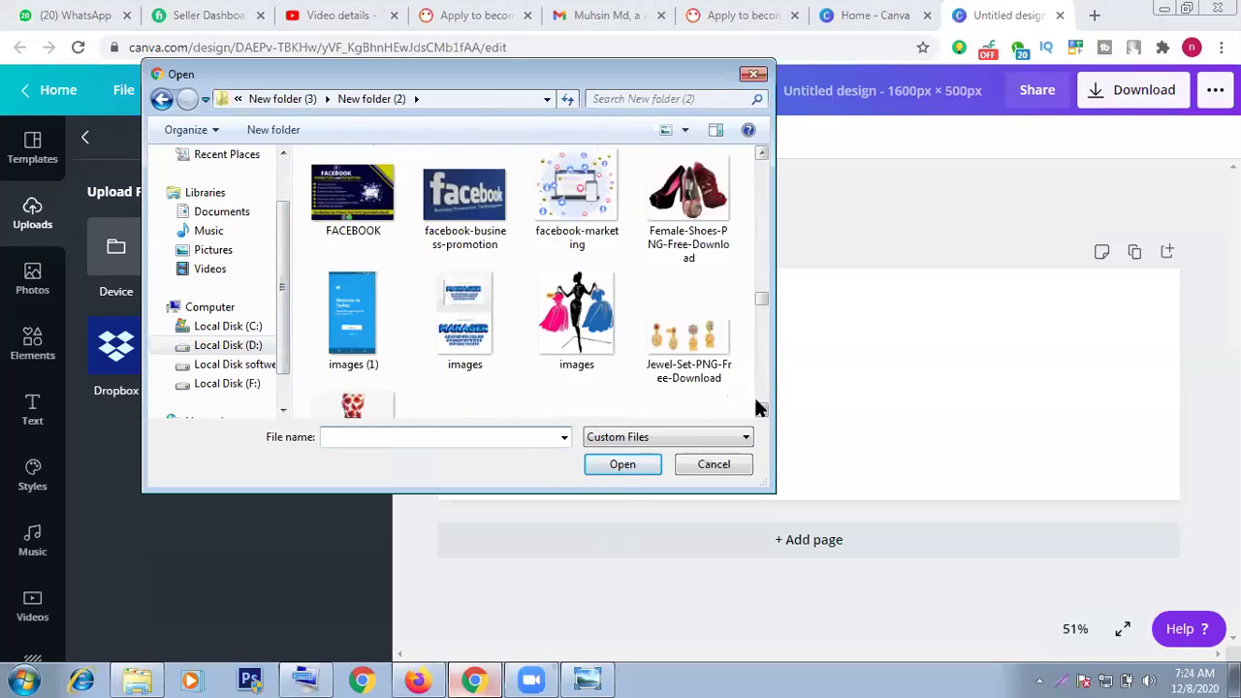
pyautogui.scroll(-3, 760, 408)
pyautogui.click(465, 349)
pyautogui.click(623, 465)
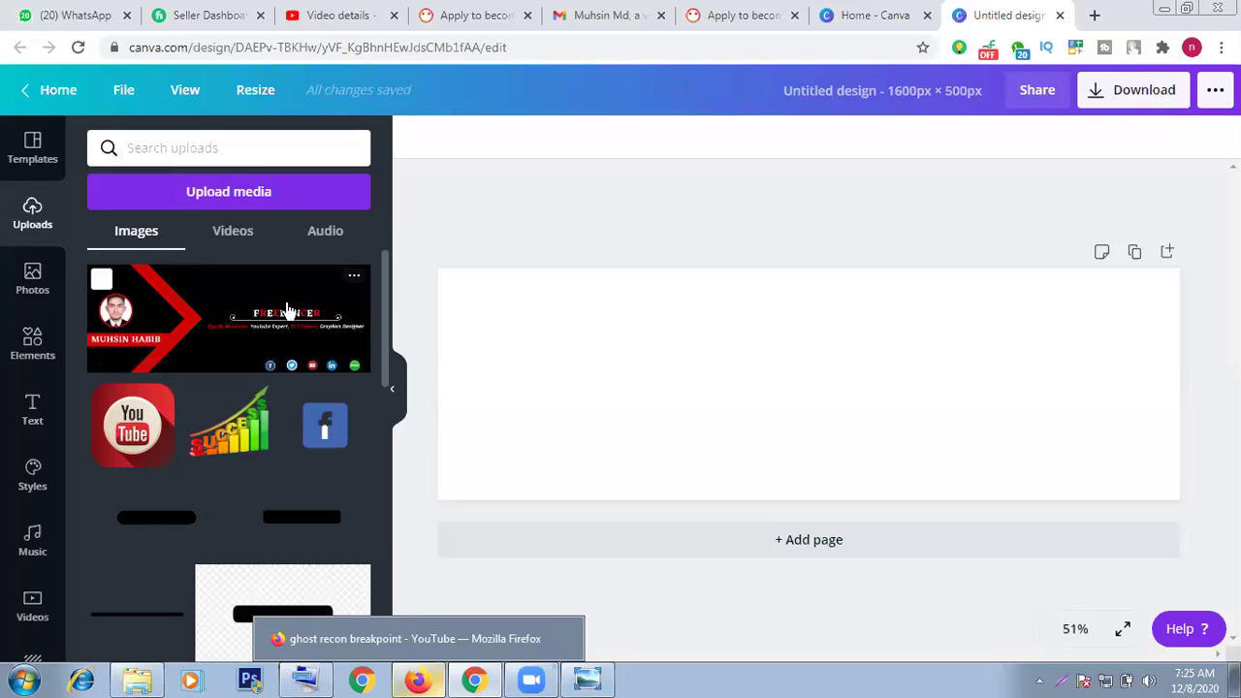
# - Place the banner on the page, stretch it to 1,314 × 500, and show the background colours
pyautogui.click(242, 323)
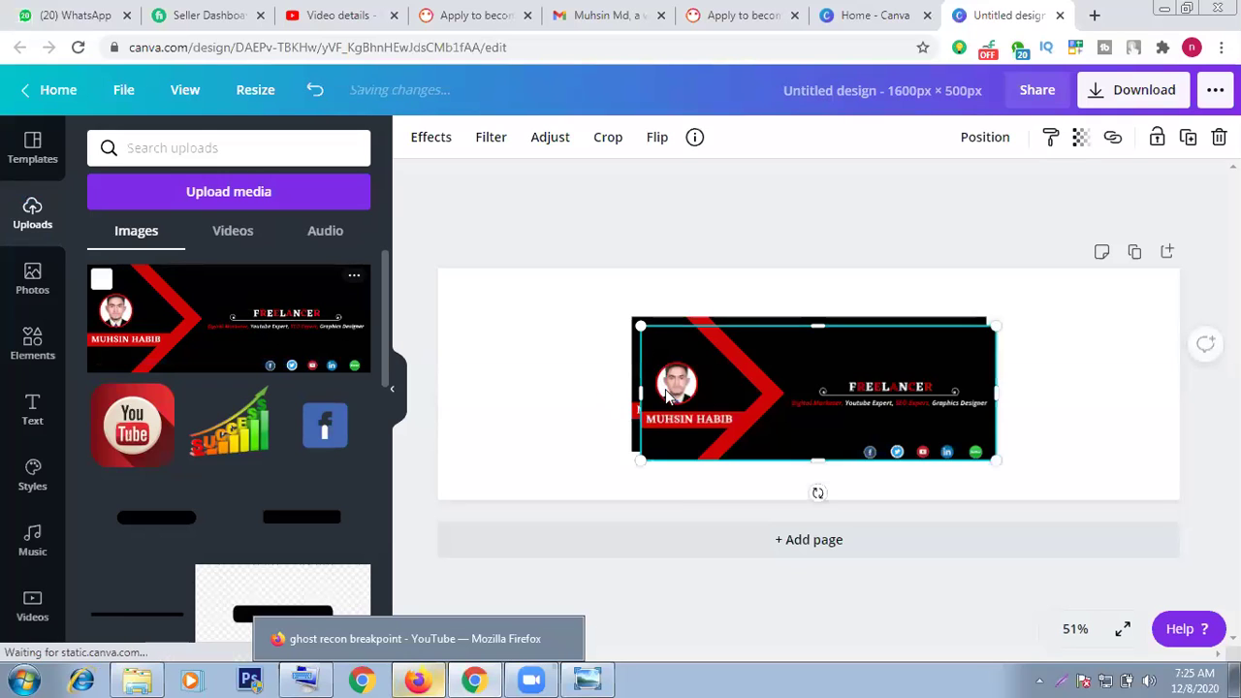
pyautogui.click(1219, 137)
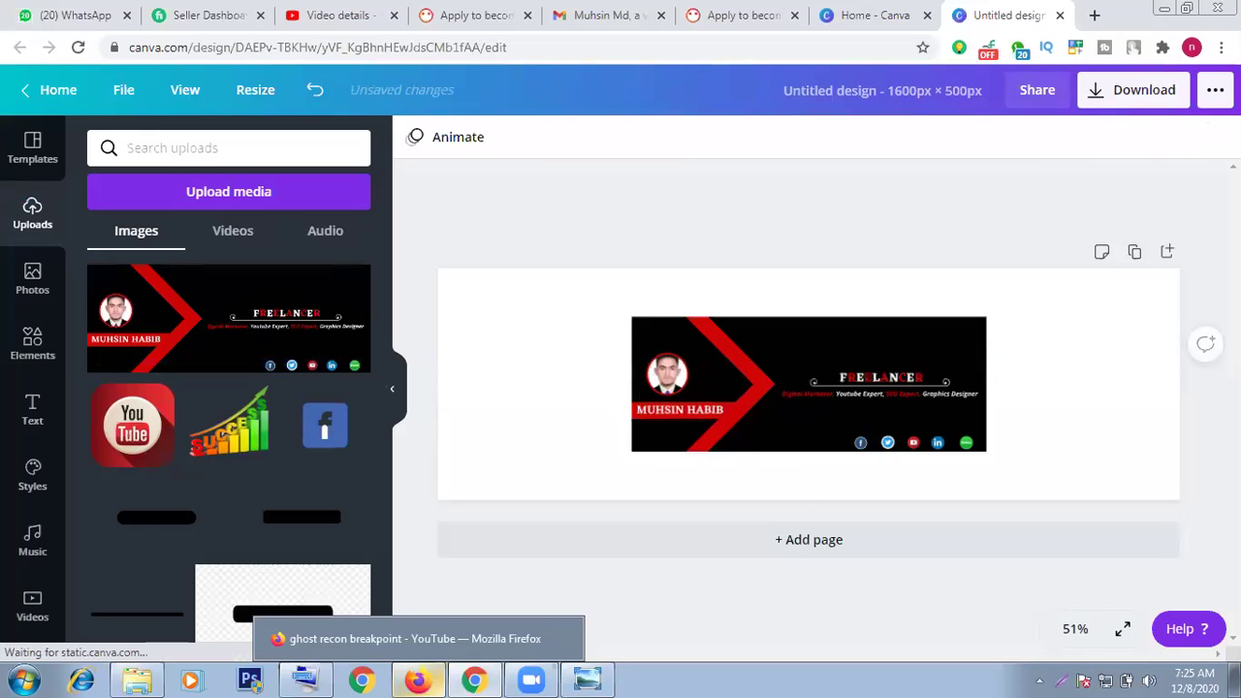
pyautogui.click(832, 357)
pyautogui.moveTo(988, 452); pyautogui.dragTo(1117, 482)
pyautogui.moveTo(633, 319); pyautogui.dragTo(499, 295)
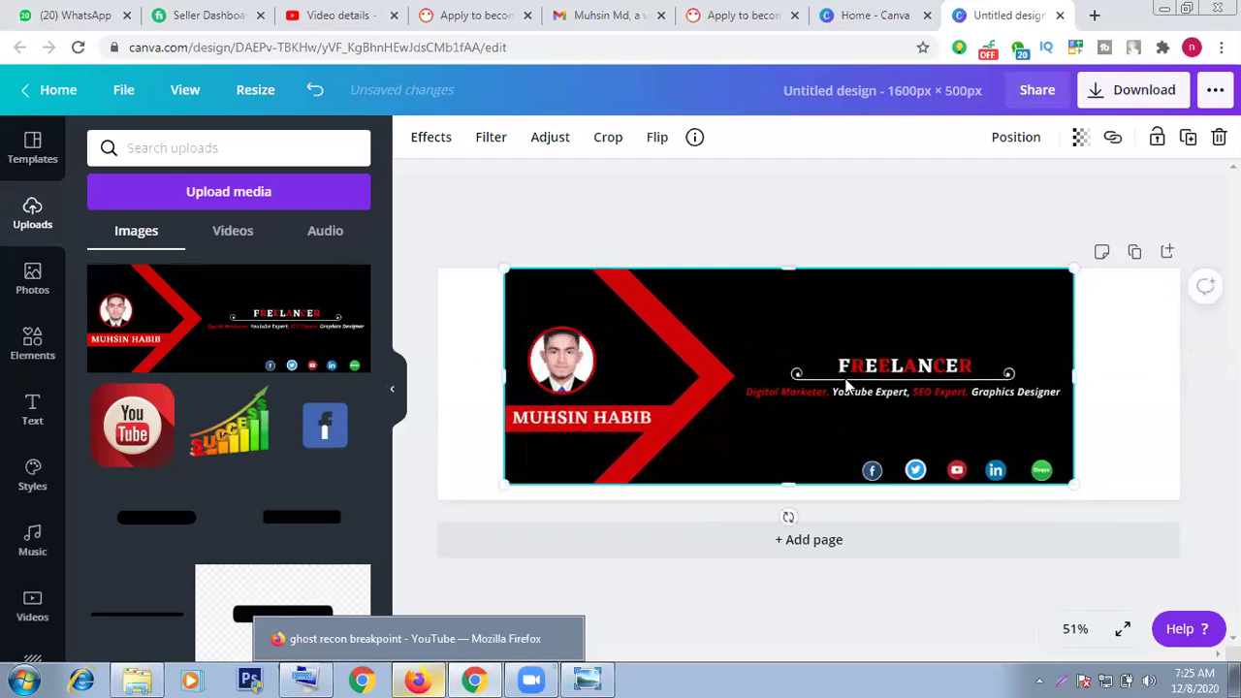
pyautogui.moveTo(1077, 488); pyautogui.dragTo(1114, 501)
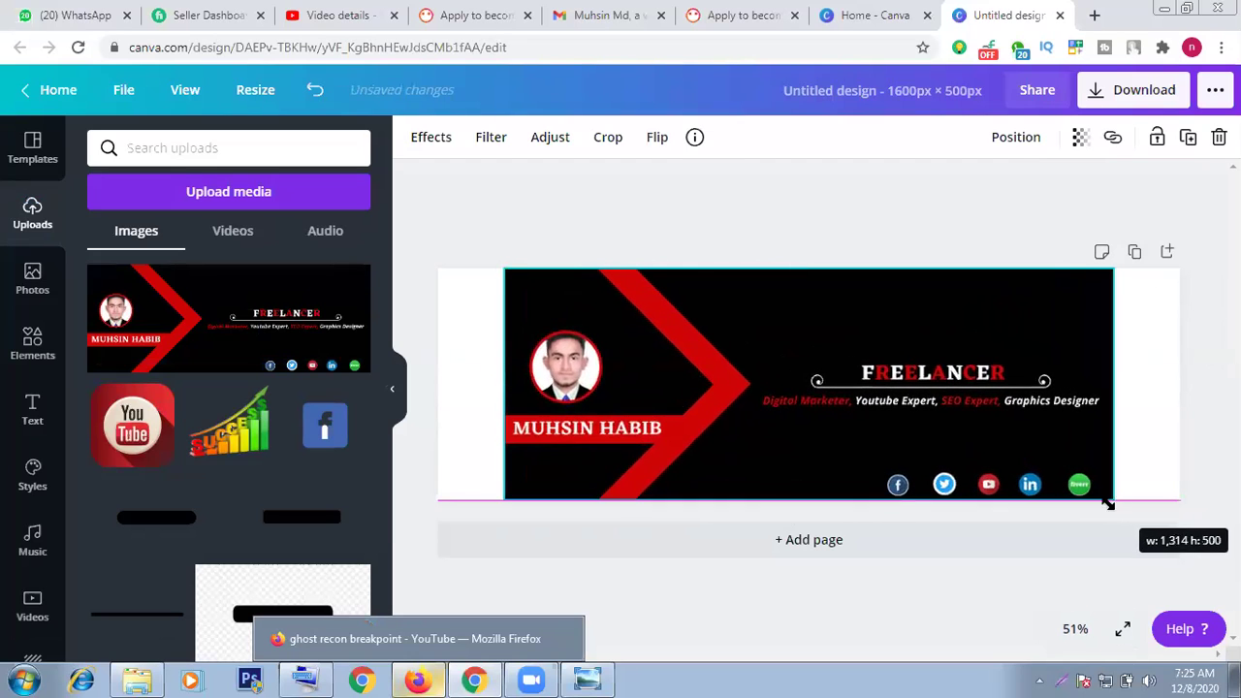
pyautogui.click(464, 364)
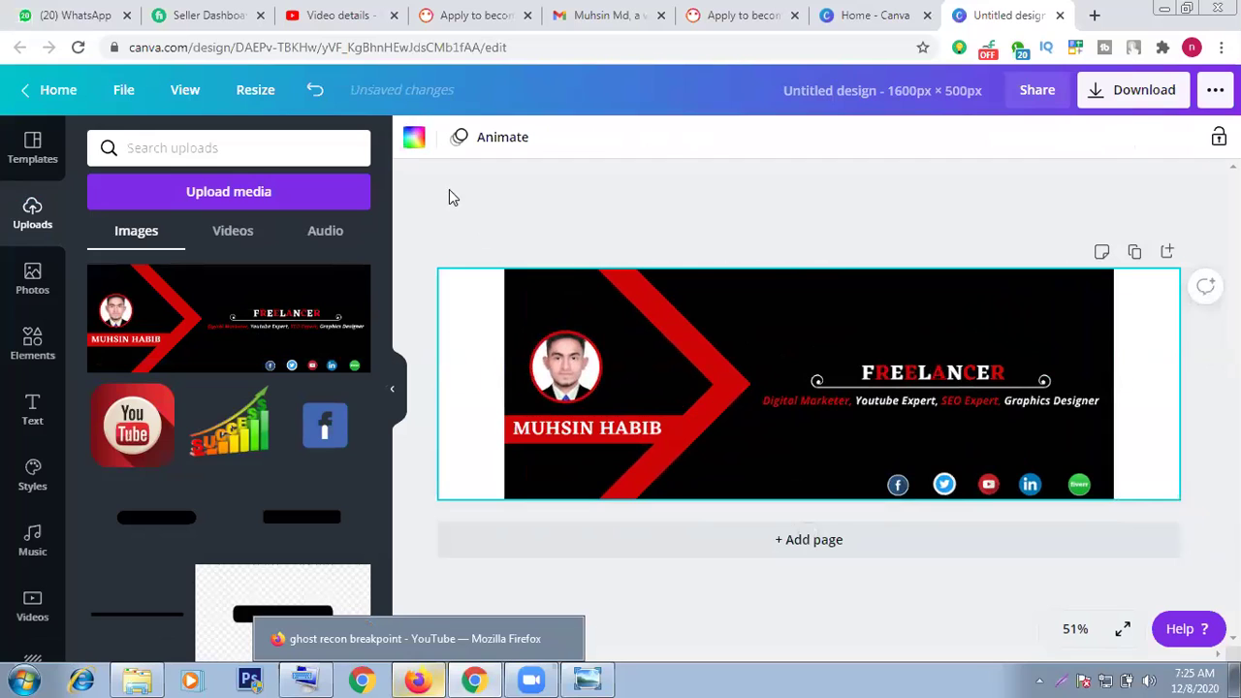
pyautogui.click(413, 139)
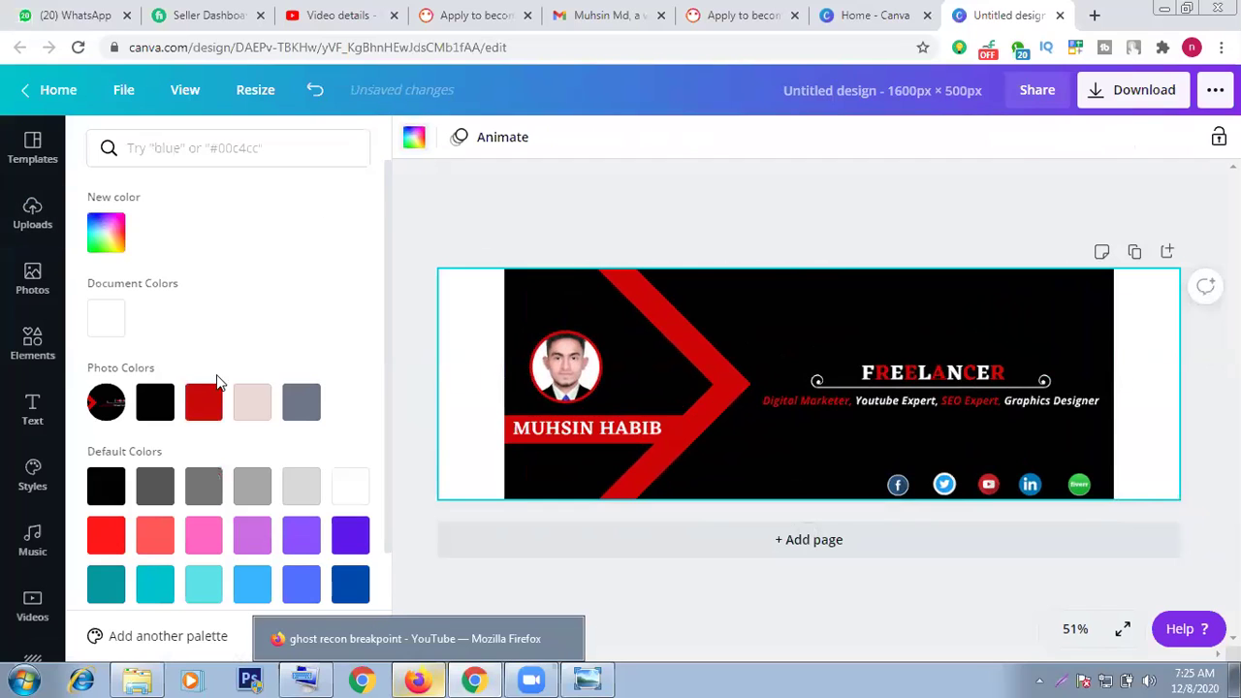
# - Set the page background to black and download the banner as Untitled design.png
pyautogui.click(103, 487)
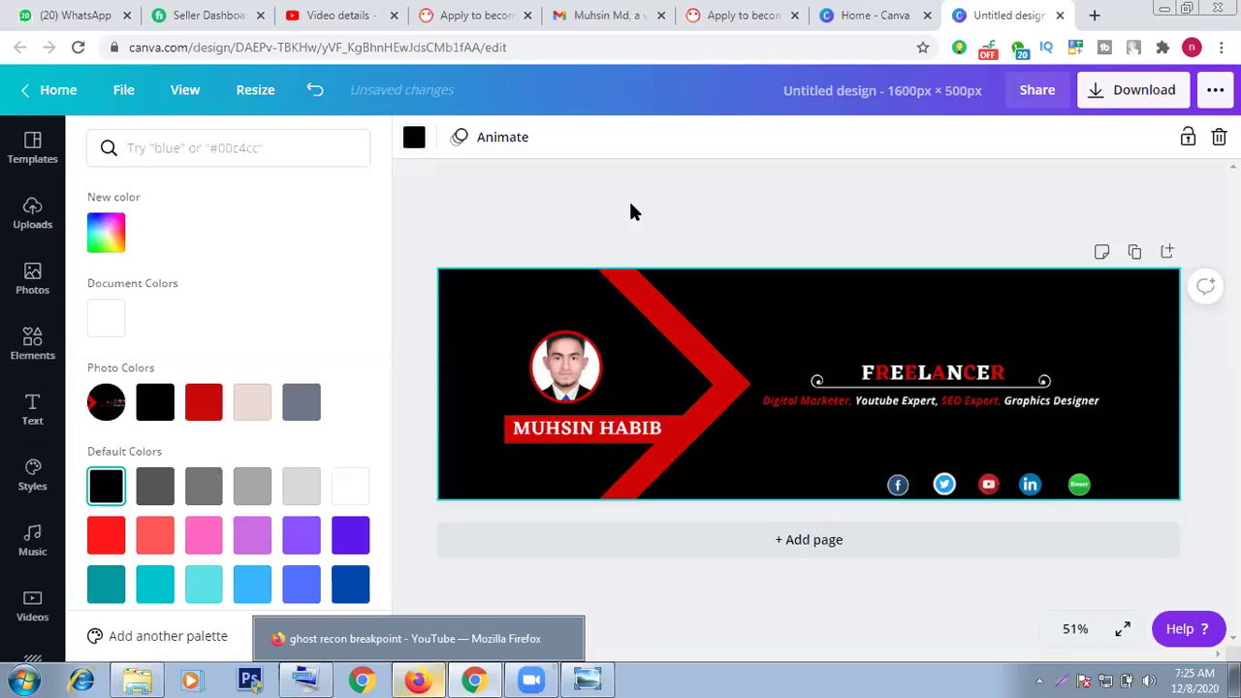
pyautogui.click(1152, 94)
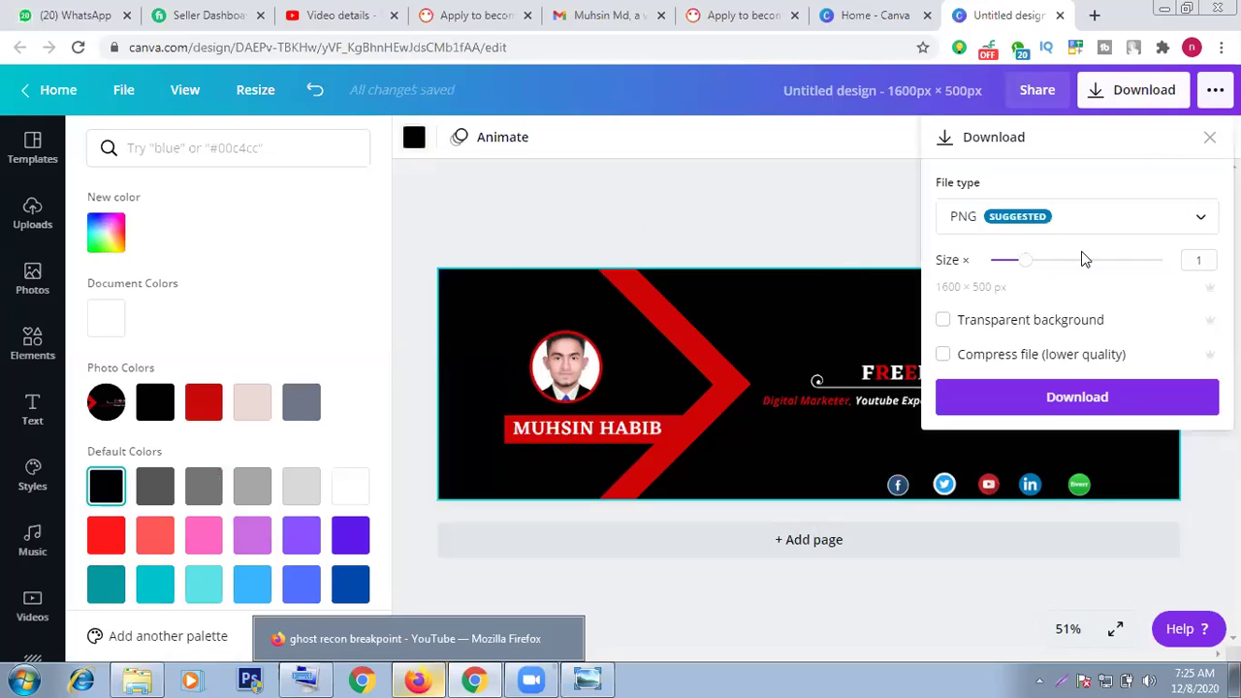
pyautogui.click(1098, 399)
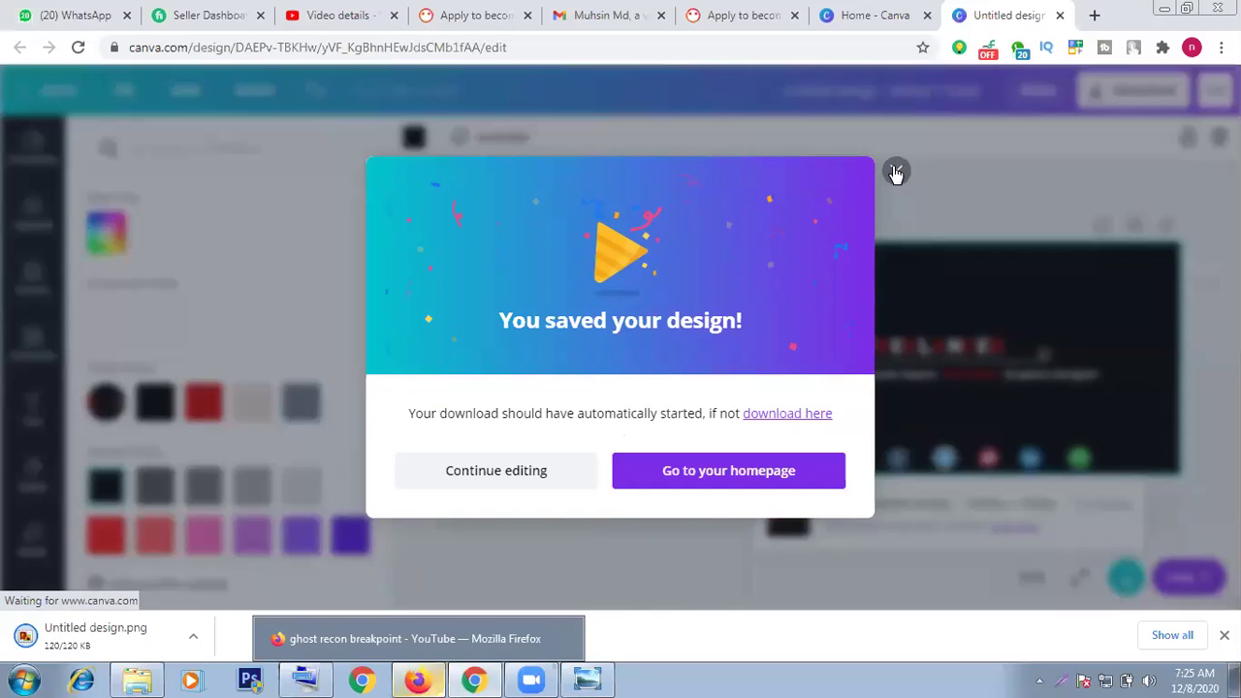
pyautogui.click(896, 173)
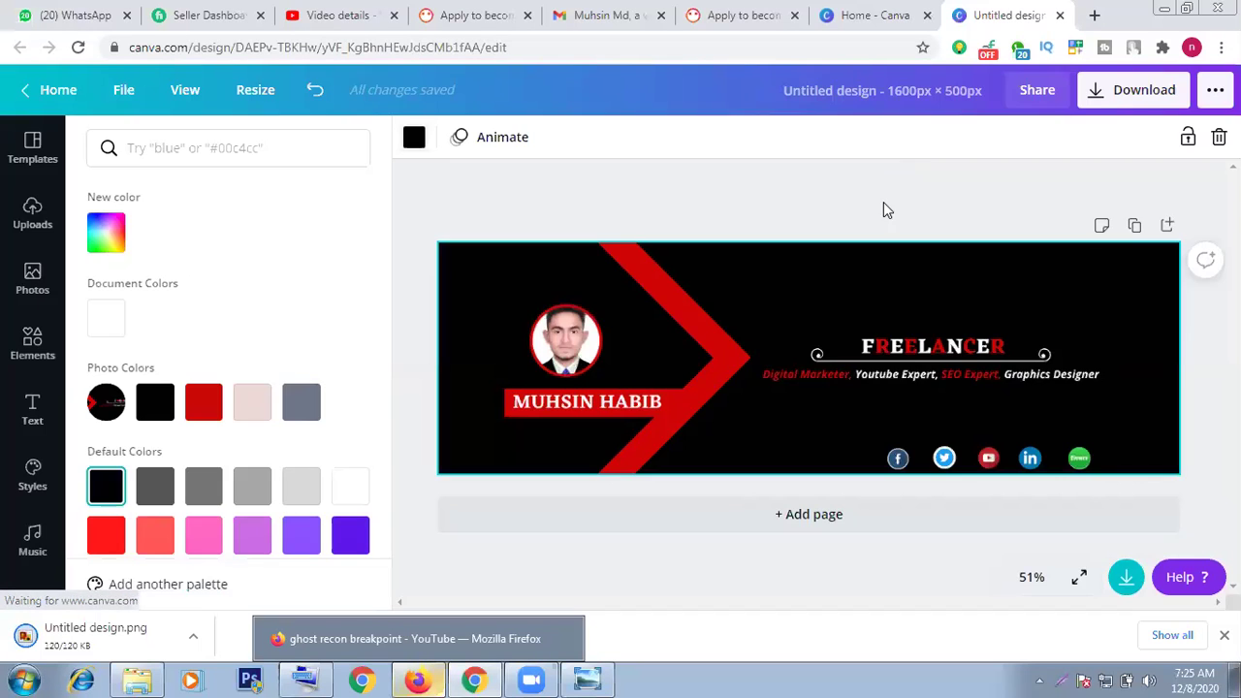
pyautogui.click(729, 16)
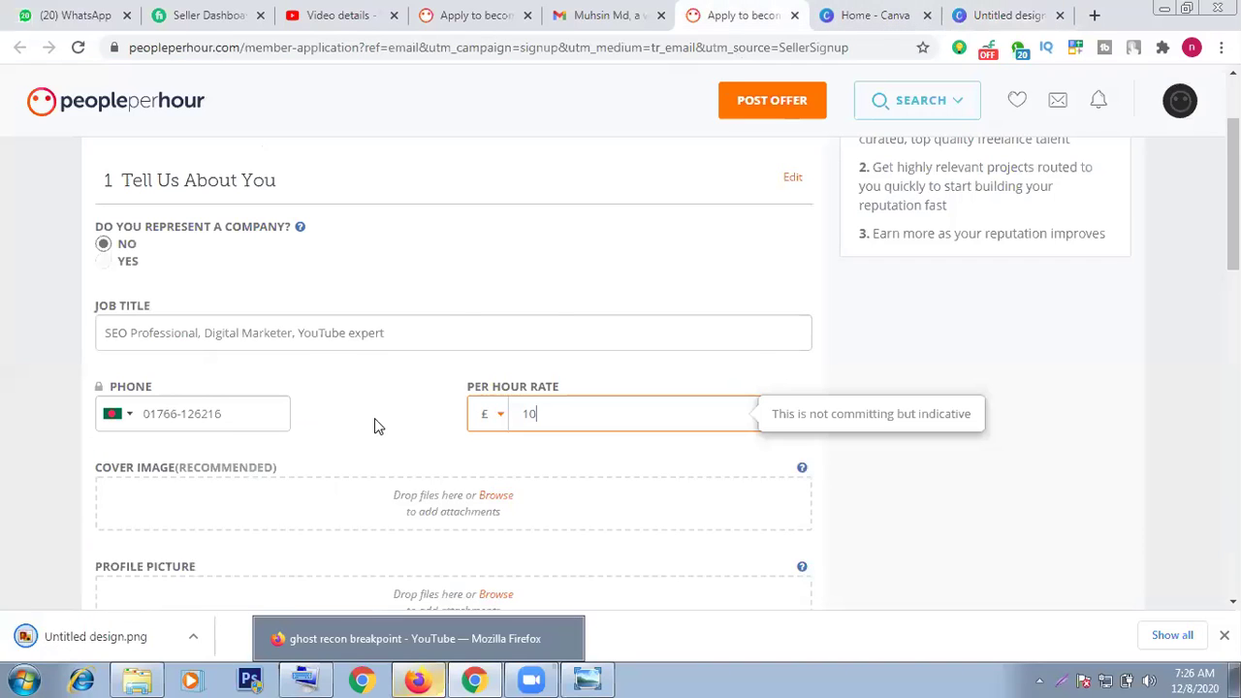
# - Start the Cover Image upload and browse to the Downloads folder
pyautogui.scroll(-1, 374, 424)
pyautogui.click(496, 406)
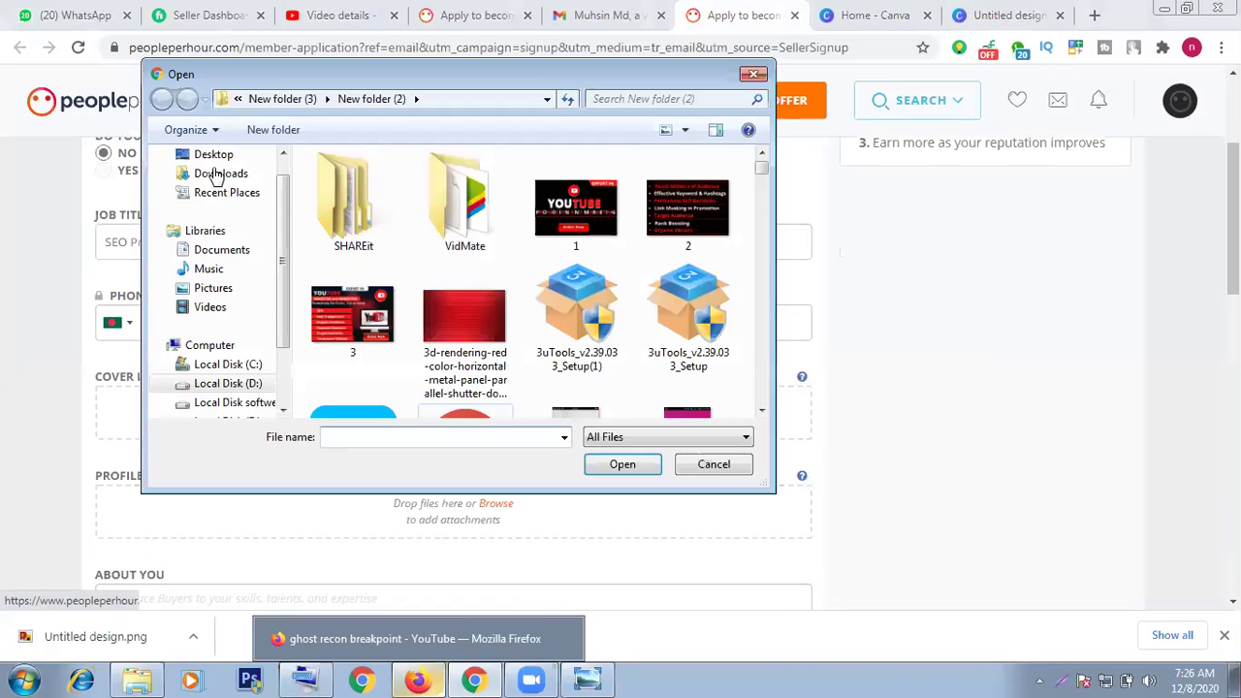
pyautogui.click(761, 411)
pyautogui.click(761, 411)
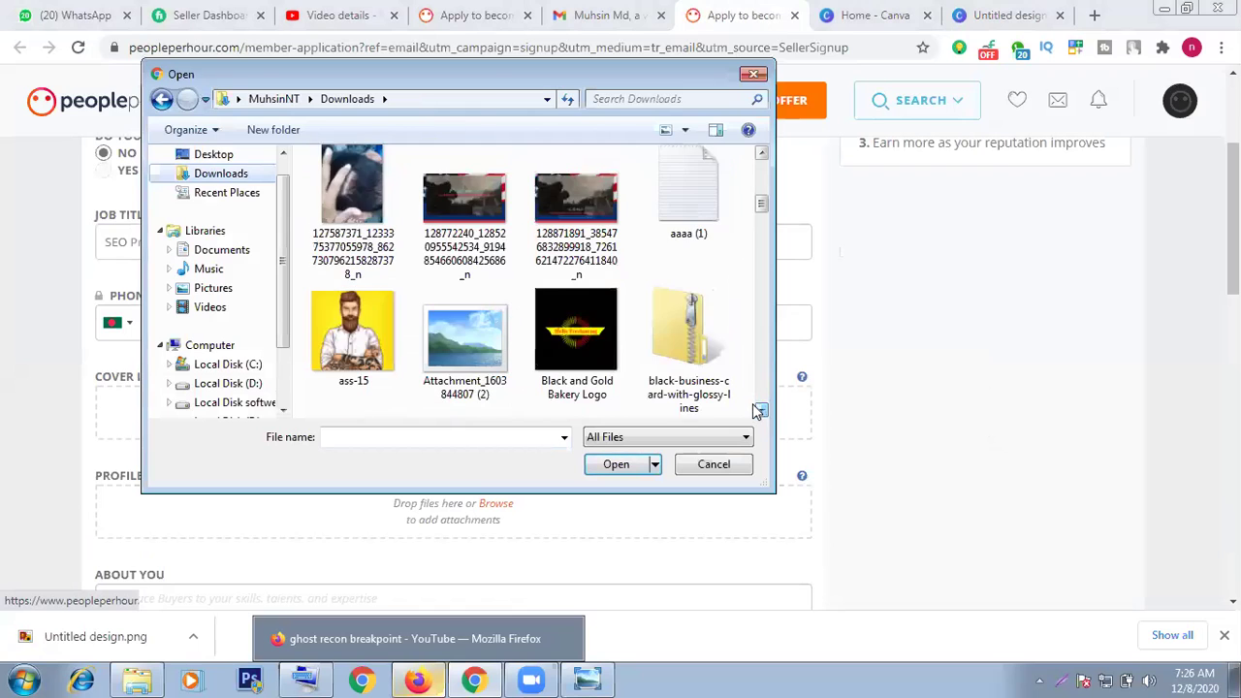
pyautogui.click(761, 411)
pyautogui.click(761, 412)
pyautogui.click(761, 411)
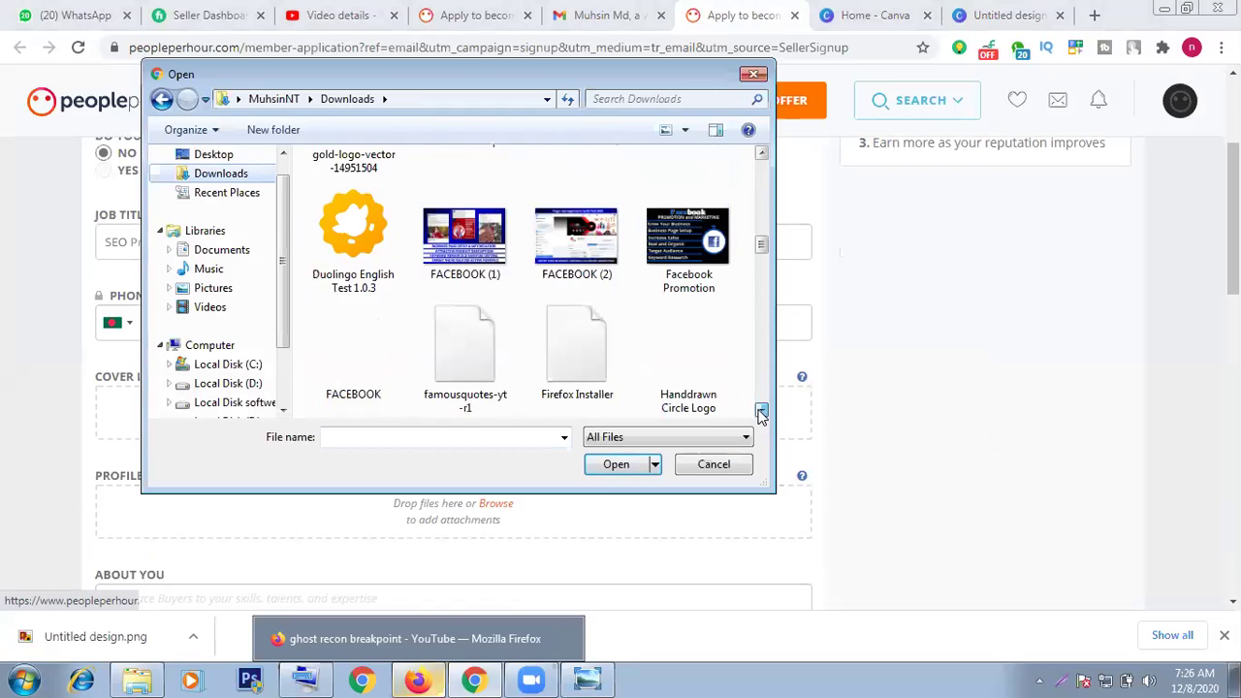
pyautogui.click(761, 411)
pyautogui.click(761, 411)
pyautogui.click(761, 411)
pyautogui.click(761, 411)
pyautogui.click(761, 411)
pyautogui.click(761, 412)
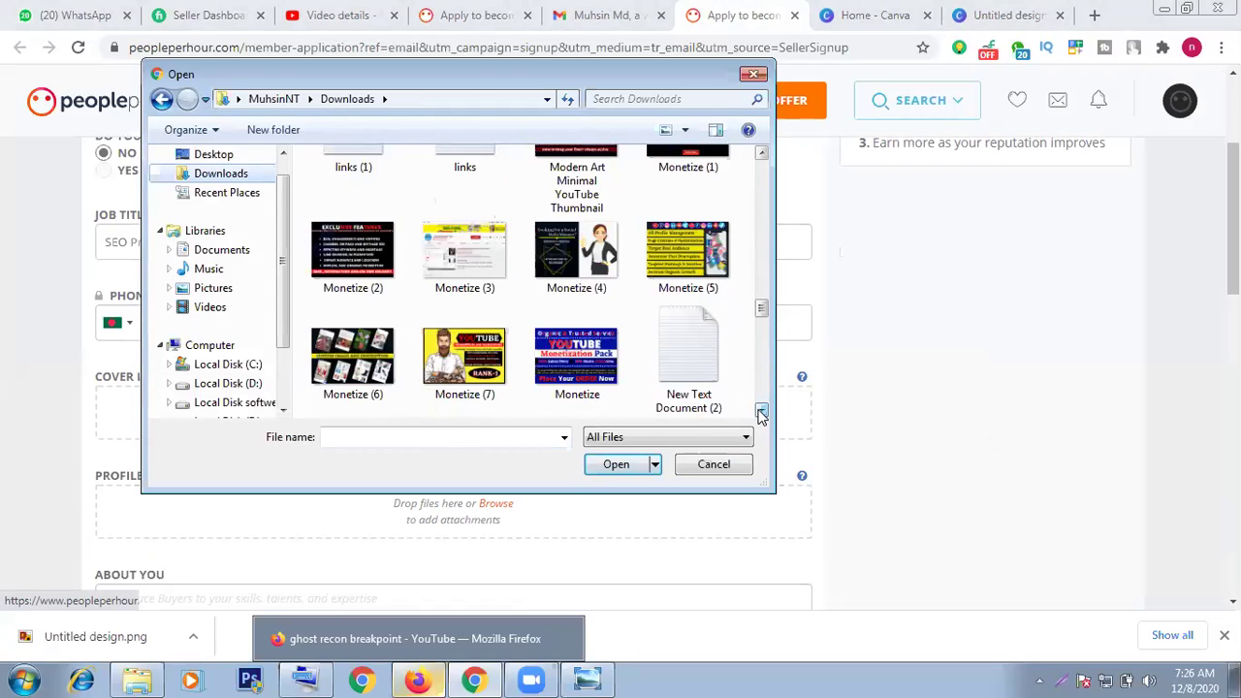
pyautogui.click(761, 411)
pyautogui.click(762, 412)
pyautogui.click(761, 411)
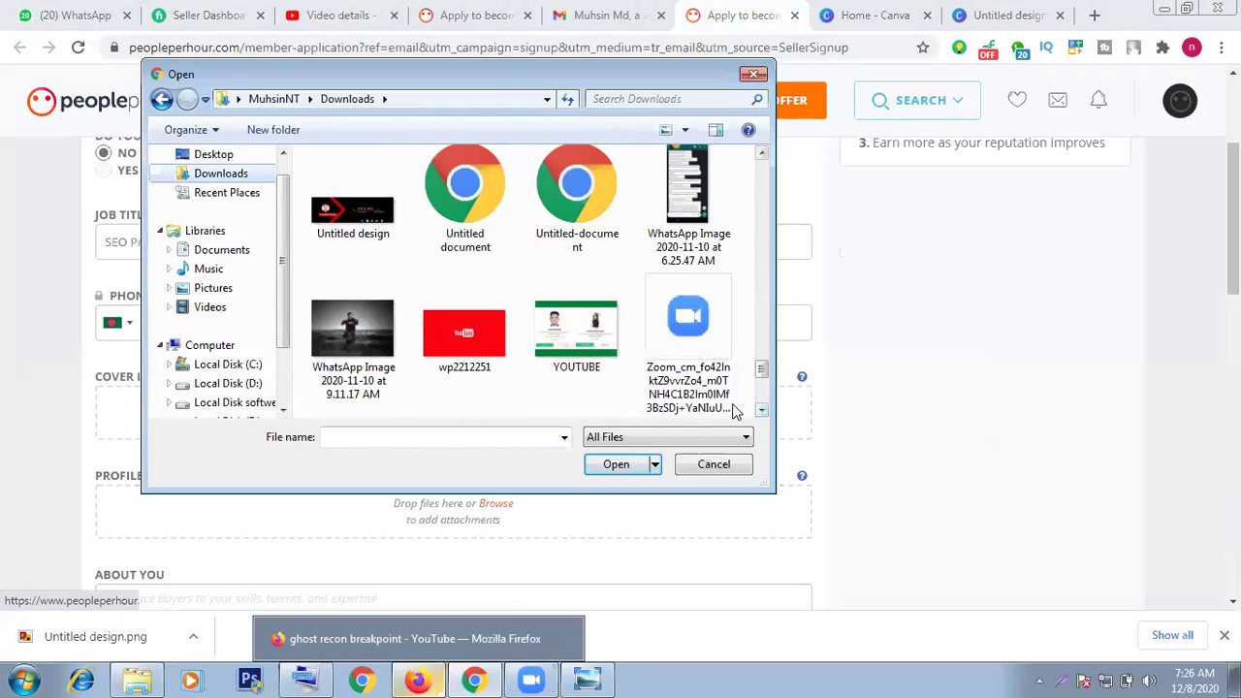
# - Upload Untitled design as the cover image and save the crop
pyautogui.click(364, 233)
pyautogui.click(628, 466)
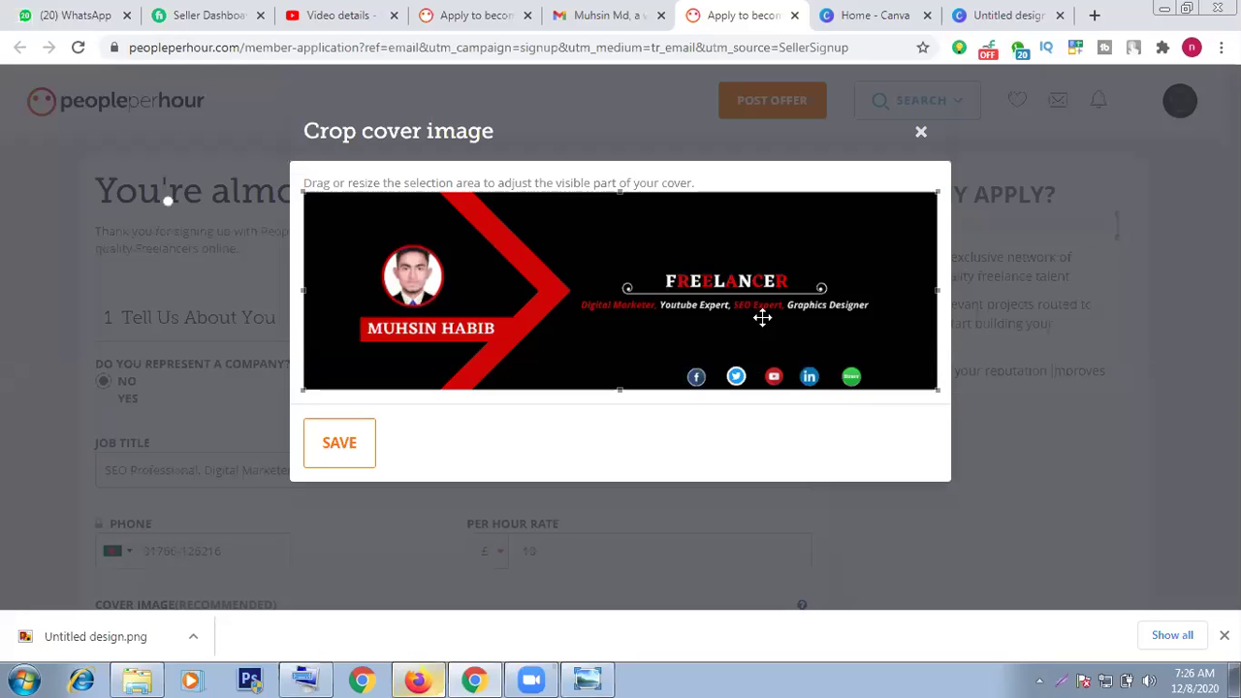
pyautogui.click(339, 441)
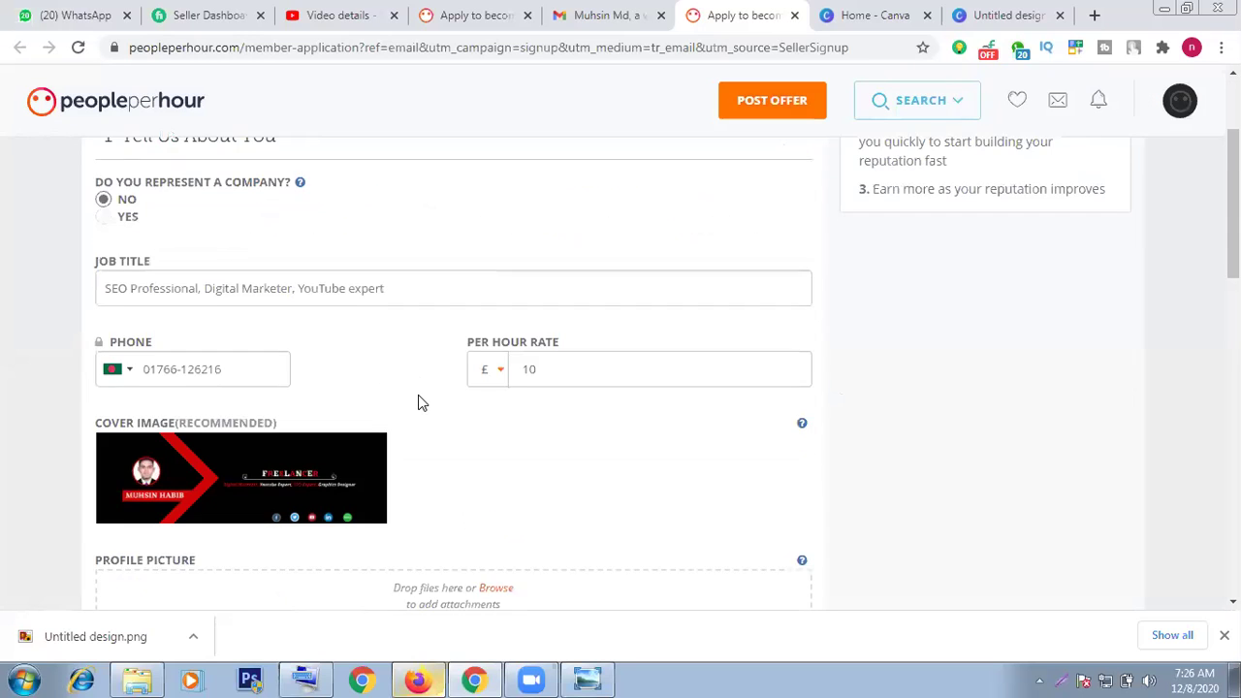
# - Start the Profile Picture upload and browse to D:\New folder (3)\New folder (2)
pyautogui.scroll(-1, 418, 394)
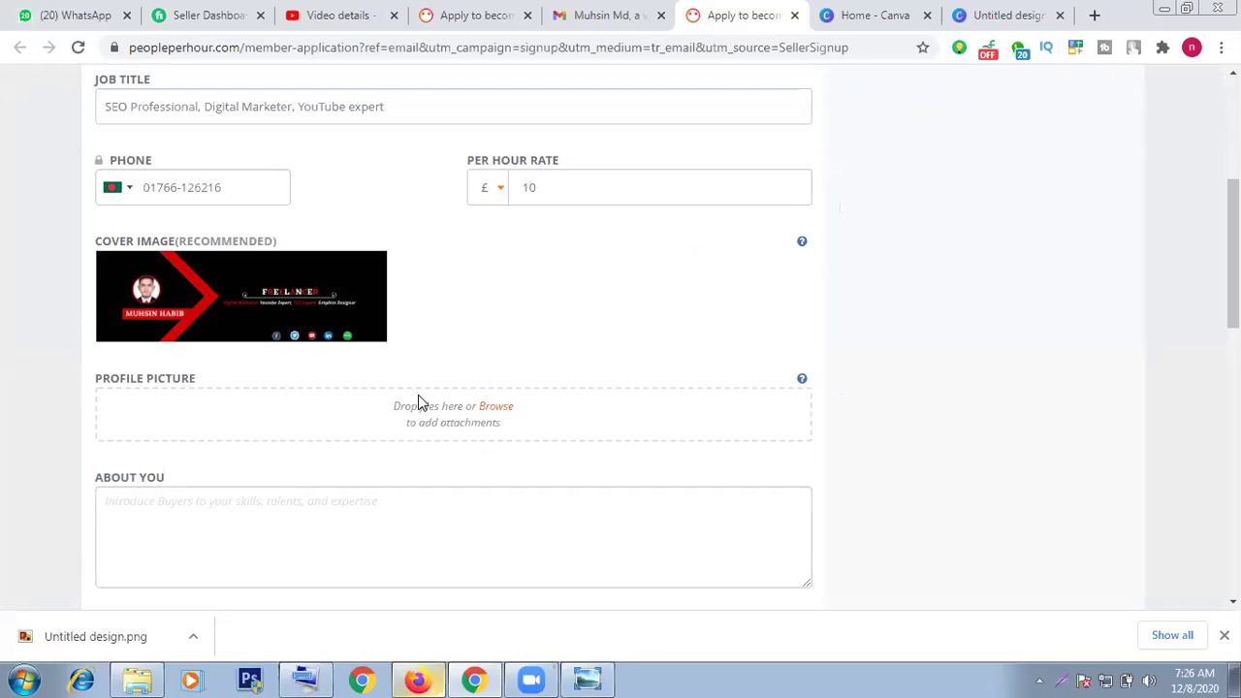
pyautogui.click(495, 408)
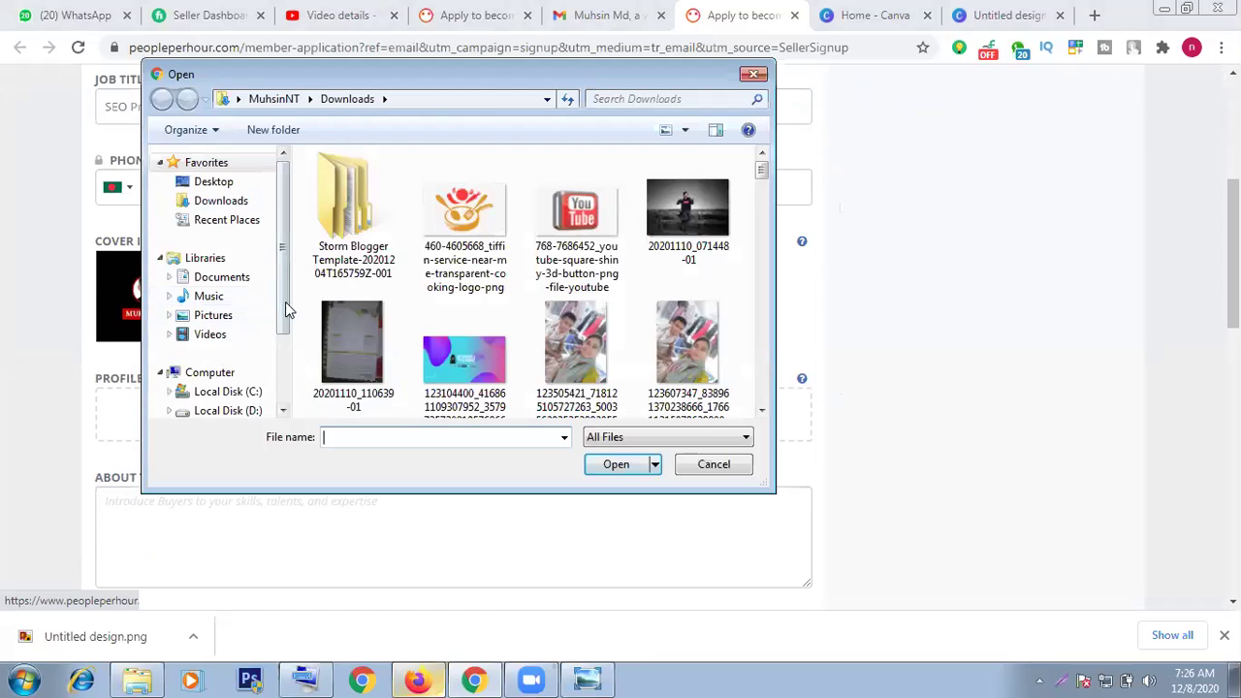
pyautogui.scroll(-2, 281, 326)
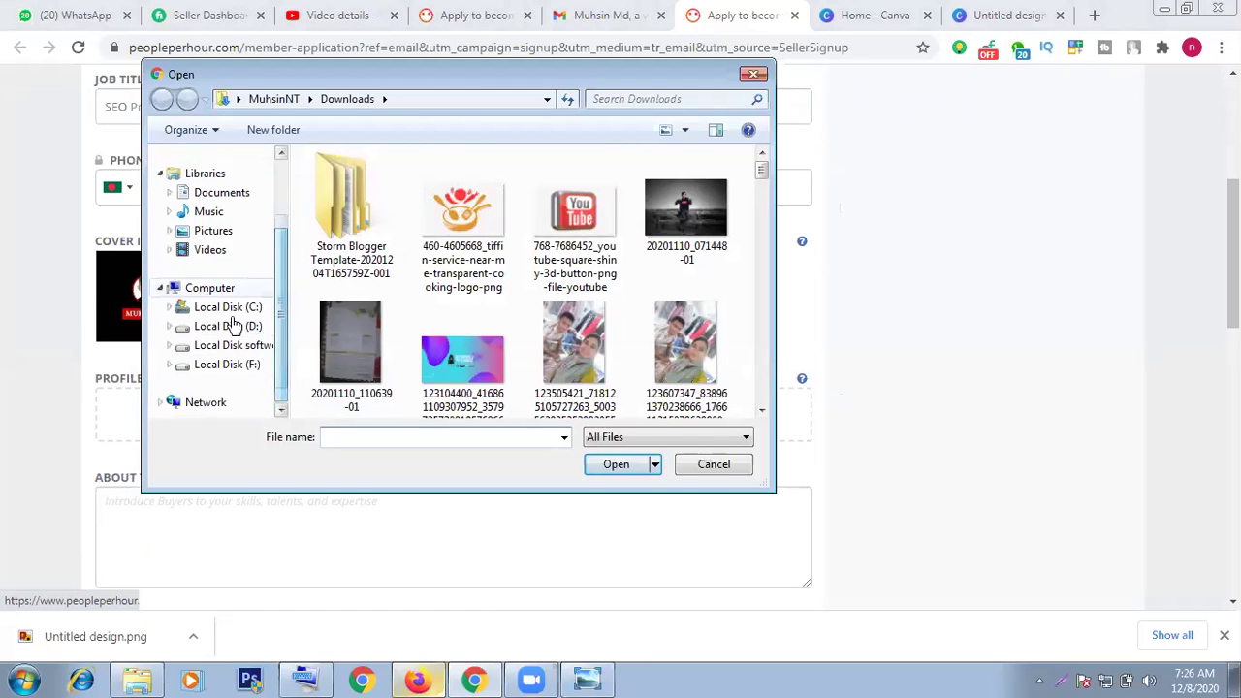
pyautogui.click(232, 327)
pyautogui.click(386, 278)
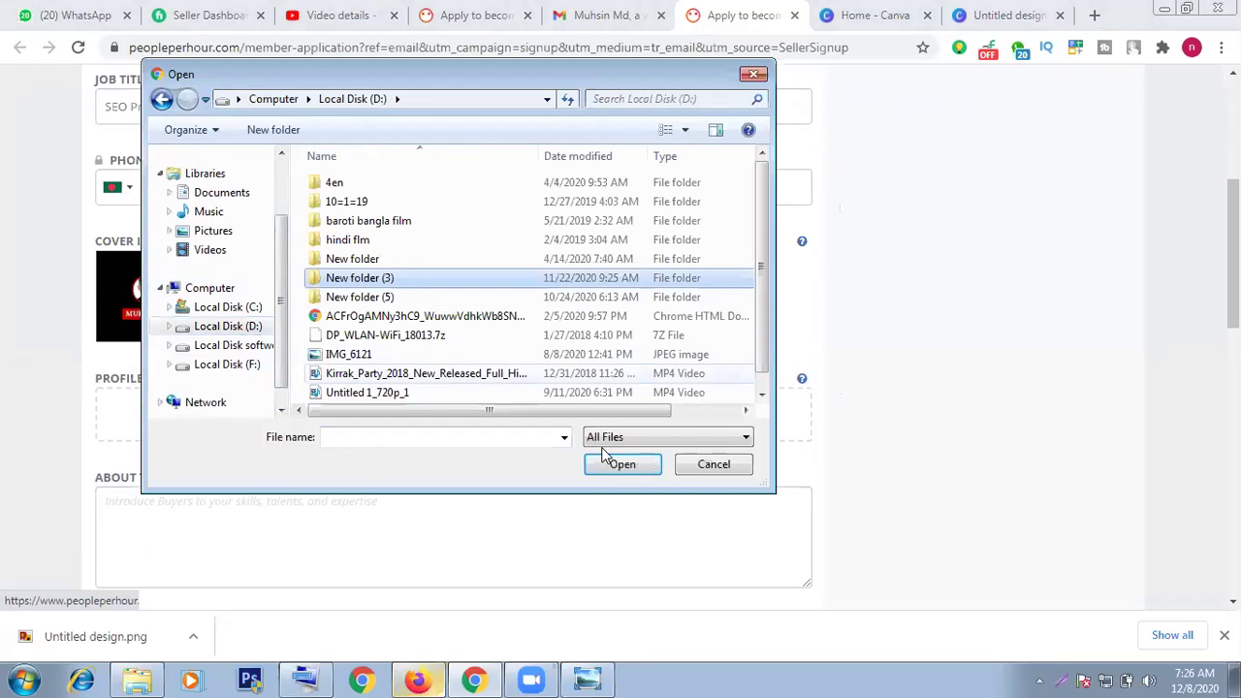
pyautogui.click(622, 464)
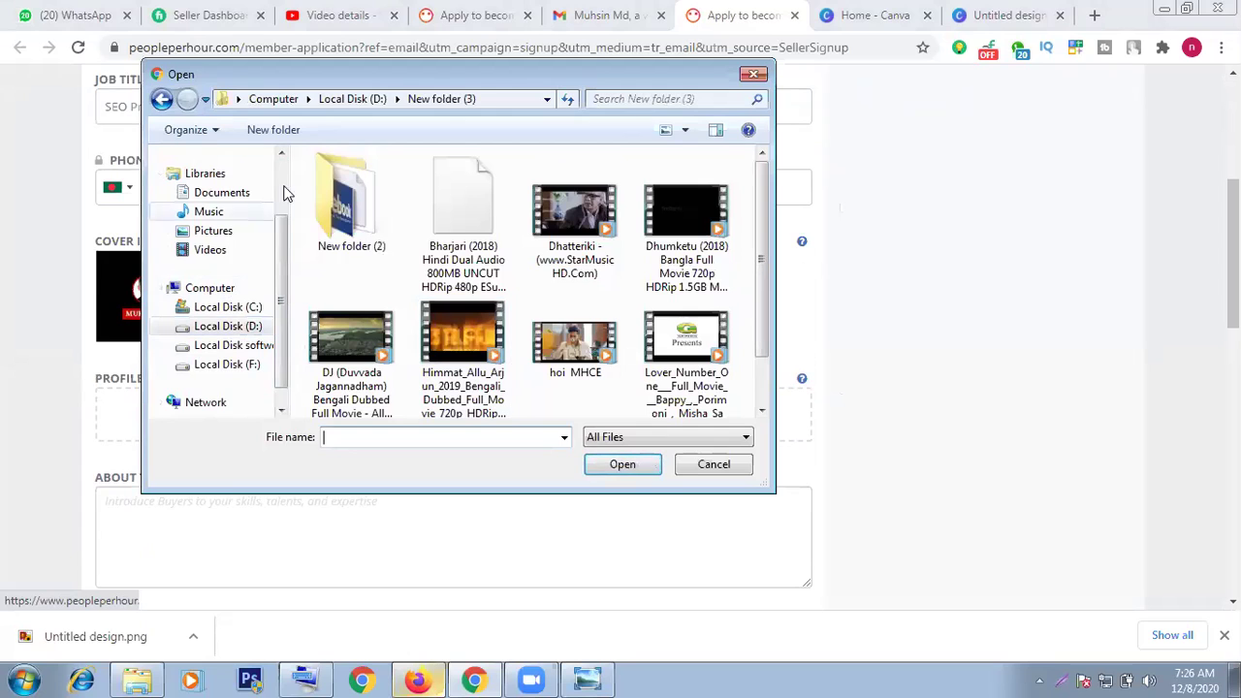
pyautogui.click(622, 464)
# - Upload the second portrait photo as the profile picture
pyautogui.moveTo(764, 411); pyautogui.dragTo(764, 411)
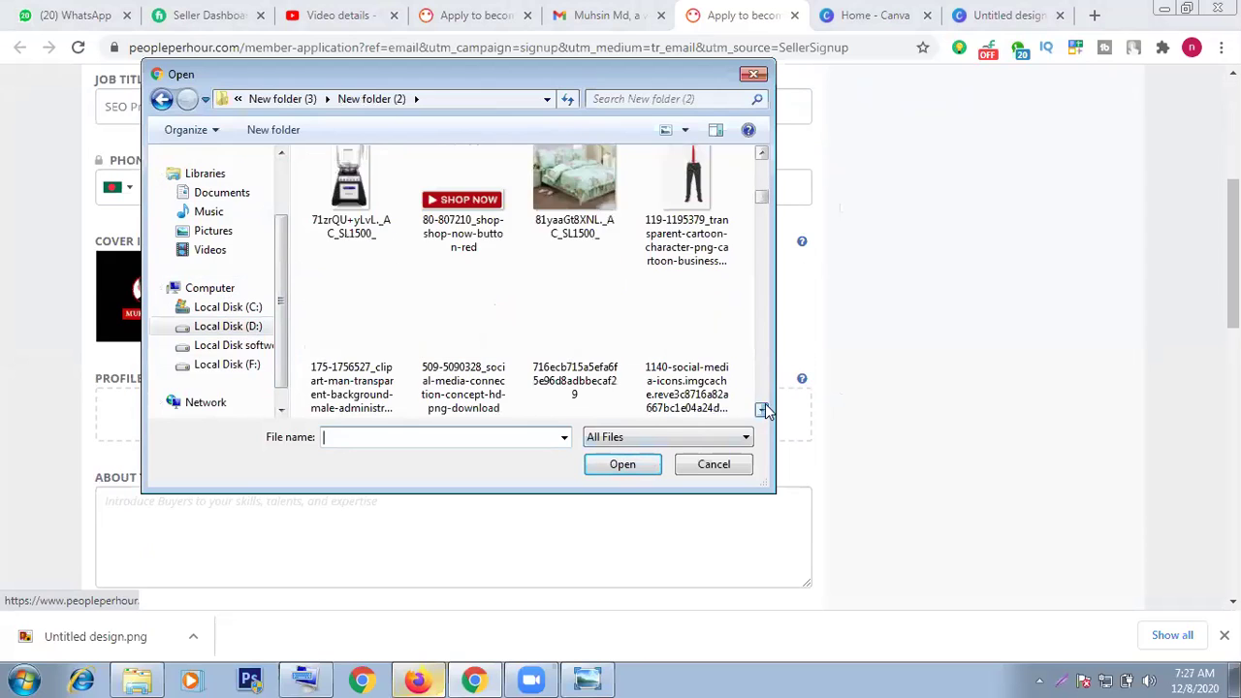
pyautogui.click(764, 412)
pyautogui.click(764, 413)
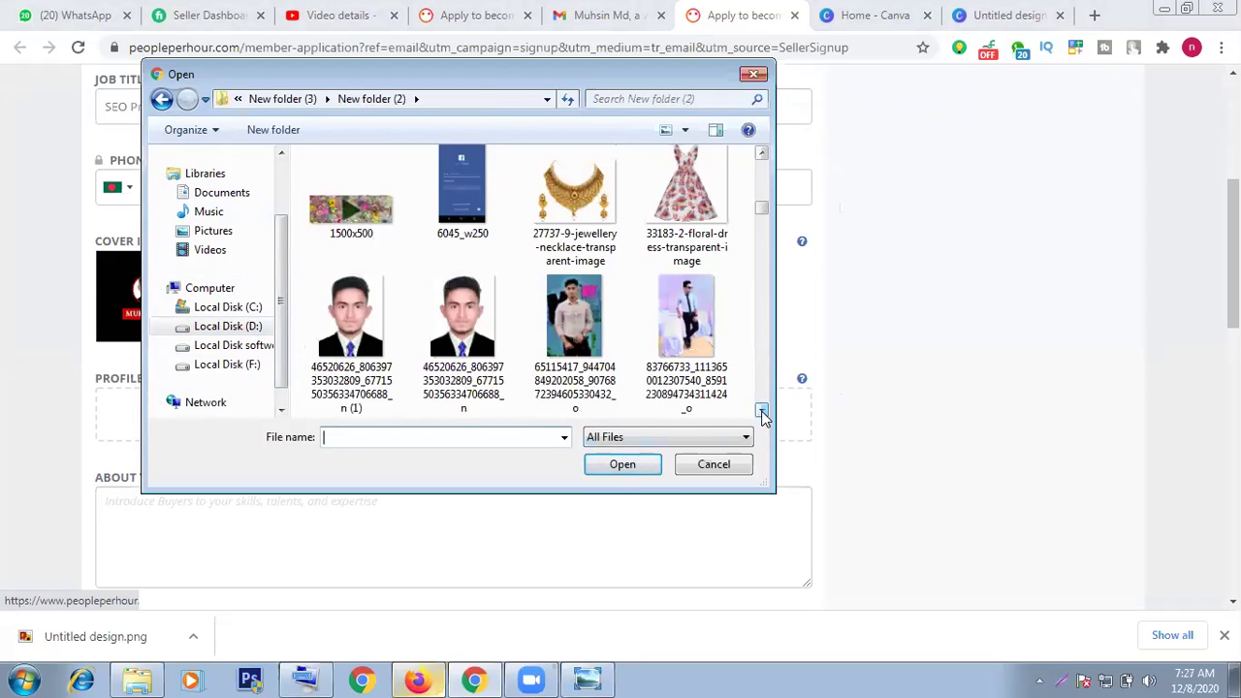
pyautogui.click(437, 355)
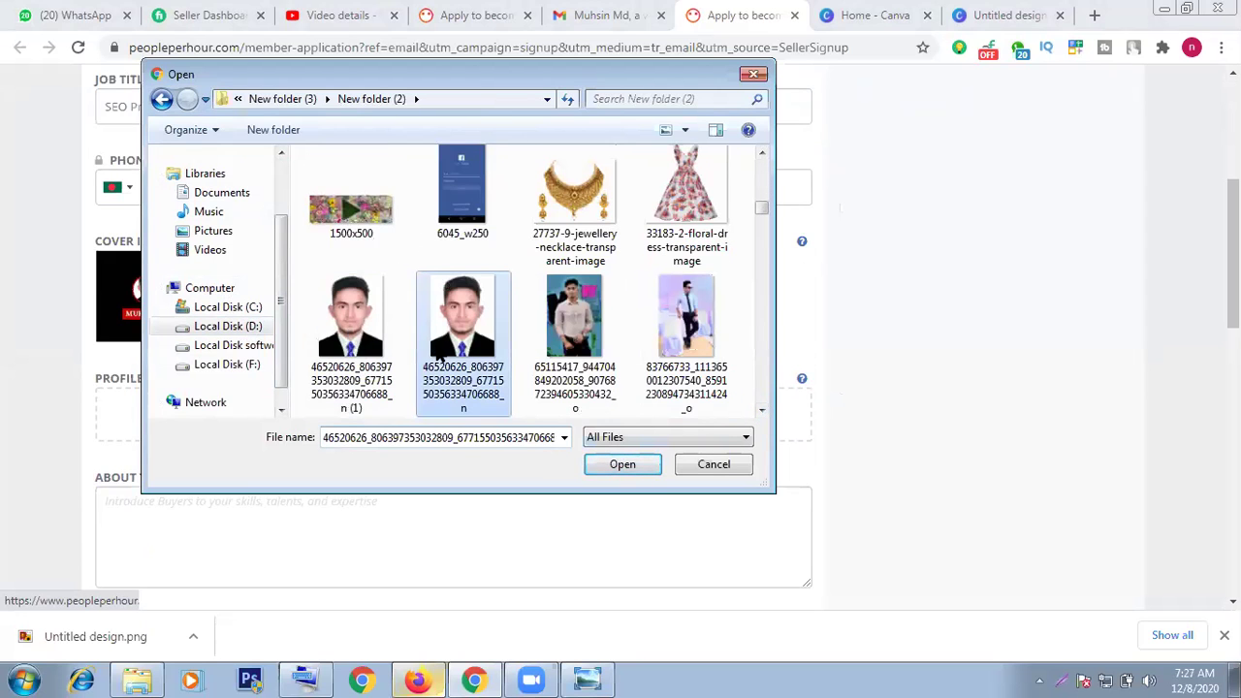
pyautogui.click(623, 464)
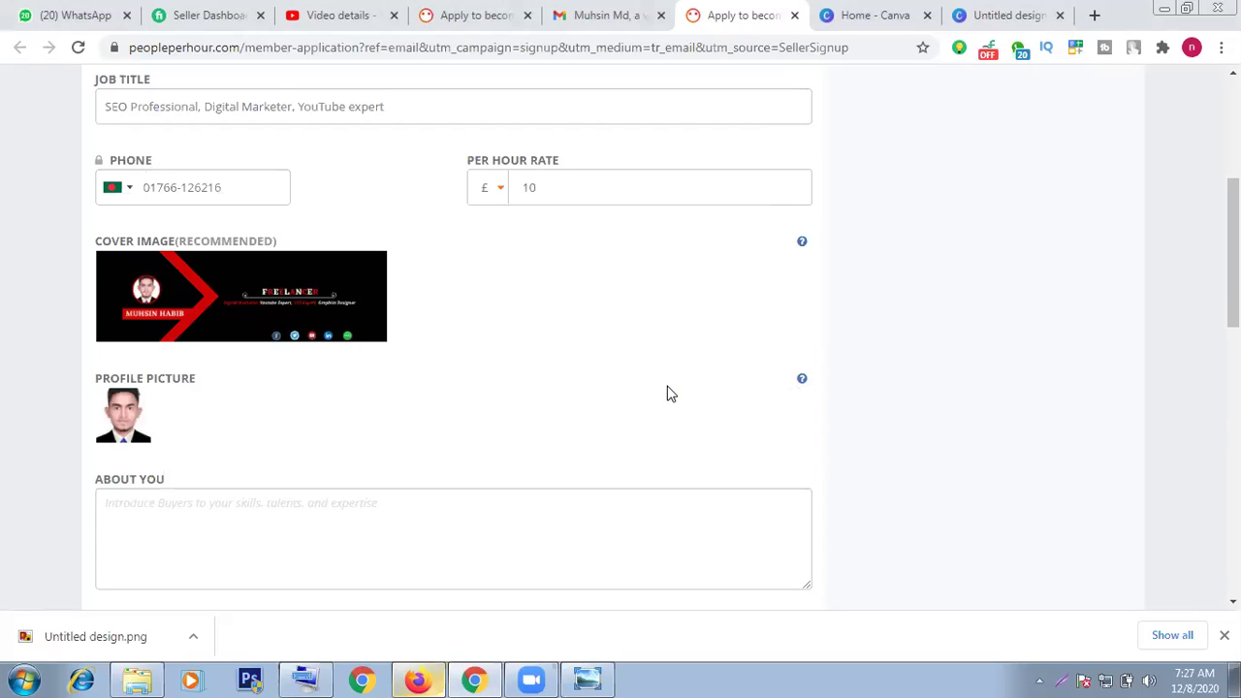
pyautogui.scroll(-2, 665, 394)
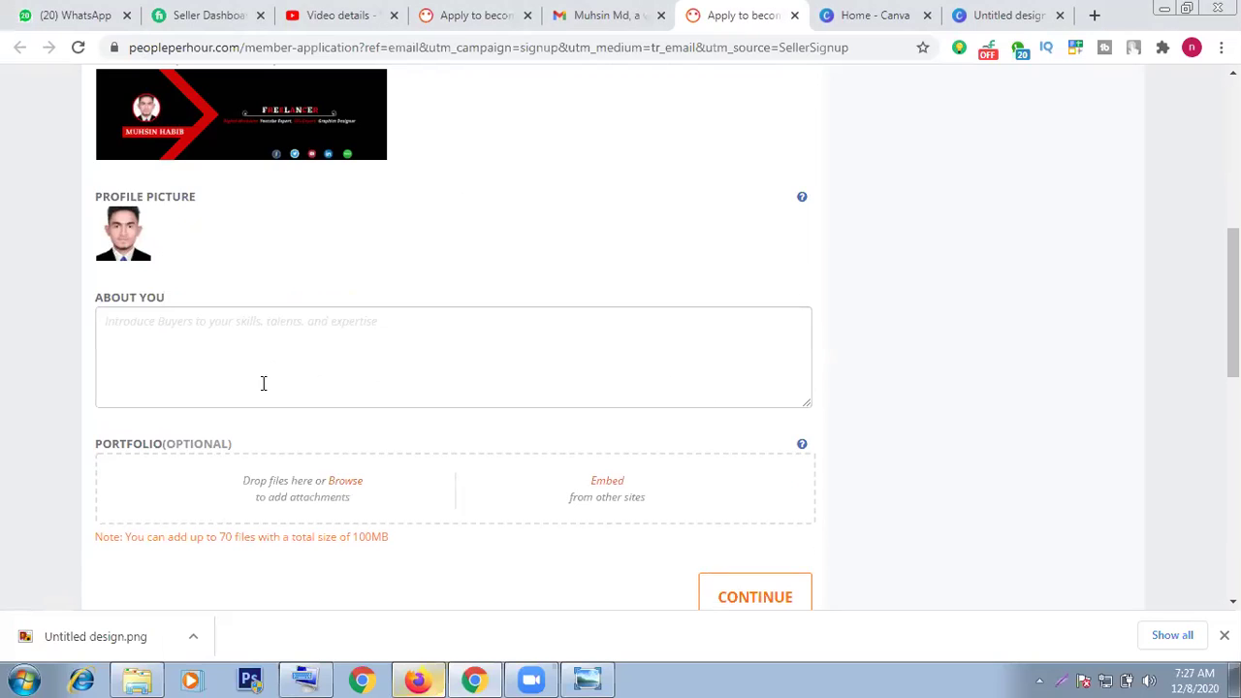
# - Click into the empty About You box, then go to the Fiverr Seller Dashboard tab
pyautogui.click(220, 335)
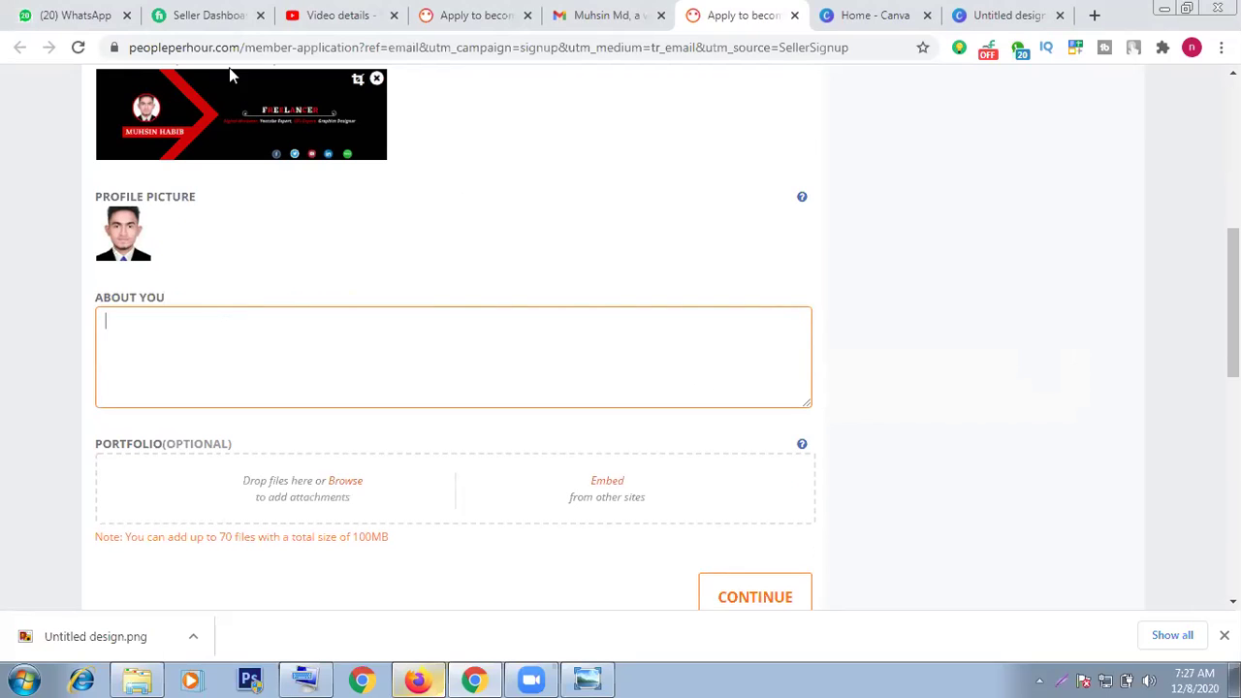
pyautogui.click(205, 14)
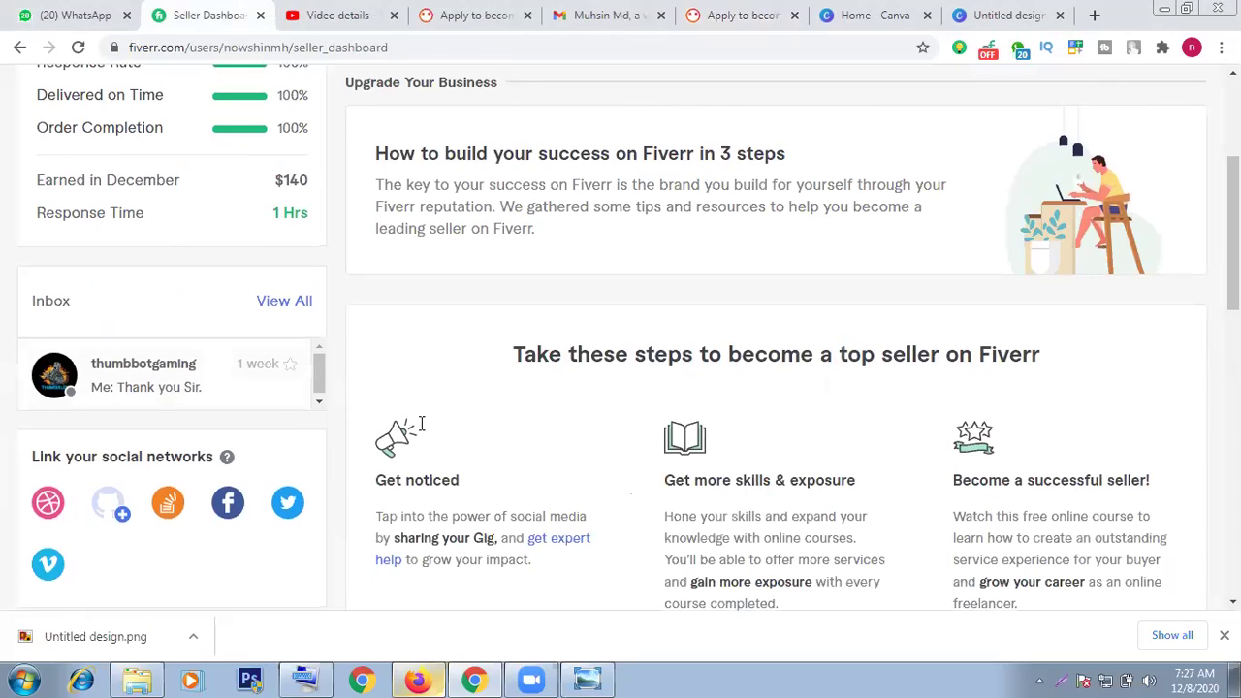
# - Open the Fiverr profile page and scroll to its description
pyautogui.scroll(3, 305, 249)
pyautogui.moveTo(1183, 157)
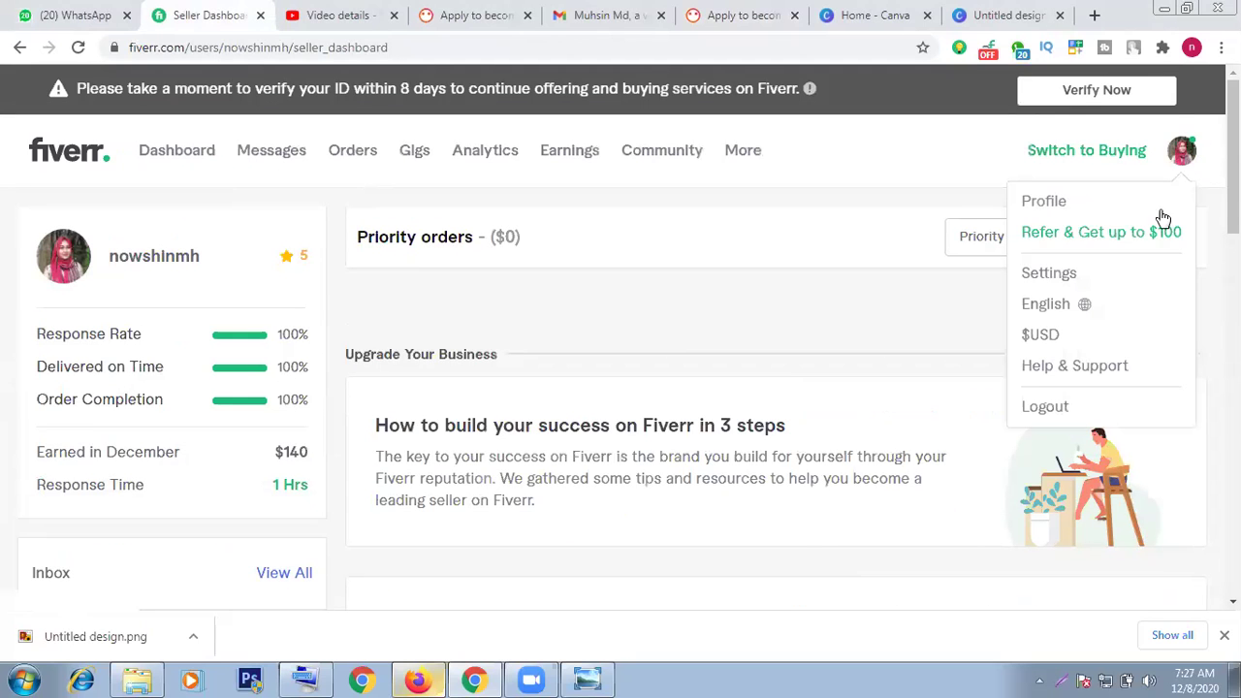
pyautogui.click(1034, 205)
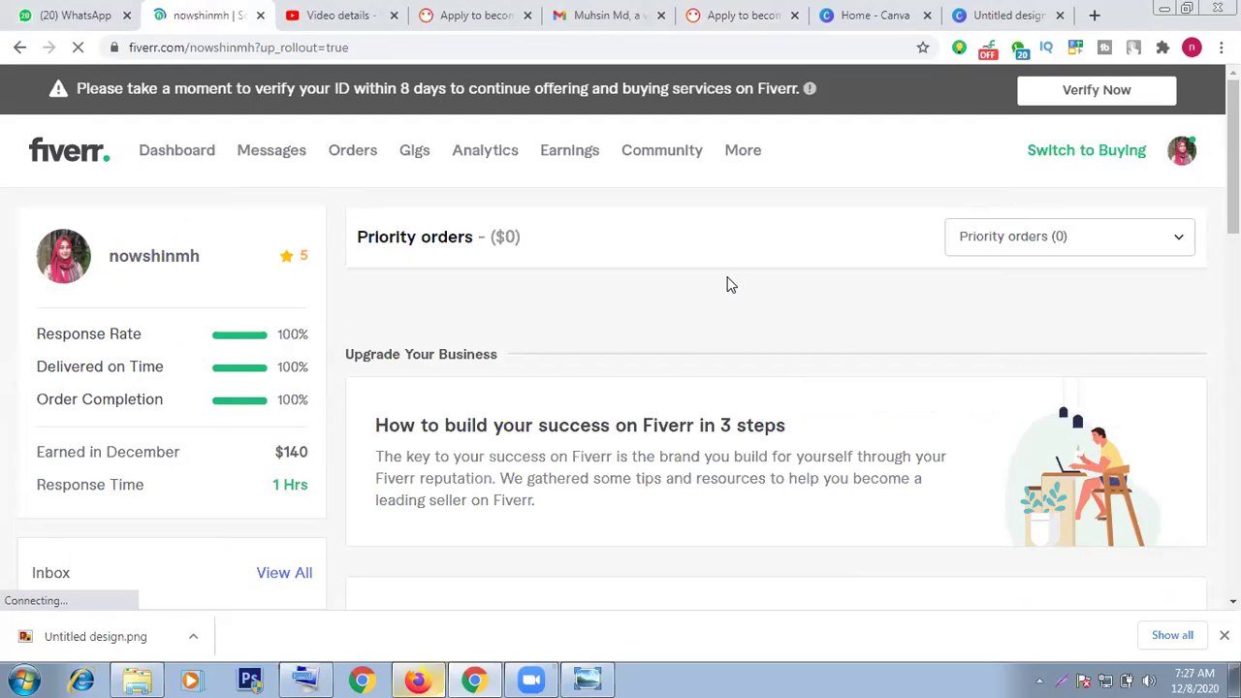
pyautogui.scroll(-9, 645, 296)
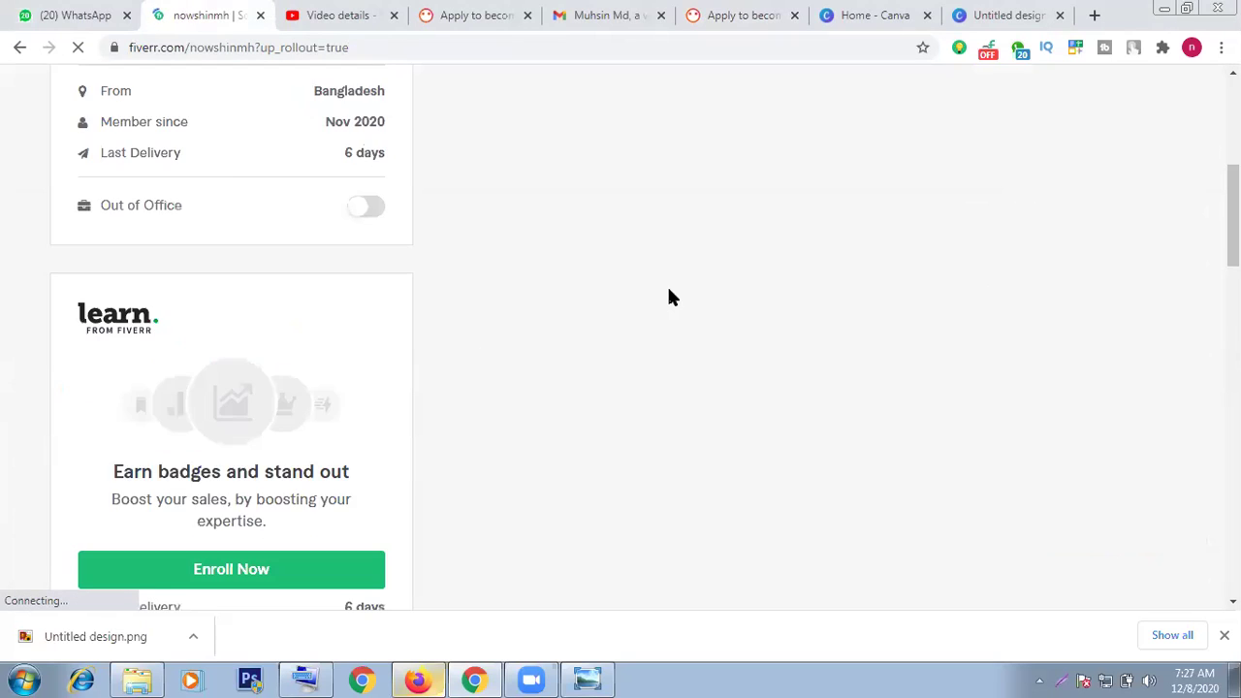
pyautogui.scroll(-1, 649, 301)
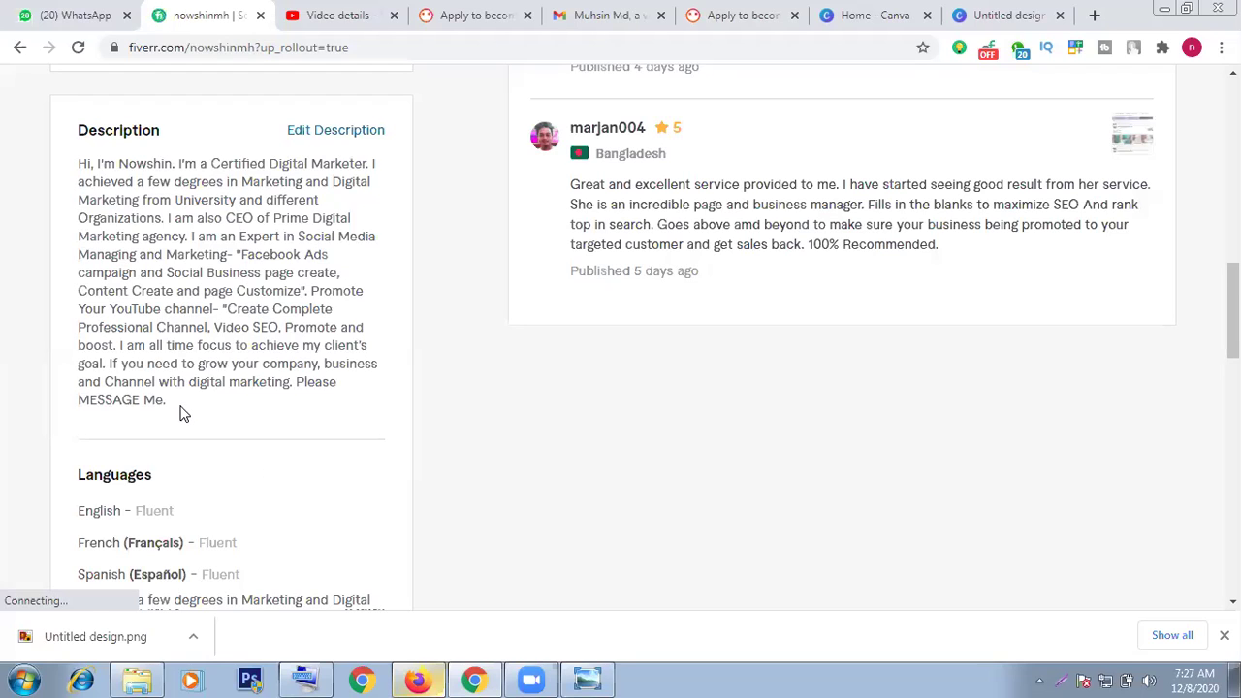
# - Copy the whole profile description and return to PeoplePerHour's About You box
pyautogui.moveTo(177, 403); pyautogui.dragTo(125, 177)
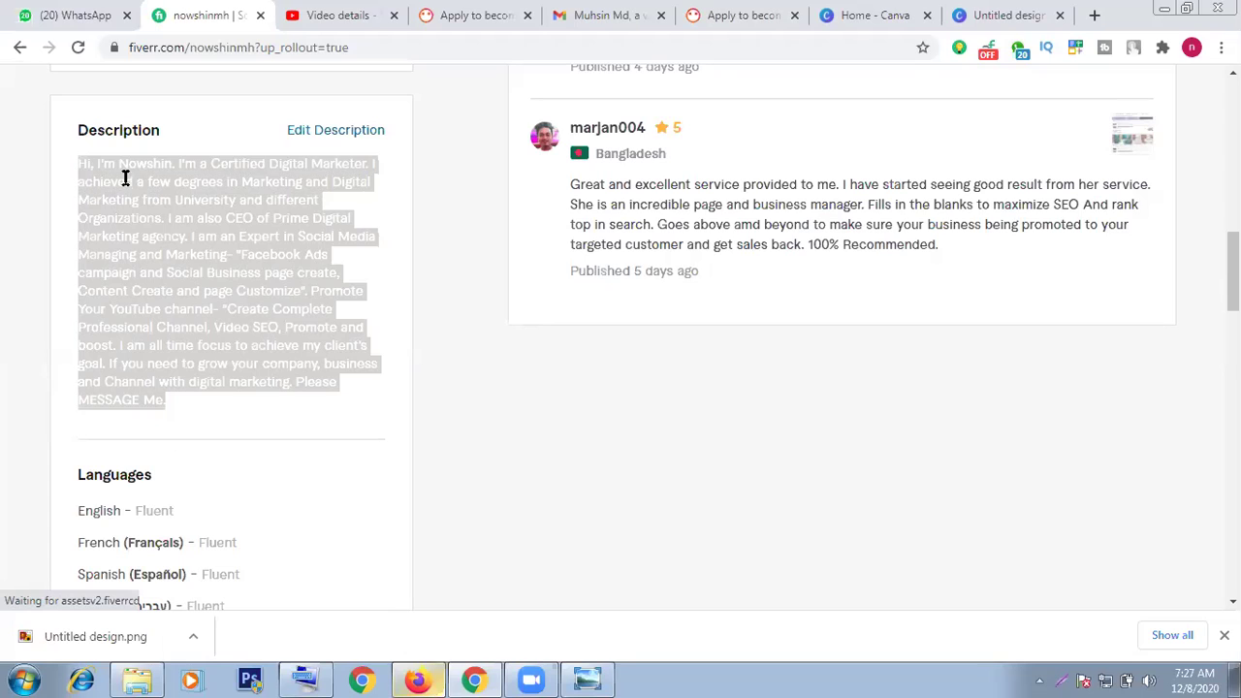
pyautogui.rightClick(127, 174)
pyautogui.click(179, 191)
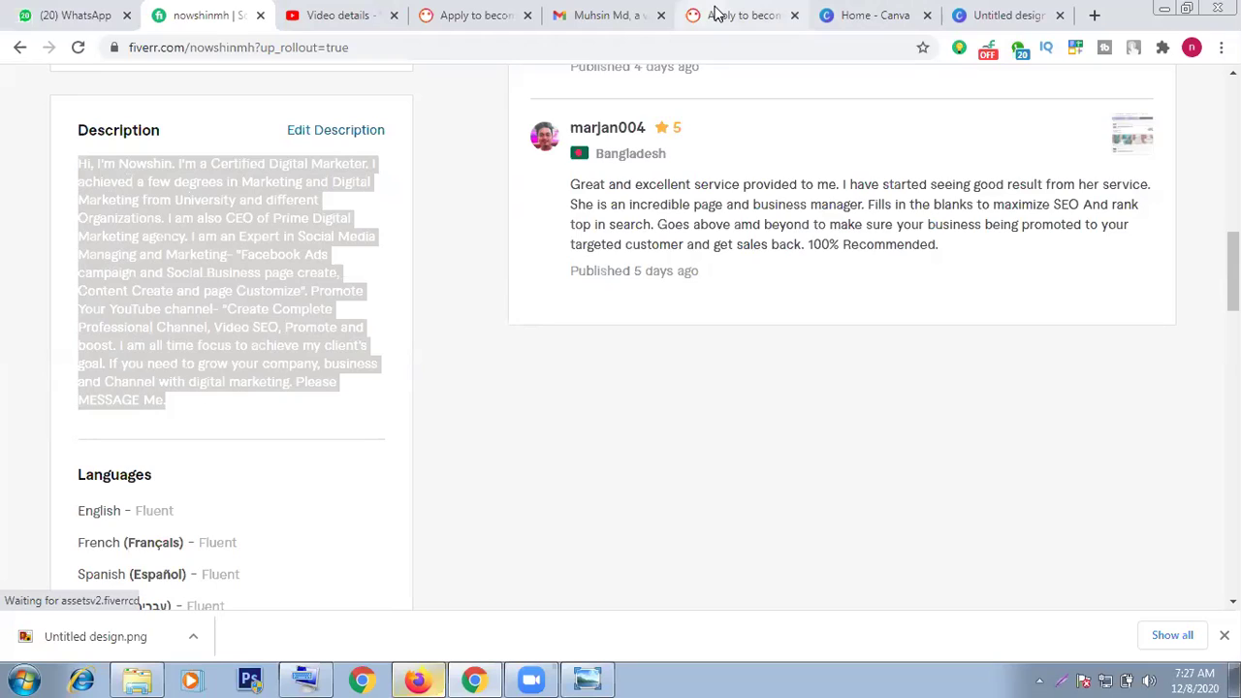
pyautogui.click(737, 14)
pyautogui.click(397, 336)
# - Paste the description into About You, add 'a' before Certified, and substitute the applicant's name
pyautogui.rightClick(395, 329)
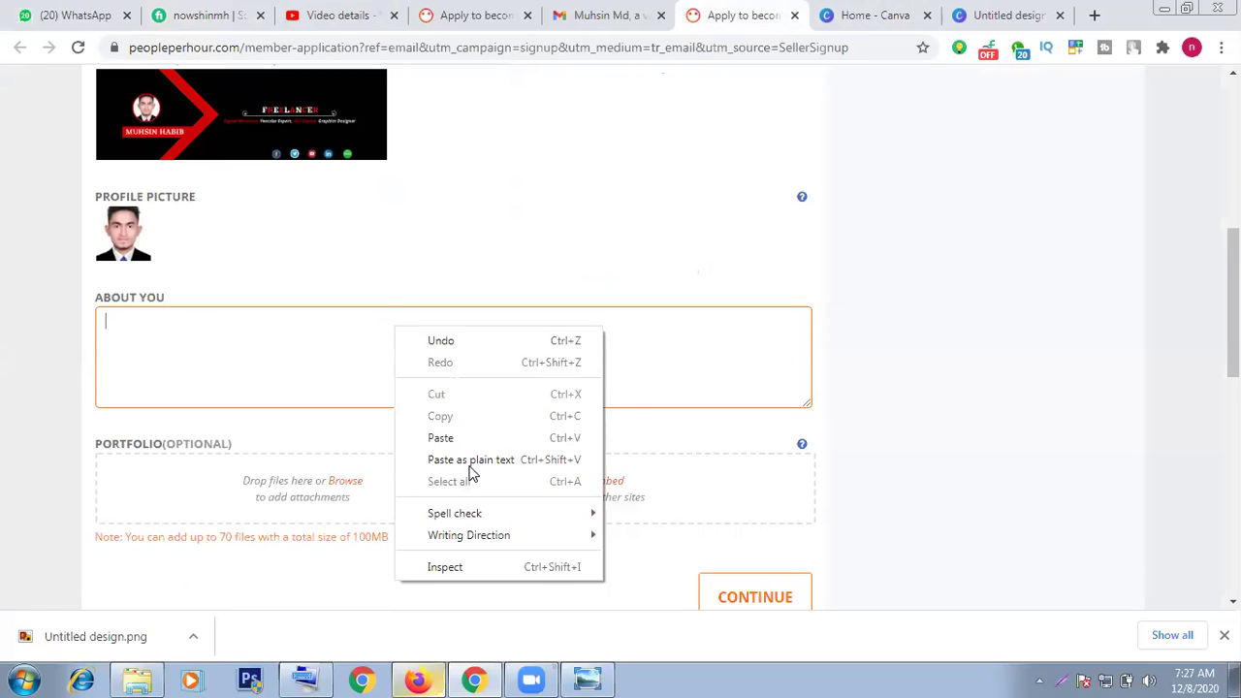
pyautogui.click(440, 437)
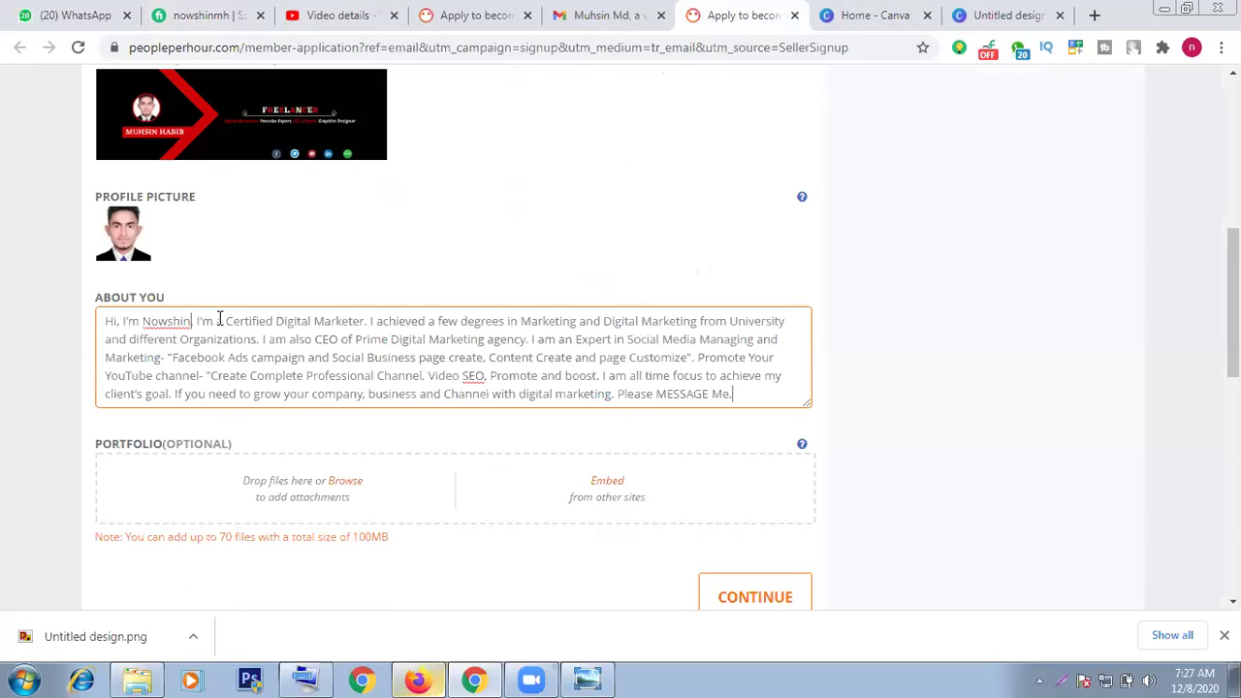
pyautogui.click(220, 321)
pyautogui.write('a')
pyautogui.press('Left')
pyautogui.press('Left')
pyautogui.press('Left')
pyautogui.press('Left')
pyautogui.press('Left')
pyautogui.press('Left')
pyautogui.press('Left')
pyautogui.press('BackSpace')
pyautogui.press('BackSpace')
pyautogui.press('BackSpace')
pyautogui.press('BackSpace')
pyautogui.press('BackSpace')
pyautogui.press('BackSpace')
pyautogui.press('BackSpace')
pyautogui.press('BackSpace')
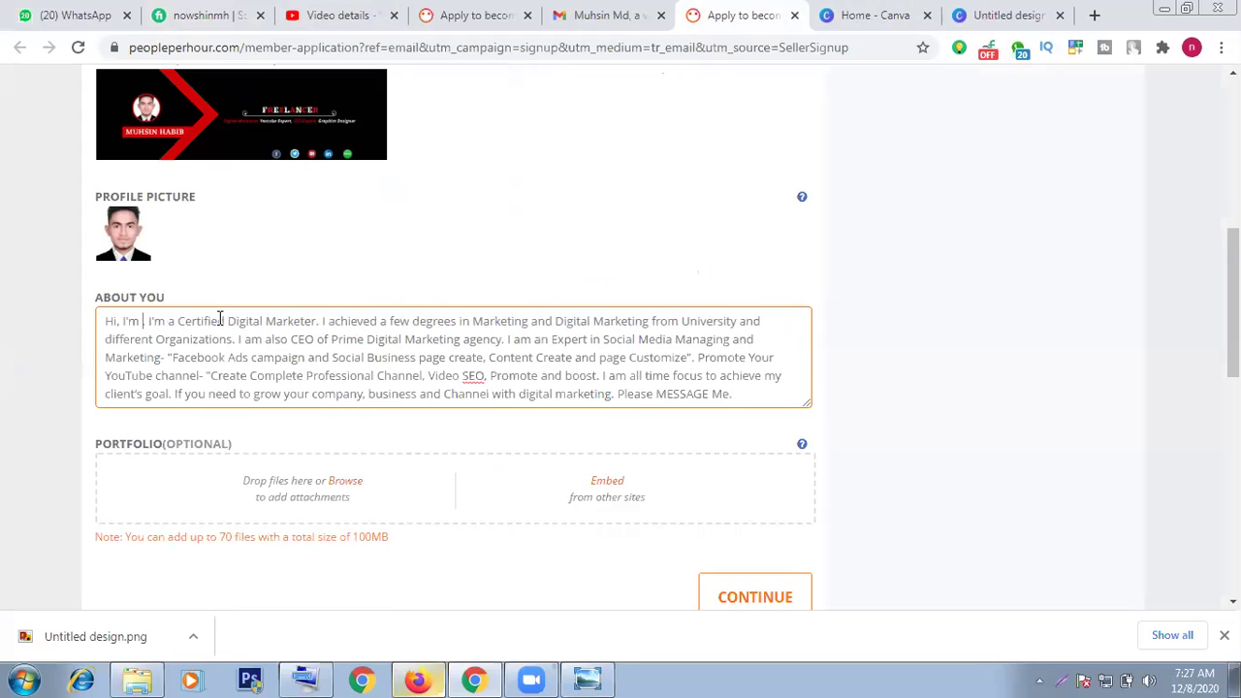
pyautogui.write('Muhsin')
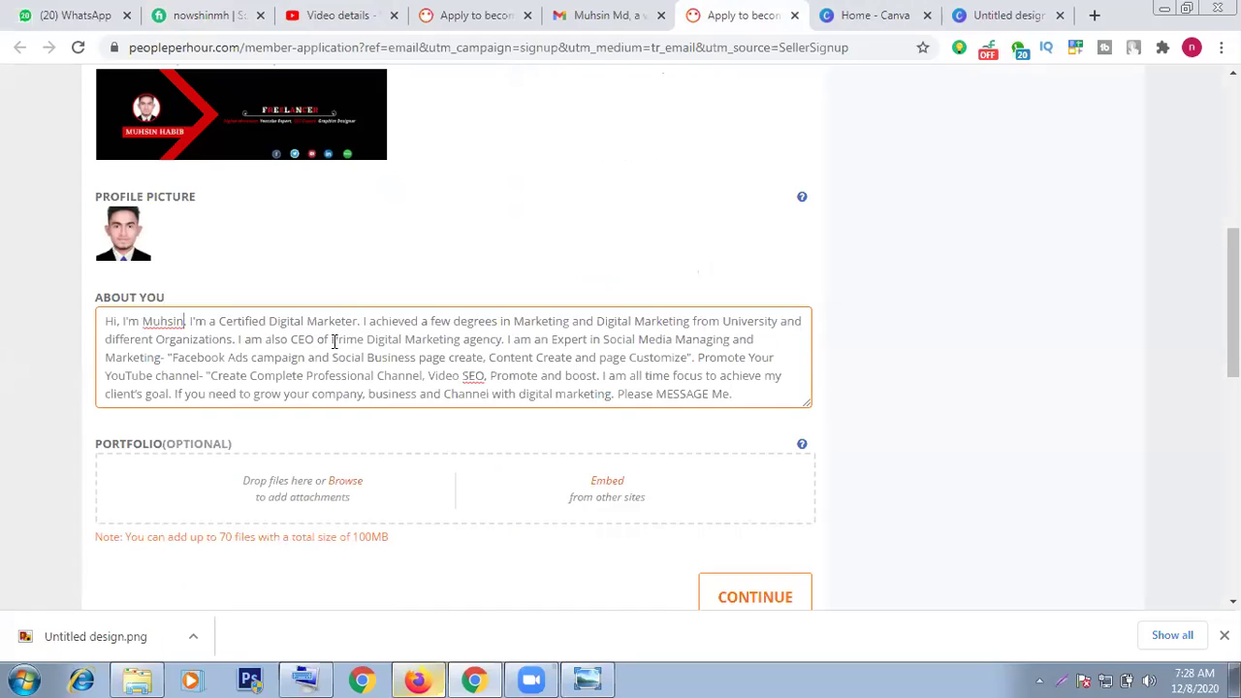
# - Review the About You text and submit the Tell Us About You details
pyautogui.scroll(-1, 737, 357)
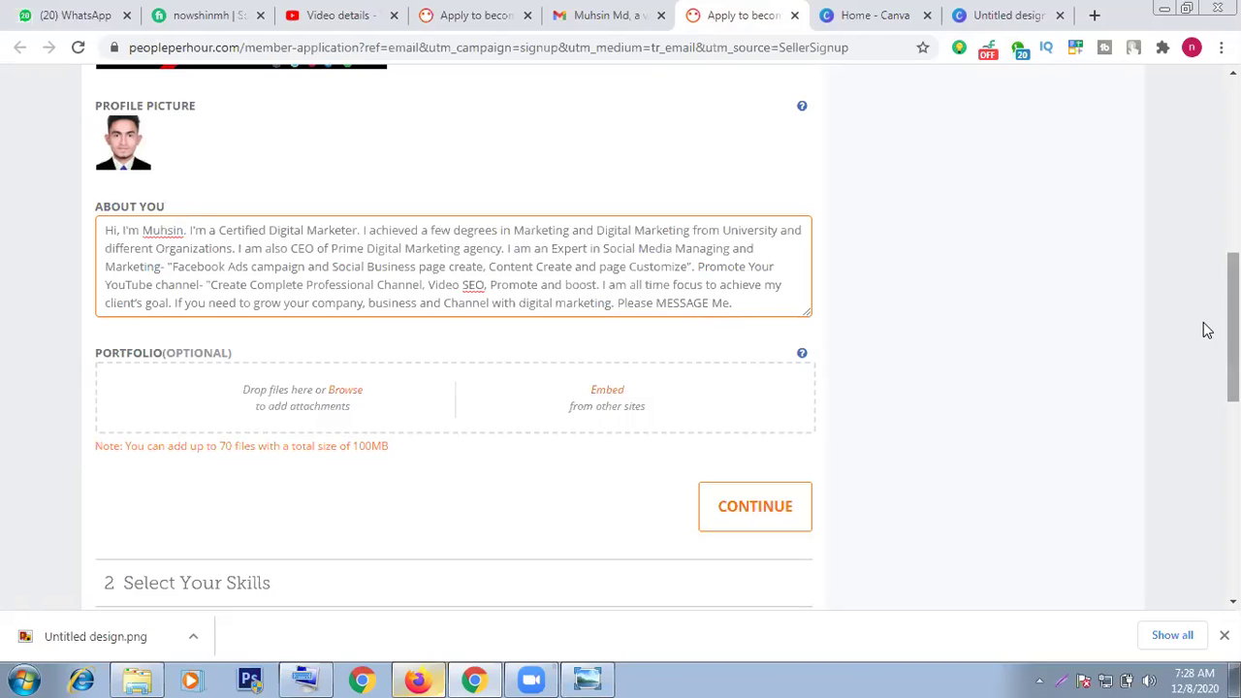
pyautogui.scroll(2, 1227, 326)
pyautogui.scroll(1, 574, 283)
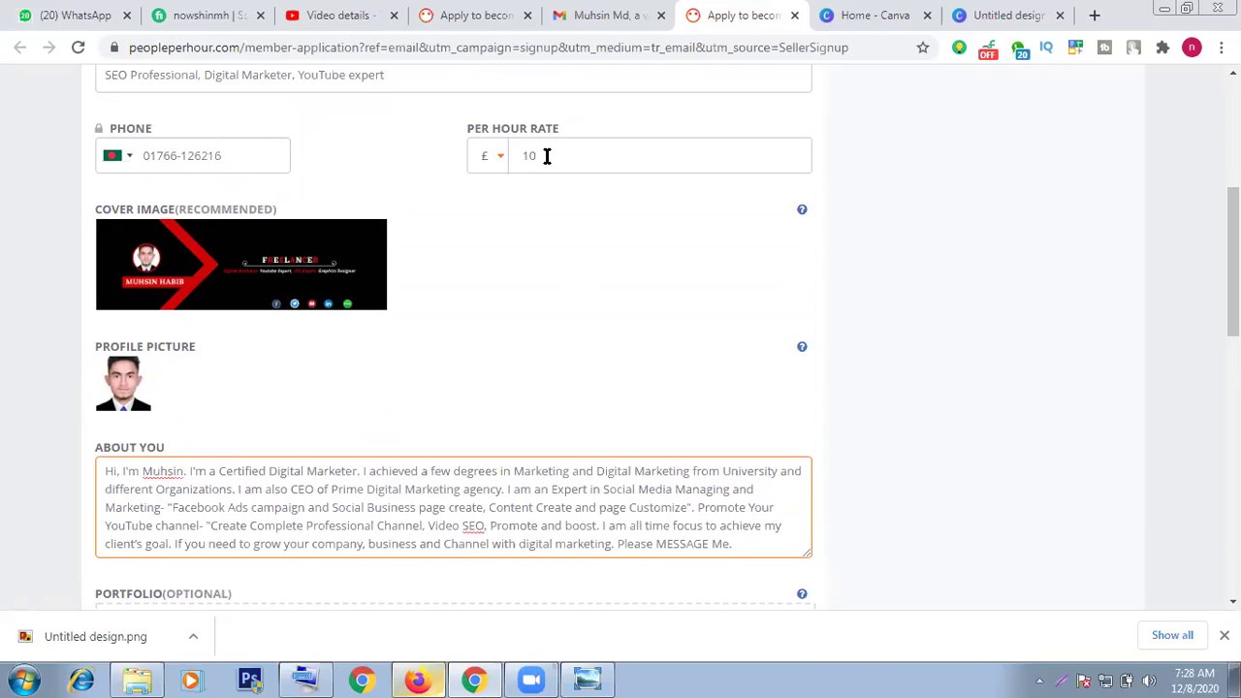
pyautogui.moveTo(1234, 265); pyautogui.dragTo(1234, 176)
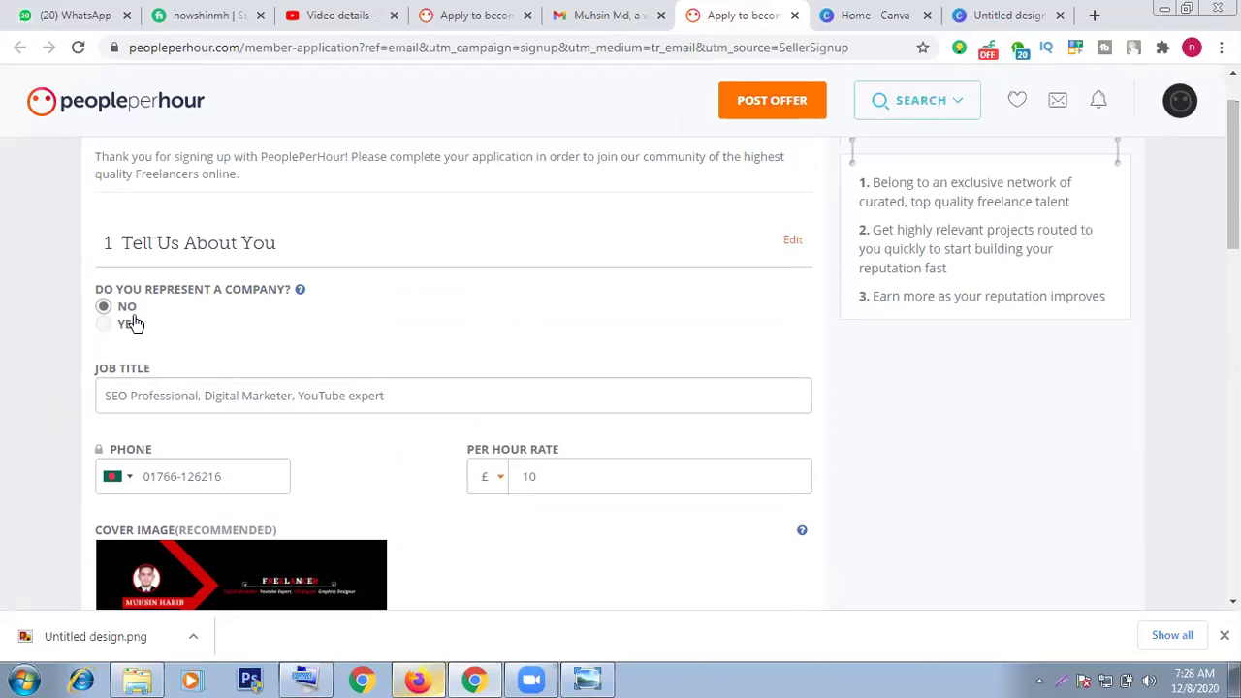
pyautogui.moveTo(1234, 176); pyautogui.dragTo(1233, 366)
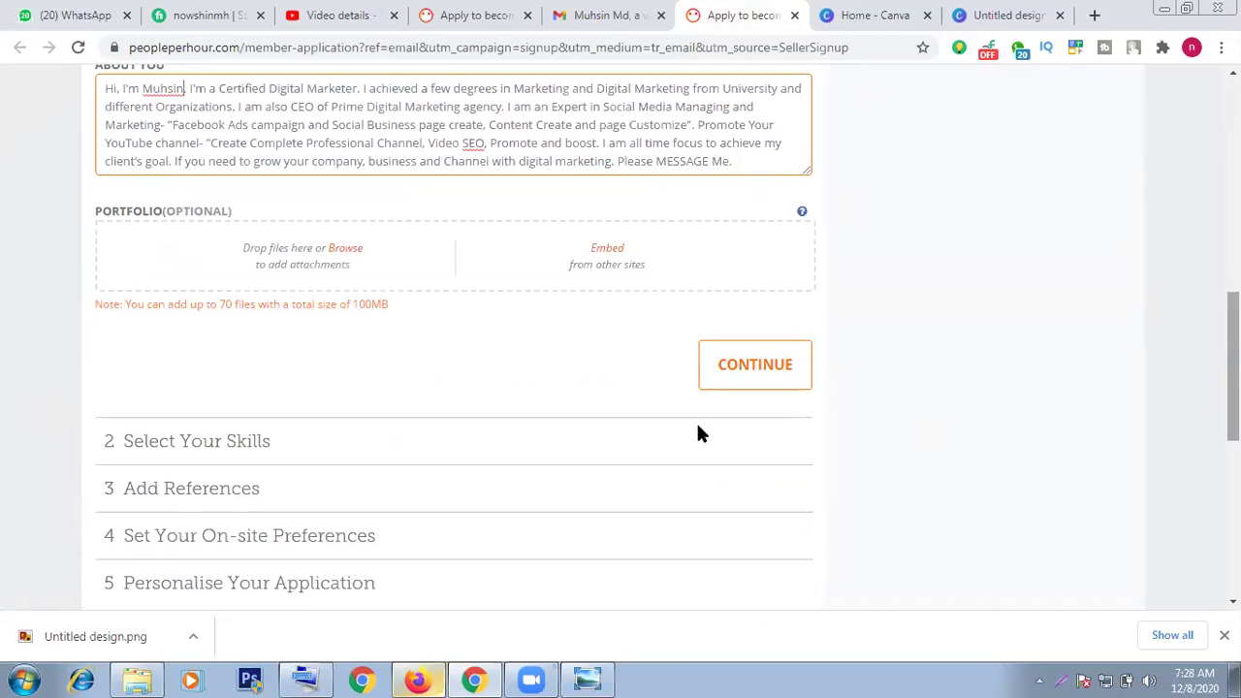
pyautogui.click(732, 365)
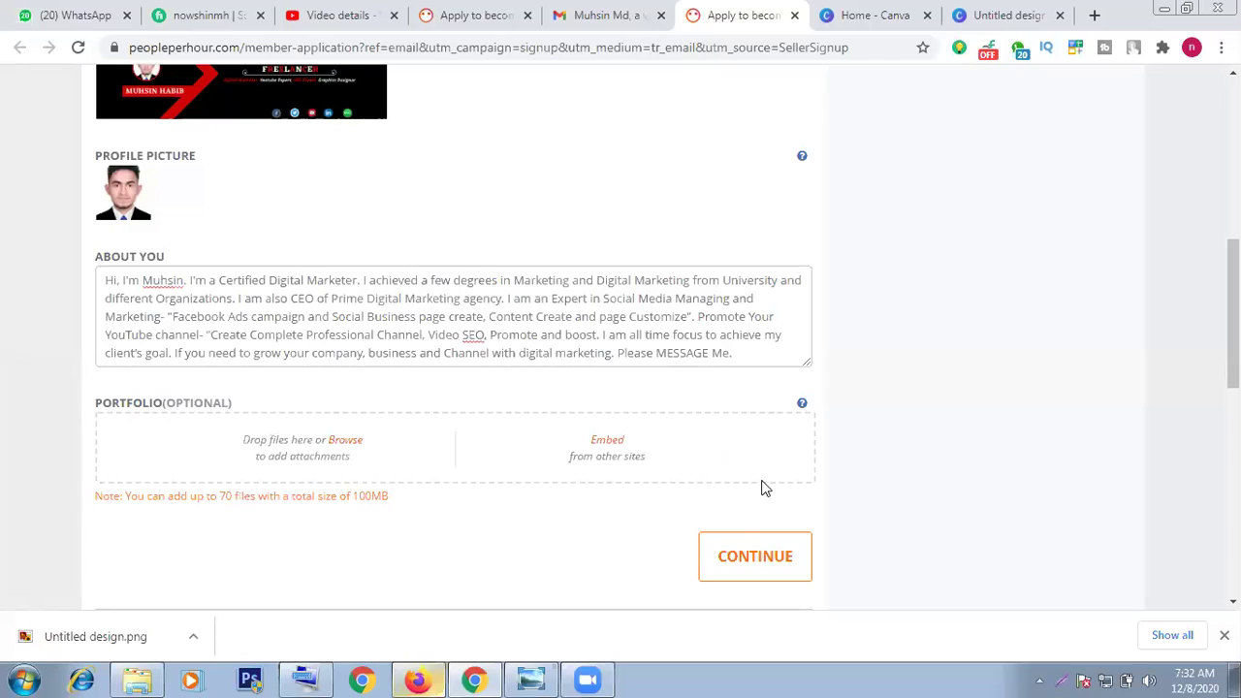
pyautogui.scroll(-1, 804, 456)
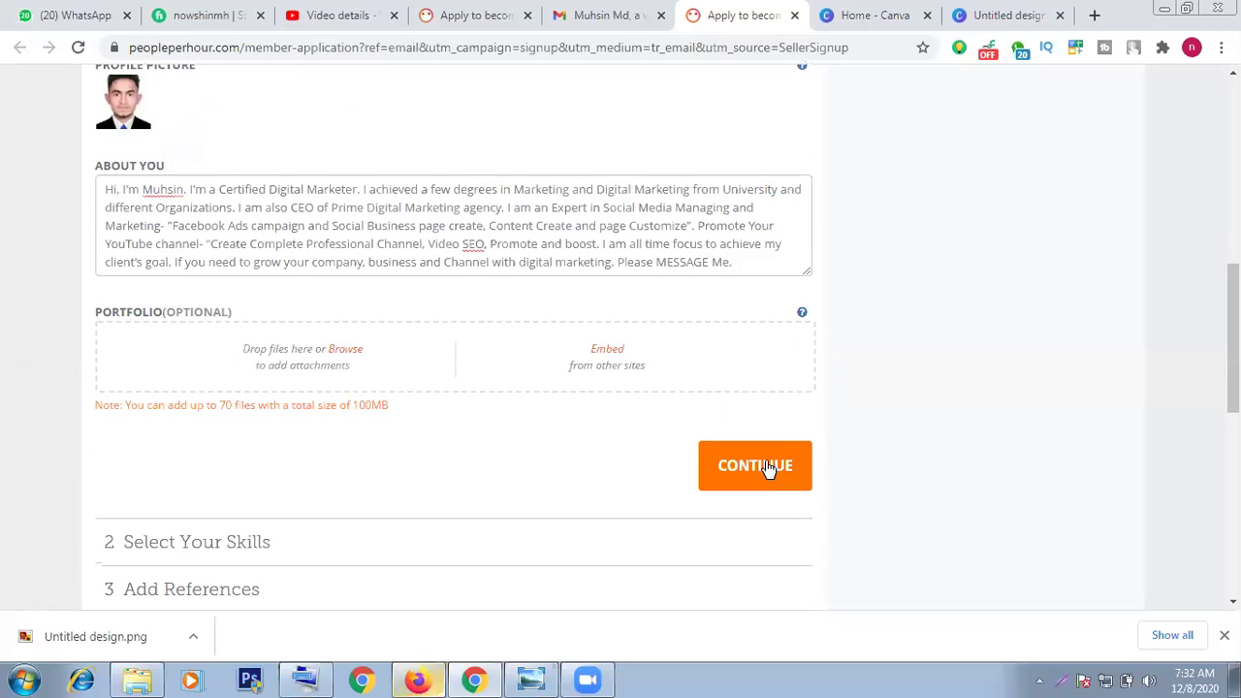
# - Continue past About You to step 2, Select Your Skills, and view its empty fields
pyautogui.click(807, 444)
pyautogui.scroll(-3, 864, 323)
pyautogui.scroll(3, 866, 328)
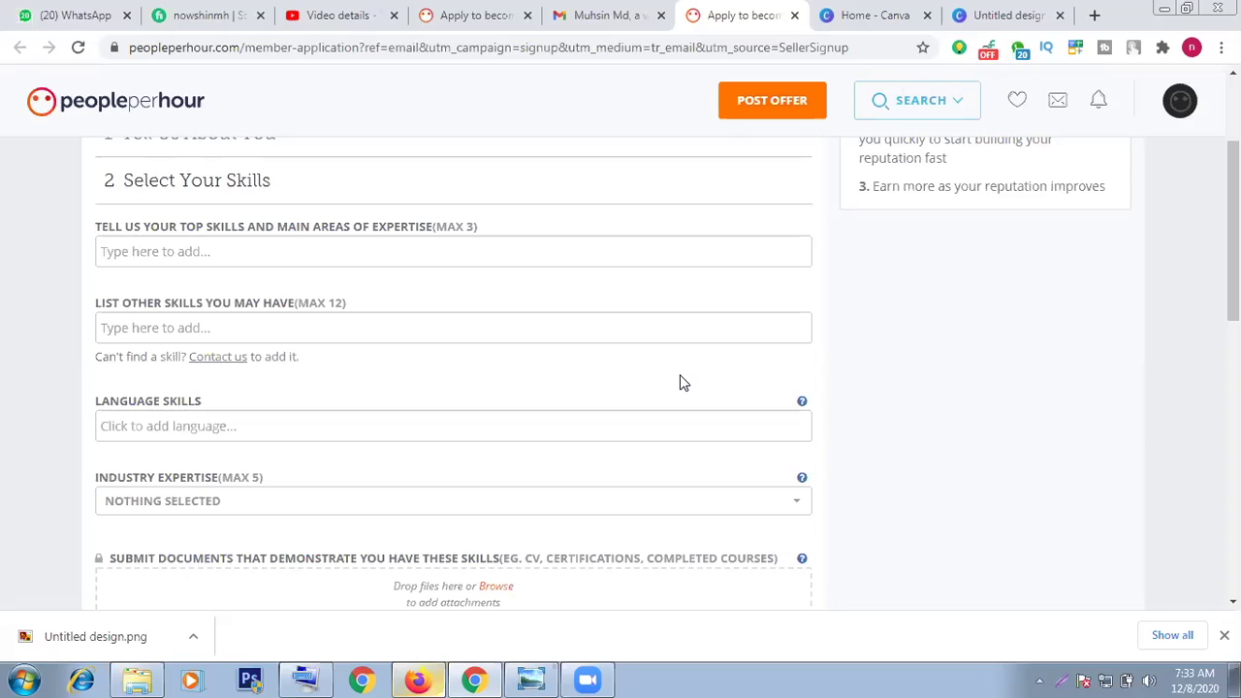
# - Fill the three top skills with digital marketing, social media marketing and youtube marketing from the suggestions
pyautogui.click(245, 254)
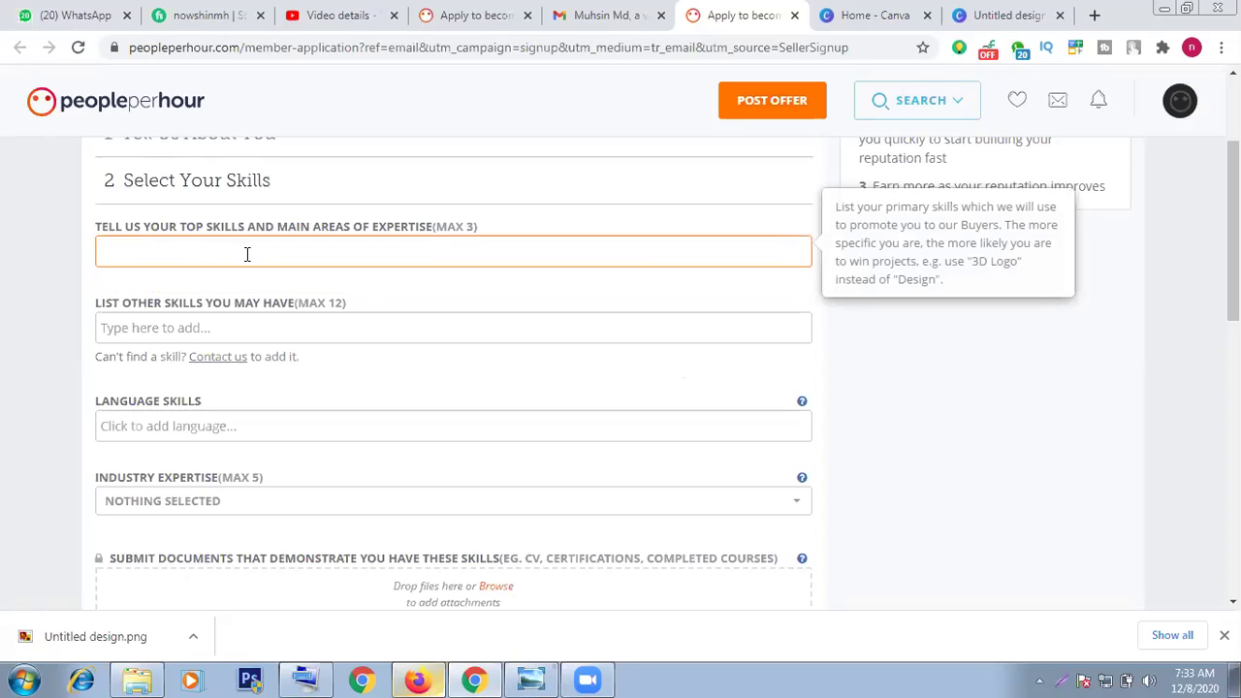
pyautogui.write('Digtal')
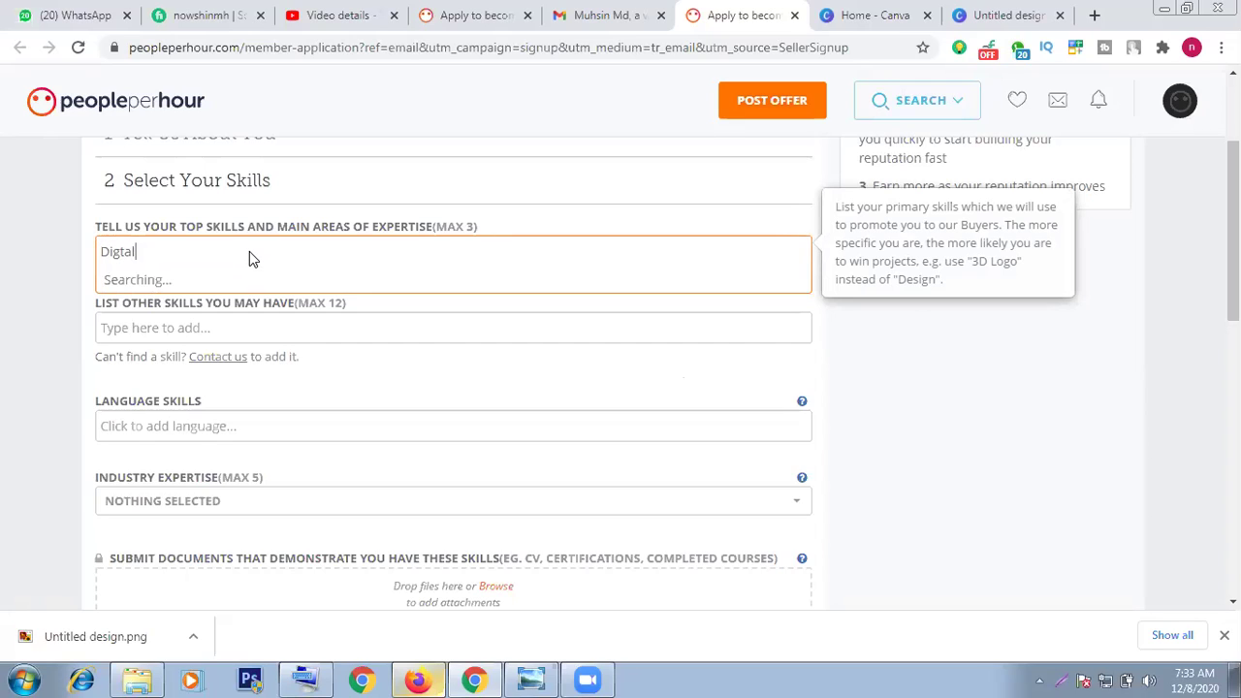
pyautogui.press('BackSpace')
pyautogui.press('BackSpace')
pyautogui.press('BackSpace')
pyautogui.write('ital')
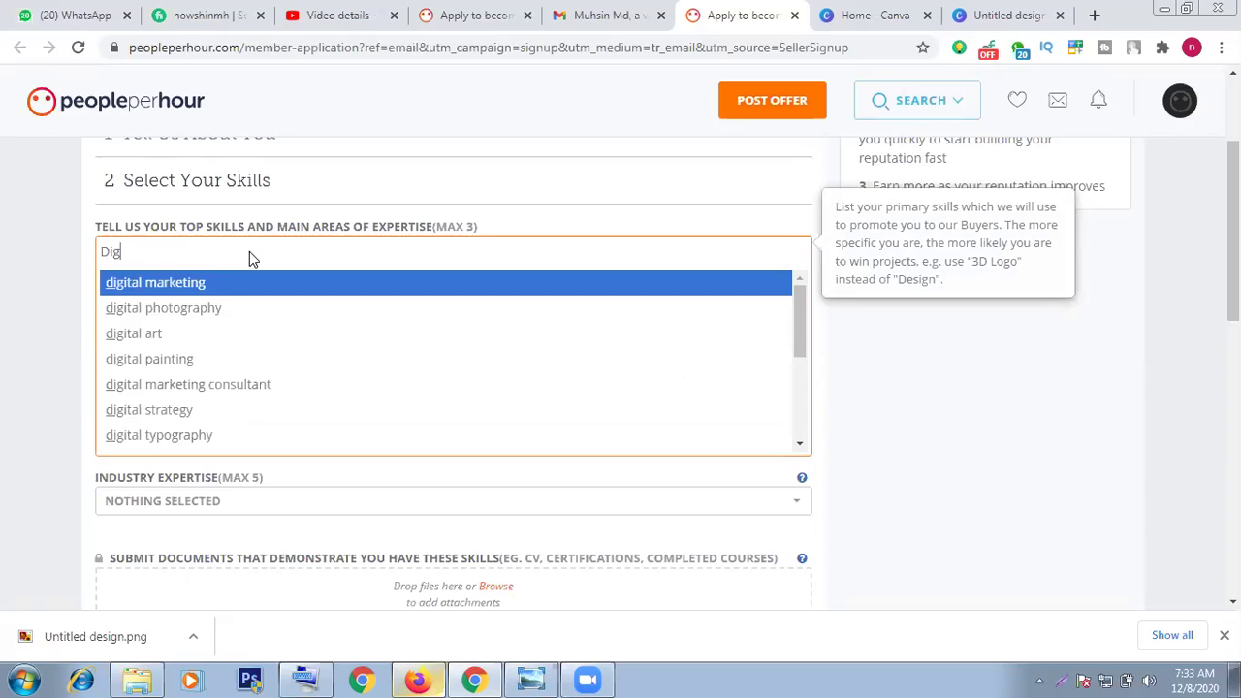
pyautogui.click(186, 285)
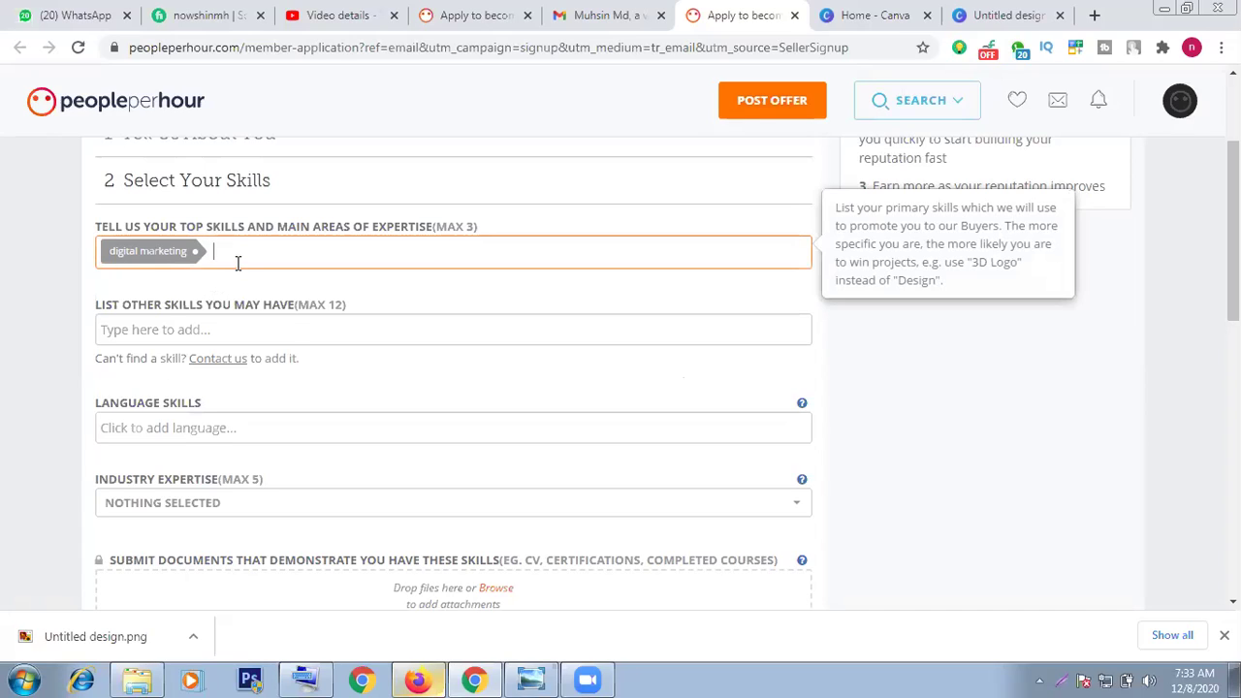
pyautogui.write('social')
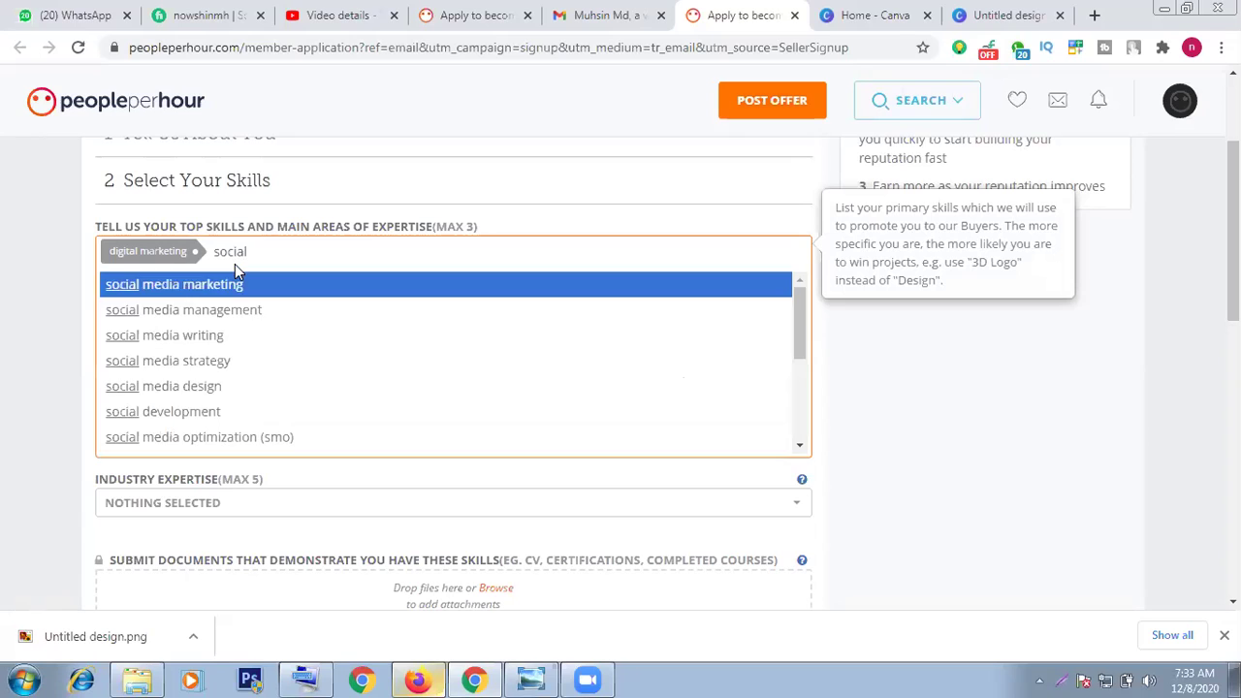
pyautogui.write(' media')
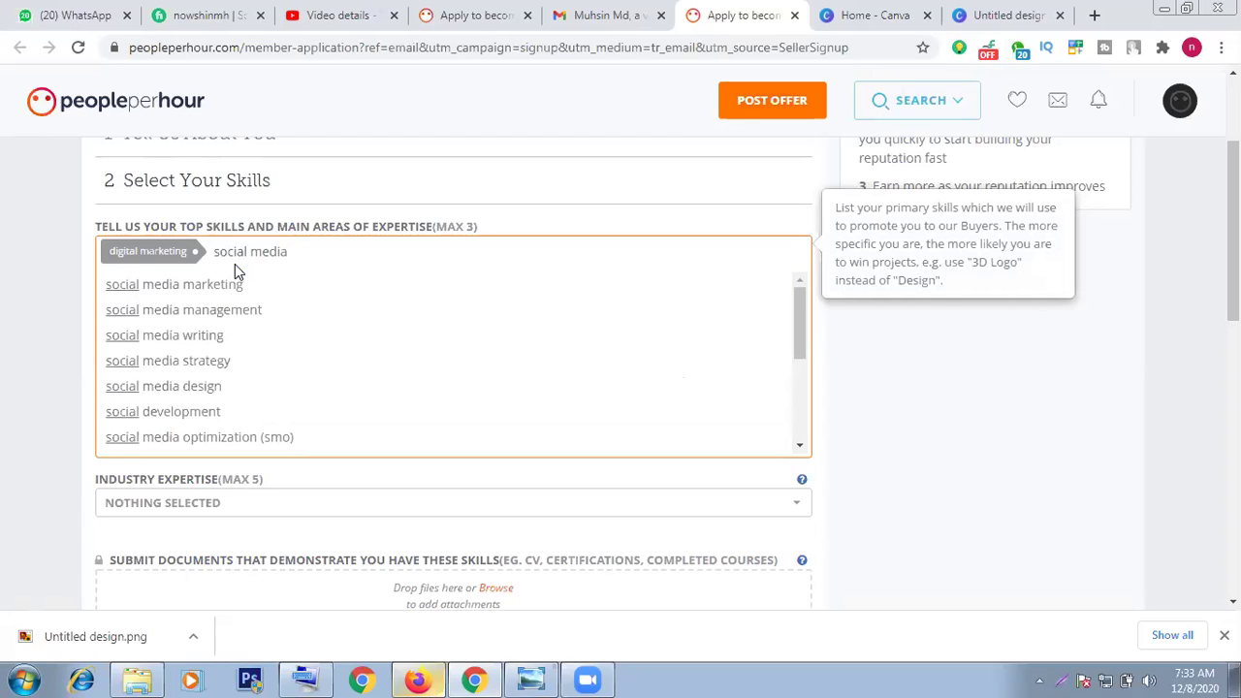
pyautogui.click(216, 288)
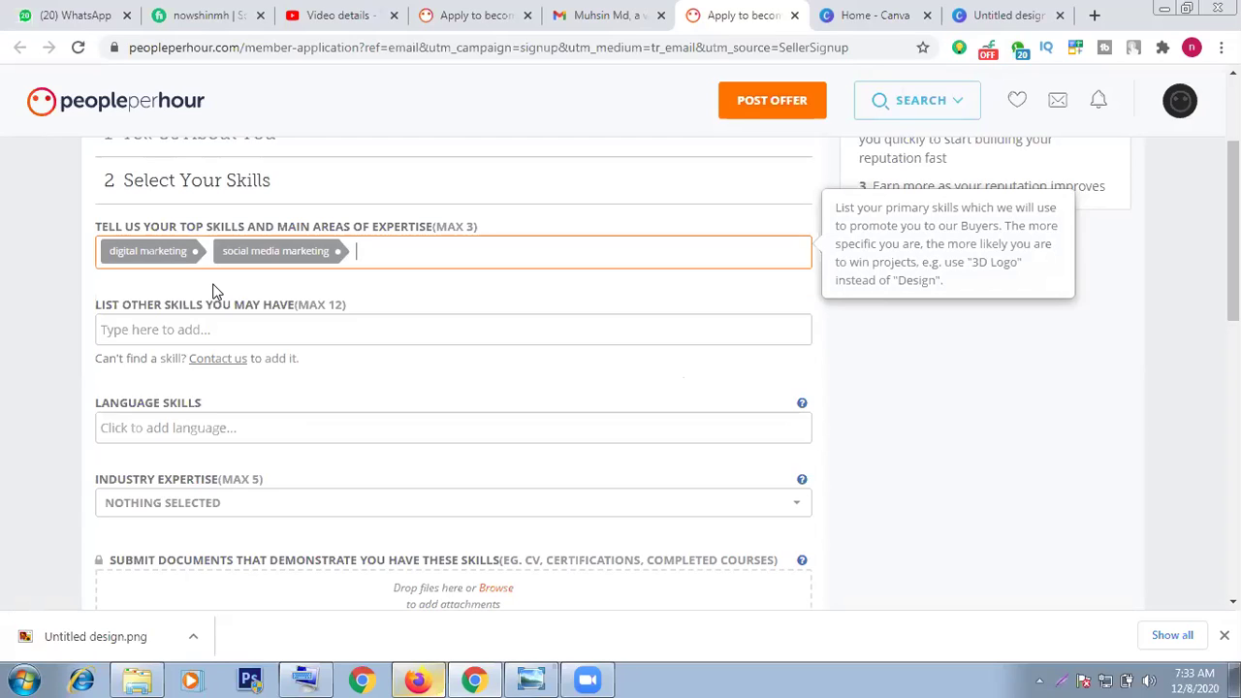
pyautogui.write('youtube')
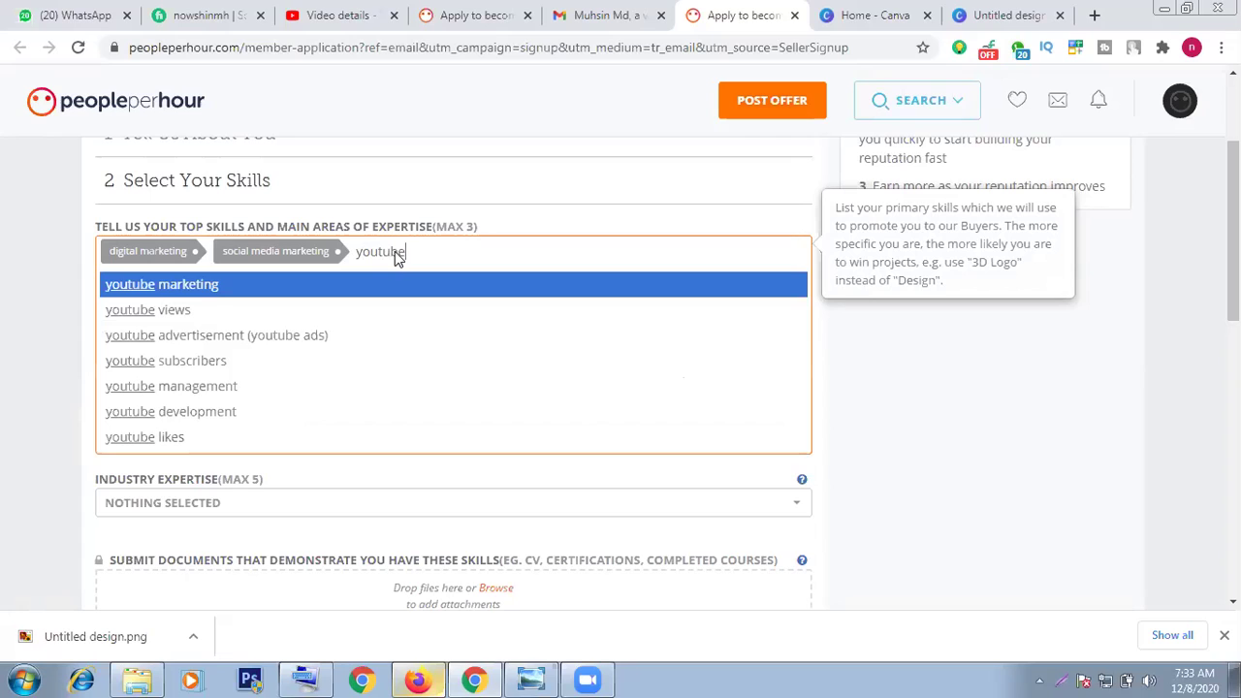
pyautogui.click(212, 291)
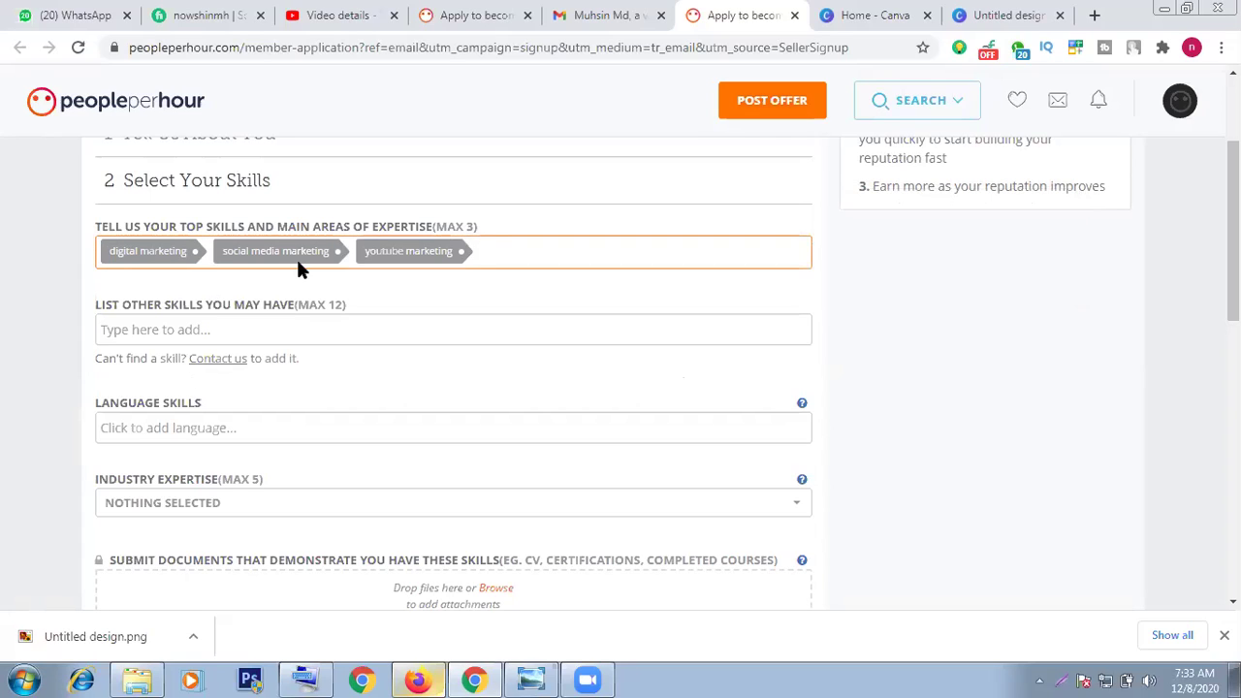
# - Add google adwords and link building to the other skills list
pyautogui.click(135, 334)
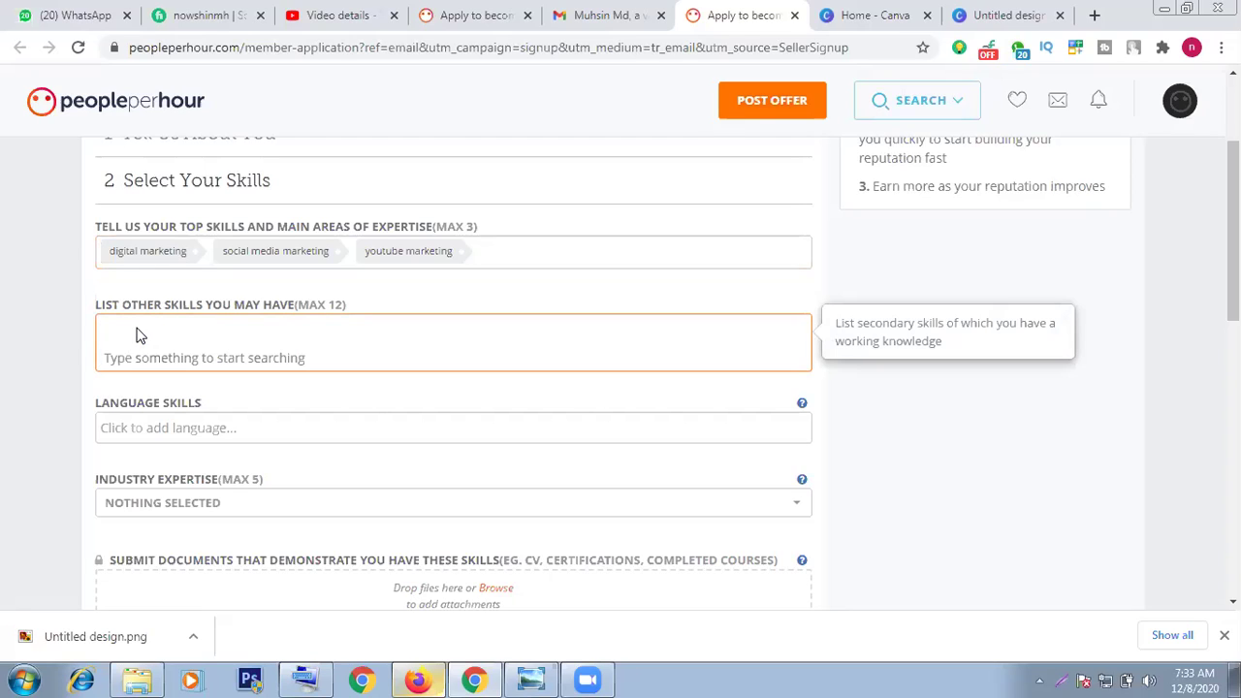
pyautogui.write('Goo')
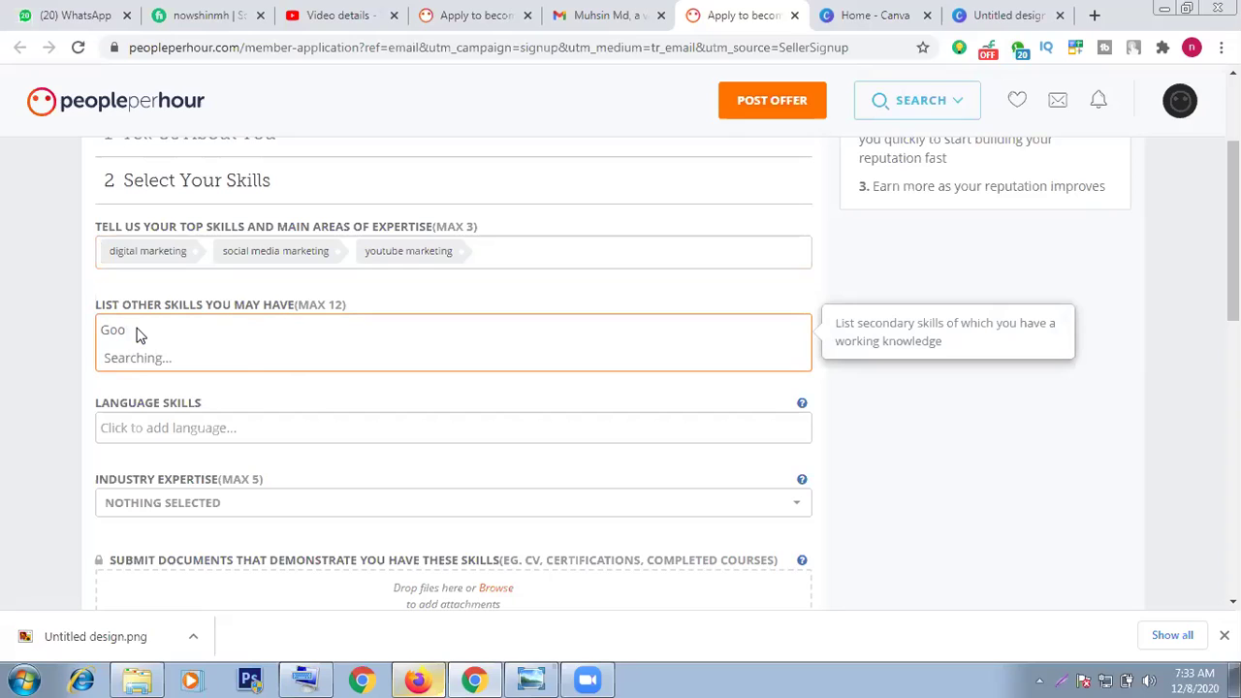
pyautogui.write('gle')
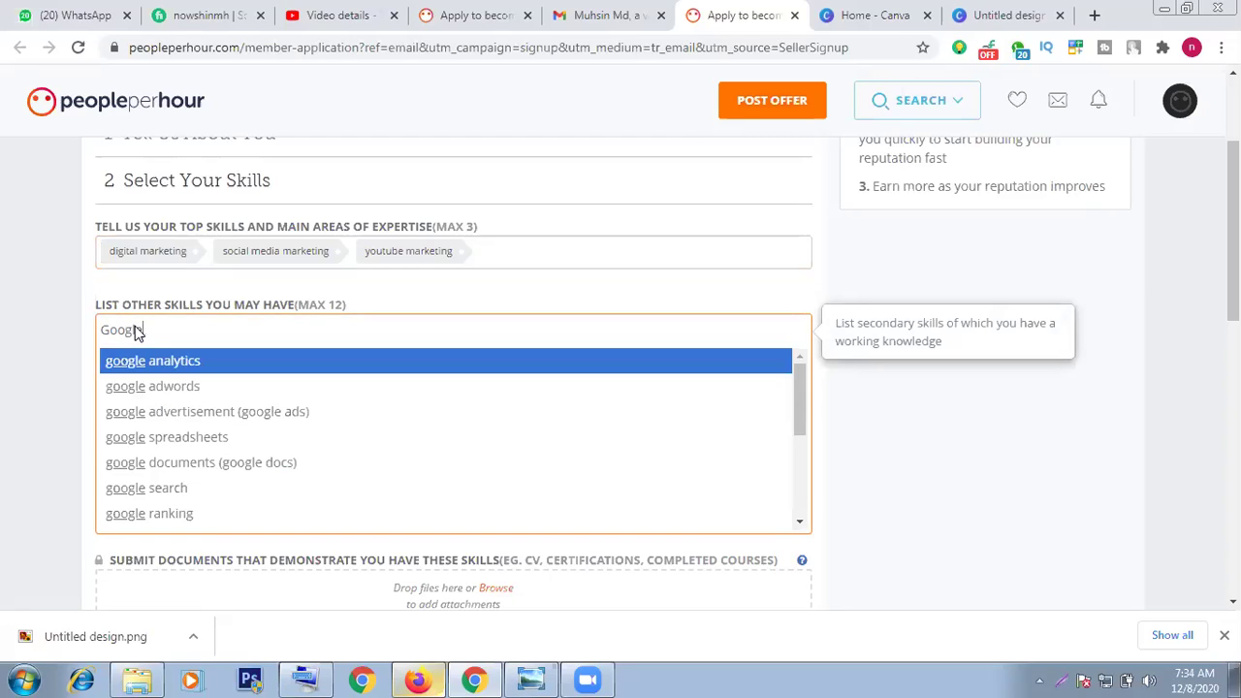
pyautogui.click(149, 389)
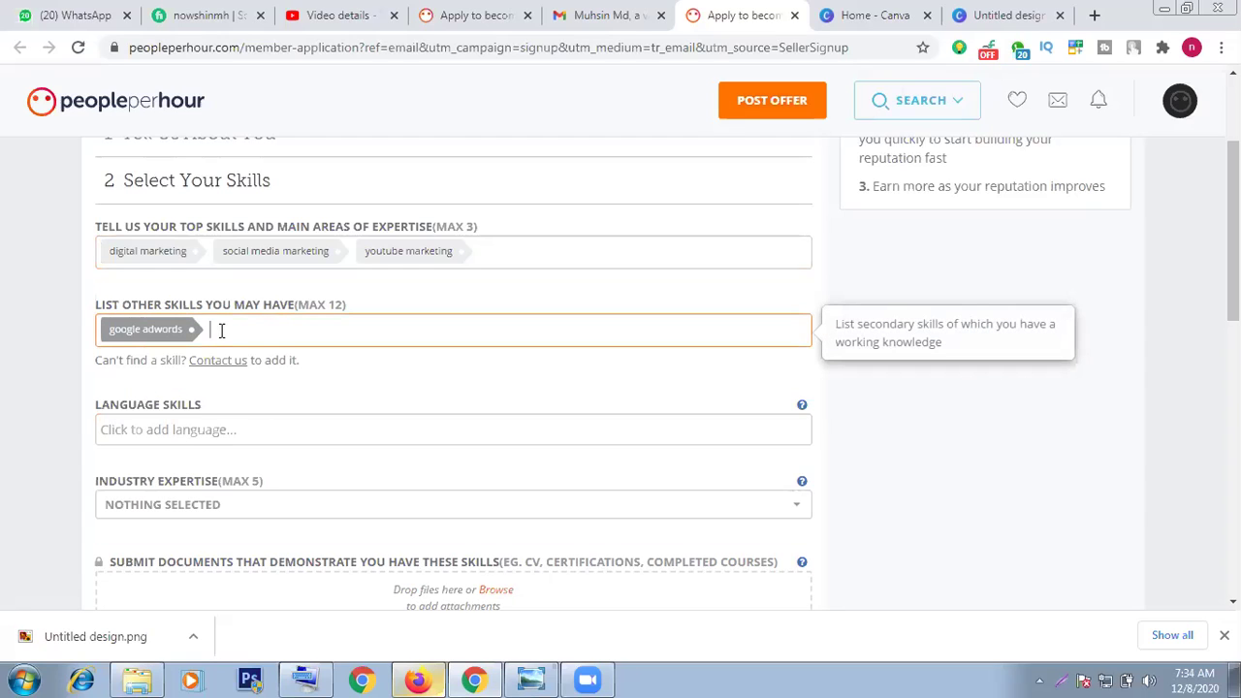
pyautogui.write('Linke')
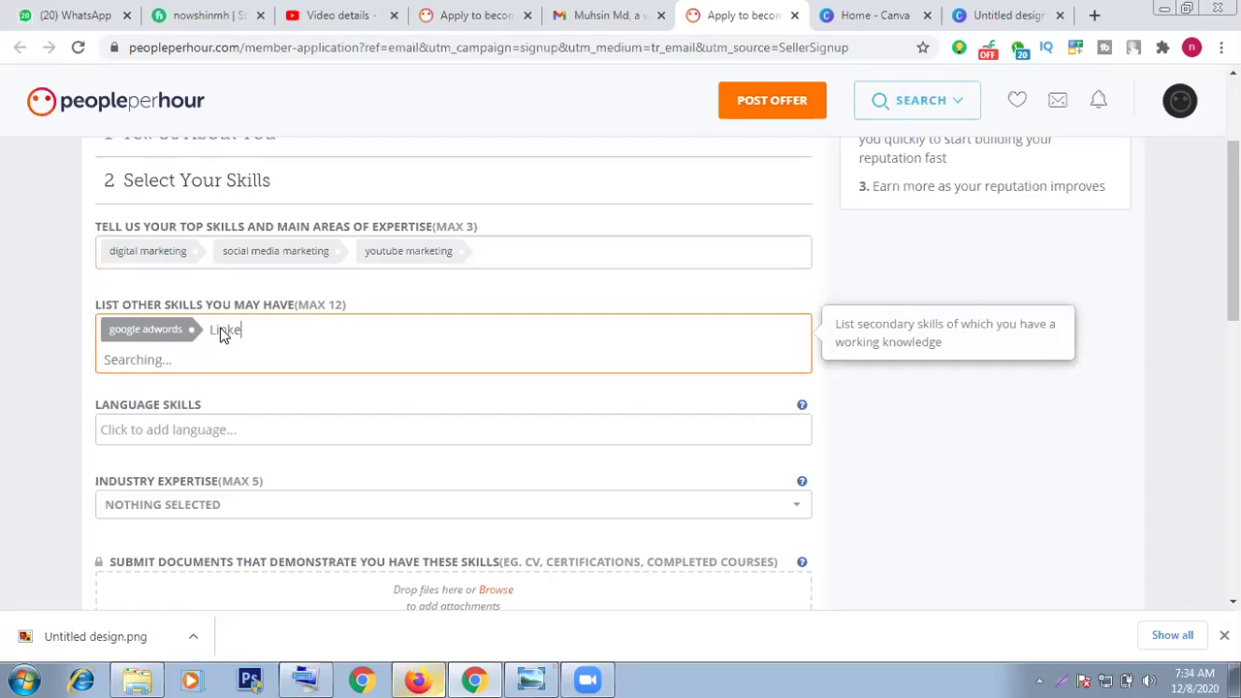
pyautogui.press('BackSpace')
pyautogui.press('BackSpace')
pyautogui.write('kbuilding')
pyautogui.hotkey('ctrl', 'a')
pyautogui.press('BackSpace')
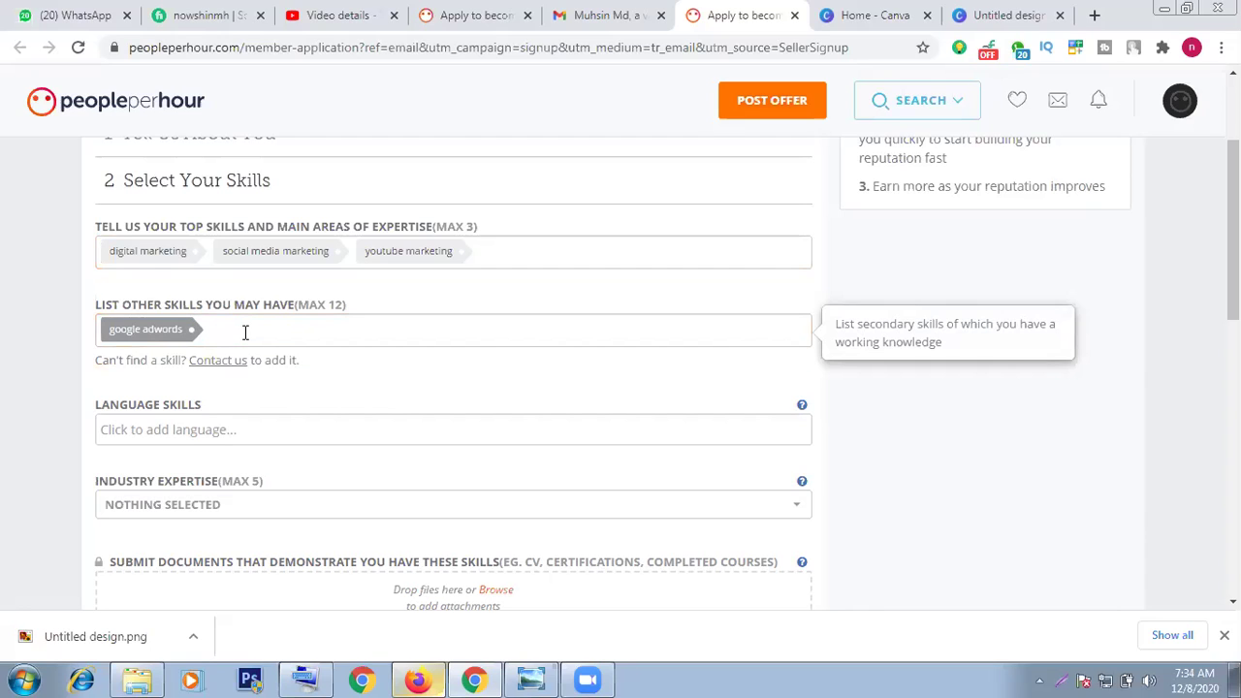
pyautogui.write('link')
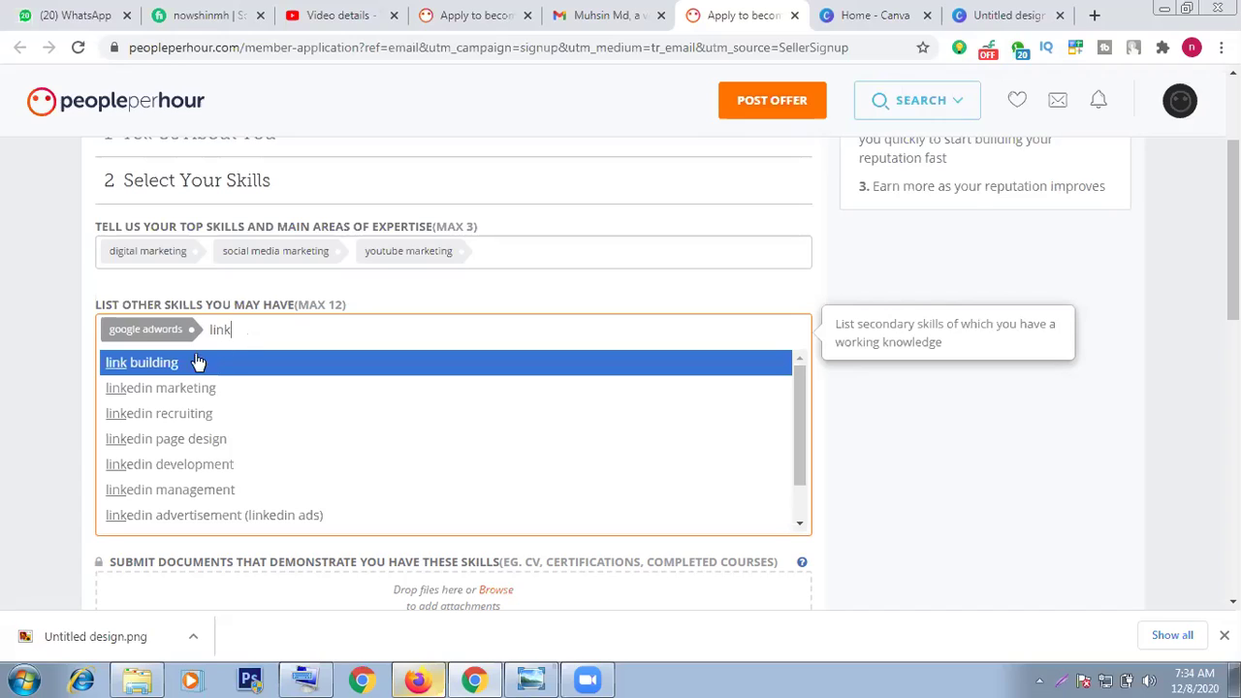
pyautogui.click(162, 371)
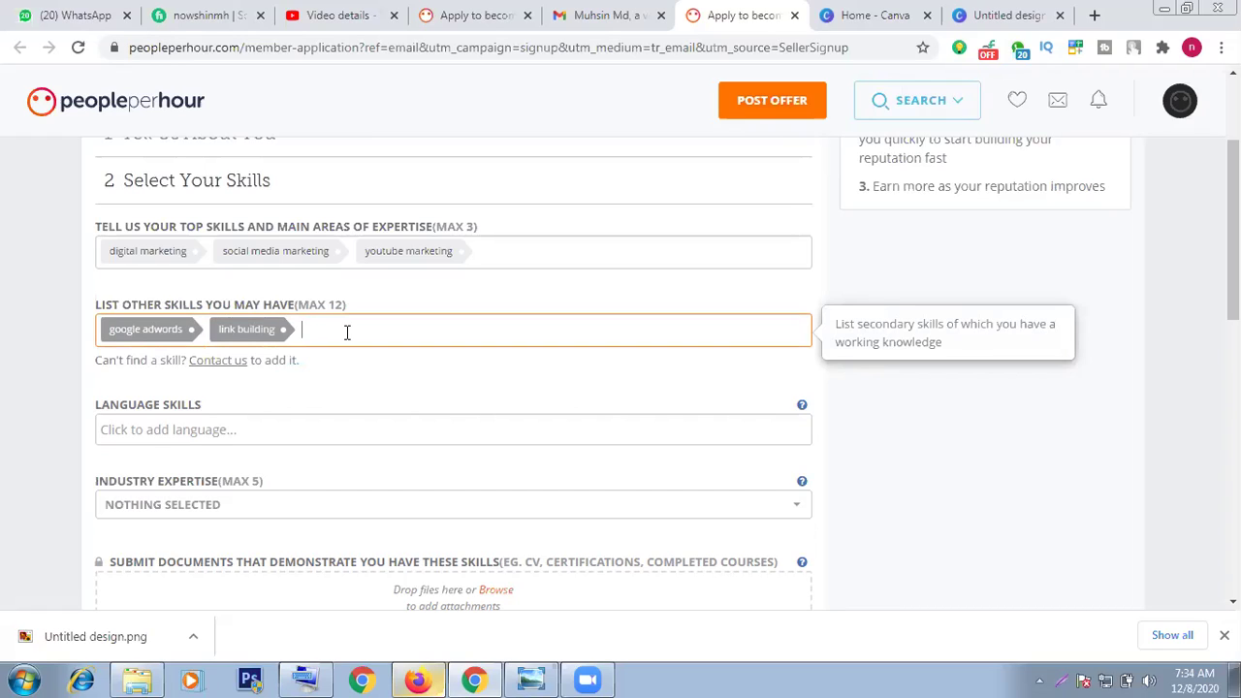
# - Add search engine optimization backlinks (seo backlinks) as another skill
pyautogui.write('SEO')
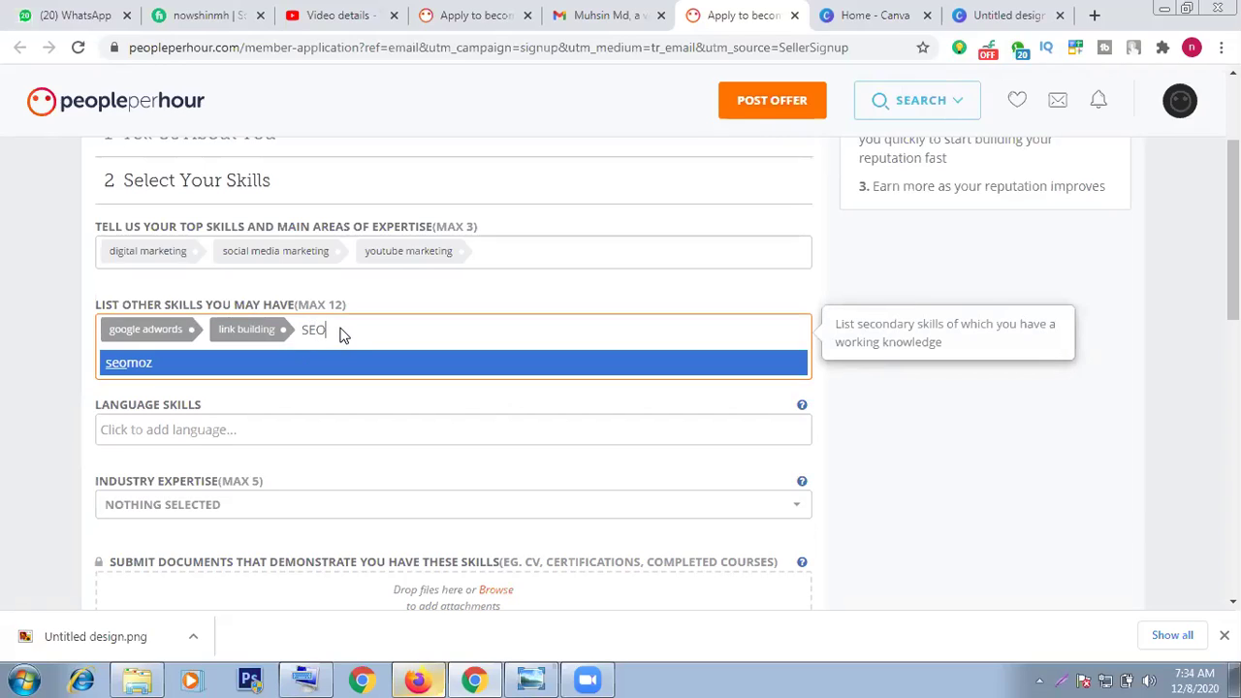
pyautogui.press('BackSpace')
pyautogui.press('BackSpace')
pyautogui.press('BackSpace')
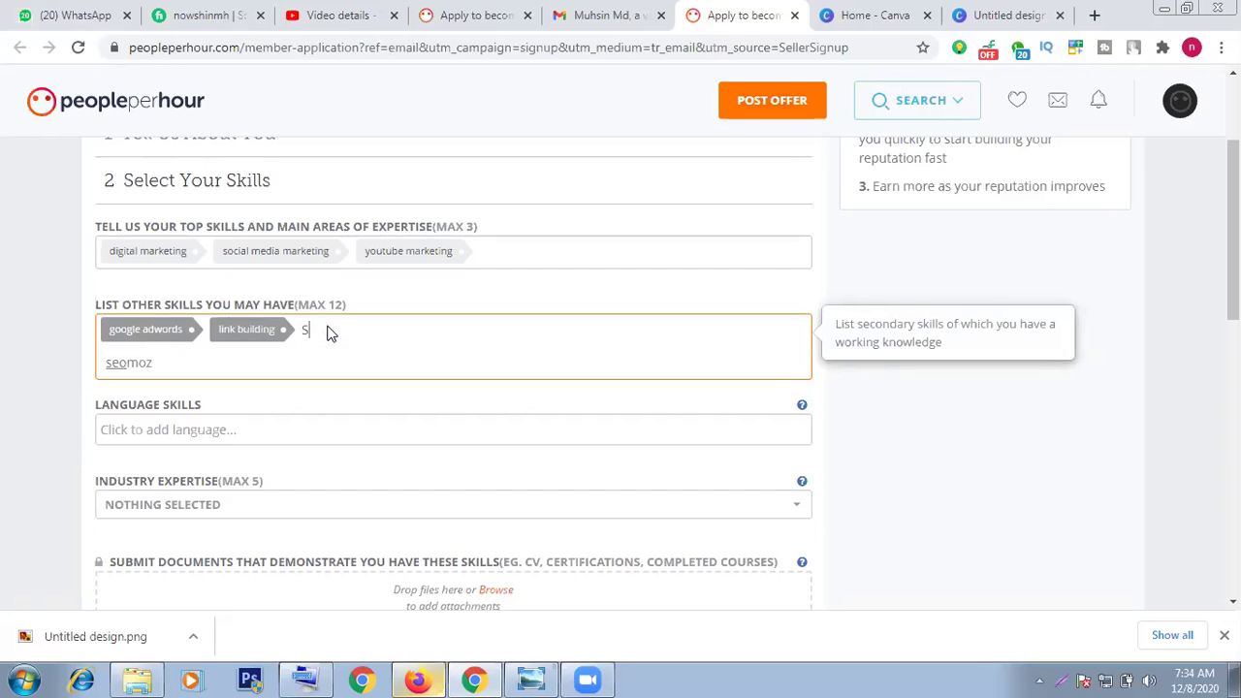
pyautogui.write('backlink')
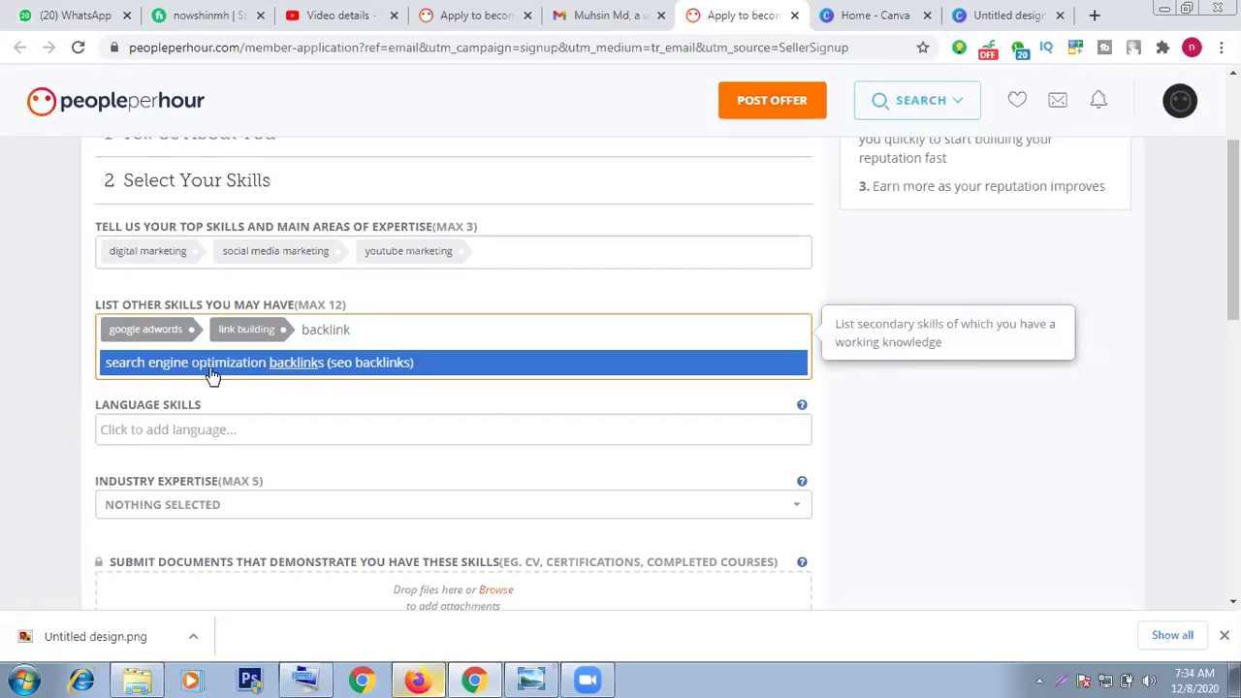
pyautogui.click(331, 362)
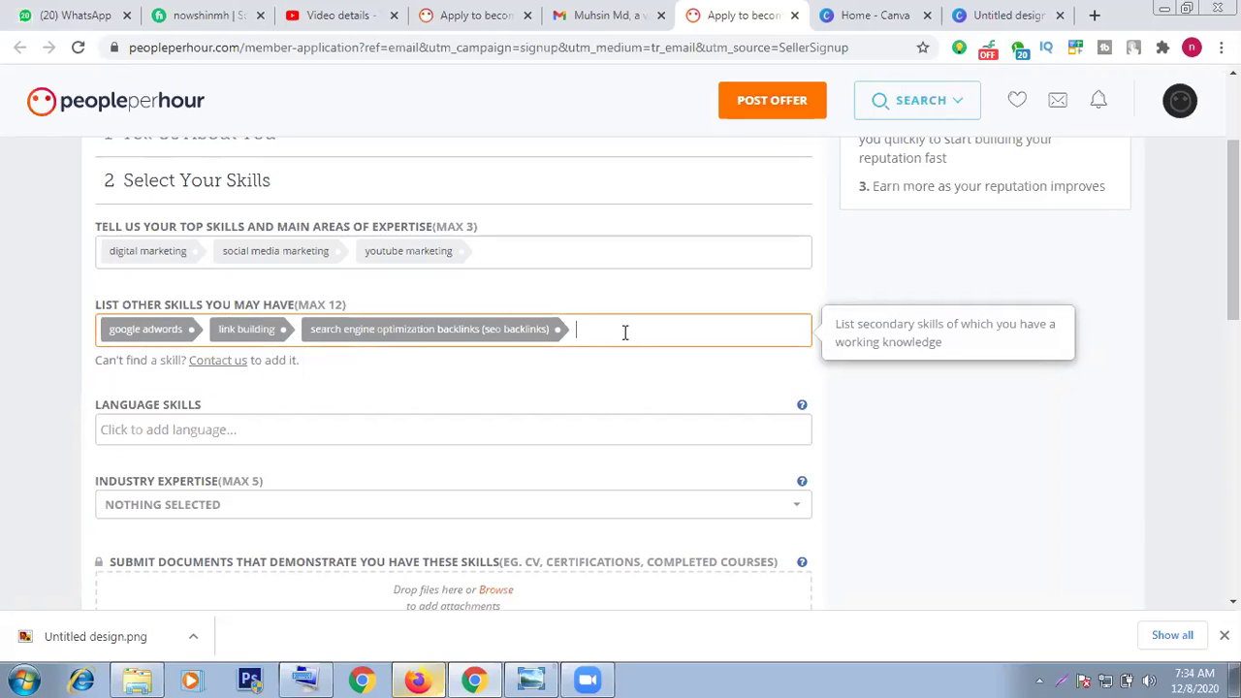
pyautogui.write('seo back')
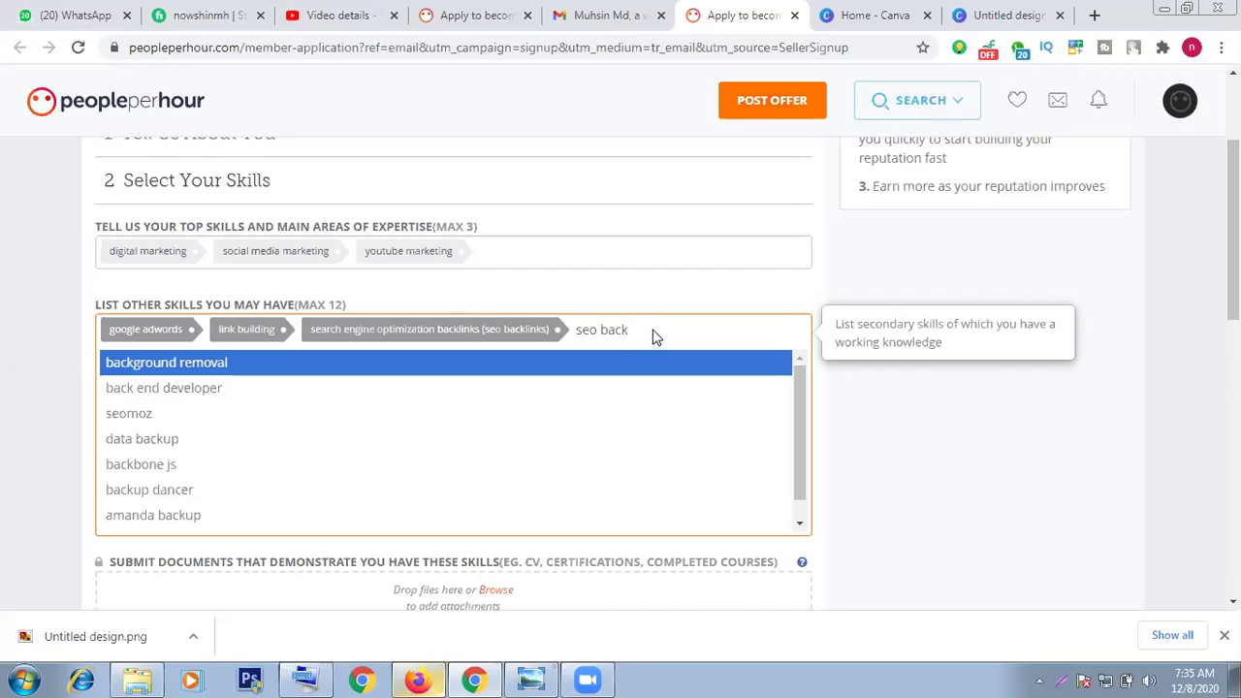
# - Add facebook marketing and facebook advertisement (facebook ads) to the other skills
pyautogui.write('link')
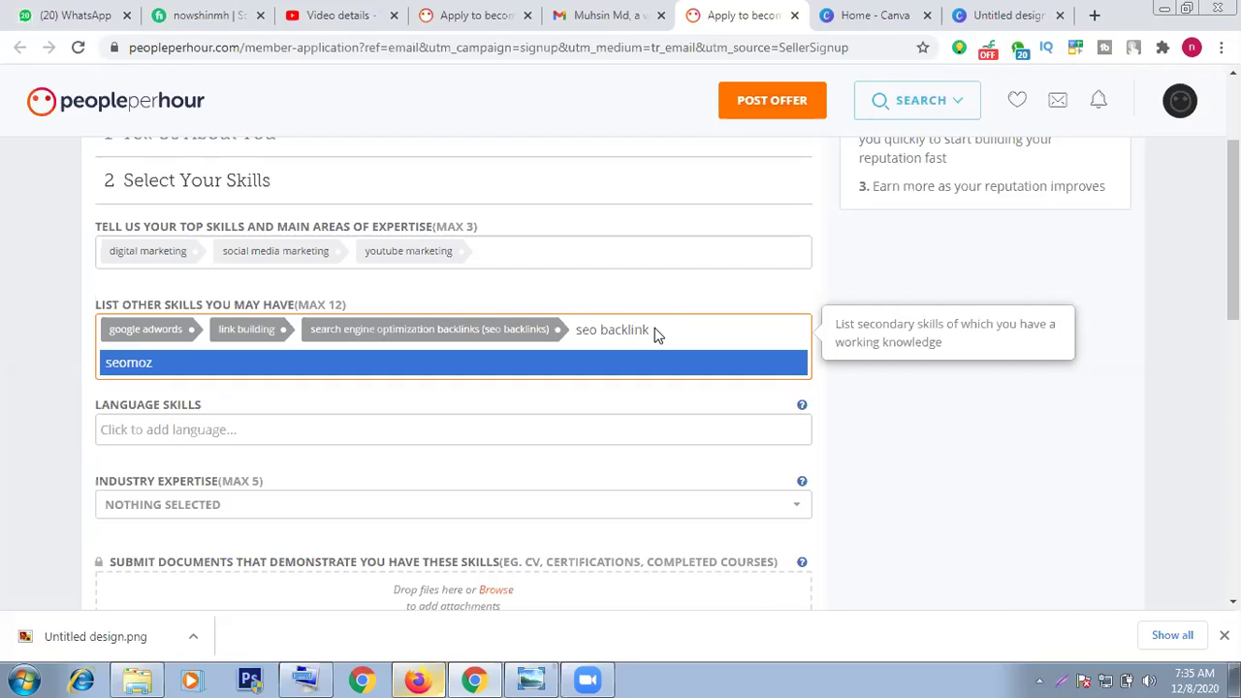
pyautogui.press('BackSpace')
pyautogui.press('BackSpace')
pyautogui.press('BackSpace')
pyautogui.press('BackSpace')
pyautogui.press('BackSpace')
pyautogui.press('BackSpace')
pyautogui.press('BackSpace')
pyautogui.press('BackSpace')
pyautogui.press('BackSpace')
pyautogui.press('BackSpace')
pyautogui.press('BackSpace')
pyautogui.press('BackSpace')
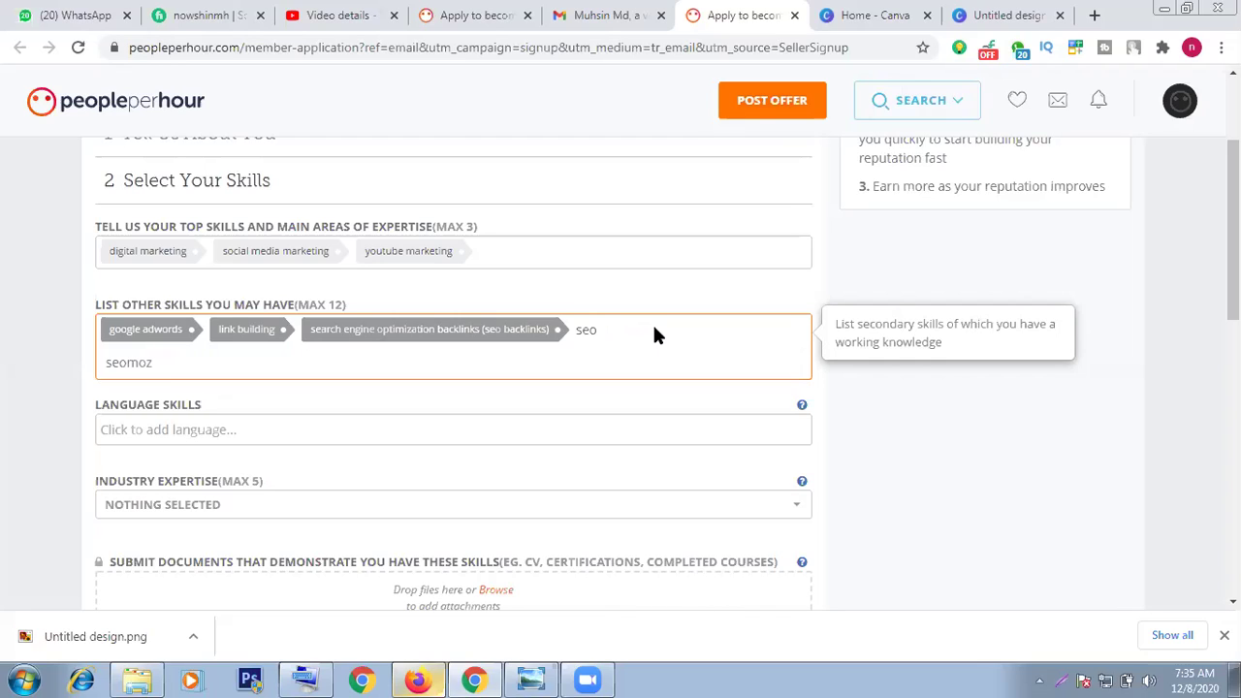
pyautogui.write('facebook')
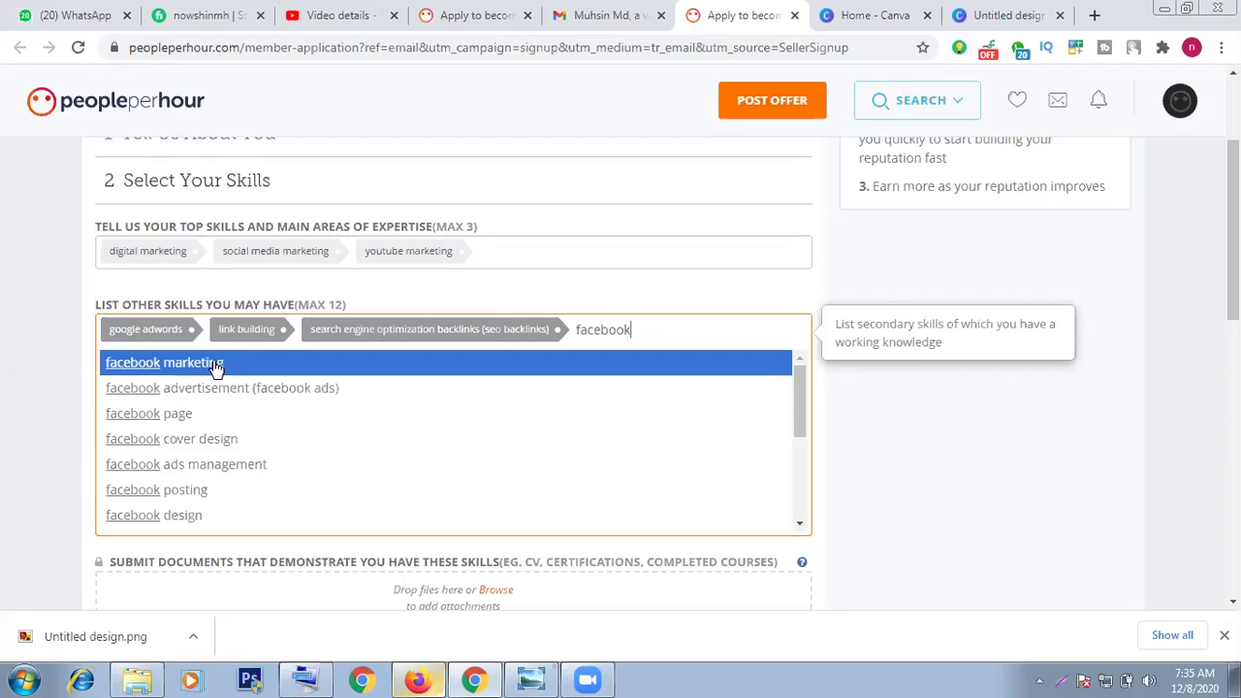
pyautogui.click(213, 364)
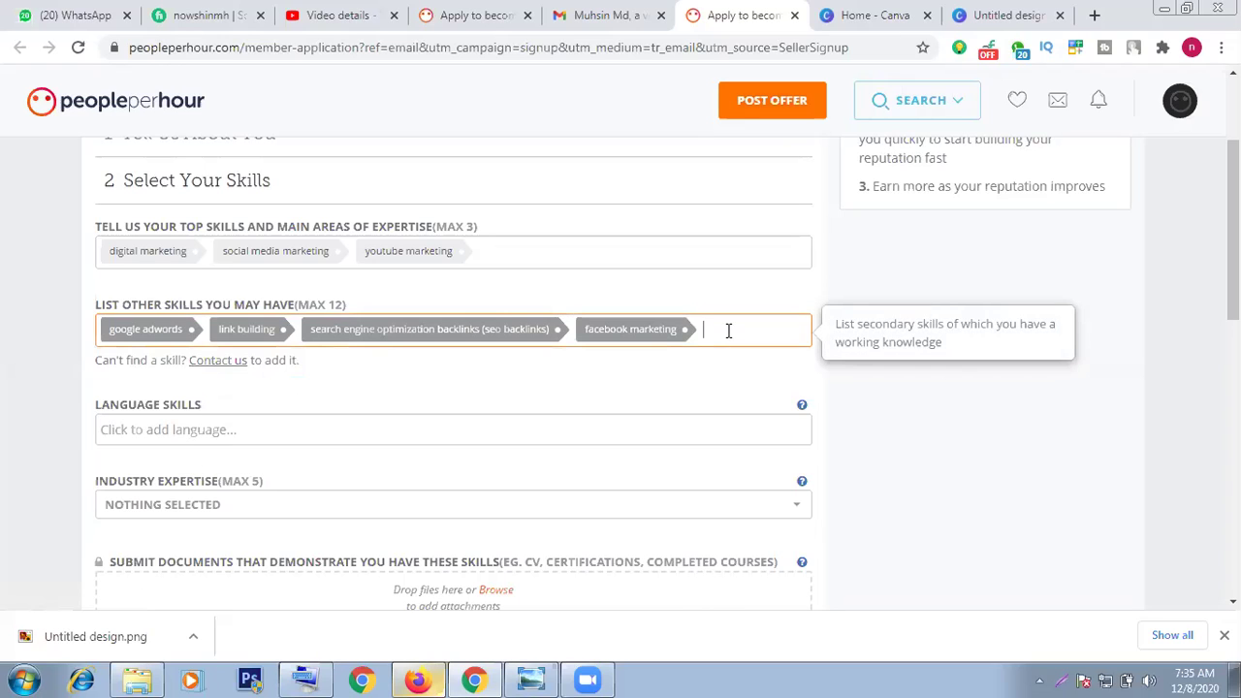
pyautogui.write('facebook')
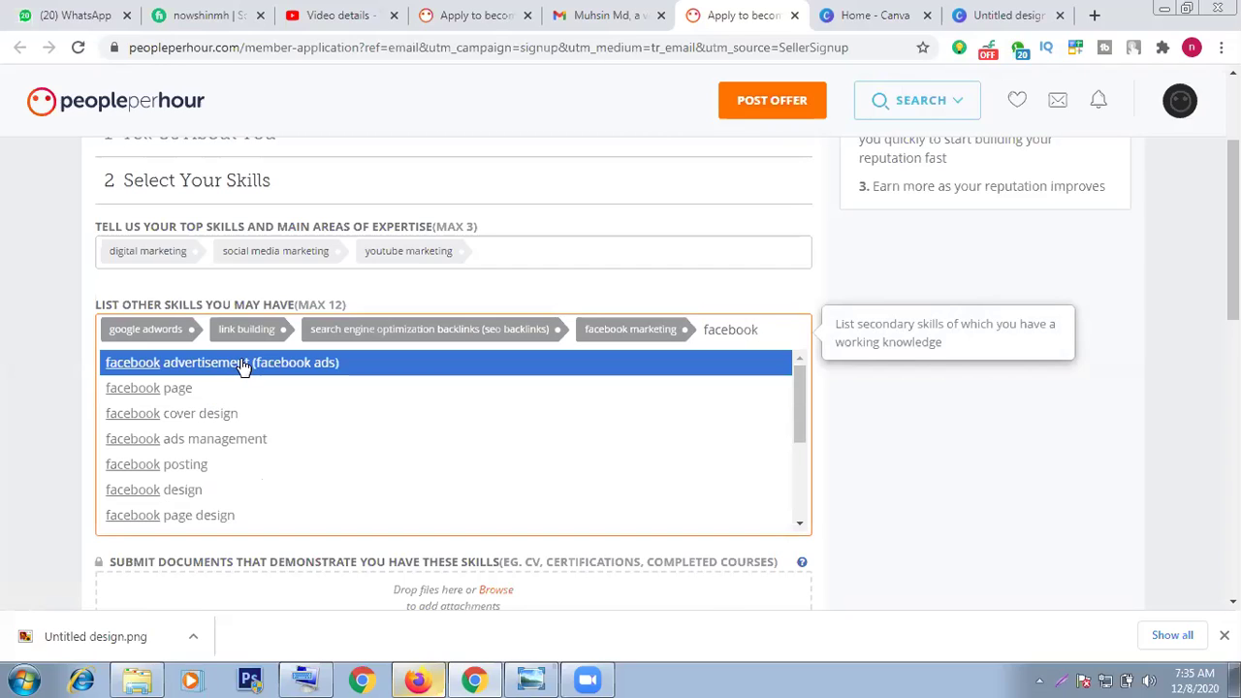
pyautogui.click(260, 362)
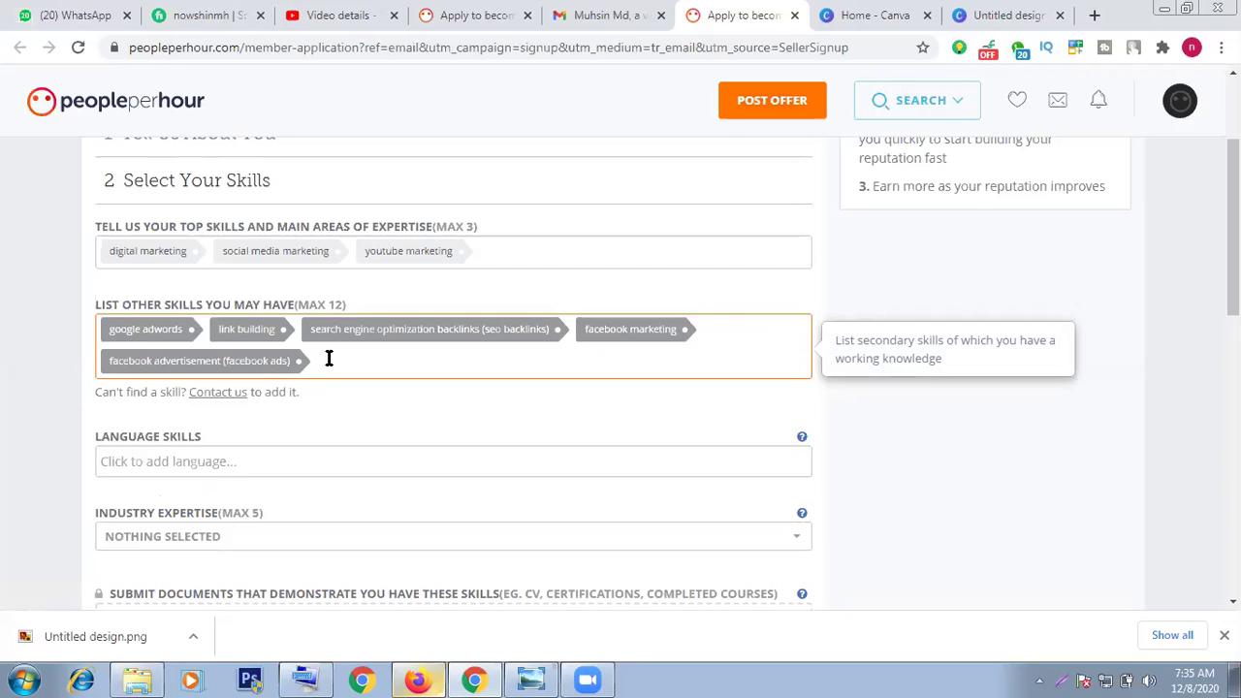
# - Add google ranking as another skill
pyautogui.write('backlink')
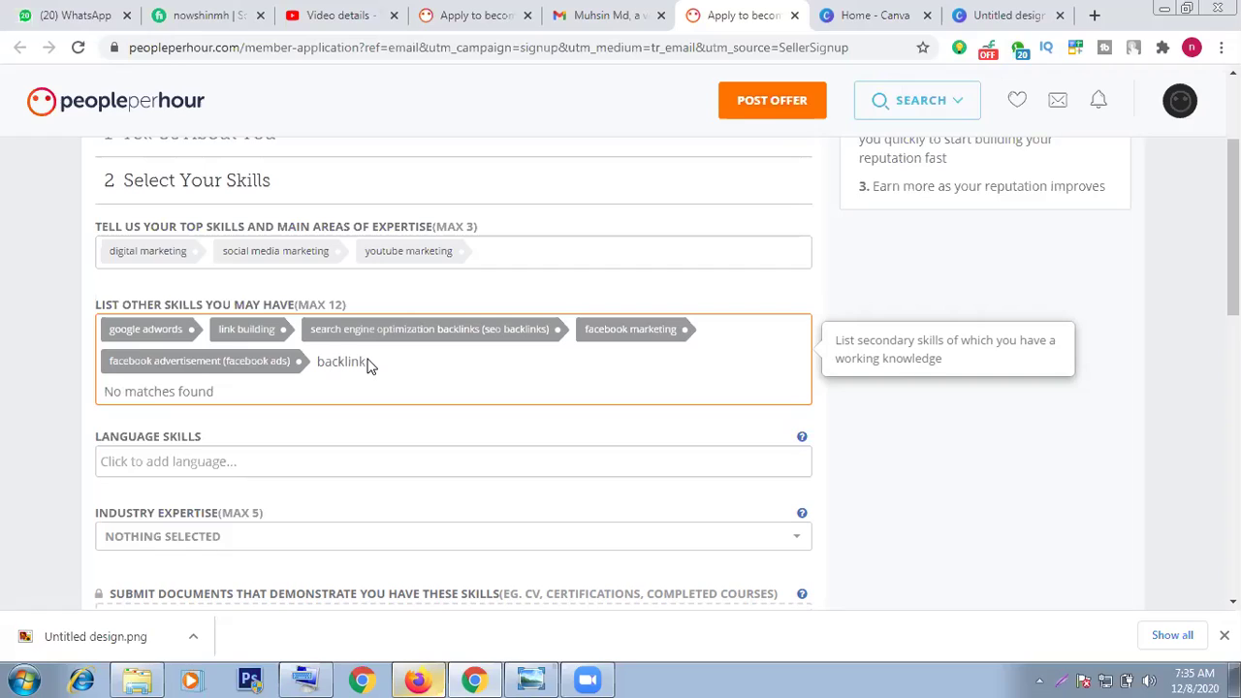
pyautogui.press('BackSpace')
pyautogui.press('BackSpace')
pyautogui.press('BackSpace')
pyautogui.press('BackSpace')
pyautogui.press('BackSpace')
pyautogui.press('BackSpace')
pyautogui.press('BackSpace')
pyautogui.press('BackSpace')
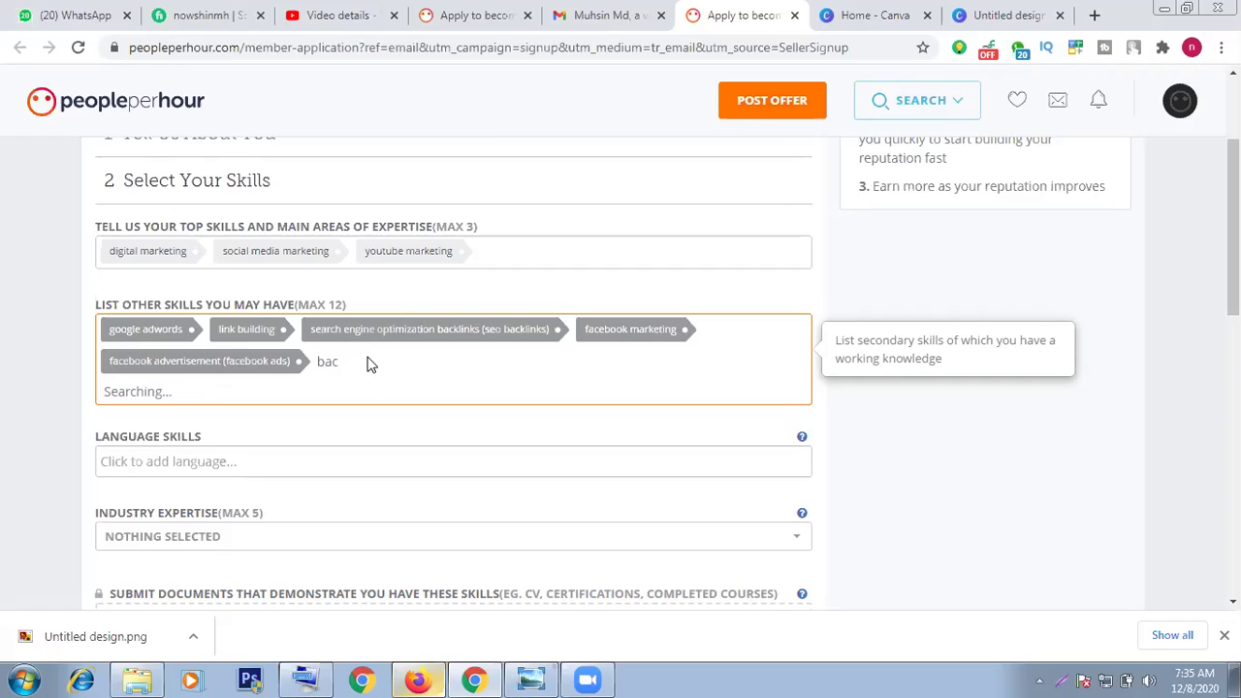
pyautogui.write('google to')
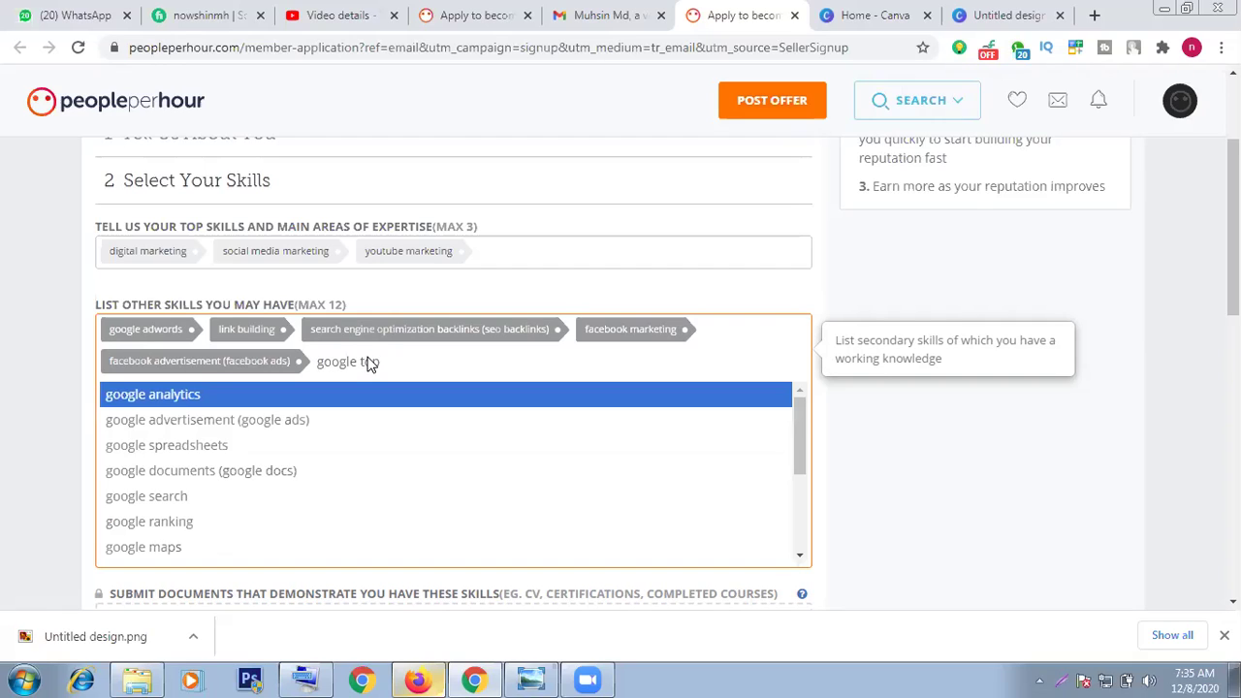
pyautogui.write('p')
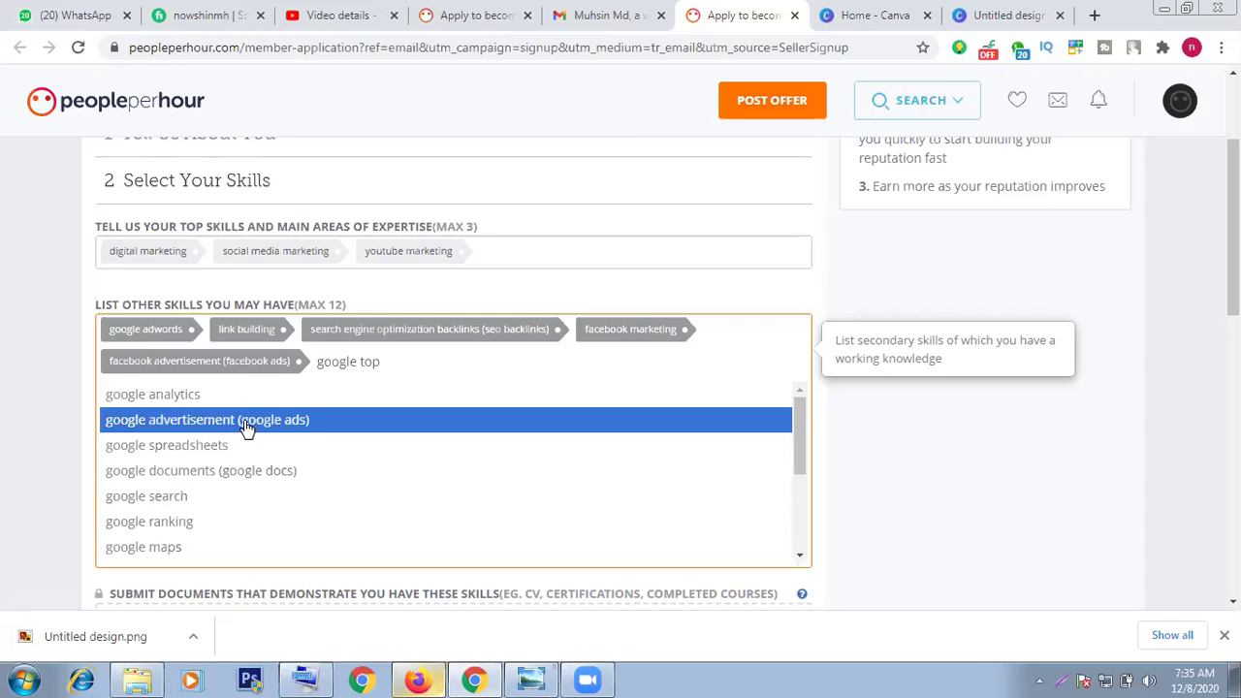
pyautogui.click(184, 525)
# - Add linkedin marketing and social media management to the other skills
pyautogui.click(508, 362)
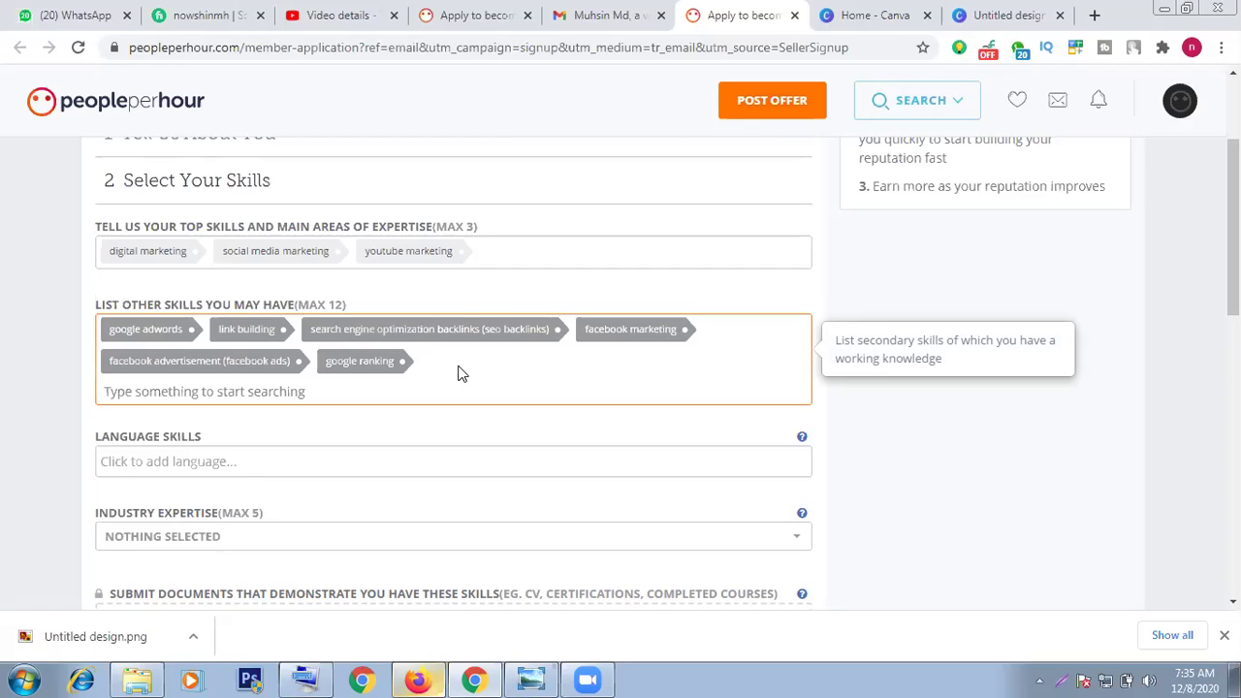
pyautogui.write('linkrdin')
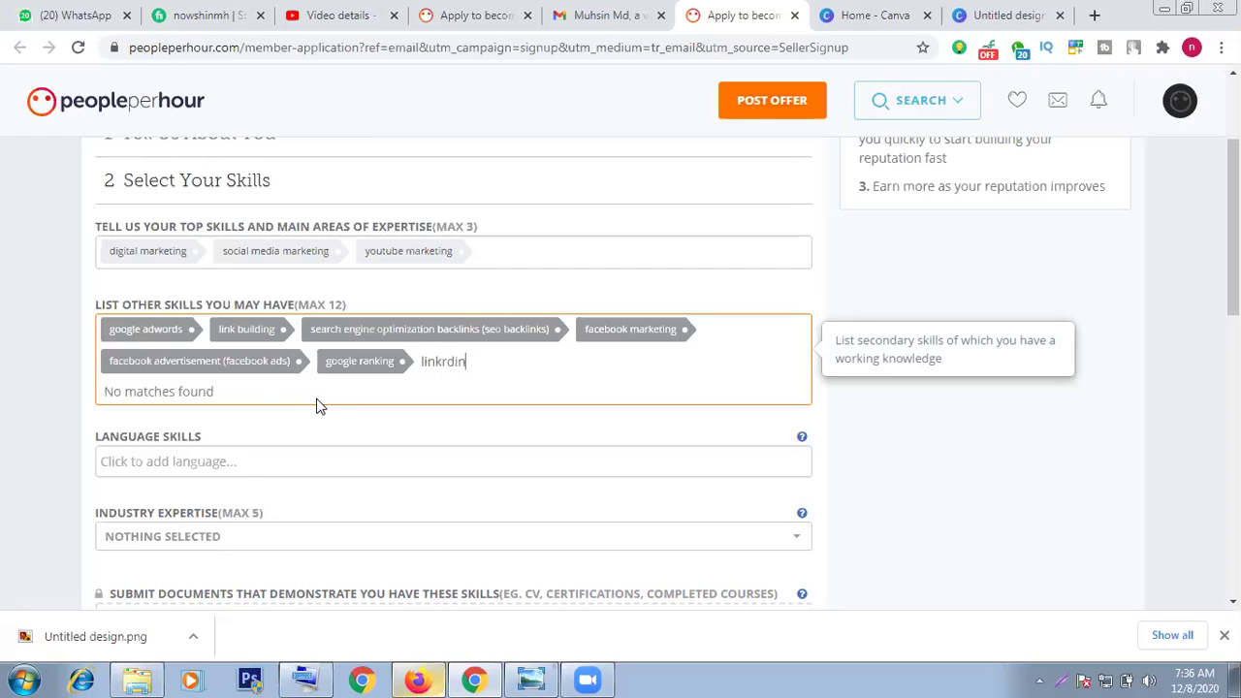
pyautogui.press('BackSpace')
pyautogui.press('BackSpace')
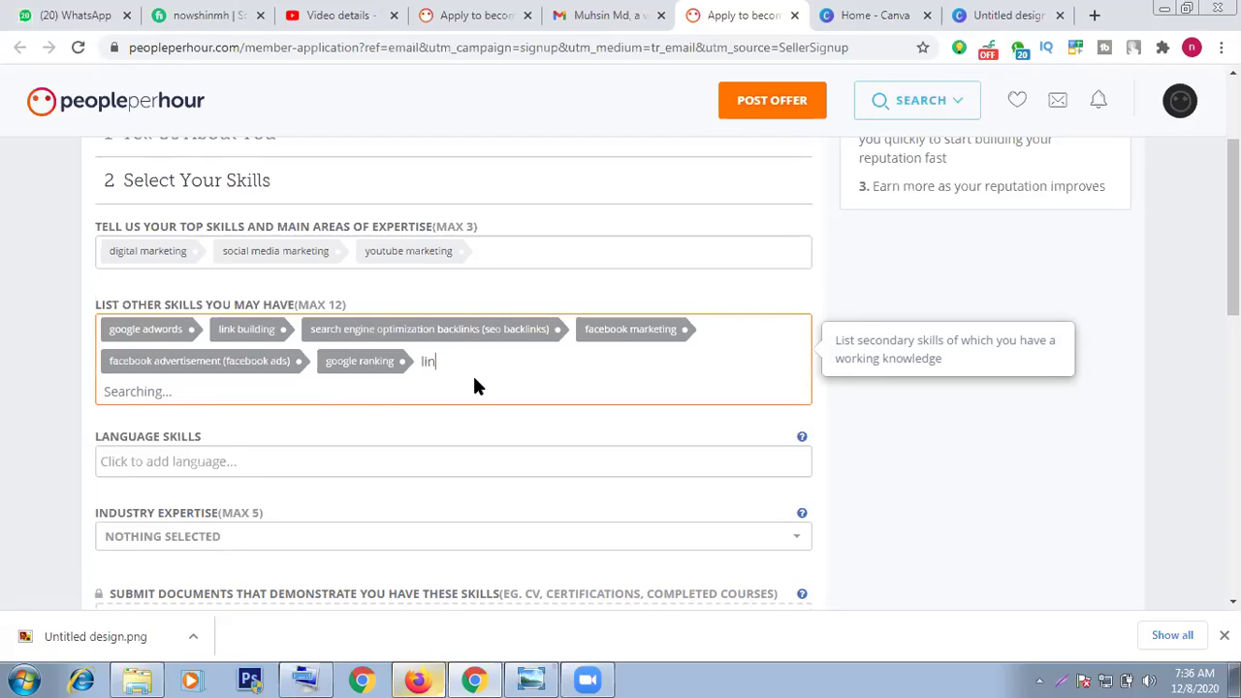
pyautogui.write('kd')
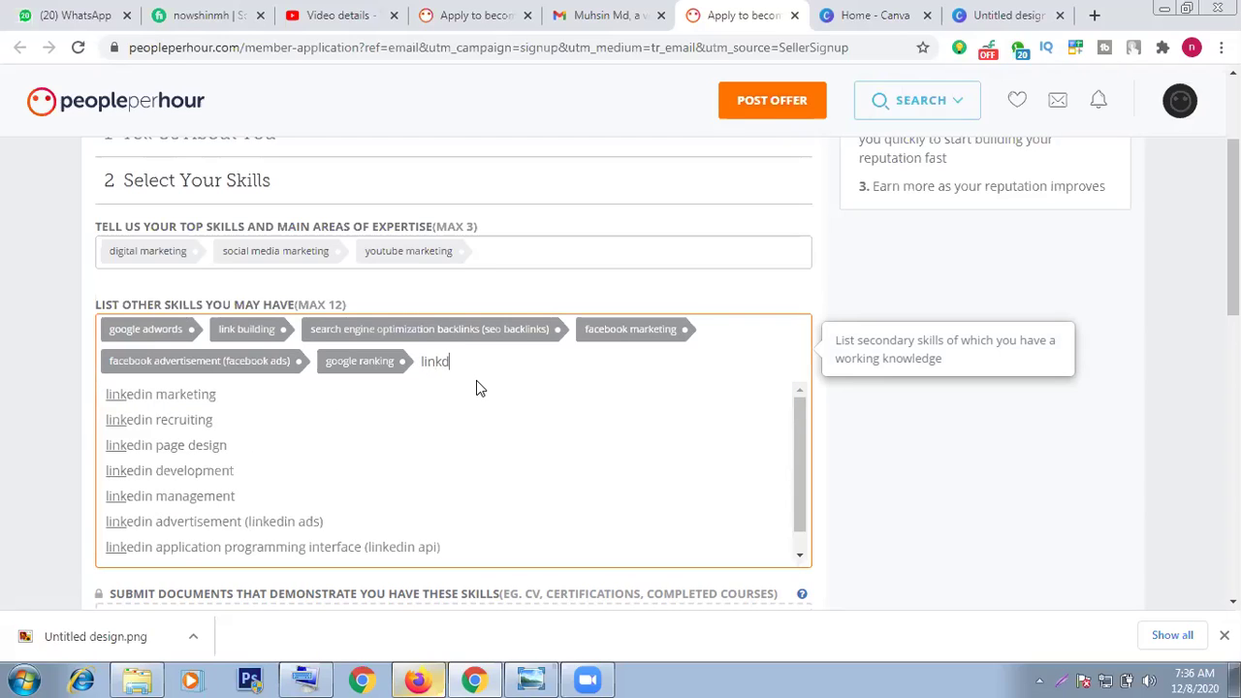
pyautogui.write('in')
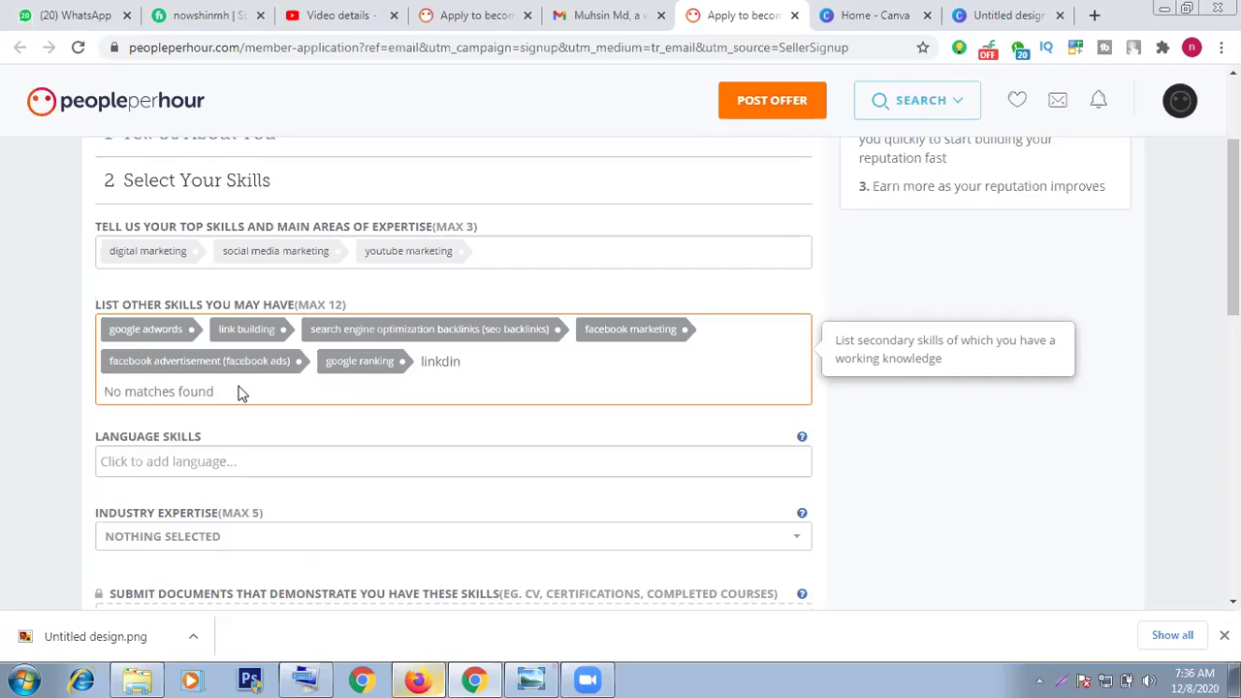
pyautogui.press('BackSpace')
pyautogui.press('BackSpace')
pyautogui.press('BackSpace')
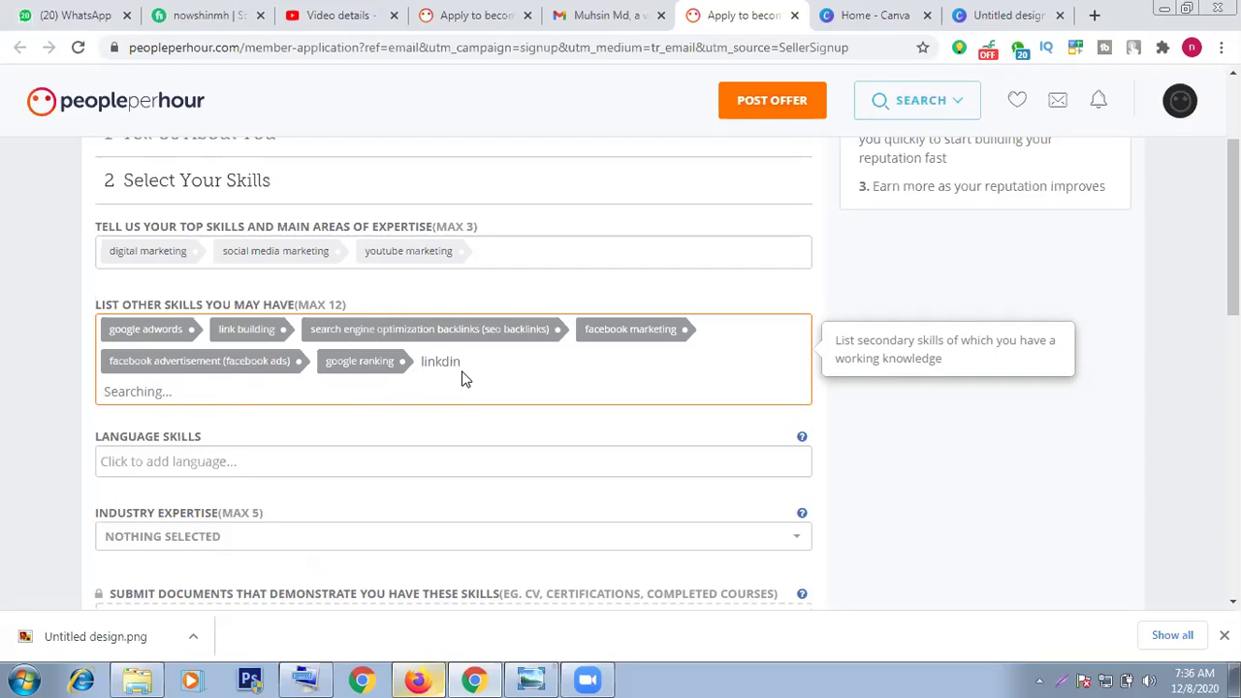
pyautogui.write('edin')
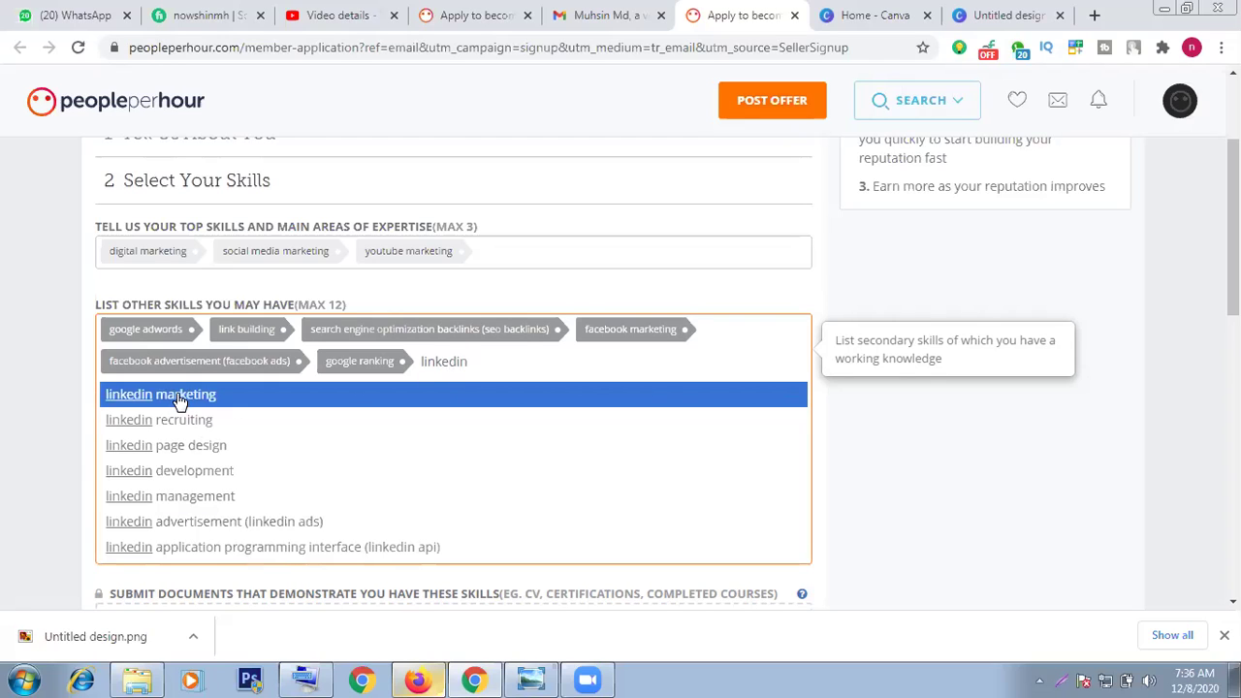
pyautogui.click(179, 395)
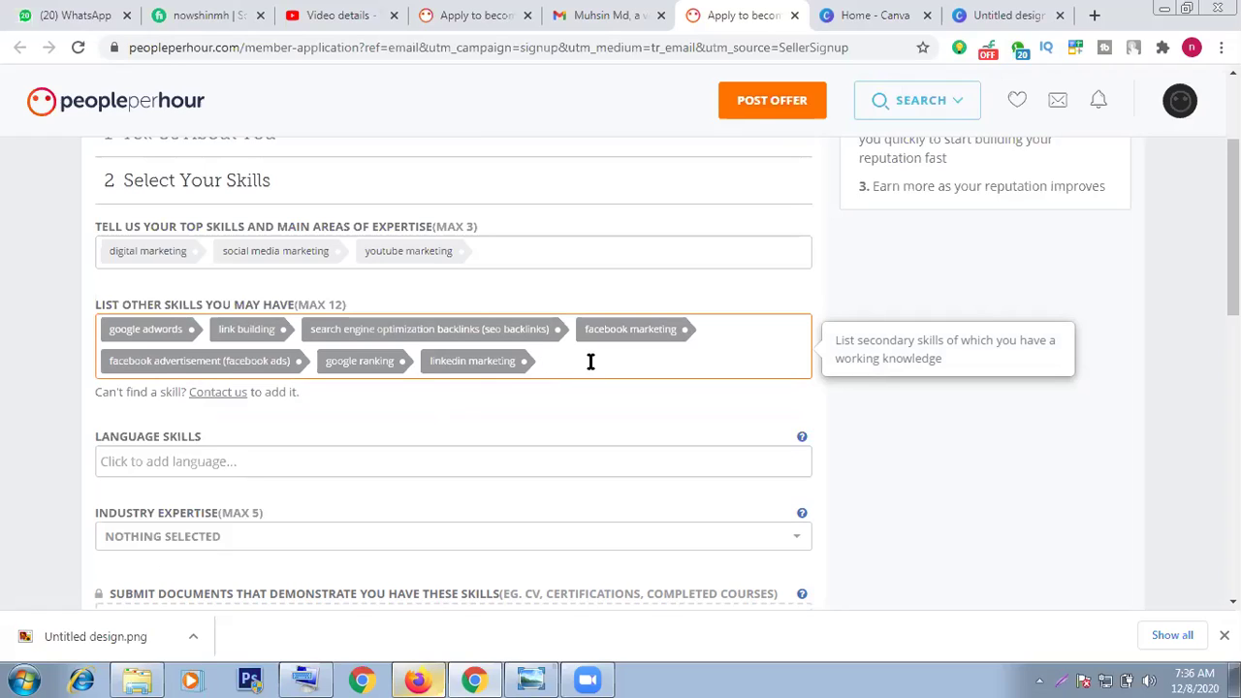
pyautogui.write('social me')
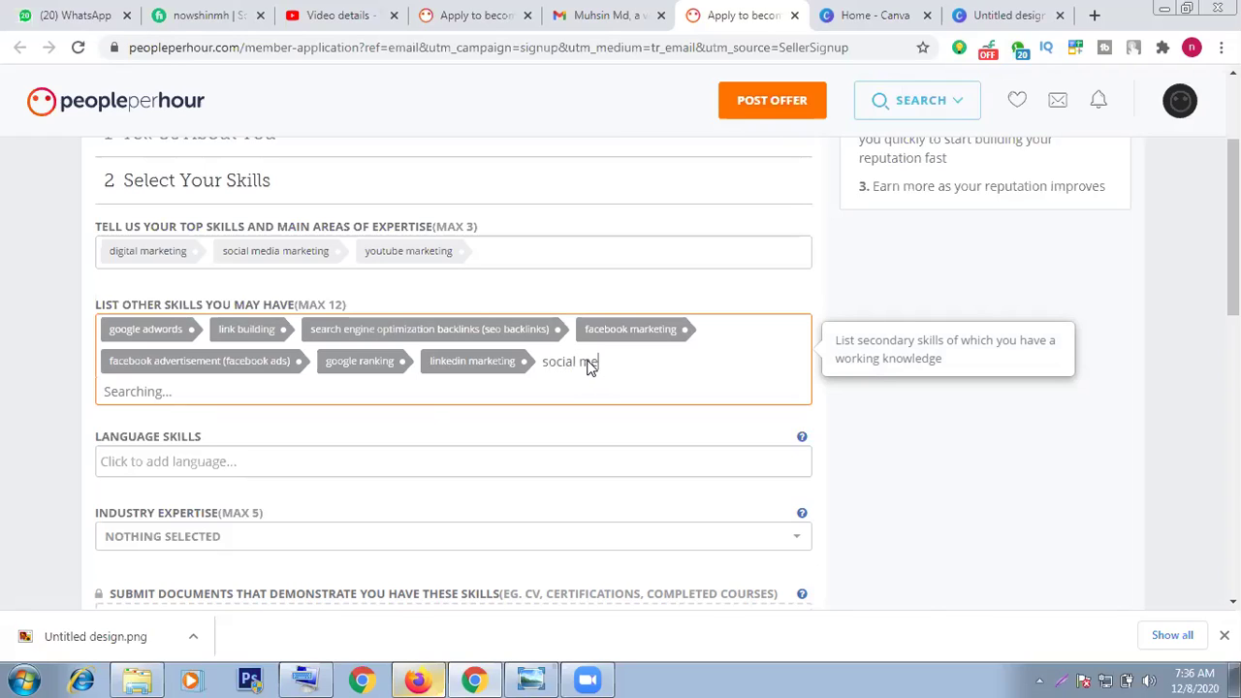
pyautogui.write('dia manager')
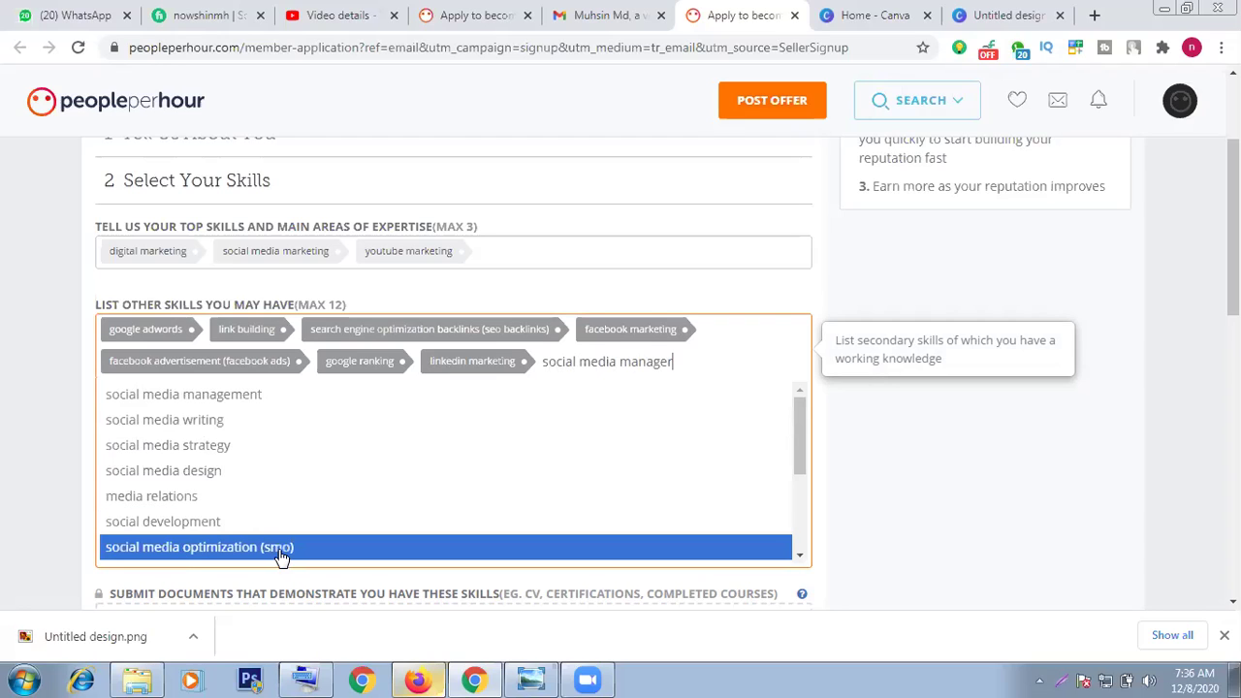
pyautogui.click(230, 402)
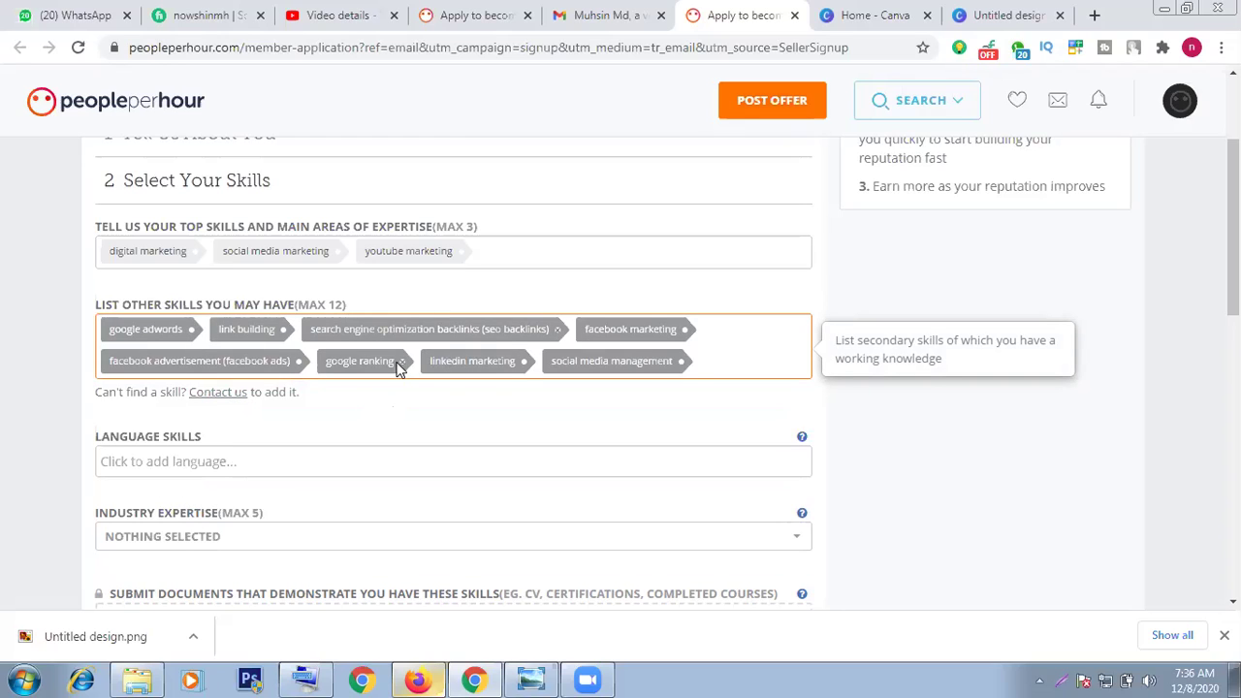
# - Add twitter marketing, data entry and website development as other skills
pyautogui.click(705, 363)
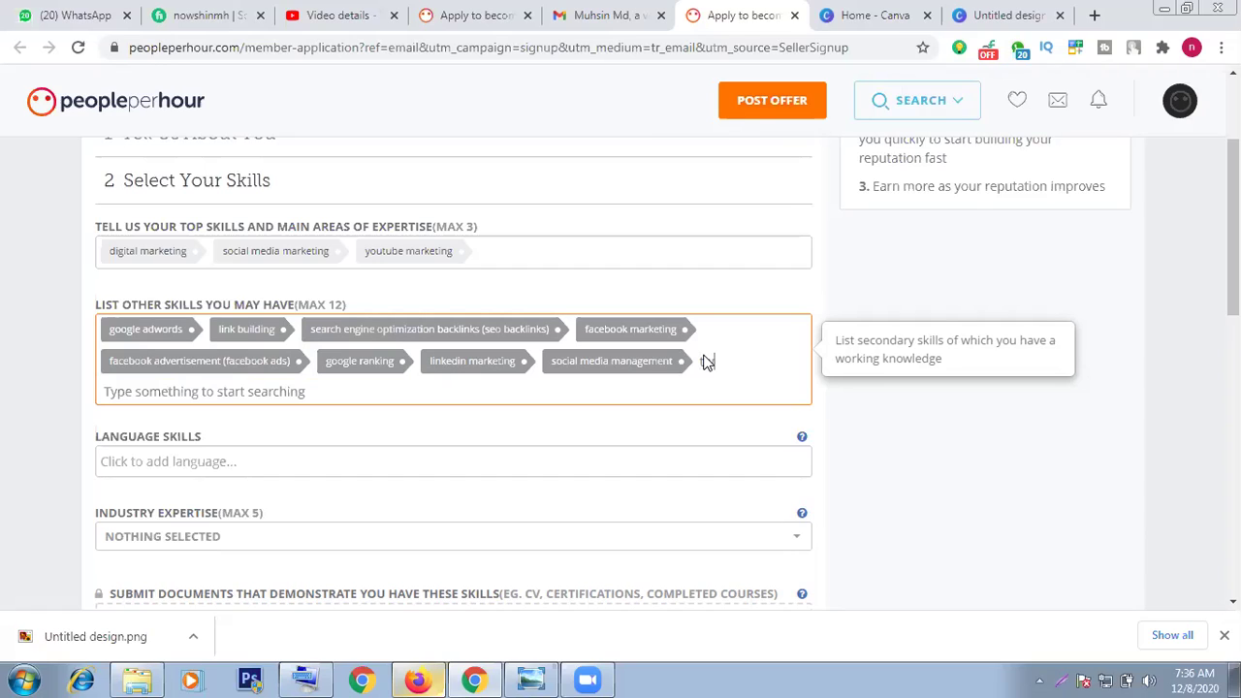
pyautogui.write('twitter')
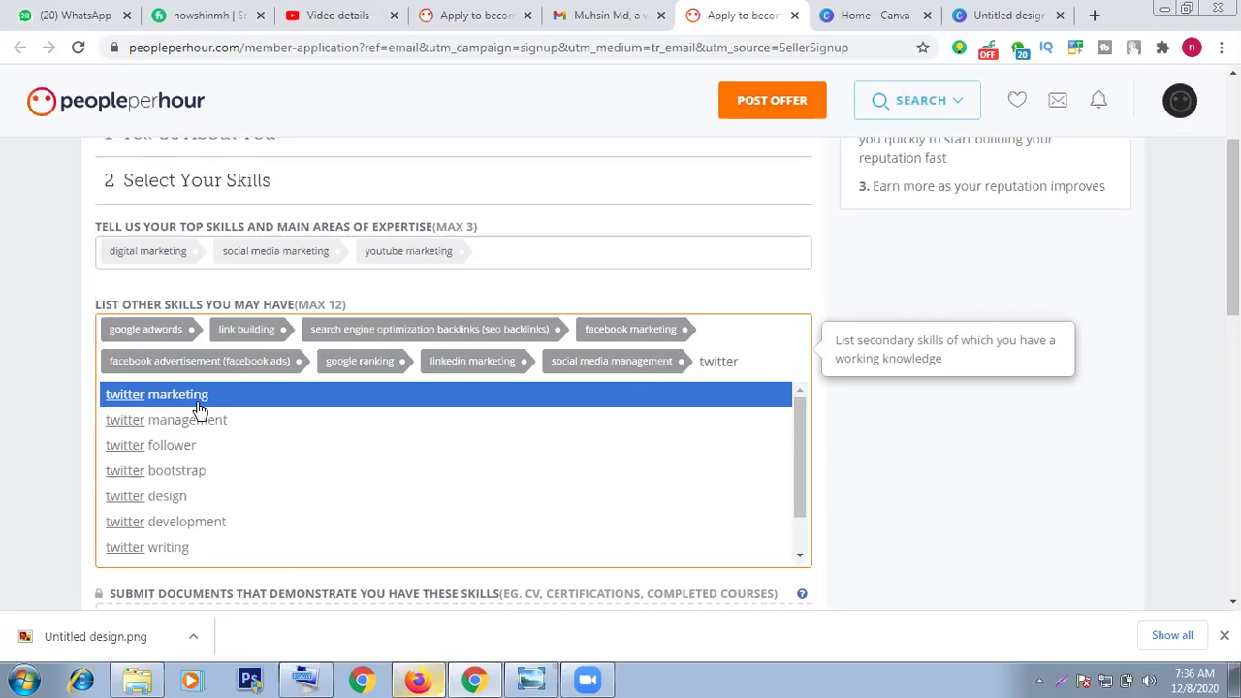
pyautogui.click(198, 400)
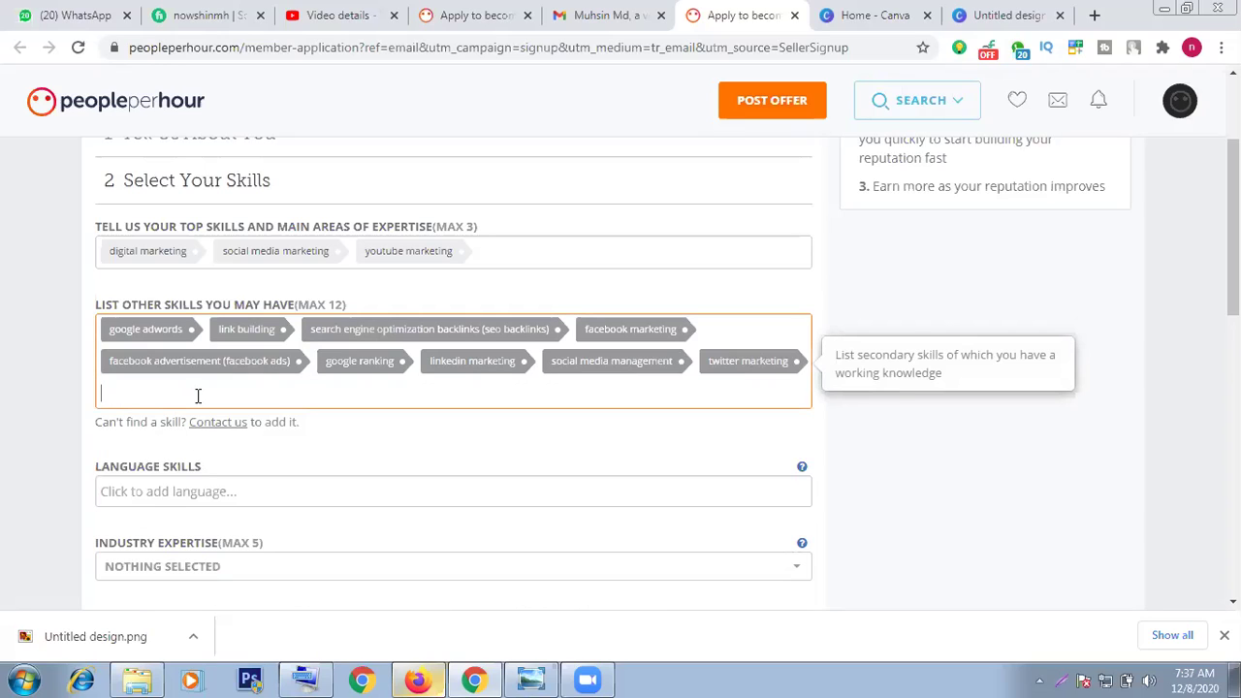
pyautogui.write('data')
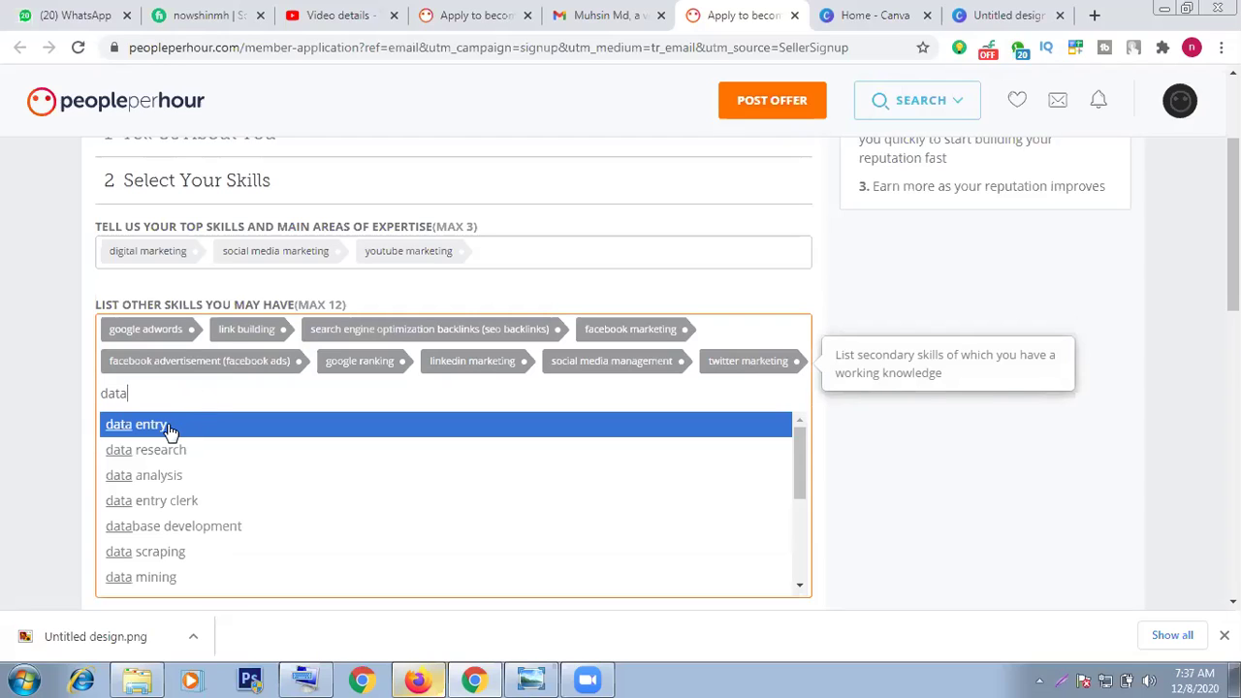
pyautogui.click(167, 427)
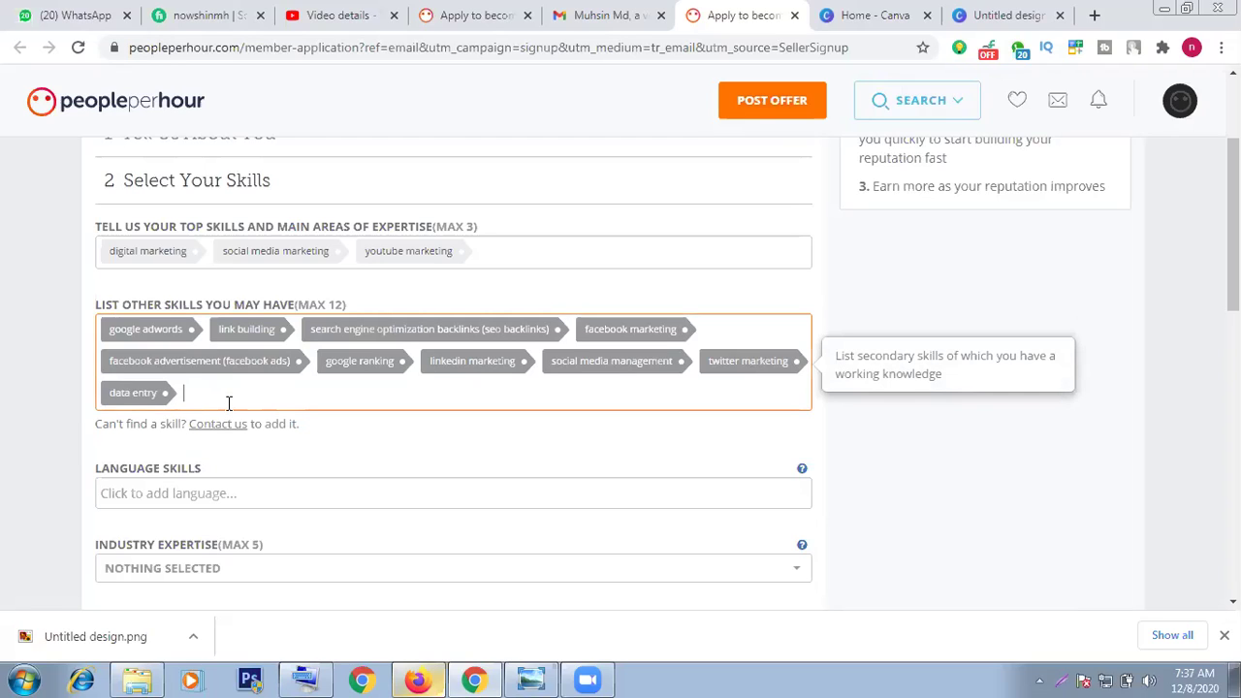
pyautogui.write('web')
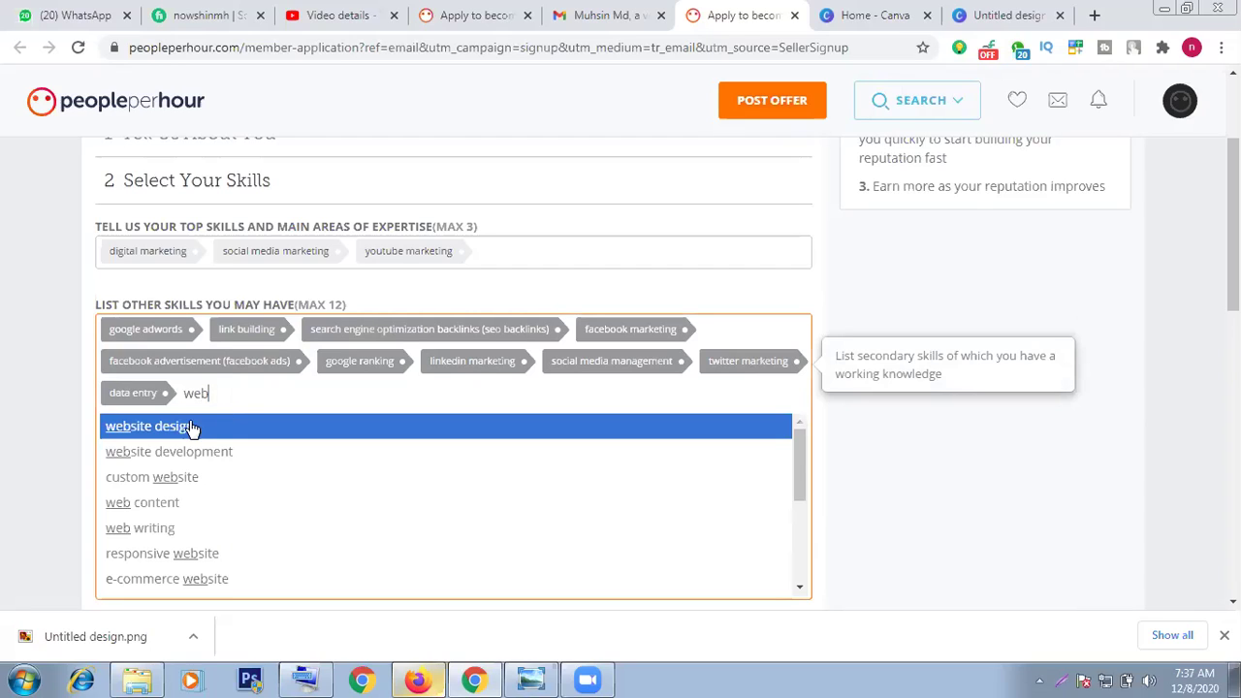
pyautogui.click(189, 453)
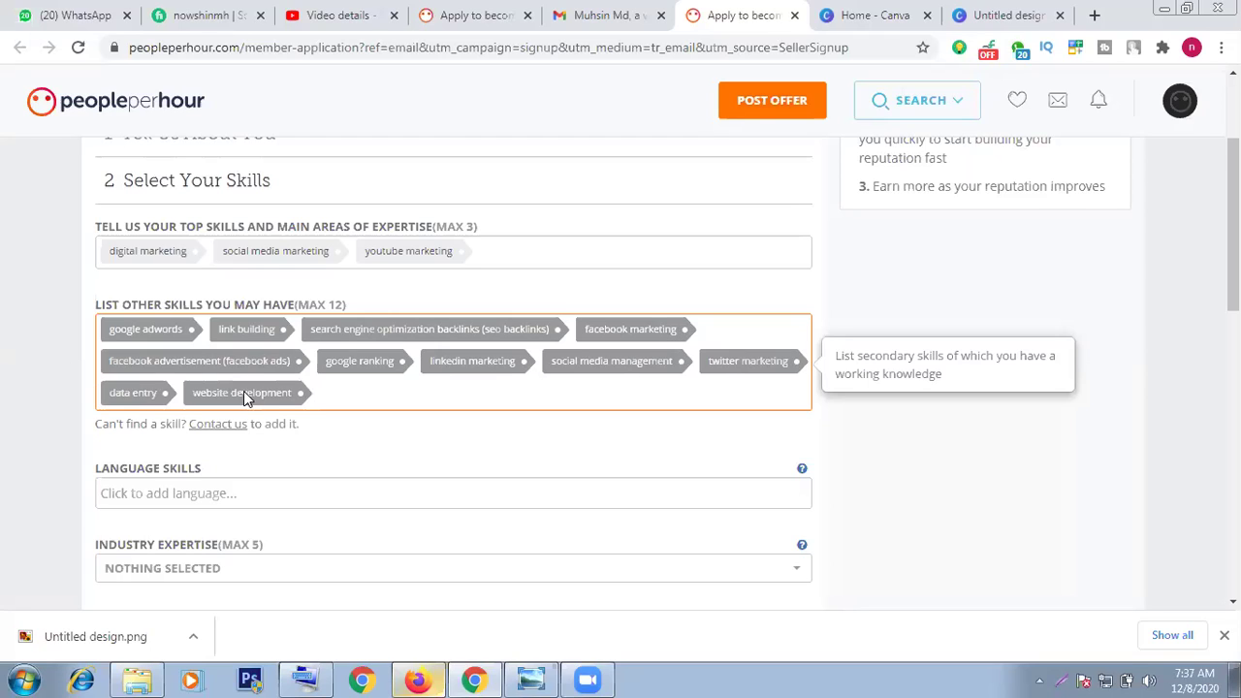
# - Remove twitter marketing and add seo keyword research instead
pyautogui.click(797, 360)
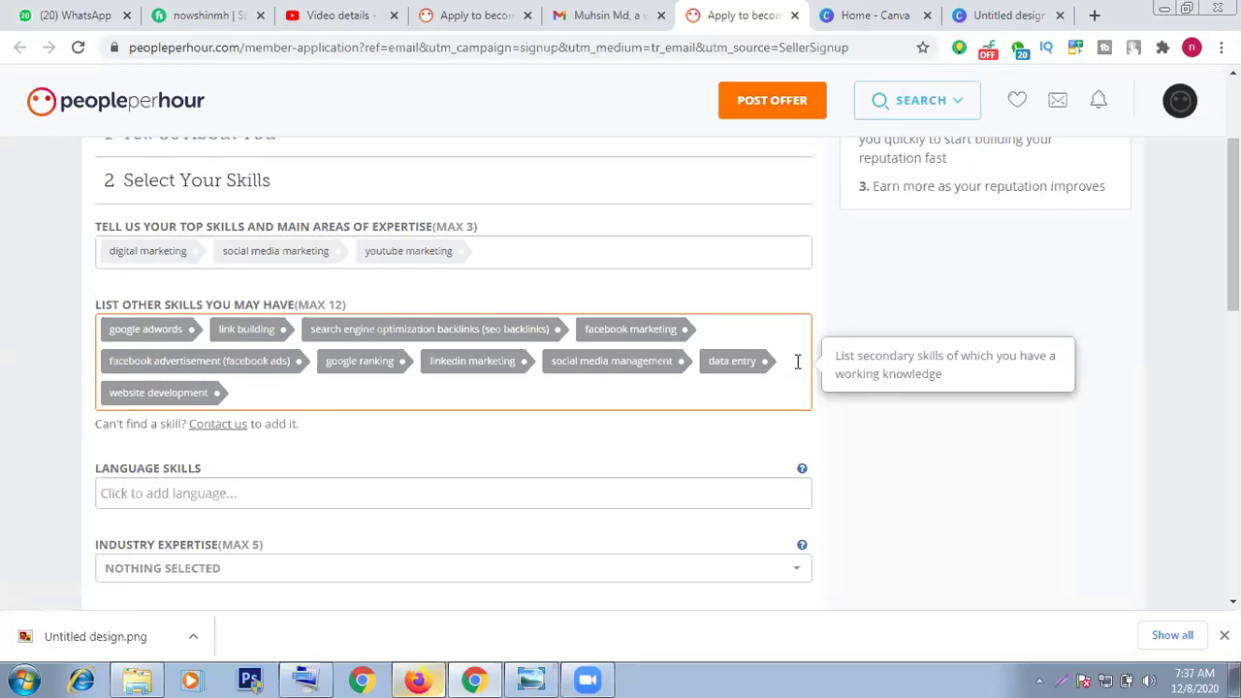
pyautogui.click(336, 392)
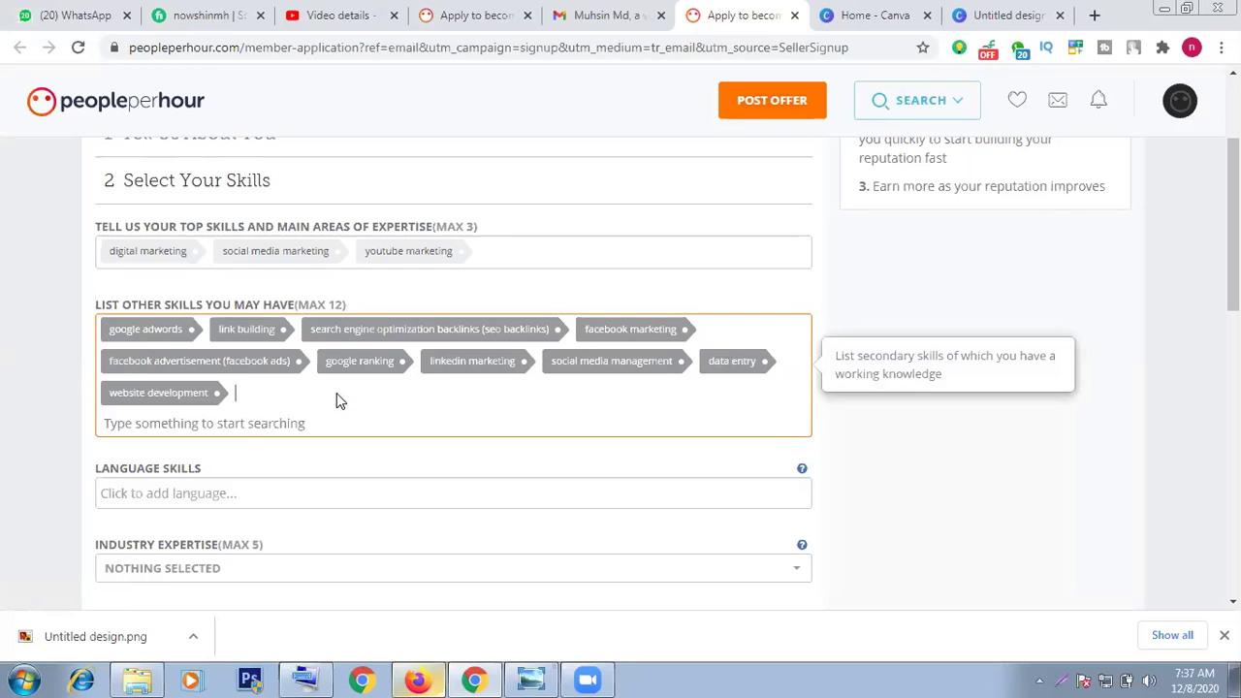
pyautogui.write('ke')
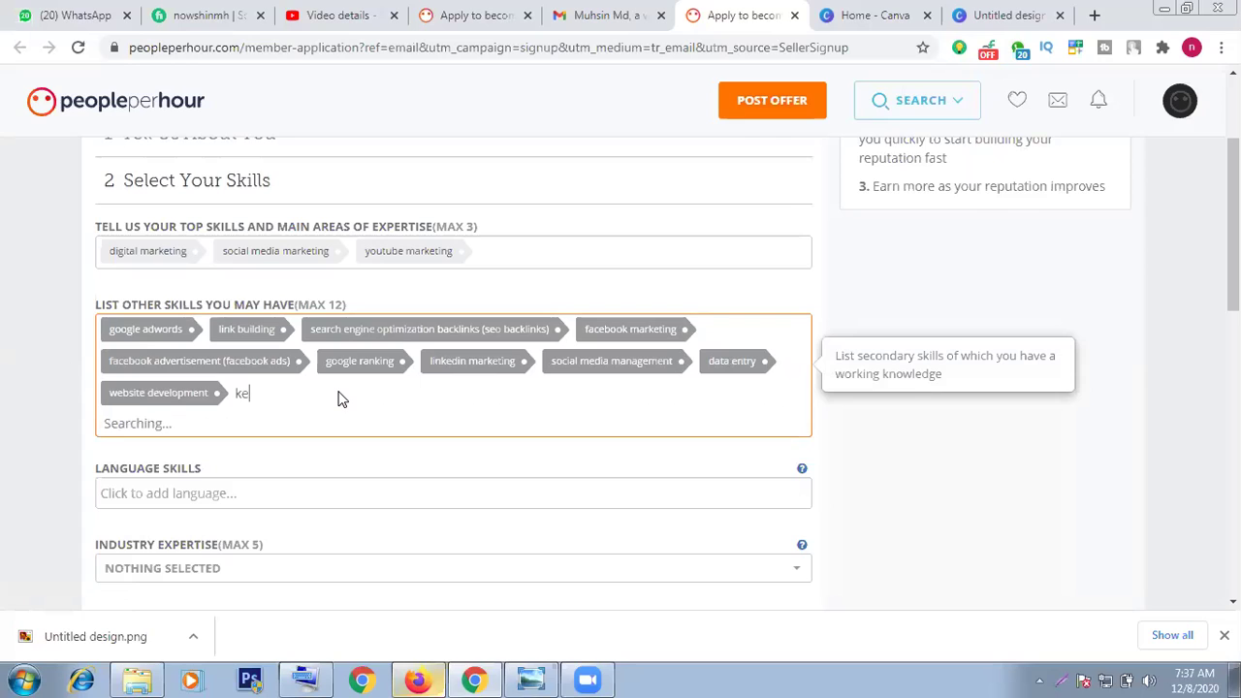
pyautogui.write('yword')
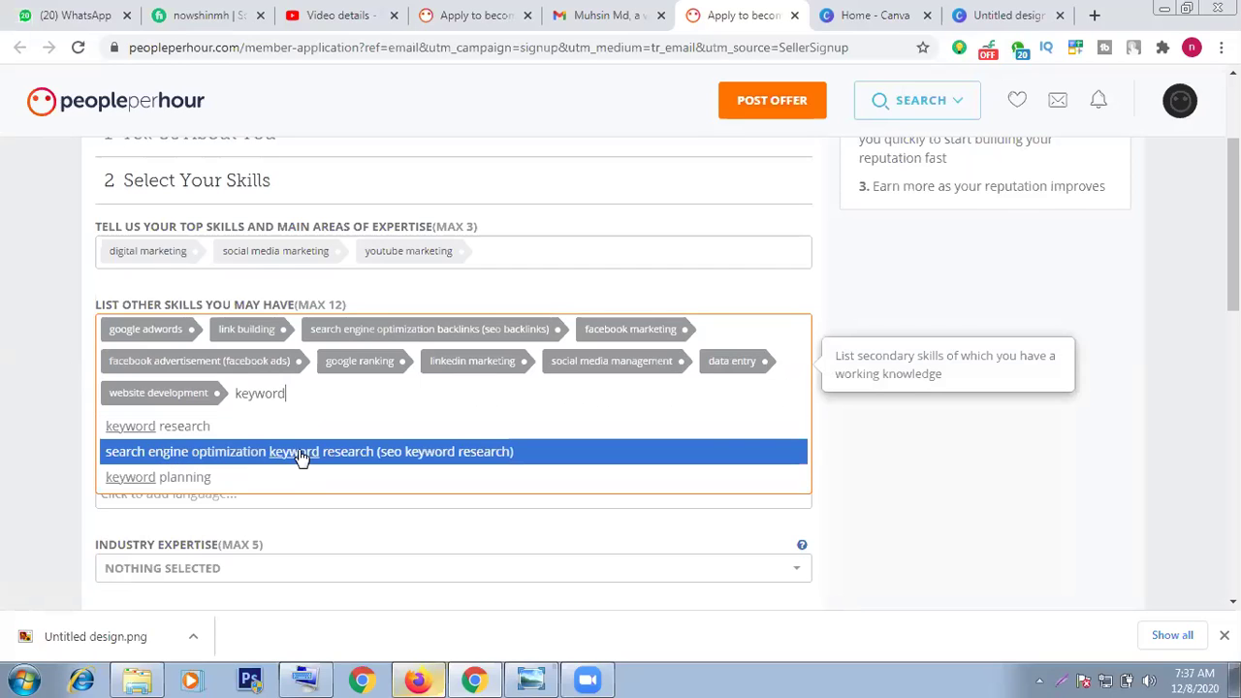
pyautogui.click(424, 454)
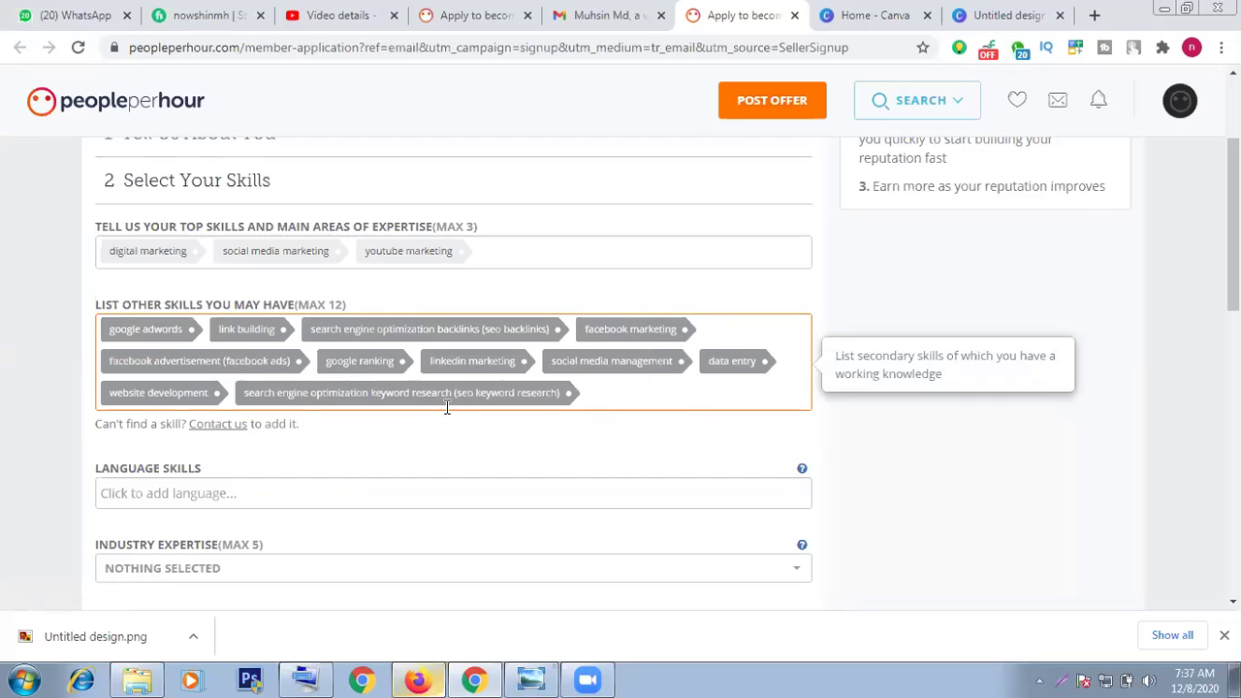
# - Add English, French, Spanish and Hebrew to the language skills field
pyautogui.click(178, 490)
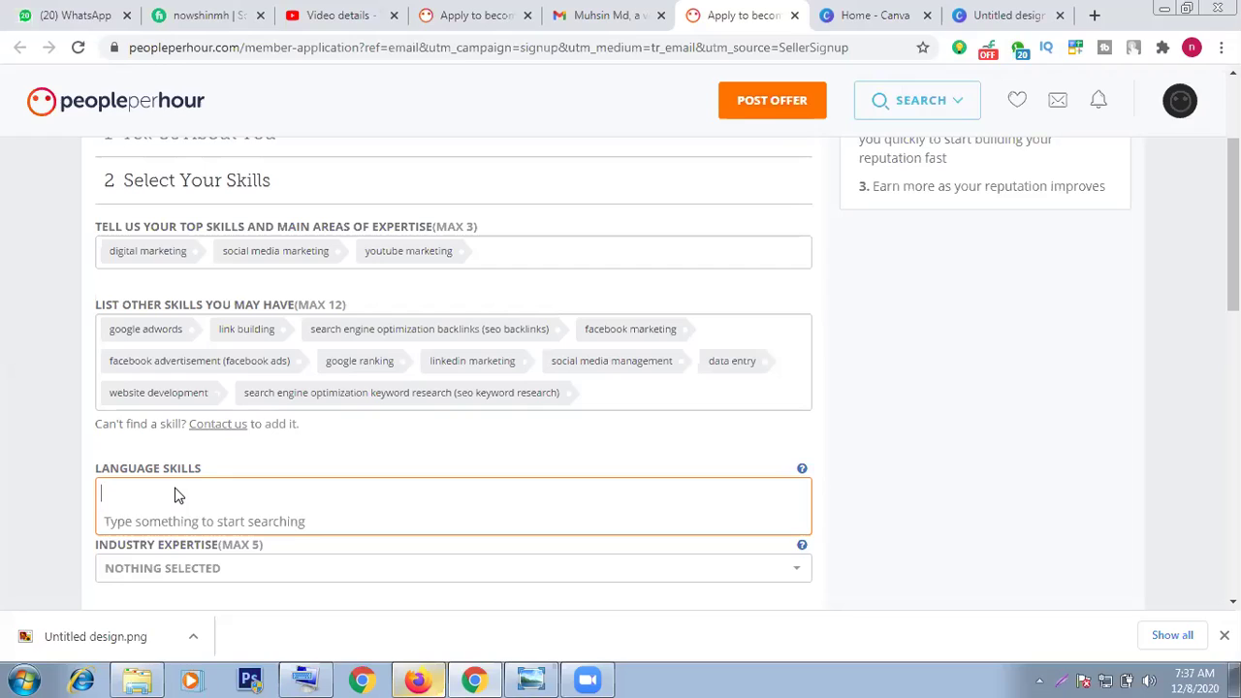
pyautogui.write('english')
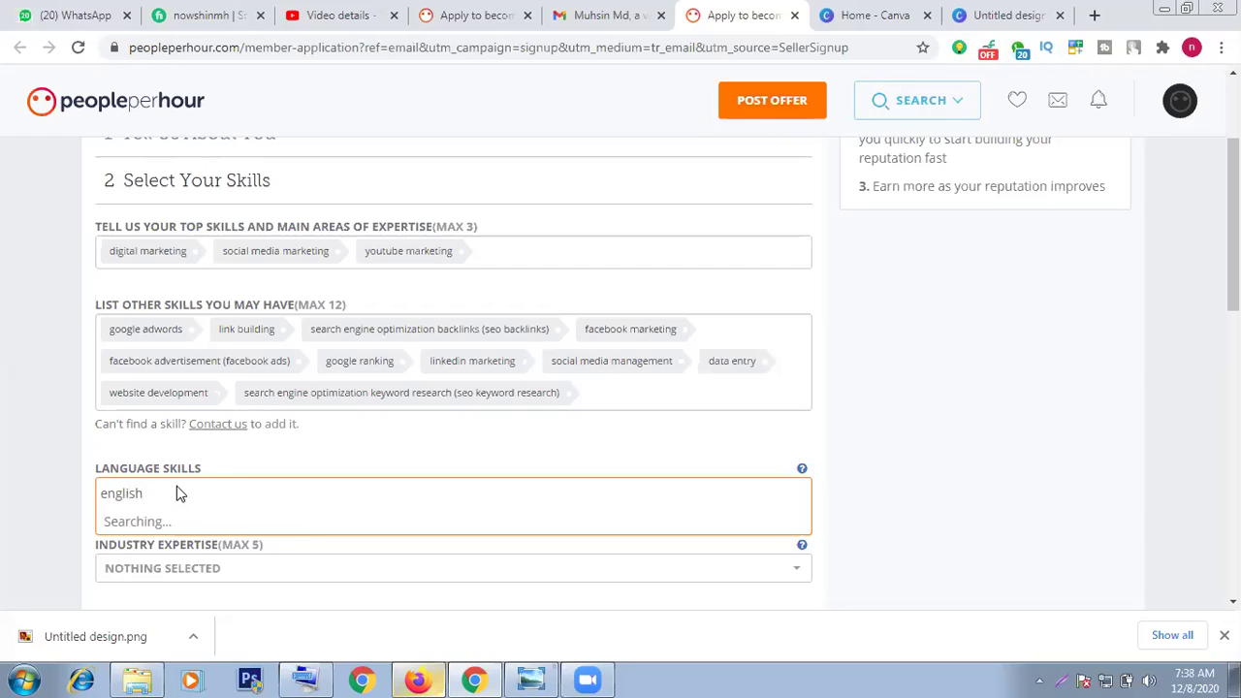
pyautogui.click(150, 529)
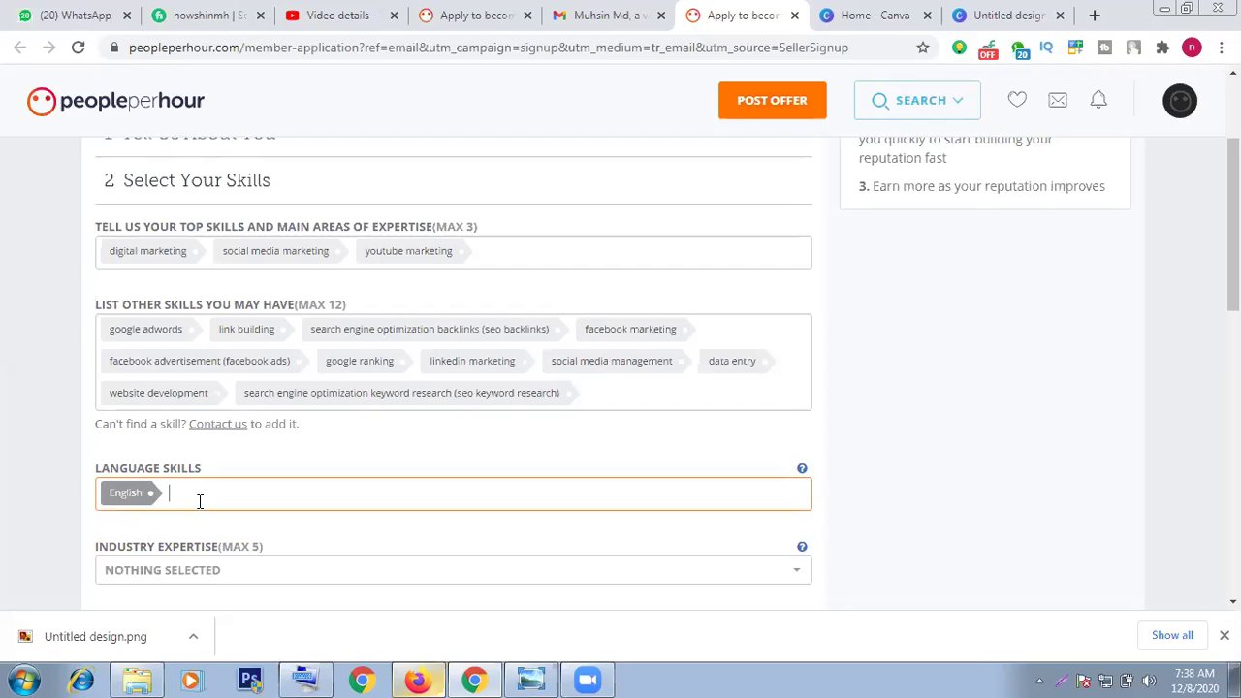
pyautogui.write('fr')
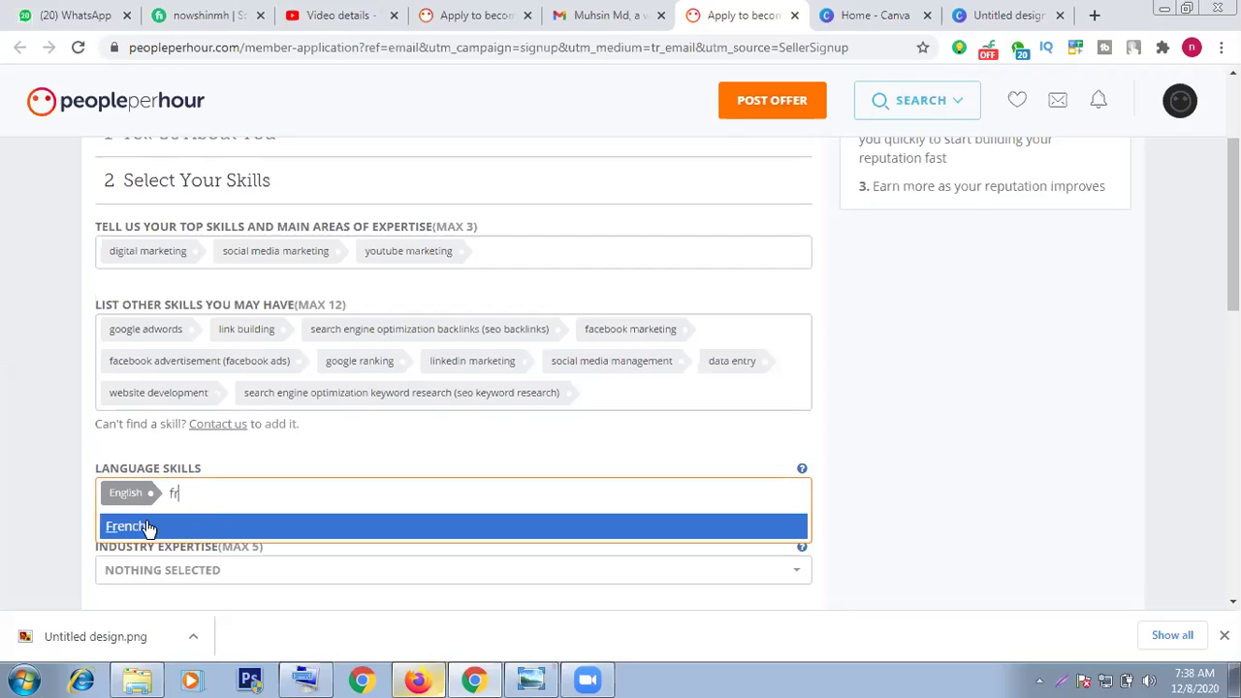
pyautogui.click(140, 527)
pyautogui.write('sp')
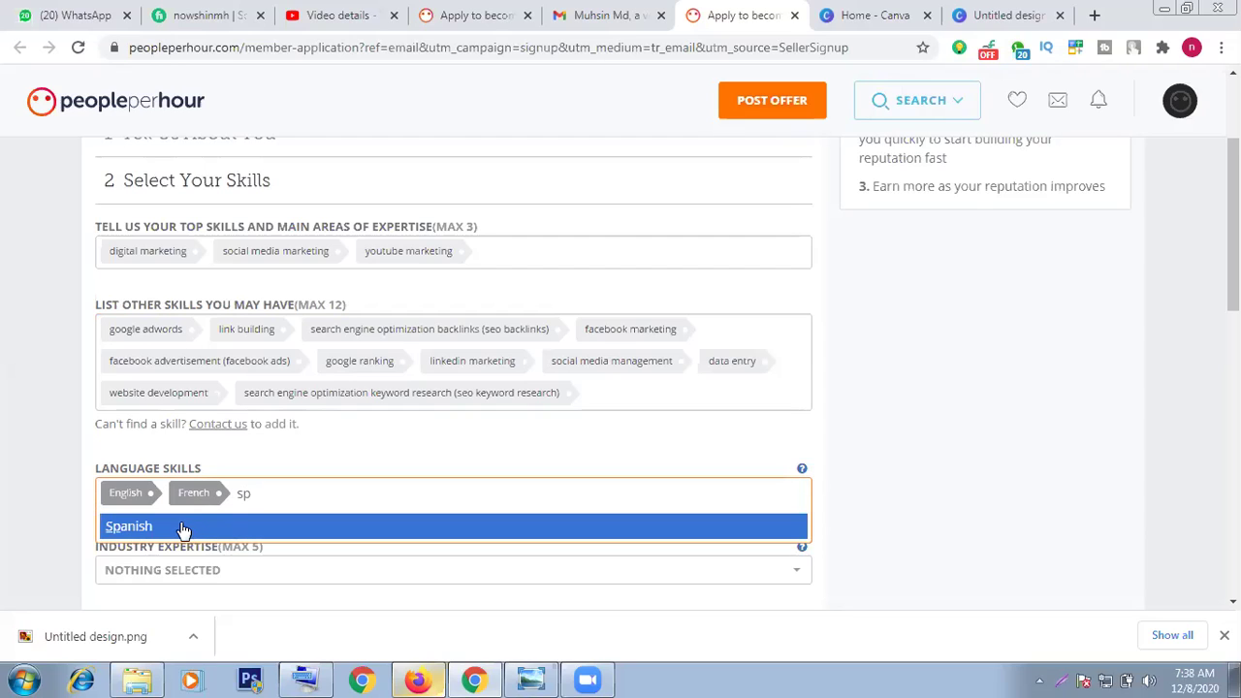
pyautogui.click(184, 527)
pyautogui.write('hyb')
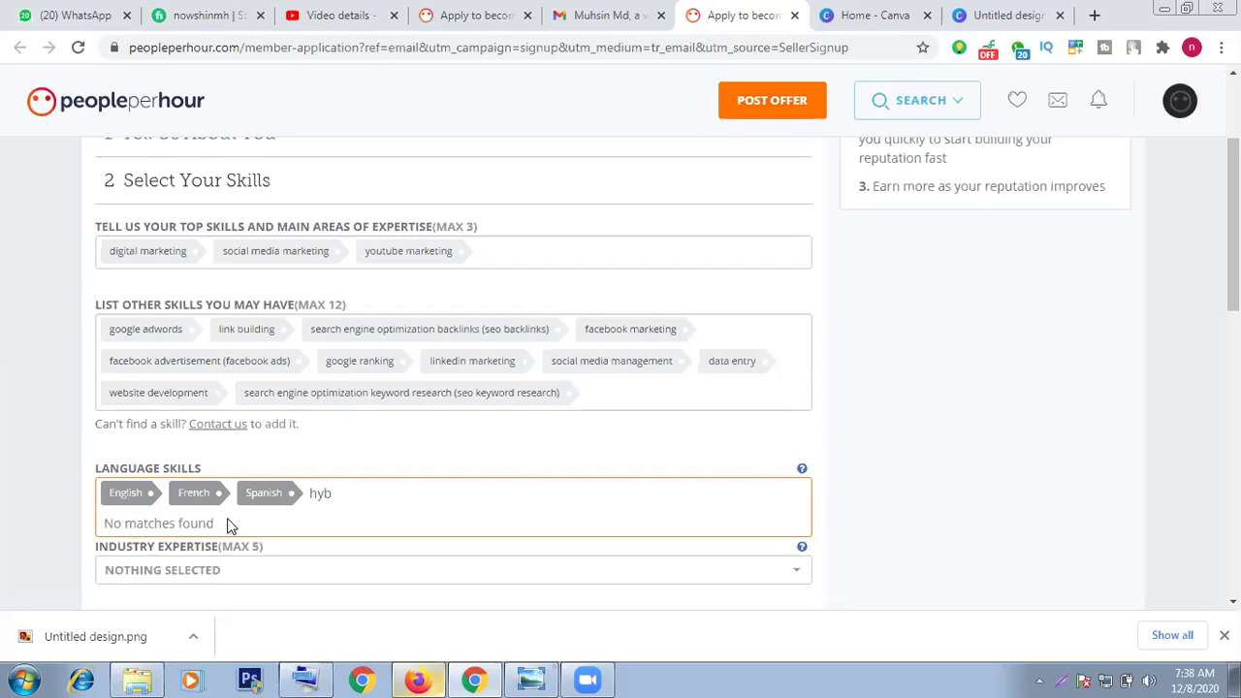
pyautogui.press('BackSpace')
pyautogui.press('BackSpace')
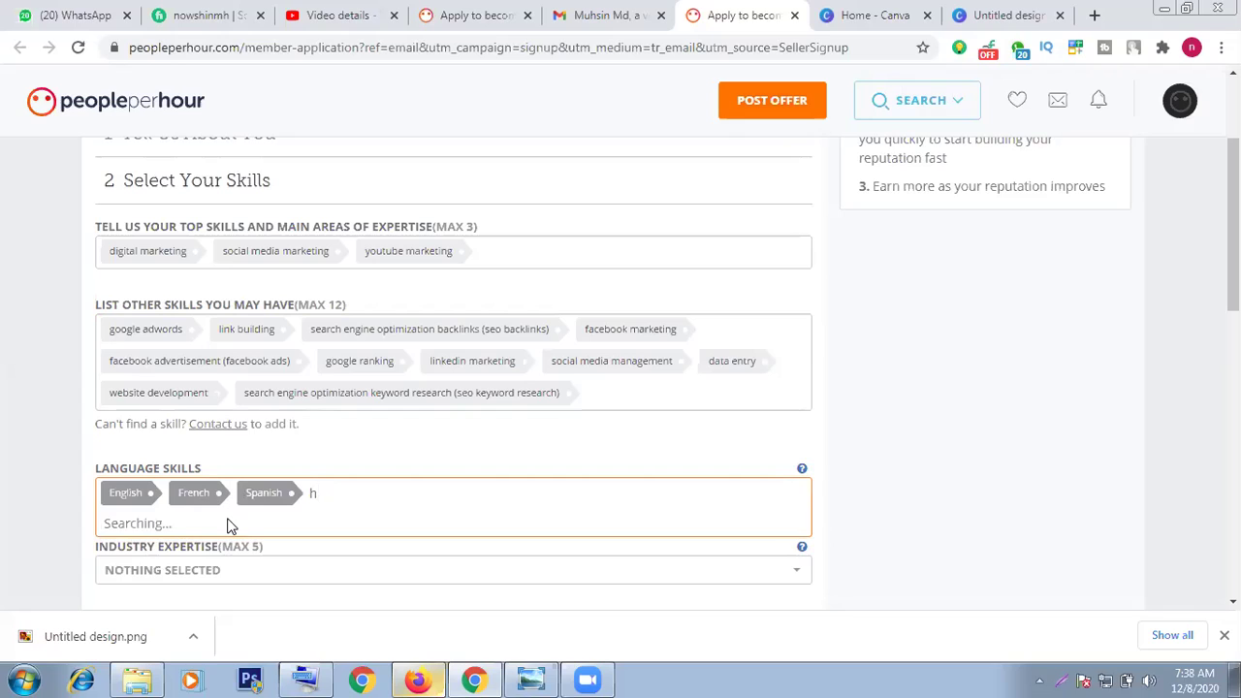
pyautogui.write('eb')
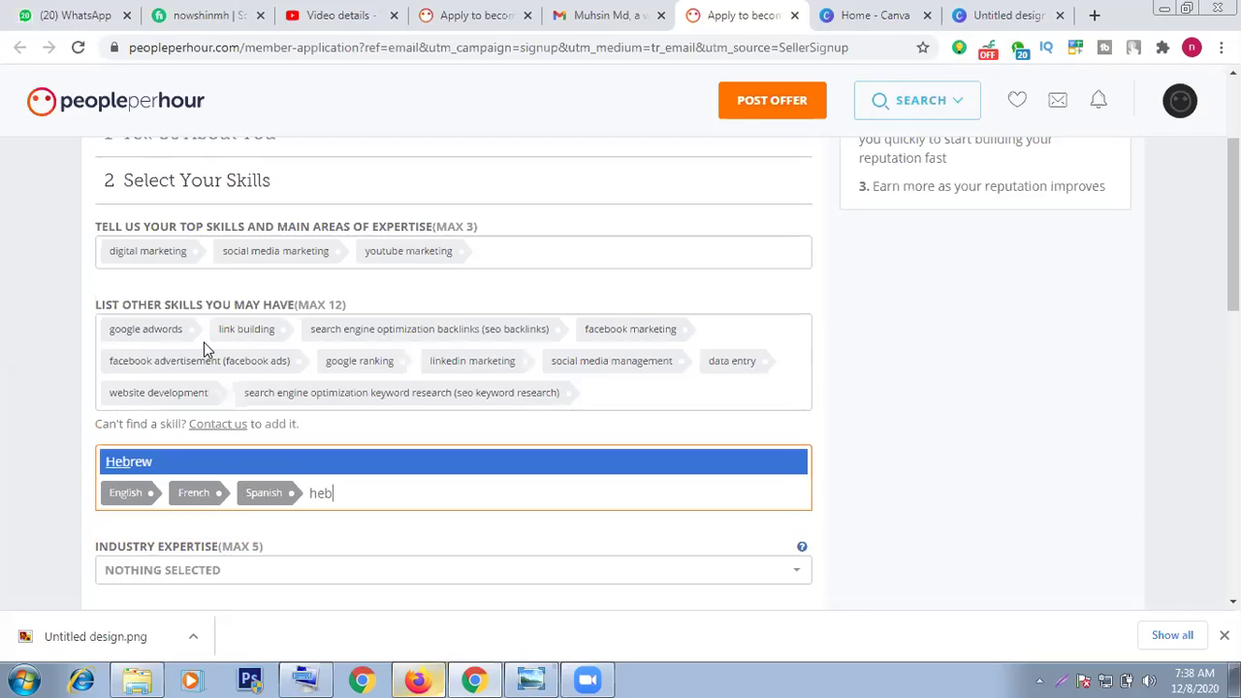
pyautogui.click(129, 464)
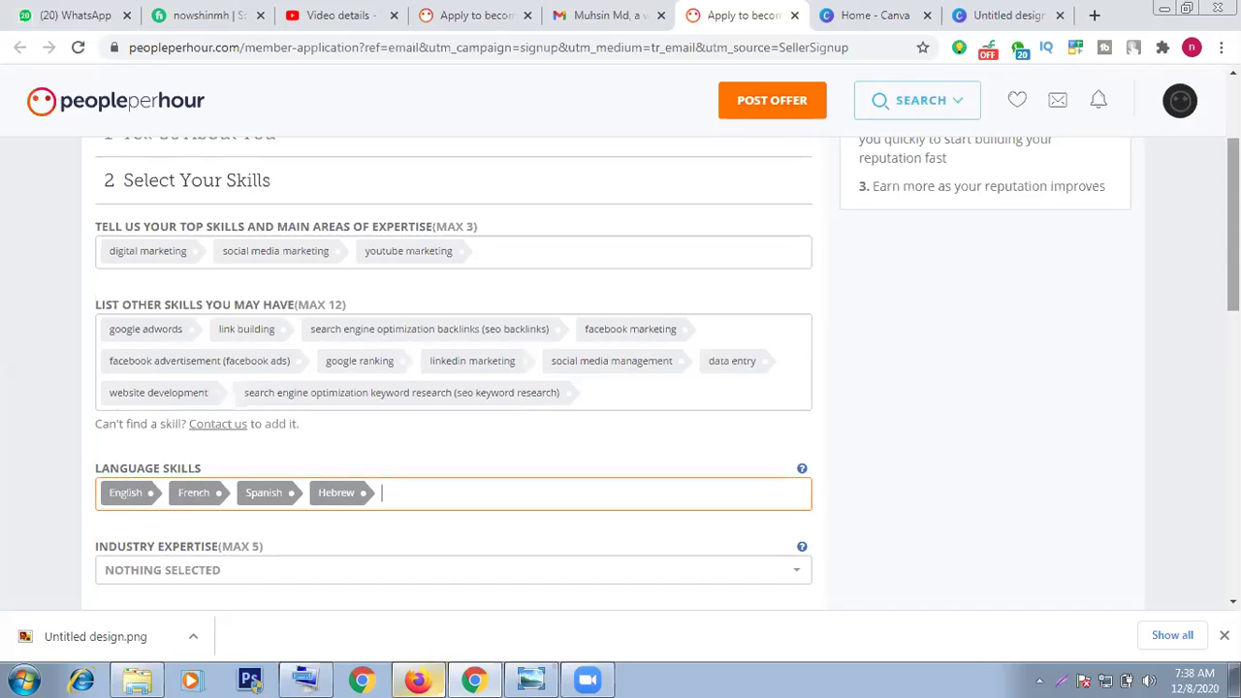
pyautogui.scroll(-2, 621, 368)
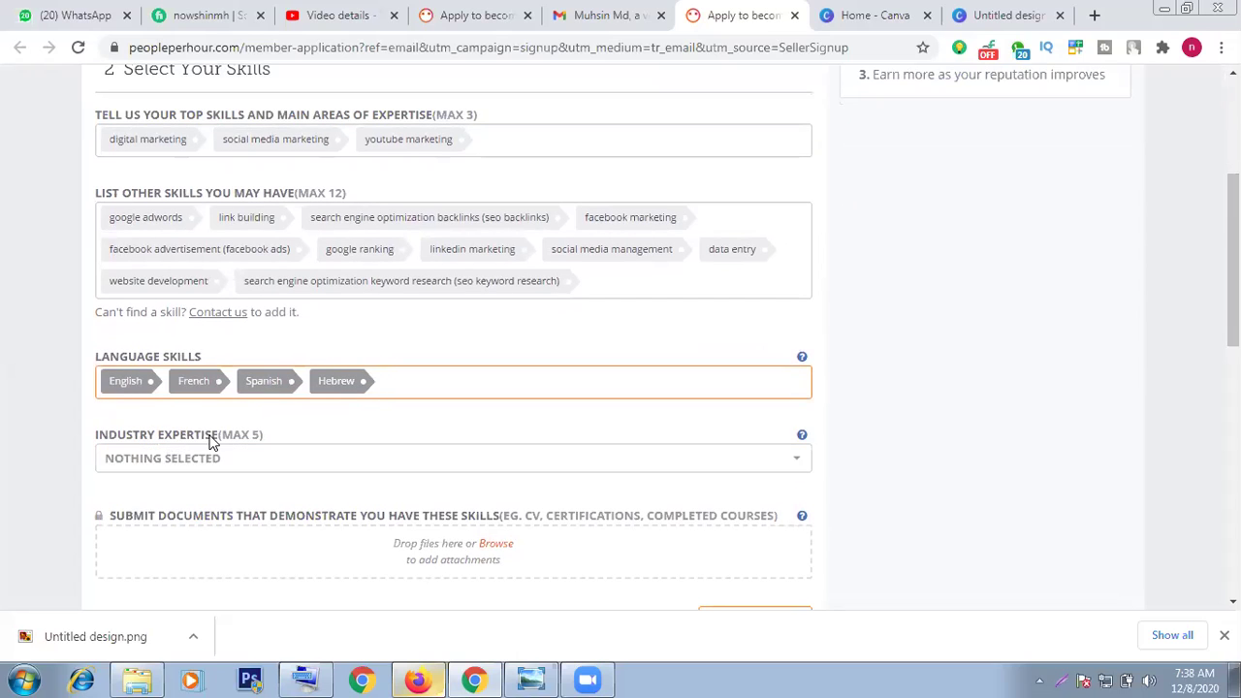
# - Select Advertising as the first industry expertise
pyautogui.click(243, 462)
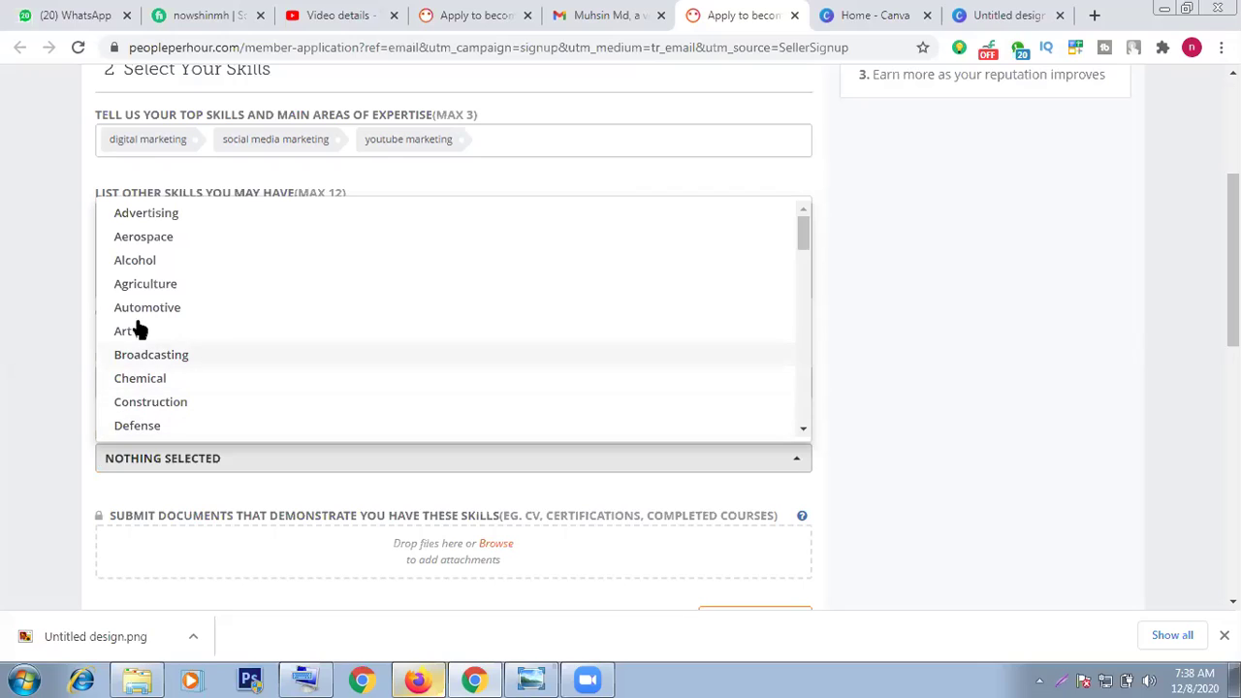
pyautogui.click(172, 215)
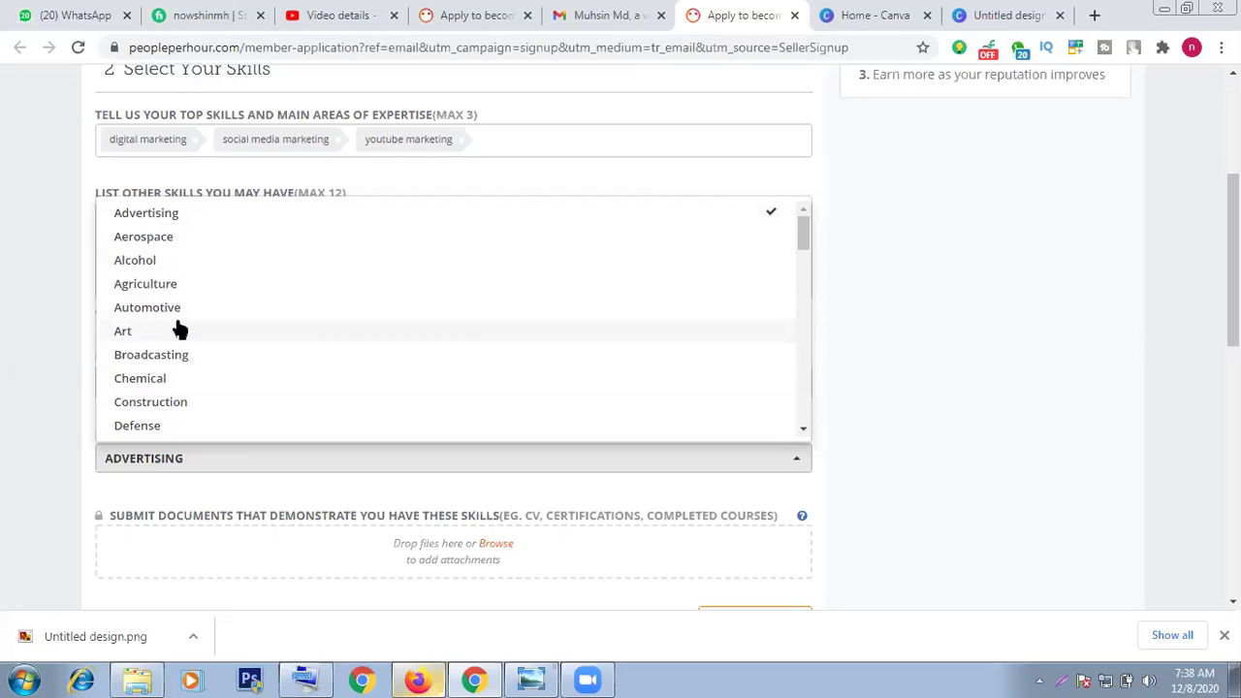
pyautogui.click(998, 342)
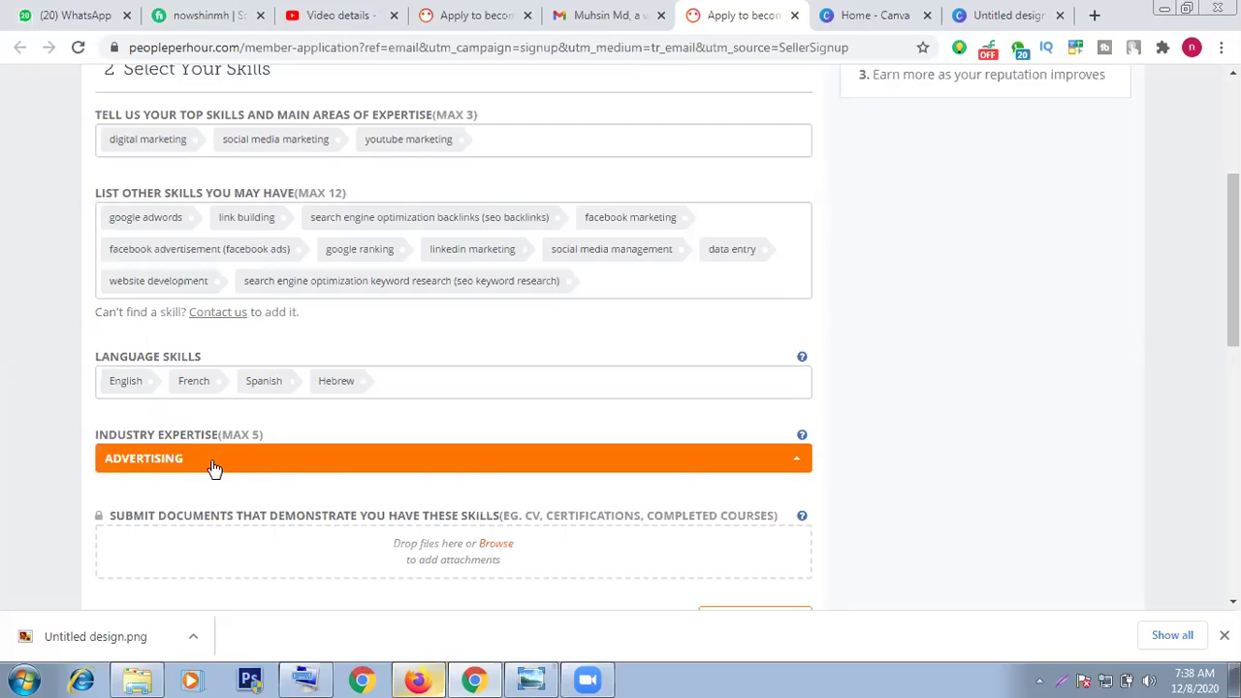
# - Add Entertainment, Education, Marketing and Media to the industries, then scroll to Continue
pyautogui.click(291, 459)
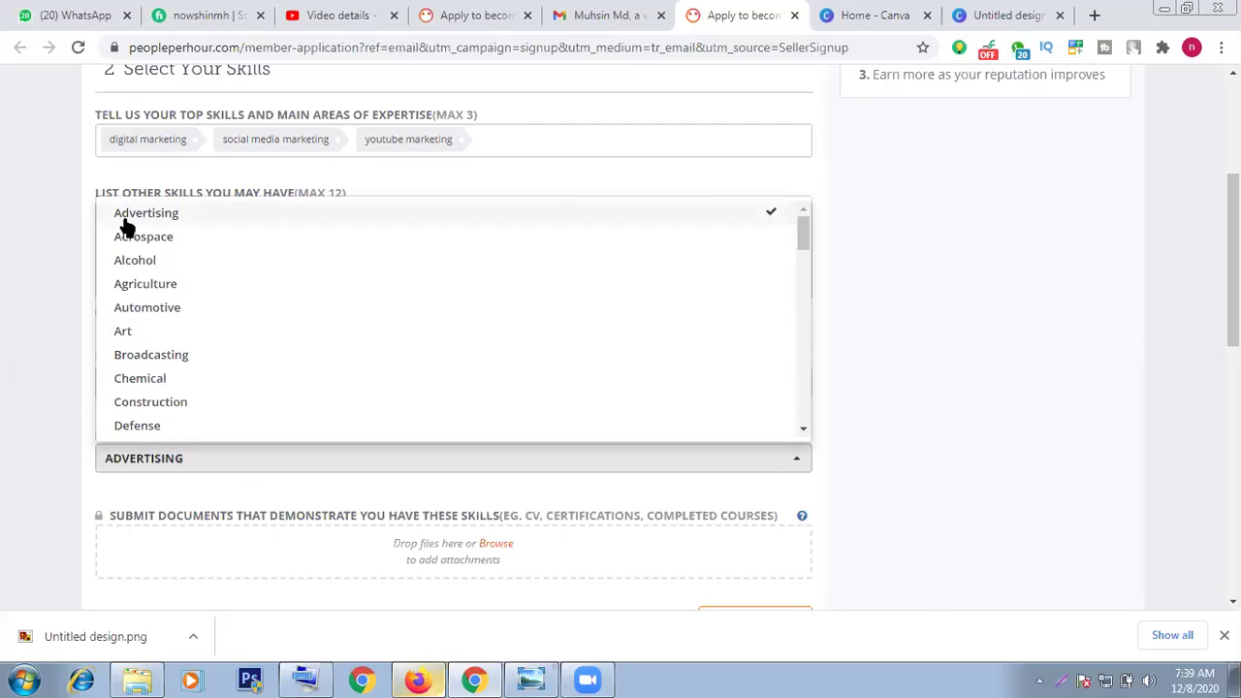
pyautogui.moveTo(805, 235); pyautogui.dragTo(810, 264)
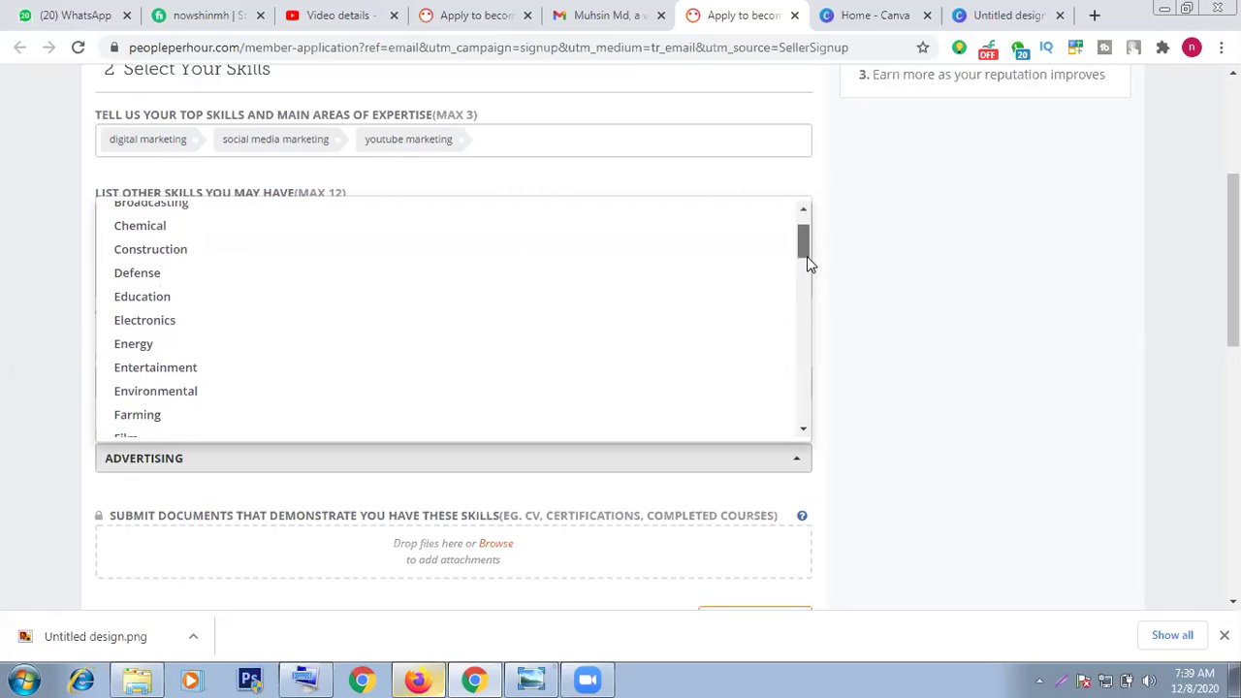
pyautogui.click(170, 375)
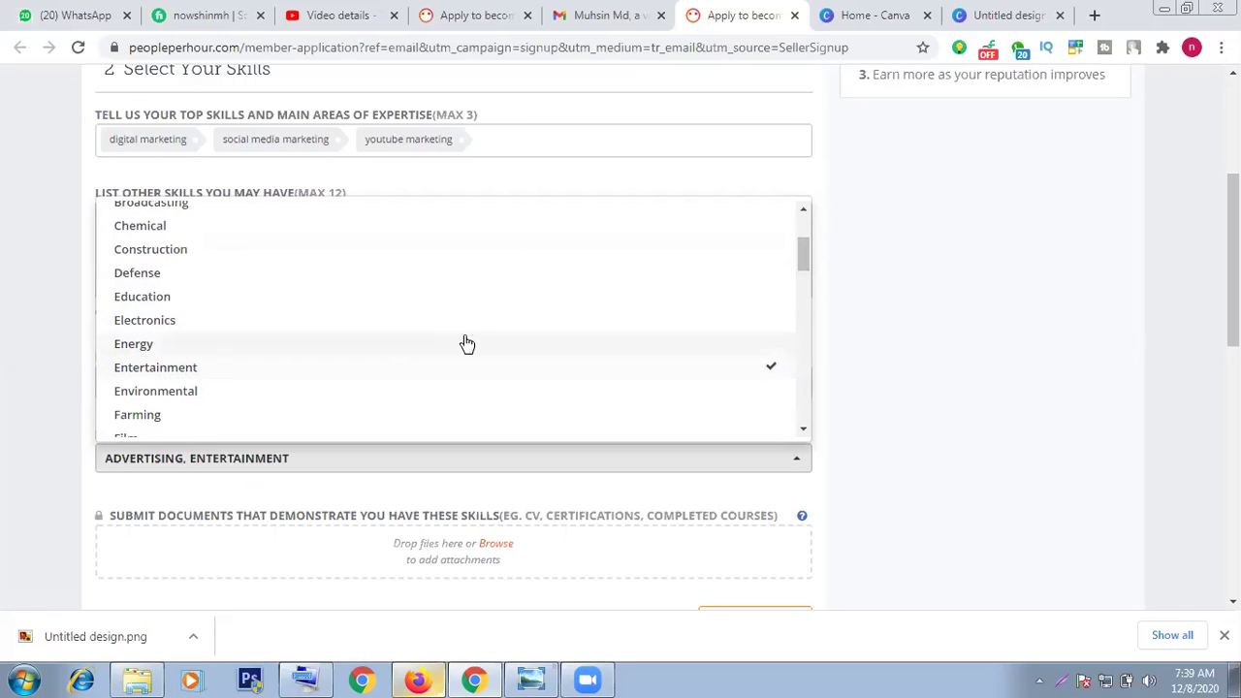
pyautogui.click(167, 299)
pyautogui.moveTo(805, 251); pyautogui.dragTo(819, 321)
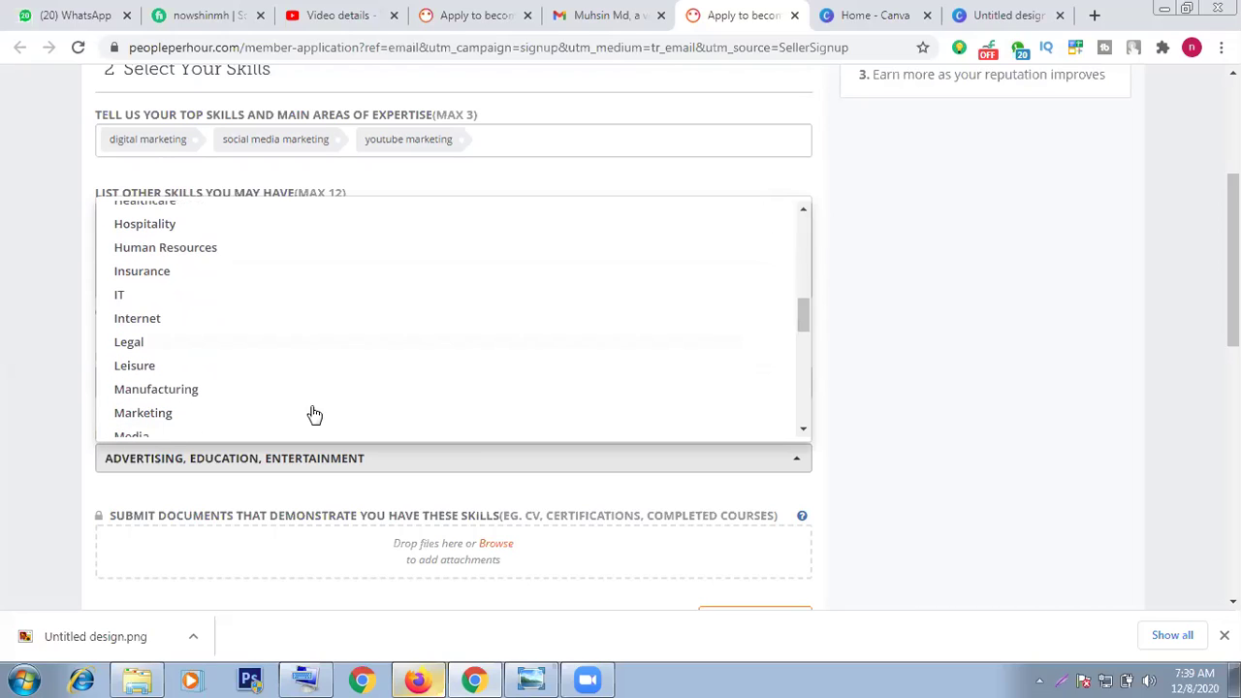
pyautogui.click(126, 415)
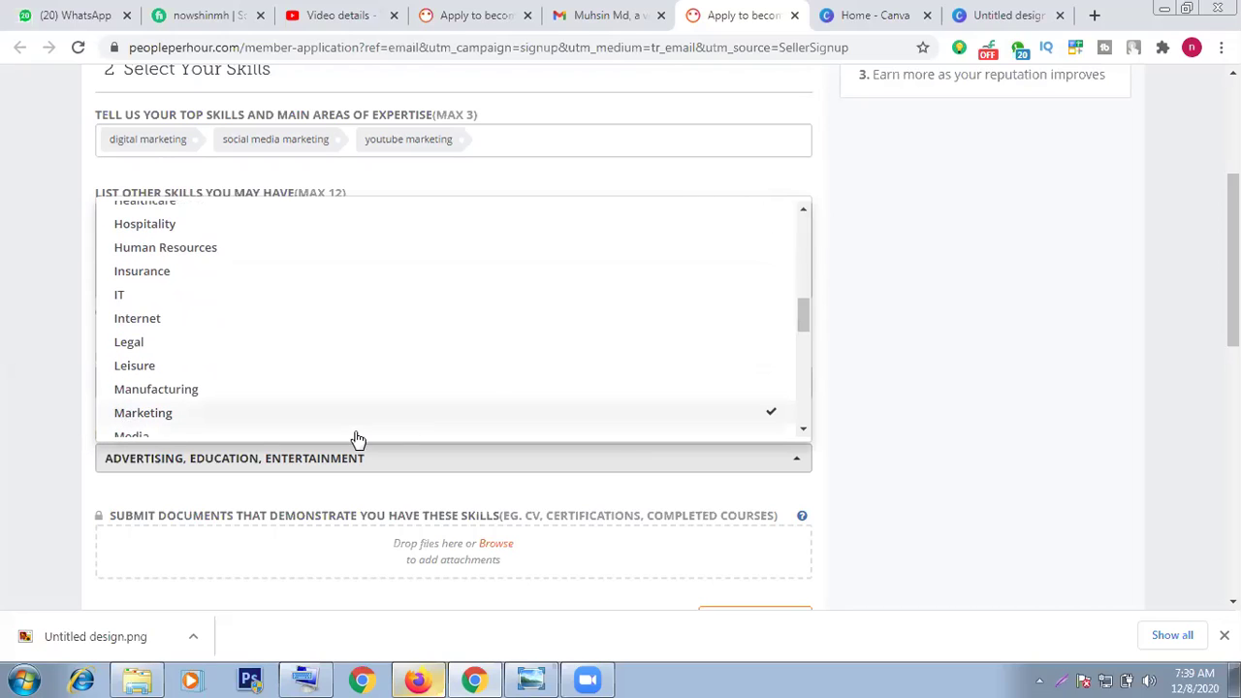
pyautogui.moveTo(804, 325)
pyautogui.mouseDown()
pyautogui.moveTo(808, 234)
pyautogui.moveTo(811, 341)
pyautogui.mouseUp()
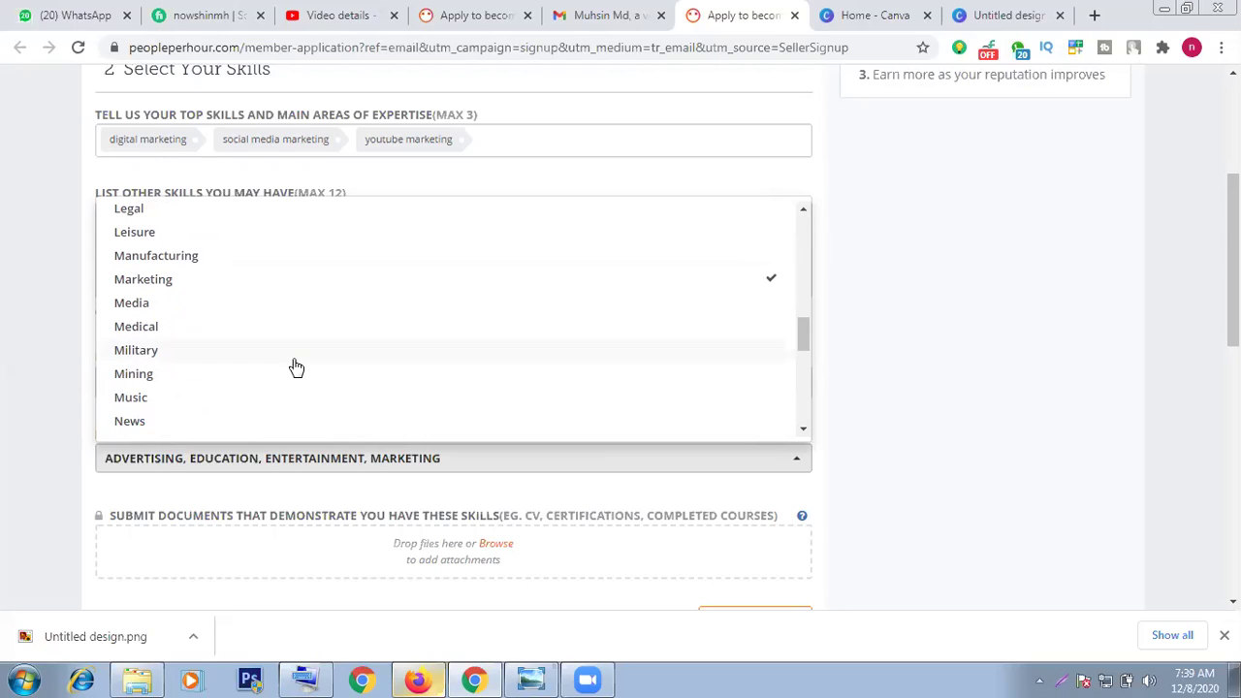
pyautogui.click(152, 307)
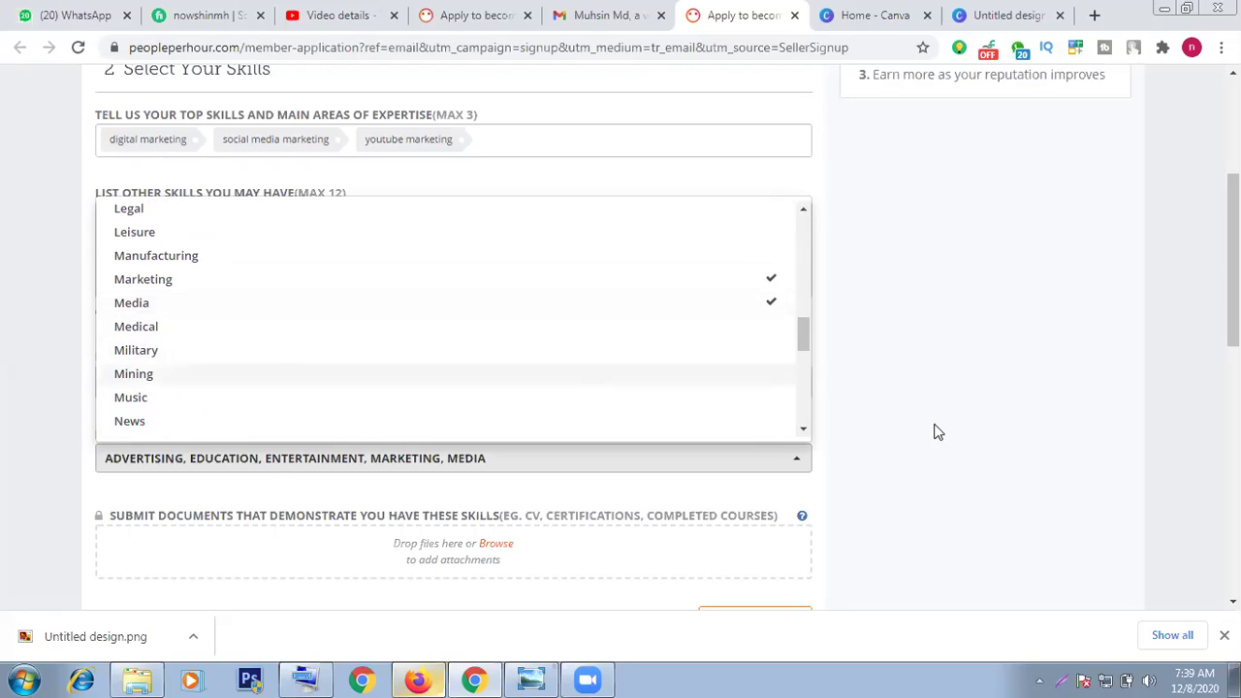
pyautogui.click(940, 431)
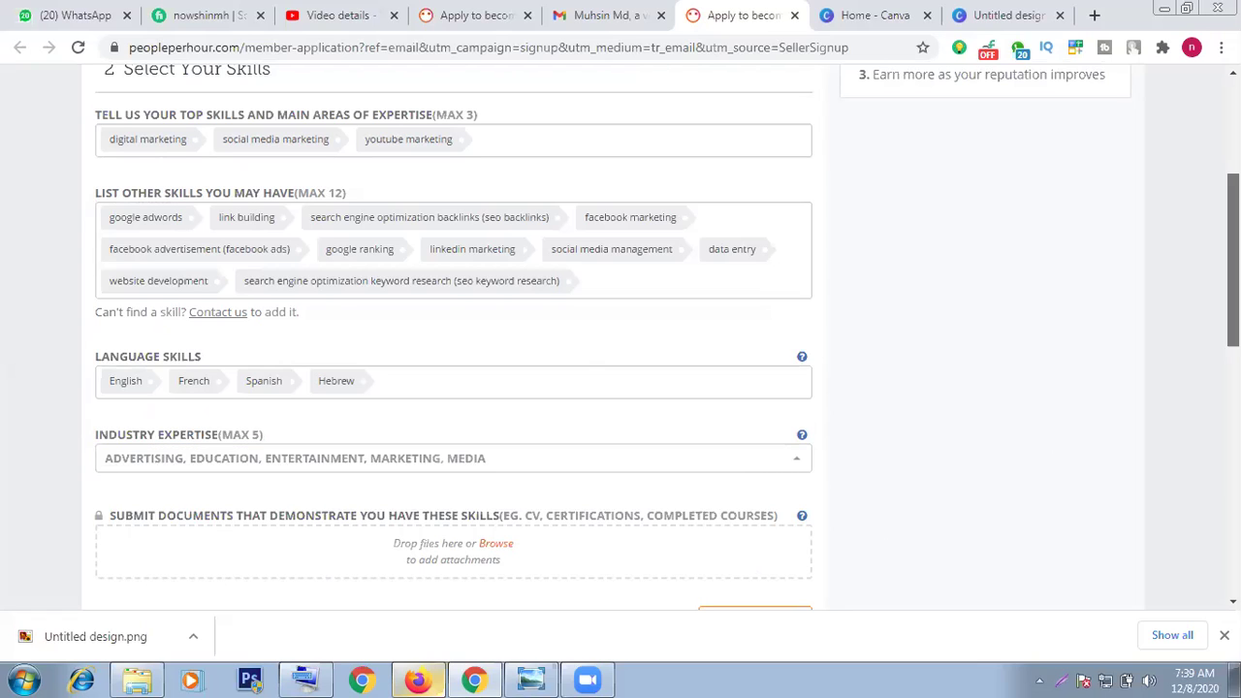
pyautogui.scroll(-2, 609, 528)
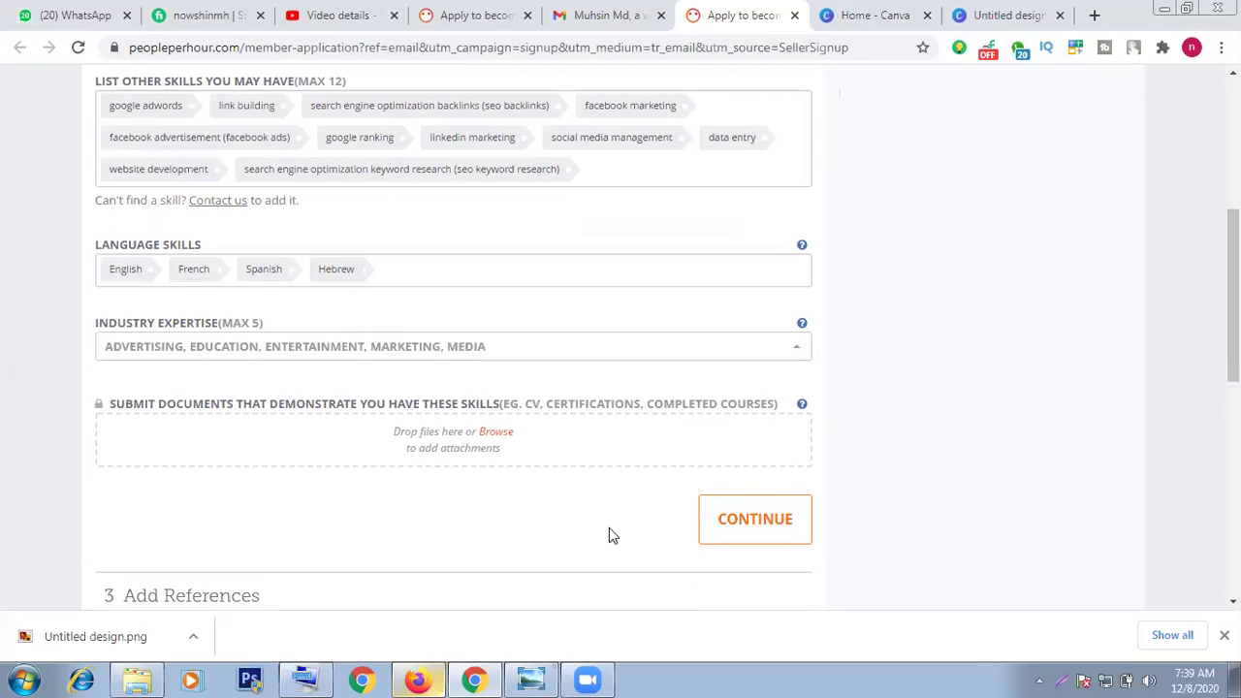
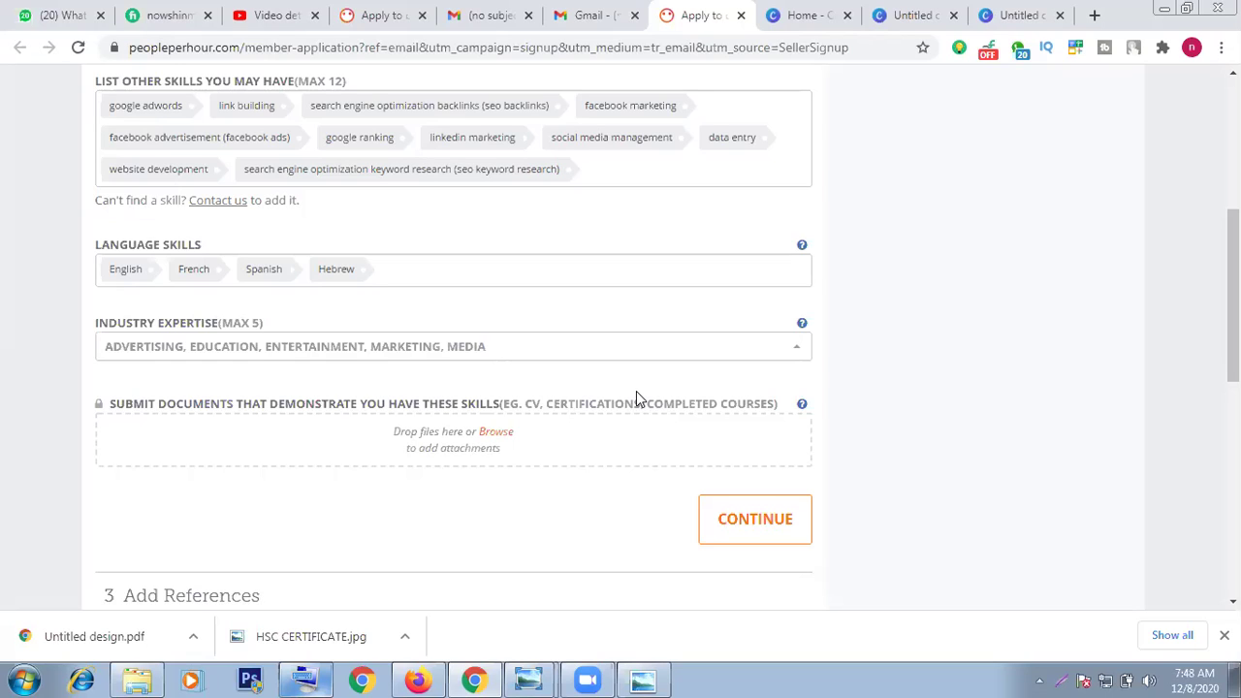
# - Start attaching the Untitled design file as a skill document, then cancel the file chooser
pyautogui.click(494, 432)
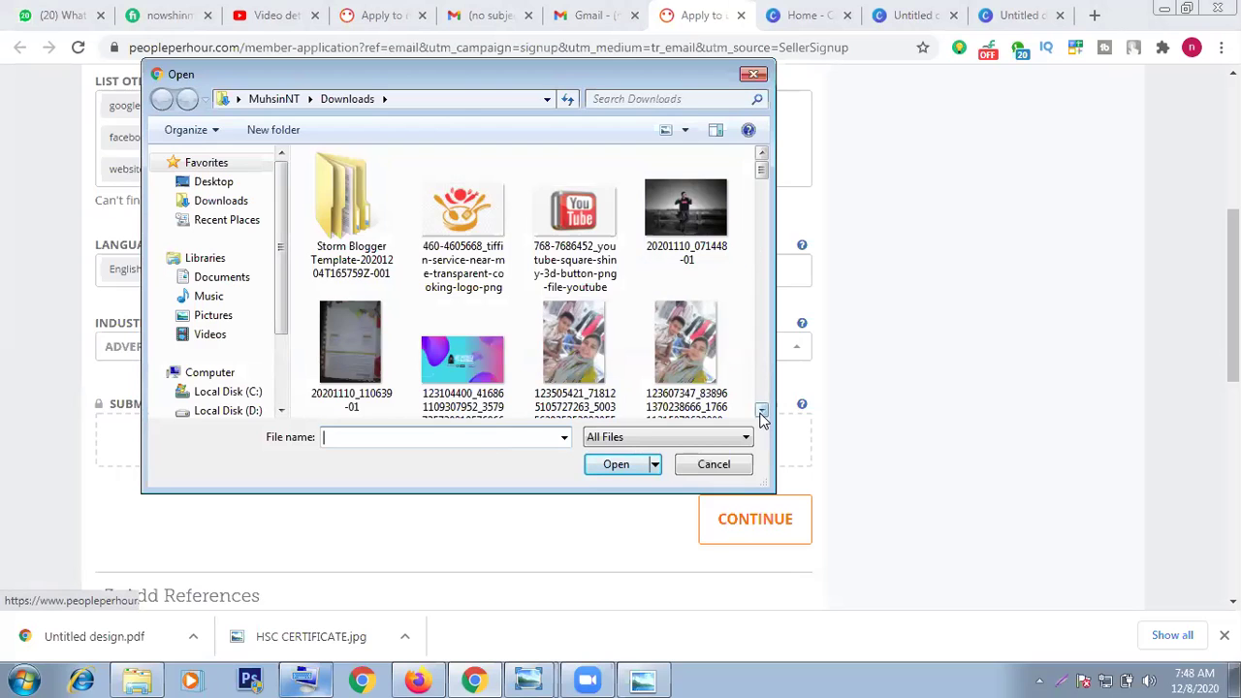
pyautogui.click(762, 411)
pyautogui.moveTo(763, 415); pyautogui.dragTo(763, 415)
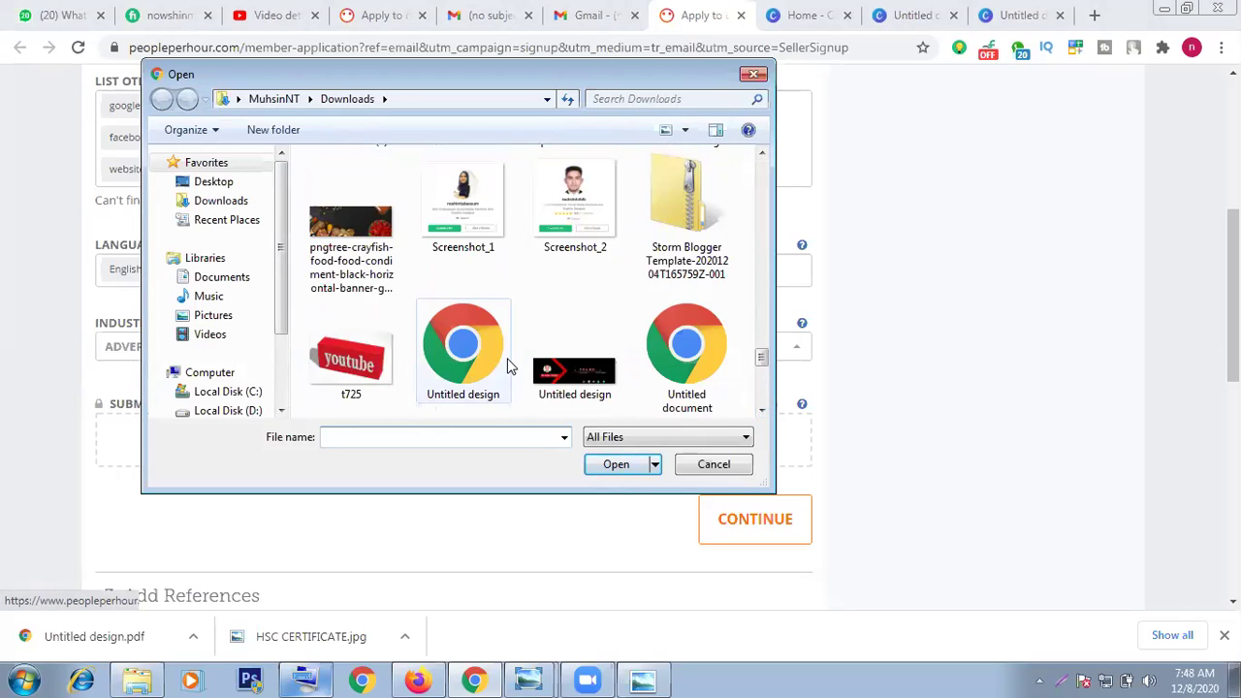
pyautogui.click(475, 346)
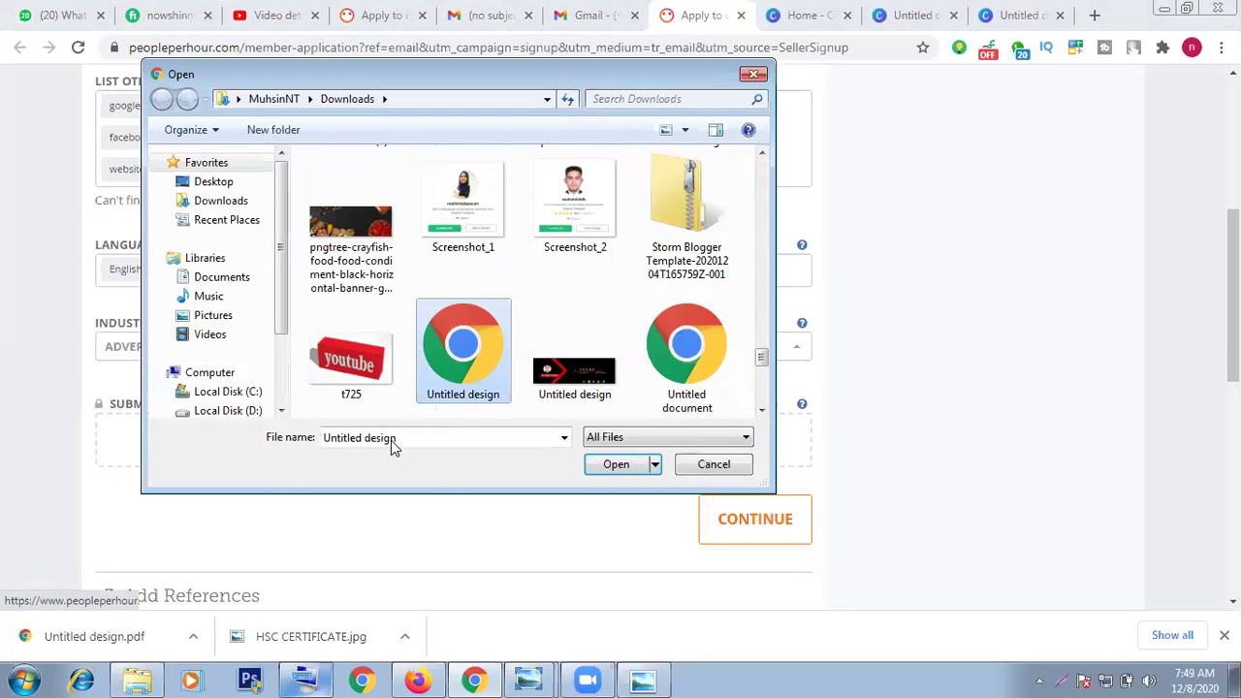
pyautogui.click(755, 75)
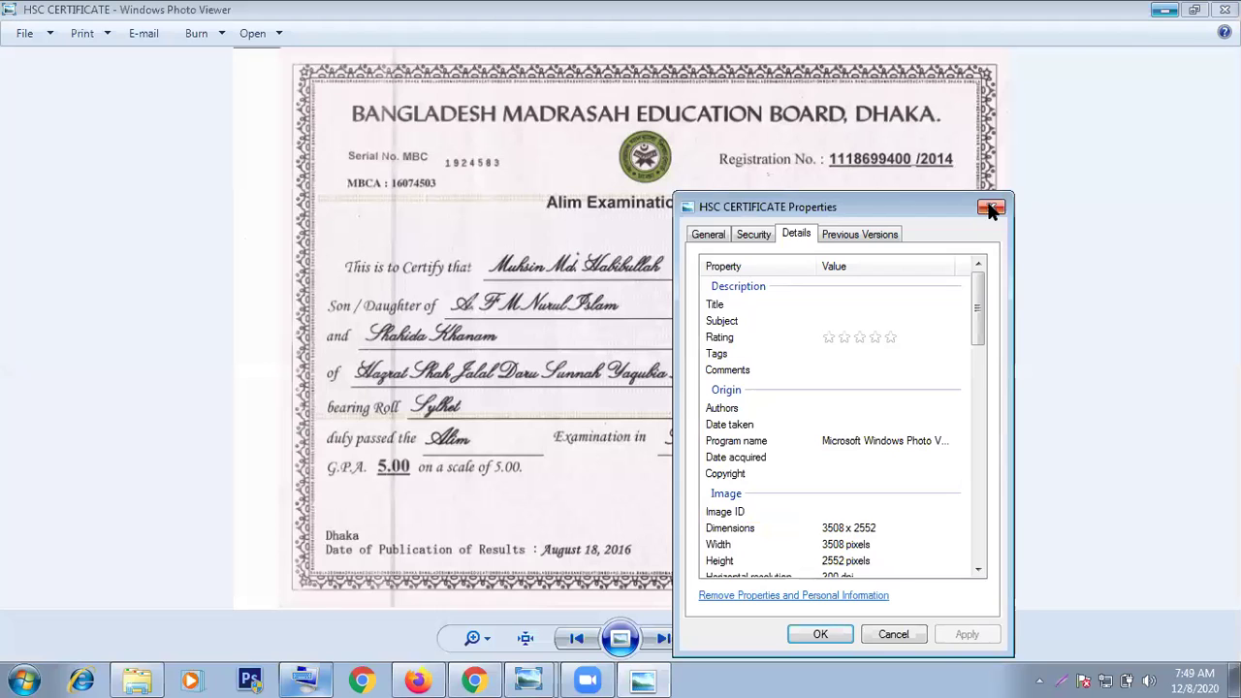
# - Close the certificate viewer and open Untitled design.pdf from Downloads in Chrome
pyautogui.click(991, 206)
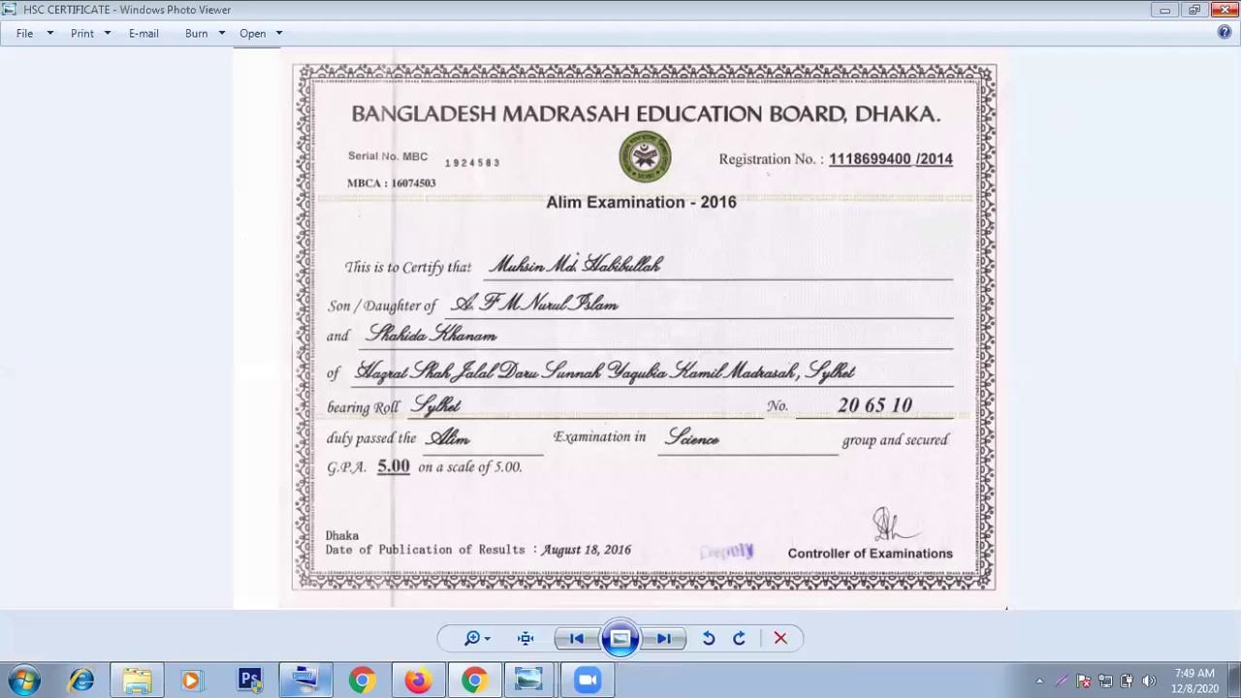
pyautogui.click(1225, 10)
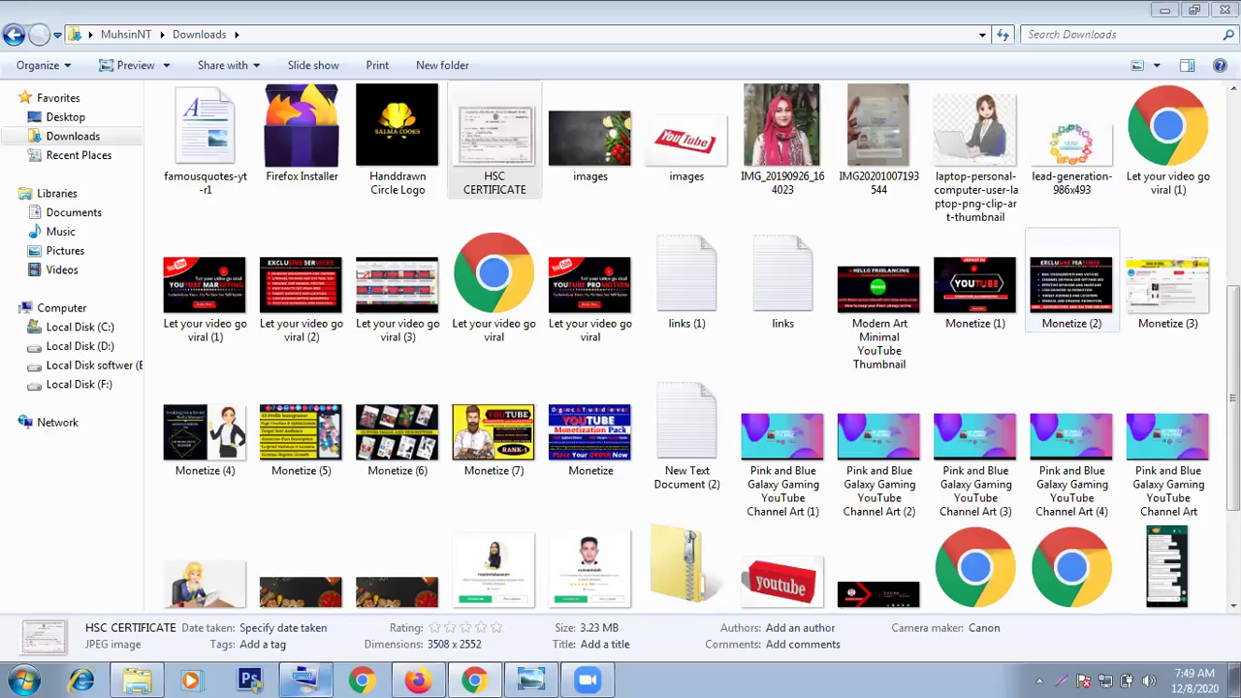
pyautogui.scroll(-4, 787, 471)
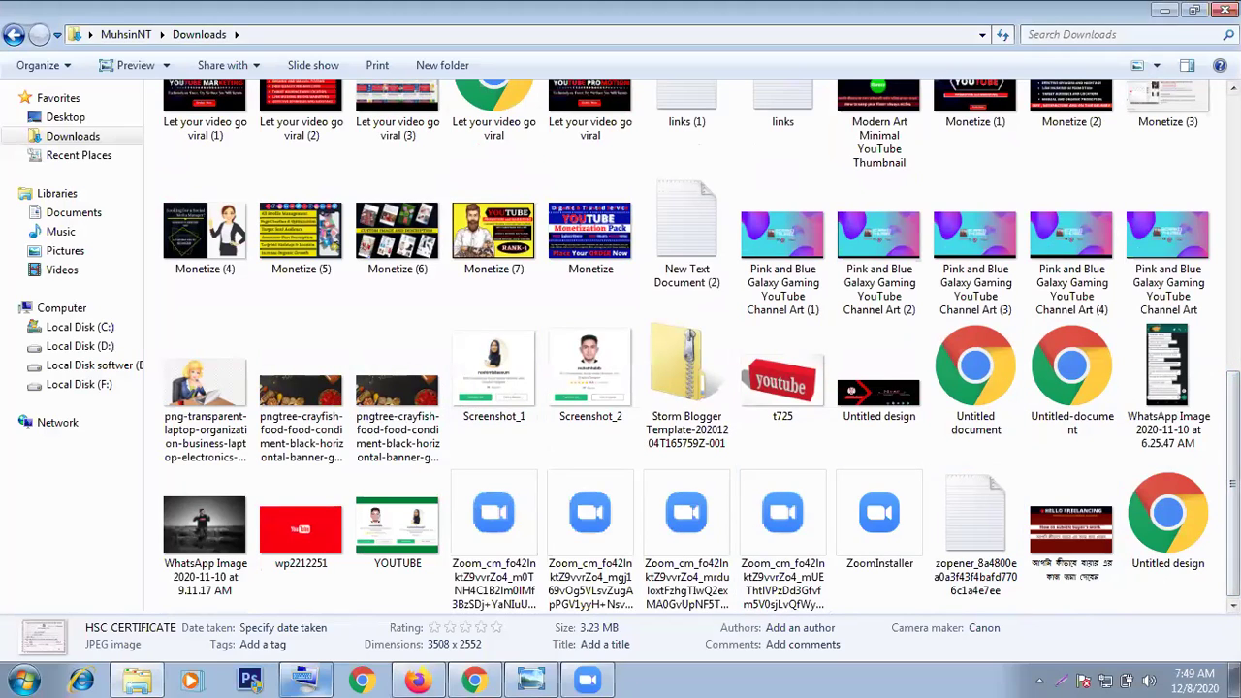
pyautogui.click(1169, 536)
pyautogui.doubleClick(1169, 537)
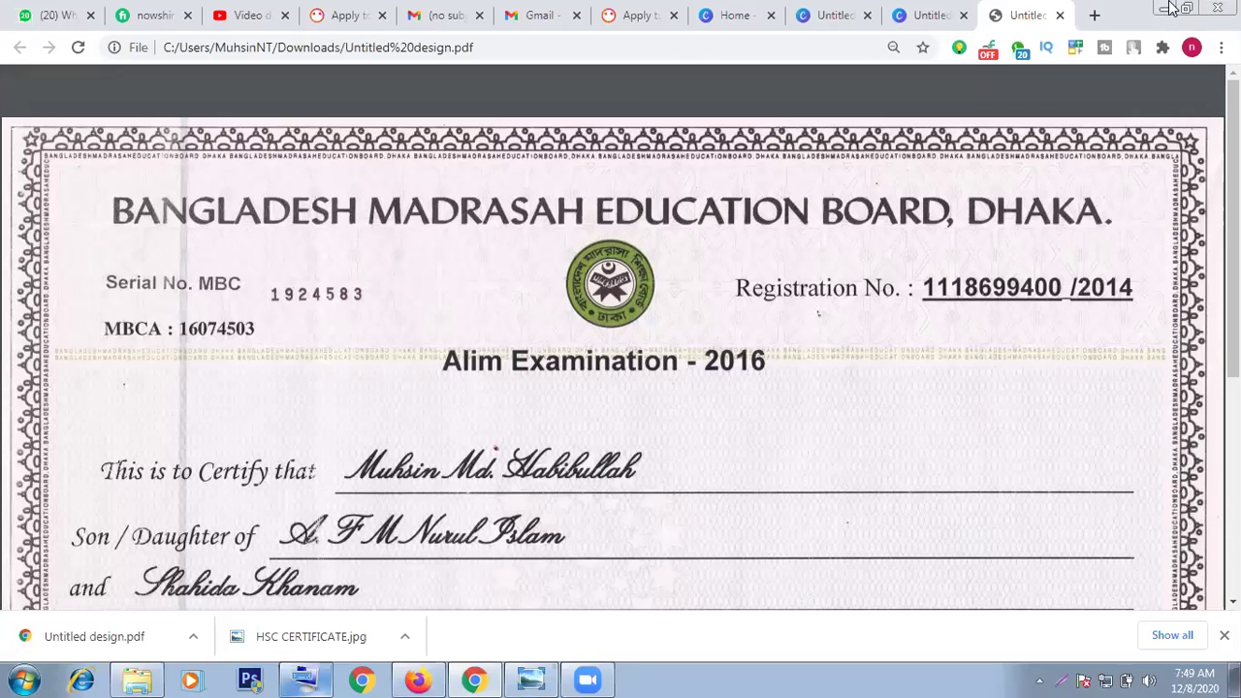
# - Rename Untitled design.pdf in Downloads to peopleperhour and bring Chrome back
pyautogui.click(1165, 8)
pyautogui.rightClick(1136, 514)
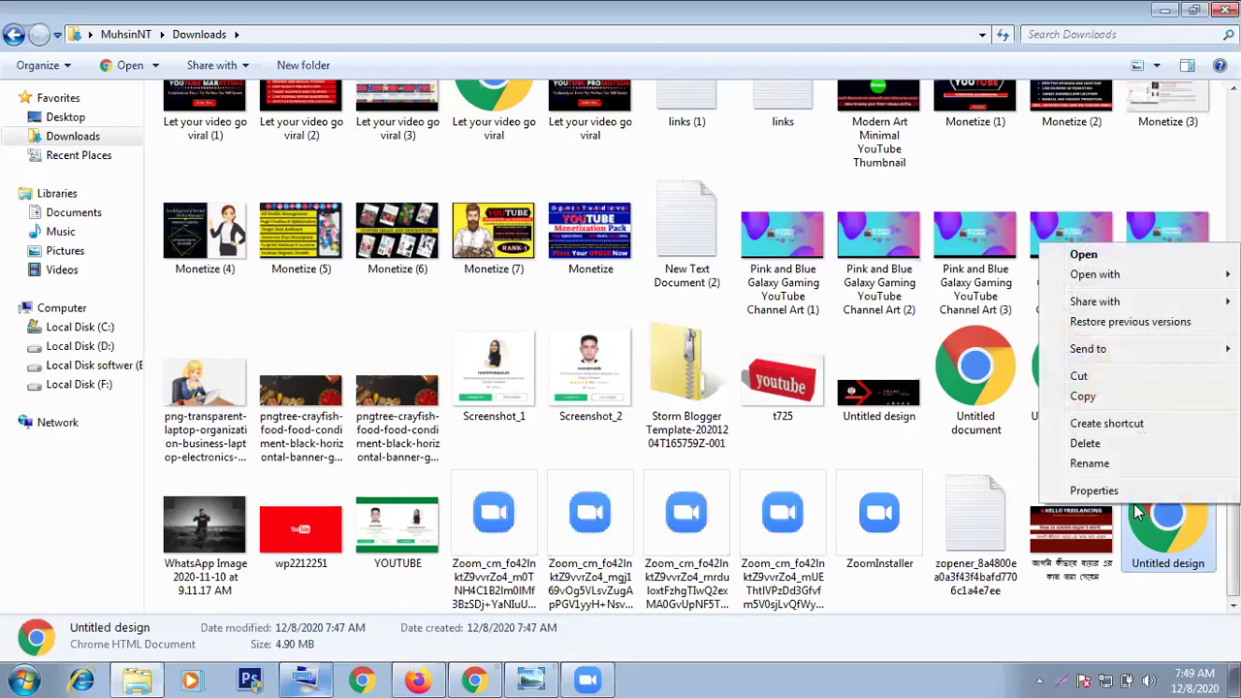
pyautogui.click(1110, 463)
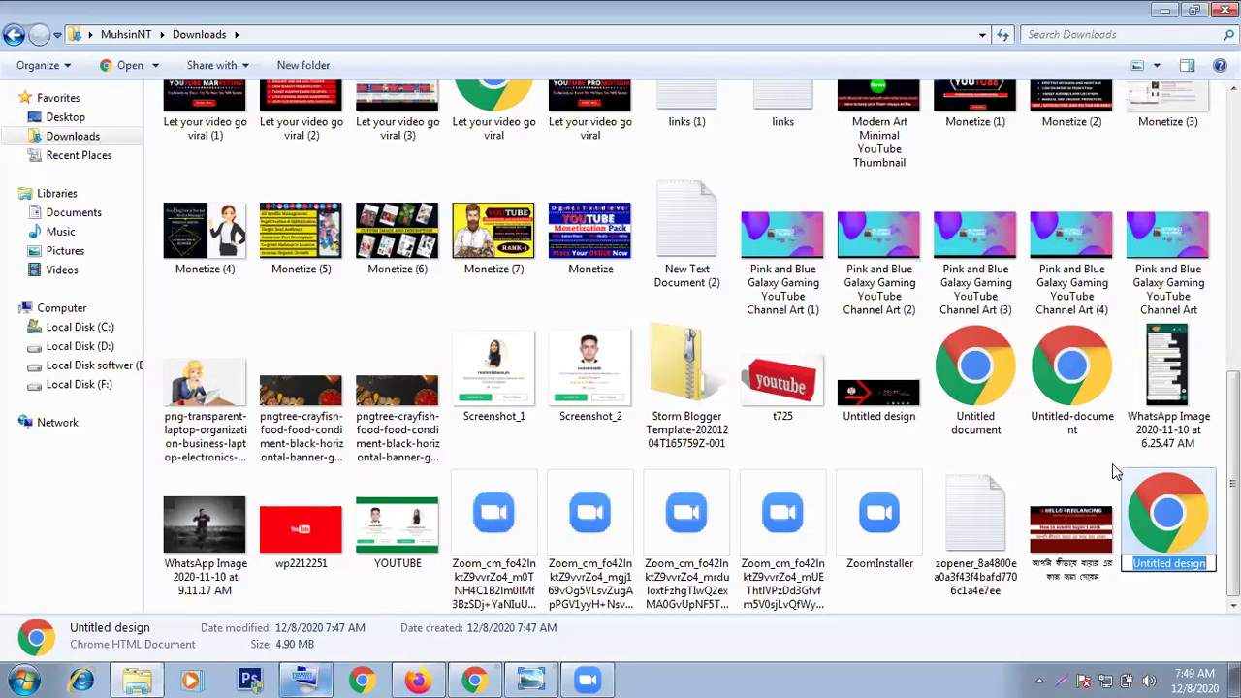
pyautogui.write('peo')
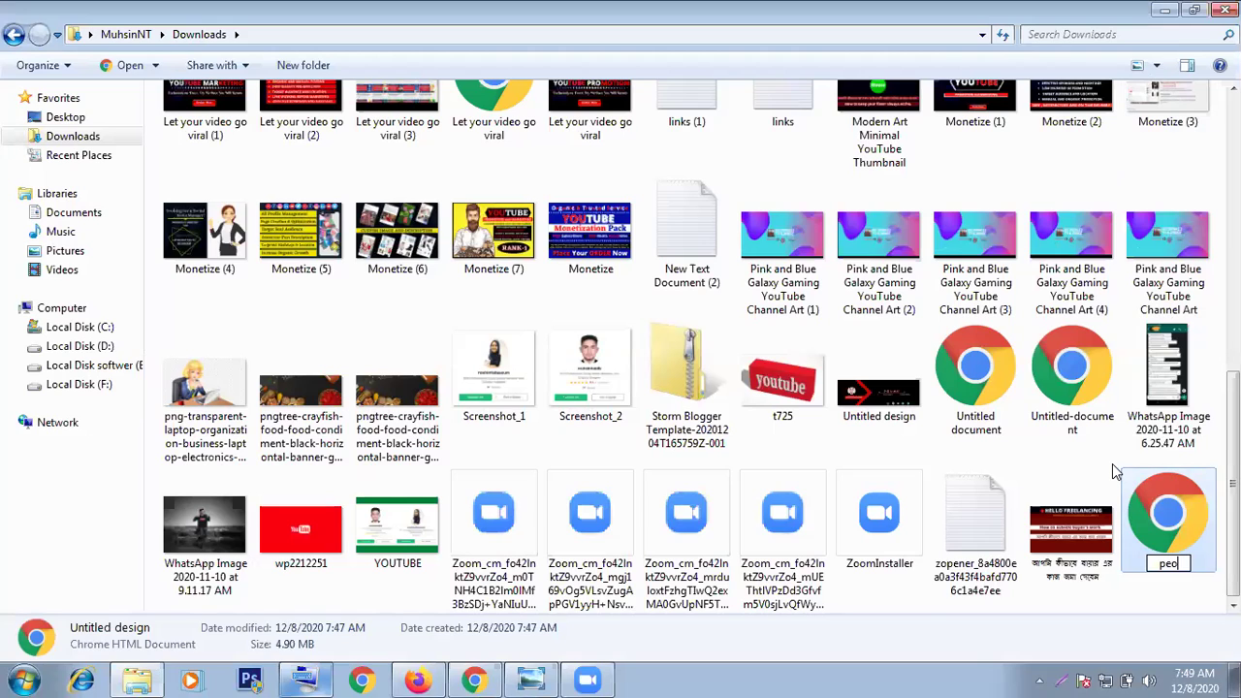
pyautogui.write('pleperhour')
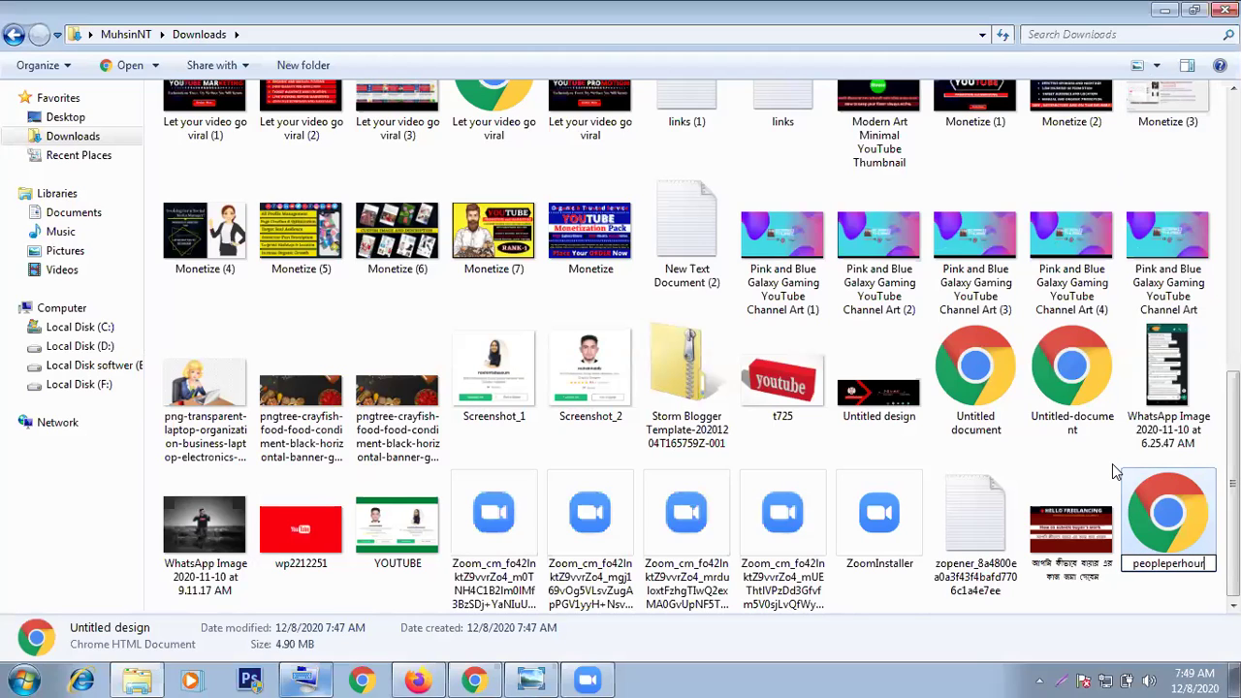
pyautogui.press('Return')
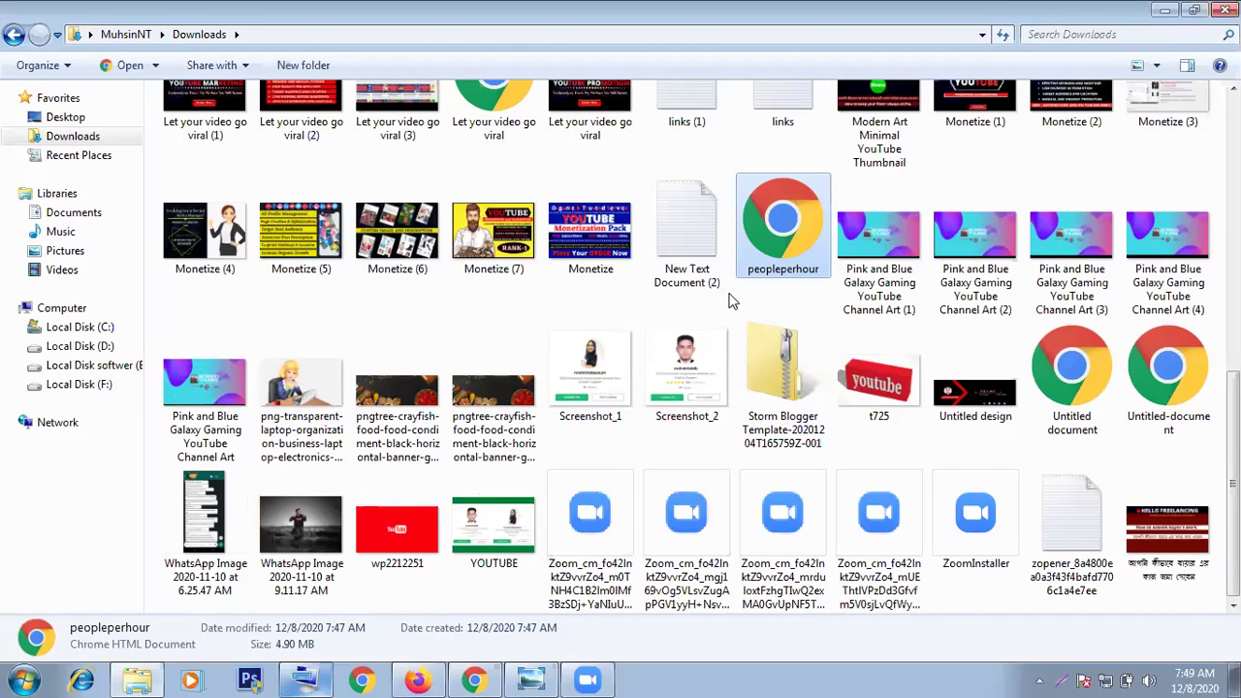
pyautogui.click(475, 679)
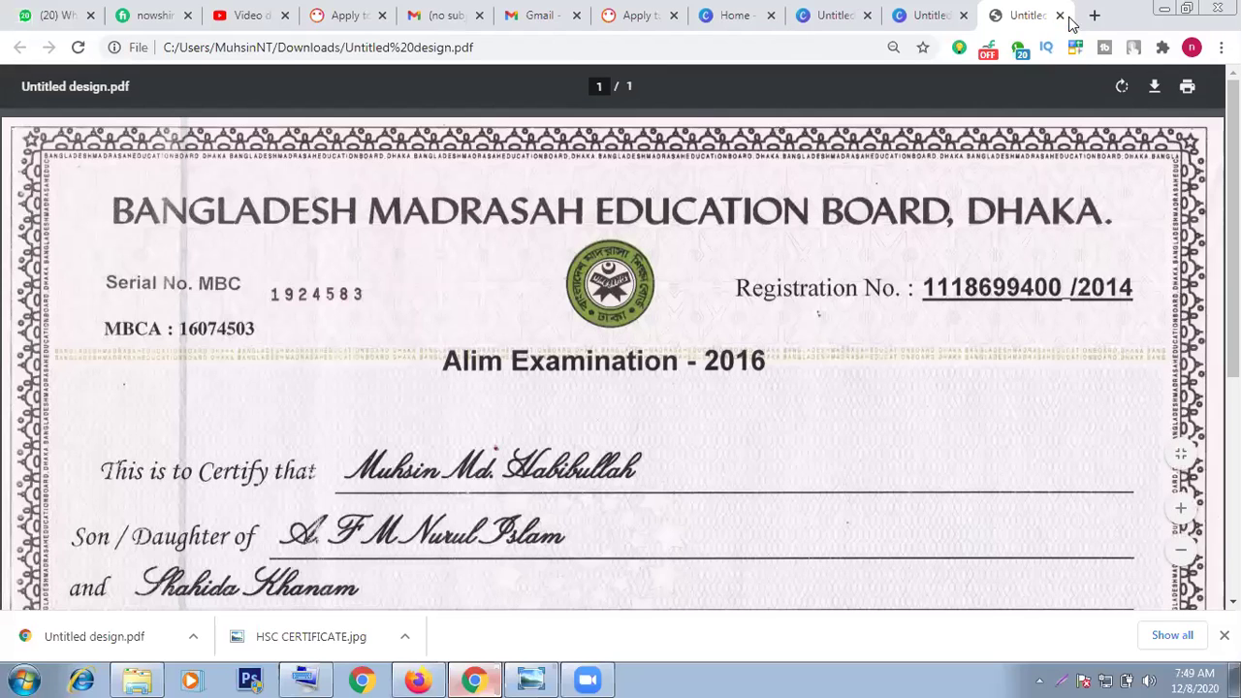
# - Close the PDF tab and upload peopleperhour.pdf as the skills supporting document
pyautogui.click(1061, 17)
pyautogui.click(685, 12)
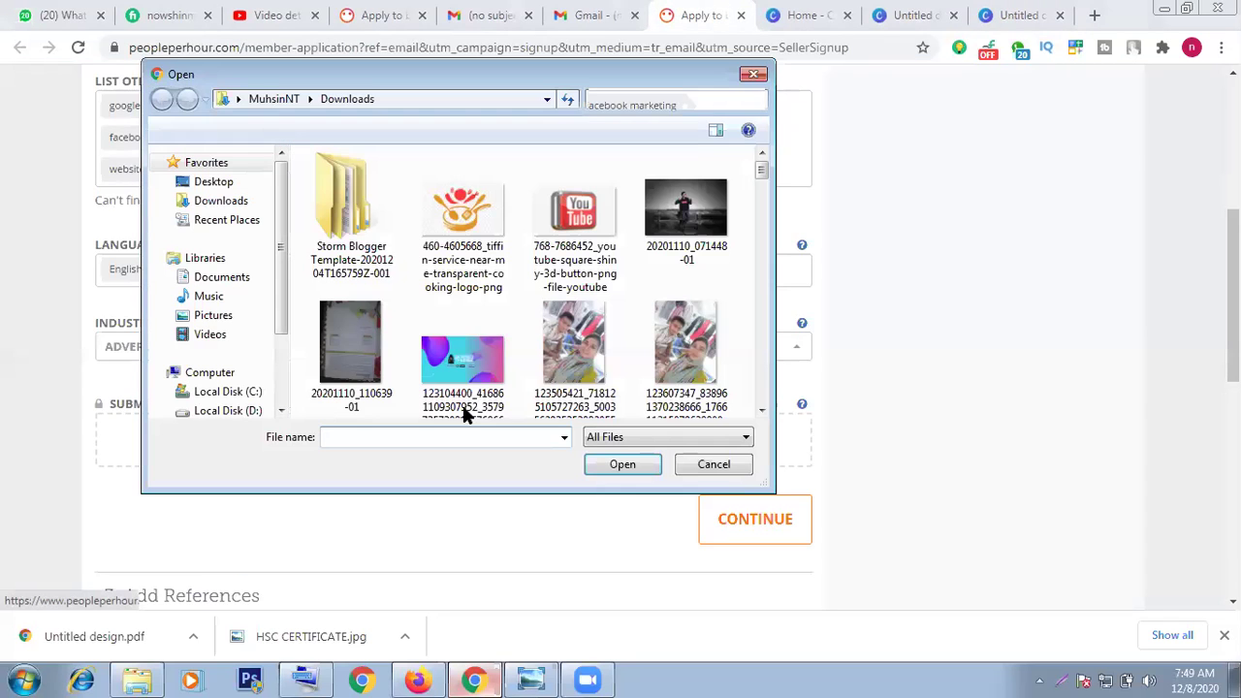
pyautogui.moveTo(758, 177); pyautogui.dragTo(752, 326)
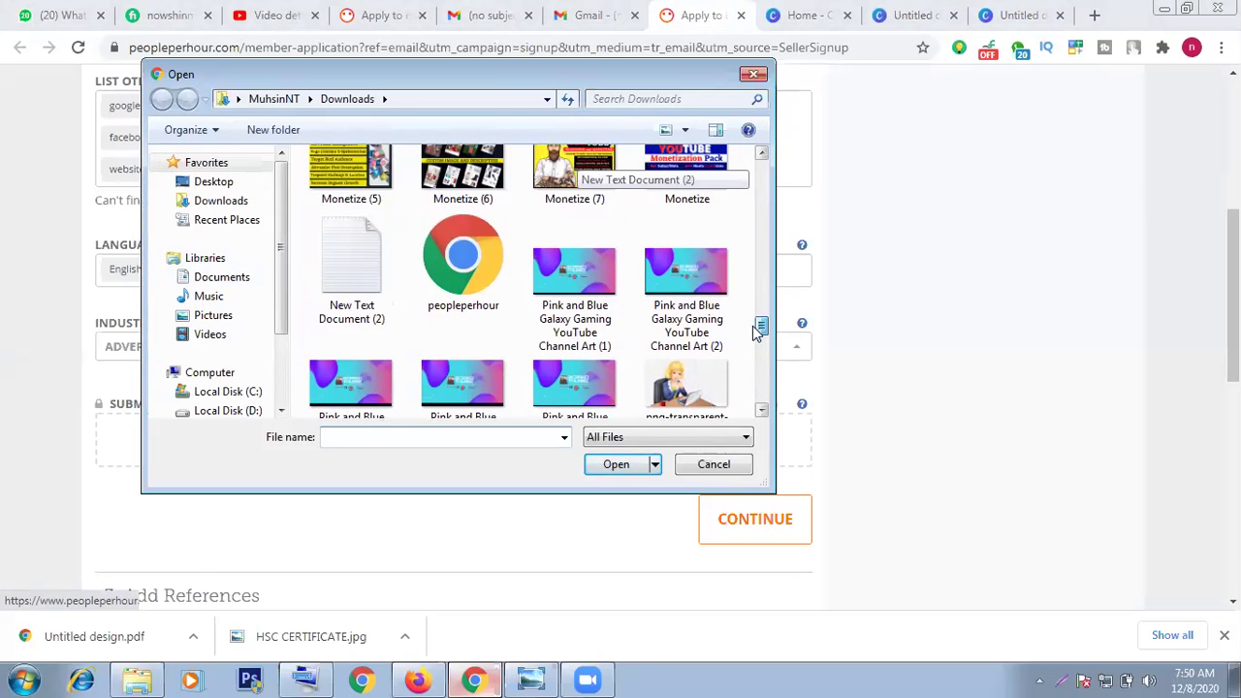
pyautogui.click(468, 282)
pyautogui.click(616, 466)
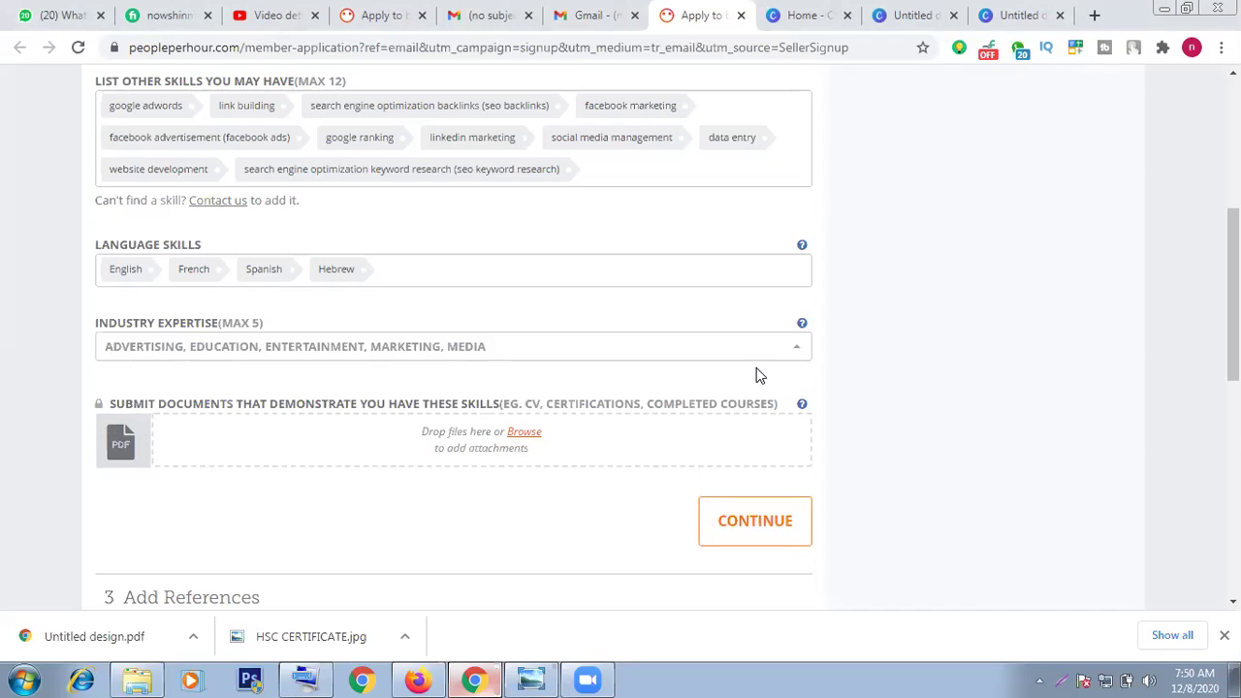
# - Continue past the skills step and try each of the three portfolio URL fields on Add References
pyautogui.click(742, 522)
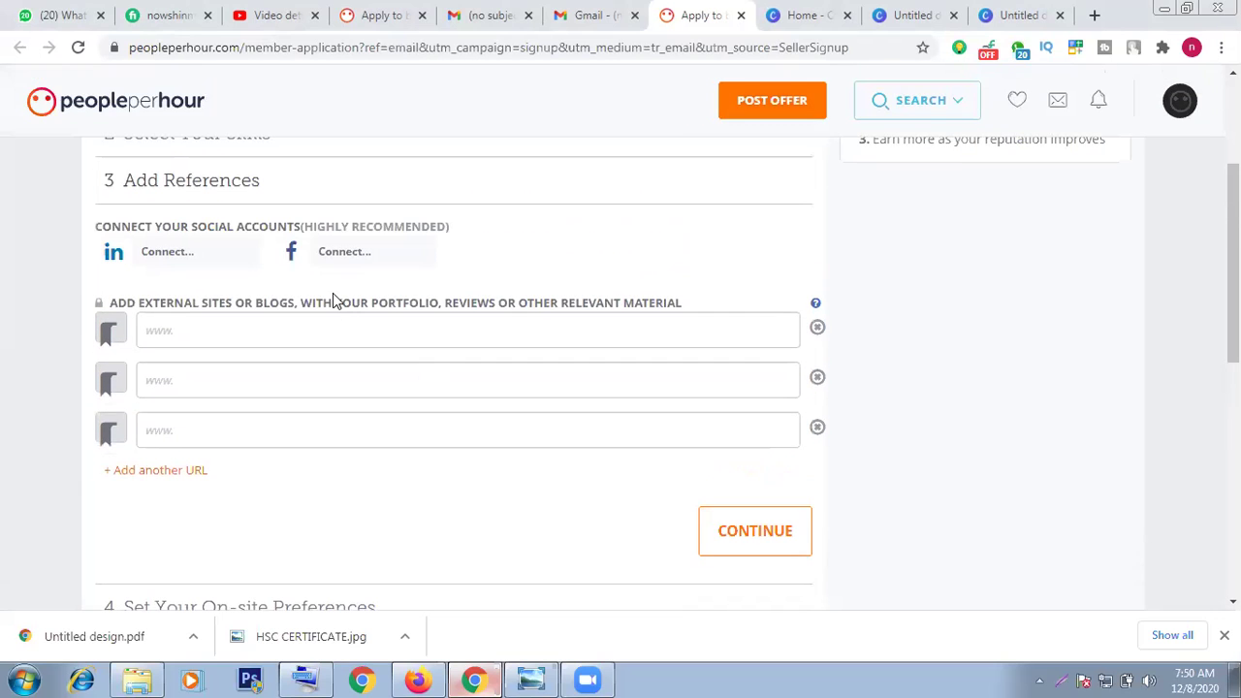
pyautogui.scroll(1, 1234, 257)
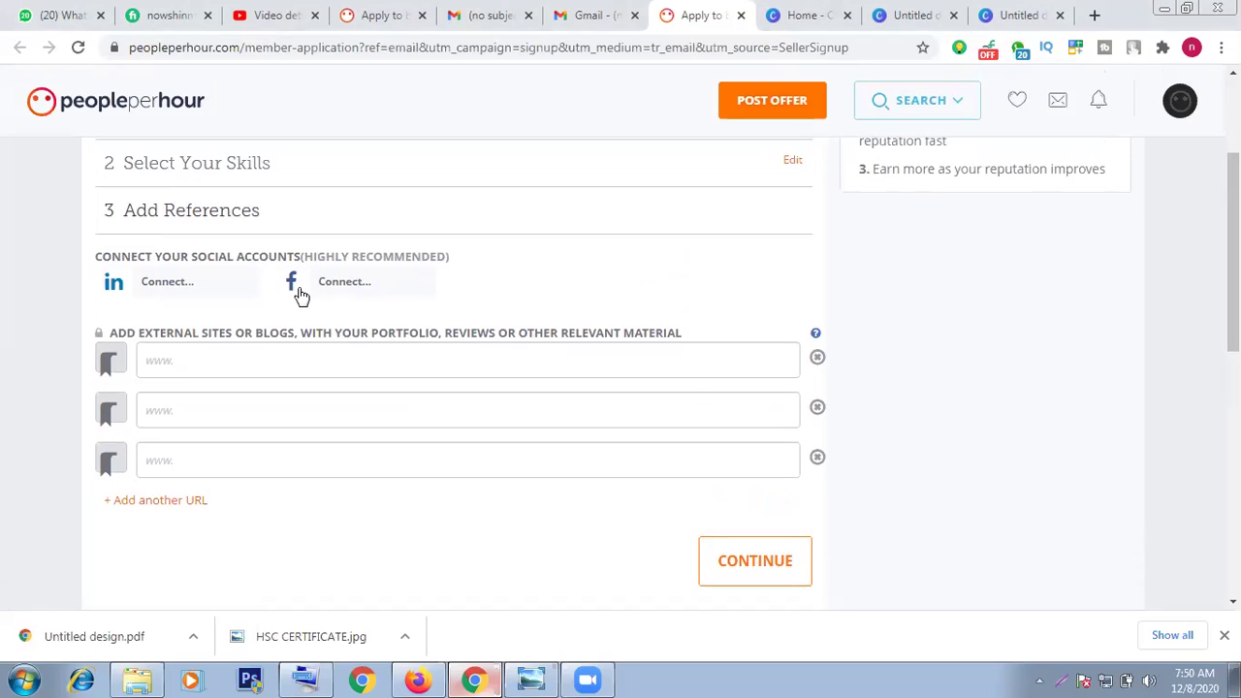
pyautogui.click(202, 357)
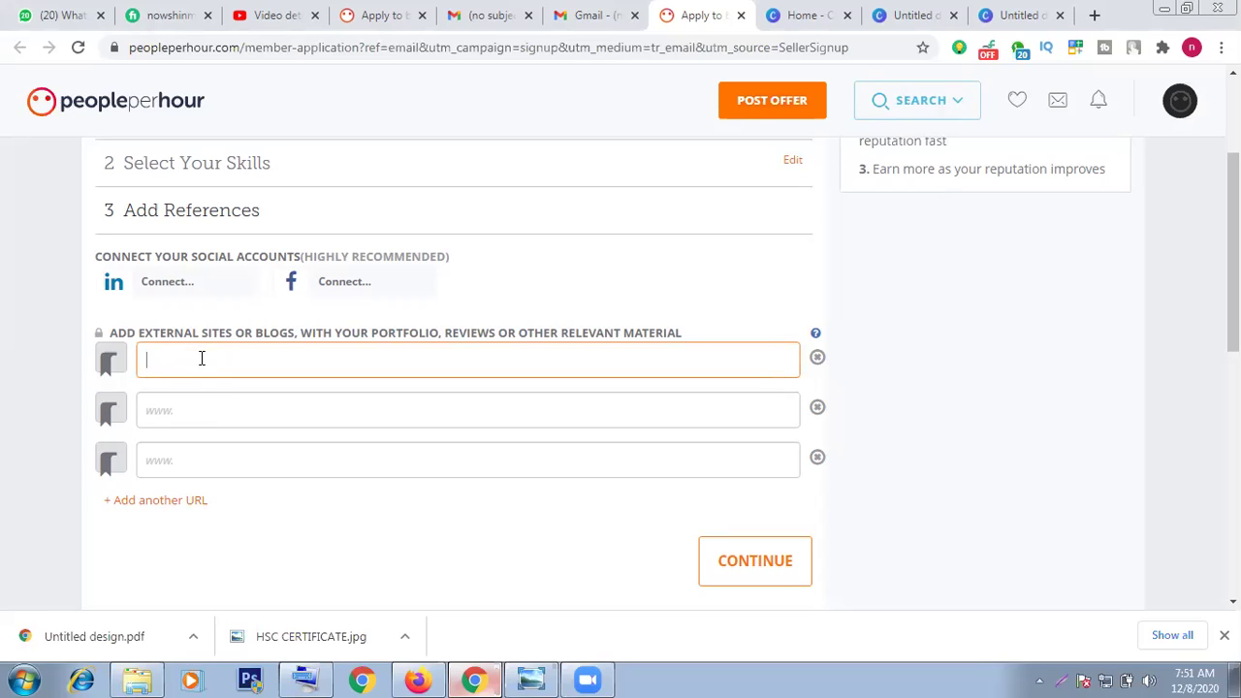
pyautogui.click(182, 412)
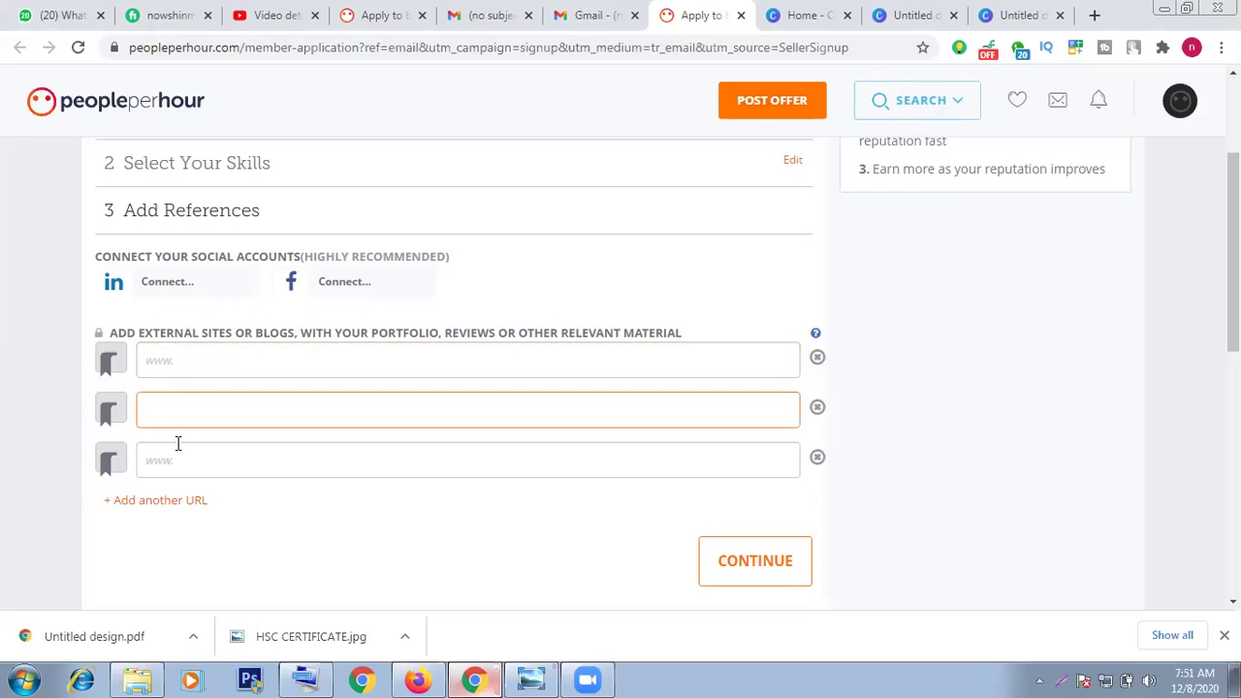
pyautogui.click(182, 457)
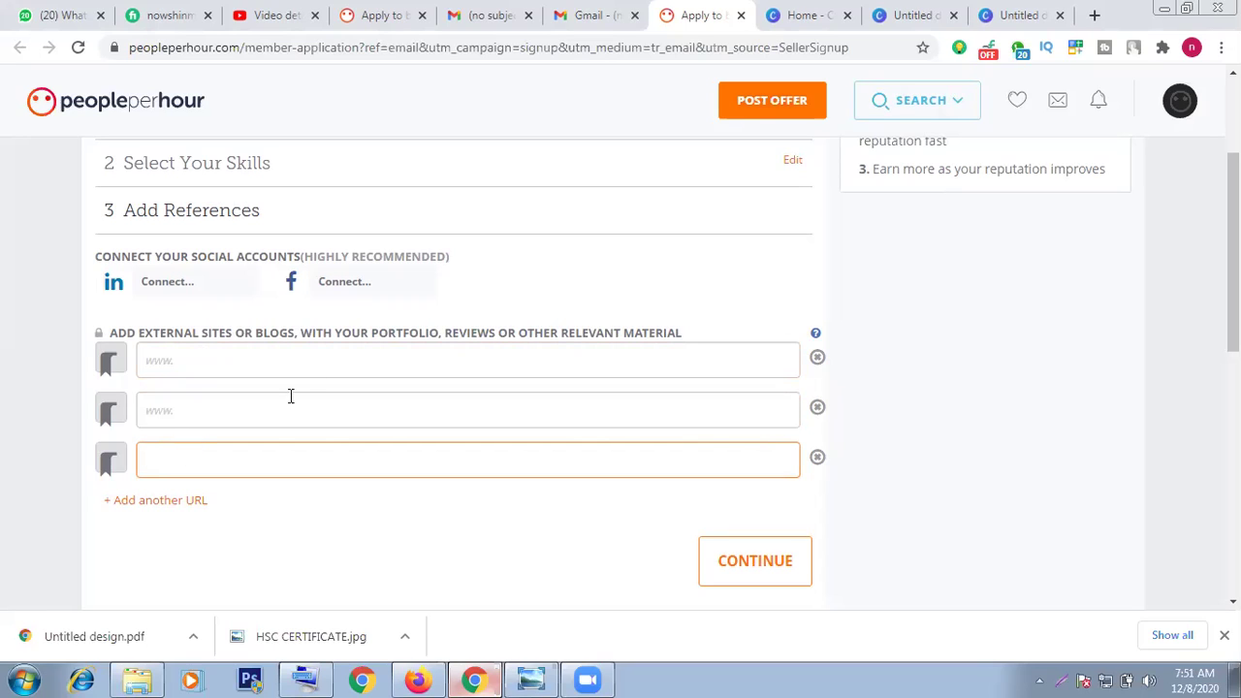
pyautogui.click(331, 362)
pyautogui.click(218, 412)
pyautogui.click(183, 457)
# - Close the three leftover Canva design tabs
pyautogui.click(952, 16)
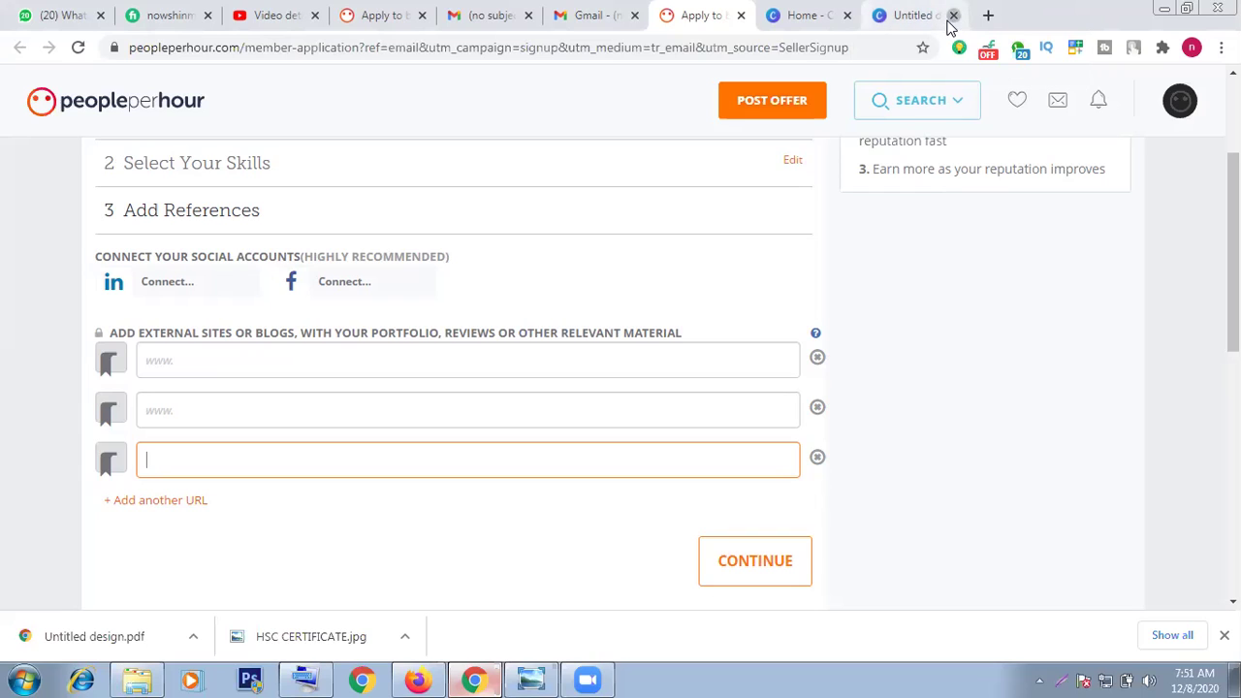
pyautogui.click(953, 17)
pyautogui.click(954, 16)
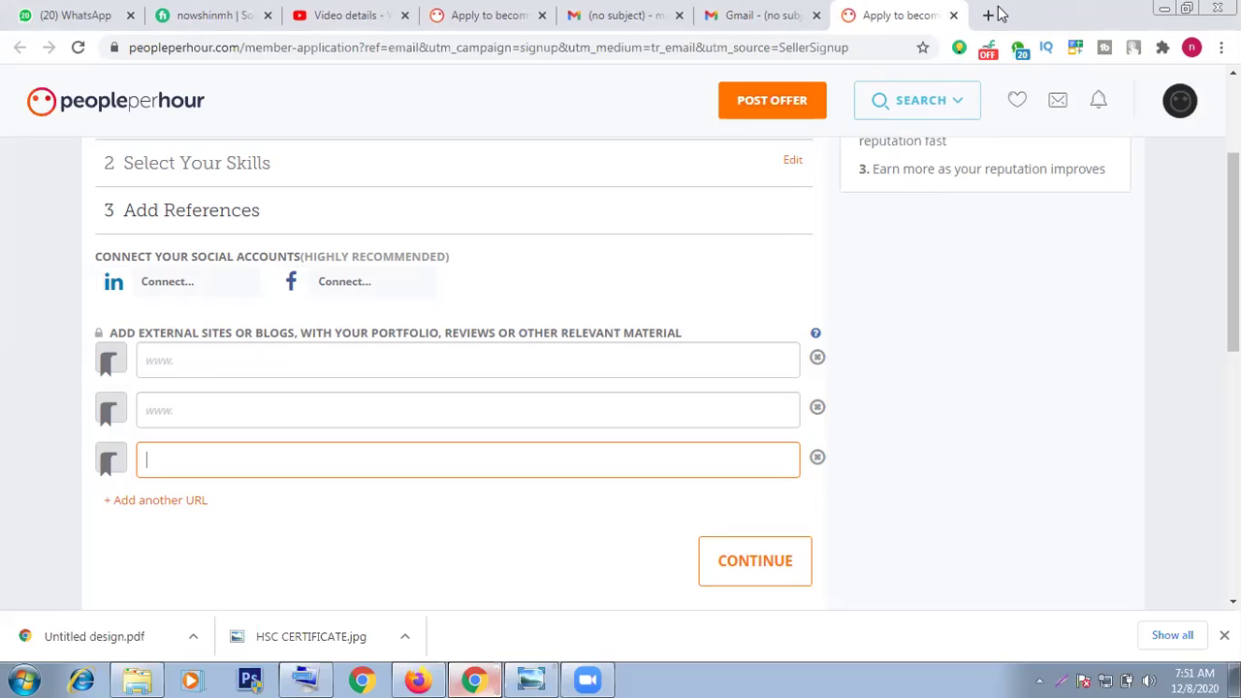
# - Open Facebook from the bookmark in two new tabs
pyautogui.click(988, 14)
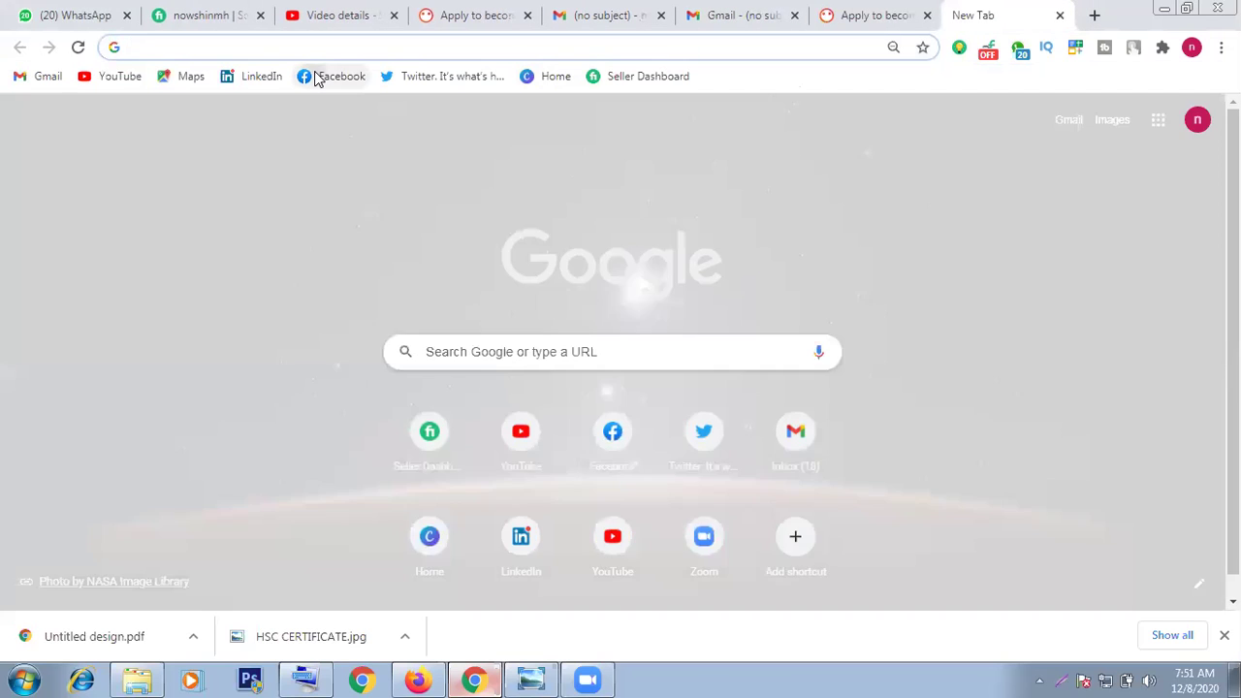
pyautogui.click(320, 75)
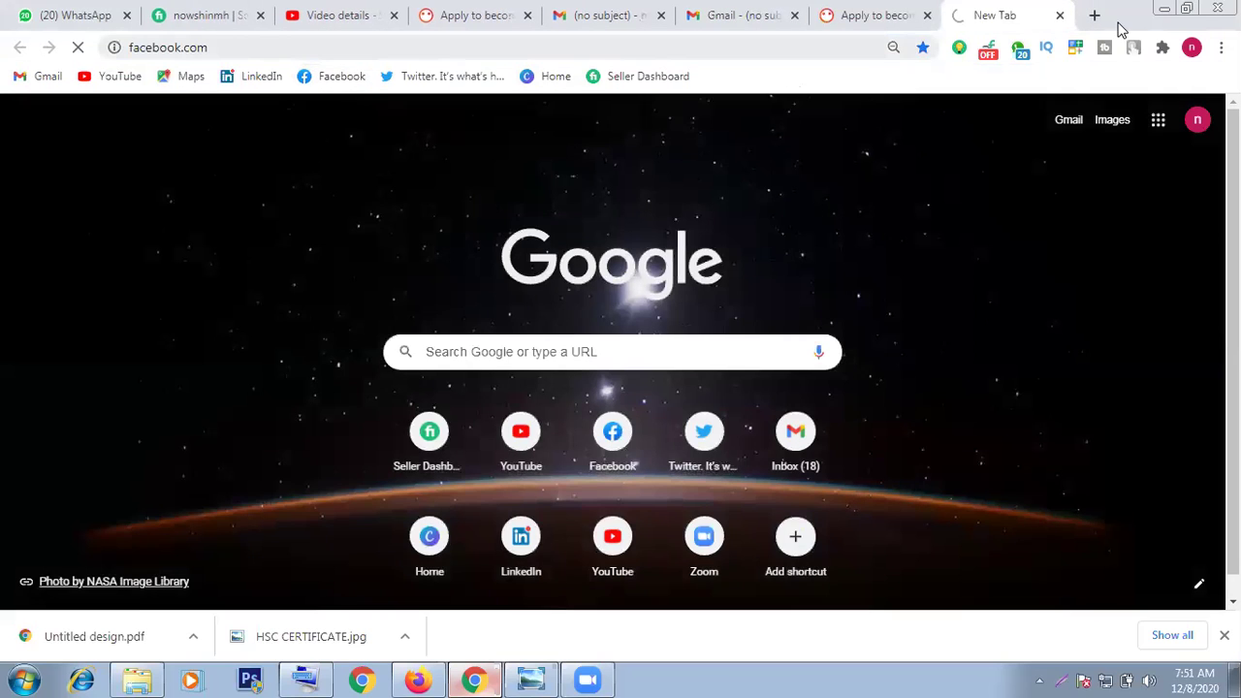
pyautogui.click(1094, 15)
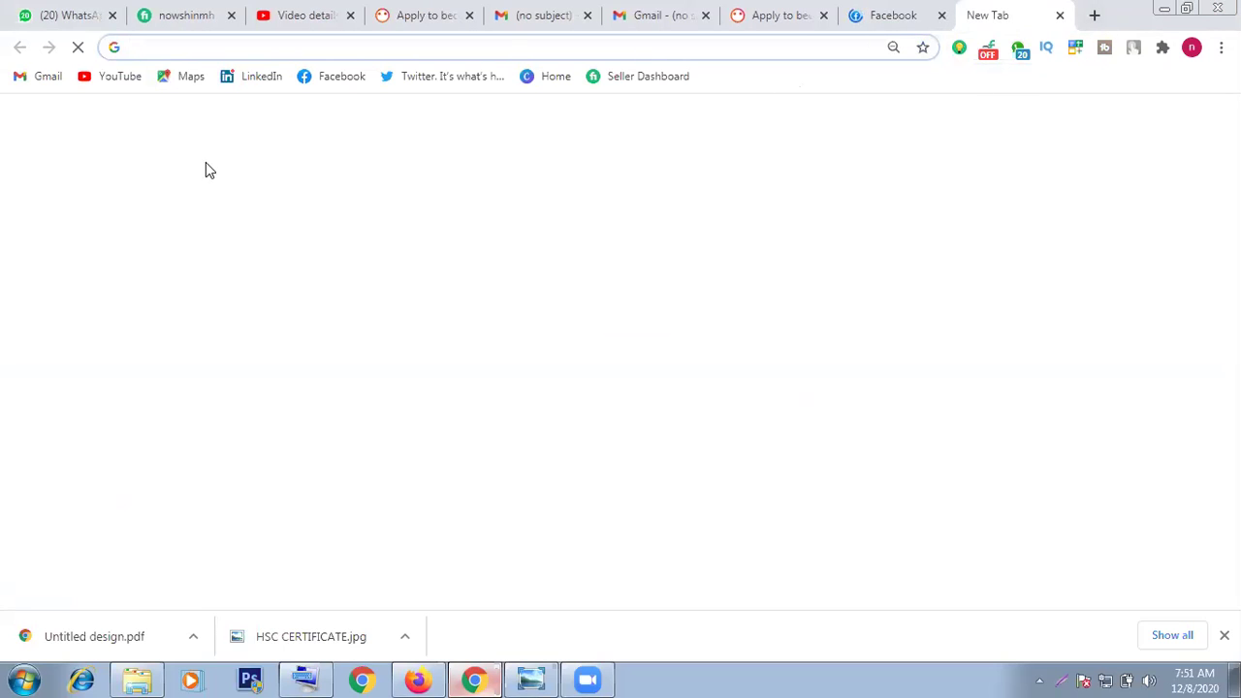
pyautogui.click(329, 77)
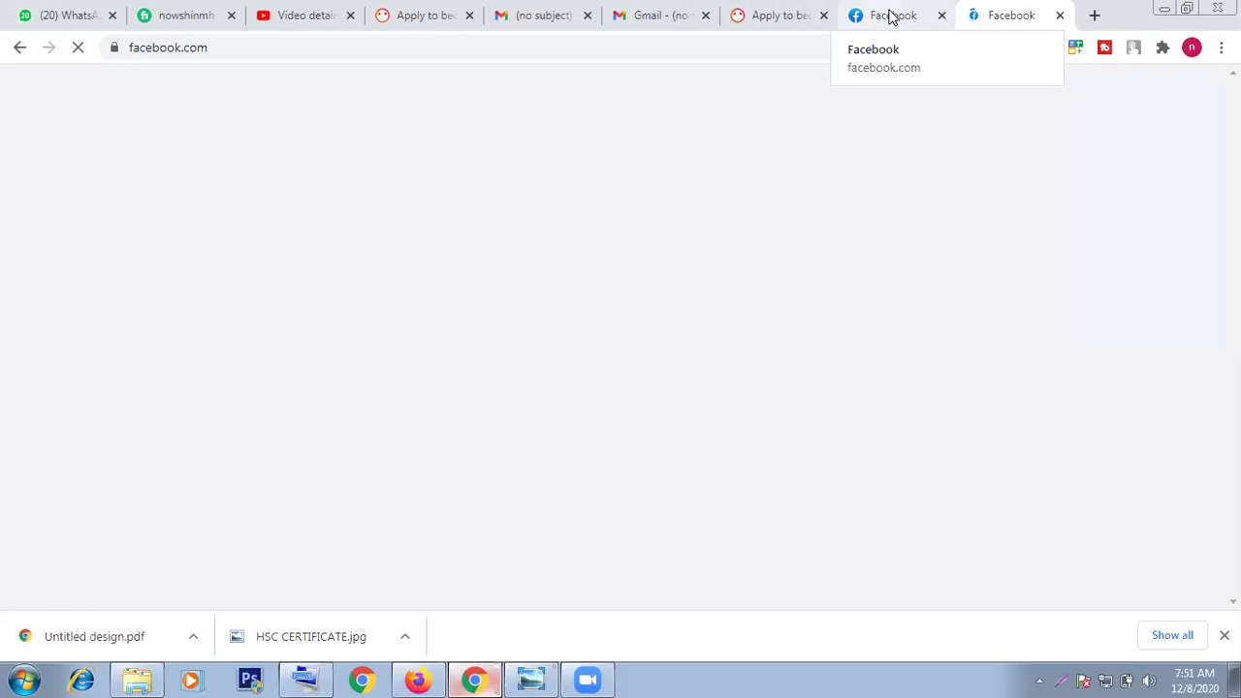
# - Open your own Facebook profile and copy its web address
pyautogui.click(876, 8)
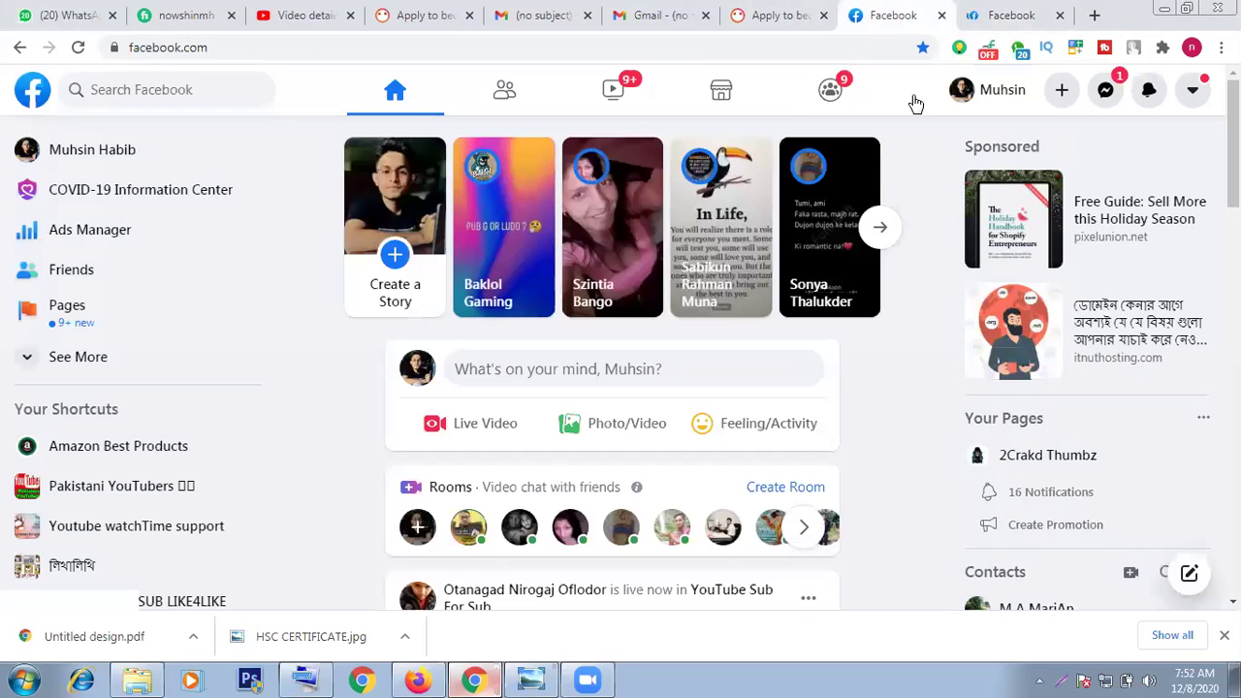
pyautogui.click(998, 90)
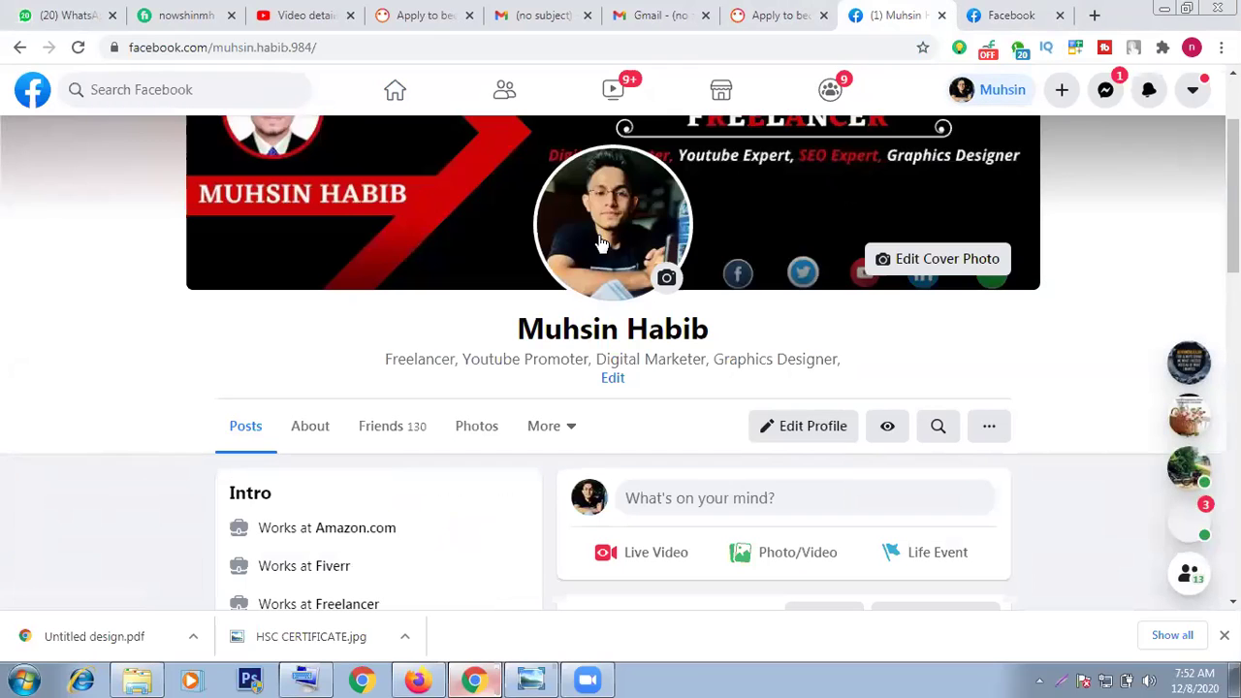
pyautogui.click(356, 48)
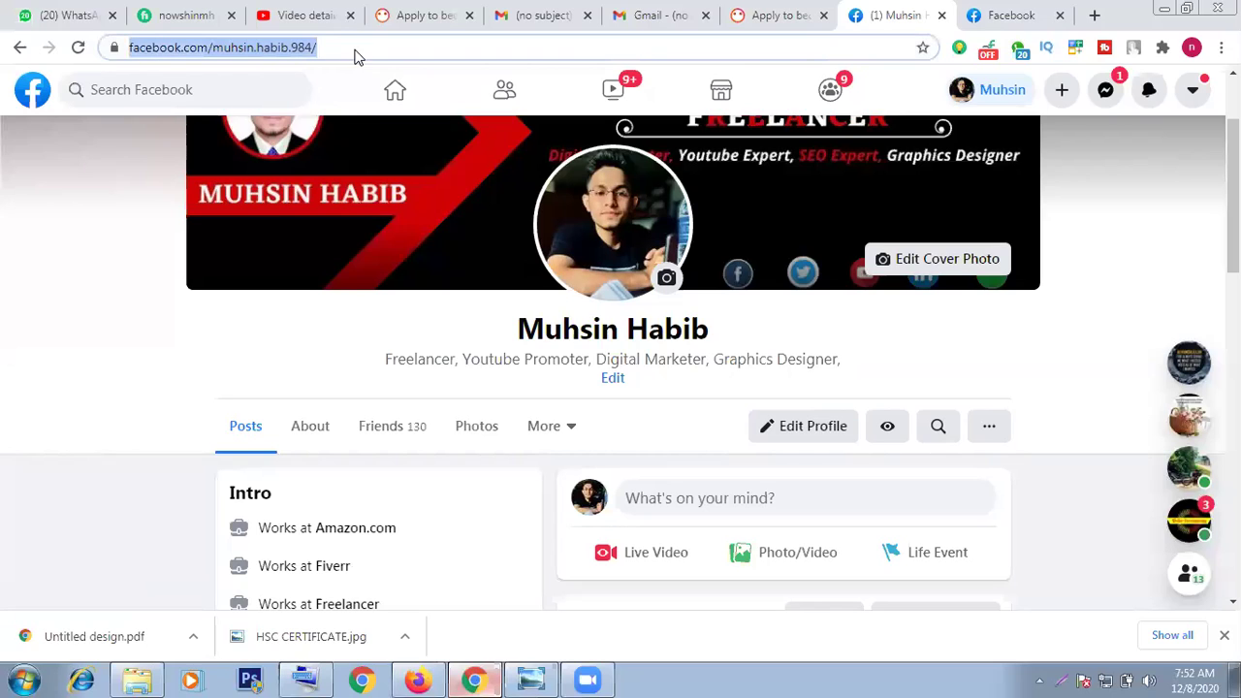
pyautogui.rightClick(356, 50)
pyautogui.click(398, 119)
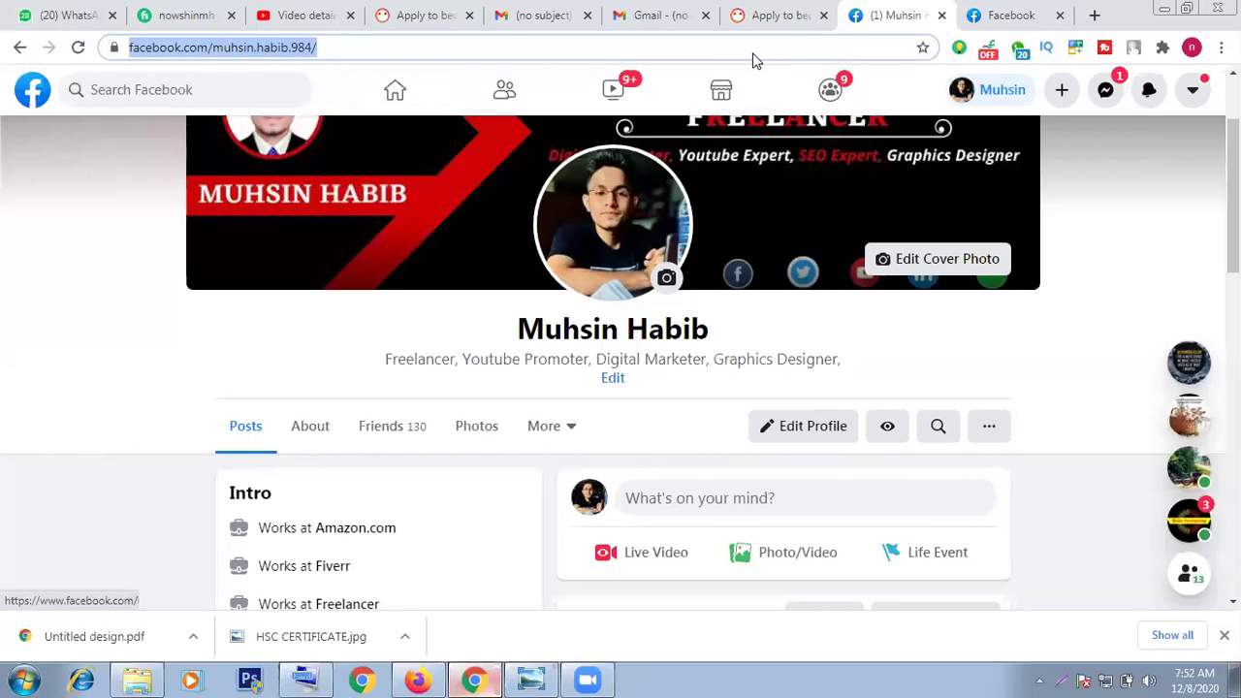
# - Back on PeoplePerHour, try pasting into the first external site field, then dismiss the menu
pyautogui.click(773, 10)
pyautogui.click(332, 362)
pyautogui.rightClick(331, 362)
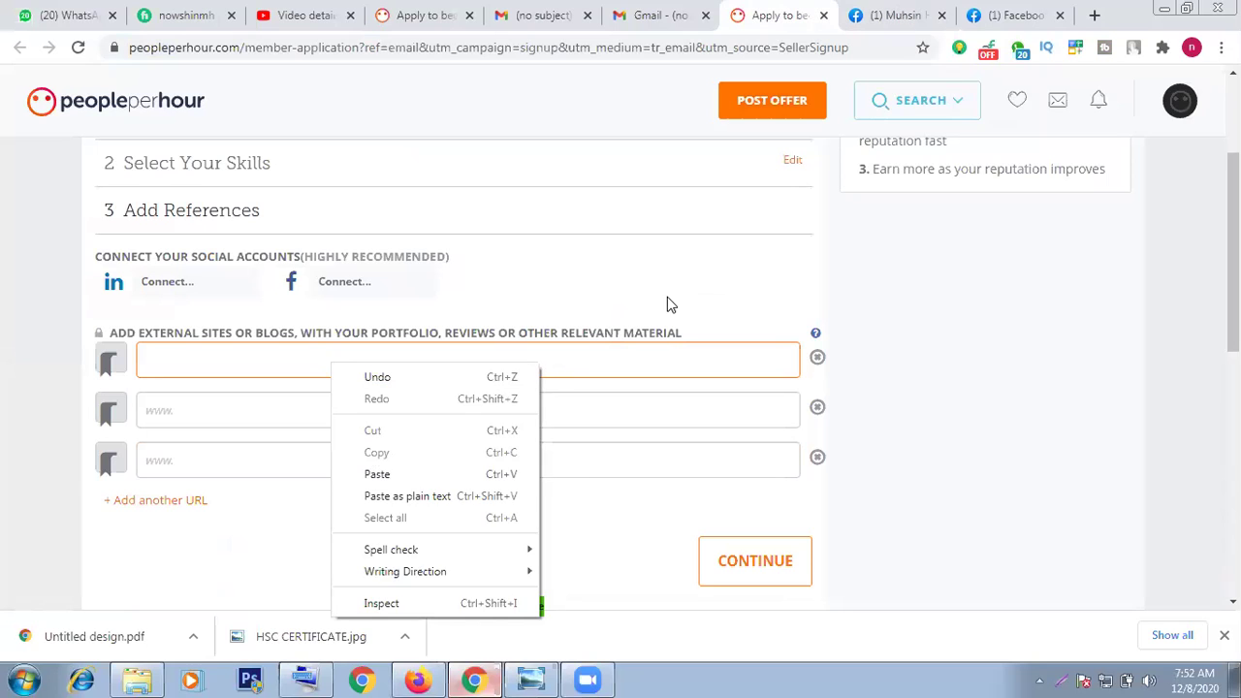
pyautogui.click(330, 288)
# - Connect Facebook to the references step, approve sharing, and open LinkedIn in a new tab
pyautogui.click(328, 289)
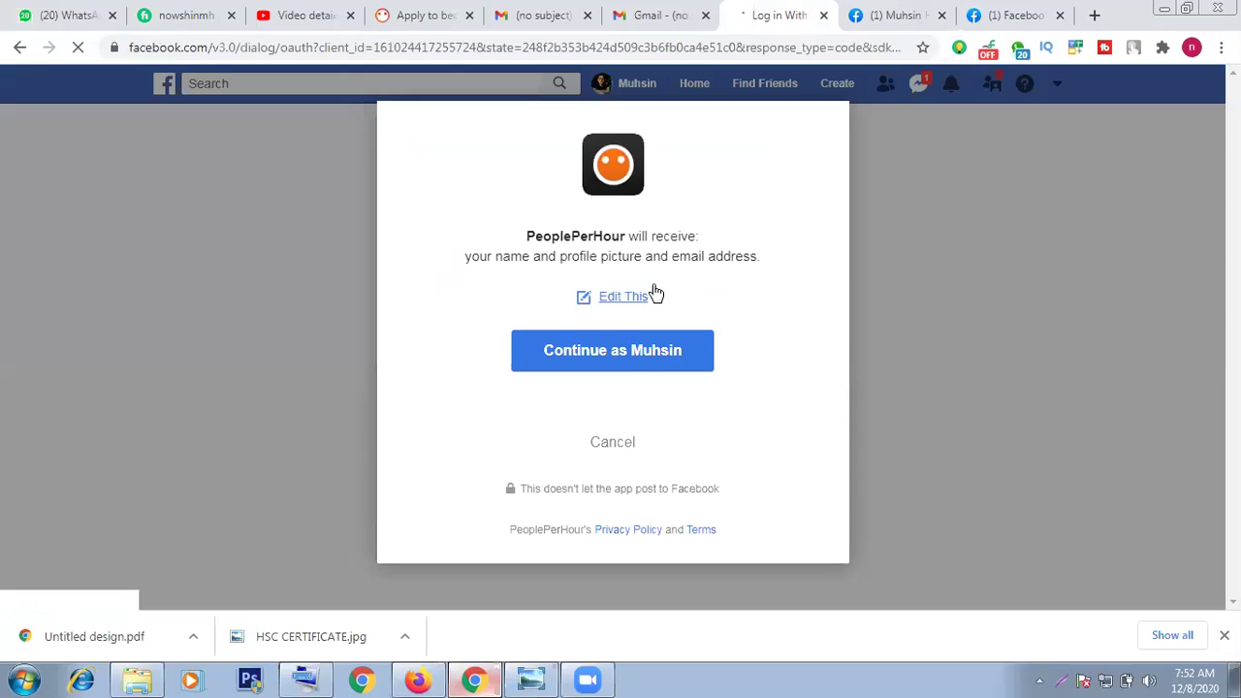
pyautogui.click(629, 356)
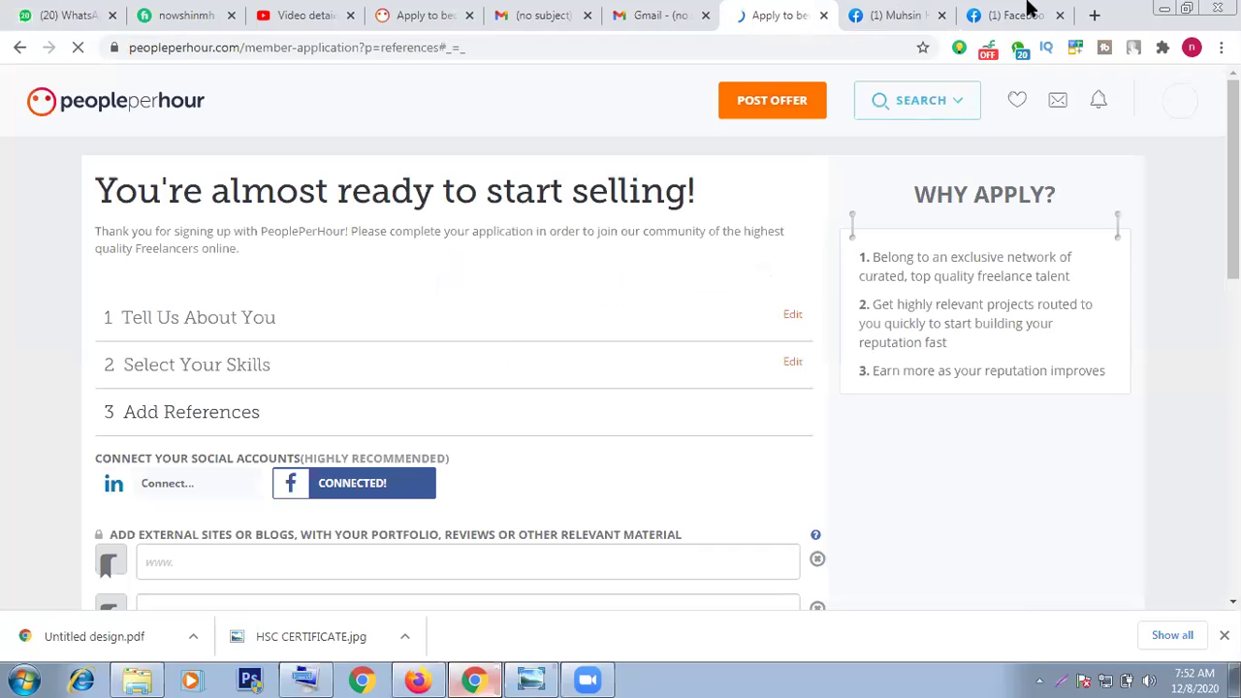
pyautogui.click(1060, 15)
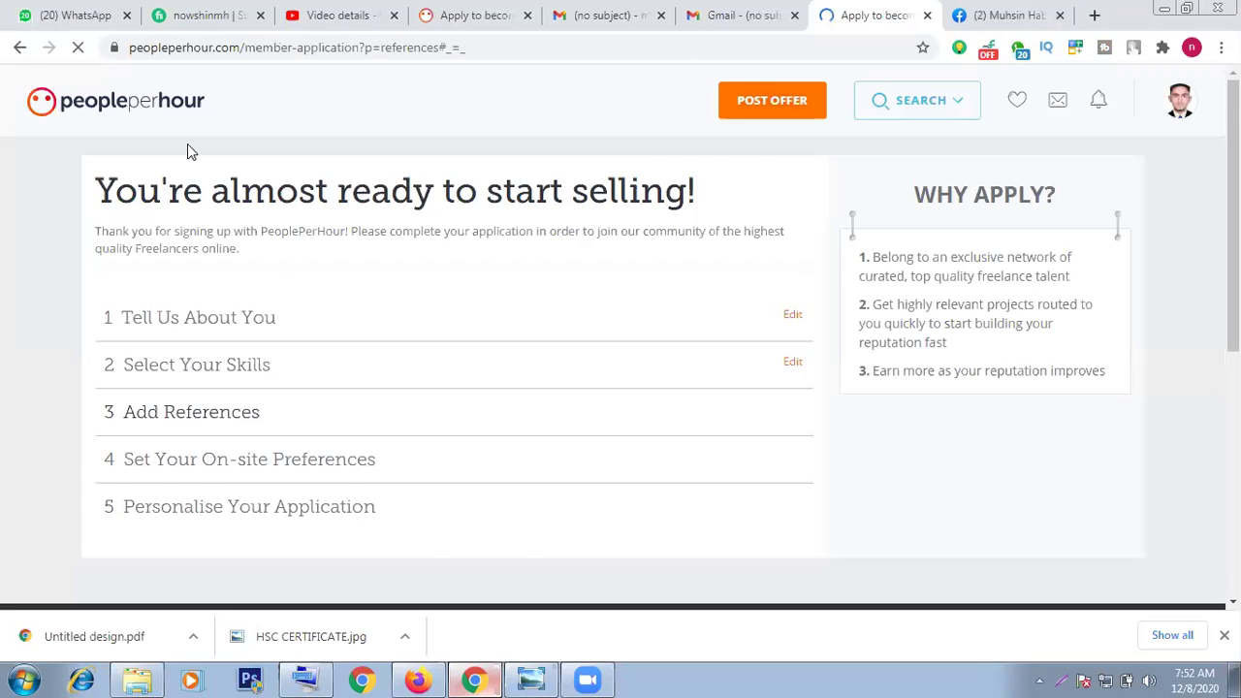
pyautogui.hotkey('ctrl', 't')
pyautogui.click(260, 80)
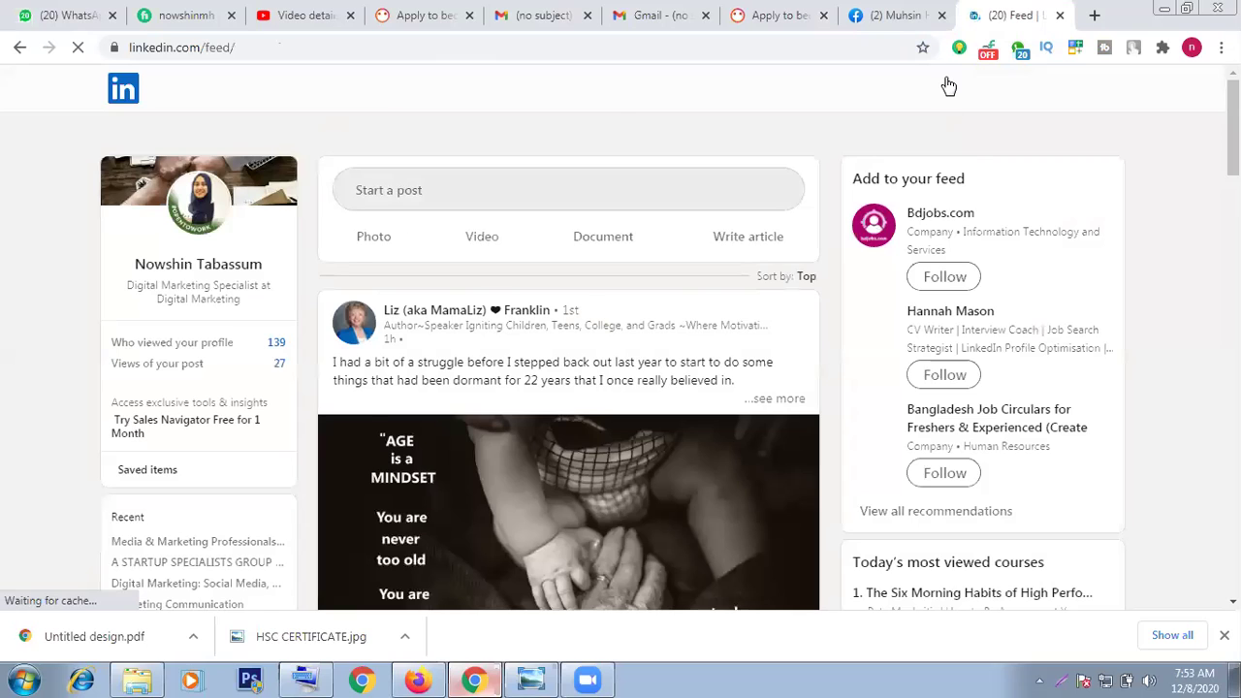
# - Sign out of LinkedIn, sign in with the other Google account, and skip the phone prompt
pyautogui.click(949, 83)
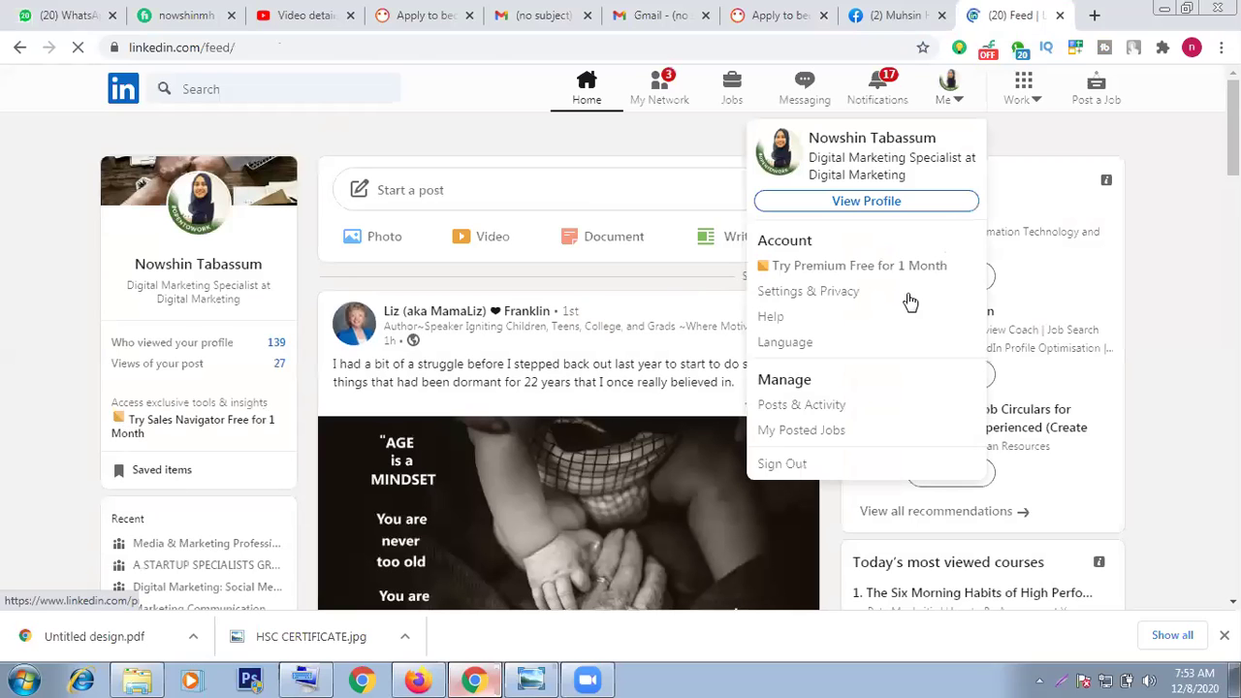
pyautogui.click(791, 465)
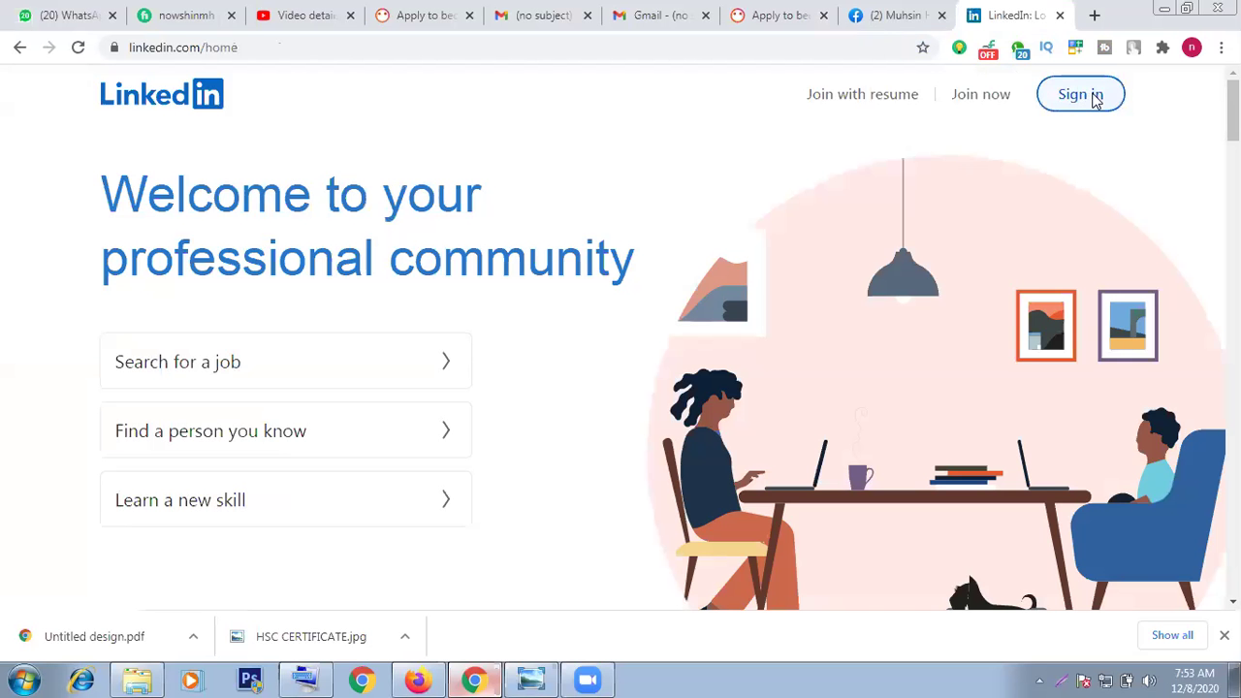
pyautogui.click(1095, 100)
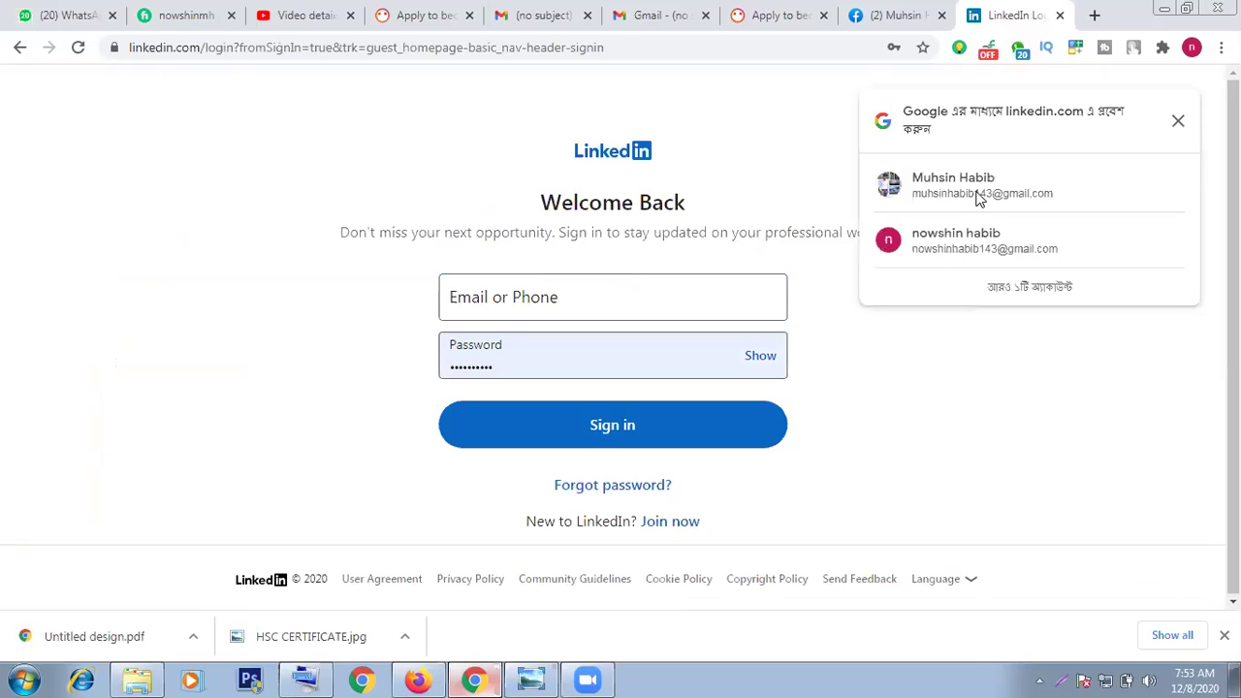
pyautogui.click(978, 194)
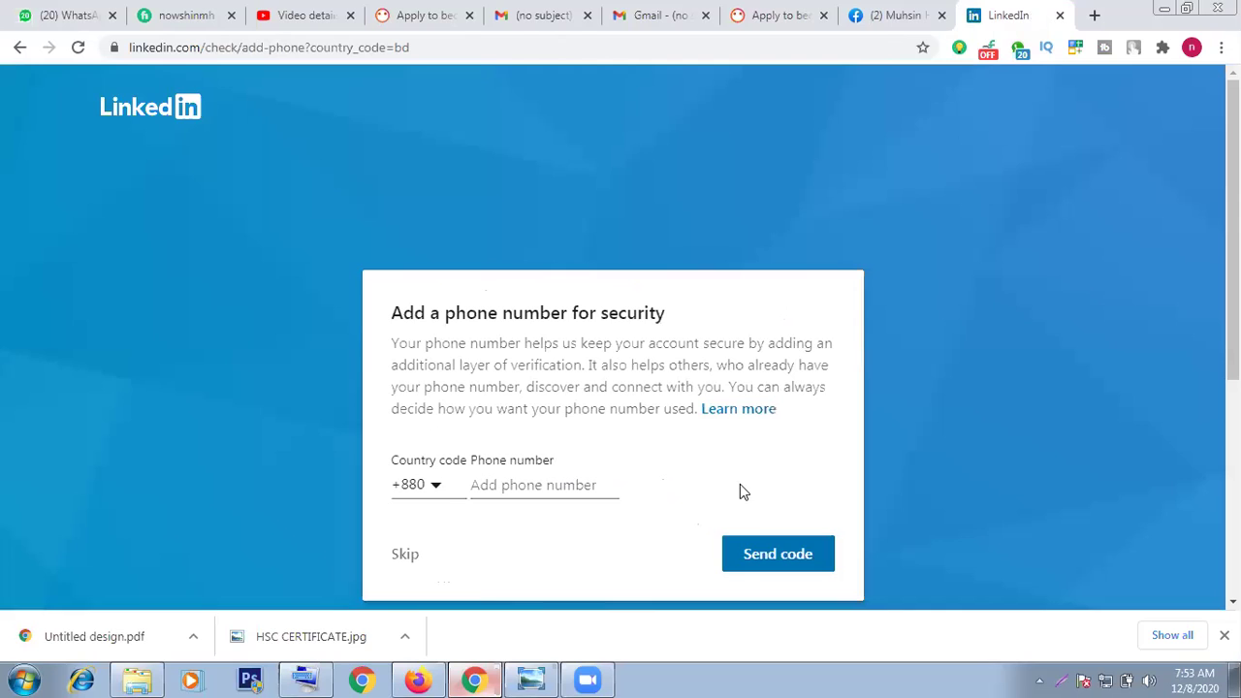
pyautogui.scroll(-2, 389, 347)
pyautogui.click(405, 373)
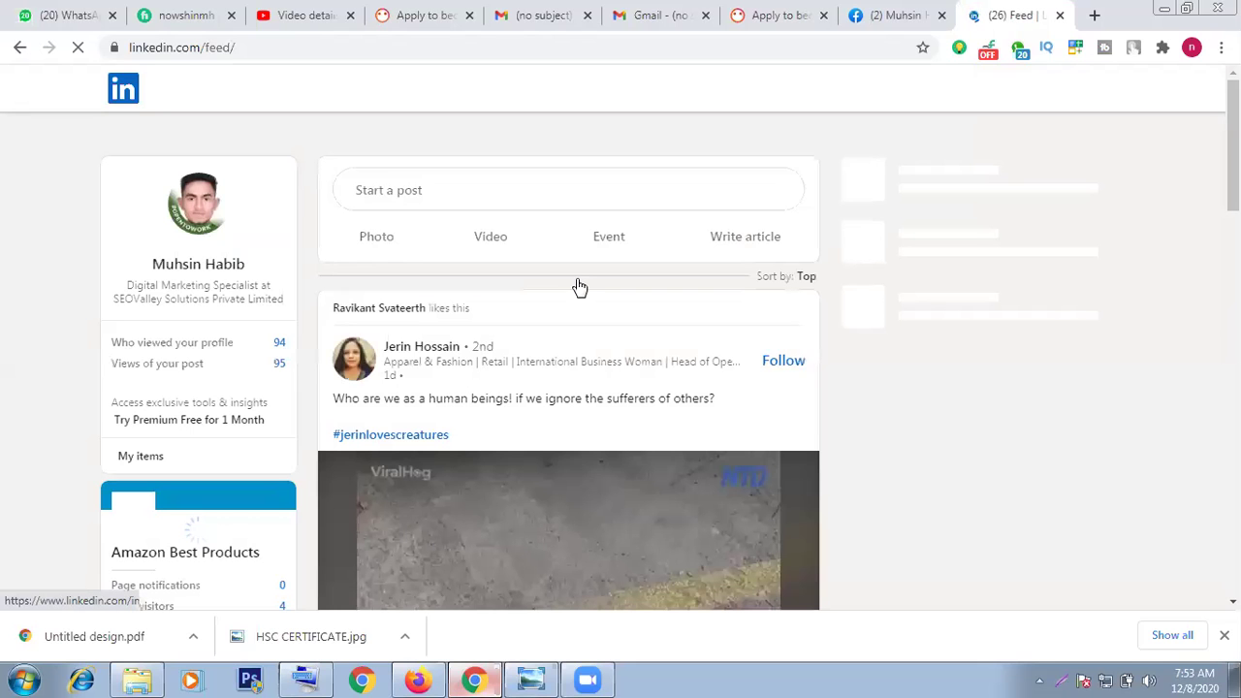
# - Return to PeoplePerHour, reopen the Select Your Skills step and save it again
pyautogui.click(766, 10)
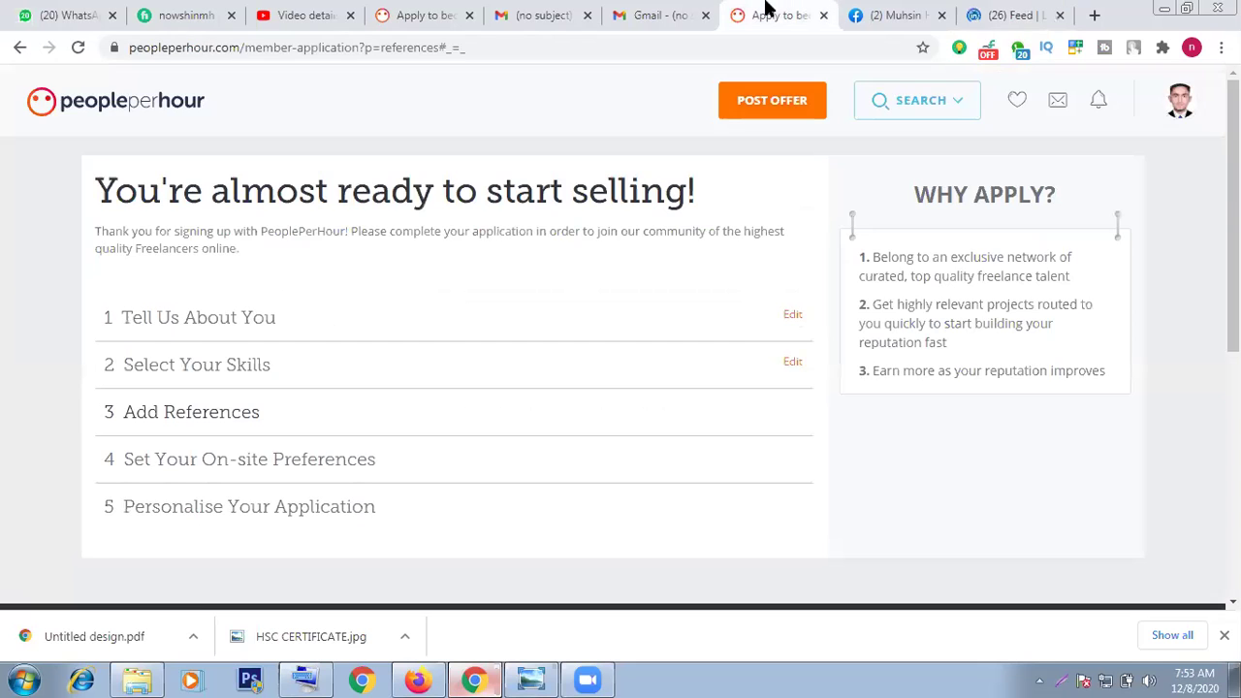
pyautogui.scroll(-2, 408, 361)
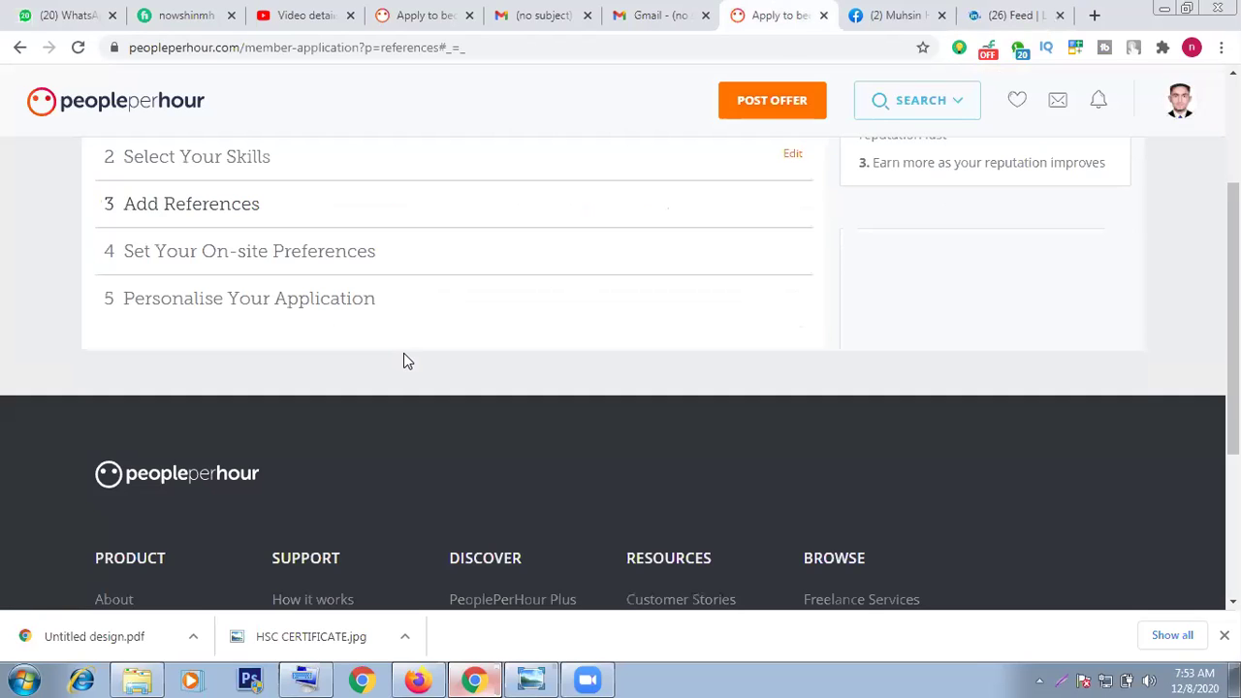
pyautogui.scroll(1, 403, 358)
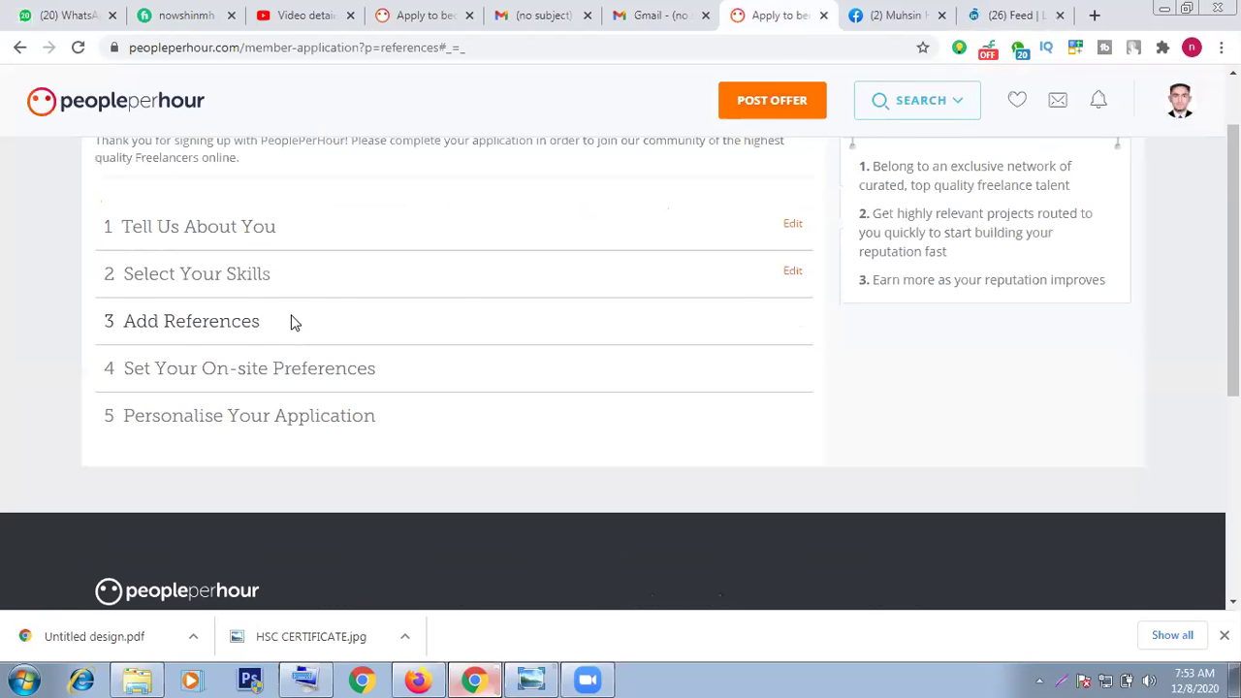
pyautogui.scroll(1, 285, 330)
pyautogui.scroll(-1, 220, 325)
pyautogui.click(791, 281)
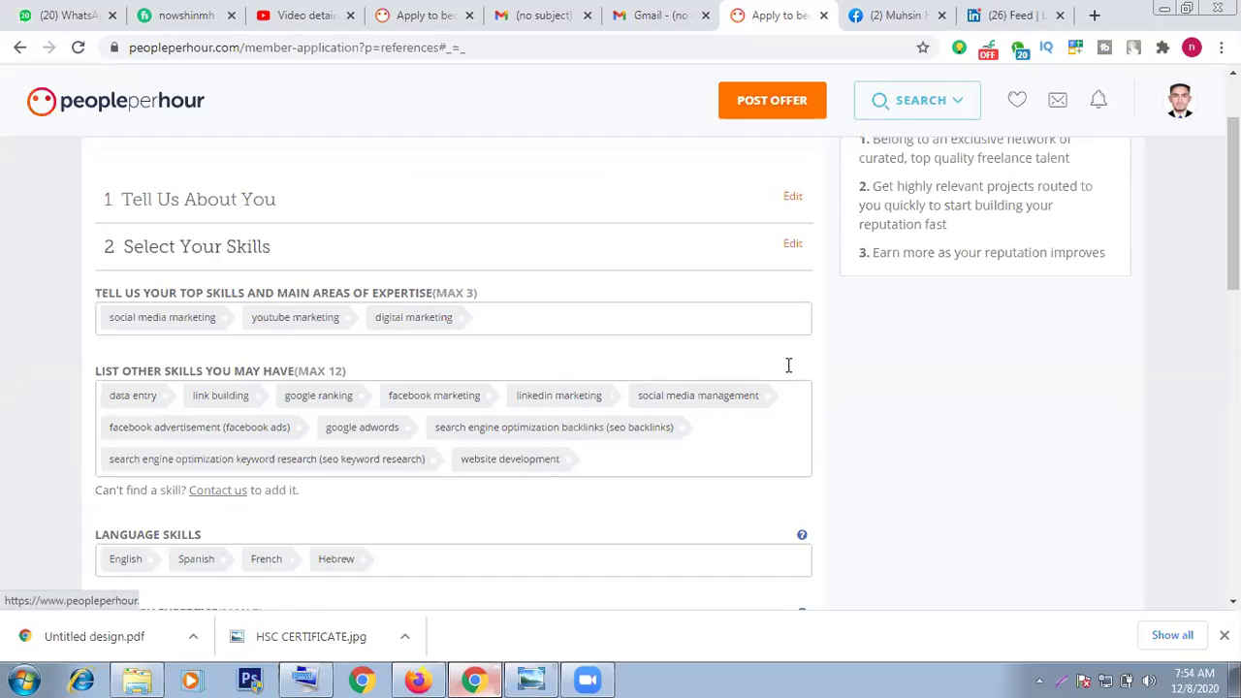
pyautogui.scroll(-3, 776, 422)
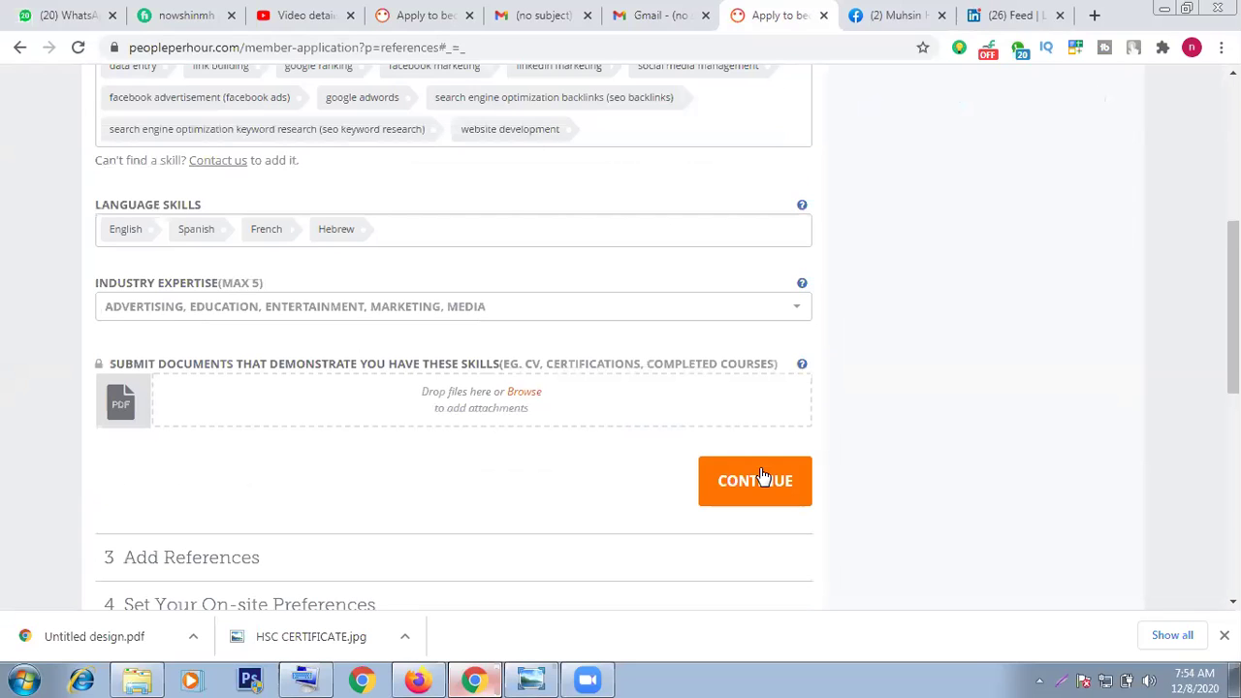
pyautogui.click(739, 474)
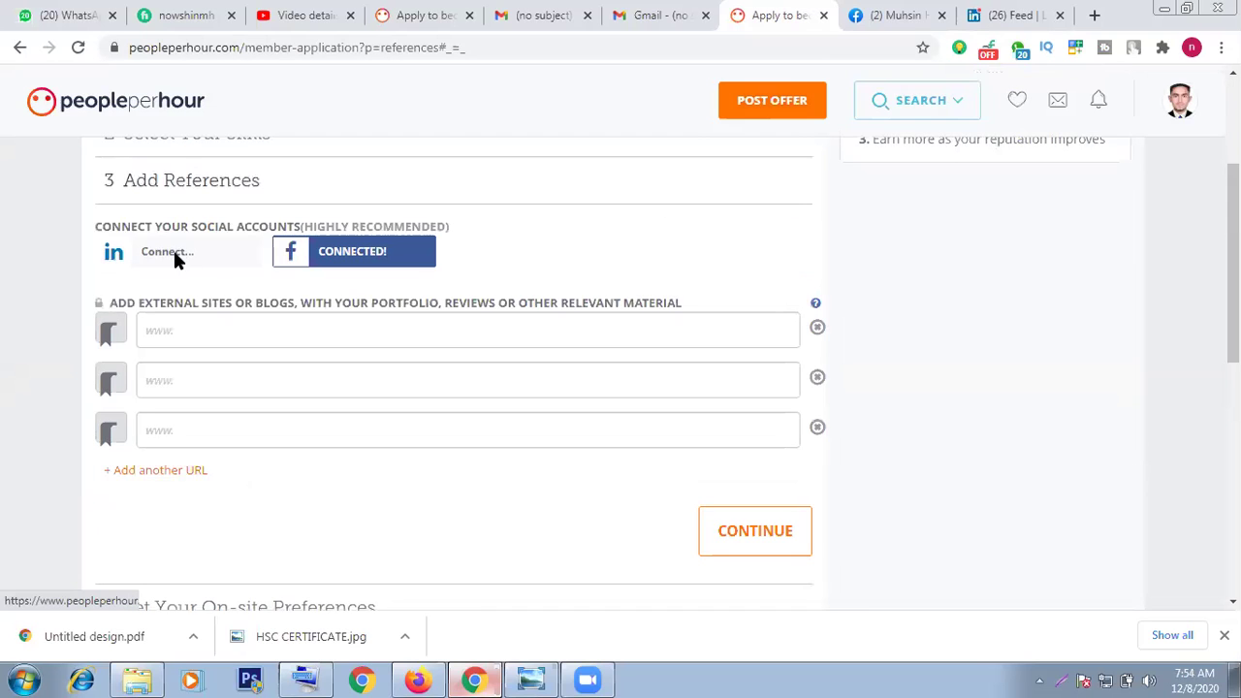
# - Connect the LinkedIn account and scroll down to the external site fields
pyautogui.click(175, 254)
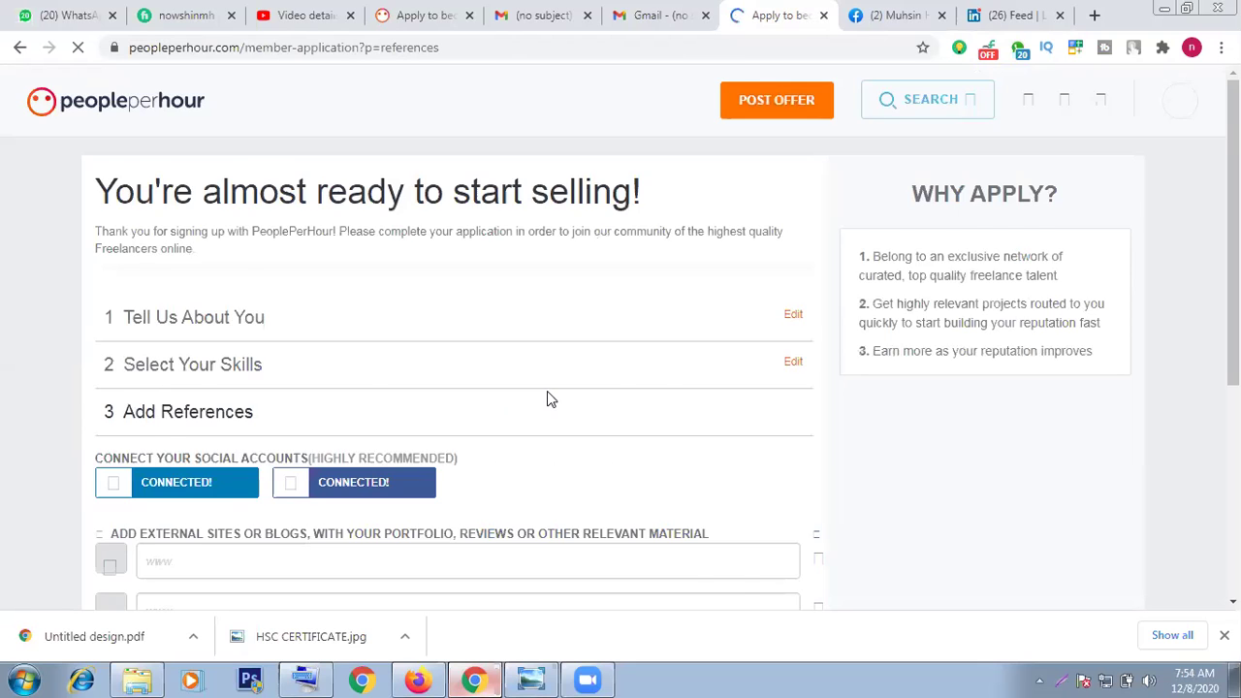
pyautogui.scroll(-2, 568, 401)
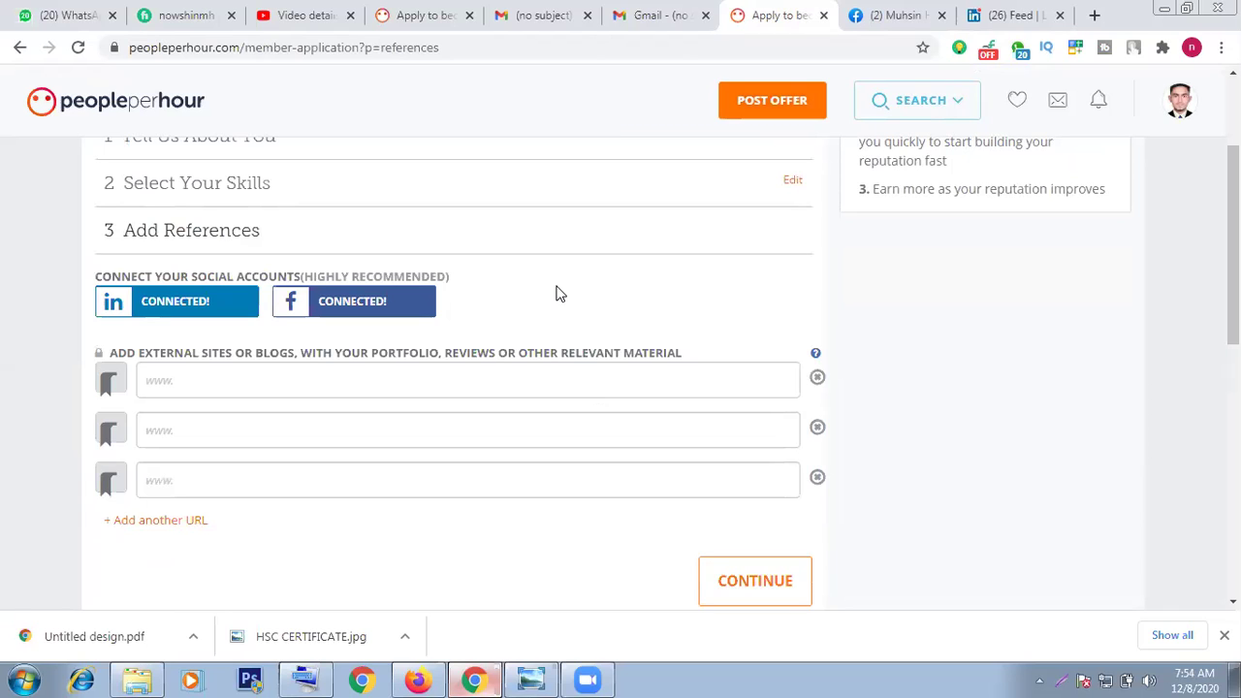
pyautogui.scroll(-1, 831, 502)
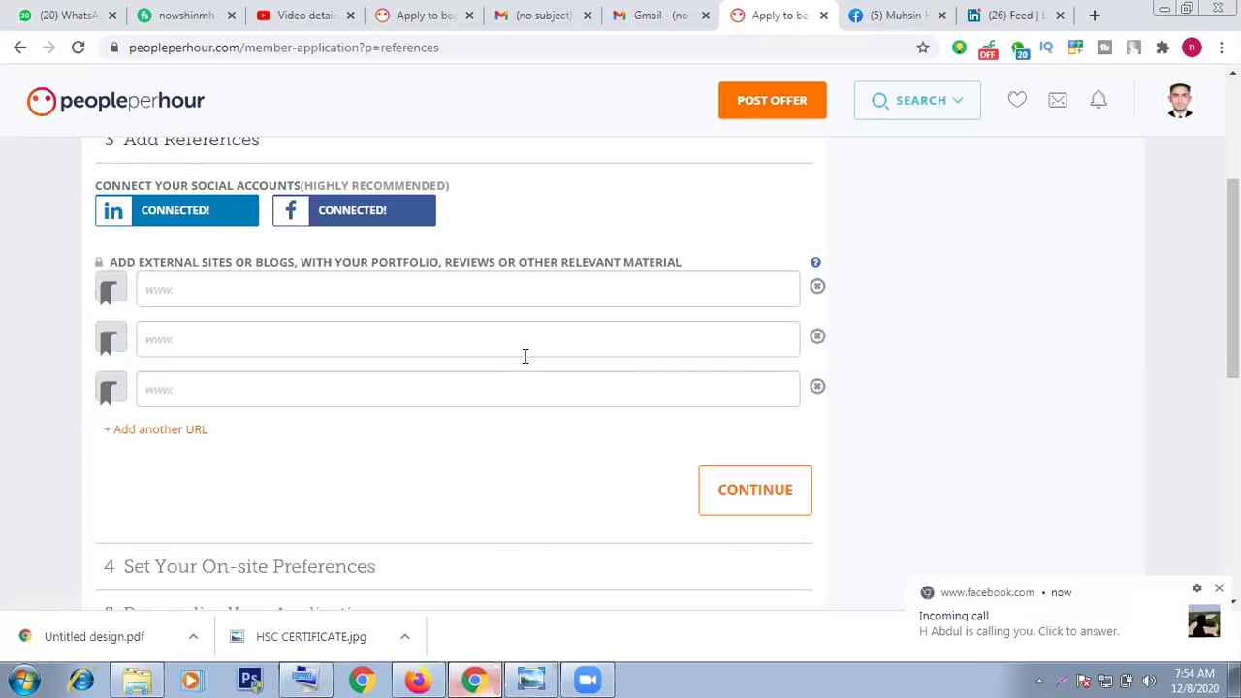
# - Enter the user's blogspot blog address as the first reference site, then continue to step 4
pyautogui.click(432, 291)
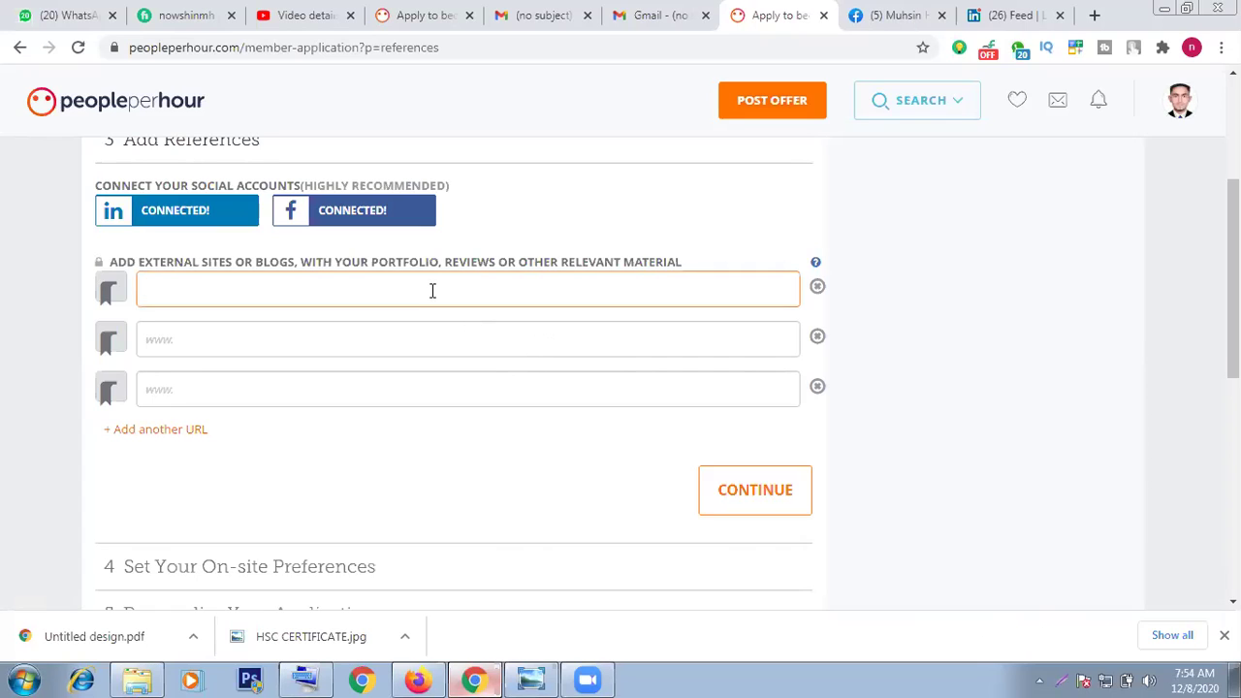
pyautogui.write('w')
pyautogui.press('BackSpace')
pyautogui.write('www.muhsin')
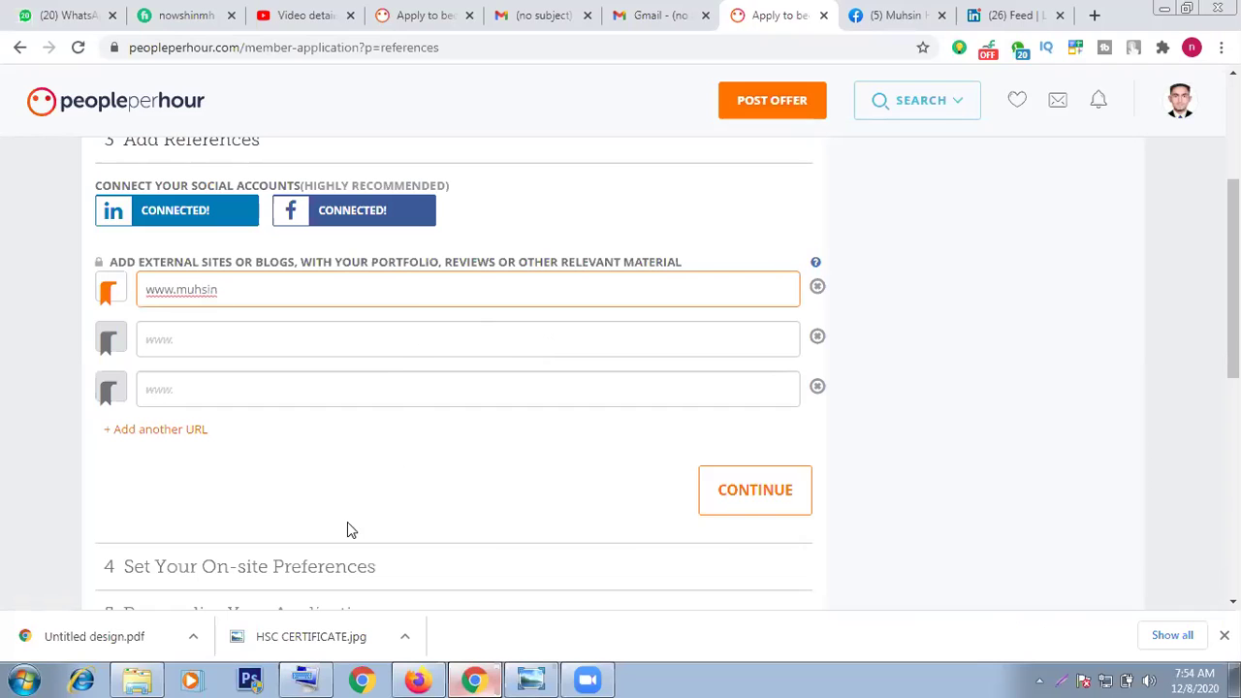
pyautogui.click(308, 678)
pyautogui.click(461, 432)
pyautogui.click(567, 432)
pyautogui.click(533, 432)
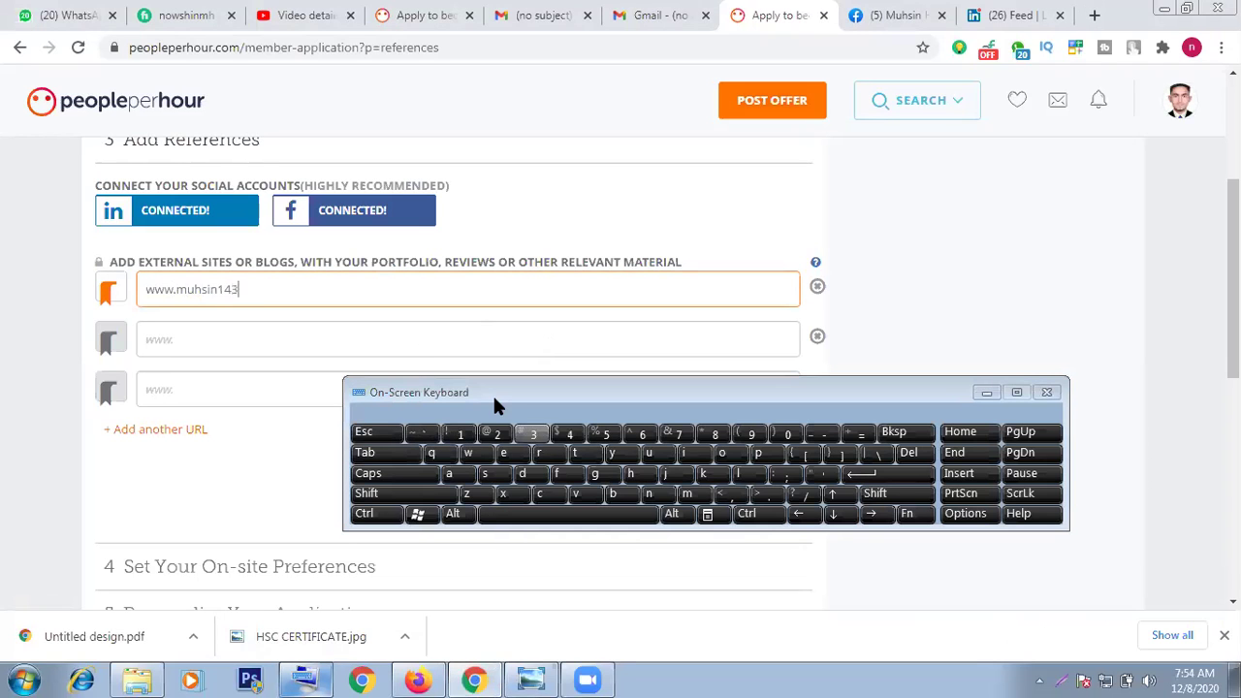
pyautogui.write('.blo')
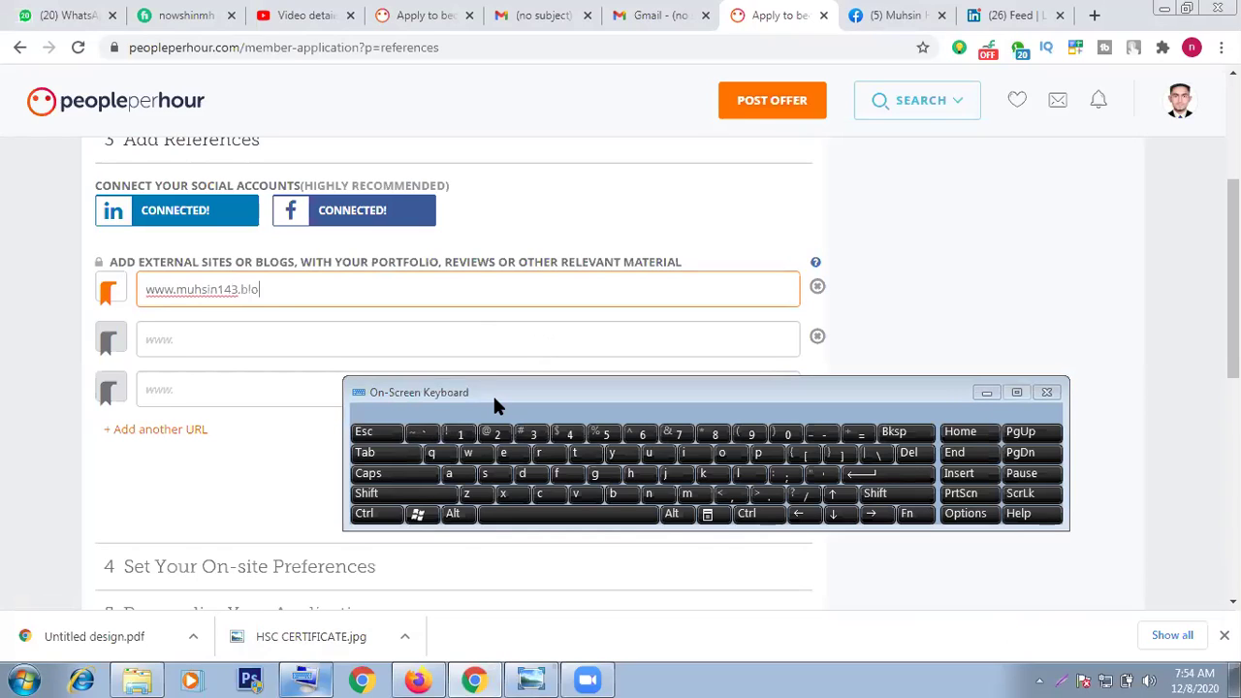
pyautogui.write('gspot.com')
pyautogui.click(989, 393)
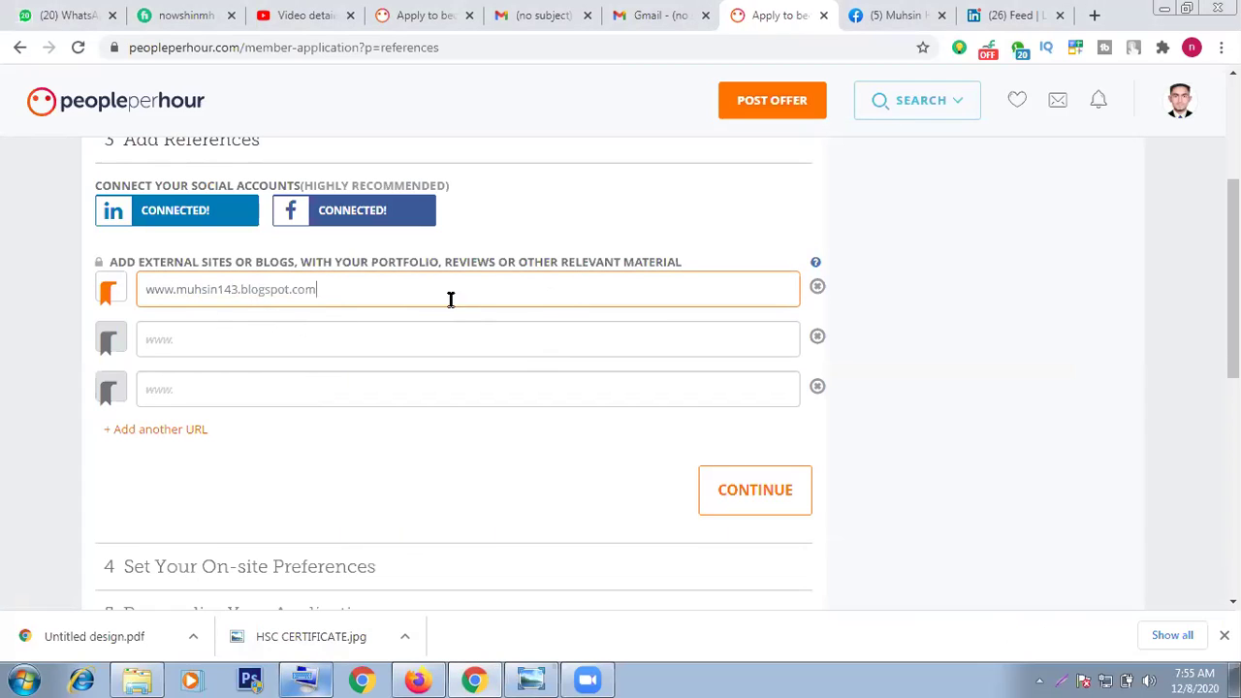
pyautogui.click(748, 497)
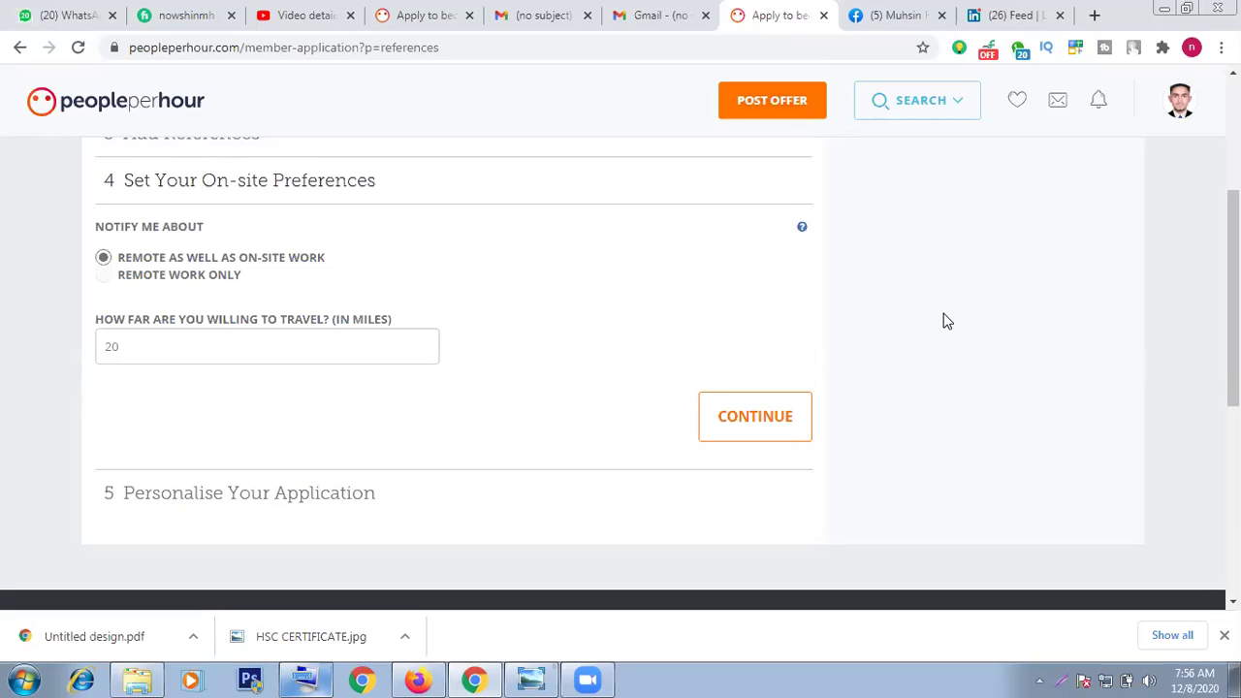
# - Choose 'Remote work only' notifications and continue to step 5, Personalise Your Application
pyautogui.click(104, 281)
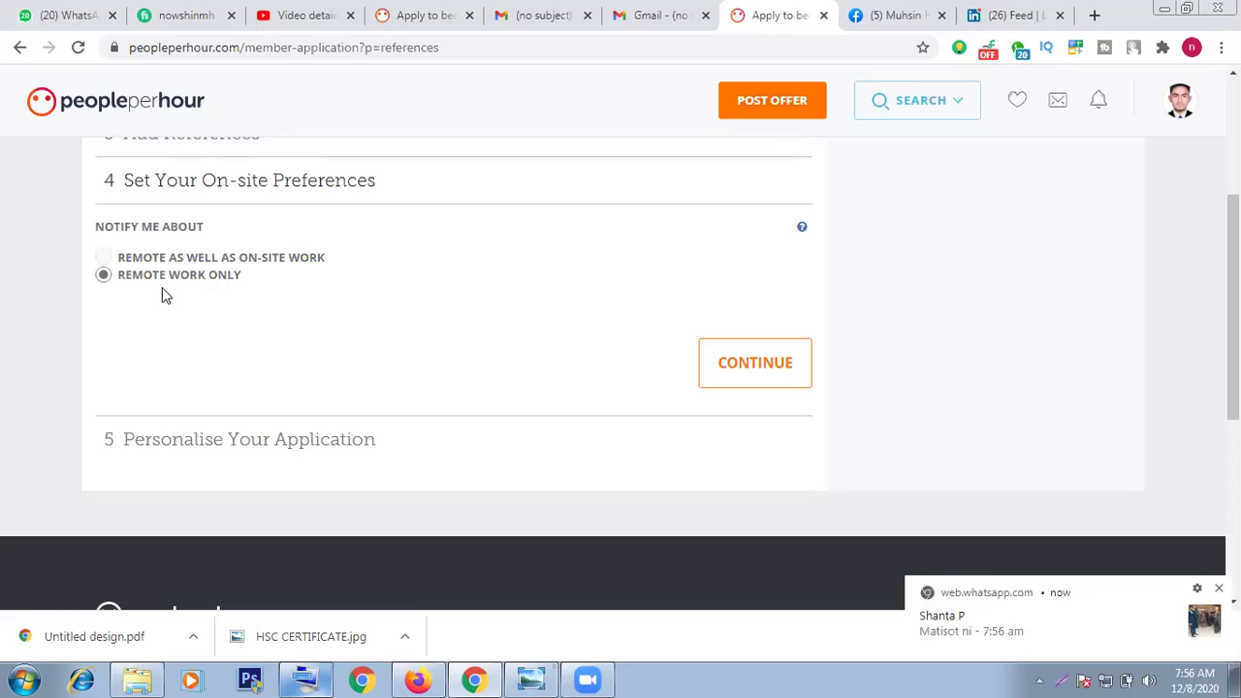
pyautogui.click(788, 370)
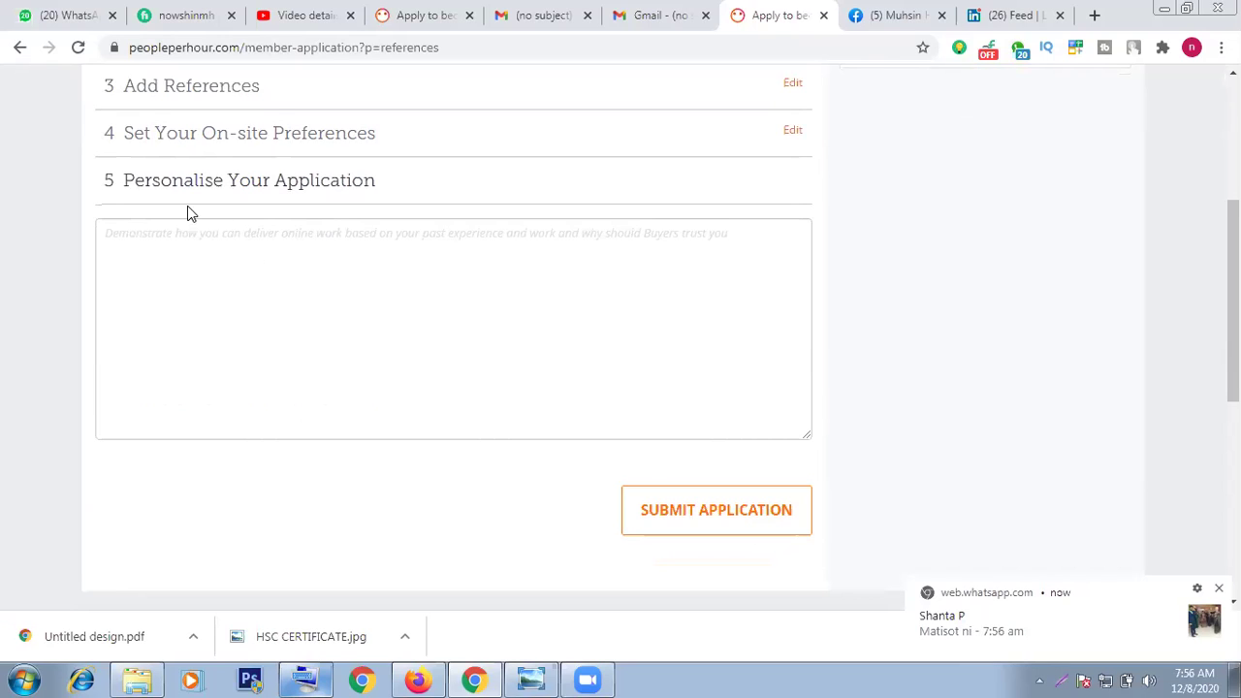
# - Remove a Facebook profile link accidentally pasted into the application description box
pyautogui.click(183, 234)
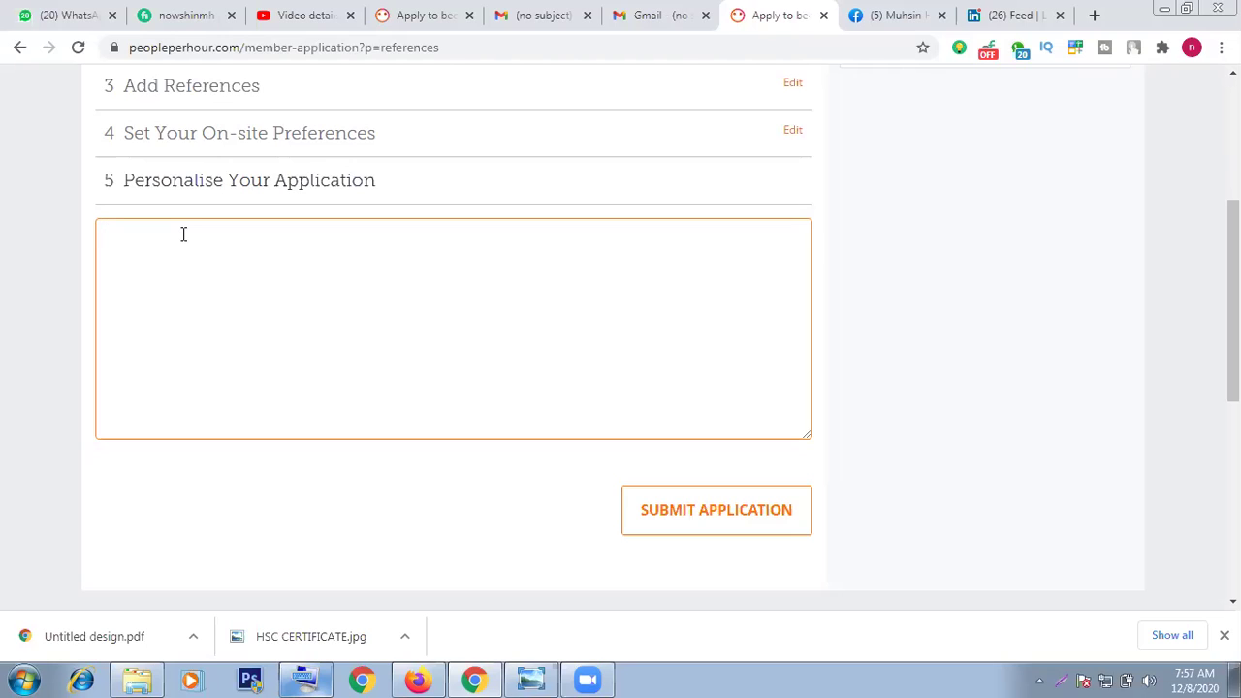
pyautogui.click(183, 233)
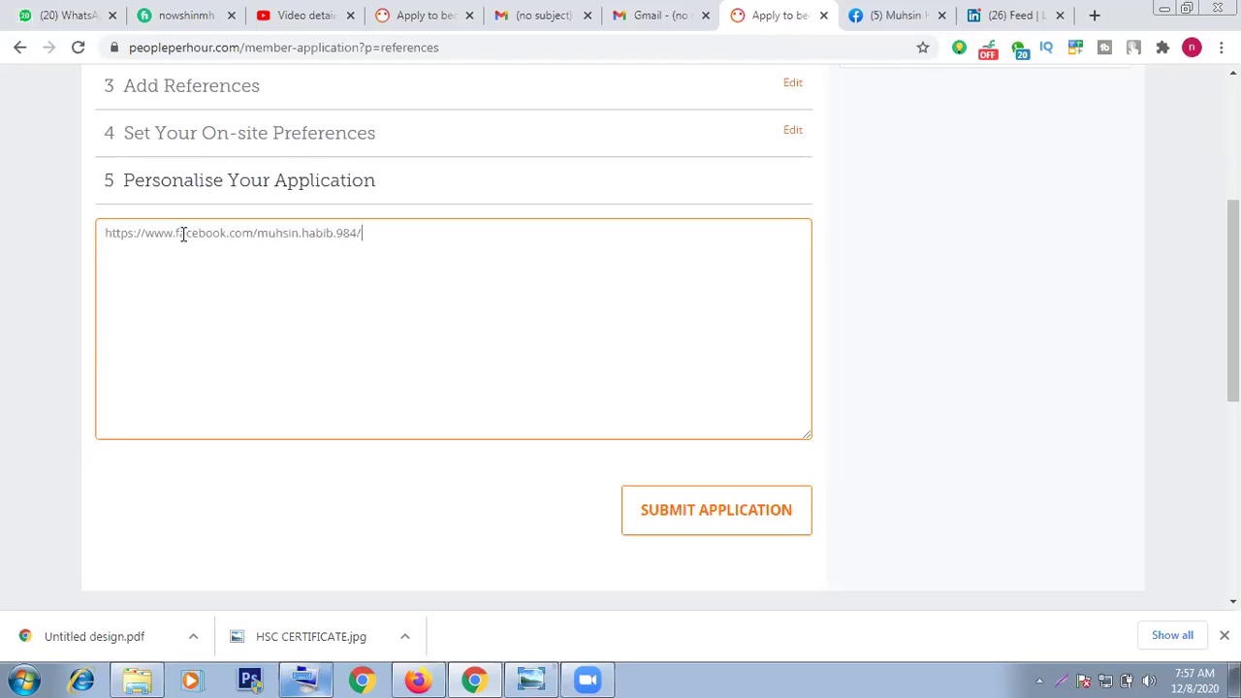
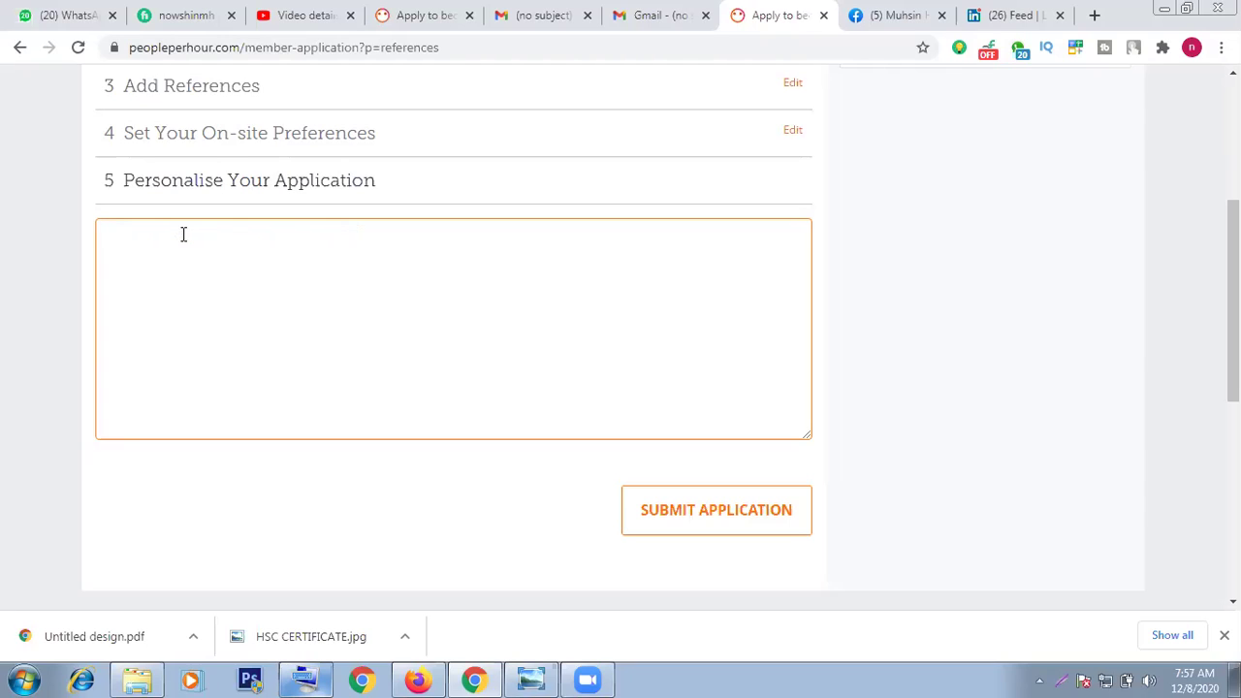
# - Copy the Fiverr profile description and bring up paste options in the application description box
pyautogui.click(171, 13)
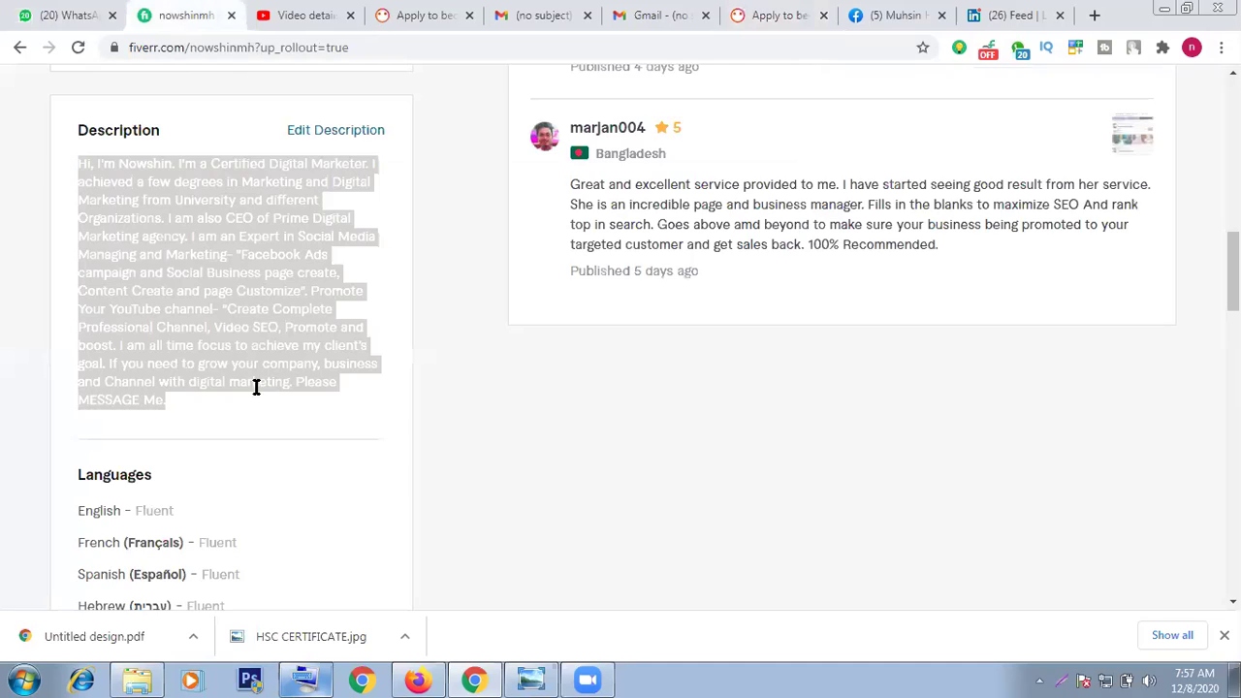
pyautogui.rightClick(132, 233)
pyautogui.click(233, 258)
pyautogui.click(765, 9)
pyautogui.rightClick(287, 282)
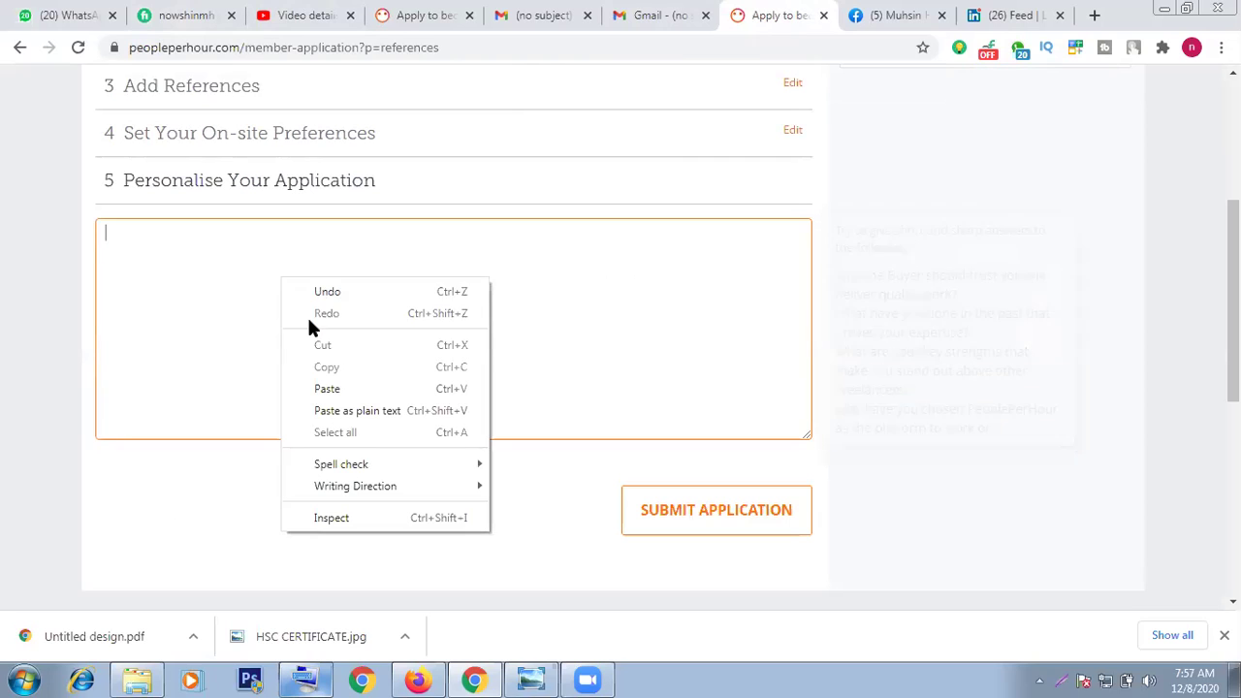
# - Paste the introduction, swap the name after 'Hi, I'm' for the applicant's own, and delete 'Please MESSAGE Me.'
pyautogui.click(327, 388)
pyautogui.click(190, 235)
pyautogui.press('BackSpace')
pyautogui.press('BackSpace')
pyautogui.press('BackSpace')
pyautogui.press('BackSpace')
pyautogui.press('BackSpace')
pyautogui.press('BackSpace')
pyautogui.press('BackSpace')
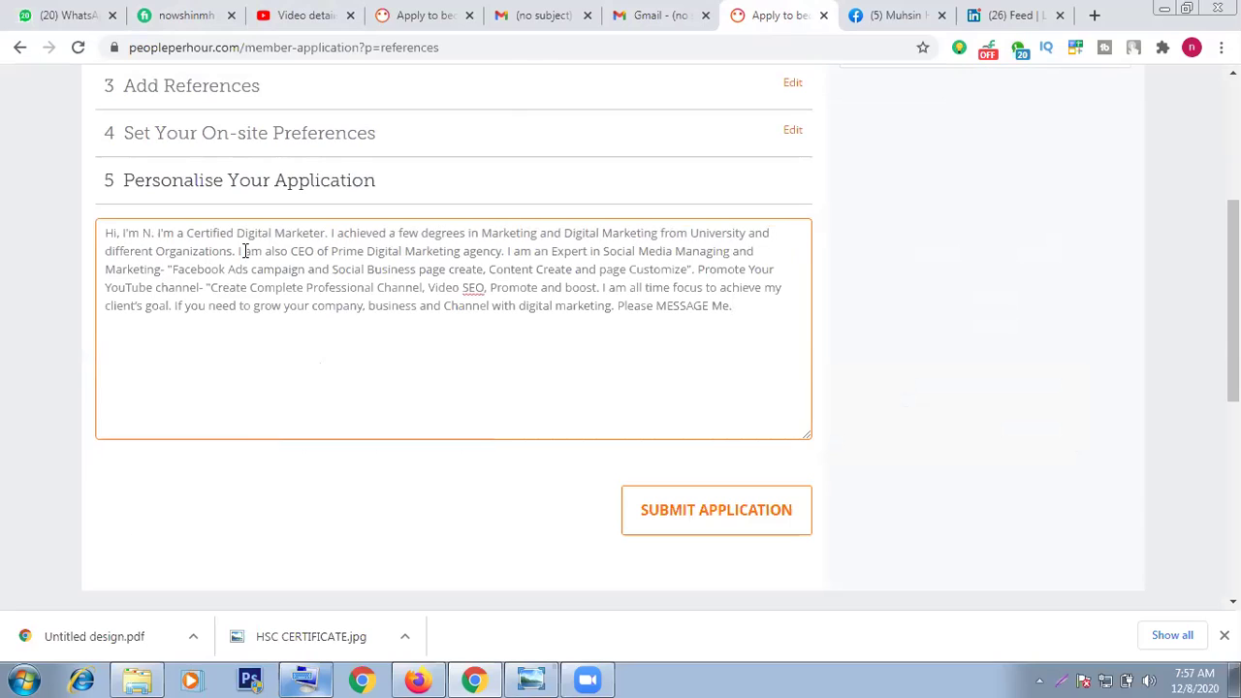
pyautogui.write('Muhsin')
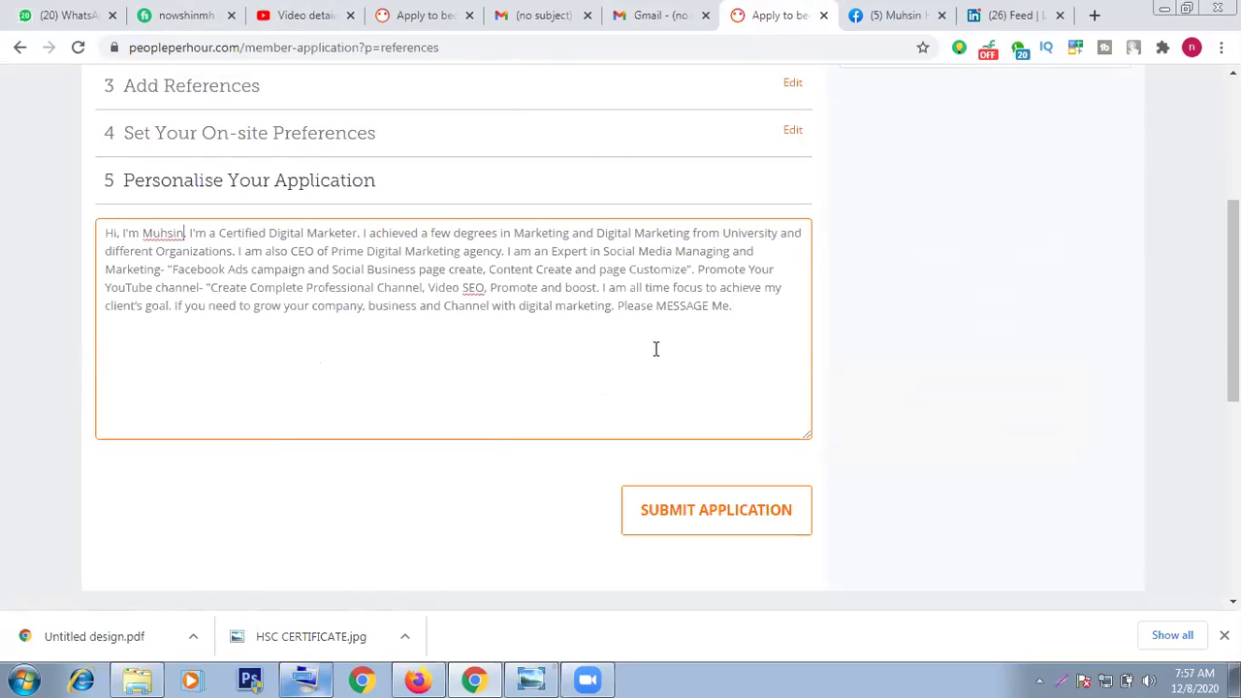
pyautogui.moveTo(735, 305); pyautogui.dragTo(618, 313)
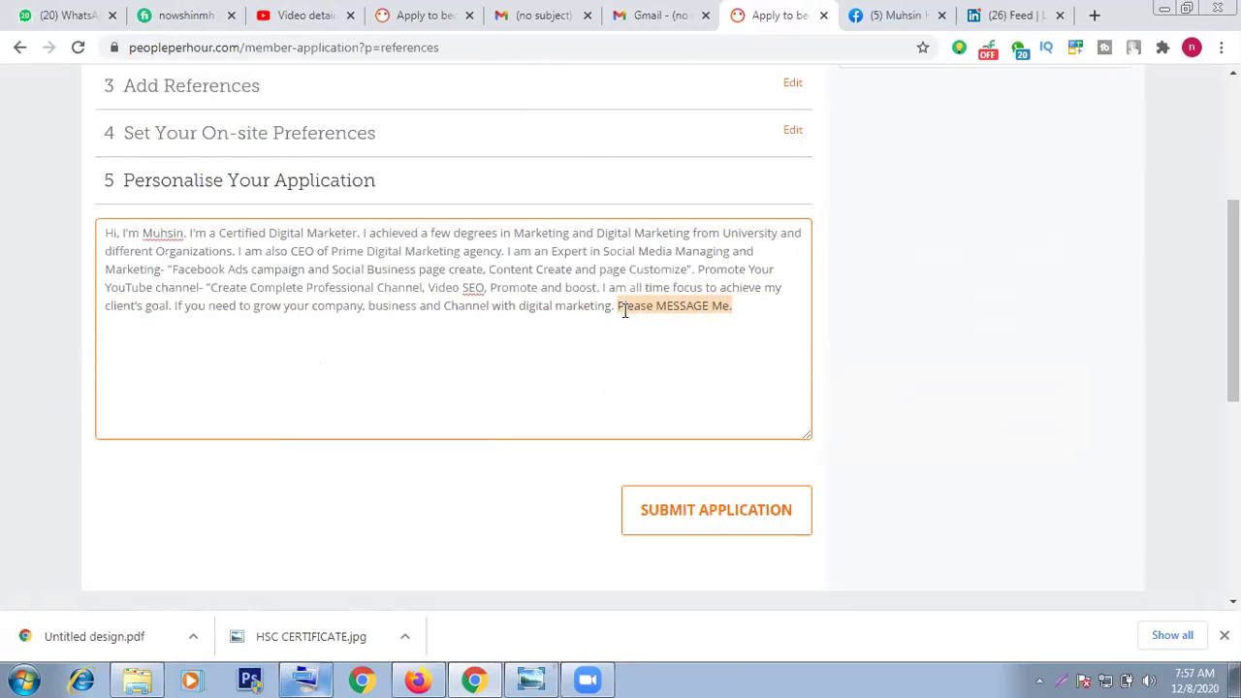
pyautogui.press('BackSpace')
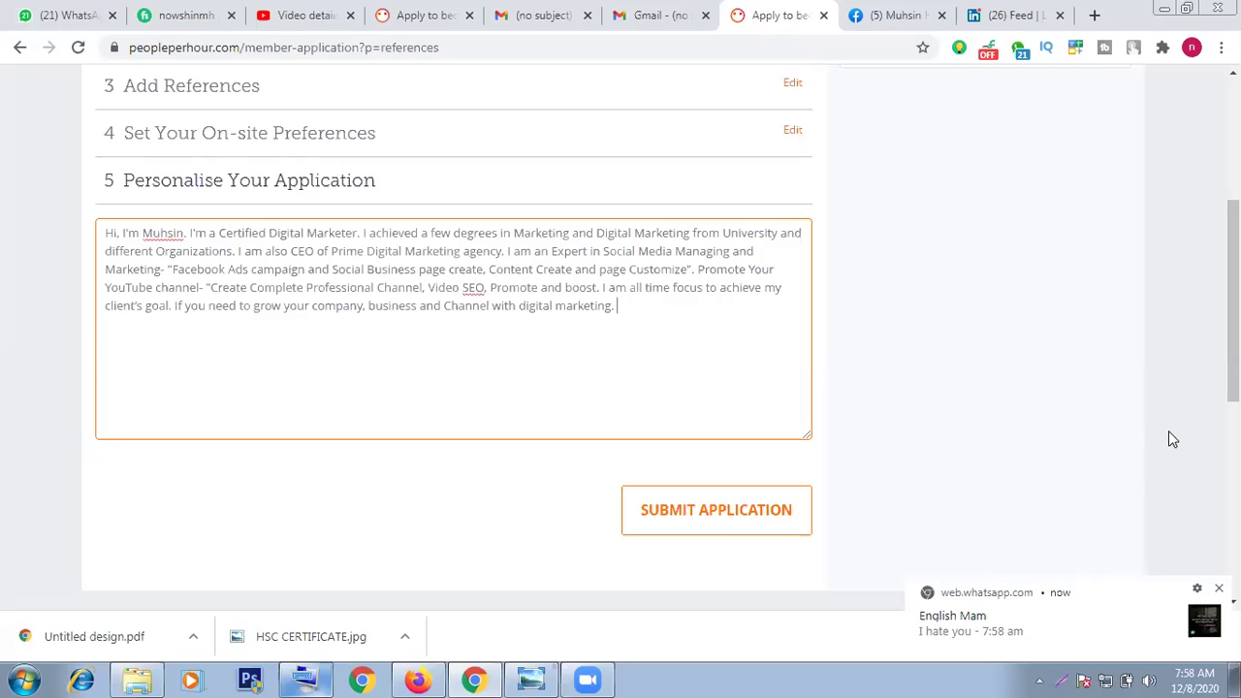
# - Return to the description text and close the WhatsApp browser tab
pyautogui.click(1219, 588)
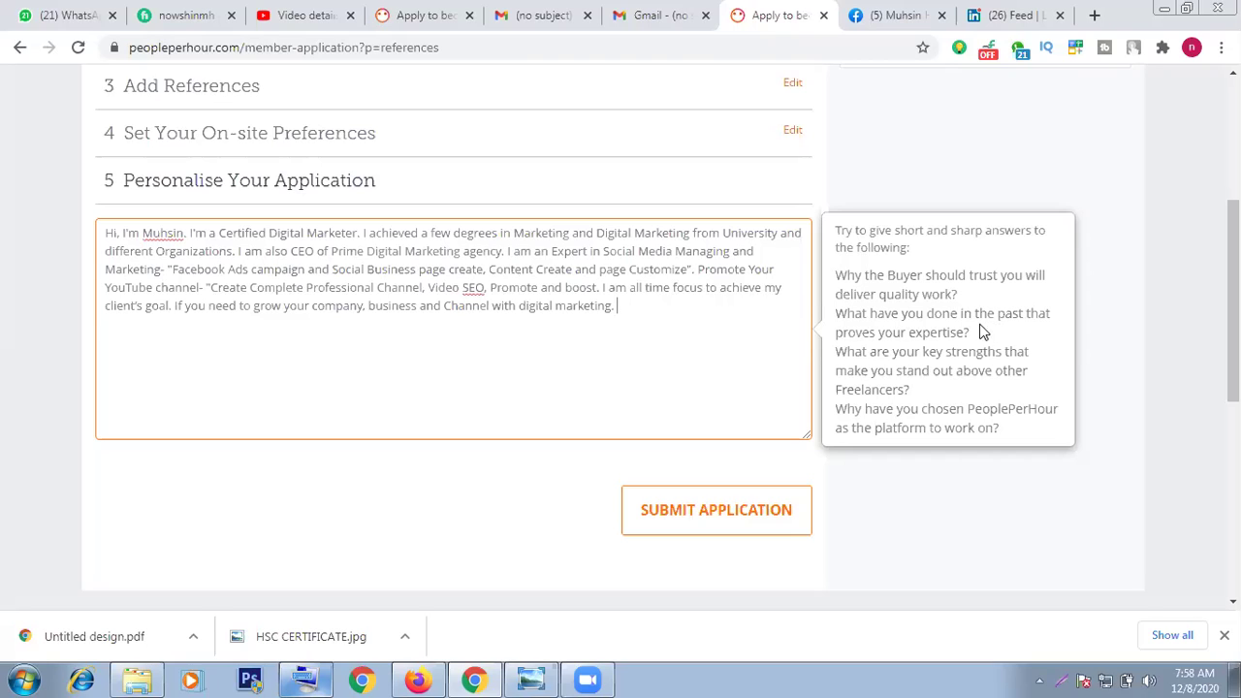
pyautogui.click(111, 15)
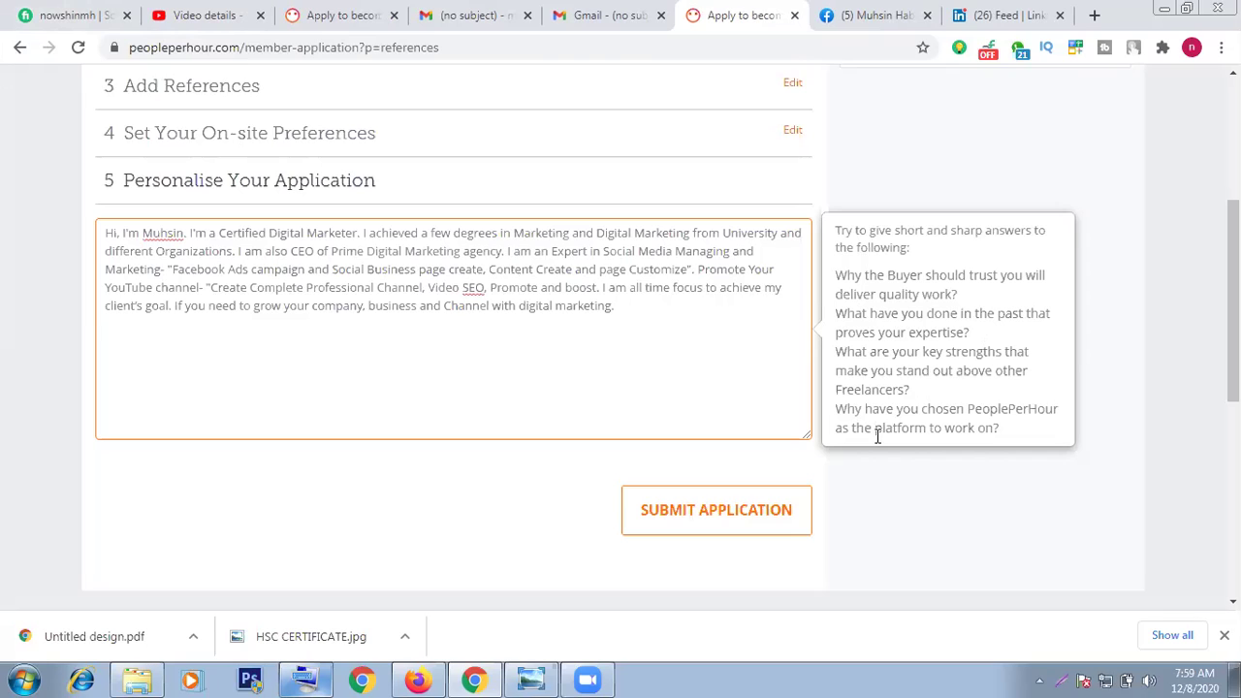
# - Submit the seller application with the free basic 7-day processing option
pyautogui.click(674, 521)
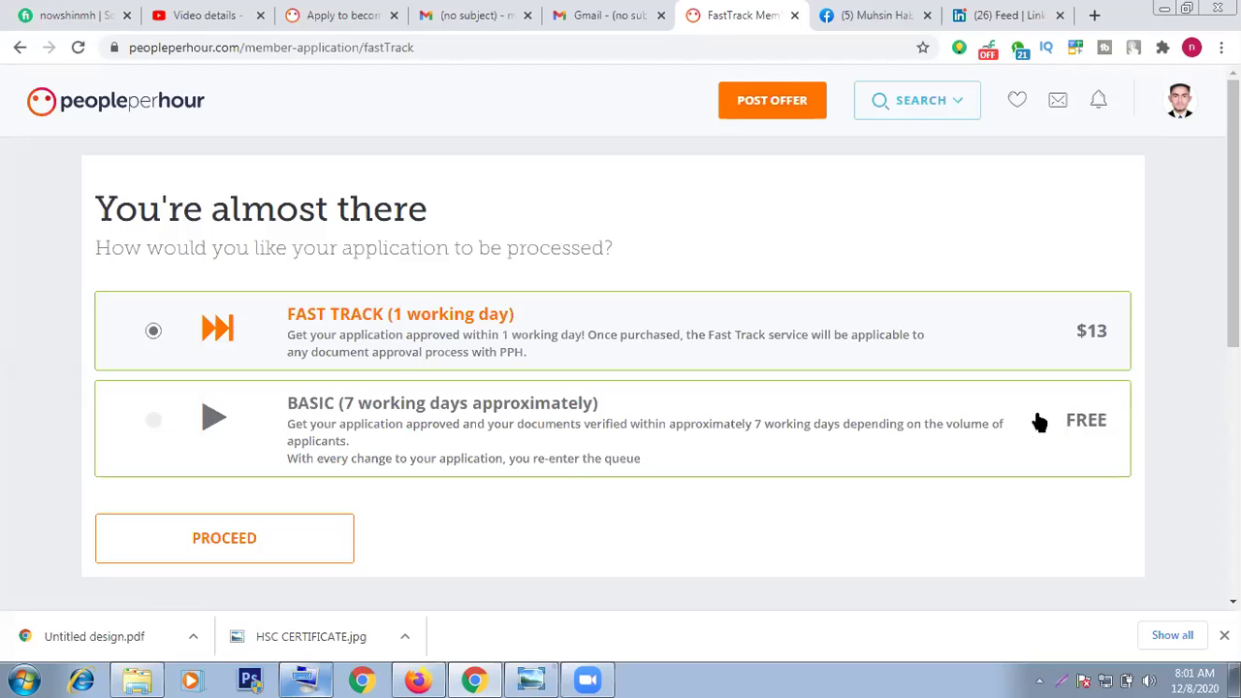
pyautogui.click(153, 430)
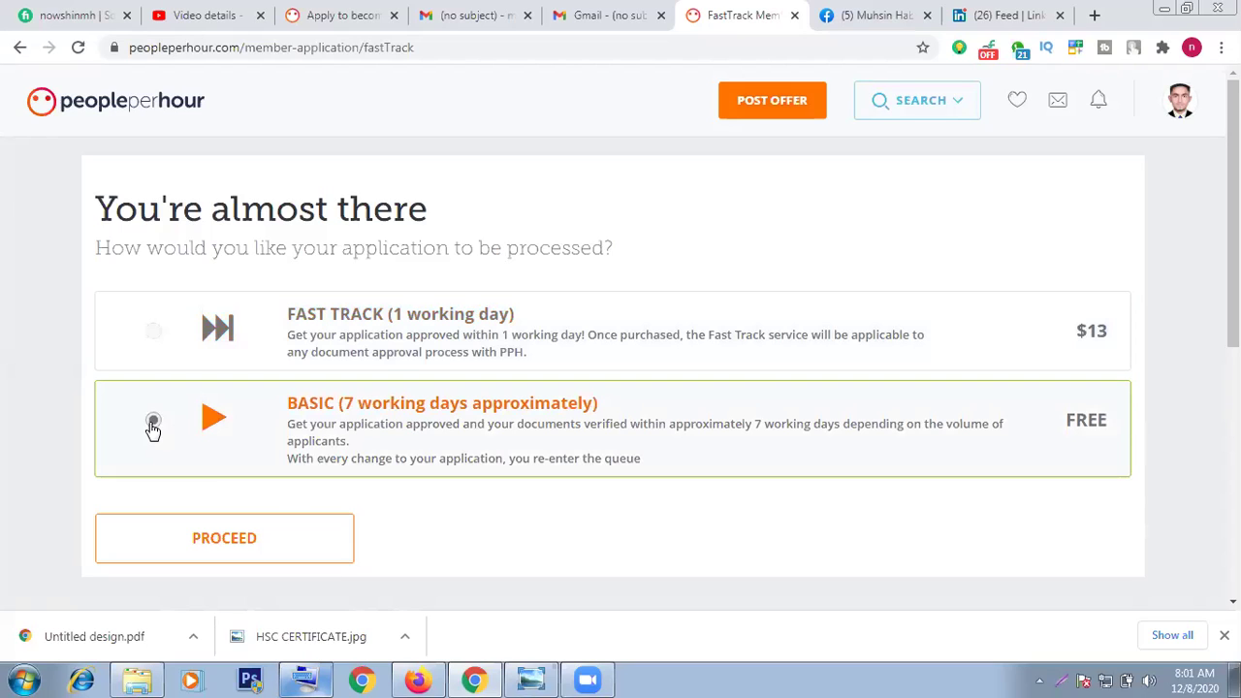
pyautogui.click(230, 545)
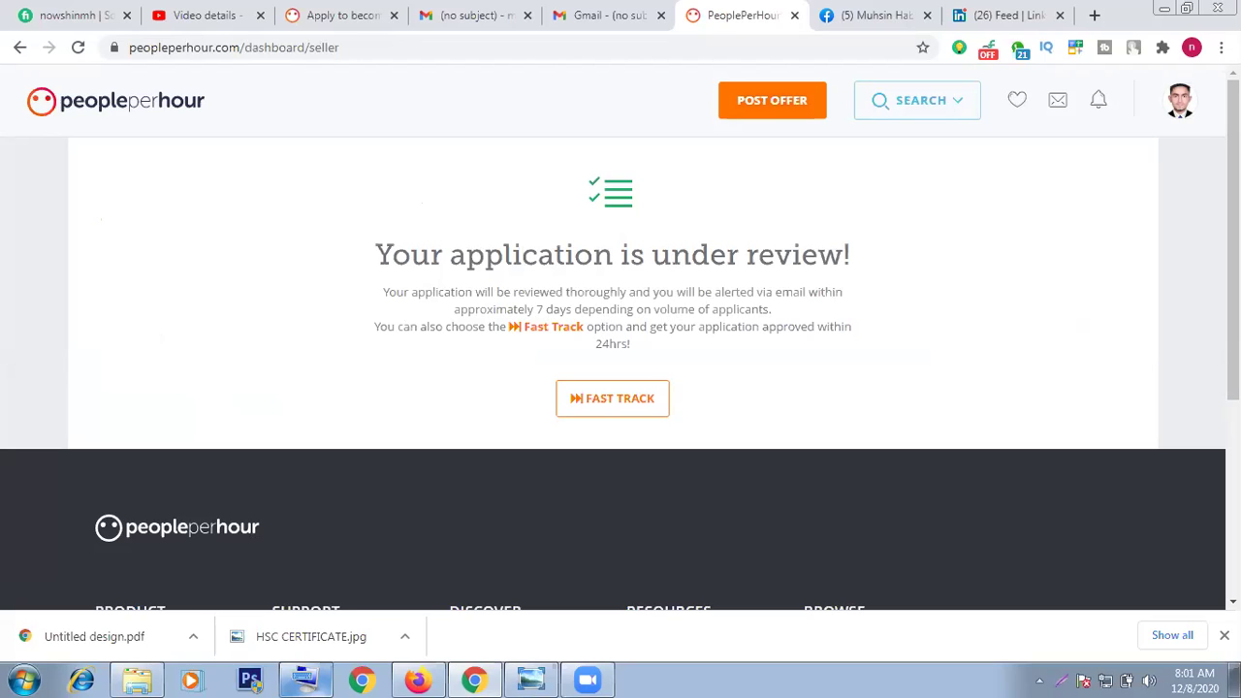
# - Dismiss the Chrome downloads bar and switch to the Gmail '(no subject)' email tab
pyautogui.click(1224, 635)
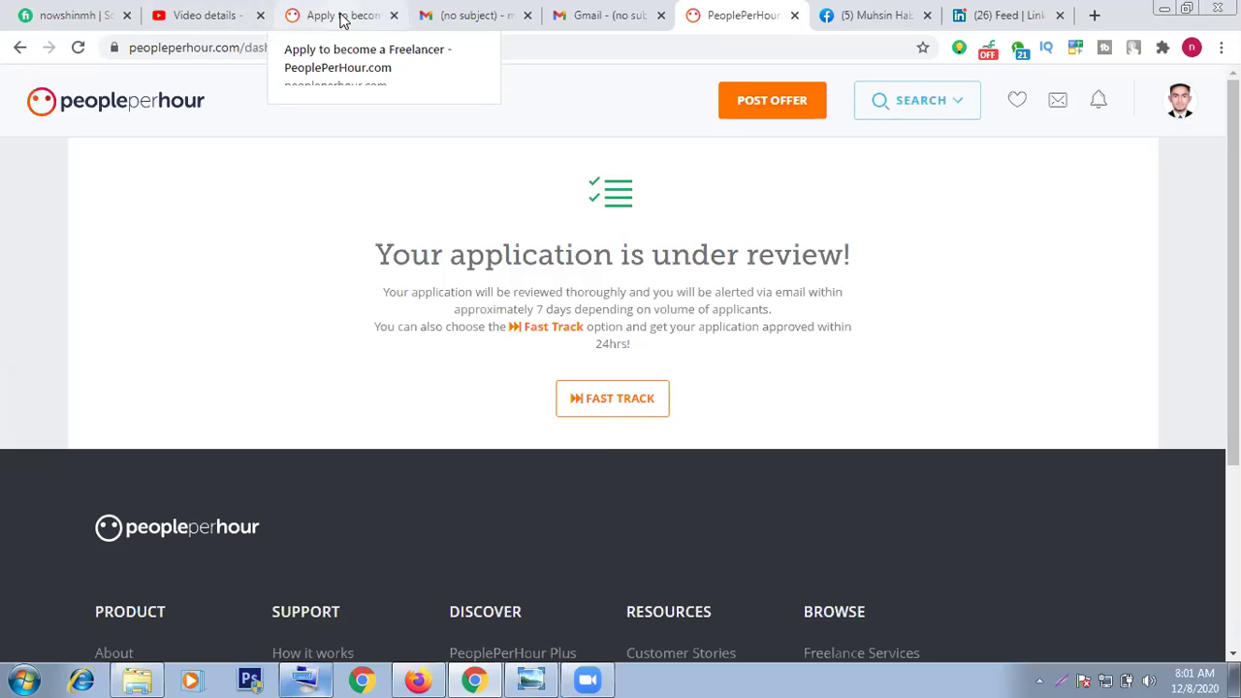
pyautogui.click(475, 16)
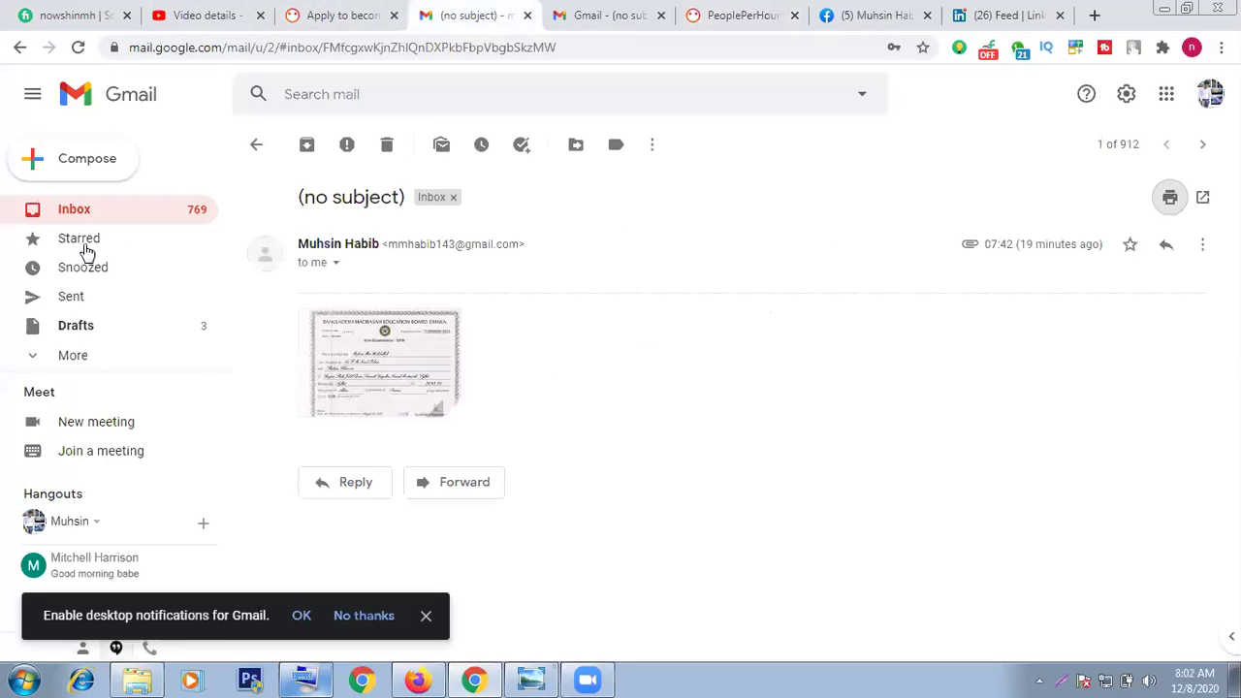
# - Read PeoplePerHour's 'application has been received' email from the Inbox, then return to the PeoplePerHour tab
pyautogui.click(105, 206)
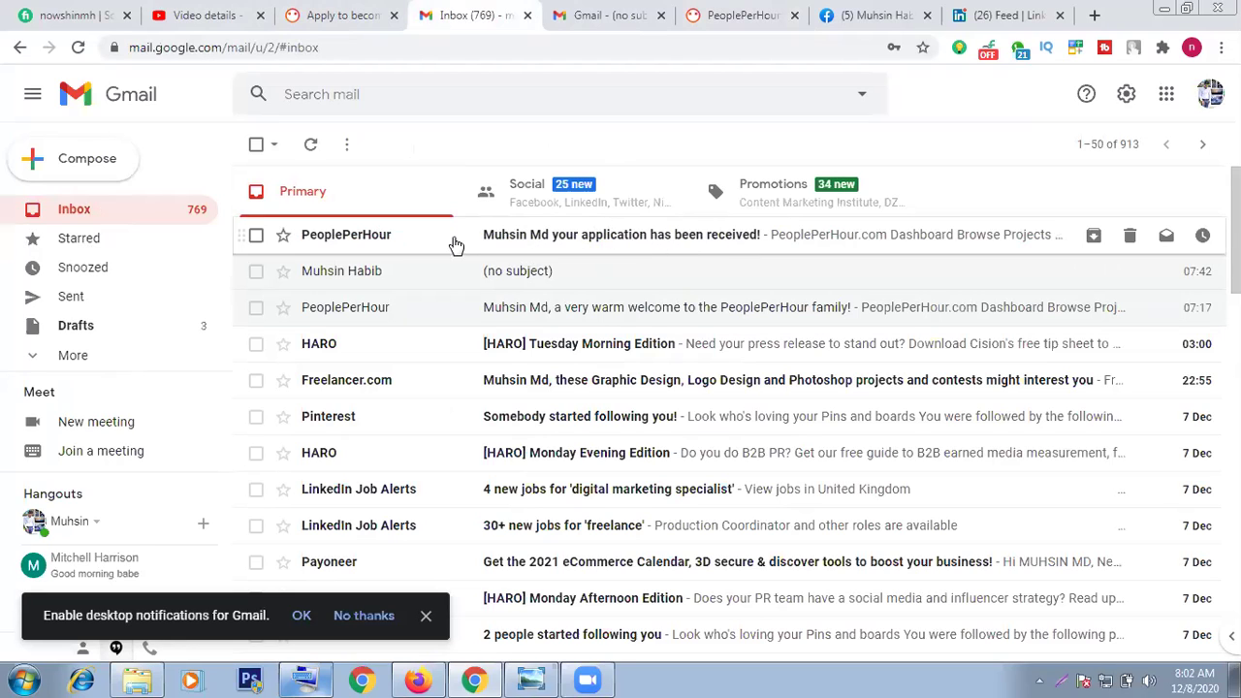
pyautogui.click(521, 238)
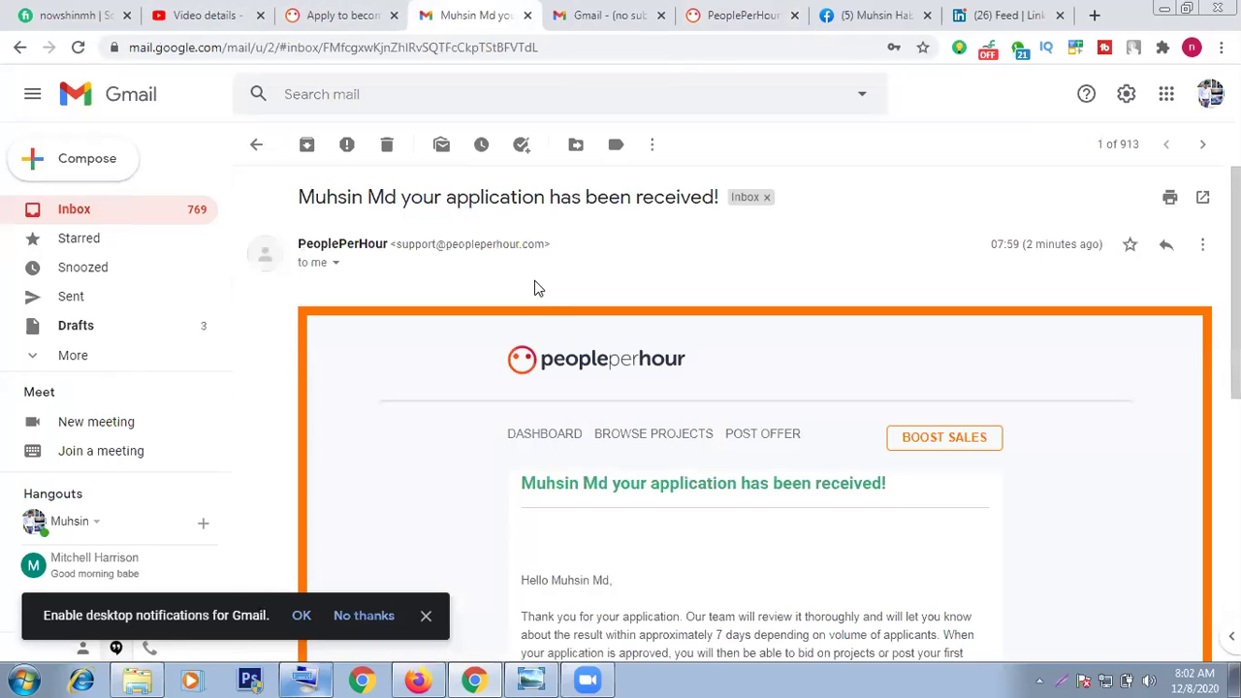
pyautogui.scroll(-4, 553, 287)
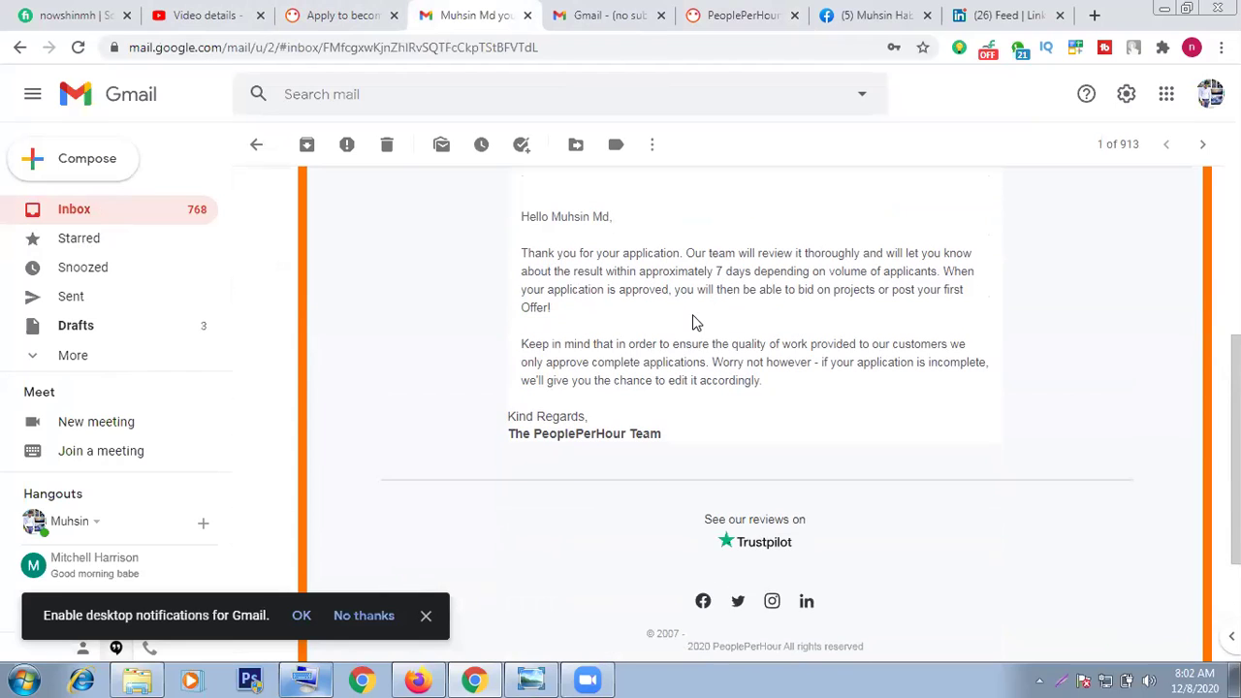
pyautogui.scroll(1, 699, 320)
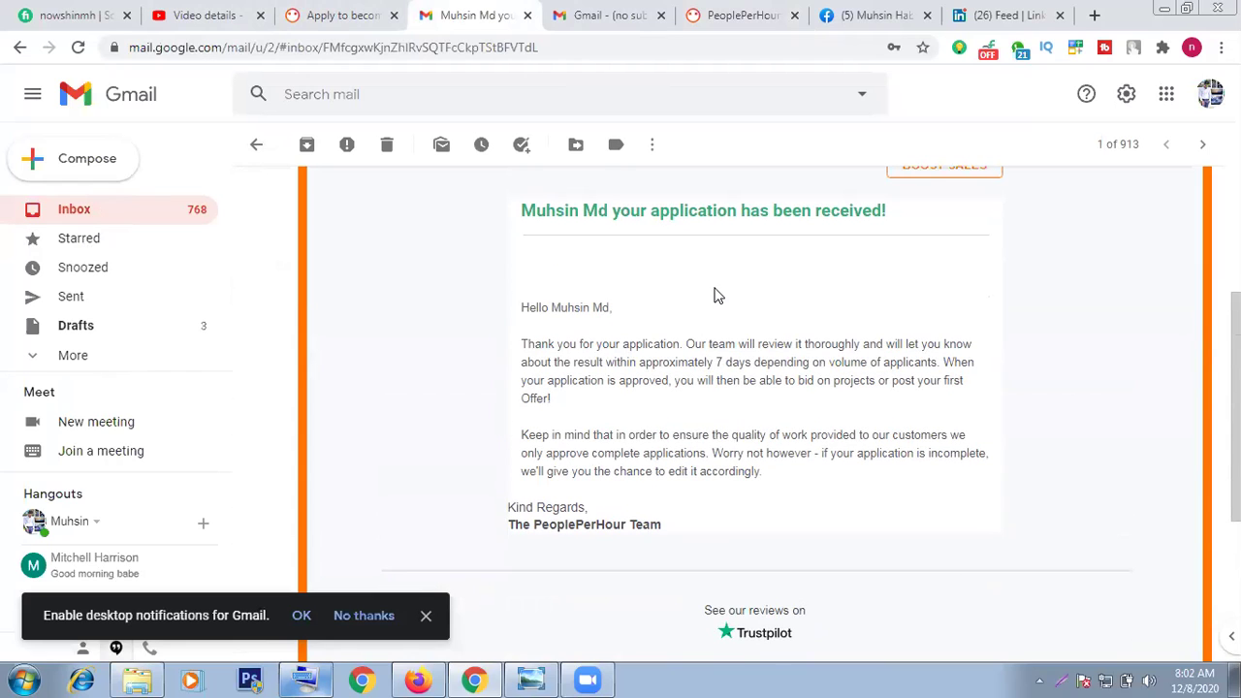
pyautogui.scroll(1, 714, 296)
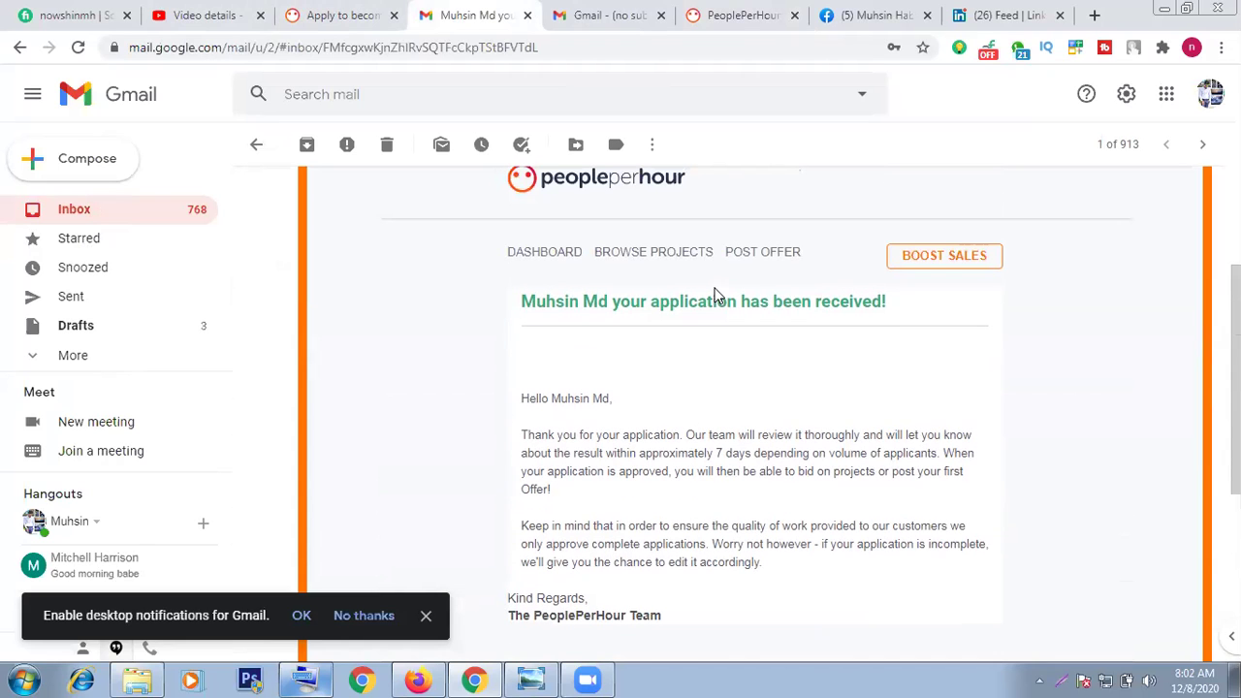
pyautogui.click(753, 17)
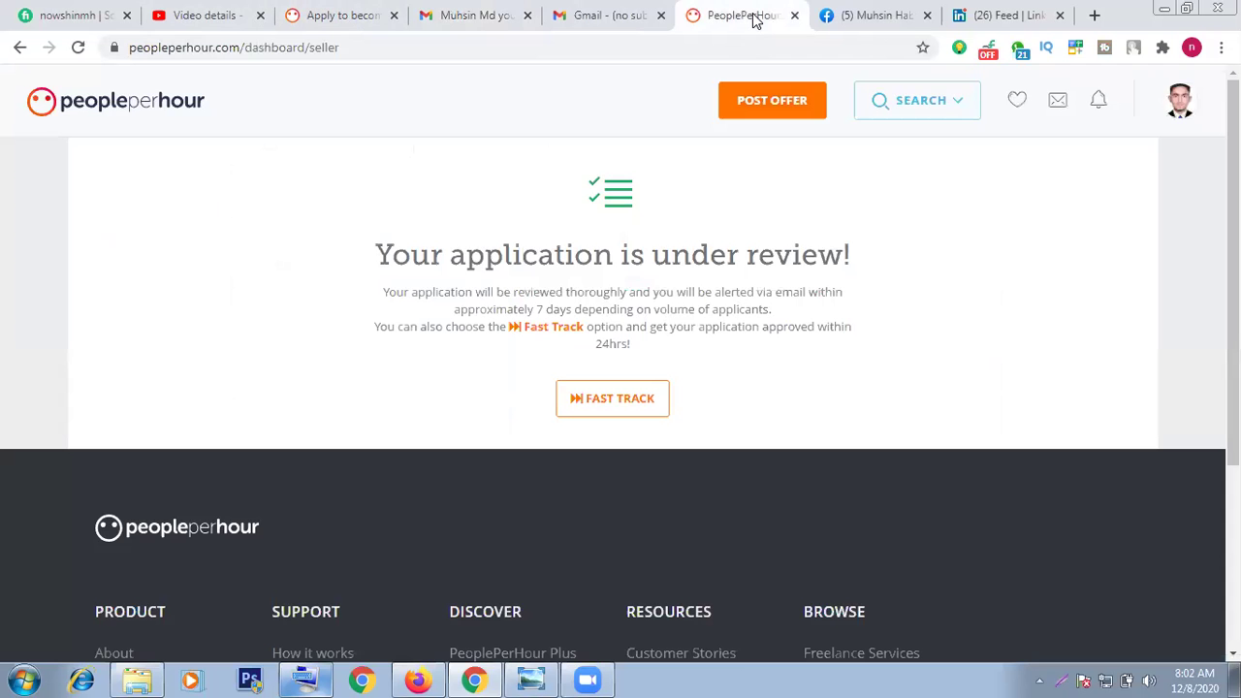
# - Choose Payments from the profile avatar's dropdown menu
pyautogui.click(1176, 114)
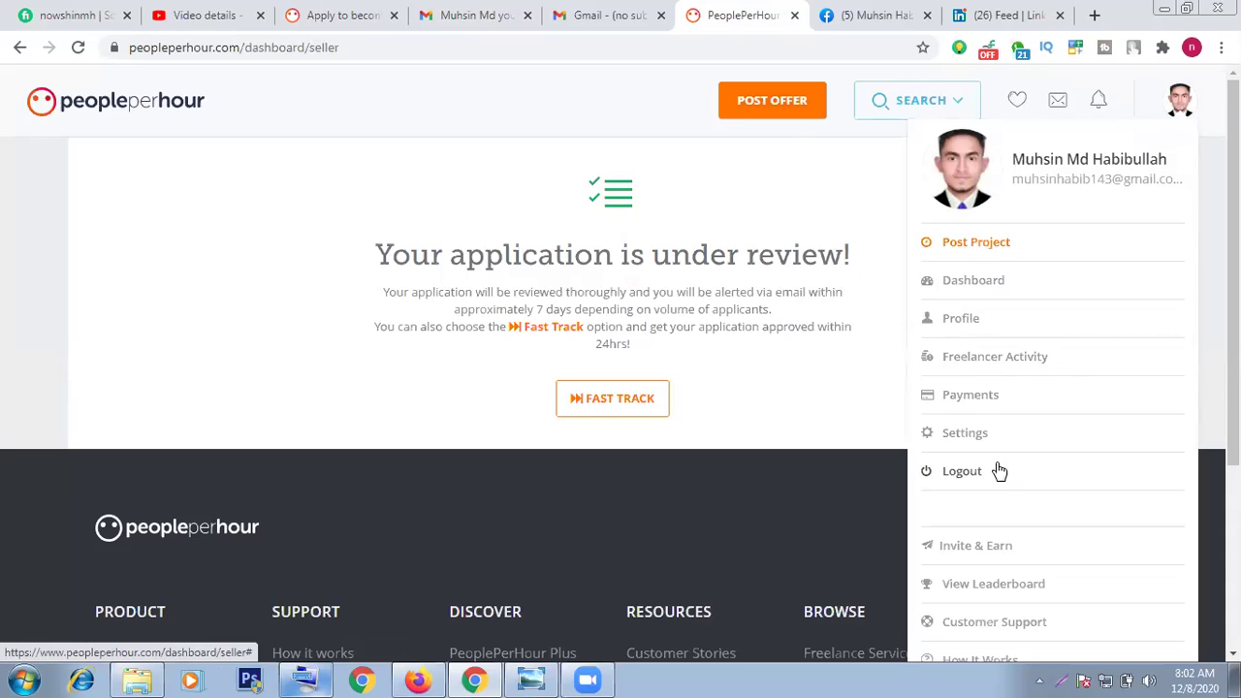
pyautogui.click(967, 396)
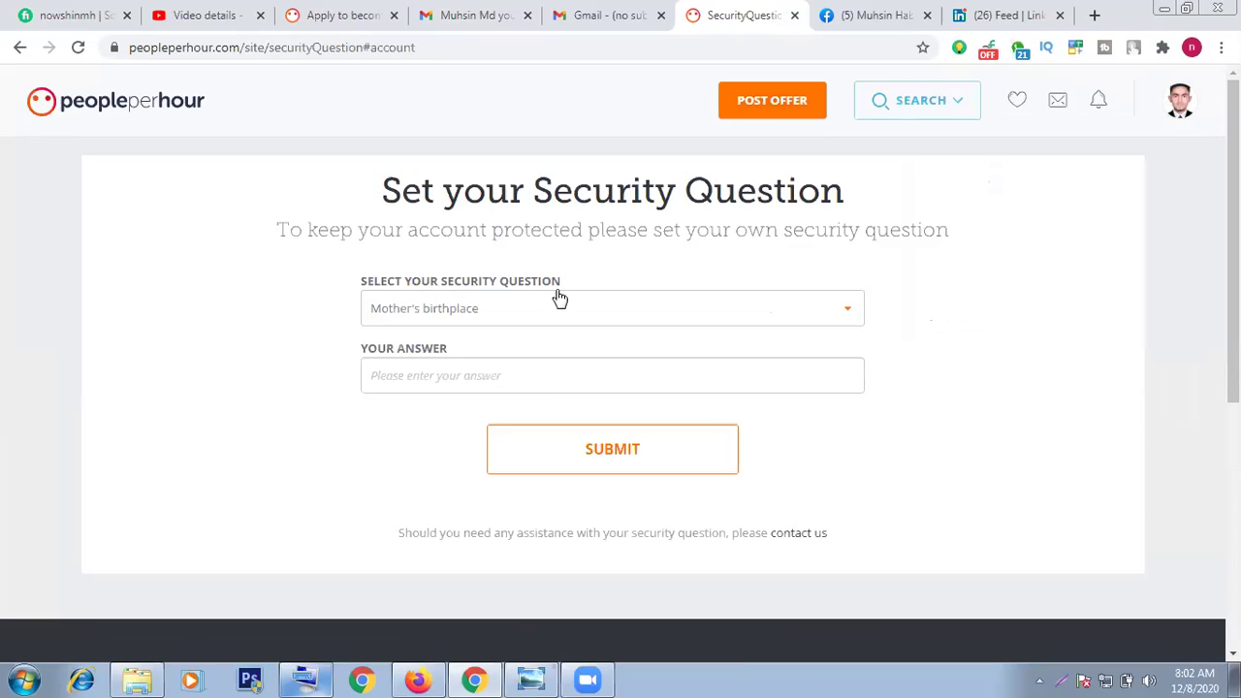
# - Set 'Name of first pet' as the security question, enter its answer, and submit
pyautogui.click(493, 318)
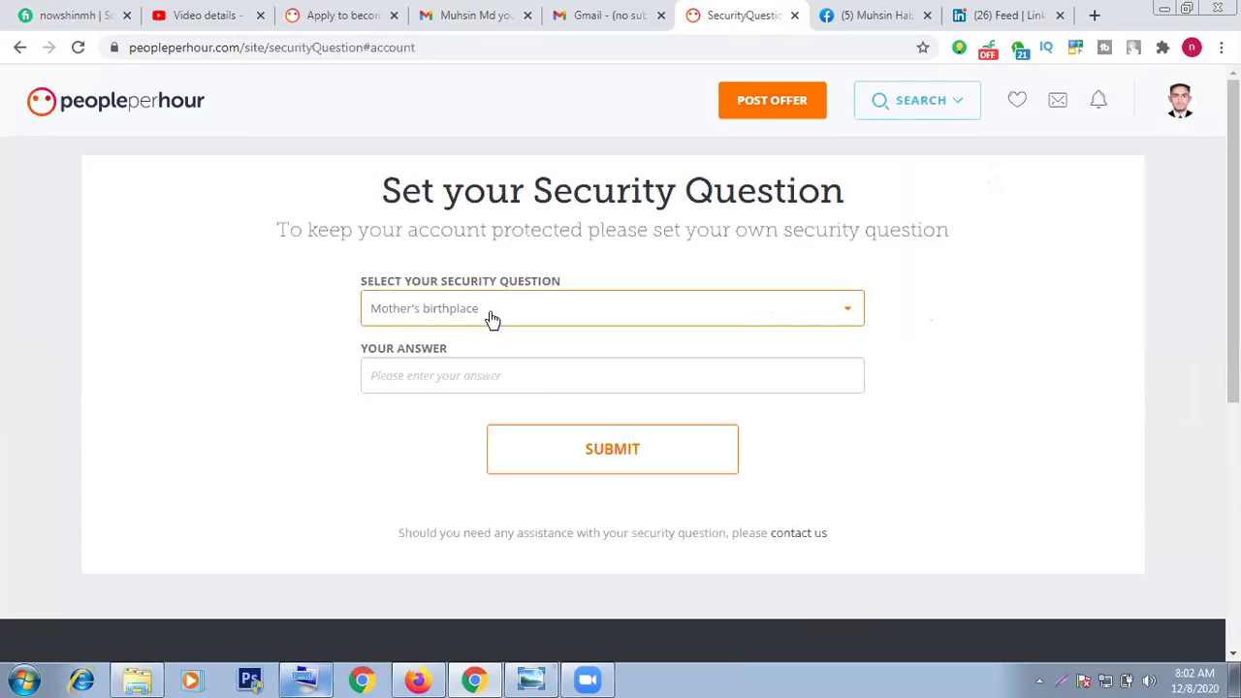
pyautogui.click(492, 318)
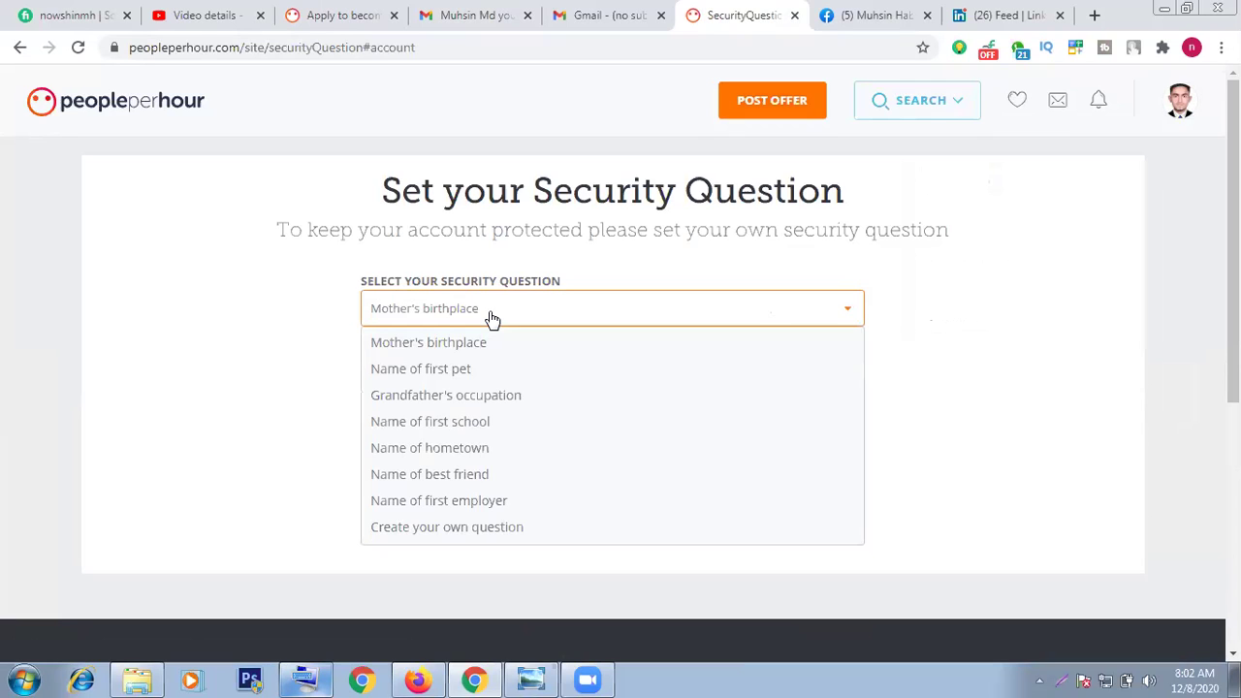
pyautogui.click(451, 372)
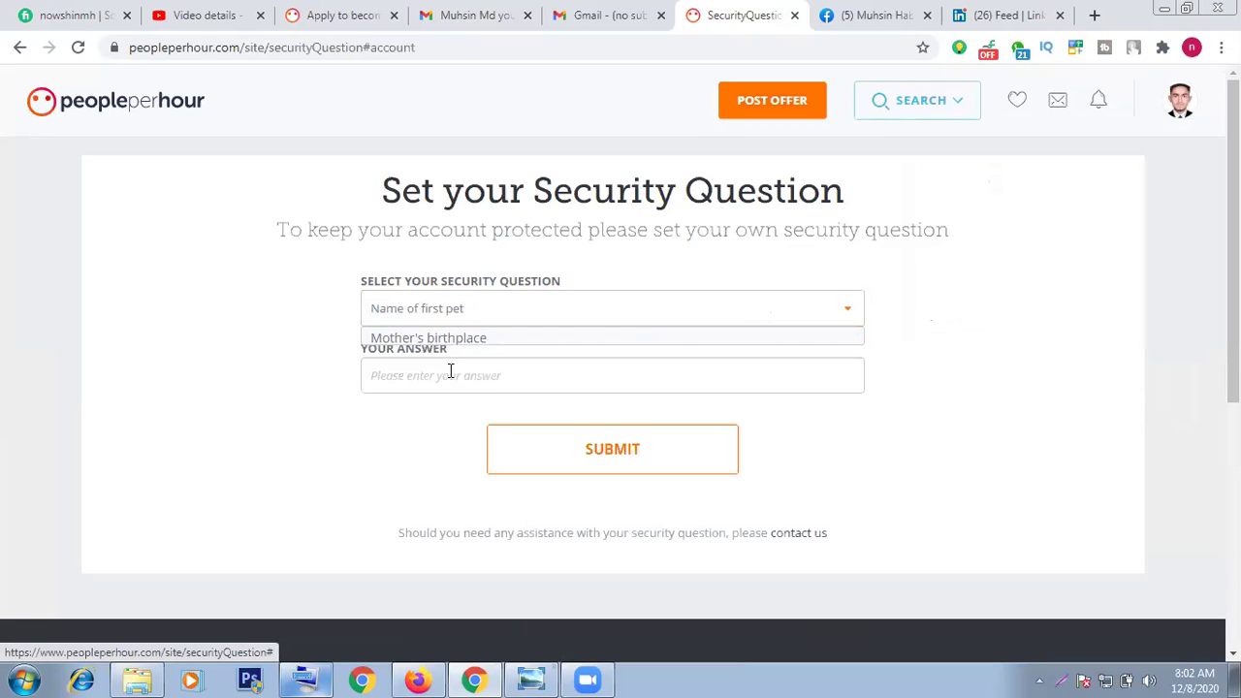
pyautogui.click(398, 385)
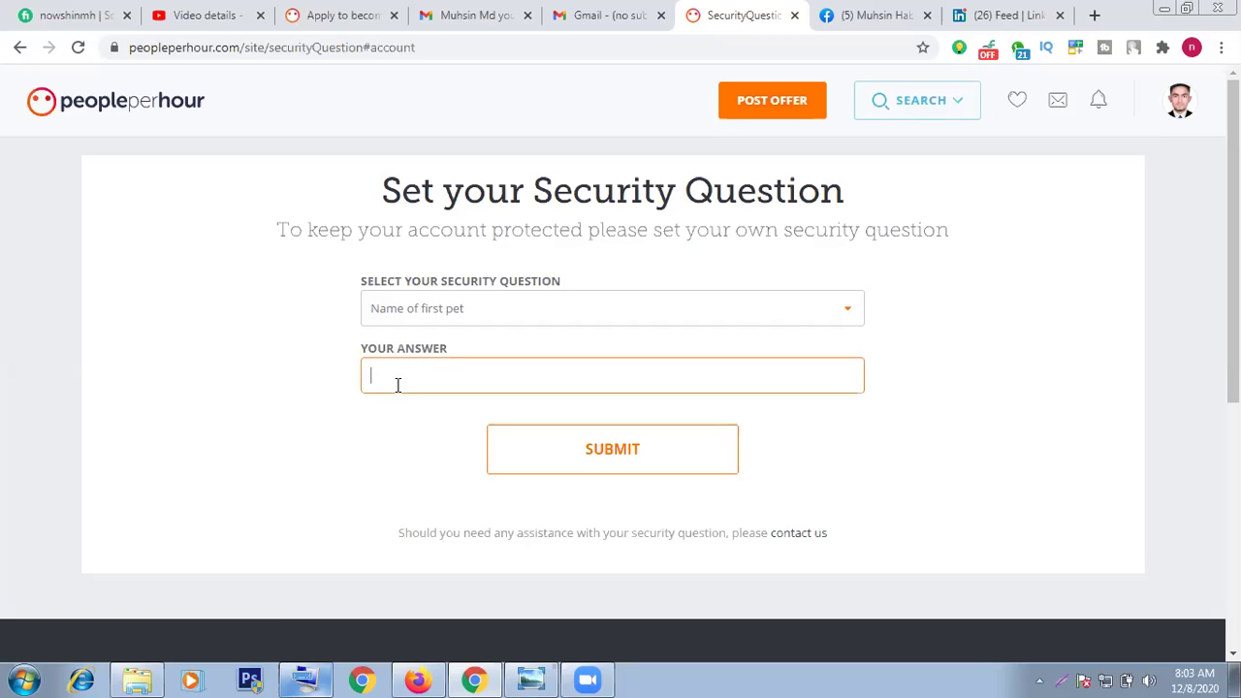
pyautogui.press('BackSpace')
pyautogui.press('BackSpace')
pyautogui.click(595, 454)
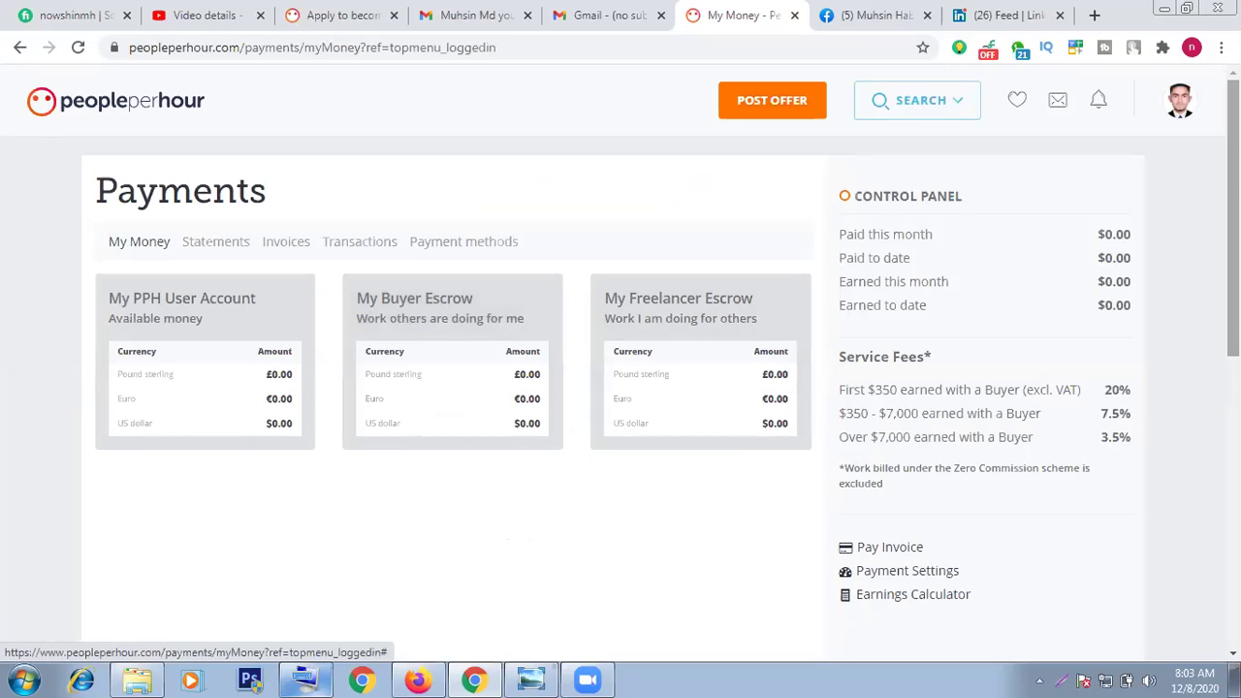
# - Open Payment Settings from the control panel lower on the Payments page
pyautogui.scroll(-1, 621, 388)
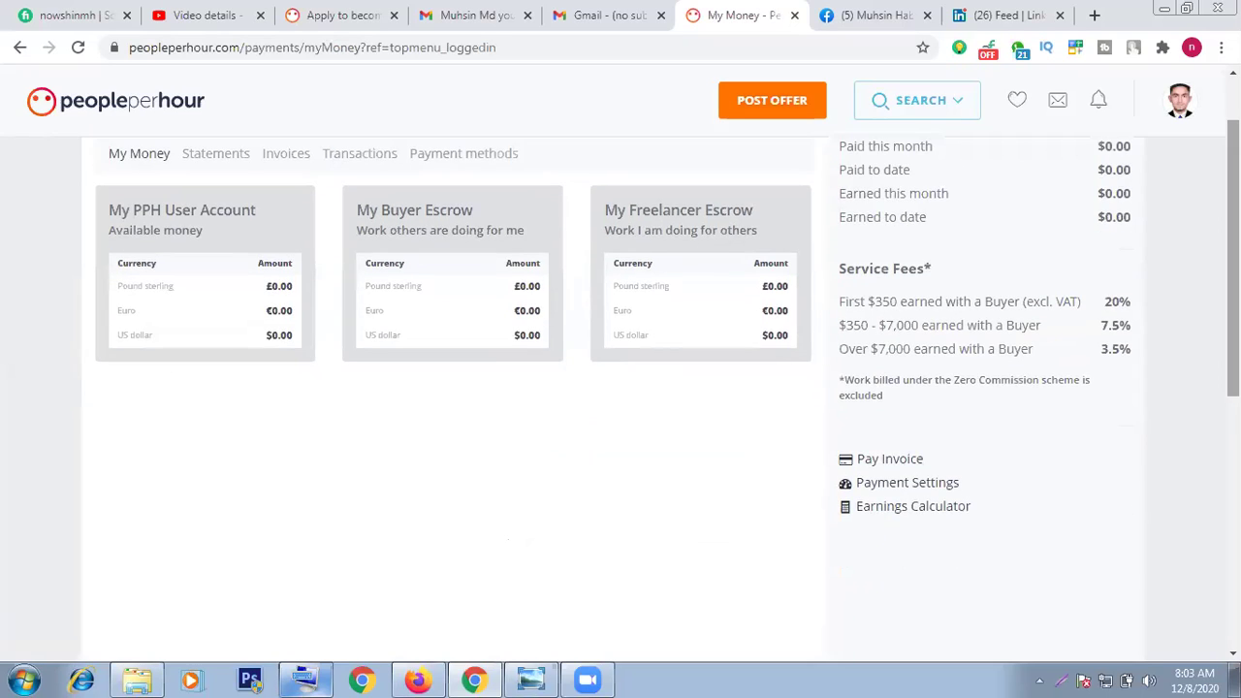
pyautogui.click(900, 490)
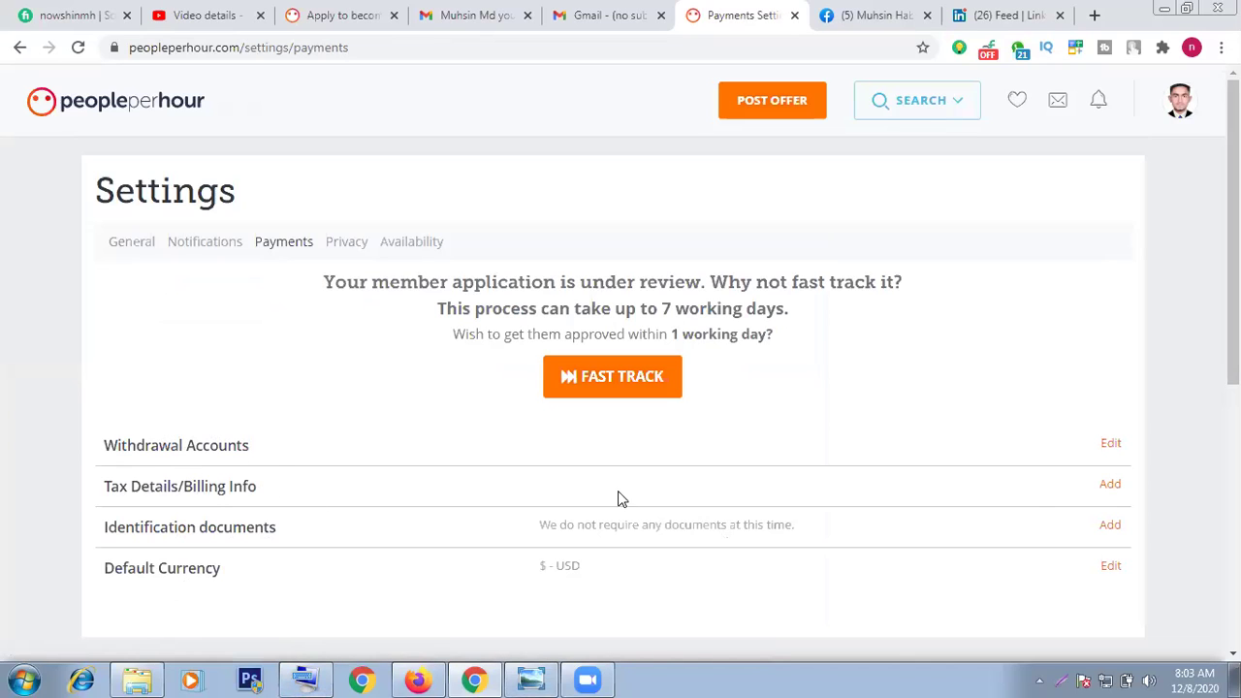
# - Expand Withdrawal Accounts and start adding a new account to show PayPal, Payoneer, ACH and bank options
pyautogui.click(1113, 445)
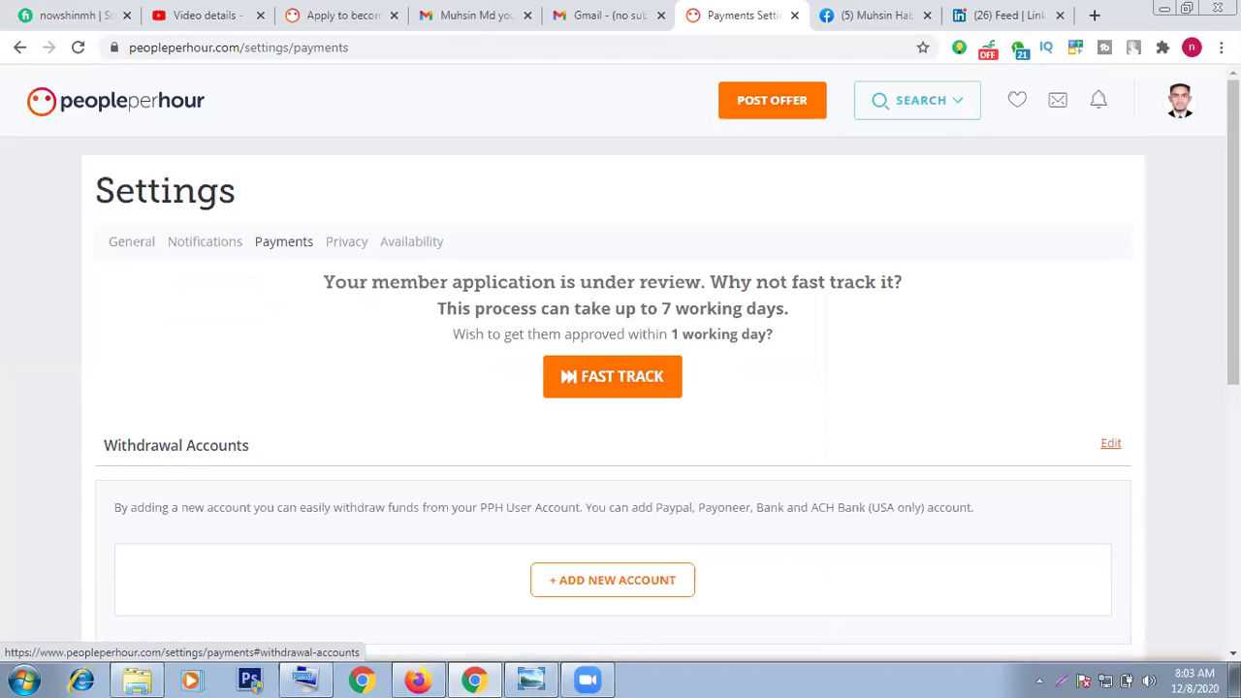
pyautogui.scroll(-2, 1113, 448)
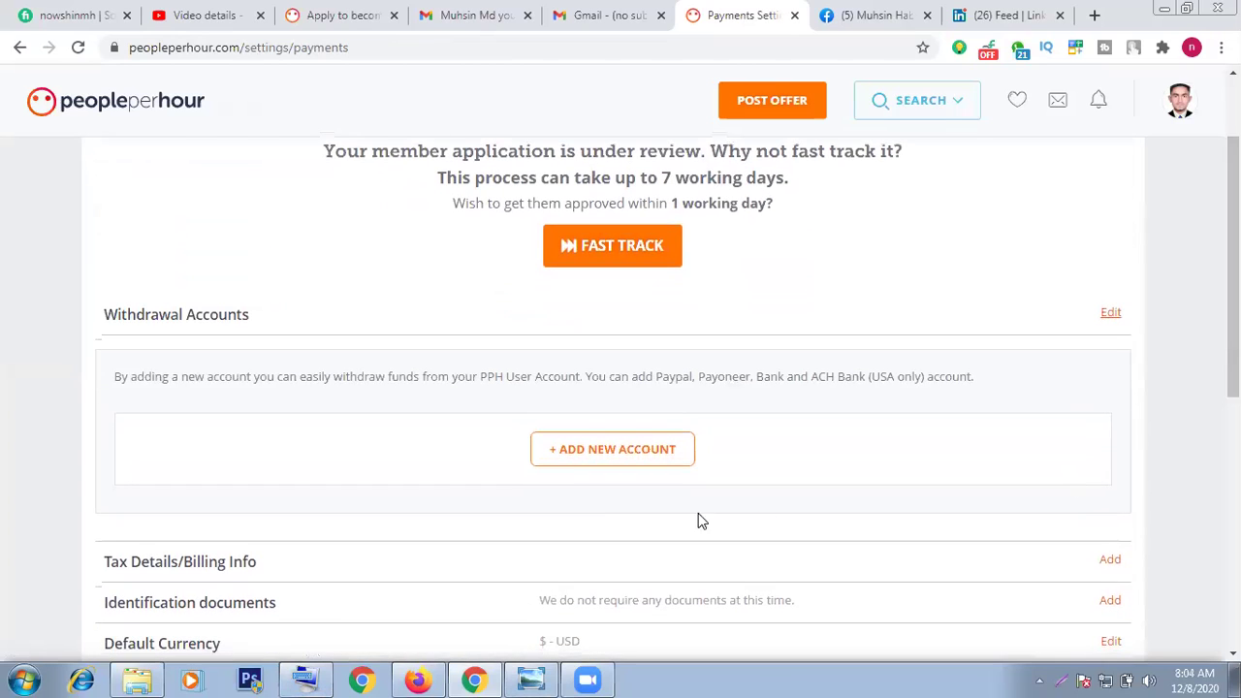
pyautogui.click(612, 452)
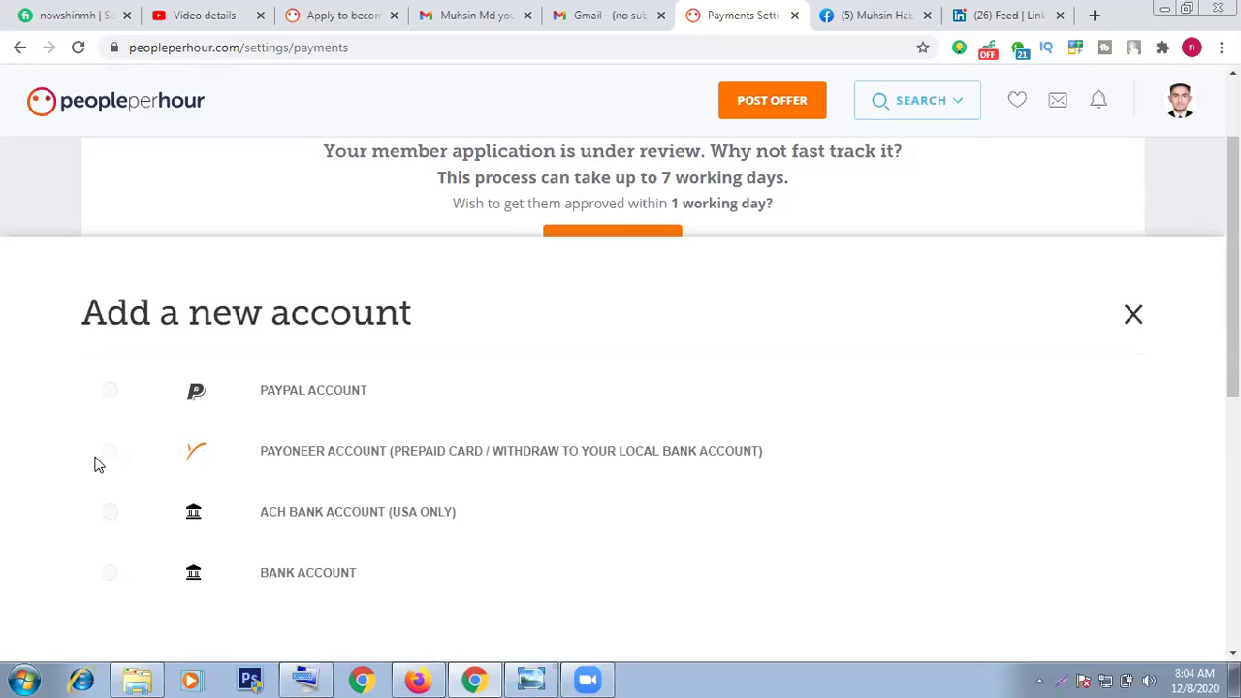
# - Choose a Payoneer withdrawal account in $ USD and proceed to Payoneer sign-up
pyautogui.click(110, 453)
pyautogui.click(111, 458)
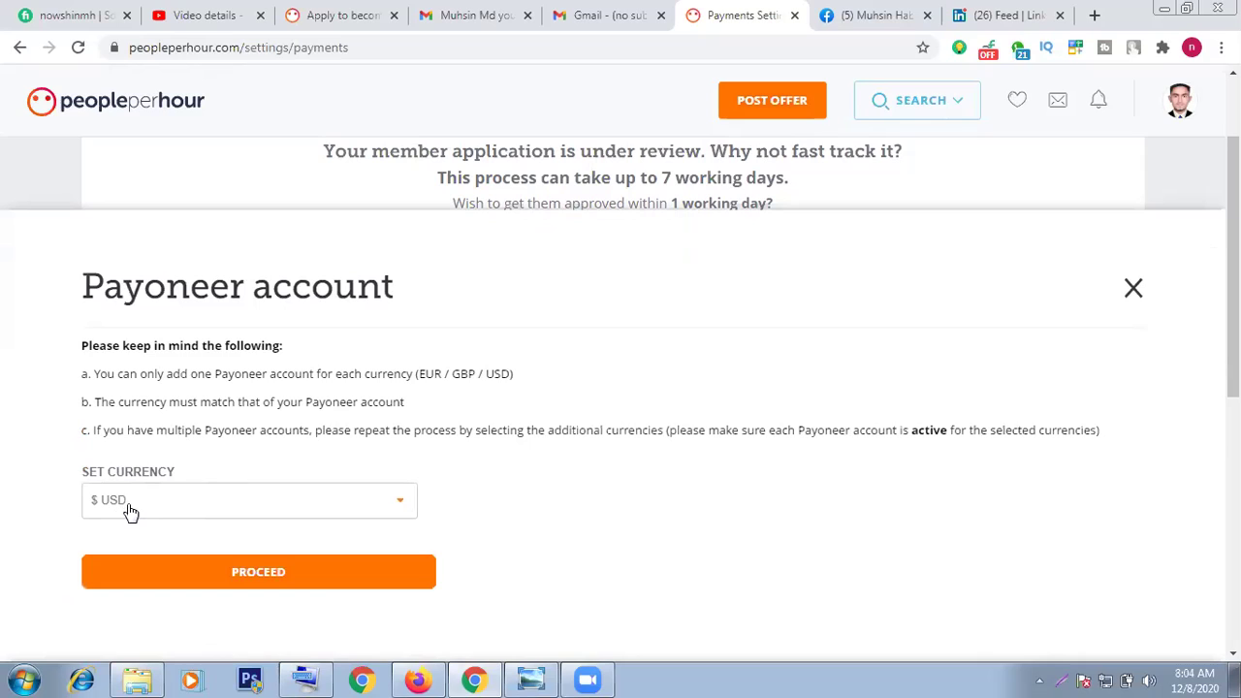
pyautogui.click(246, 578)
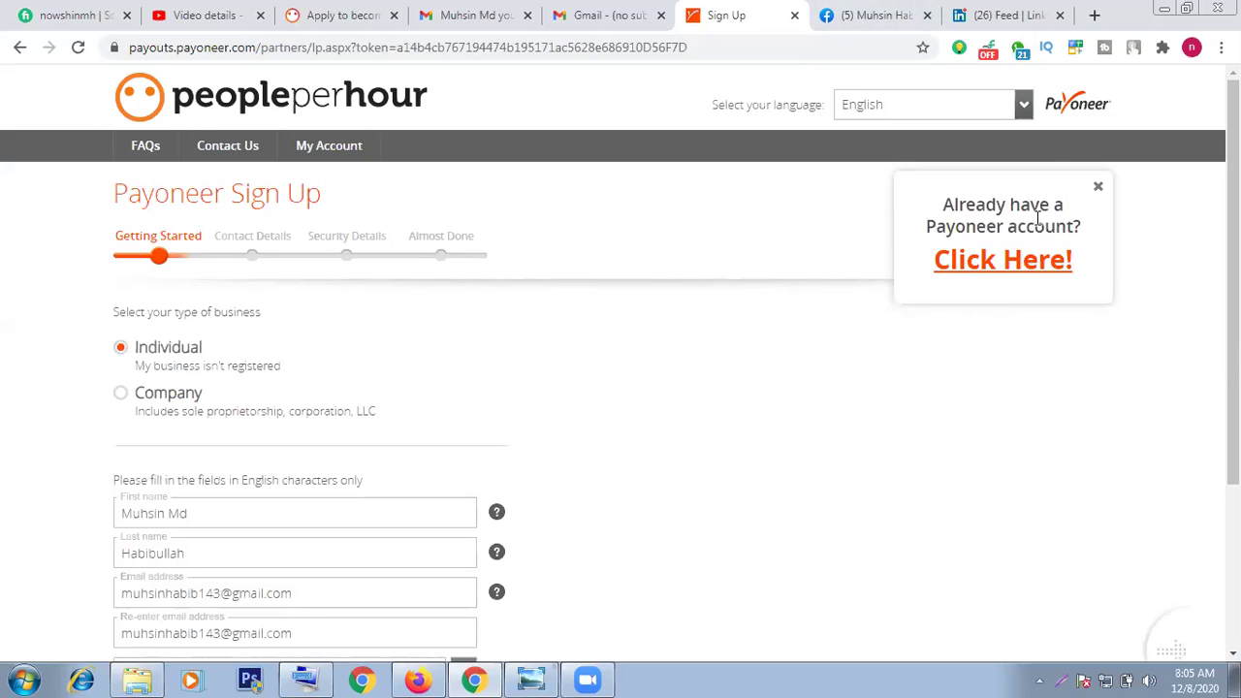
# - Open a new blank Chrome tab beside the Payoneer Sign Up page
pyautogui.click(1094, 16)
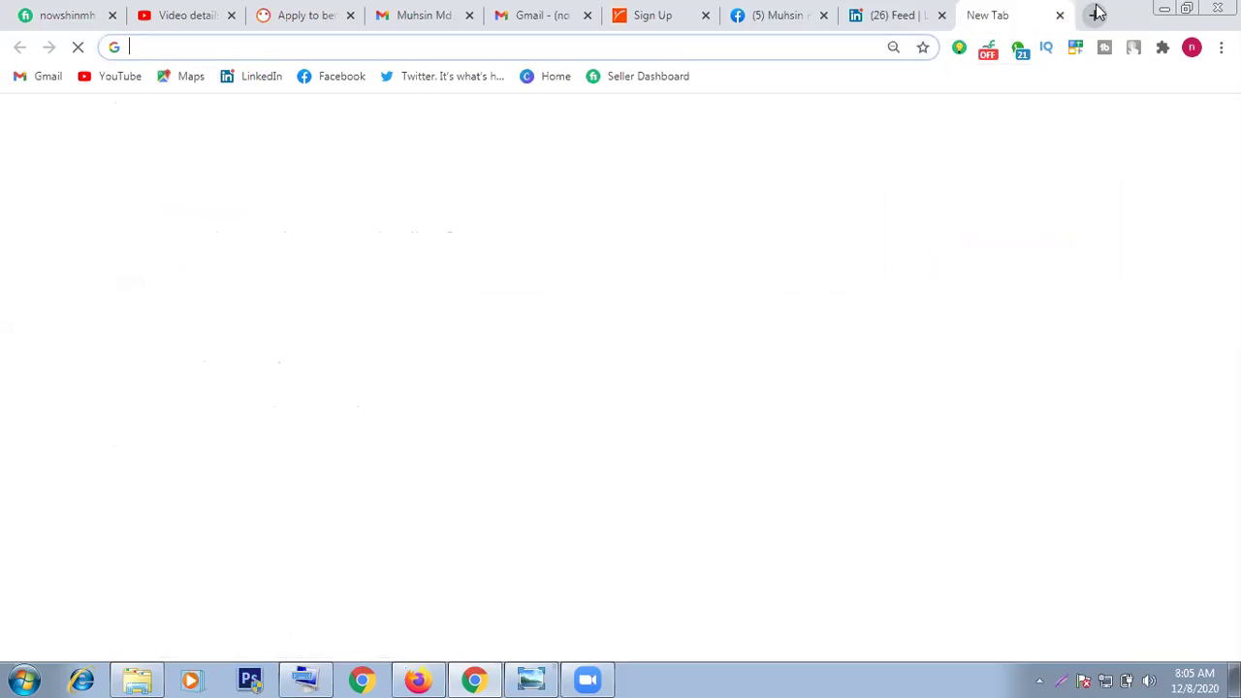
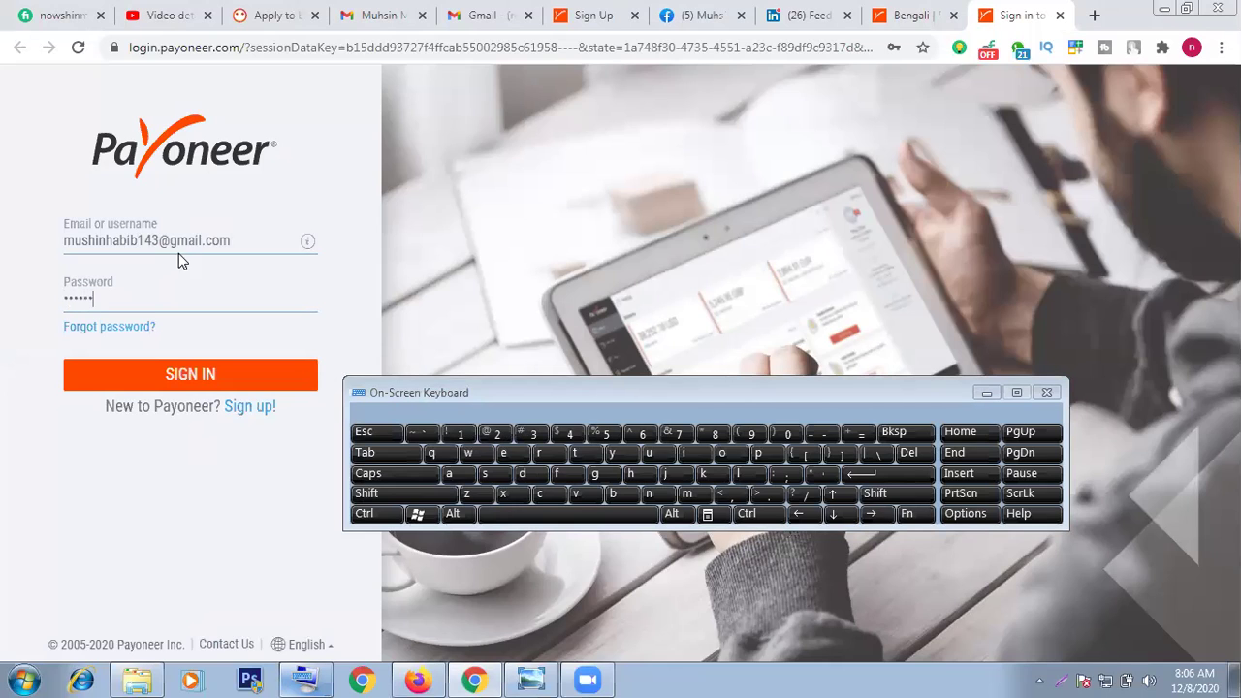
# - Finish the password on the on-screen keyboard and submit the Payoneer sign-in, which is rejected as incorrect
pyautogui.click(459, 432)
pyautogui.click(543, 434)
pyautogui.click(236, 381)
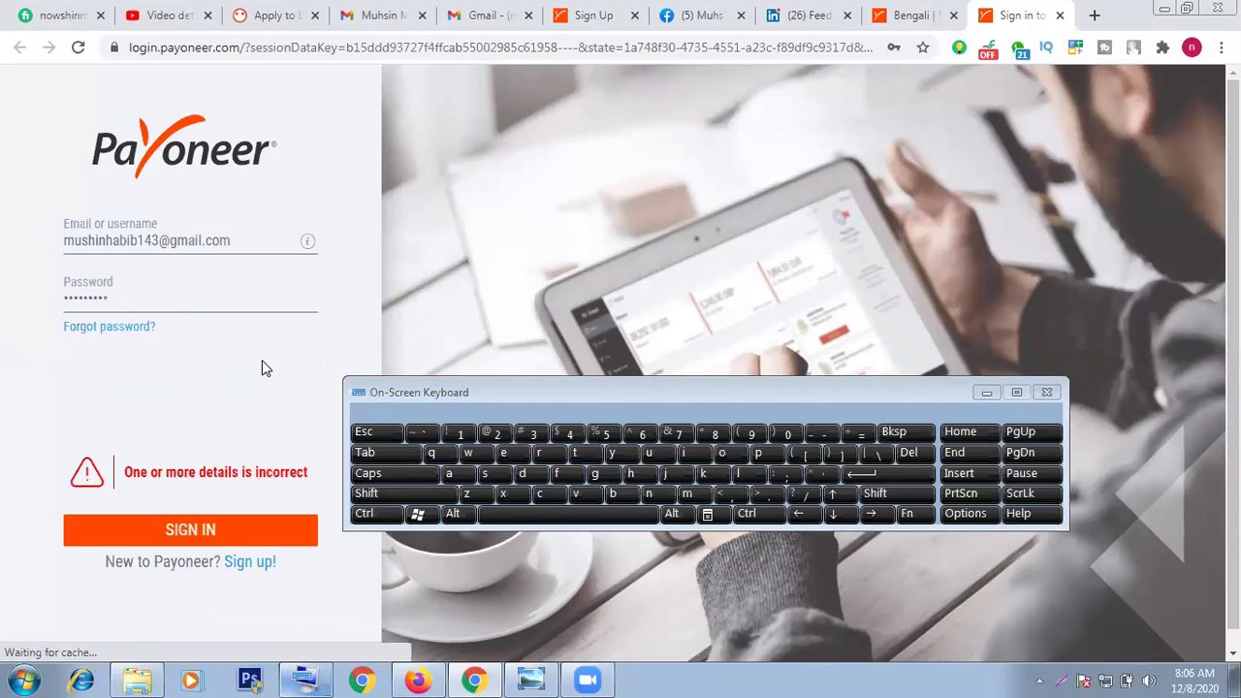
pyautogui.click(128, 304)
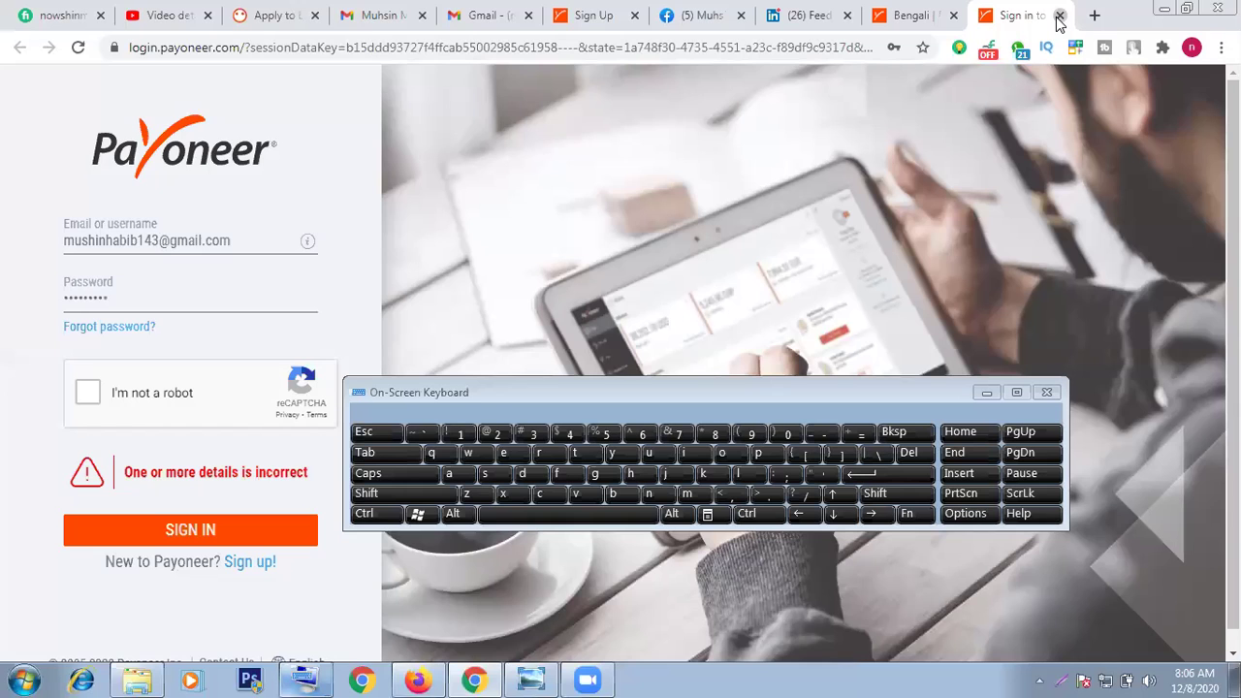
# - Close the failed sign-in and Bengali Payoneer tabs and open google.com in a new tab
pyautogui.click(1060, 16)
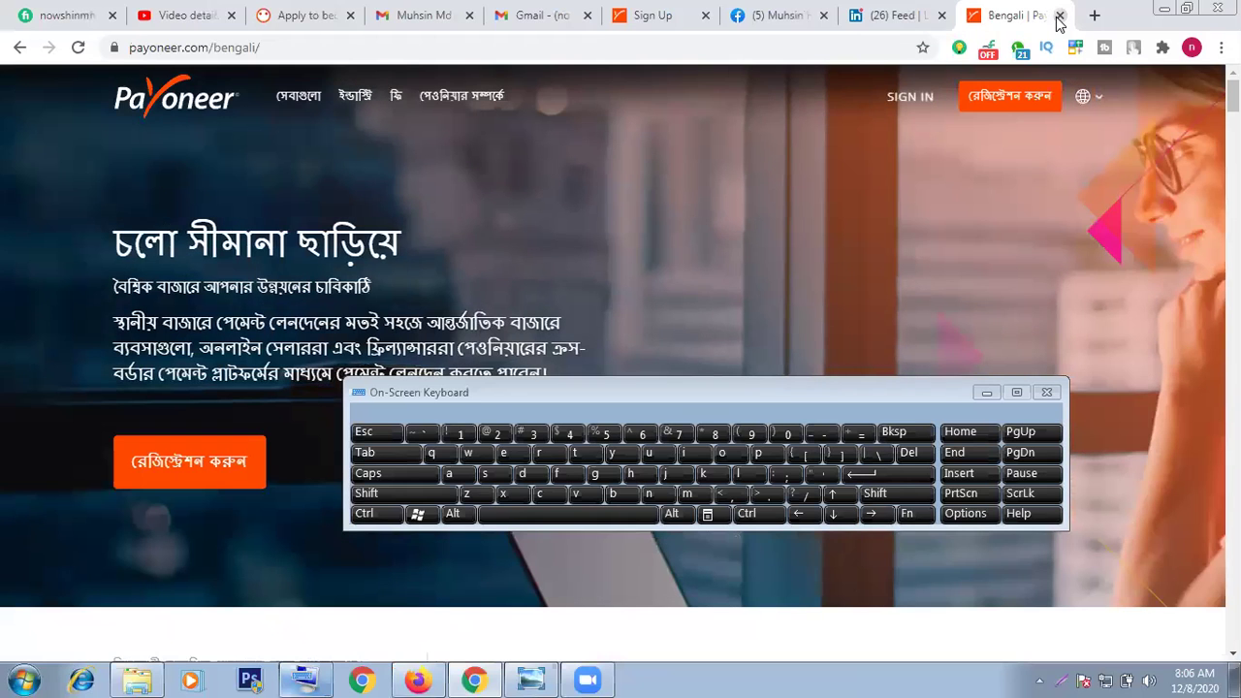
pyautogui.click(1060, 16)
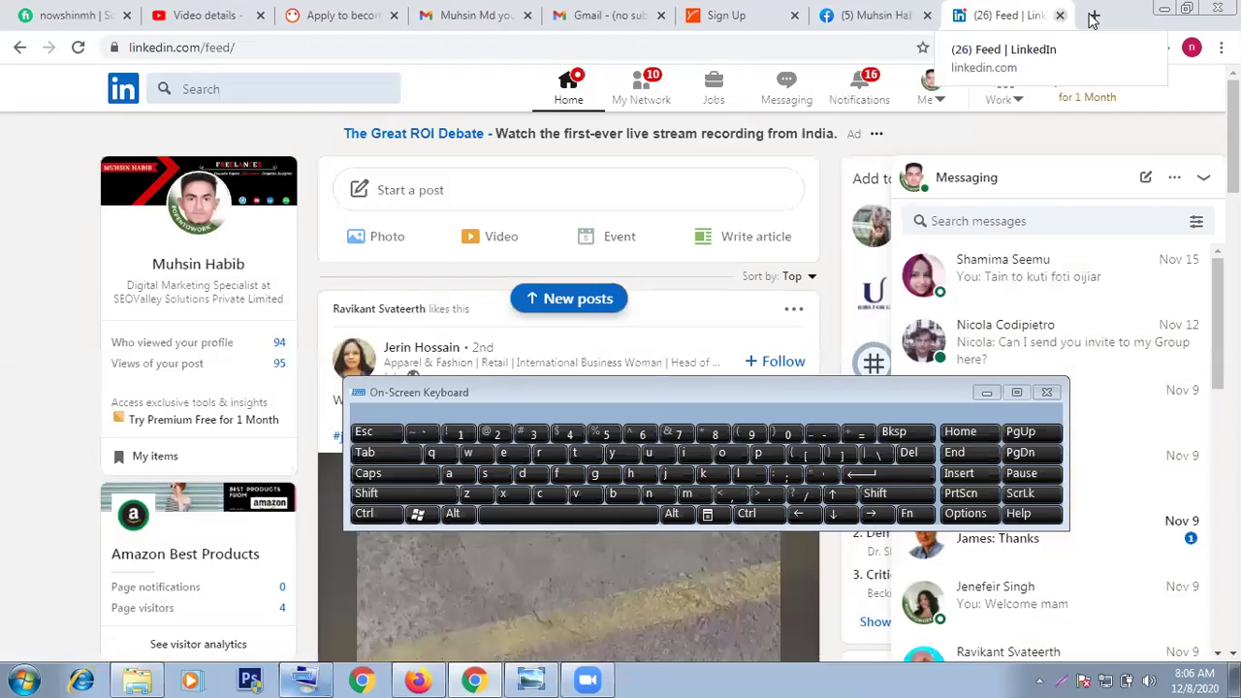
pyautogui.click(1094, 14)
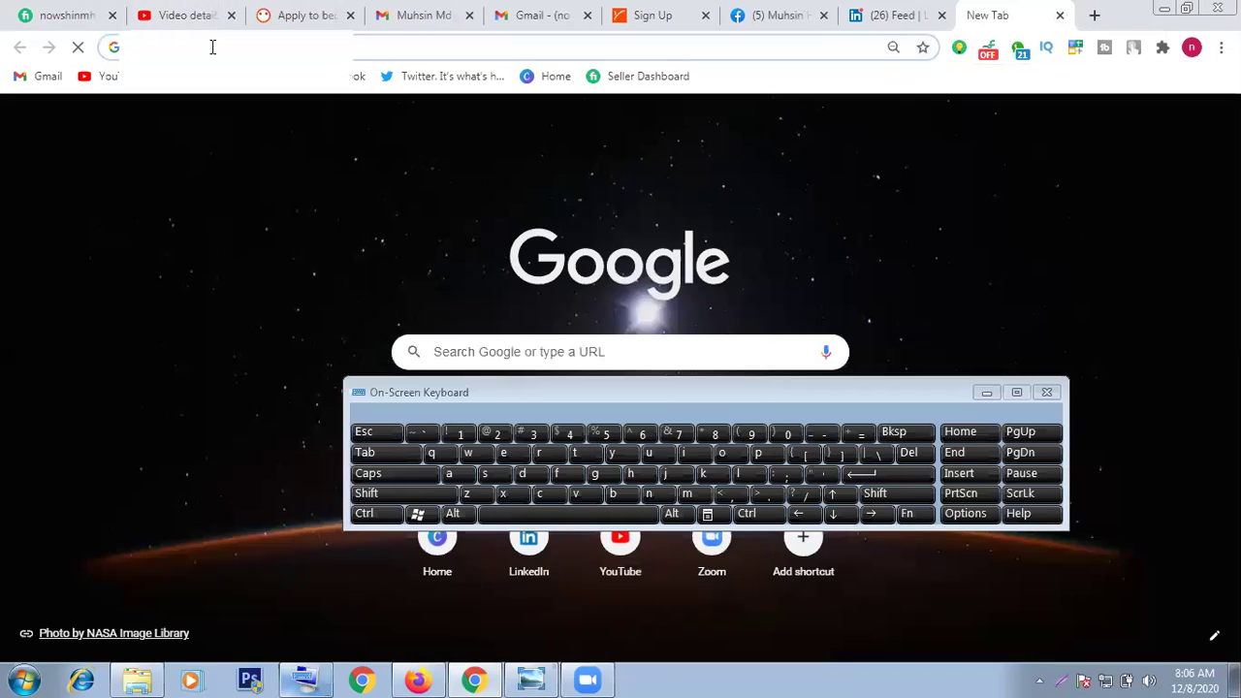
pyautogui.click(213, 46)
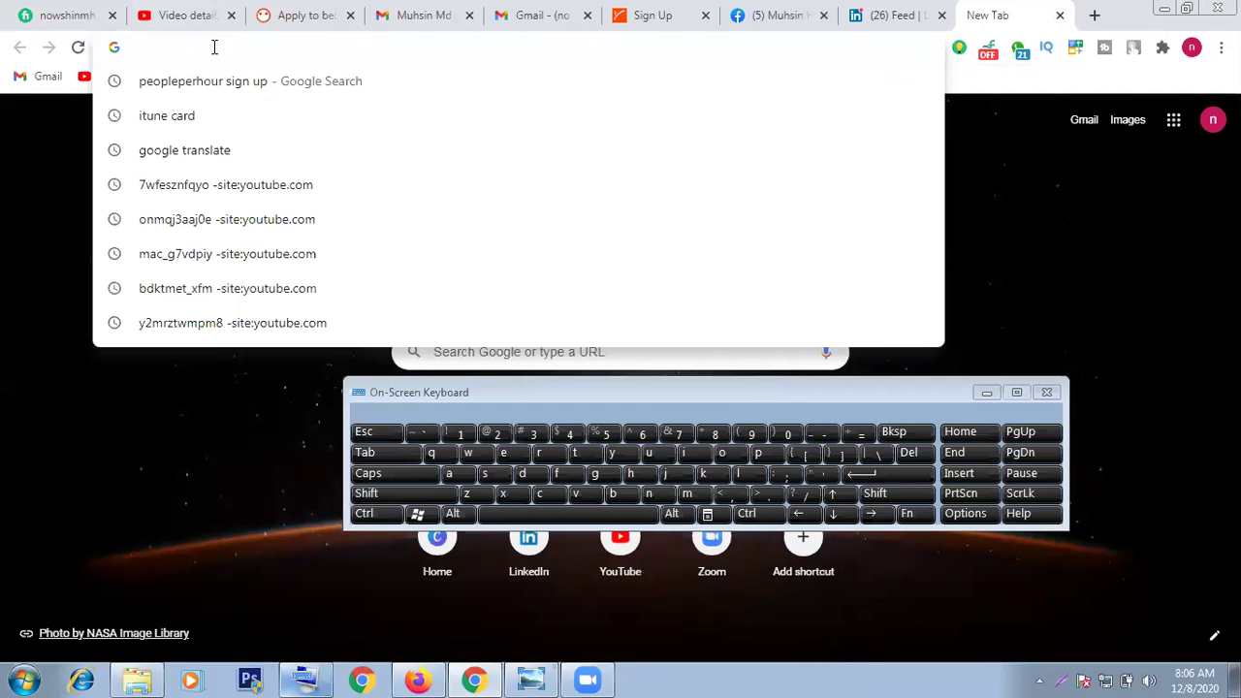
pyautogui.write('goo')
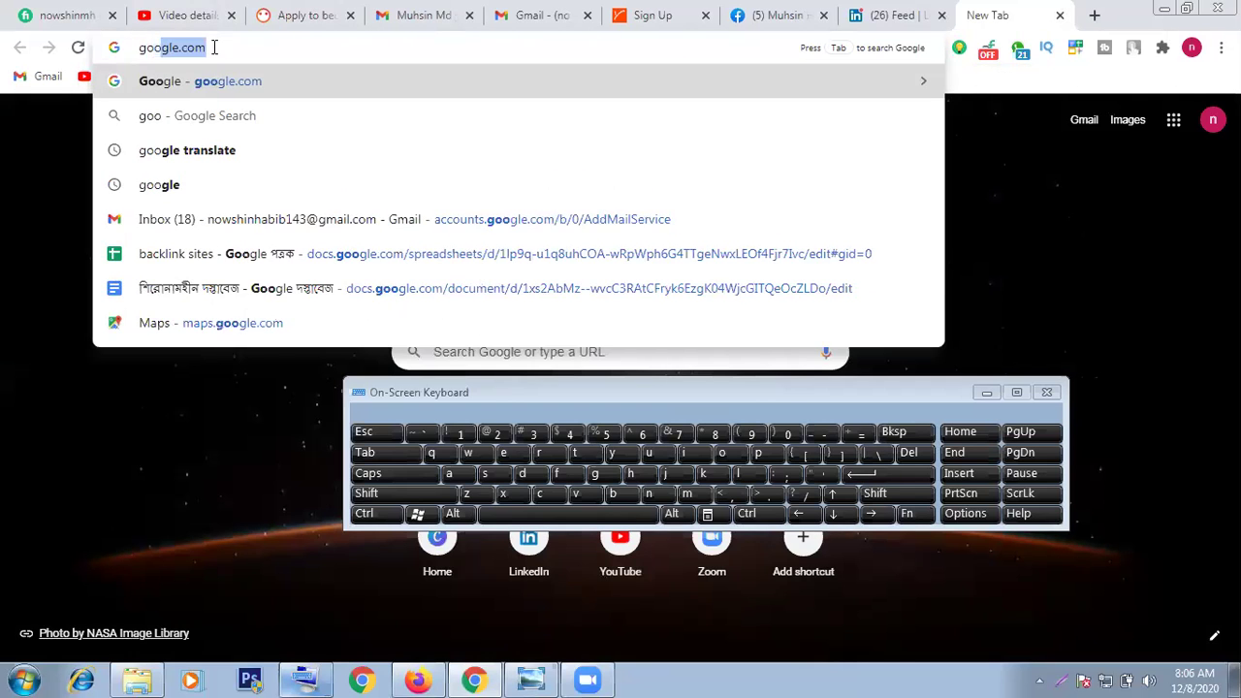
pyautogui.press('Return')
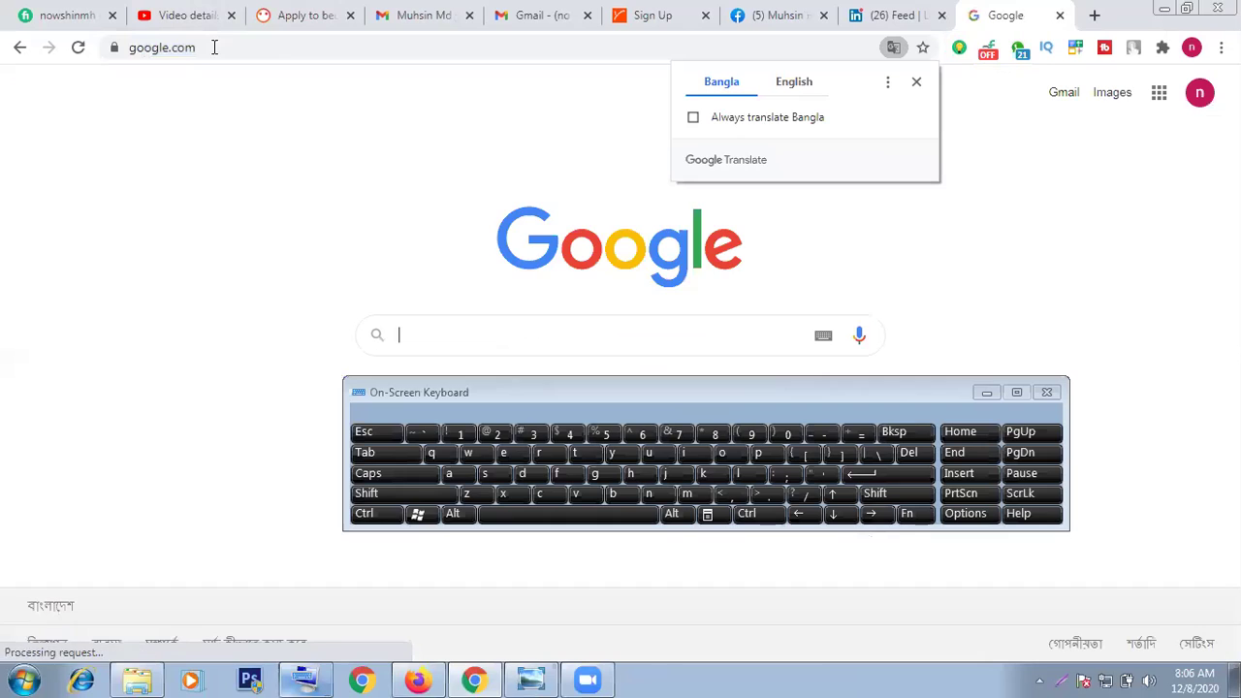
# - Translate the Google page to English and search for 'payoneer'
pyautogui.click(810, 84)
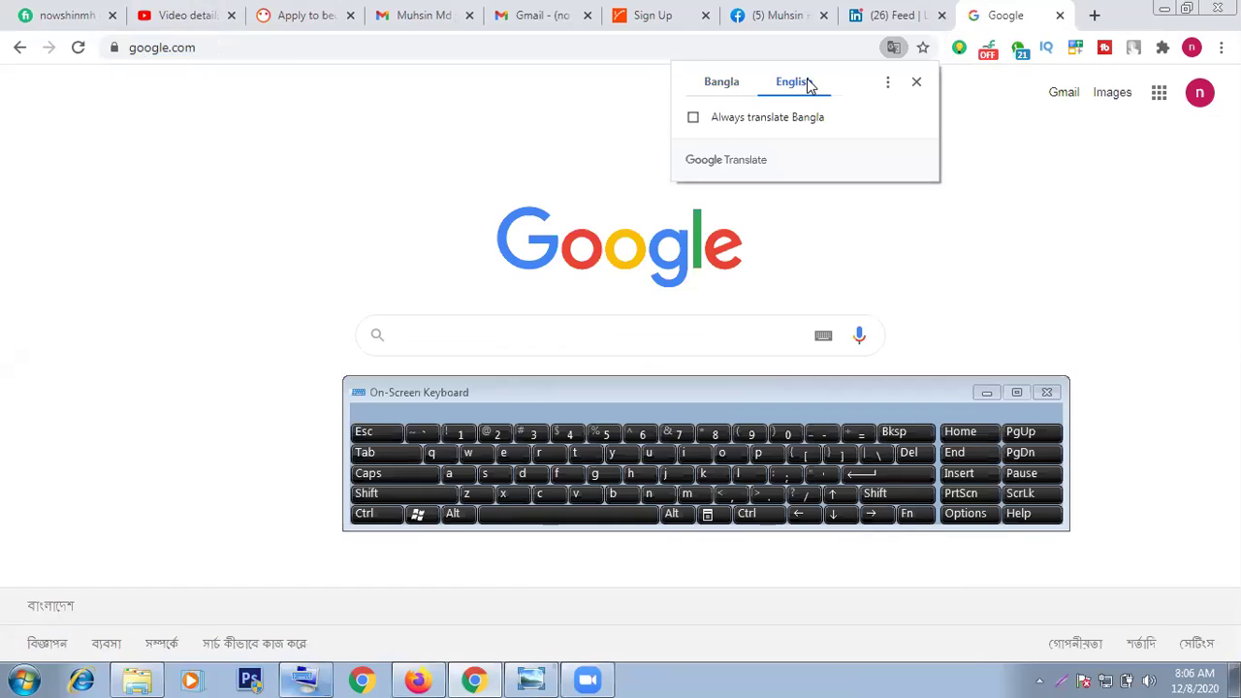
pyautogui.click(697, 400)
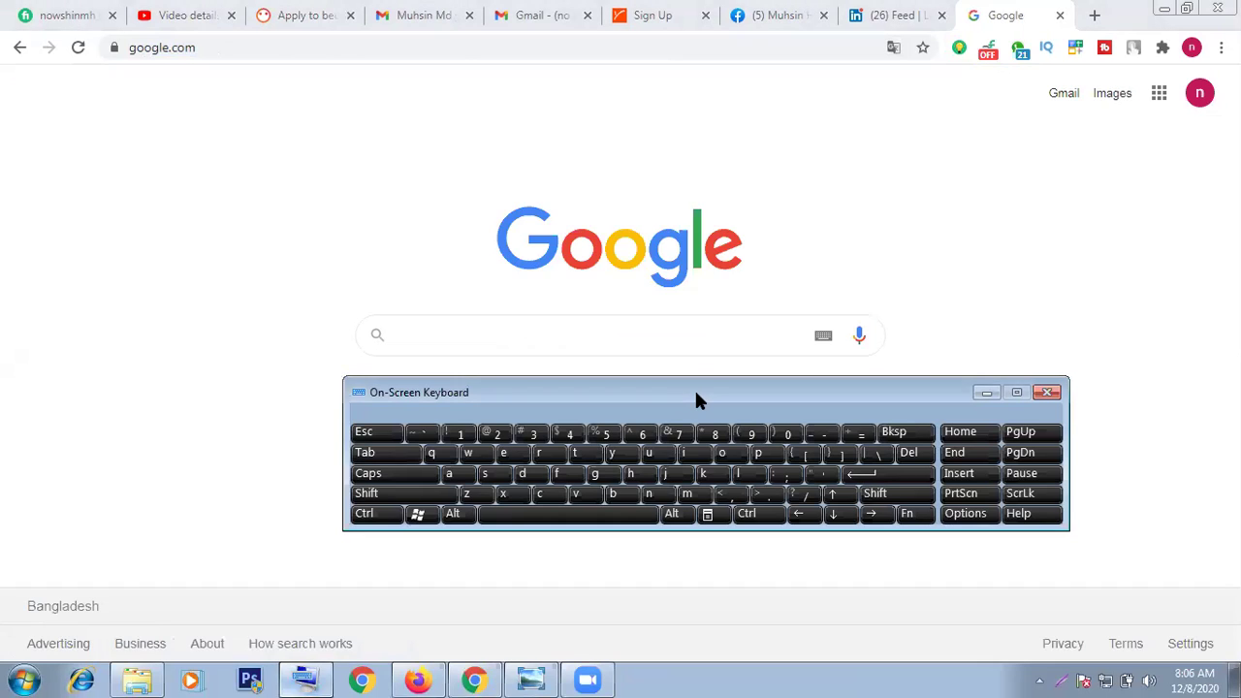
pyautogui.moveTo(696, 395); pyautogui.dragTo(739, 419)
pyautogui.click(572, 335)
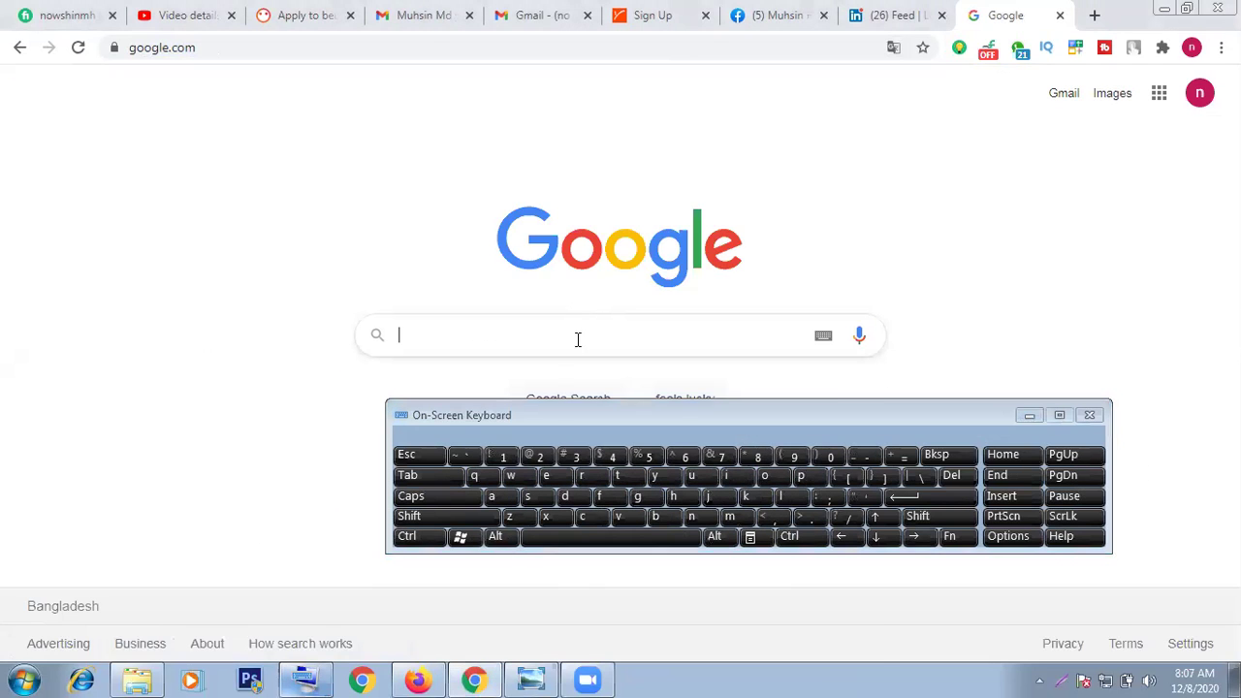
pyautogui.write('payoneer')
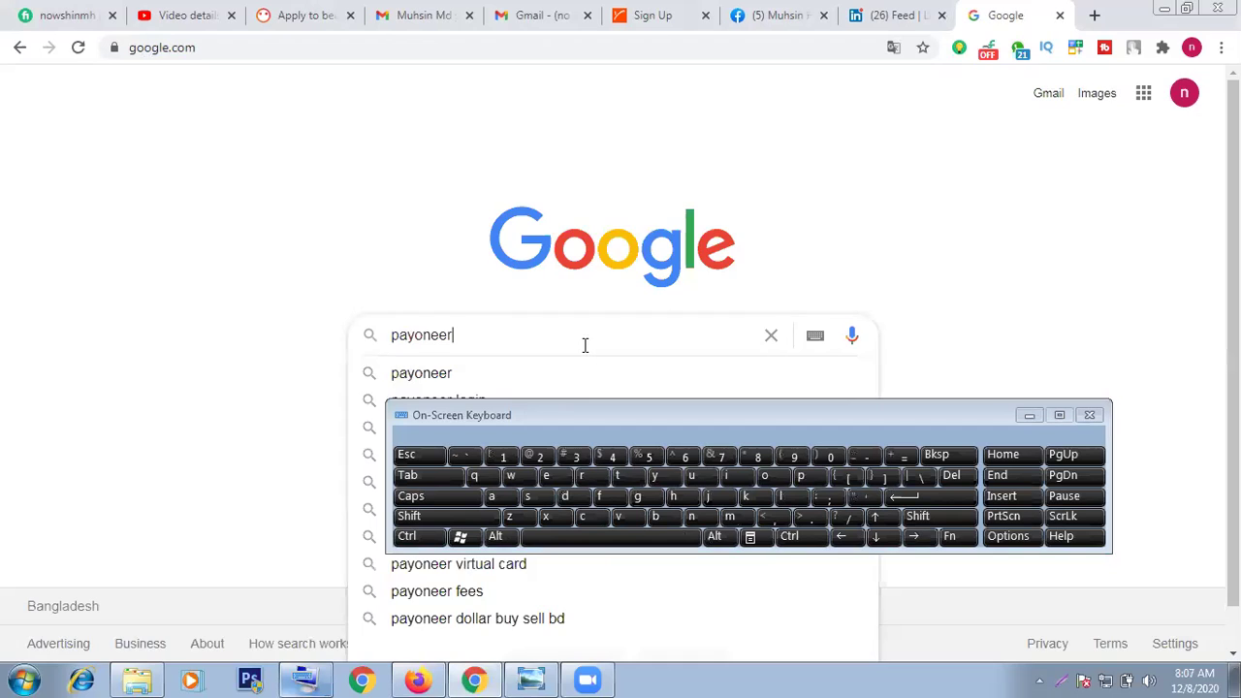
pyautogui.press('Return')
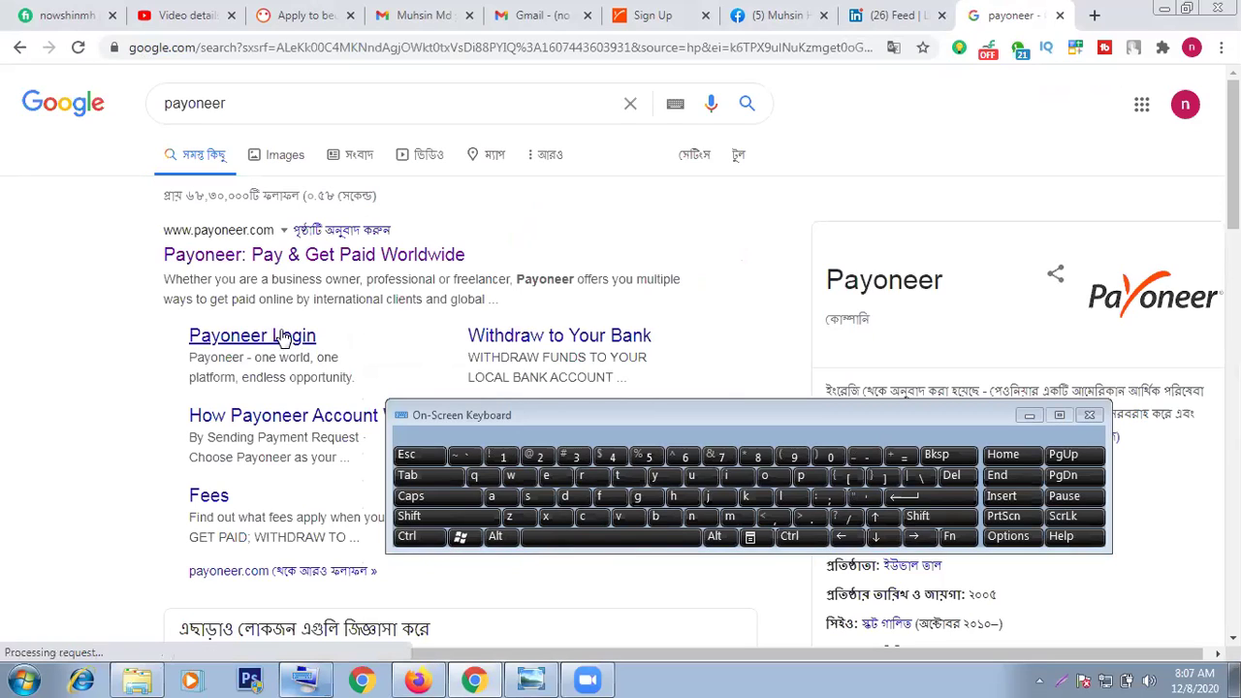
# - Open the Payoneer Login result and enter the account's Gmail address, using the on-screen keyboard for digits and @
pyautogui.click(287, 337)
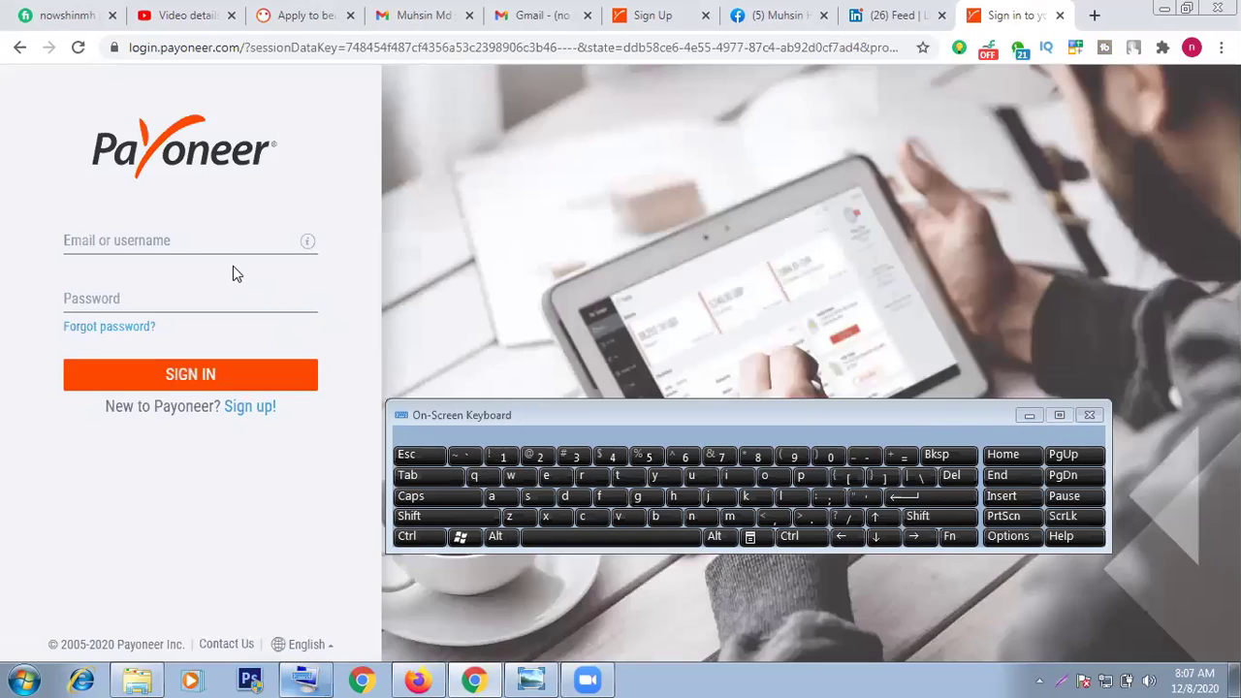
pyautogui.click(189, 233)
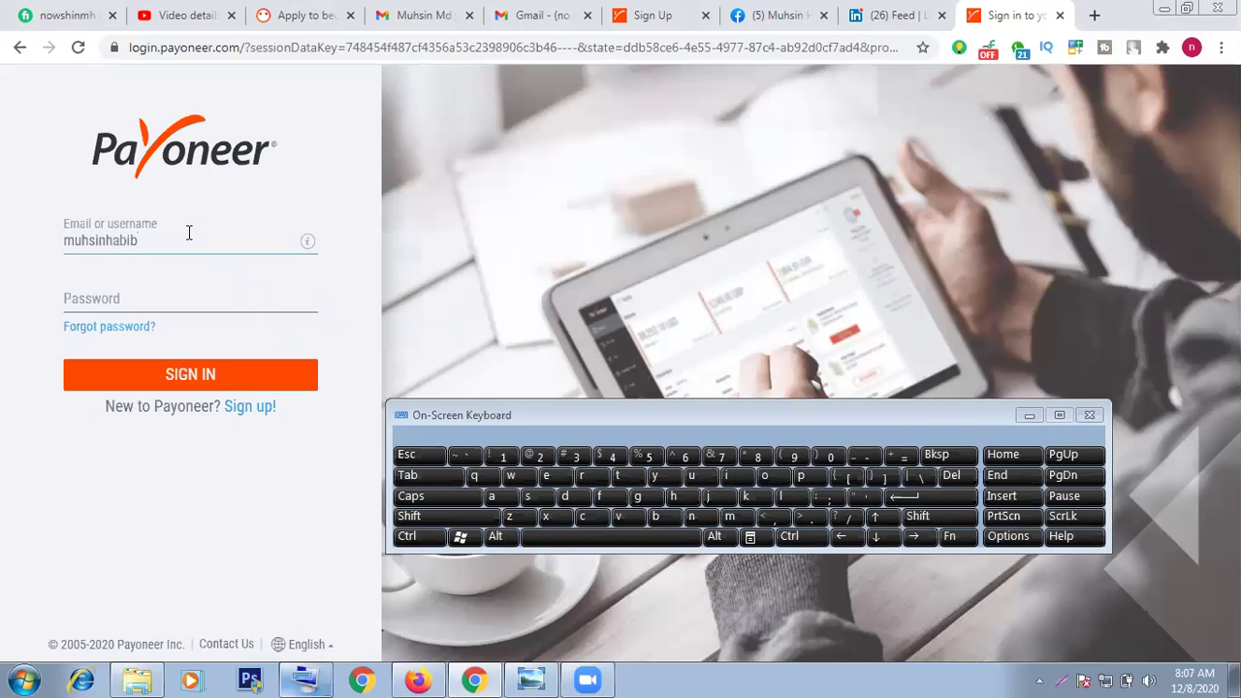
pyautogui.click(502, 454)
pyautogui.click(612, 455)
pyautogui.click(576, 454)
pyautogui.click(409, 516)
pyautogui.click(539, 455)
pyautogui.write('gmail.com')
# - Enter the account password and sign in to Payoneer
pyautogui.click(179, 303)
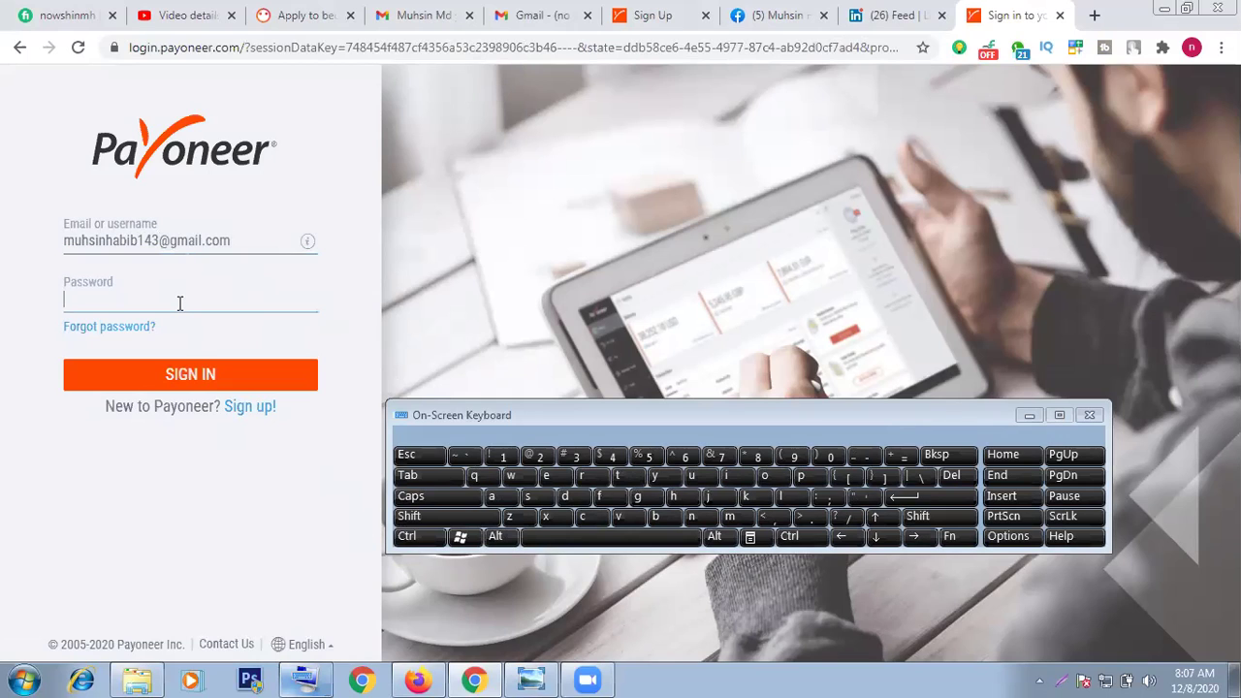
pyautogui.press('capslock')
pyautogui.write('•')
pyautogui.press('capslock')
pyautogui.click(501, 458)
pyautogui.click(578, 457)
pyautogui.click(582, 458)
pyautogui.click(203, 374)
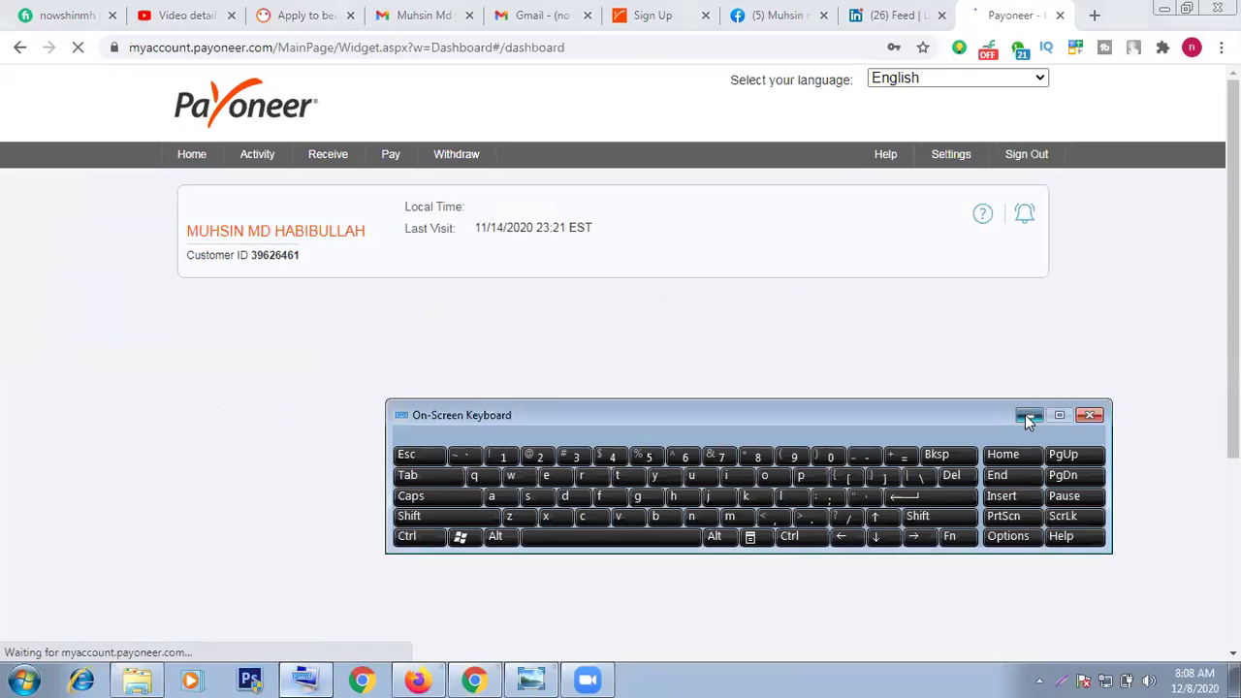
# - Save the Payoneer login in Chrome and scroll the dashboard showing 0.00 USD, EUR and GBP balances
pyautogui.click(1028, 416)
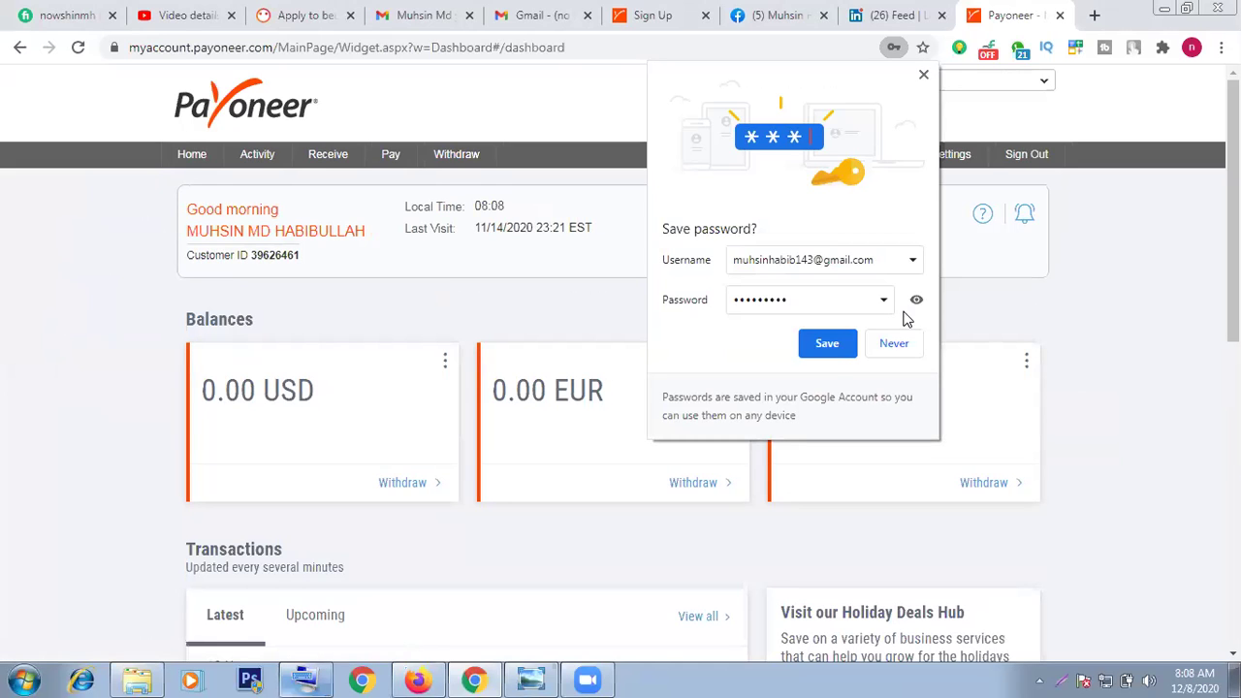
pyautogui.click(830, 347)
pyautogui.scroll(-3, 1020, 355)
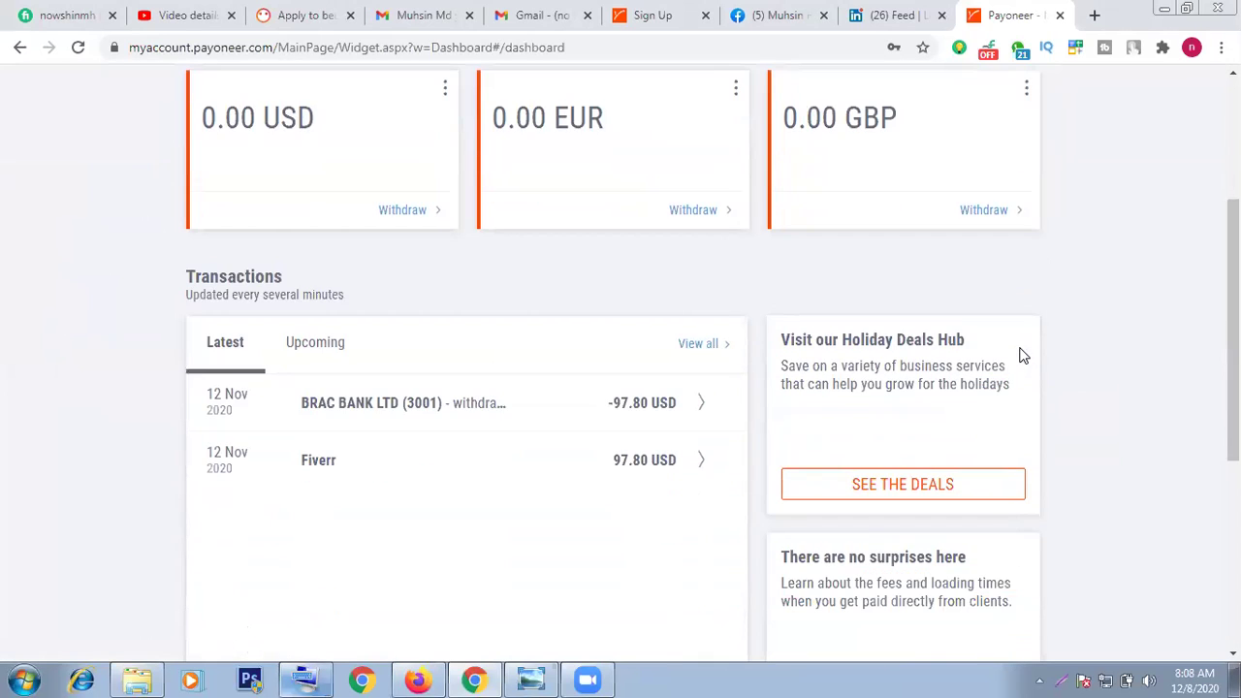
# - Link the existing Payoneer account to PeoplePerHour via 'Already have a Payoneer account?' and sign in
pyautogui.click(623, 17)
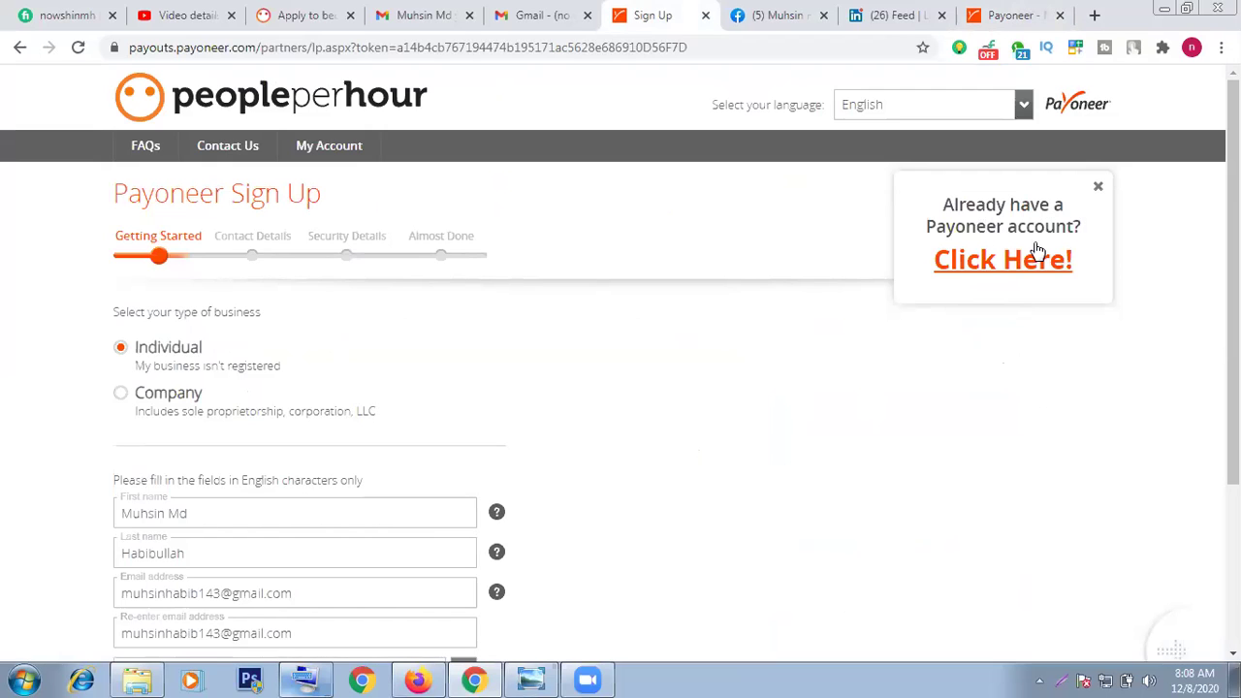
pyautogui.click(993, 276)
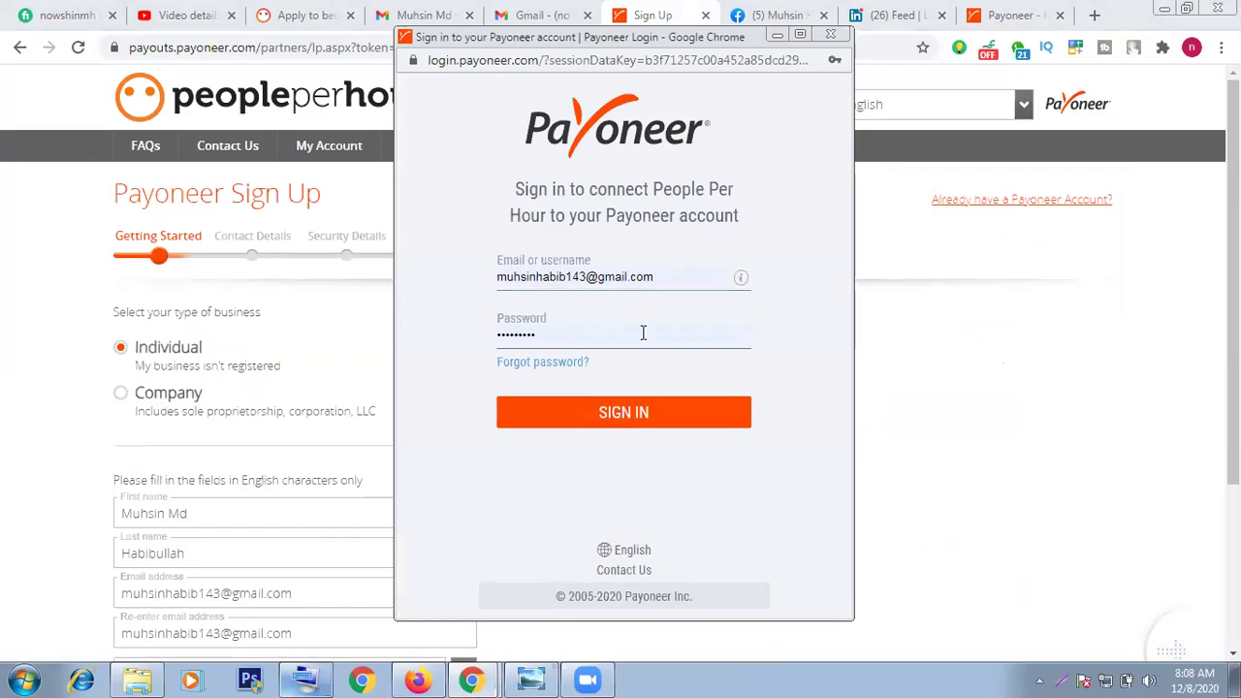
pyautogui.click(631, 415)
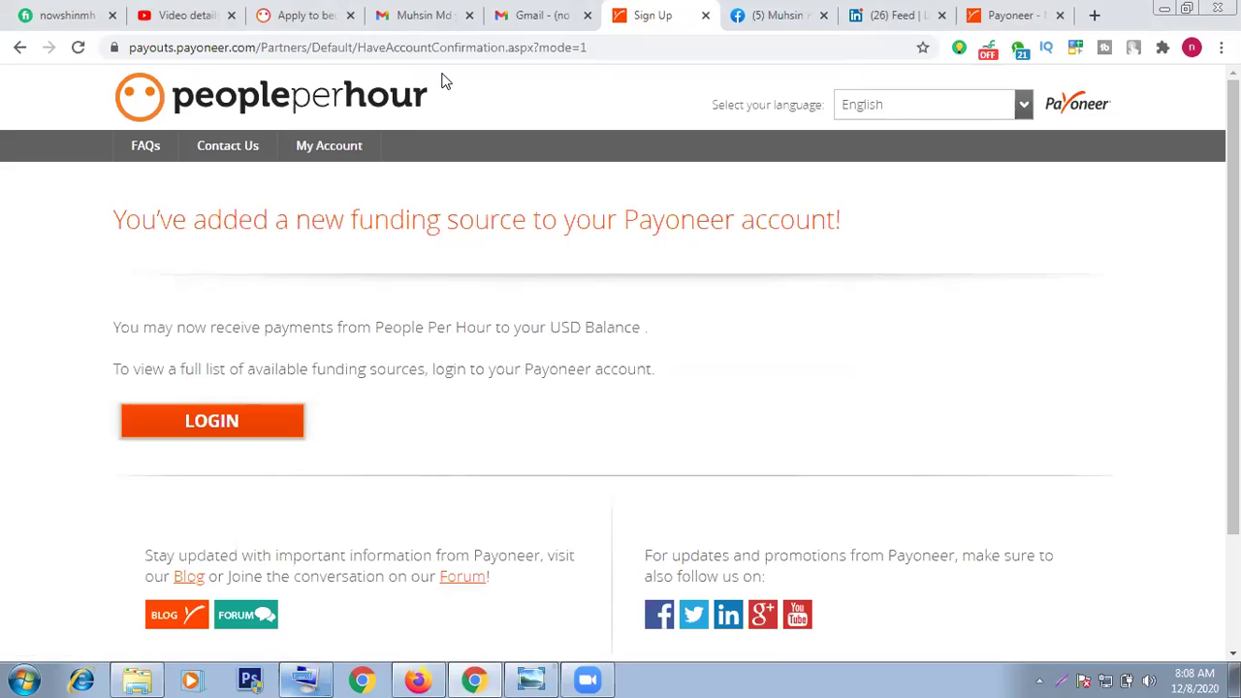
# - Read the 'A new withdrawal account has been added' Gmail message, then return to PeoplePerHour payment settings
pyautogui.click(529, 23)
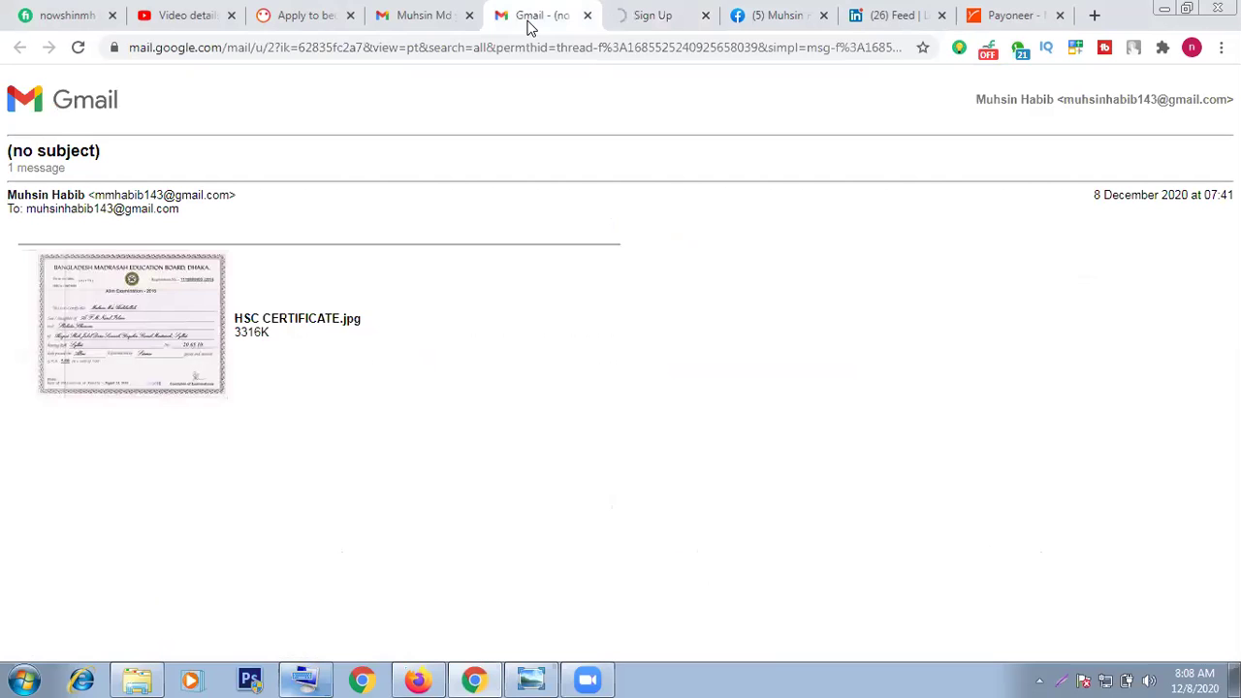
pyautogui.click(412, 16)
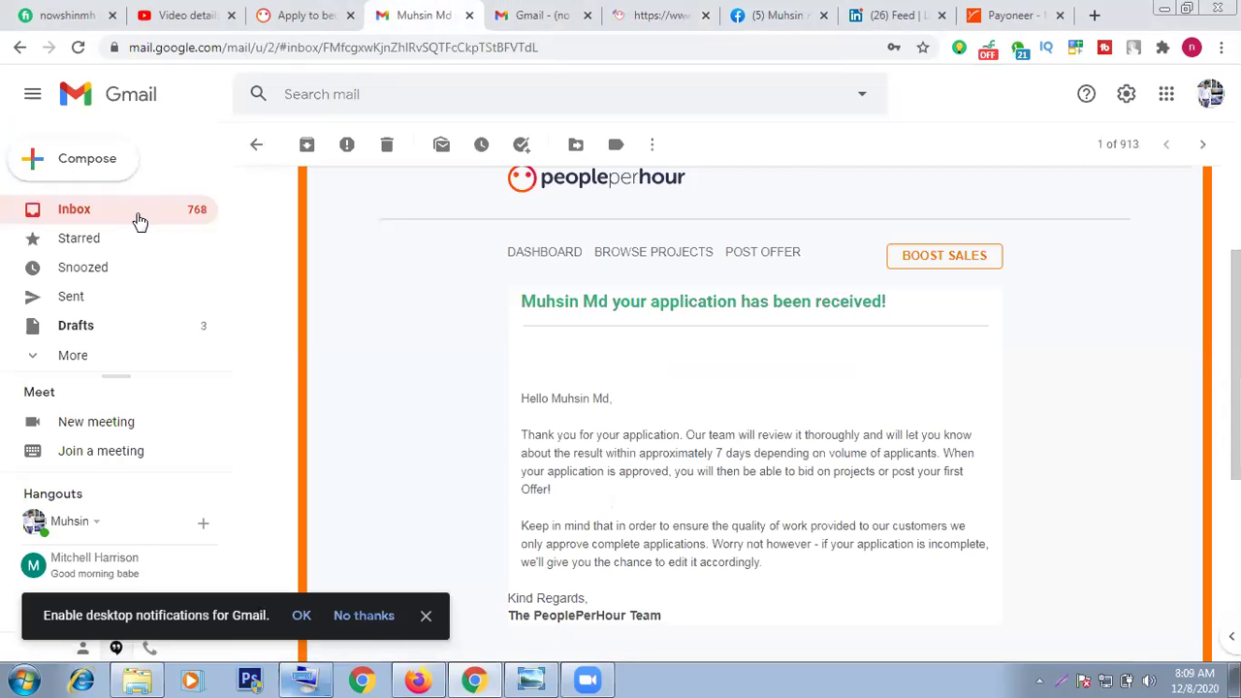
pyautogui.click(136, 215)
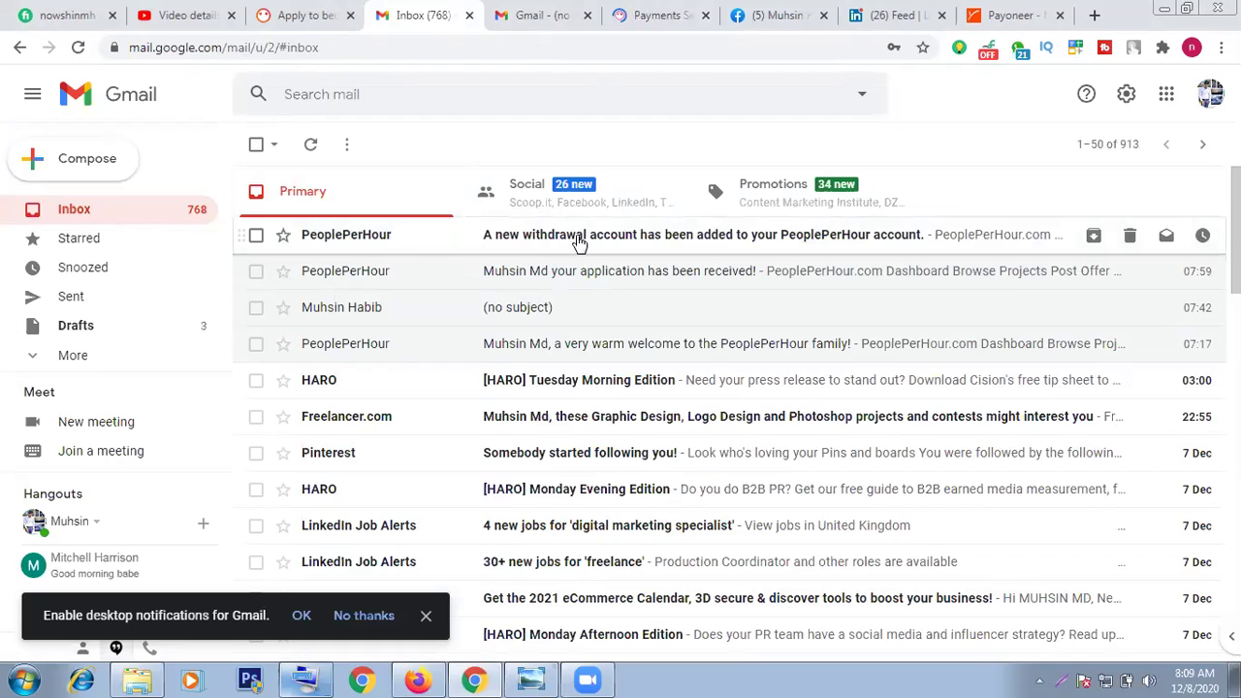
pyautogui.click(579, 243)
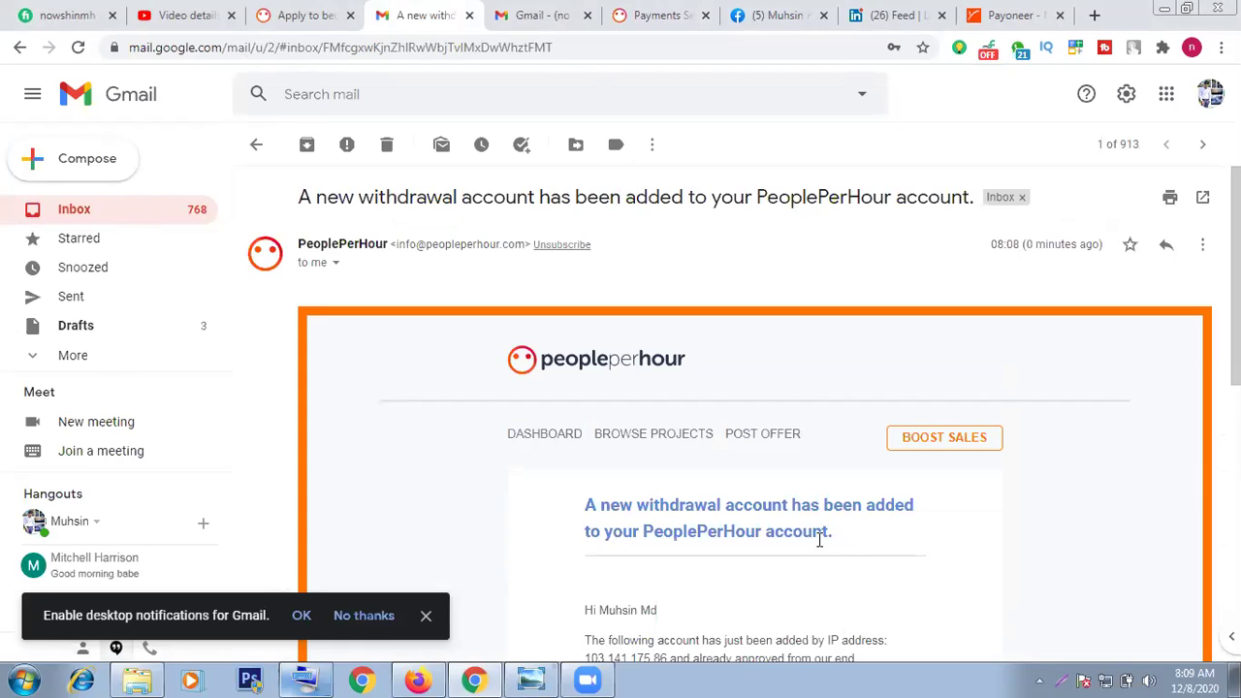
pyautogui.click(635, 17)
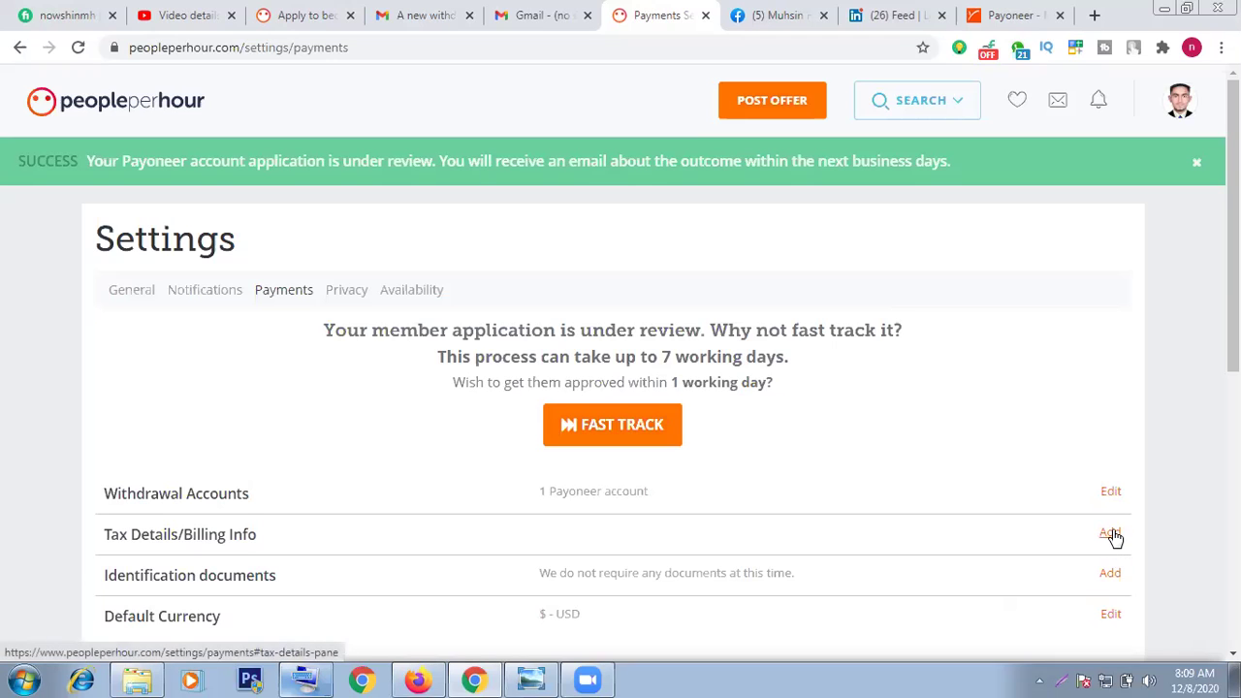
# - Open Tax Details/Billing Info, set VAT registered to No, and select the Personal or company name field
pyautogui.click(1111, 534)
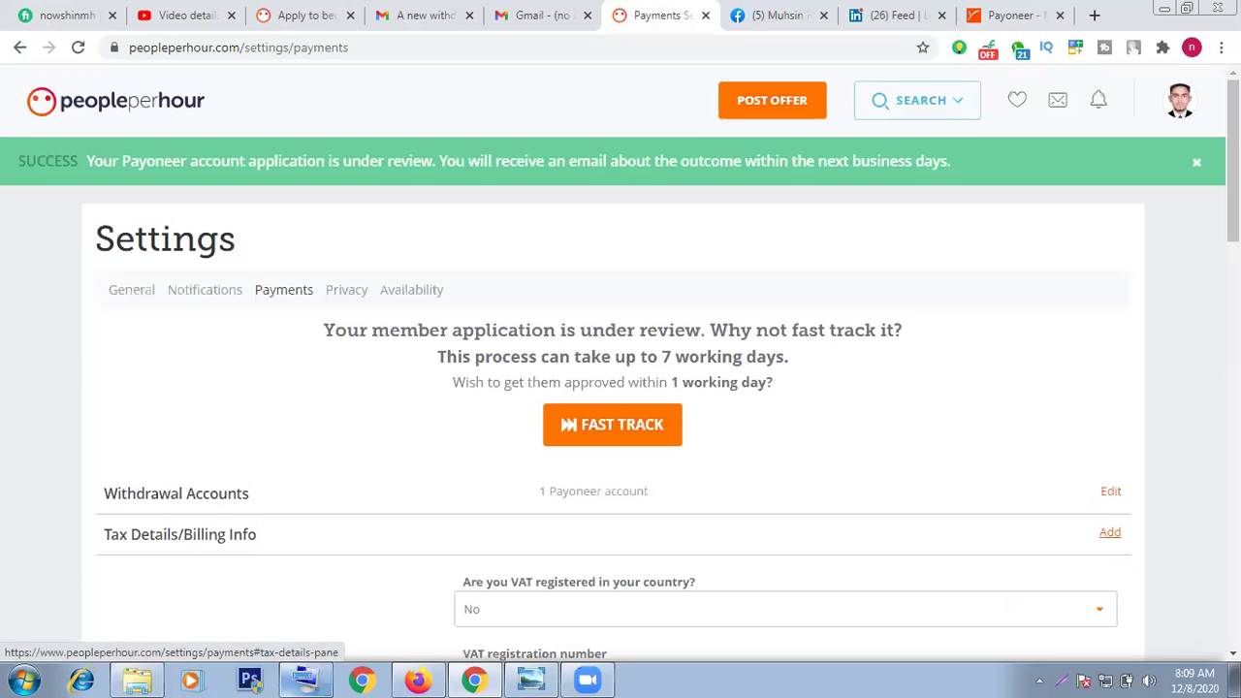
pyautogui.scroll(-1, 1234, 155)
pyautogui.scroll(-3, 1105, 346)
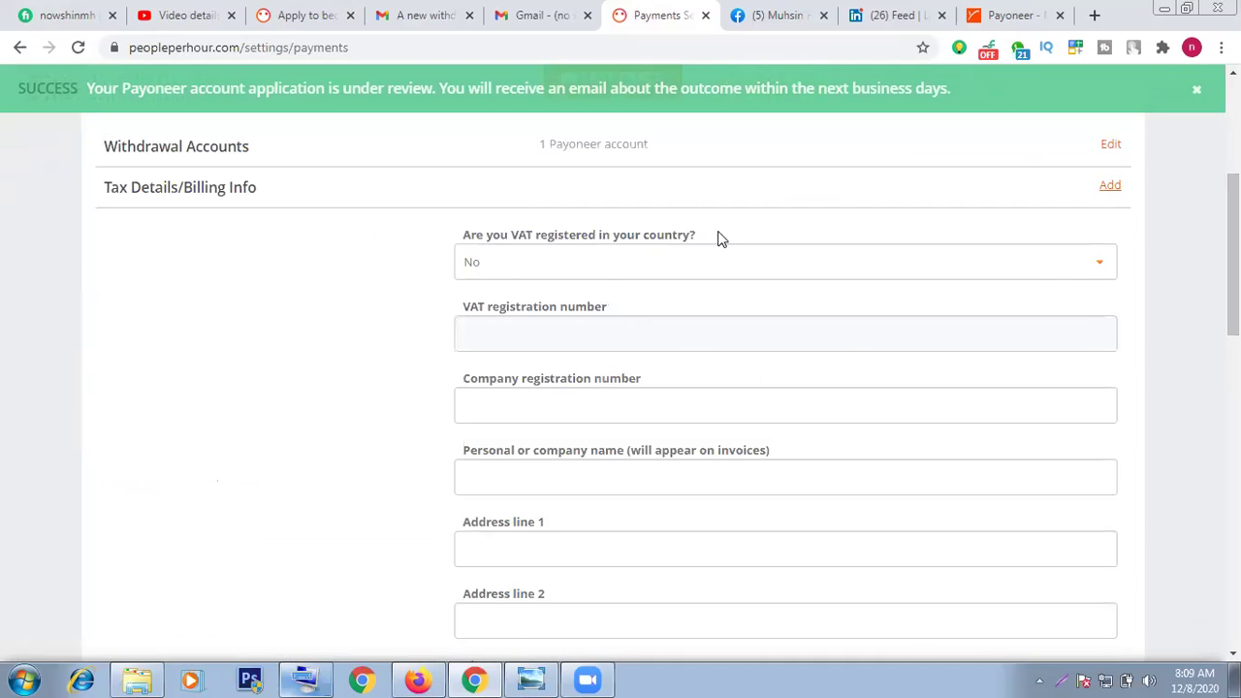
pyautogui.click(1103, 267)
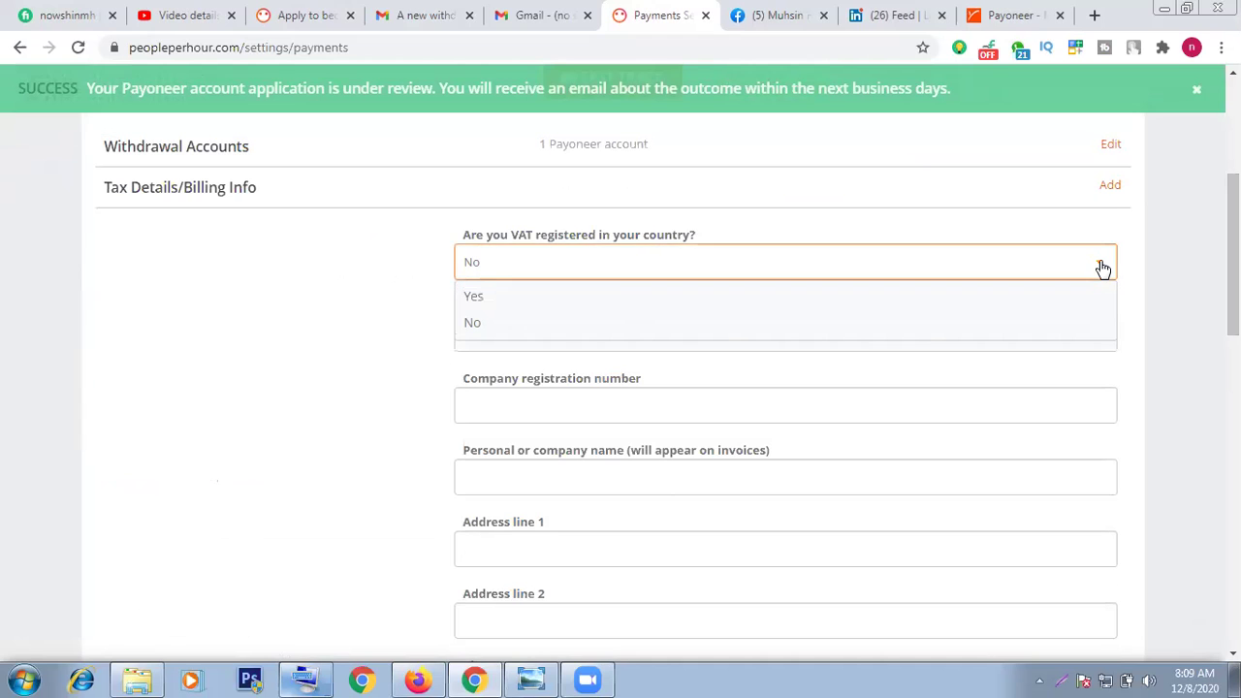
pyautogui.click(494, 323)
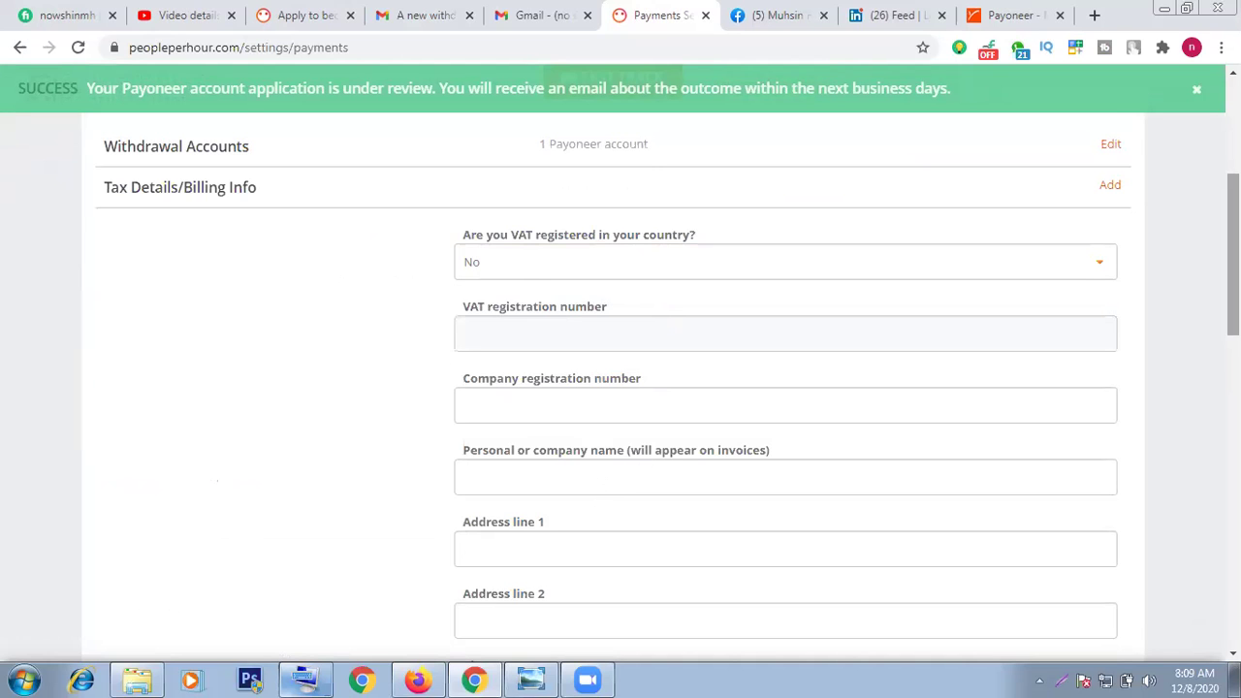
pyautogui.scroll(-2, 1234, 252)
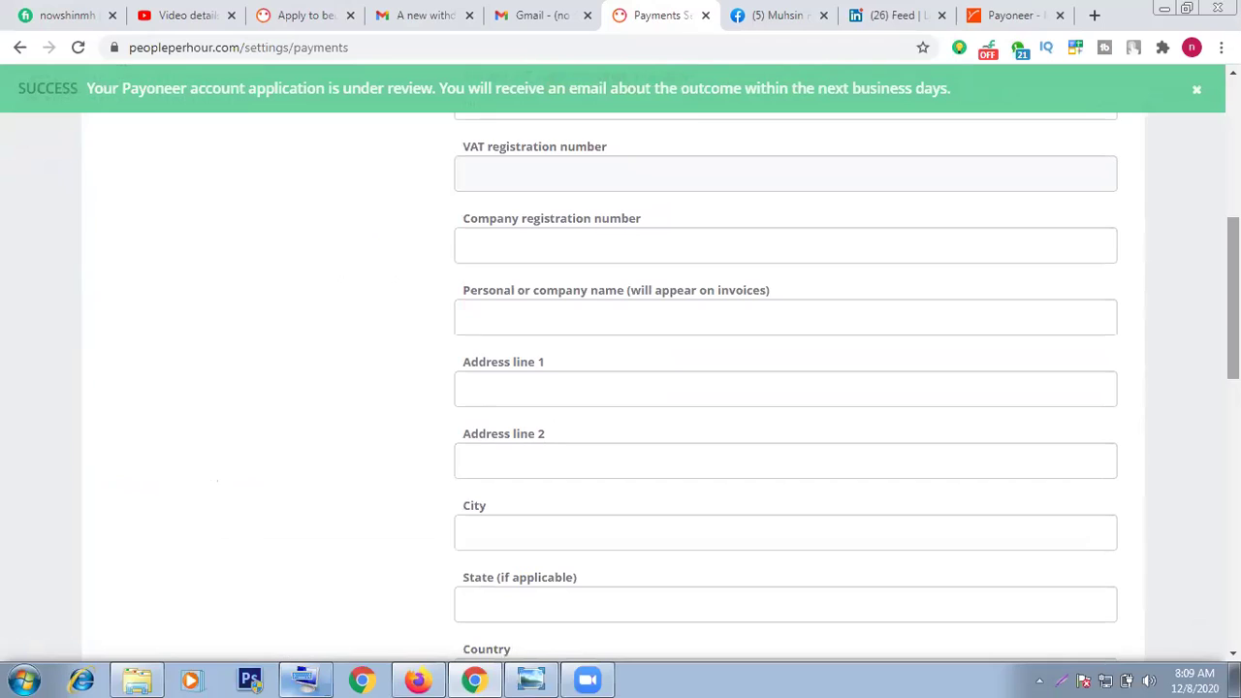
pyautogui.click(682, 316)
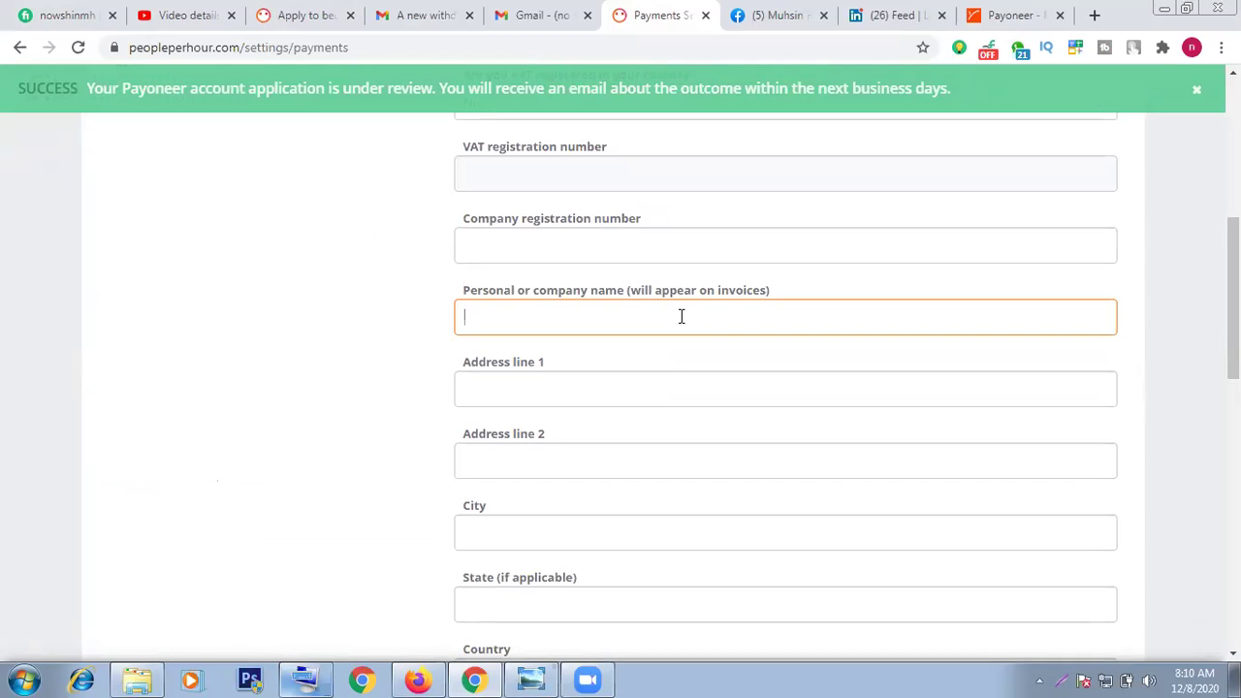
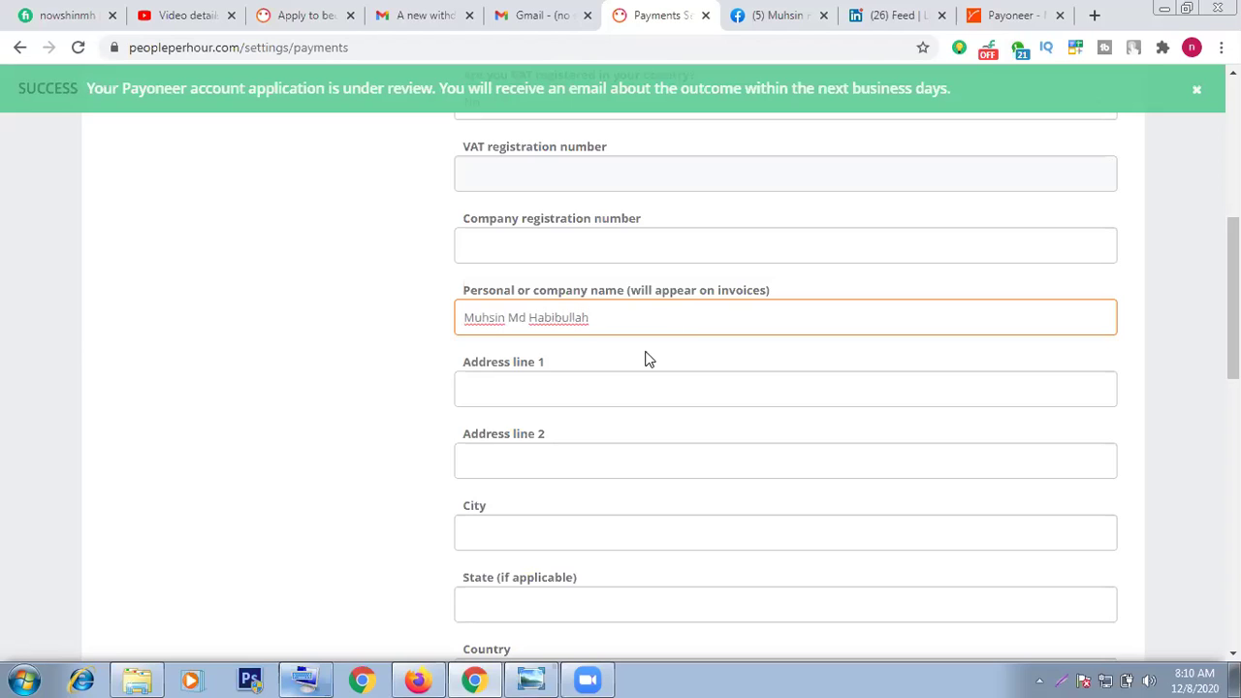
# - Enter the invoice name and first address line, using the on-screen keyboard for the ward number
pyautogui.click(607, 390)
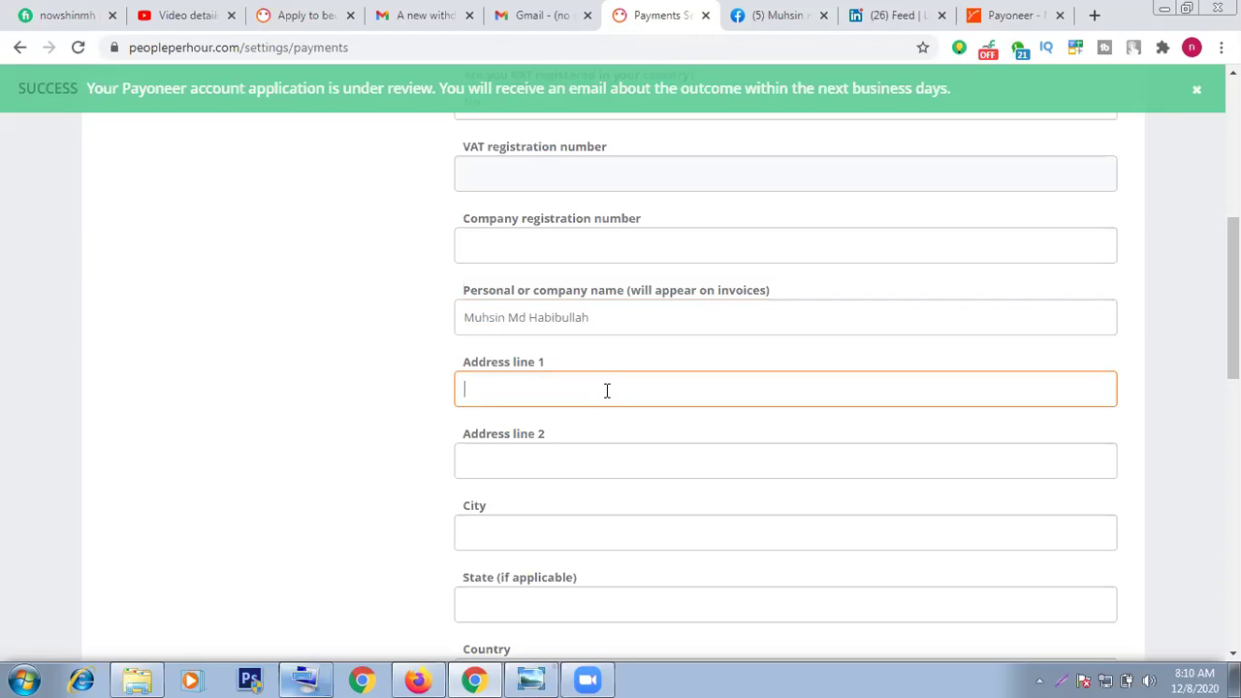
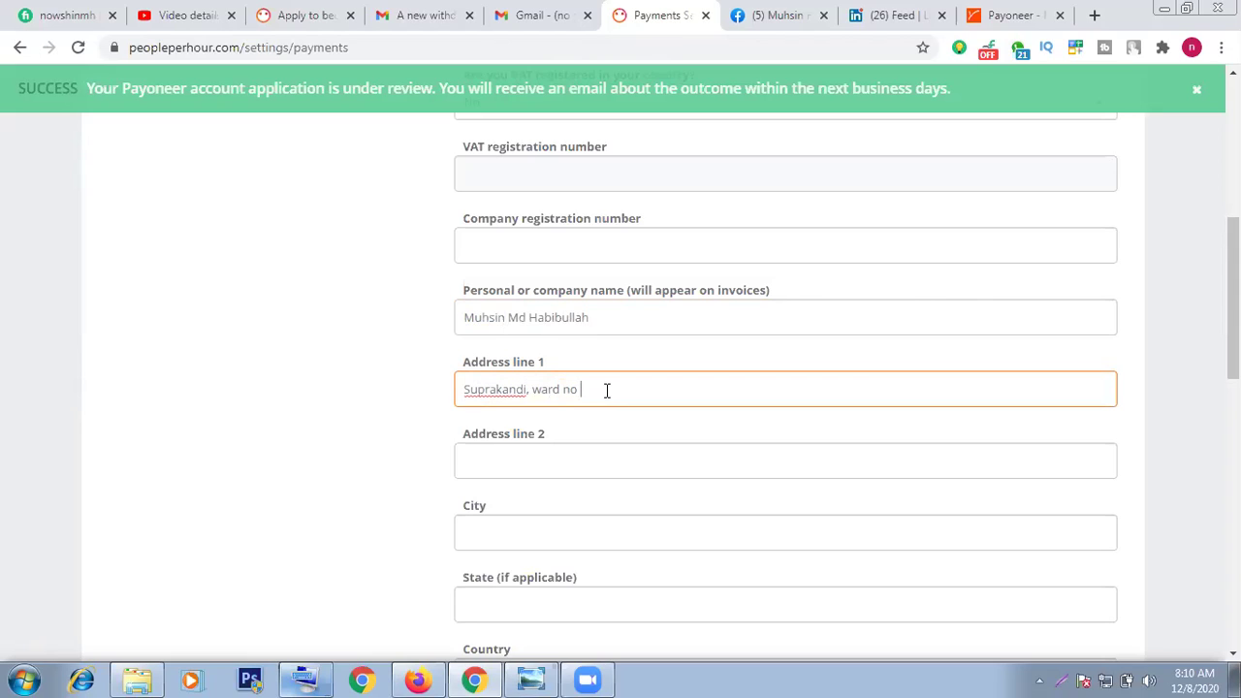
pyautogui.click(303, 679)
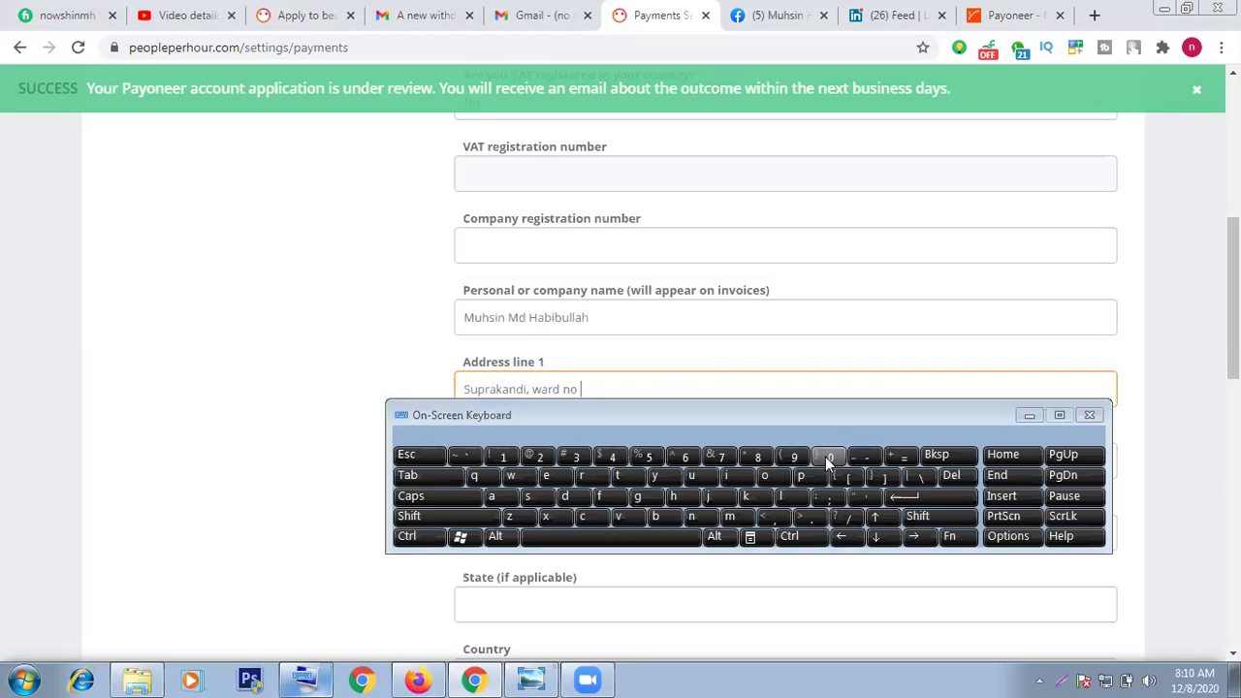
pyautogui.click(585, 388)
pyautogui.press('BackSpace')
pyautogui.click(866, 456)
pyautogui.click(1025, 417)
pyautogui.click(1025, 417)
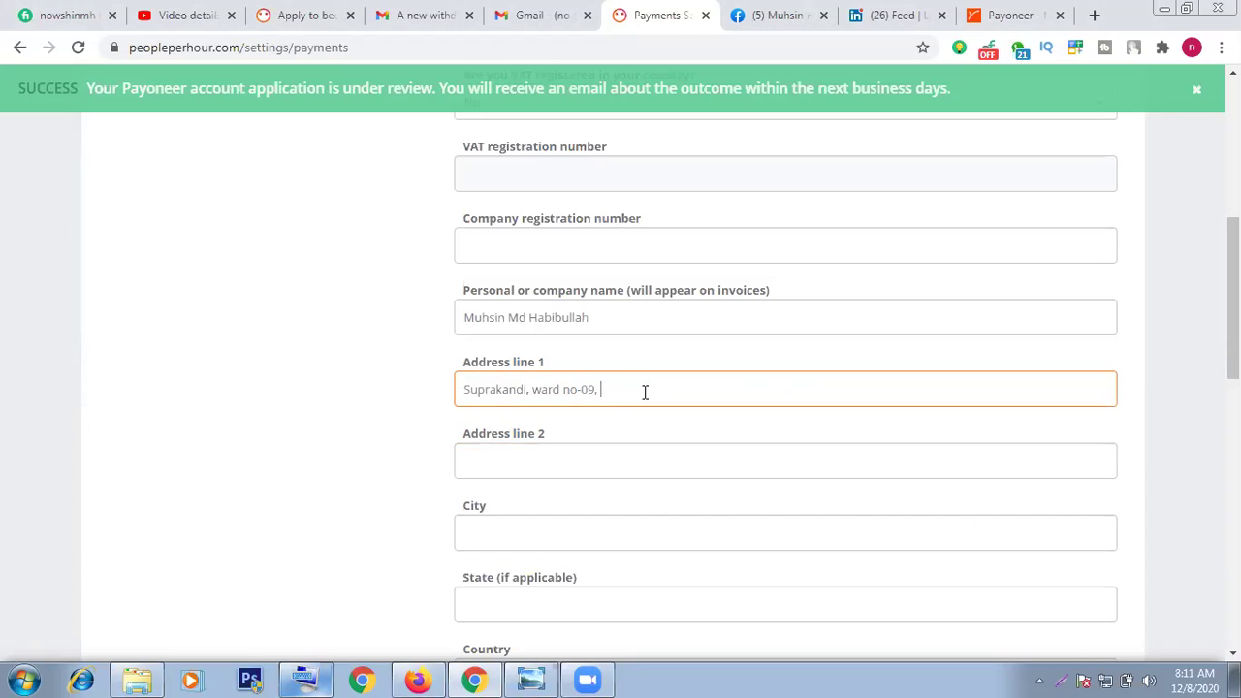
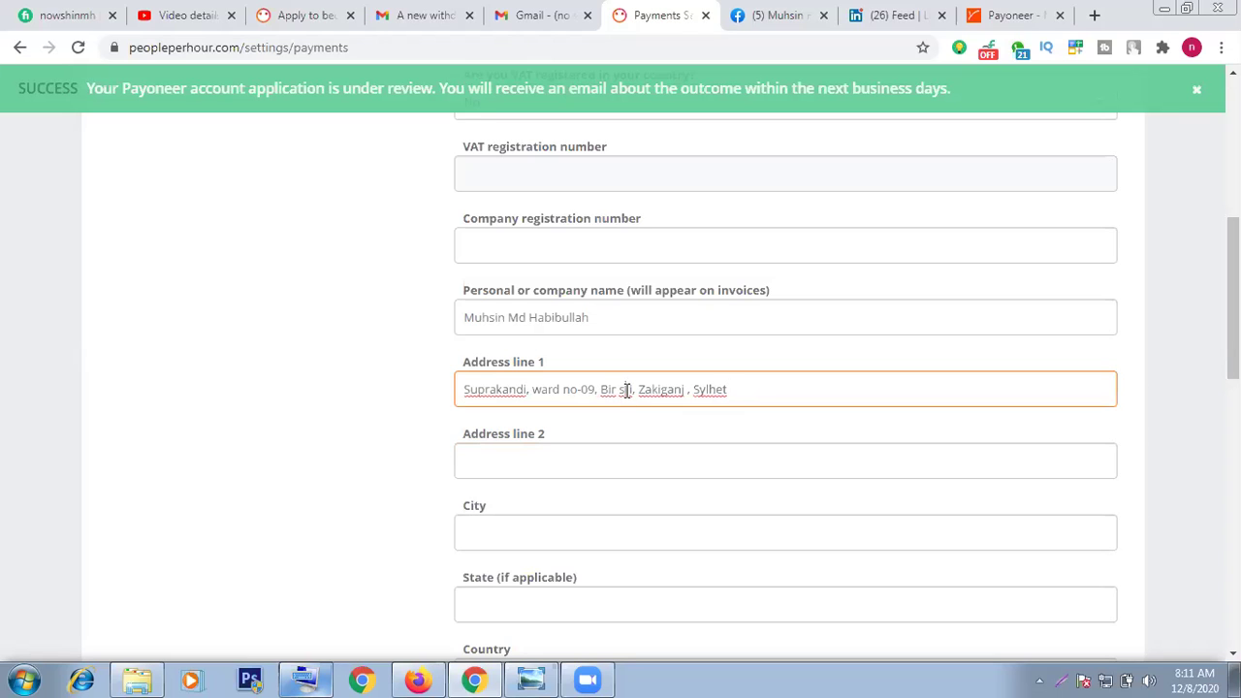
pyautogui.click(626, 390)
pyautogui.press('BackSpace')
pyautogui.write('S')
# - Fill in the City field and choose Bangladesh as the country
pyautogui.click(543, 523)
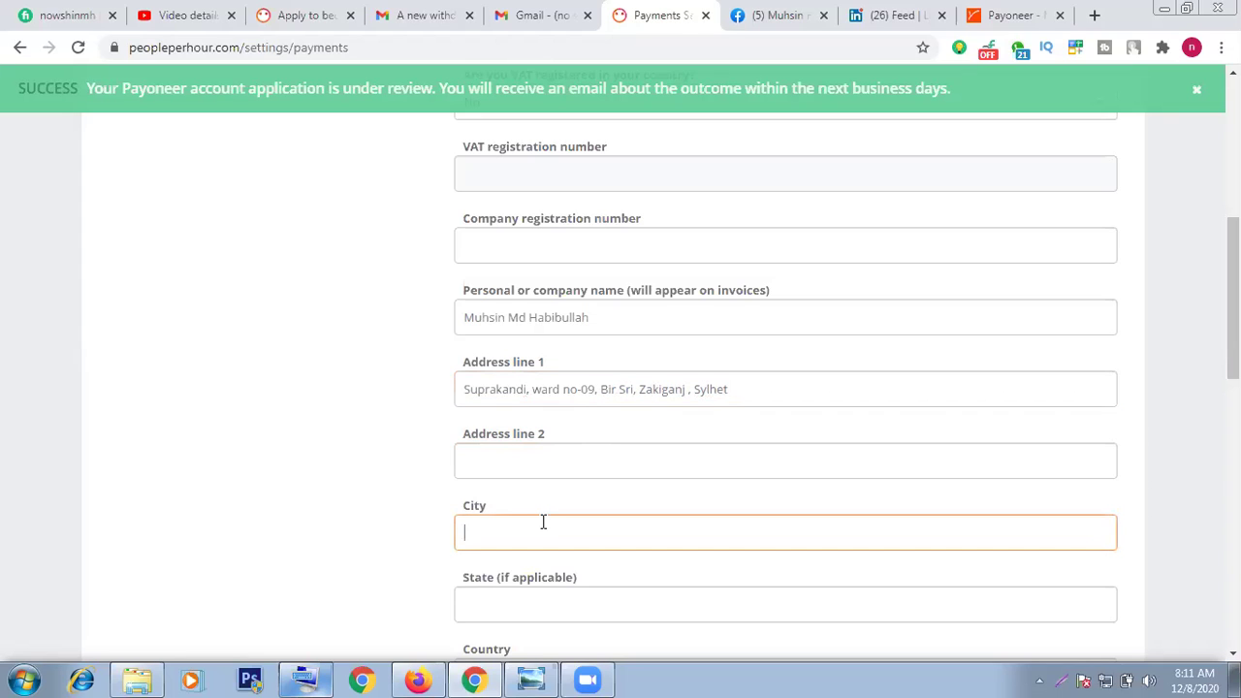
pyautogui.write('Sylhet')
pyautogui.scroll(-3, 543, 523)
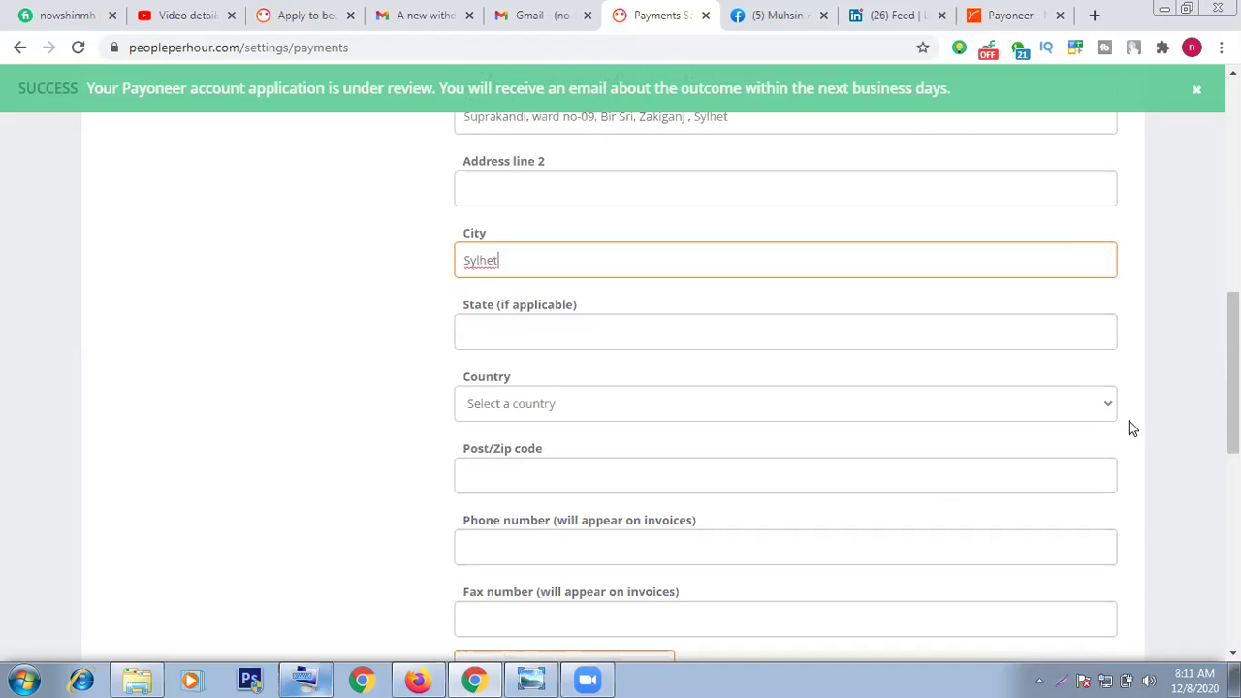
pyautogui.click(1080, 409)
pyautogui.scroll(-4, 829, 330)
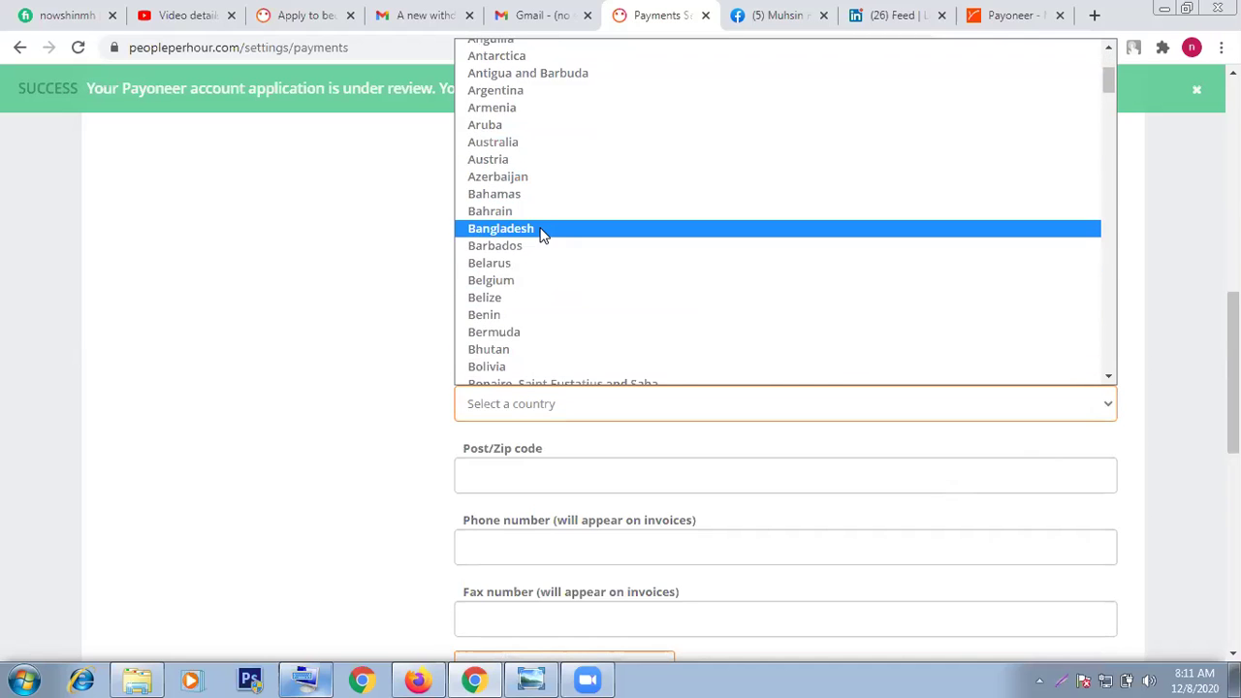
pyautogui.click(543, 229)
pyautogui.scroll(-1, 599, 315)
pyautogui.click(554, 382)
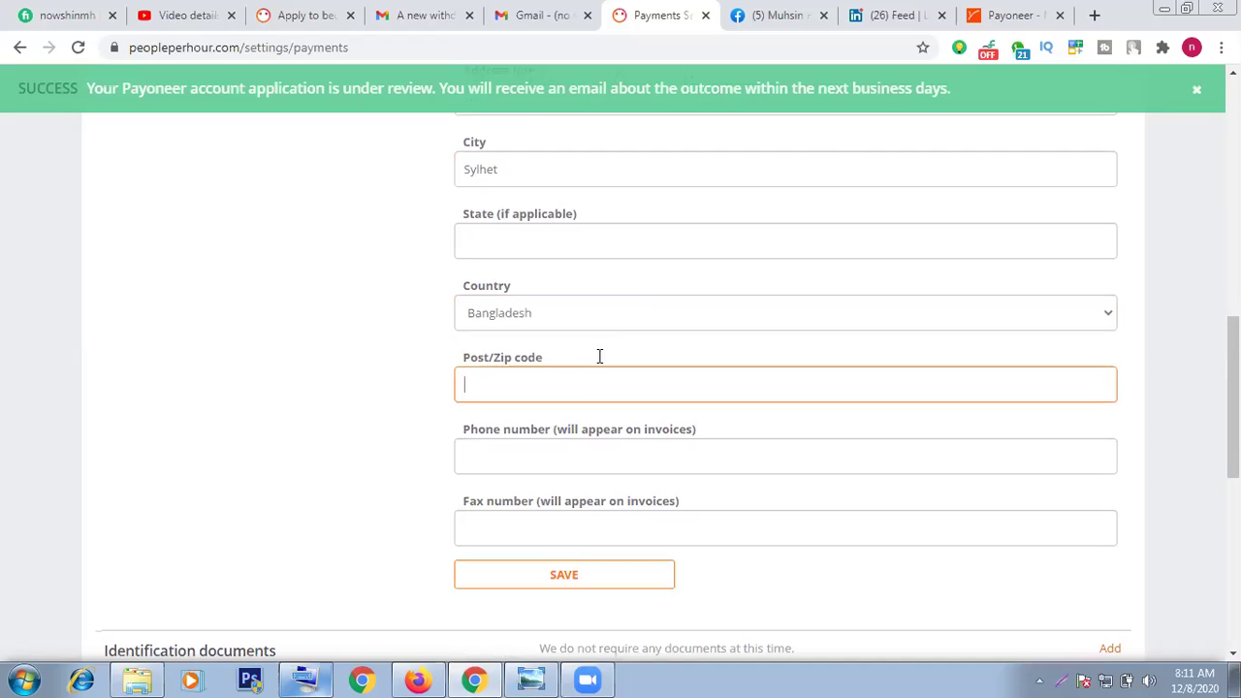
pyautogui.click(1095, 15)
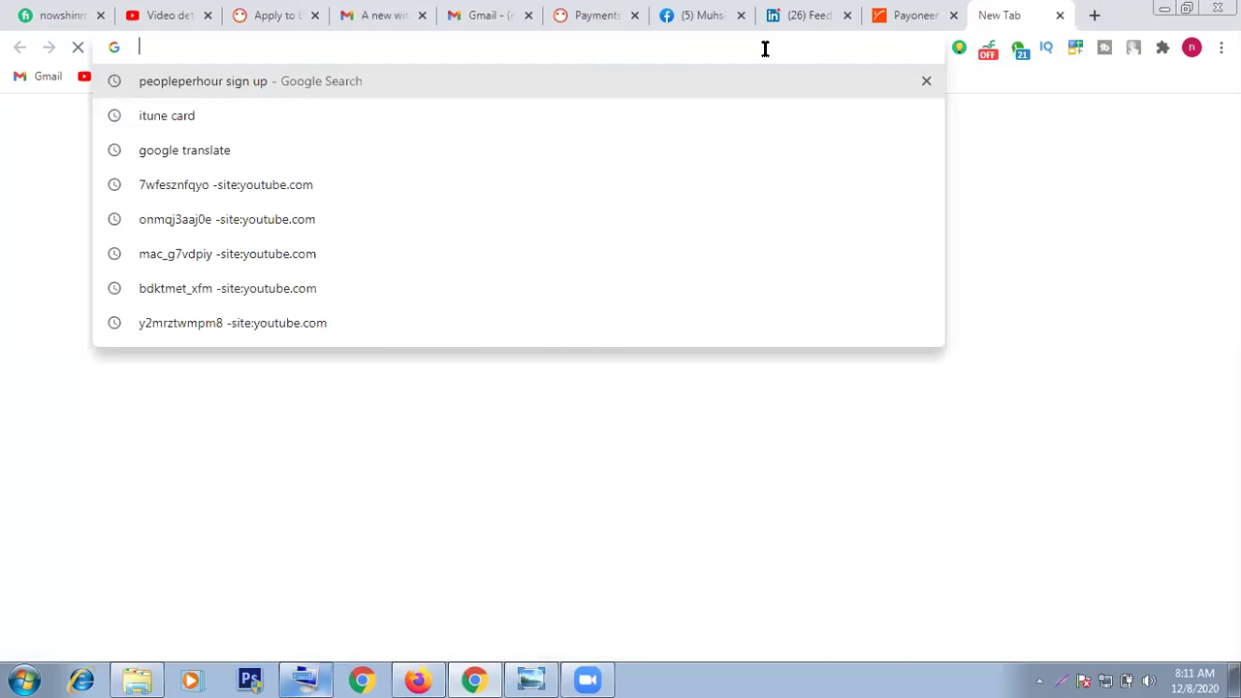
# - Google the local area's postal code and open the Amardesh Sylhet District postcodes page
pyautogui.write('suprakandi')
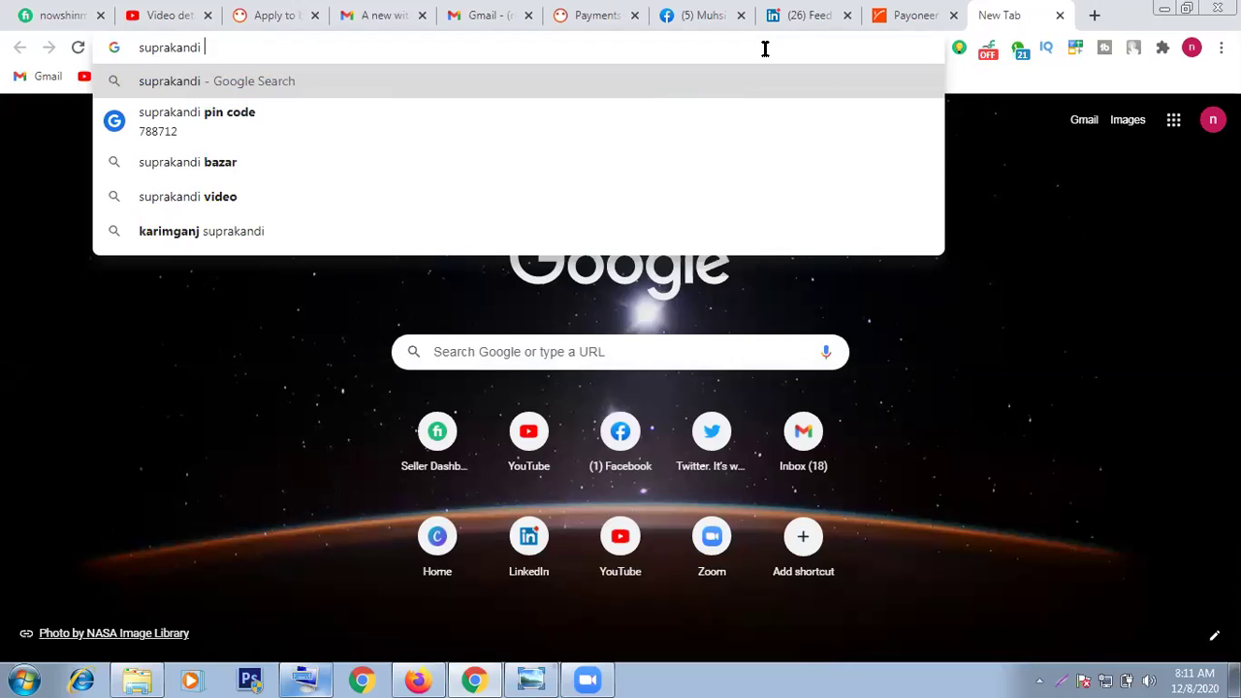
pyautogui.write('zaki')
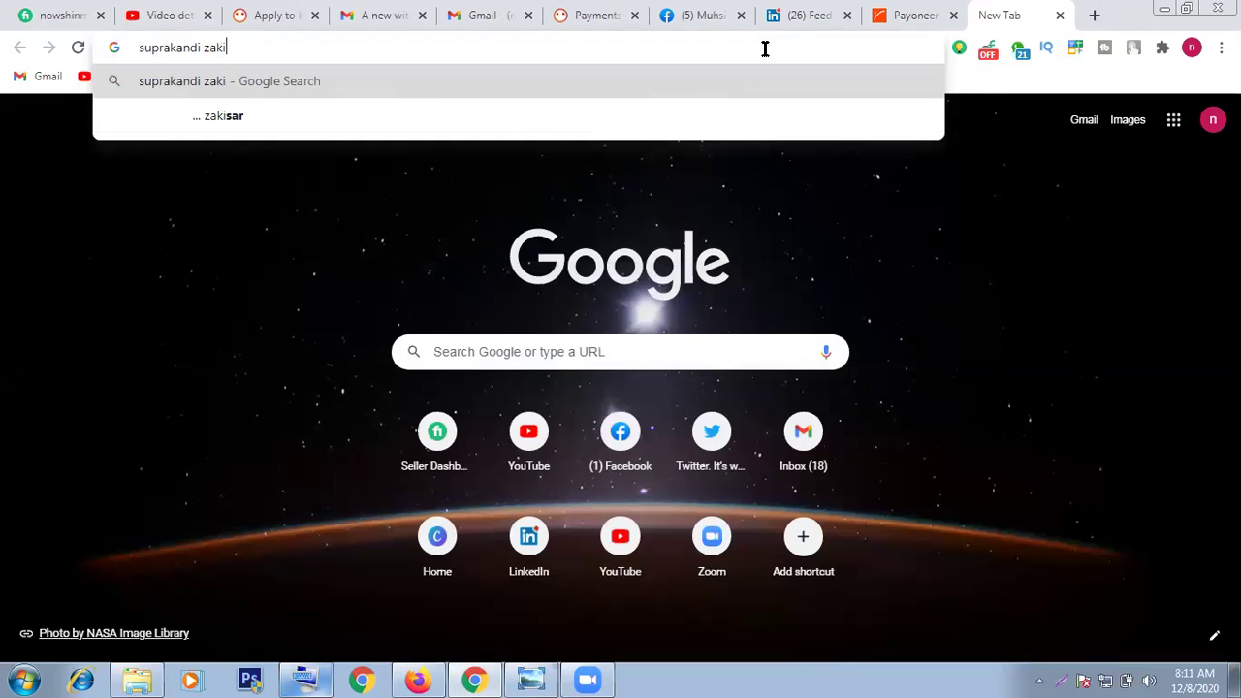
pyautogui.write('ganj postal cod')
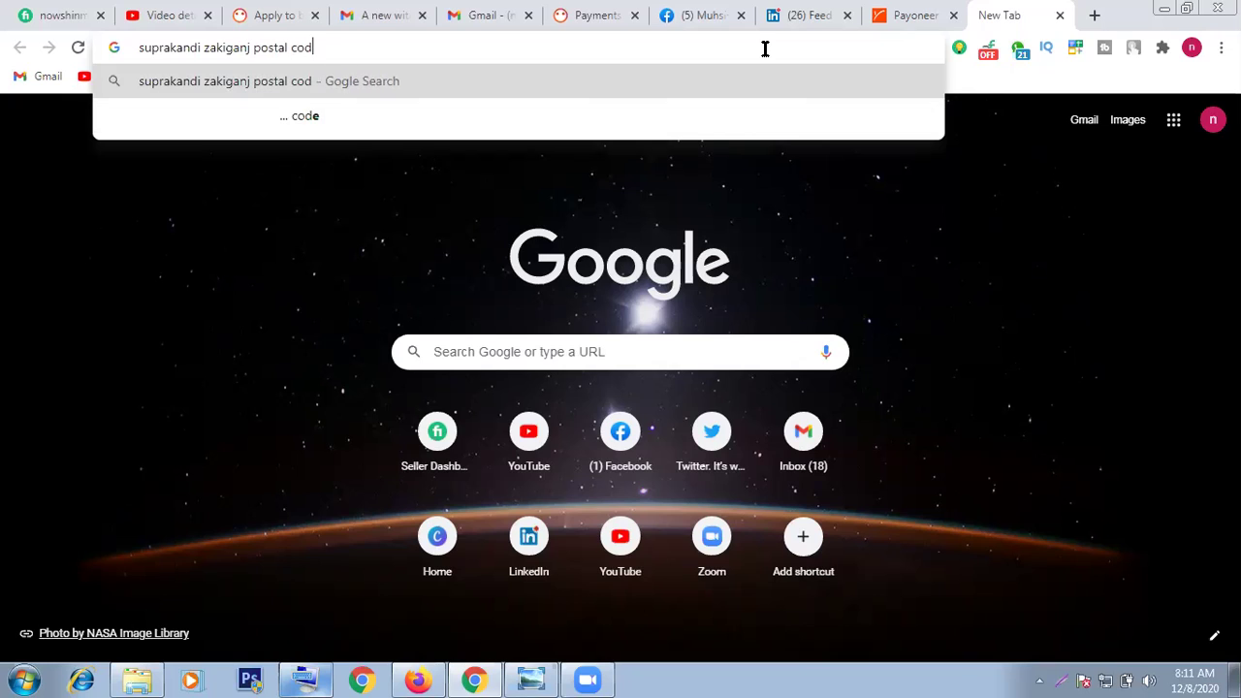
pyautogui.write('e')
pyautogui.press('Return')
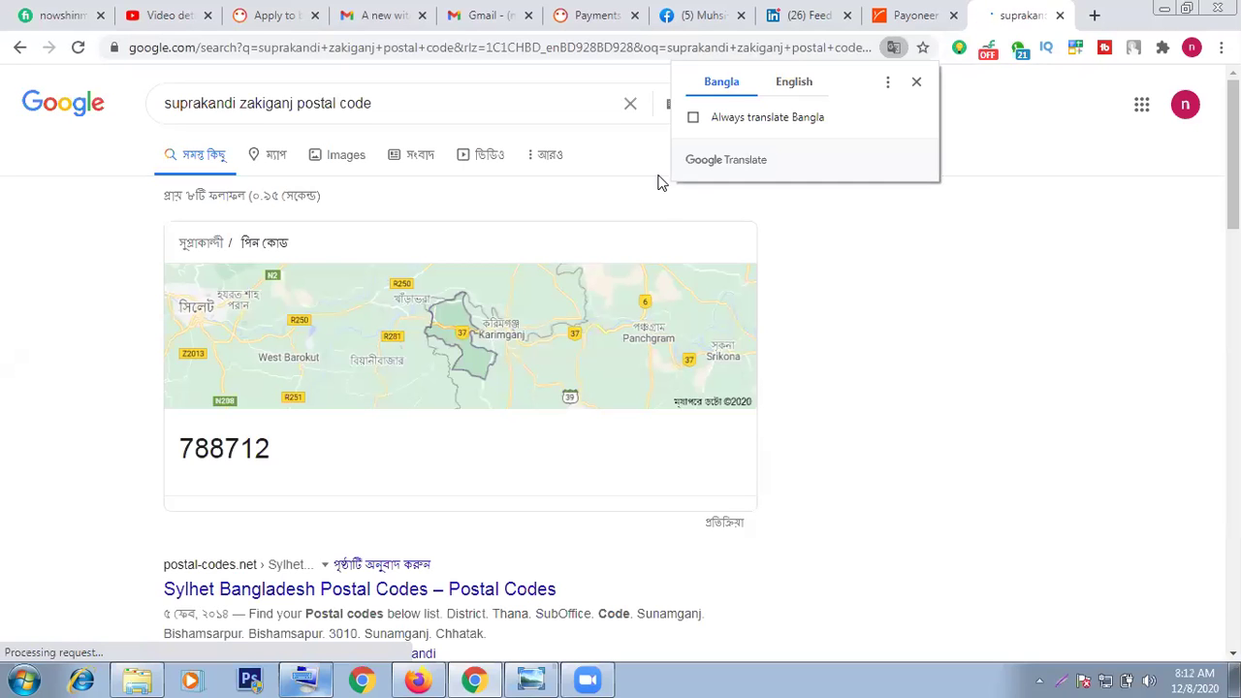
pyautogui.scroll(-1, 347, 417)
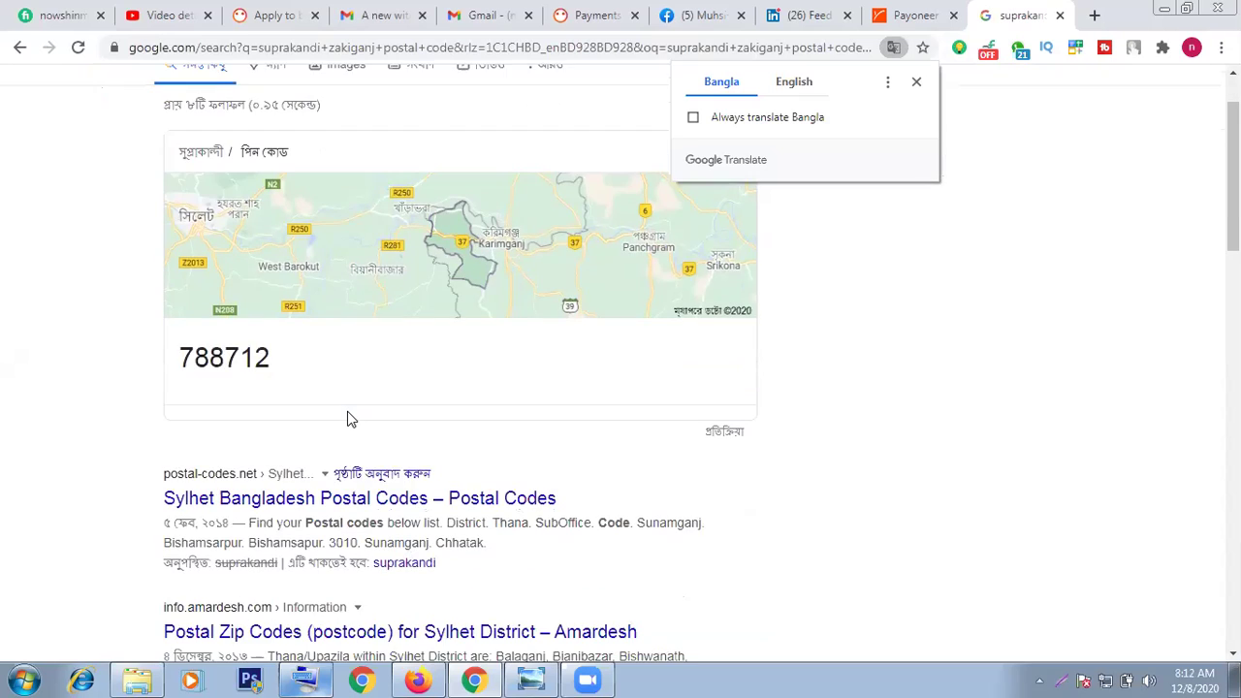
pyautogui.scroll(-1, 349, 417)
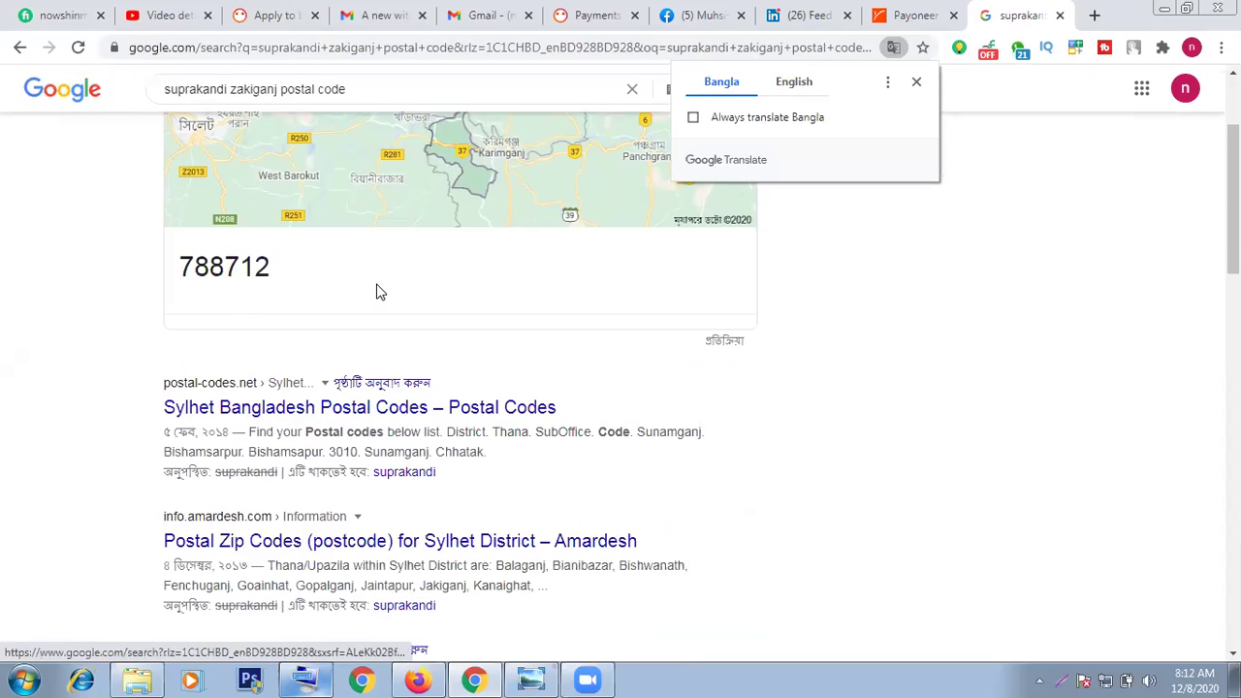
pyautogui.scroll(2, 340, 296)
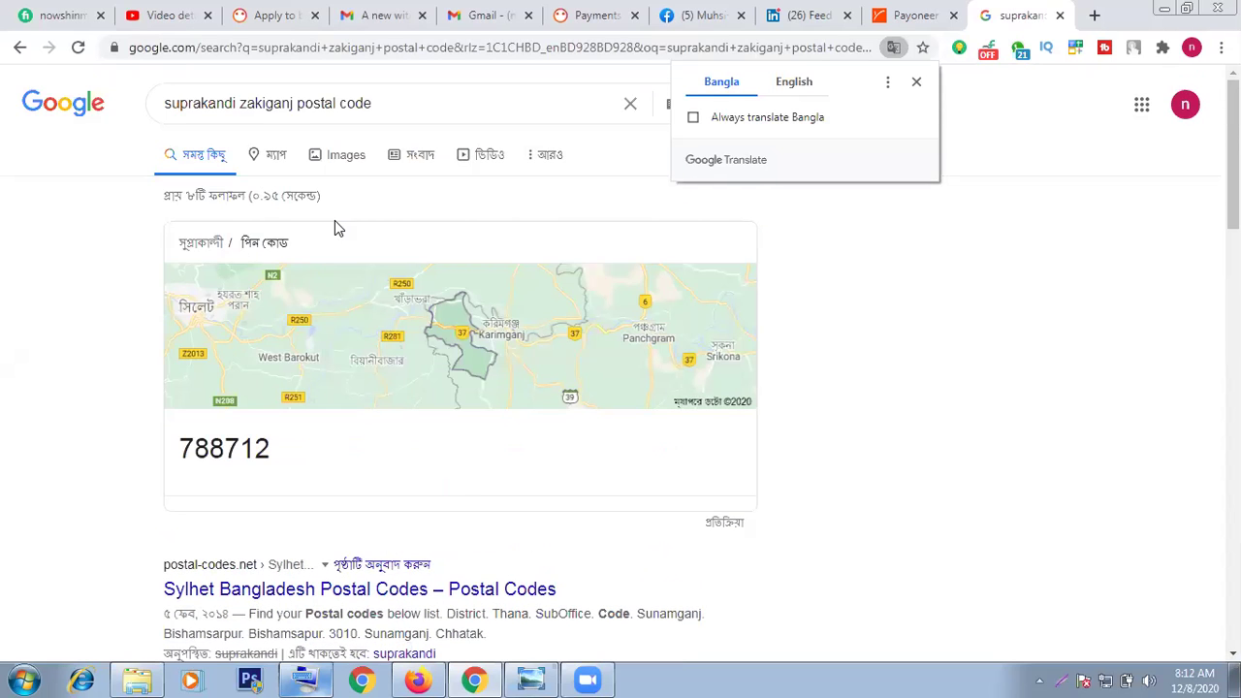
pyautogui.scroll(-2, 333, 230)
pyautogui.scroll(-1, 367, 388)
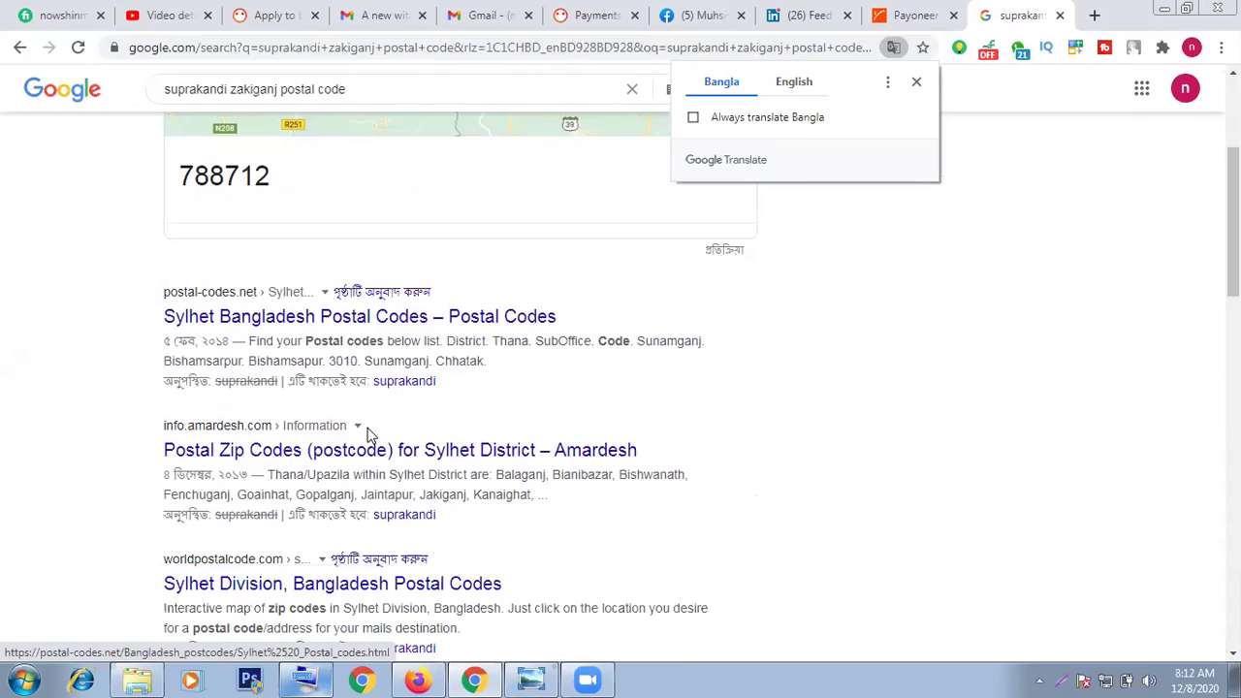
pyautogui.click(516, 460)
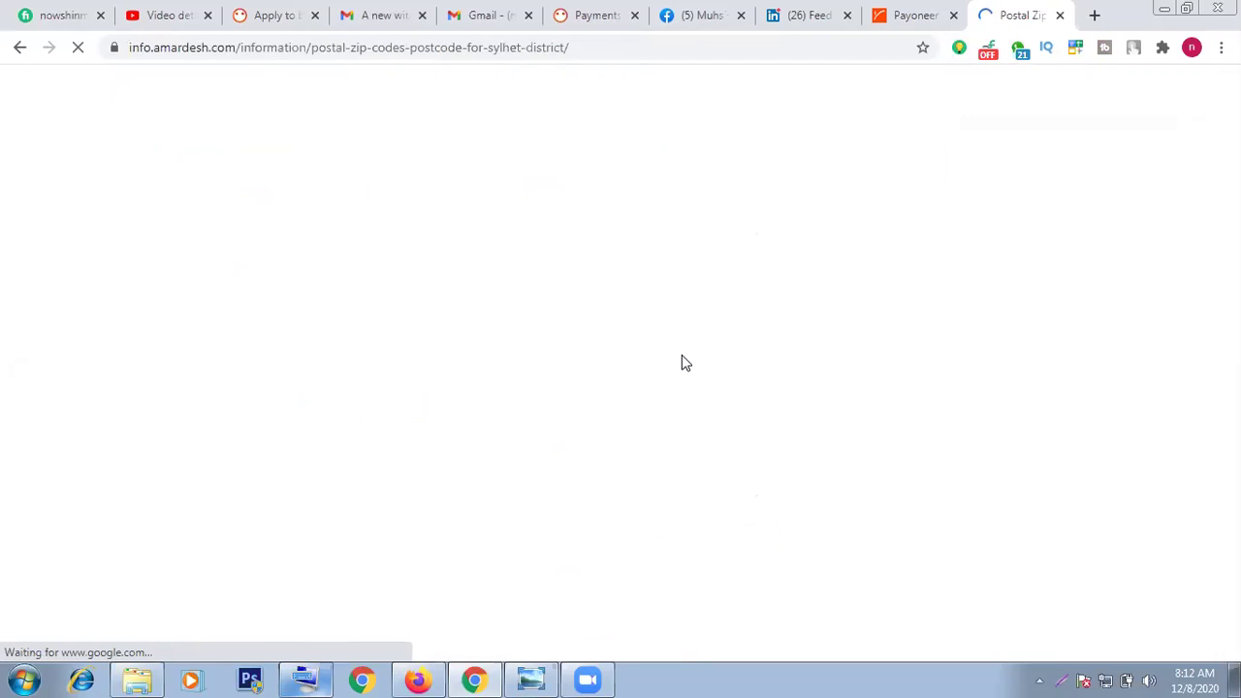
# - Copy the Jakiganj post code 3190 from the Amardesh table and return to PeoplePerHour
pyautogui.scroll(-2, 692, 364)
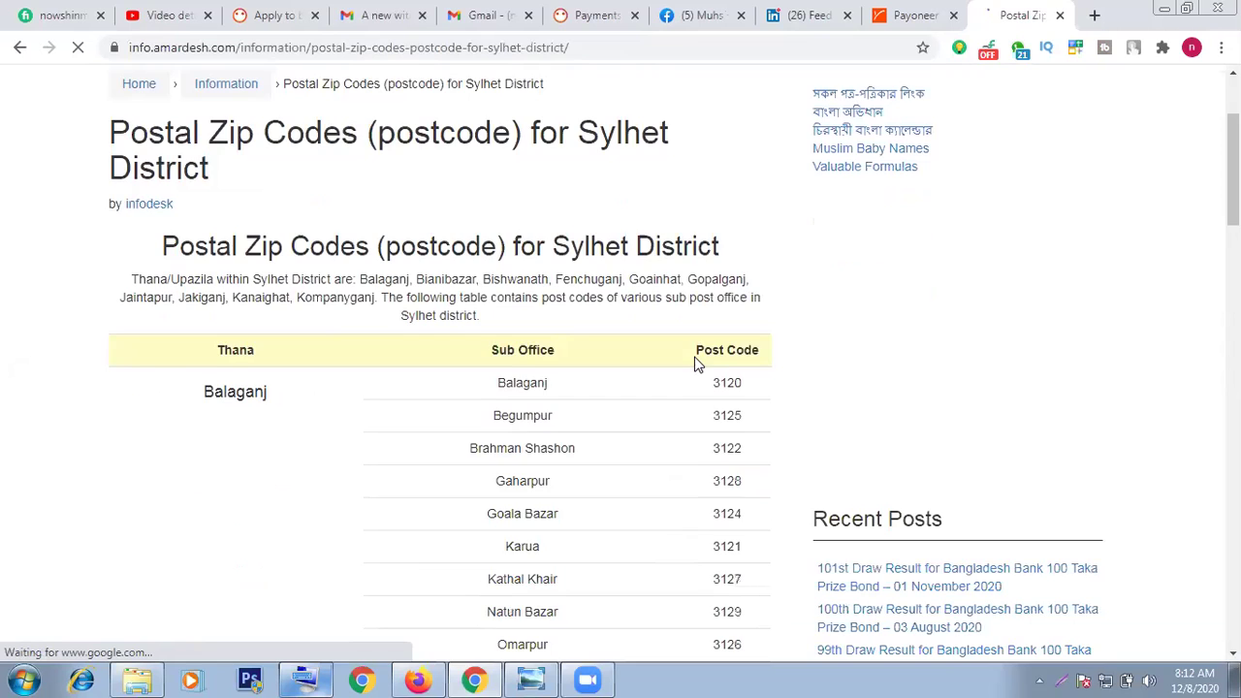
pyautogui.scroll(-8, 695, 364)
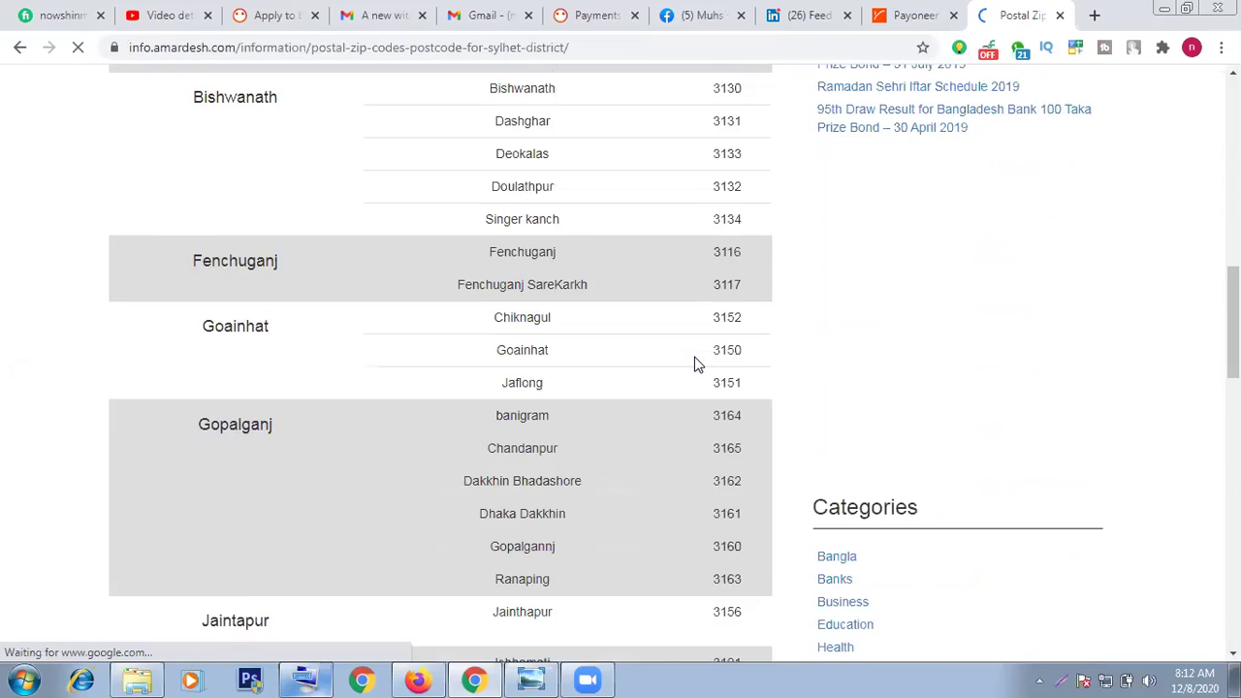
pyautogui.scroll(-2, 694, 364)
pyautogui.scroll(-1, 694, 363)
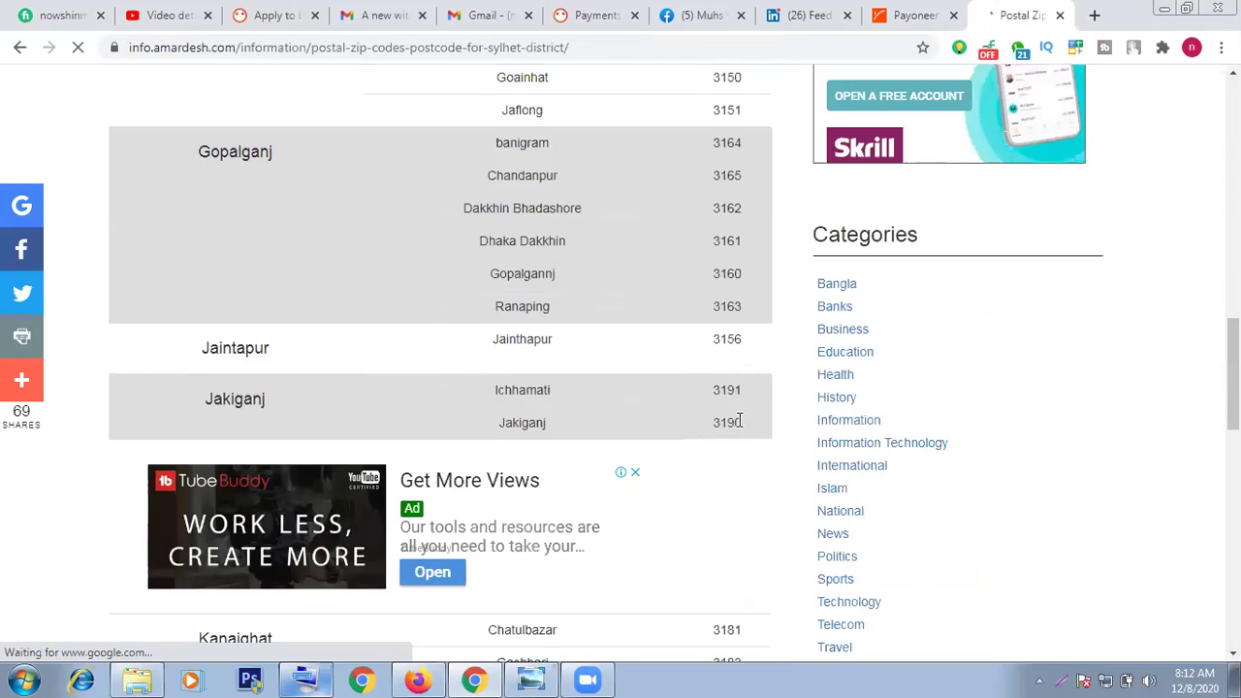
pyautogui.moveTo(743, 422); pyautogui.dragTo(721, 424)
pyautogui.rightClick(725, 429)
pyautogui.click(732, 435)
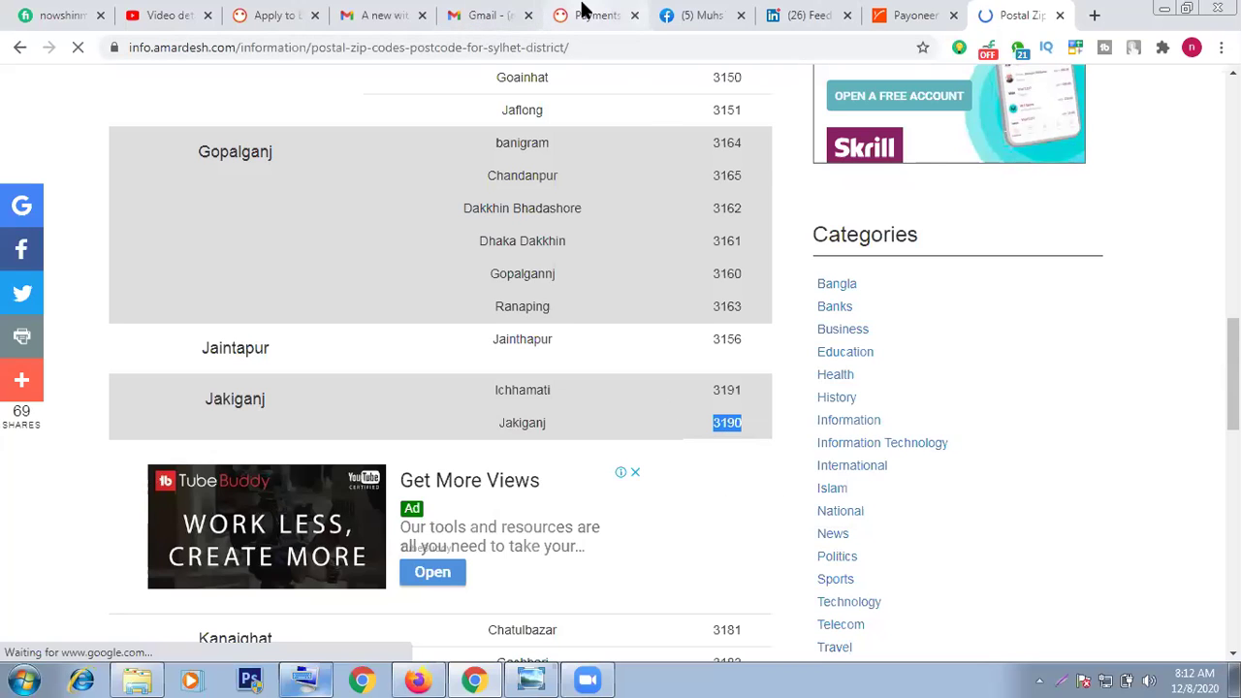
pyautogui.click(585, 12)
# - Paste 3190 into the Post/Zip code field
pyautogui.rightClick(565, 383)
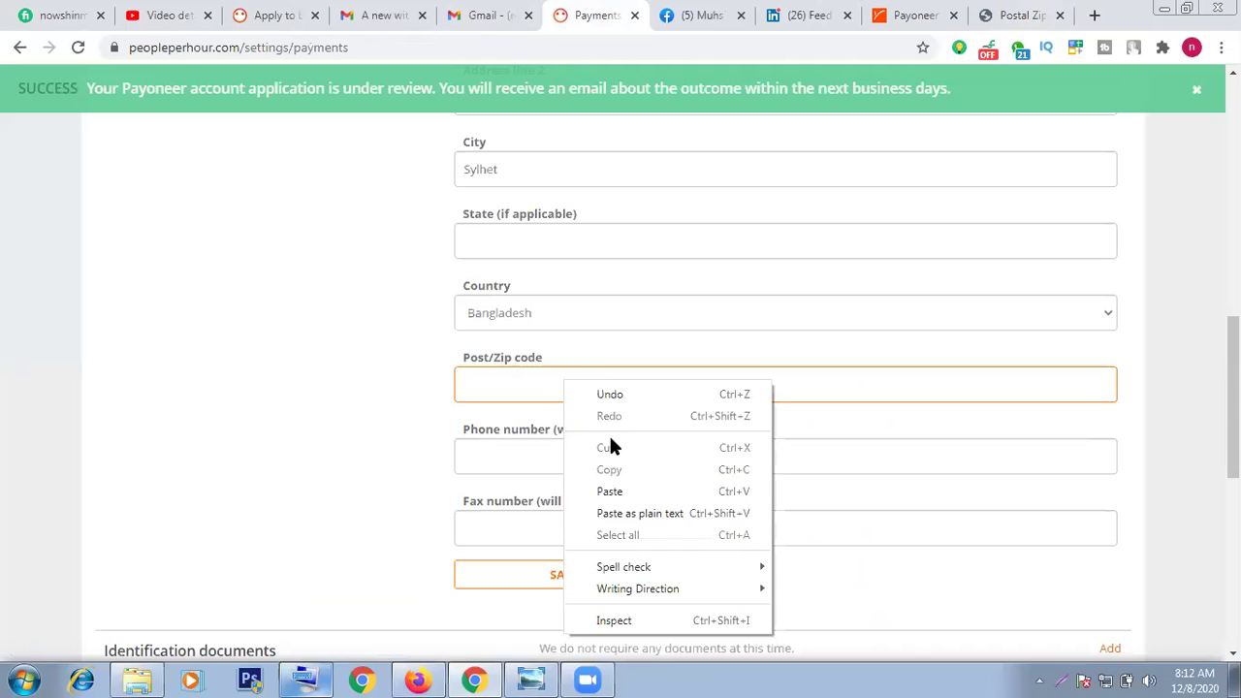
pyautogui.click(611, 492)
pyautogui.scroll(-1, 679, 278)
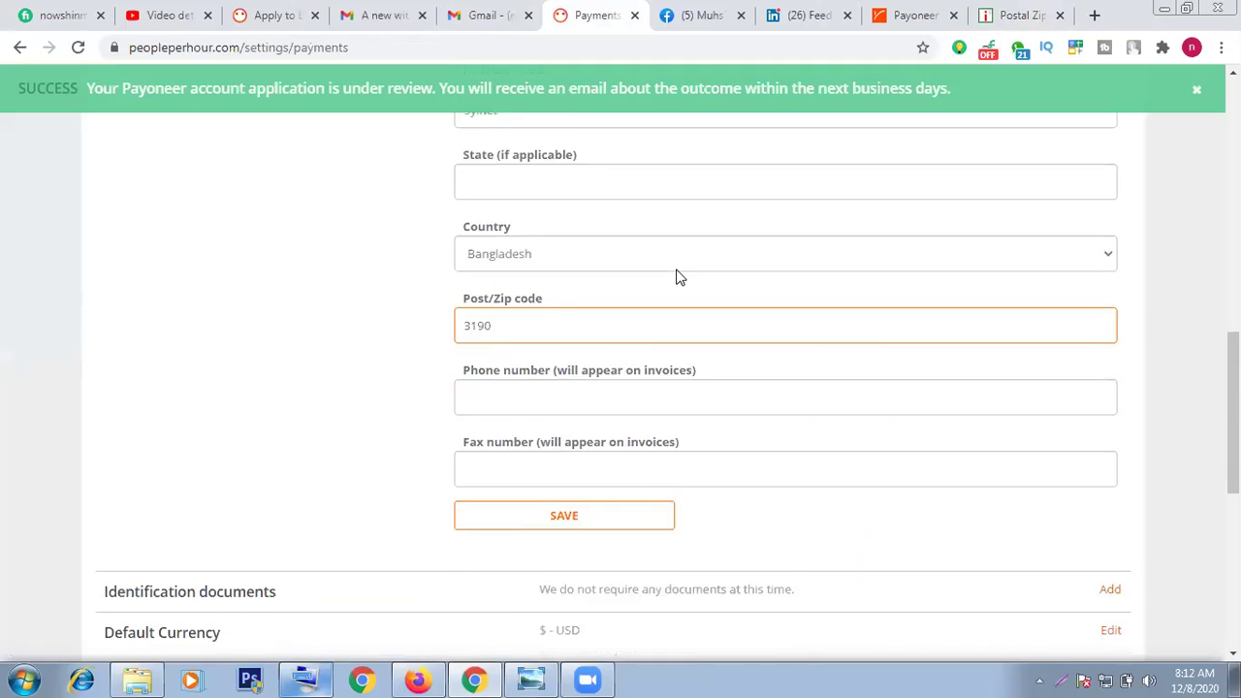
# - Enter the phone number with country code using the on-screen keyboard, correcting a mistyped digit
pyautogui.click(590, 360)
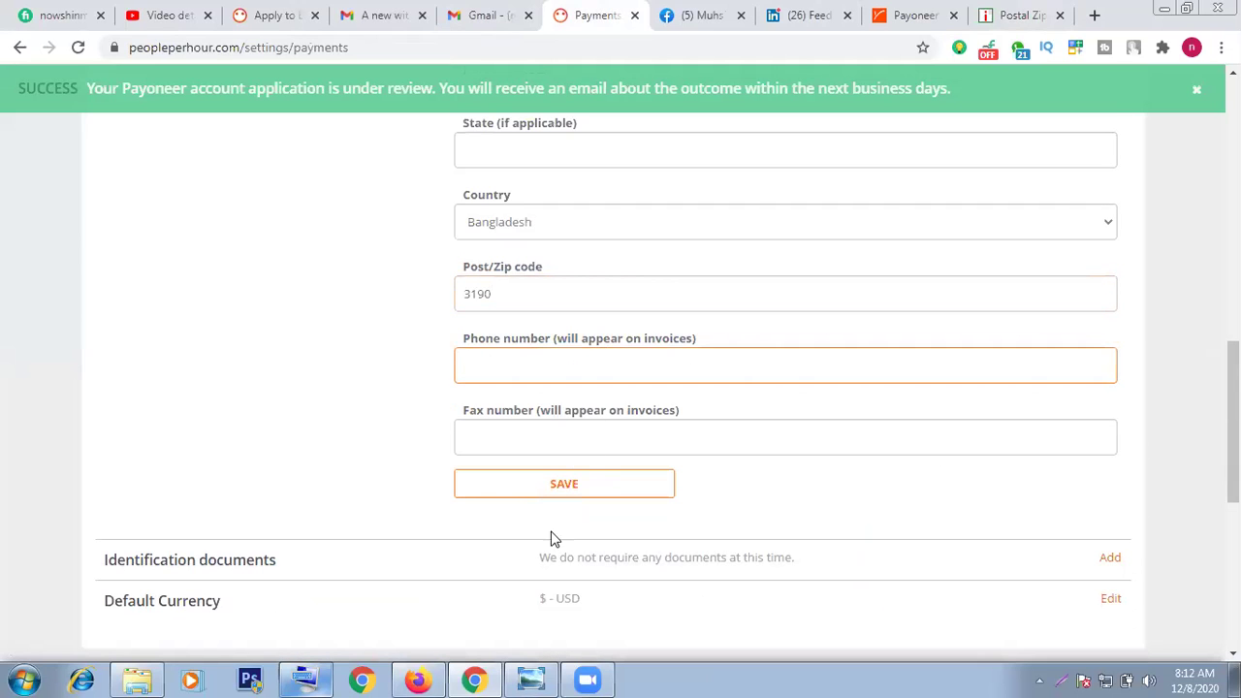
pyautogui.click(303, 680)
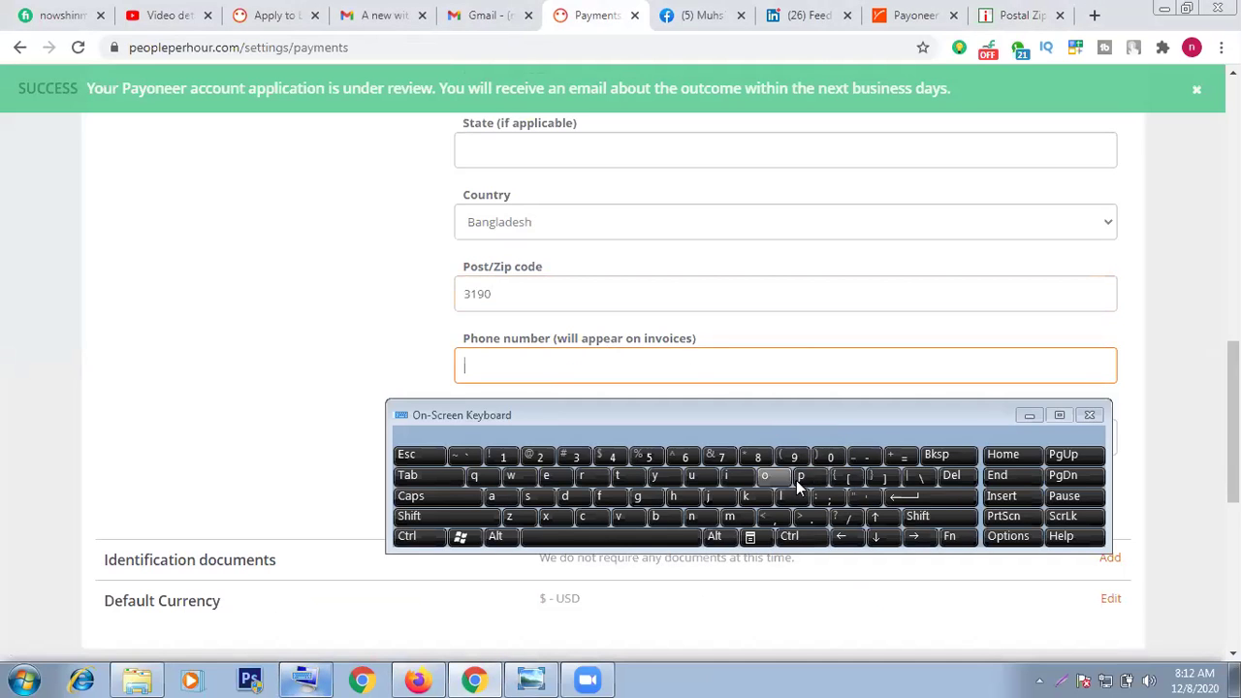
pyautogui.press('shift')
pyautogui.click(915, 453)
pyautogui.click(756, 456)
pyautogui.click(756, 456)
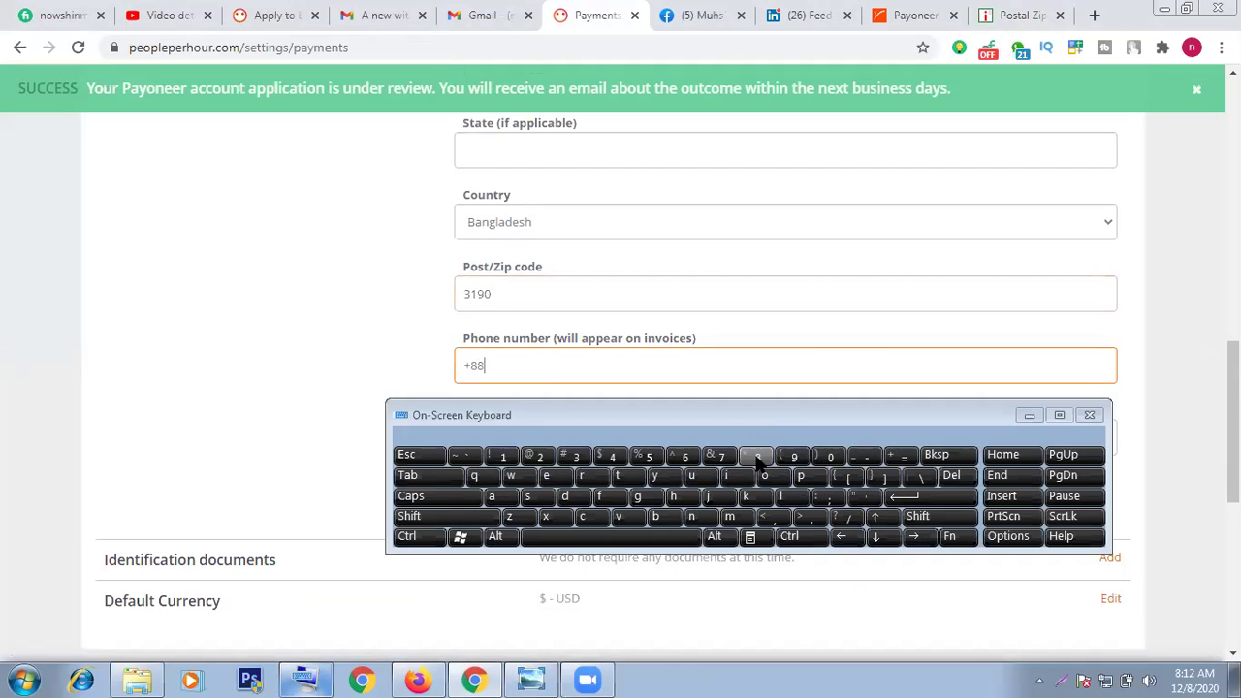
pyautogui.click(829, 457)
pyautogui.click(512, 457)
pyautogui.click(719, 456)
pyautogui.click(693, 460)
pyautogui.click(692, 460)
pyautogui.click(501, 459)
pyautogui.click(535, 457)
pyautogui.click(545, 461)
pyautogui.click(946, 456)
pyautogui.click(508, 457)
pyautogui.click(687, 456)
pyautogui.click(1005, 417)
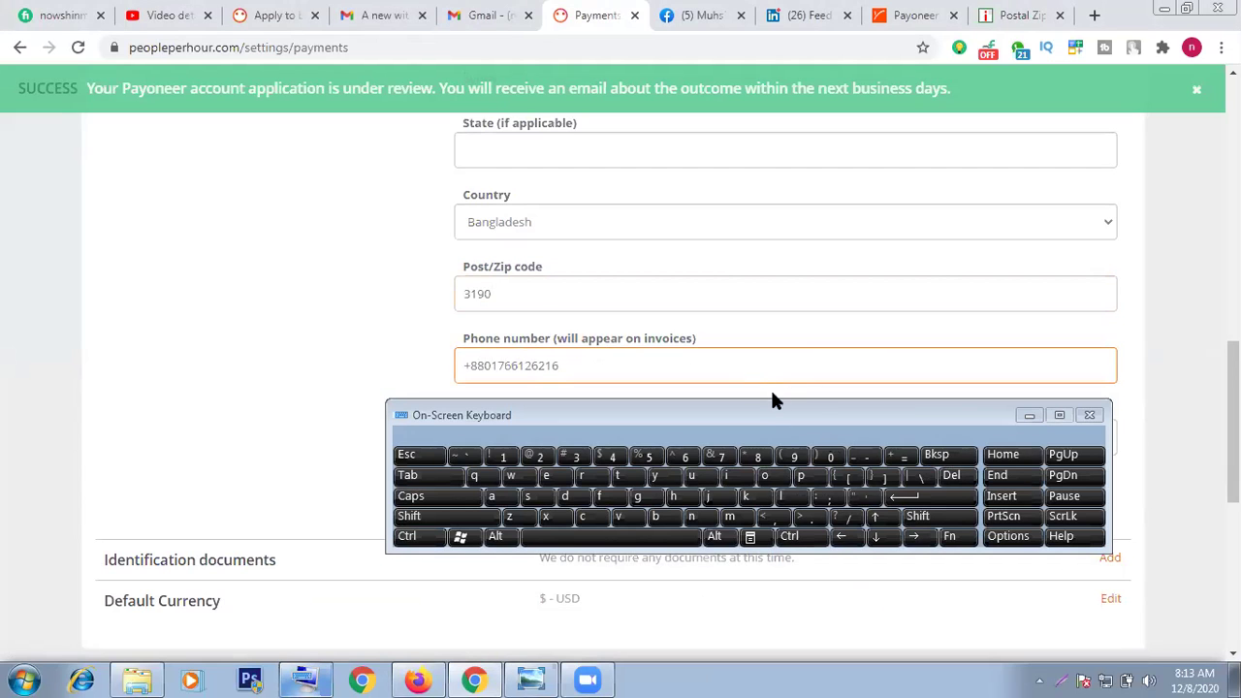
pyautogui.click(1026, 415)
# - Save the billing details and confirm the settings were successfully updated
pyautogui.scroll(-1, 769, 388)
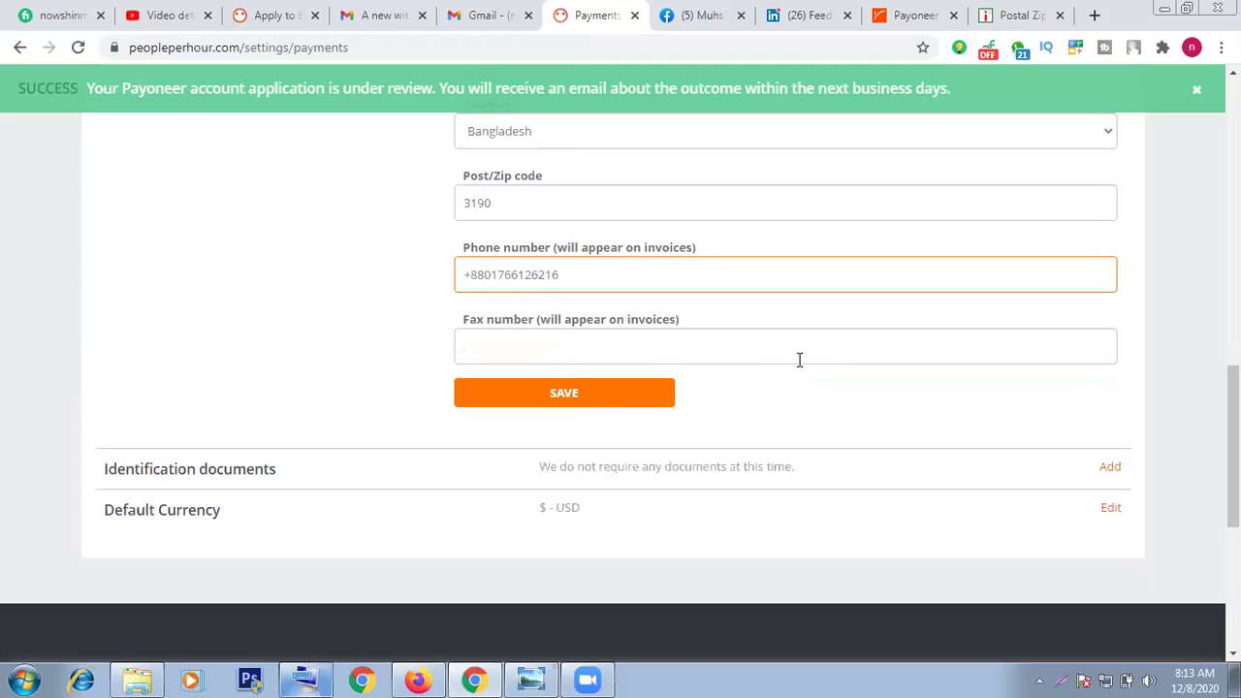
pyautogui.click(580, 393)
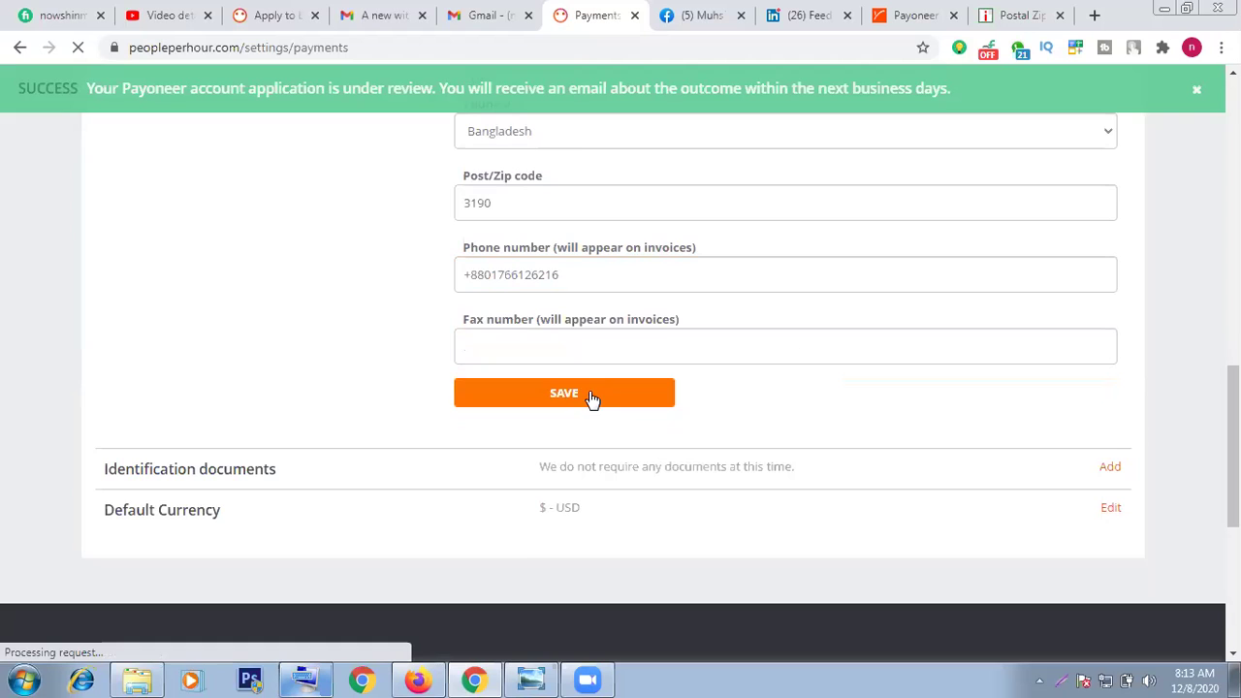
pyautogui.scroll(2, 665, 322)
pyautogui.scroll(2, 665, 322)
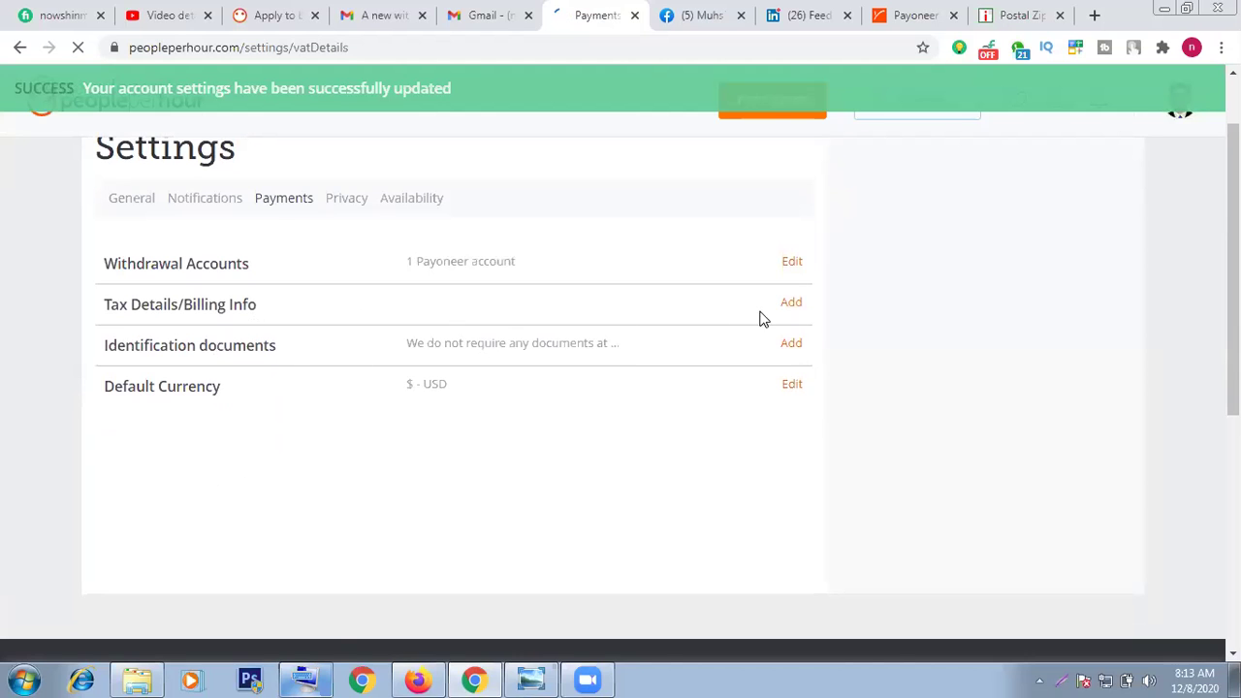
# - Add tax and billing details as not VAT registered, keeping the prefilled address, phone and post code 3190, and save
pyautogui.click(791, 305)
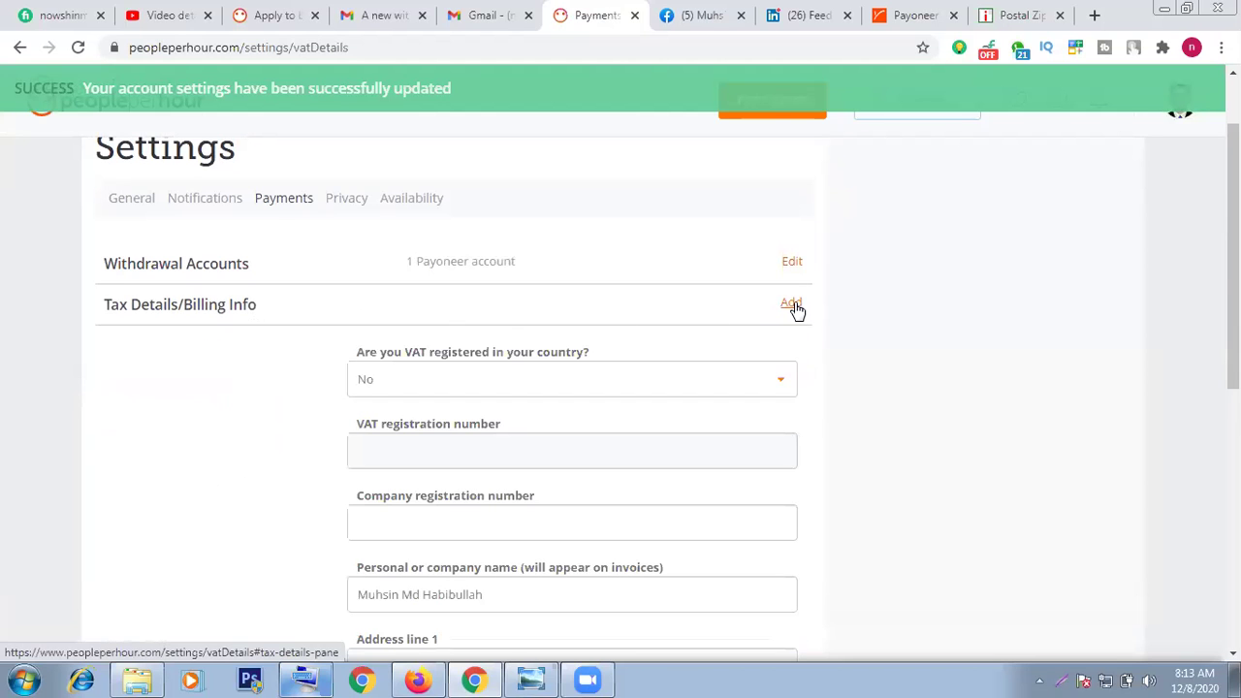
pyautogui.scroll(-4, 639, 398)
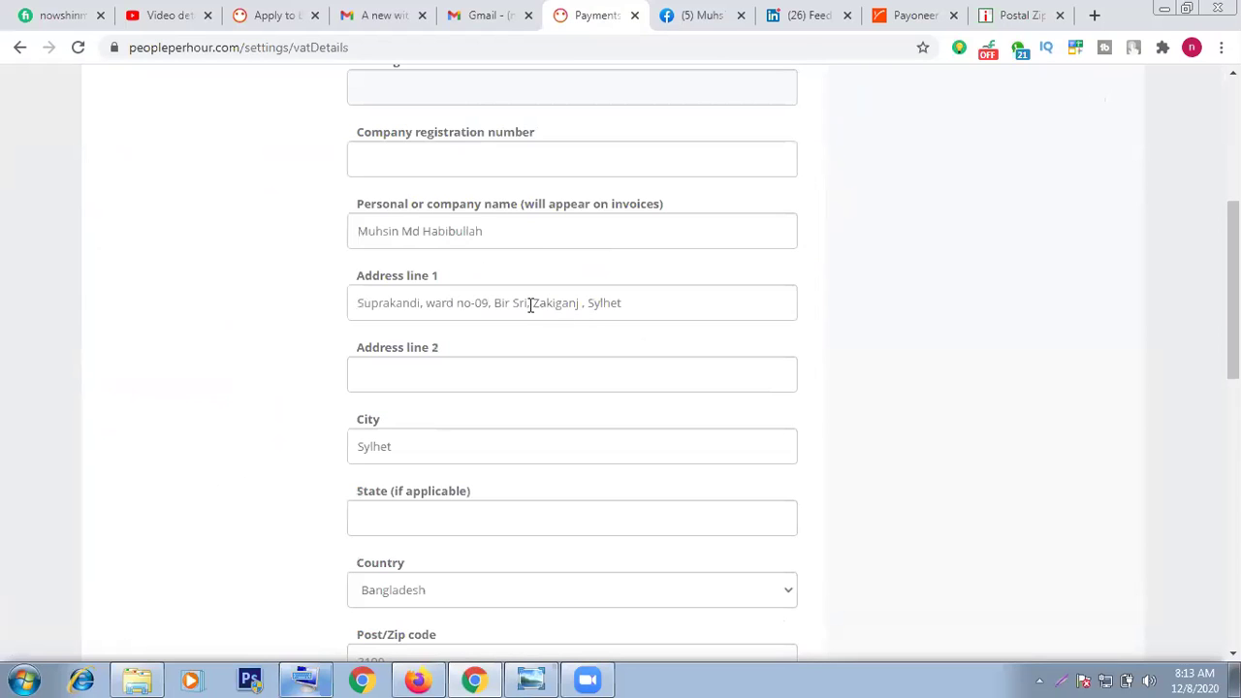
pyautogui.scroll(2, 646, 304)
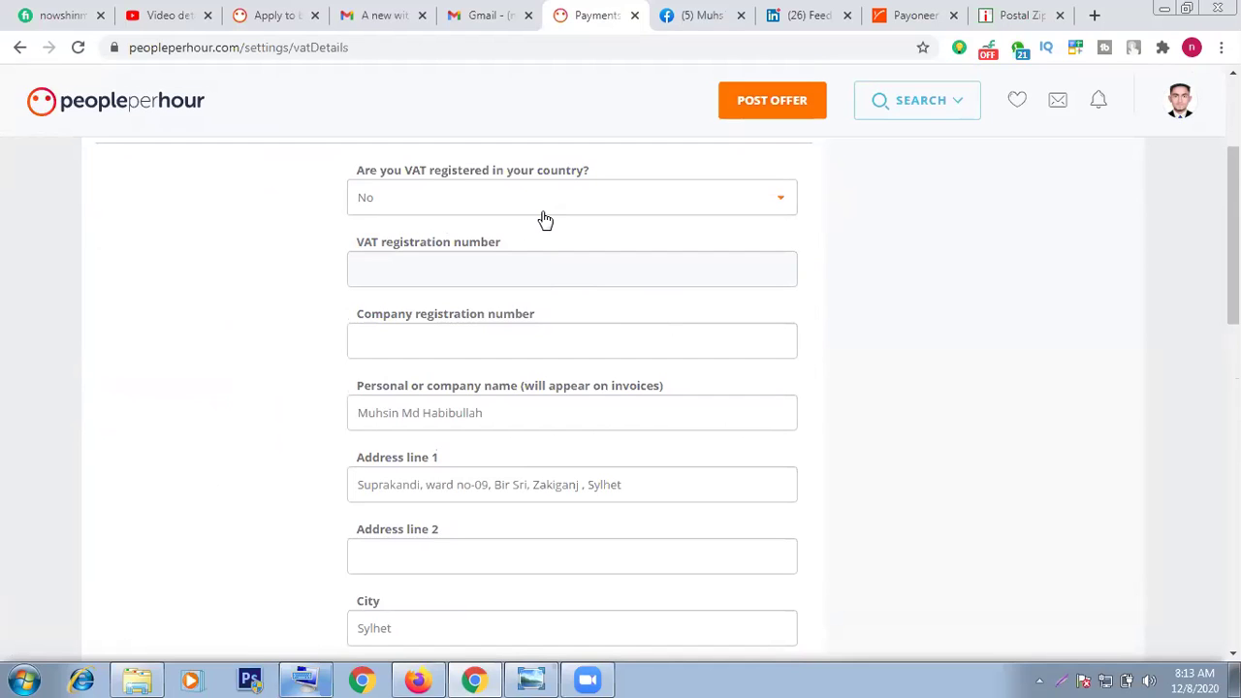
pyautogui.scroll(-2, 545, 220)
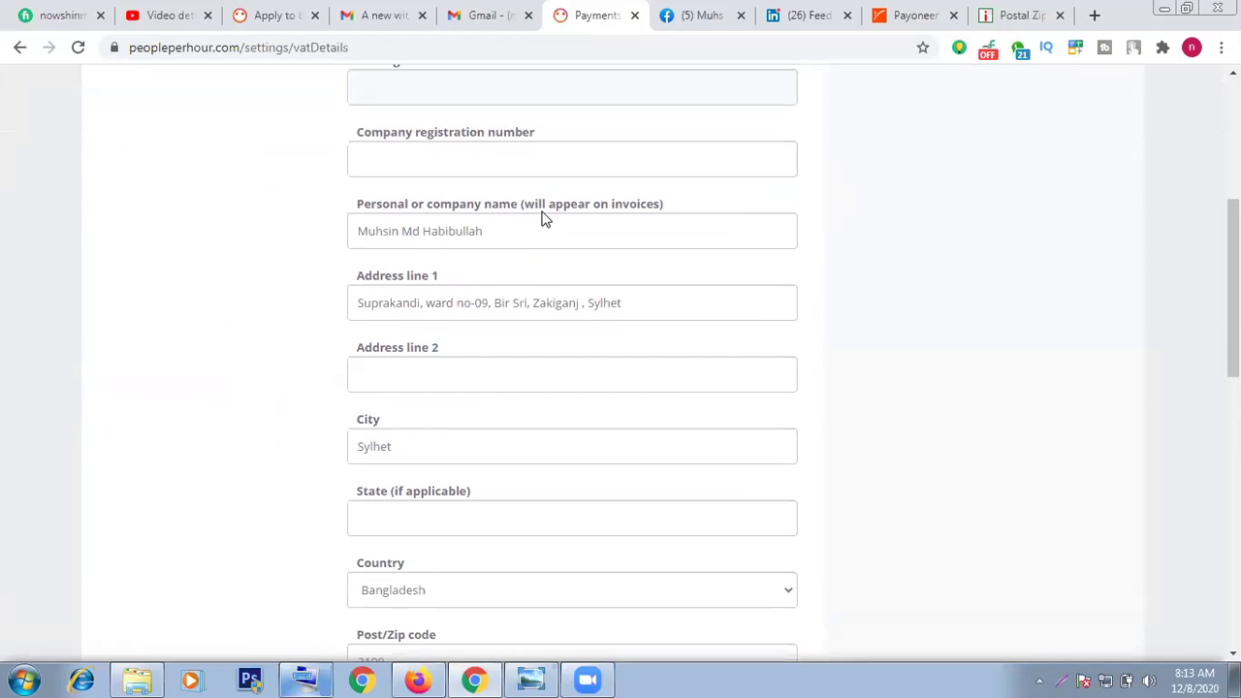
pyautogui.scroll(-1, 543, 218)
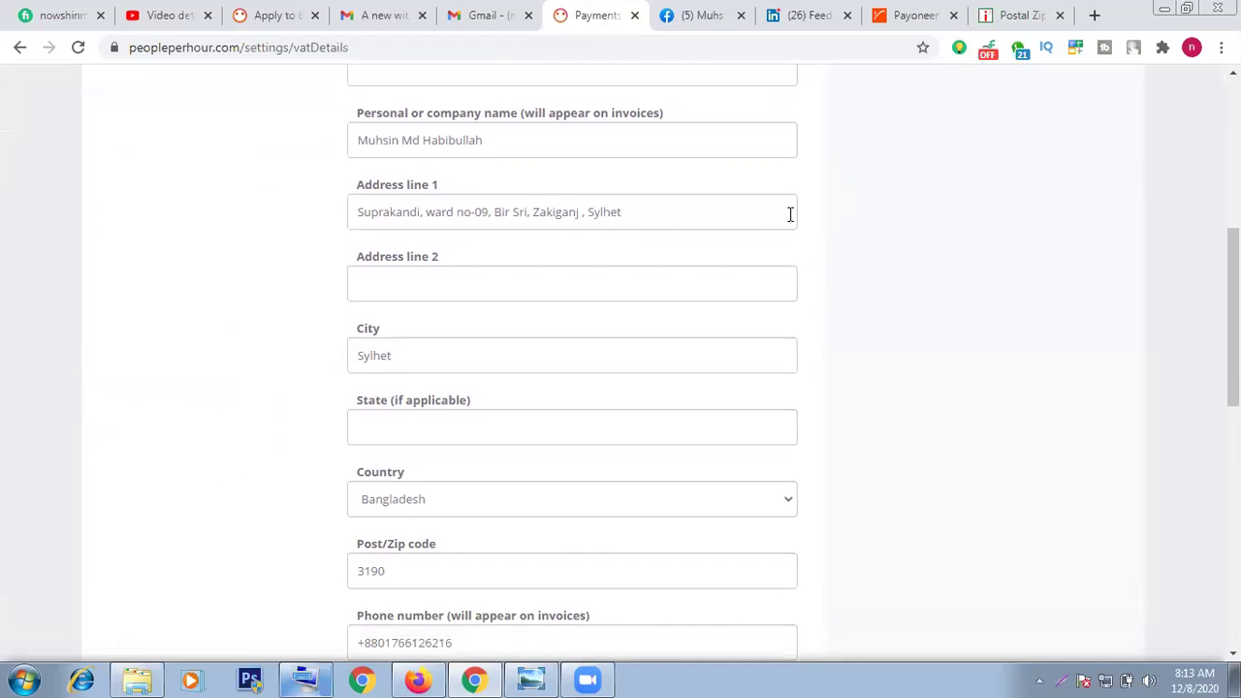
pyautogui.scroll(-3, 791, 214)
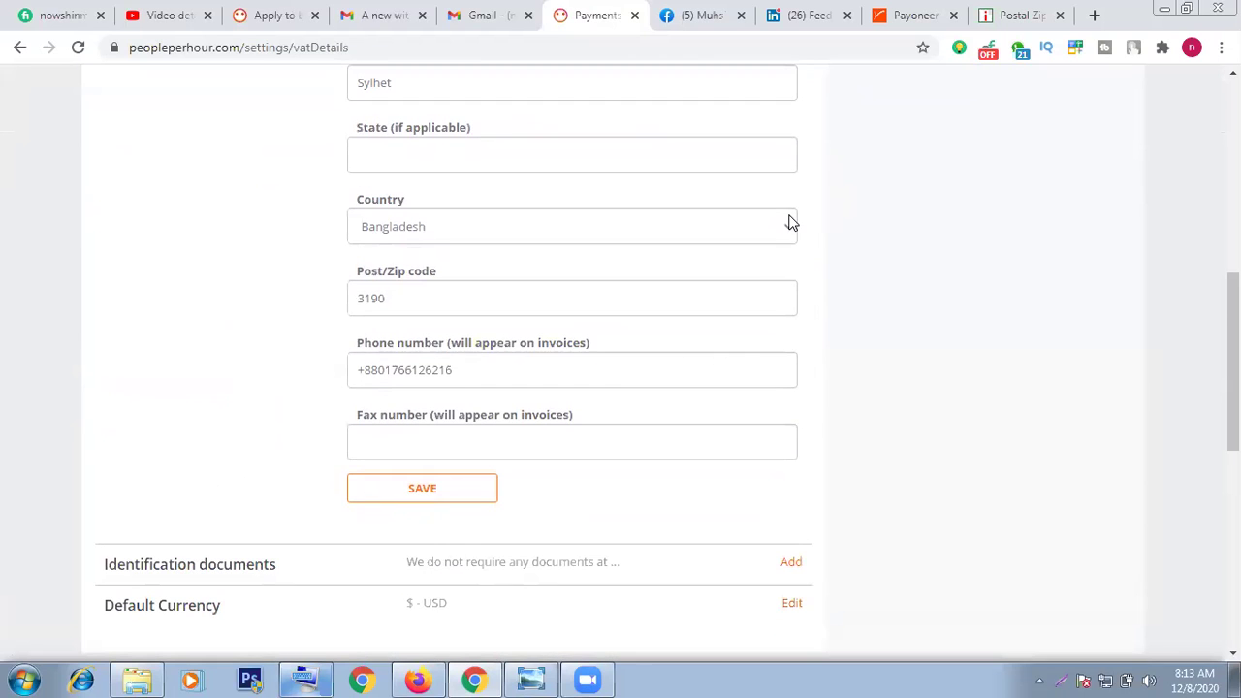
pyautogui.click(435, 488)
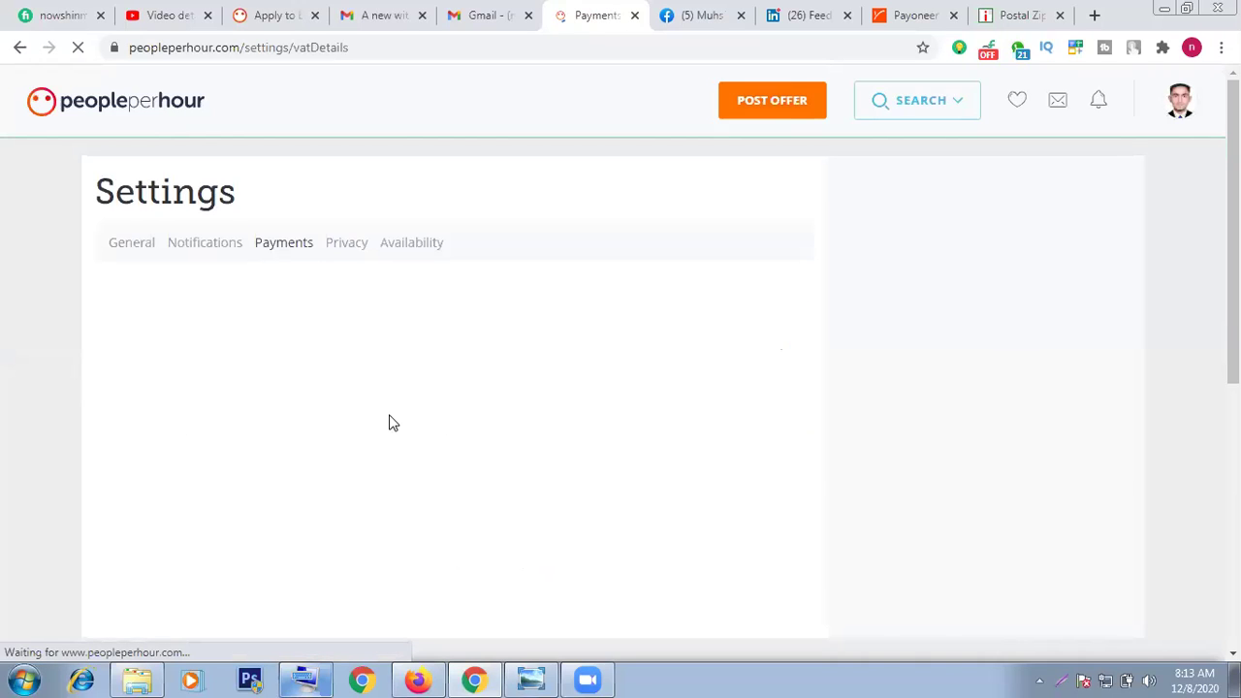
pyautogui.scroll(-1, 873, 311)
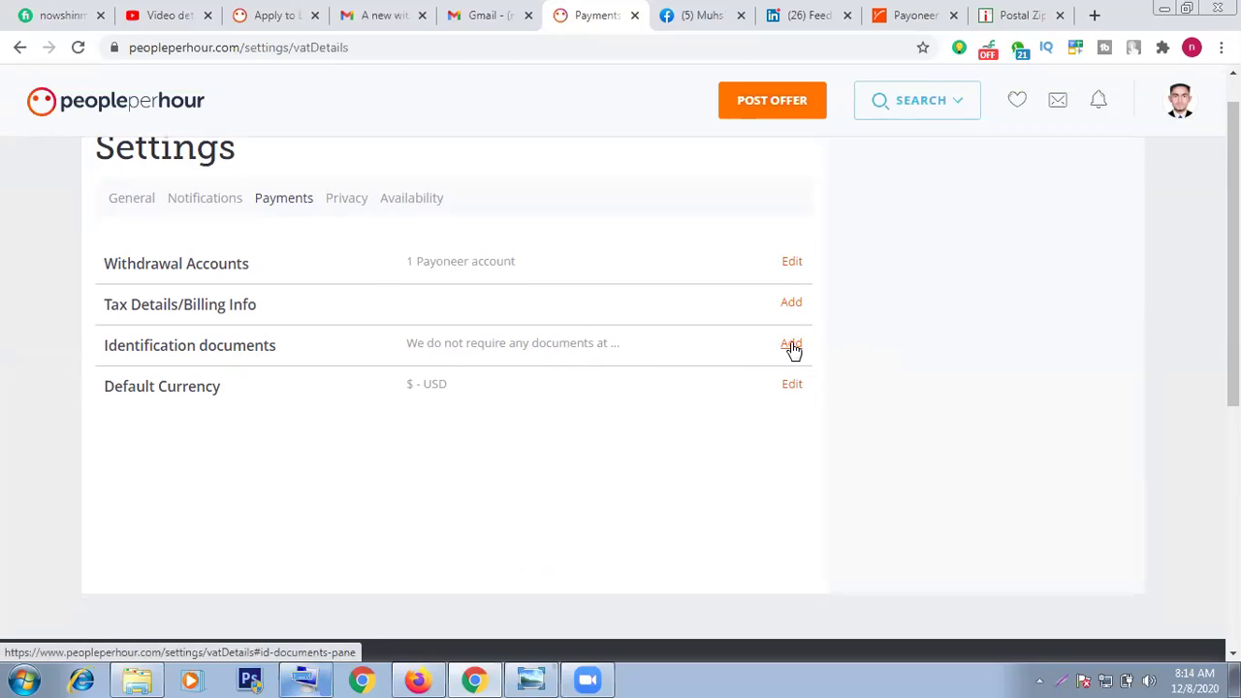
pyautogui.scroll(-1, 510, 388)
pyautogui.scroll(1, 679, 368)
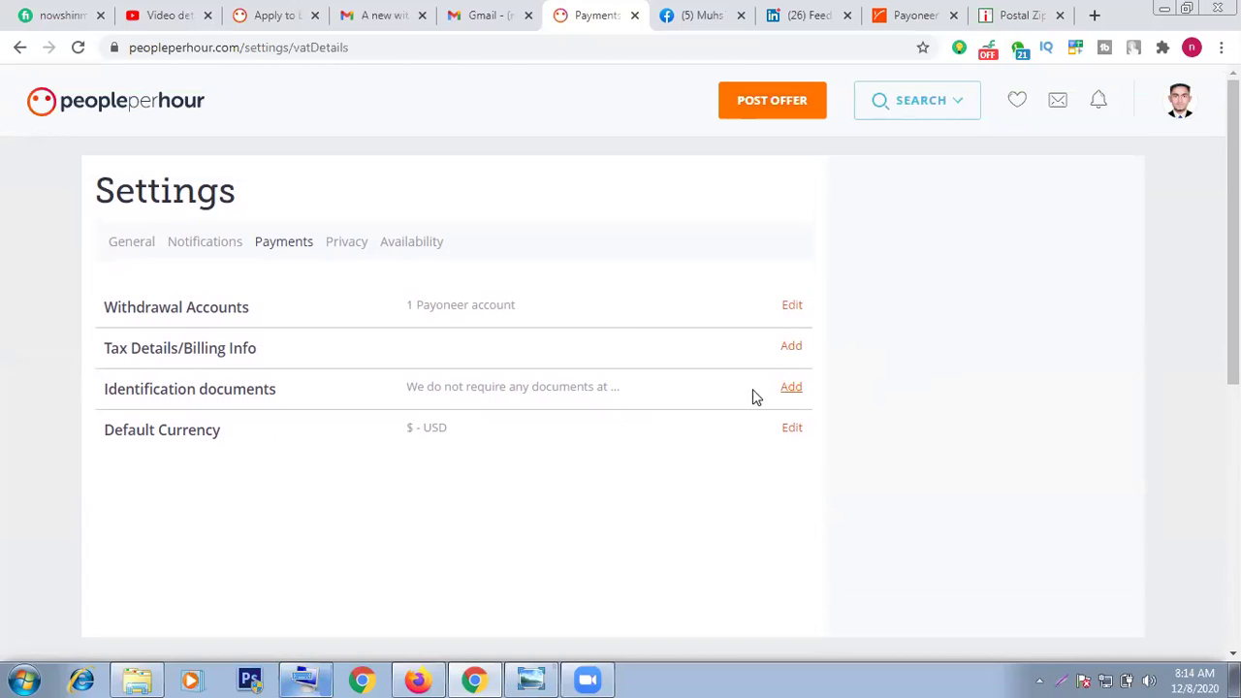
# - Look through the Privacy settings
pyautogui.click(335, 251)
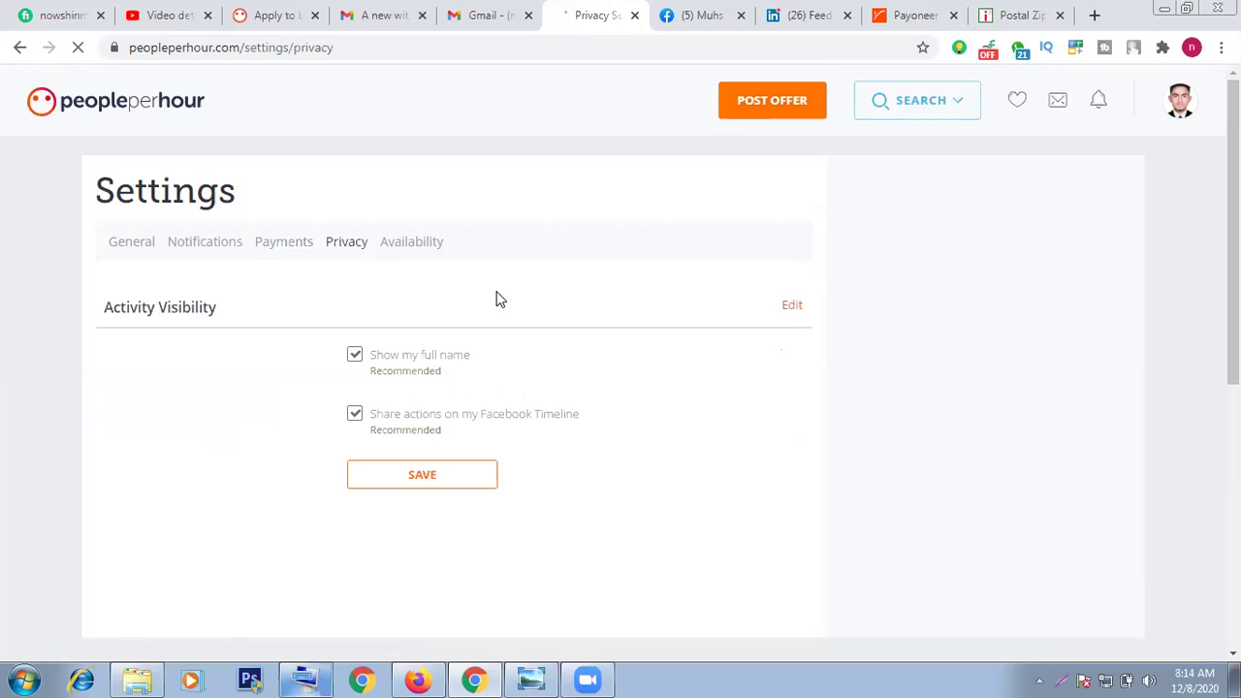
pyautogui.scroll(-1, 495, 296)
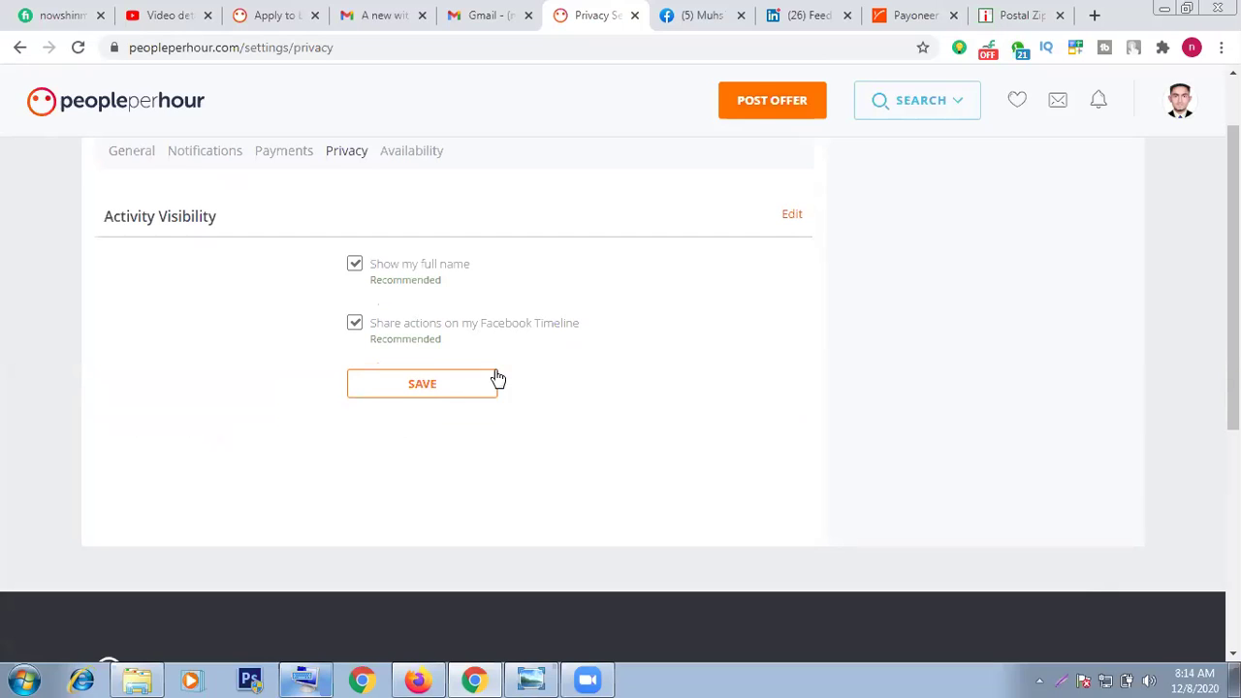
pyautogui.scroll(2, 365, 264)
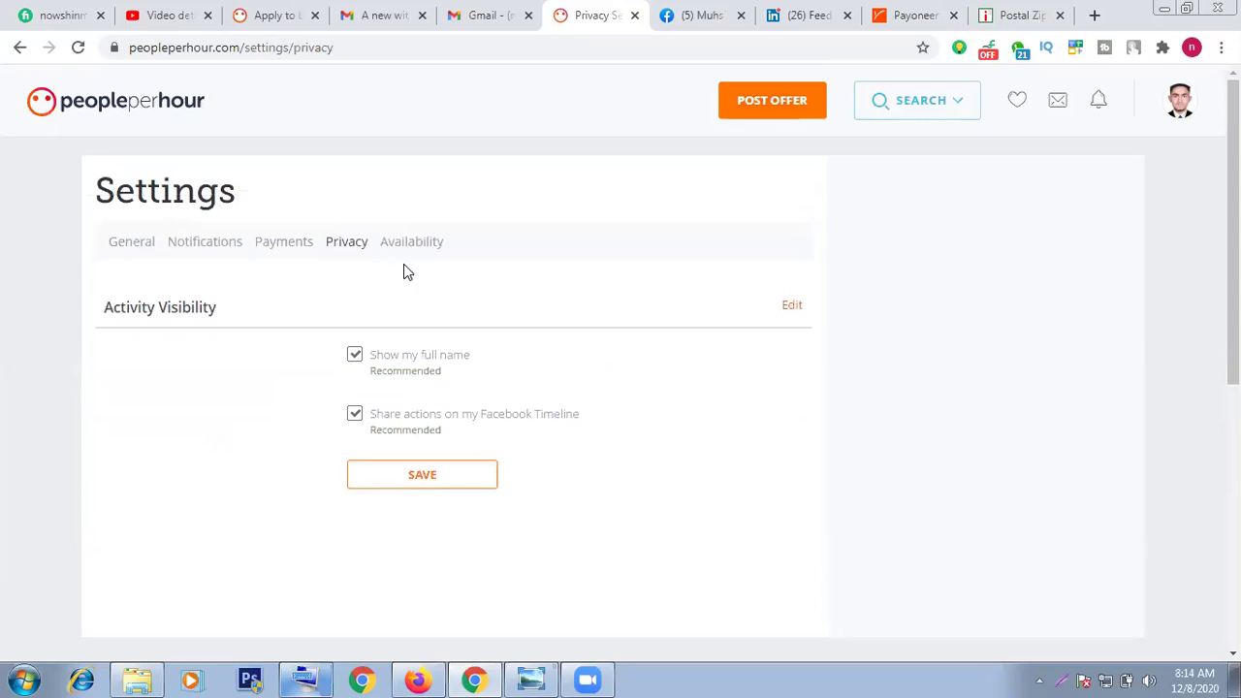
# - Check Availability, then view General settings showing an Active account and 15 proposal credits
pyautogui.click(411, 242)
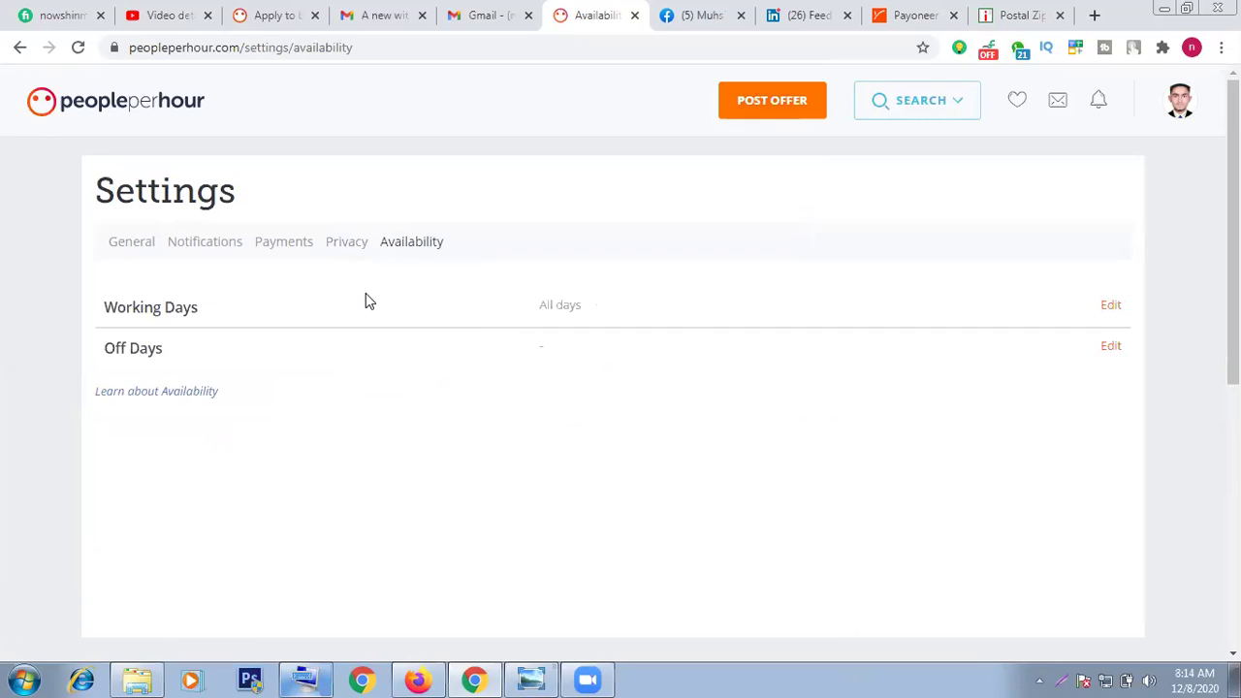
pyautogui.click(136, 242)
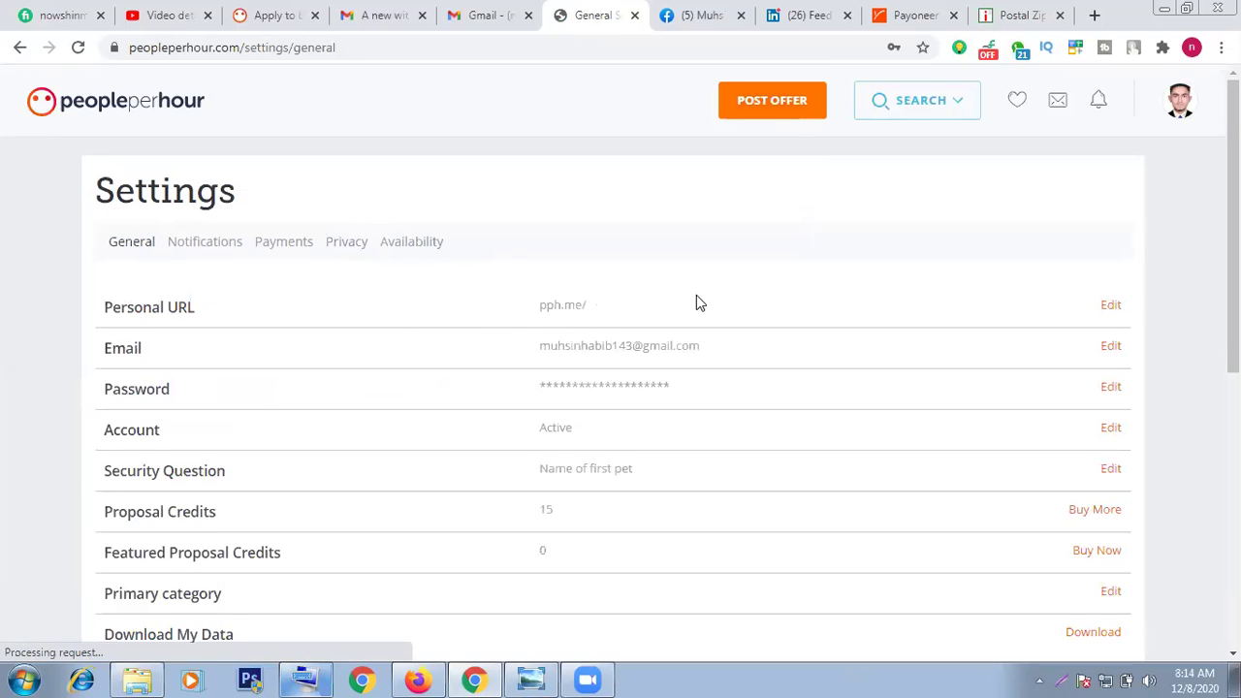
pyautogui.scroll(-1, 696, 303)
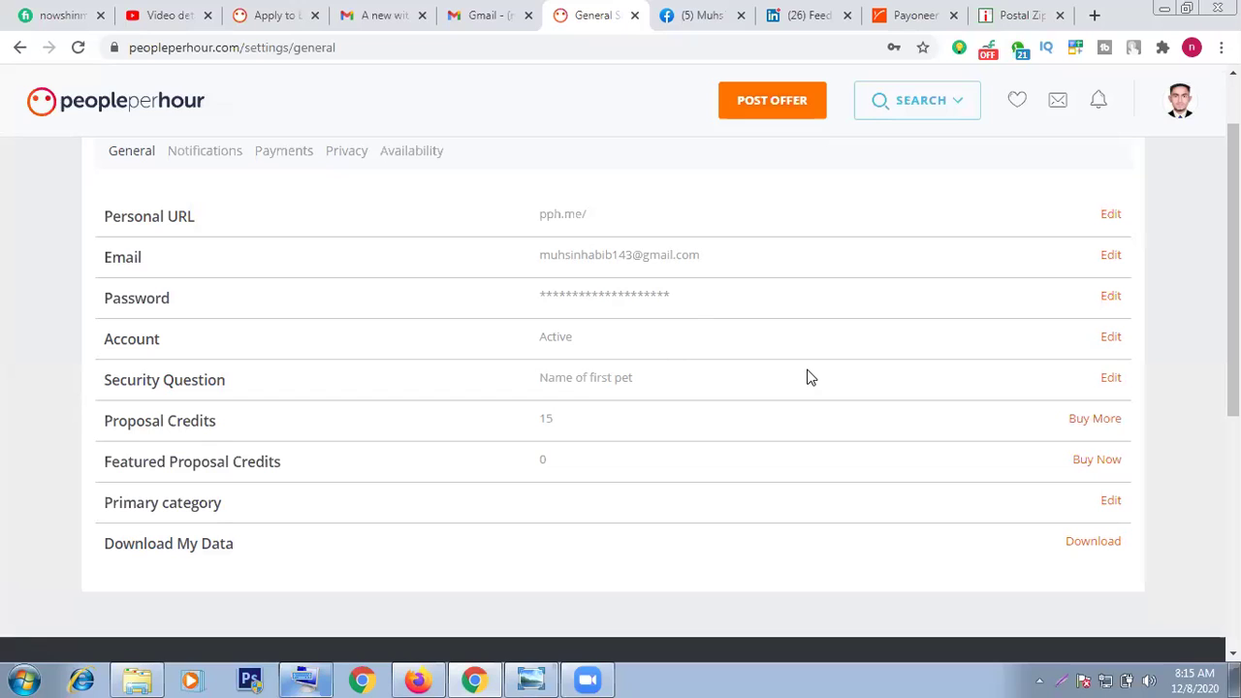
pyautogui.scroll(-1, 812, 378)
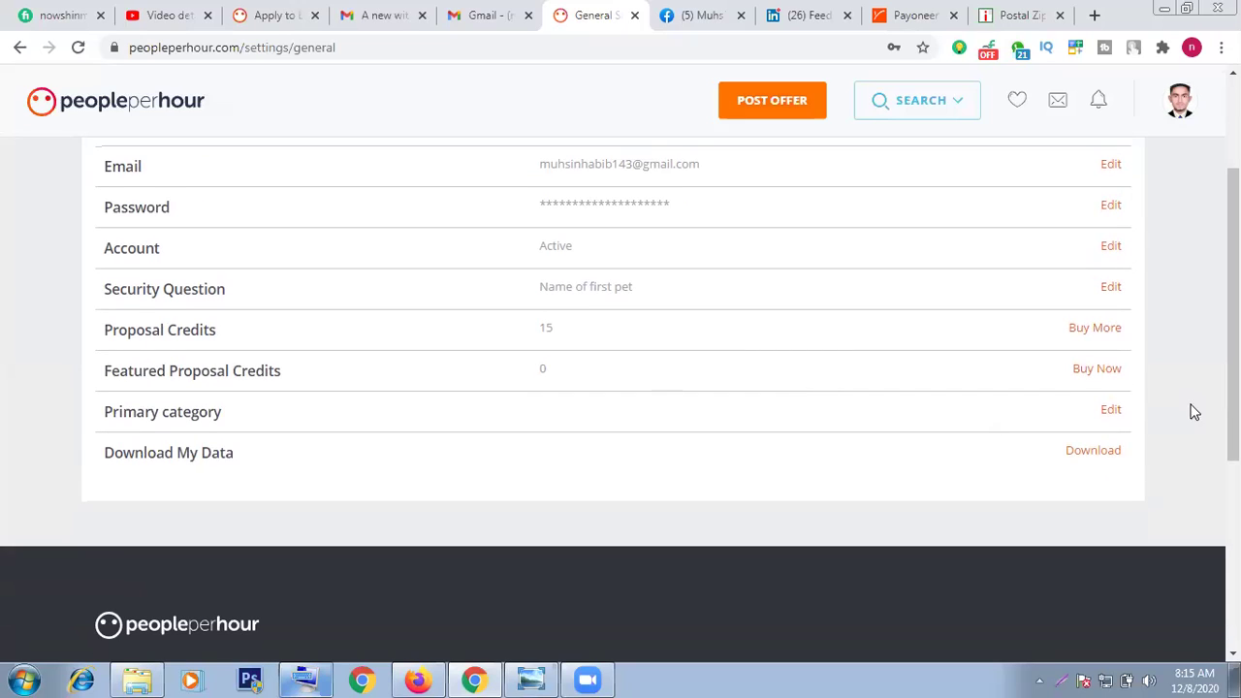
# - Keep Business selected as the primary work category and save the change
pyautogui.click(1111, 413)
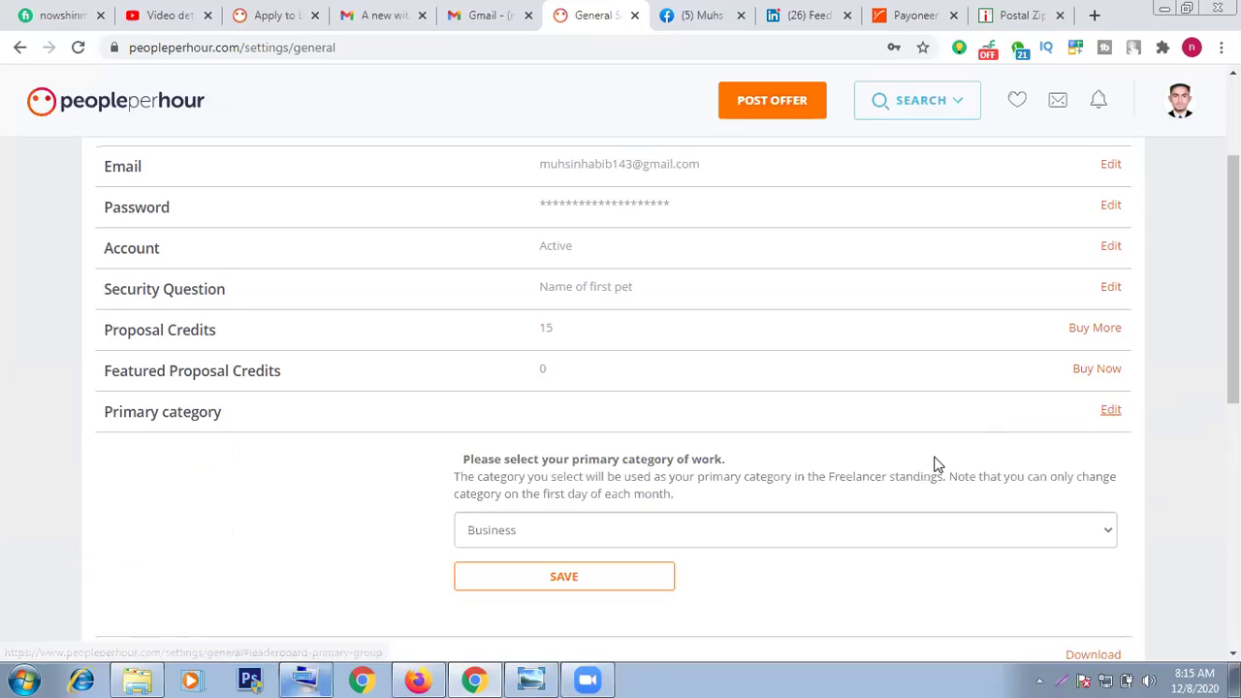
pyautogui.scroll(-2, 934, 465)
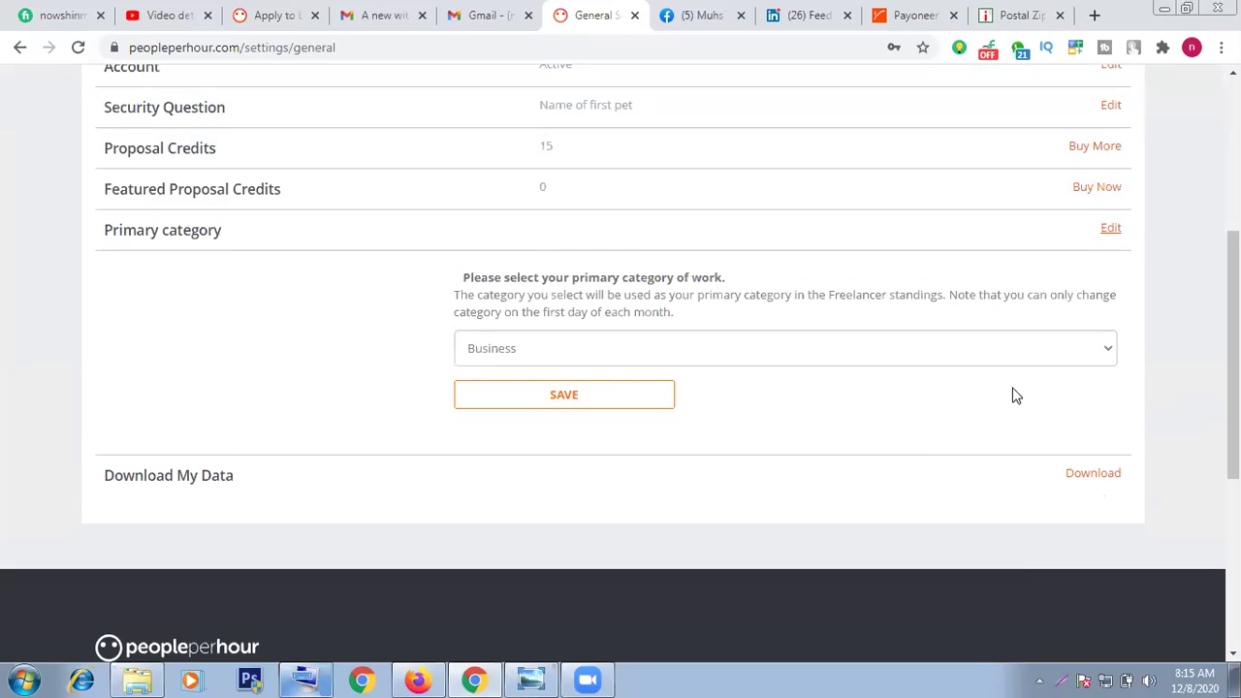
pyautogui.click(1107, 352)
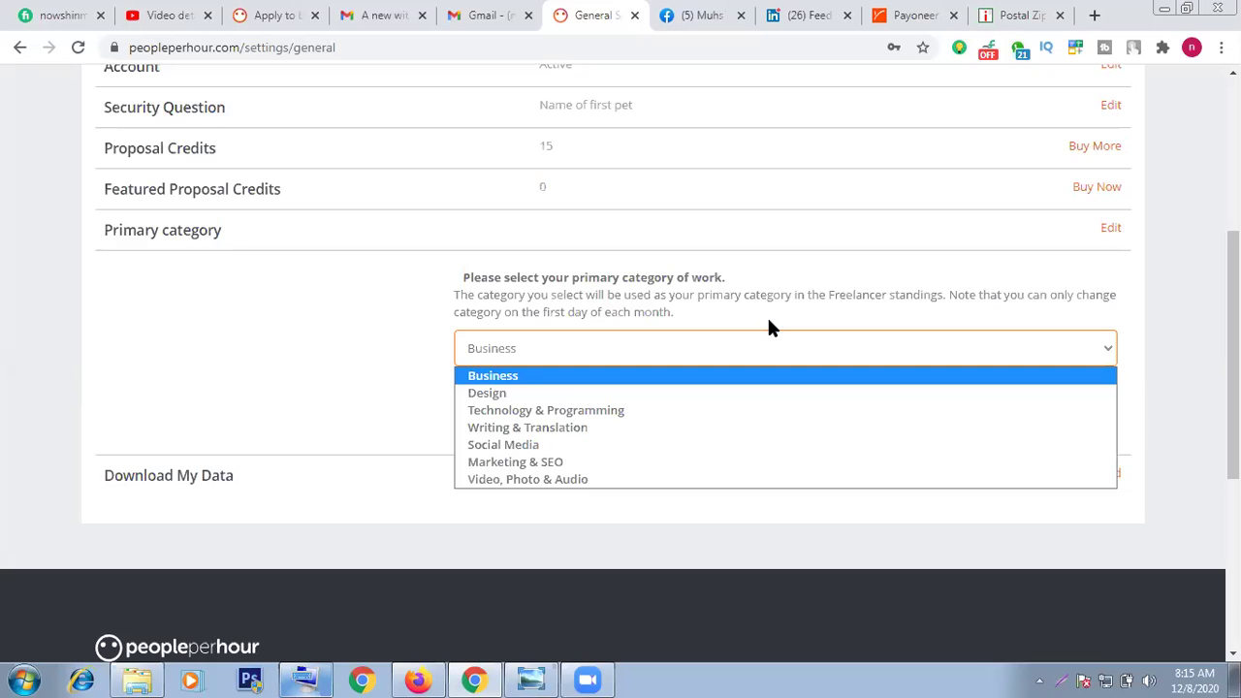
pyautogui.click(333, 353)
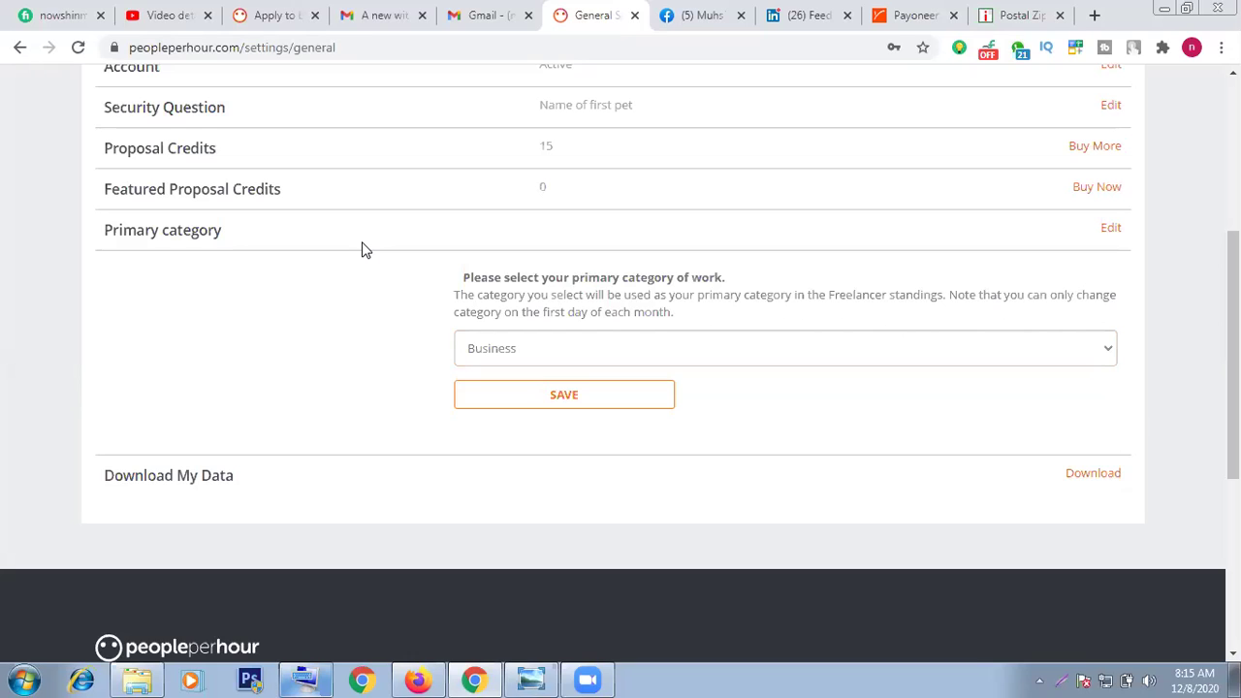
pyautogui.click(533, 399)
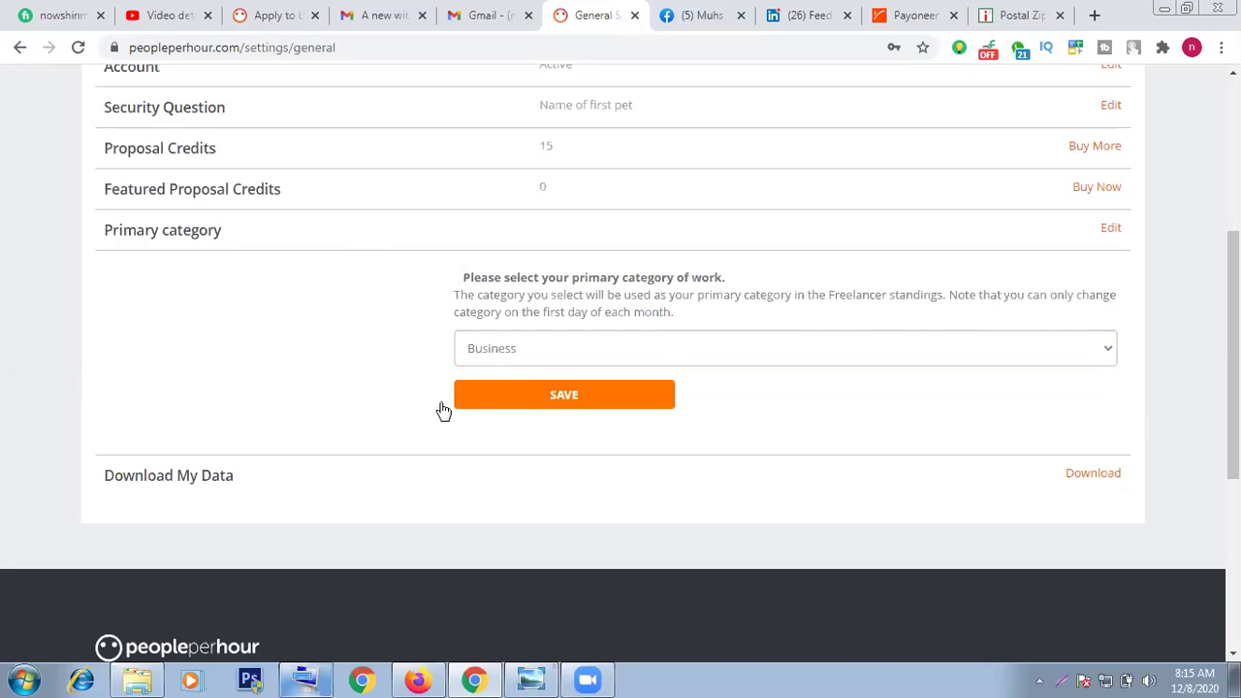
pyautogui.click(572, 403)
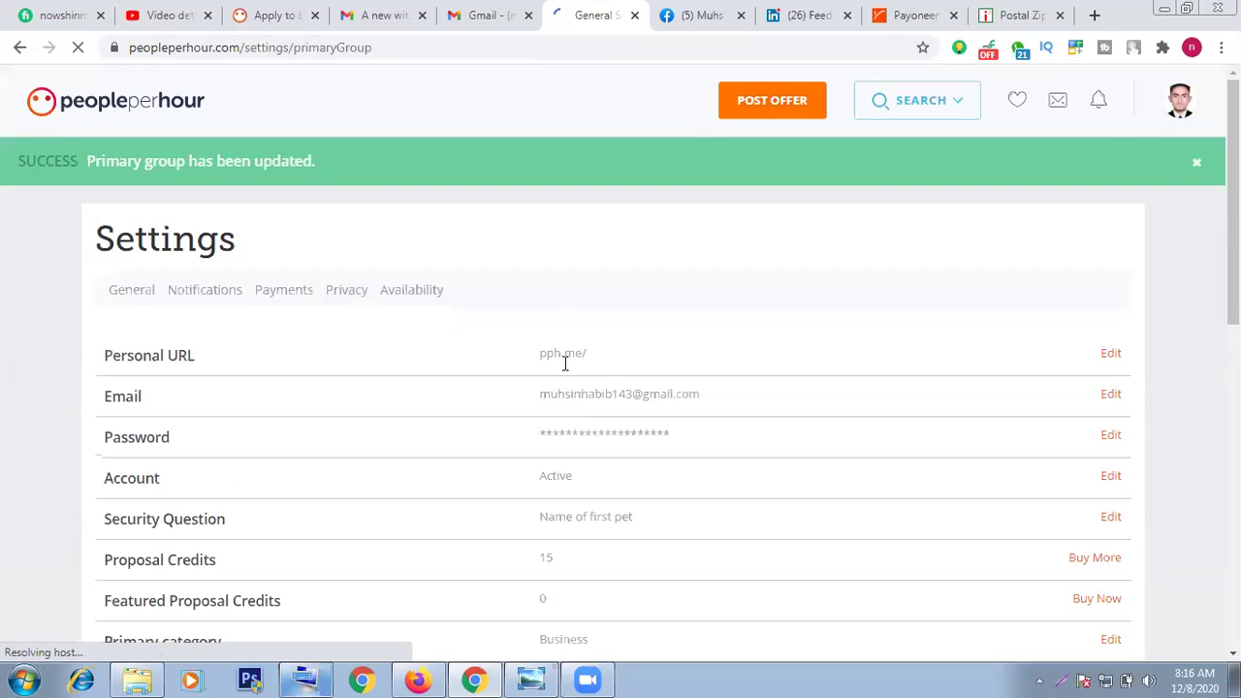
# - Go to the Notifications settings and scroll through the email notification options
pyautogui.click(1183, 102)
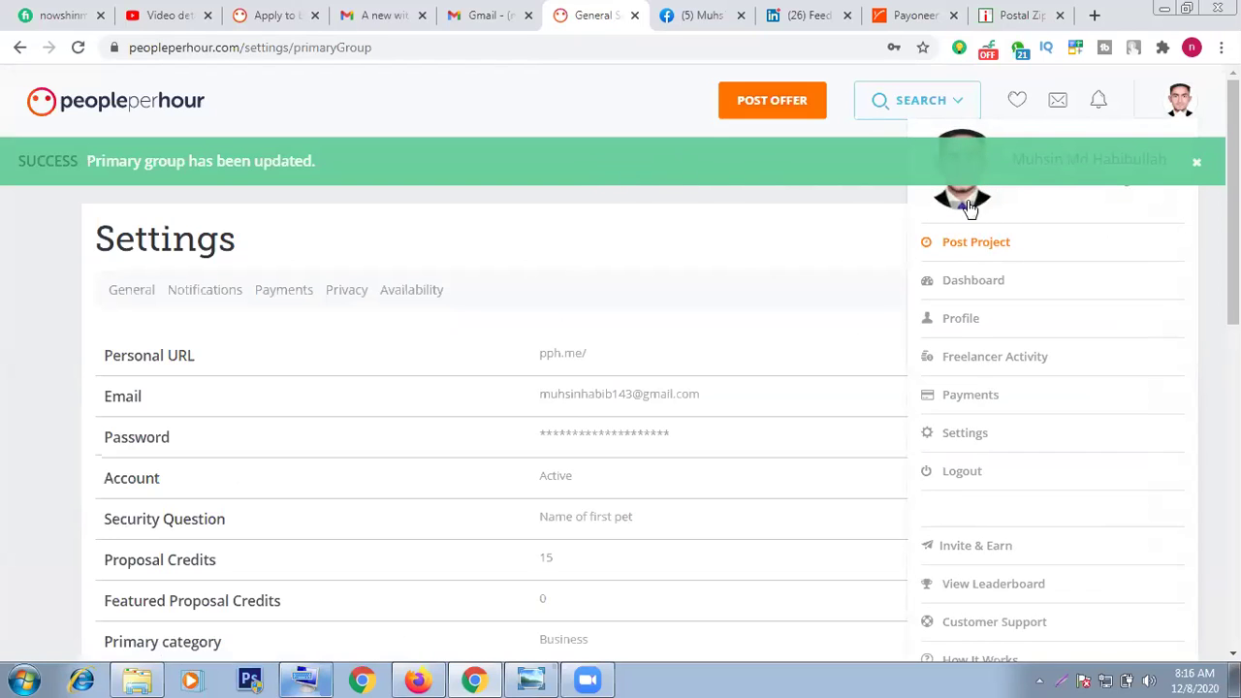
pyautogui.click(213, 298)
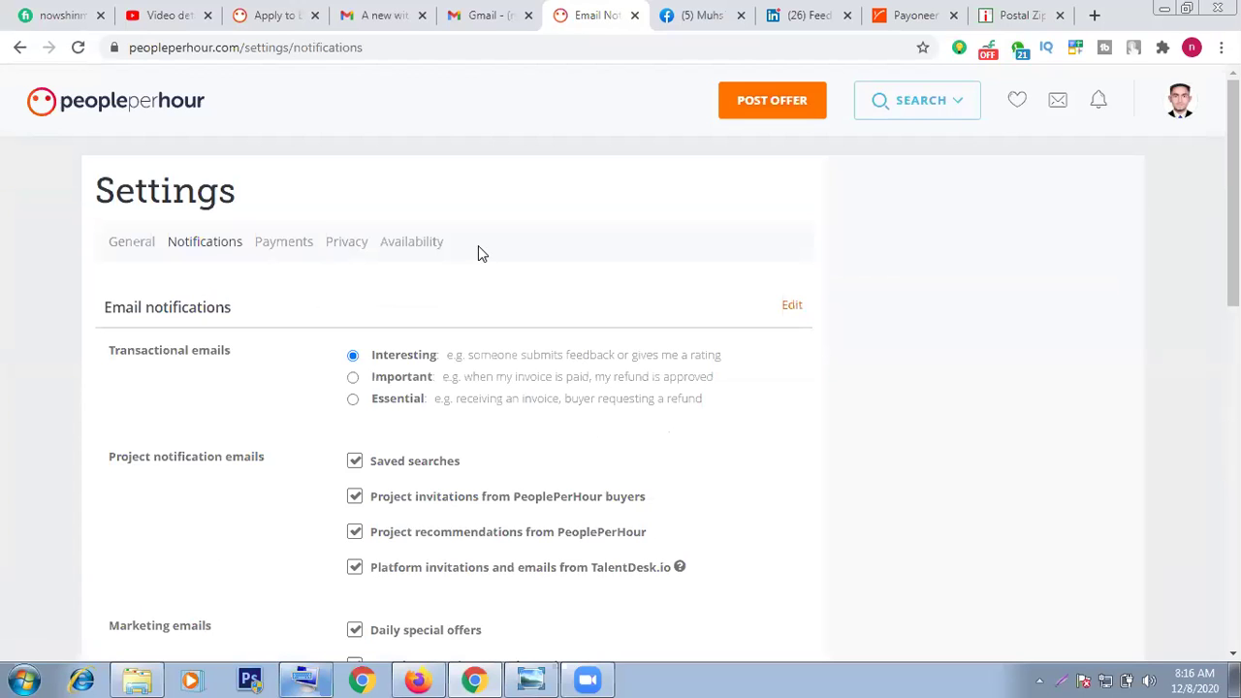
pyautogui.scroll(-1, 480, 252)
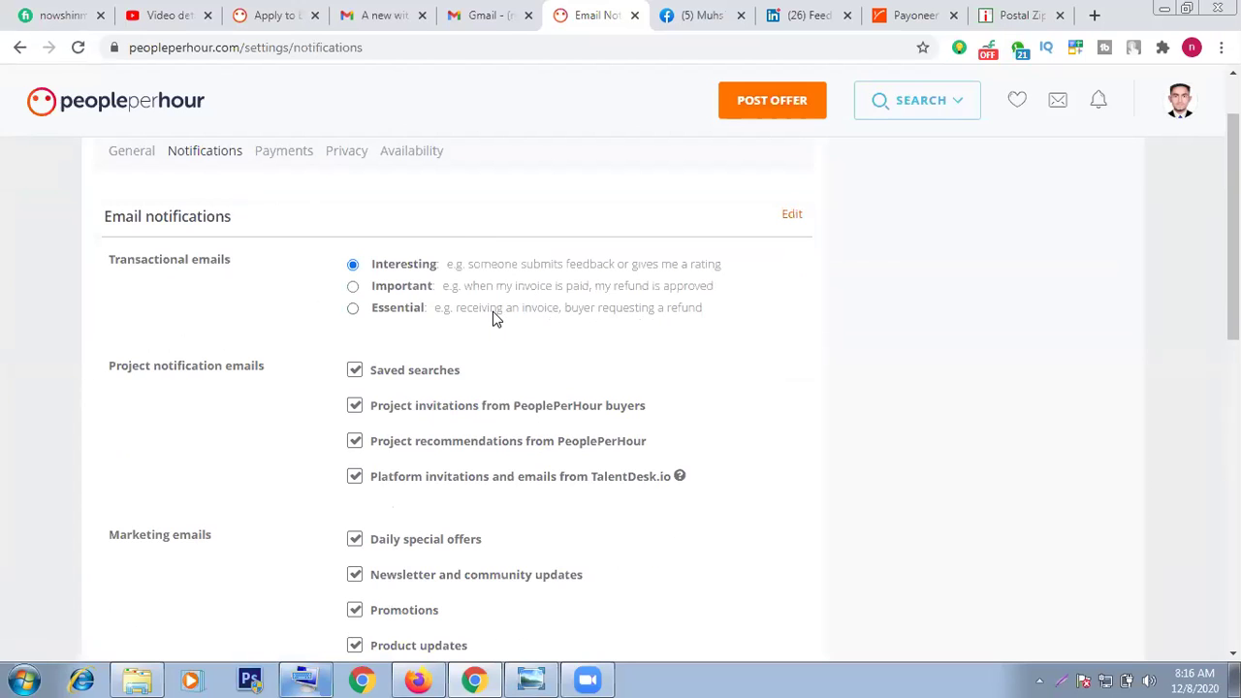
pyautogui.scroll(-1, 494, 318)
pyautogui.scroll(-3, 495, 318)
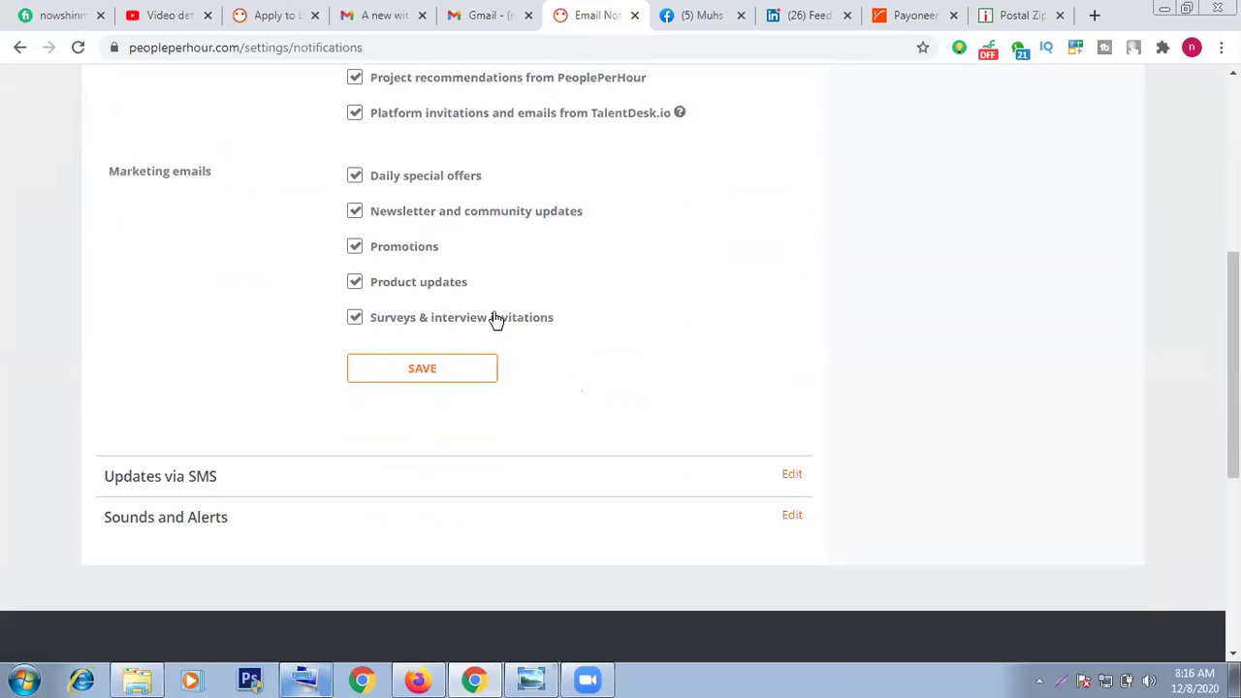
pyautogui.scroll(5, 494, 318)
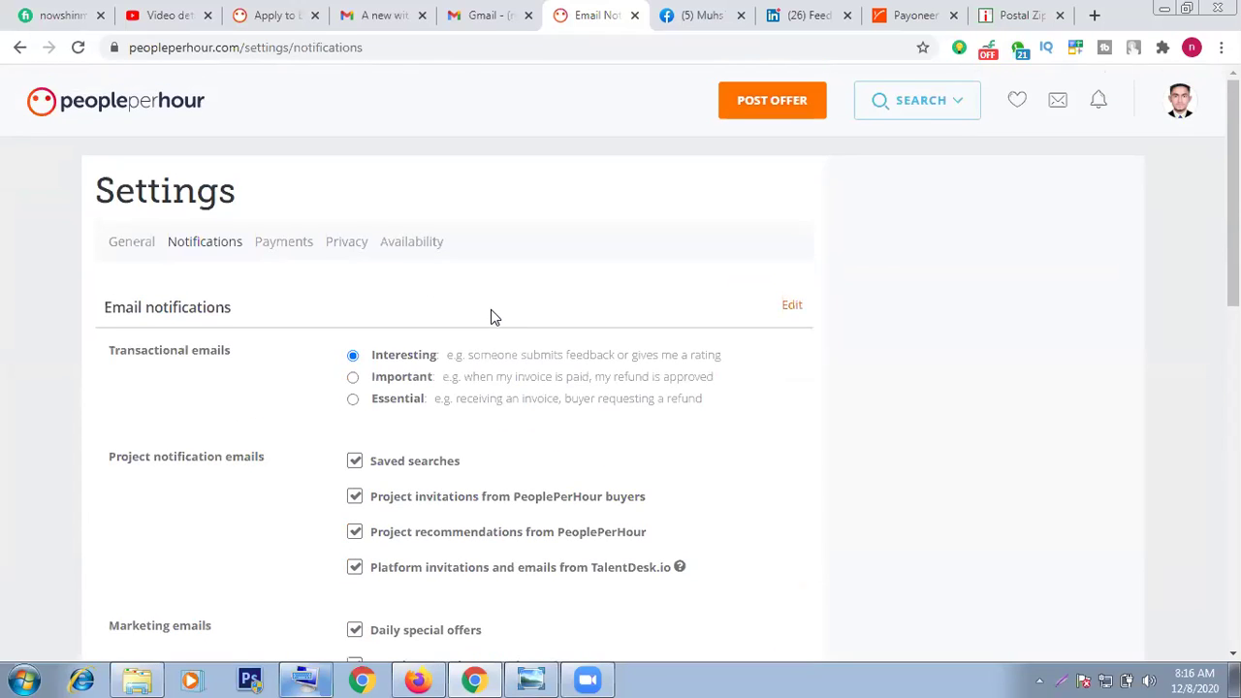
pyautogui.scroll(-5, 491, 316)
# - Expand the Updates via SMS preference, then go to the Payments My Money page
pyautogui.click(425, 368)
pyautogui.scroll(2, 546, 297)
pyautogui.scroll(-3, 546, 297)
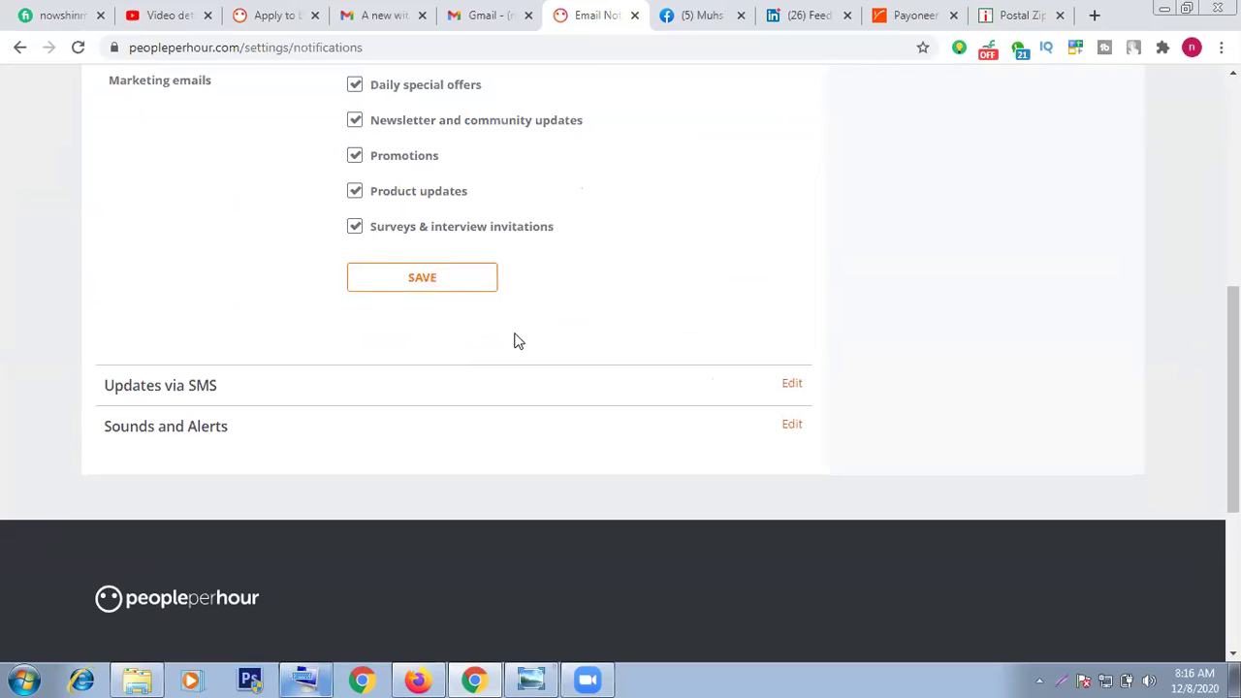
pyautogui.scroll(-4, 794, 426)
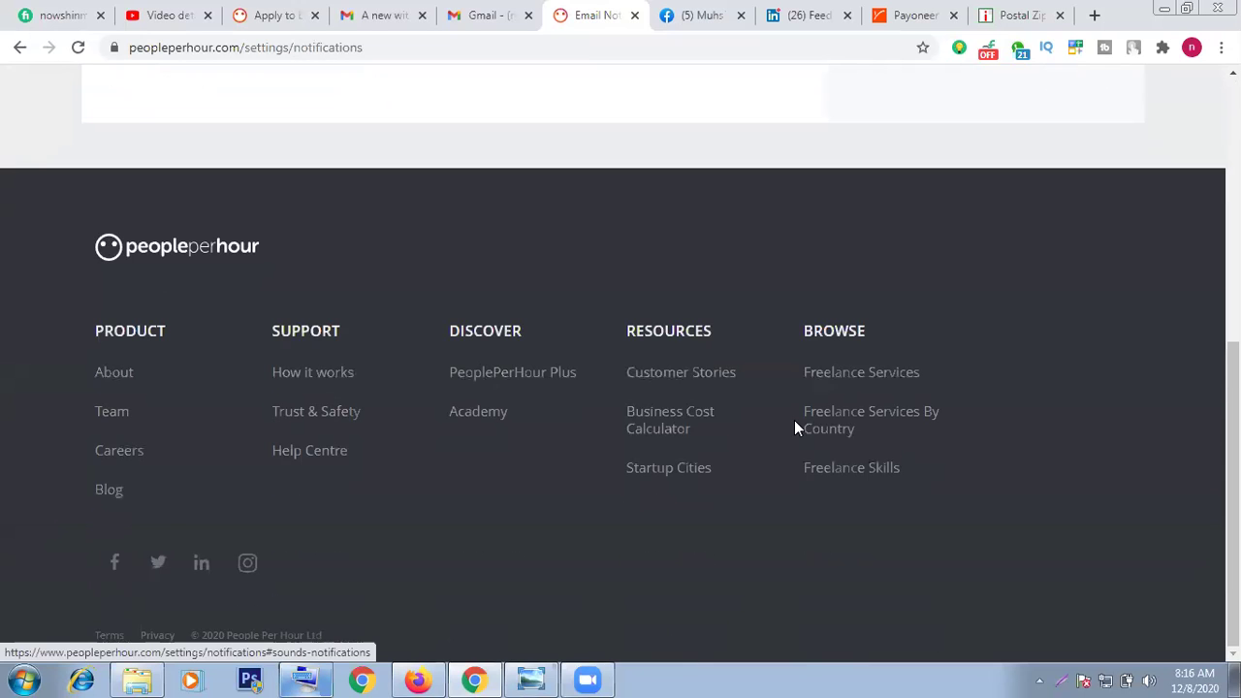
pyautogui.scroll(2, 569, 313)
pyautogui.scroll(2, 570, 315)
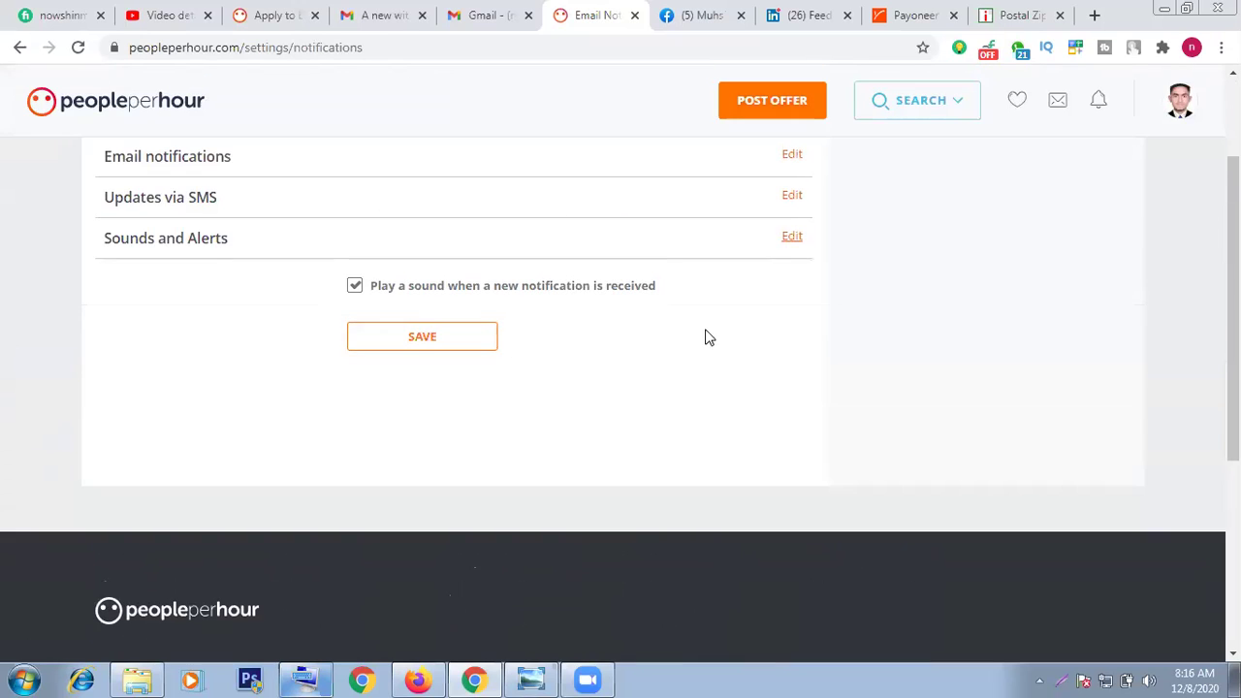
pyautogui.scroll(1, 705, 336)
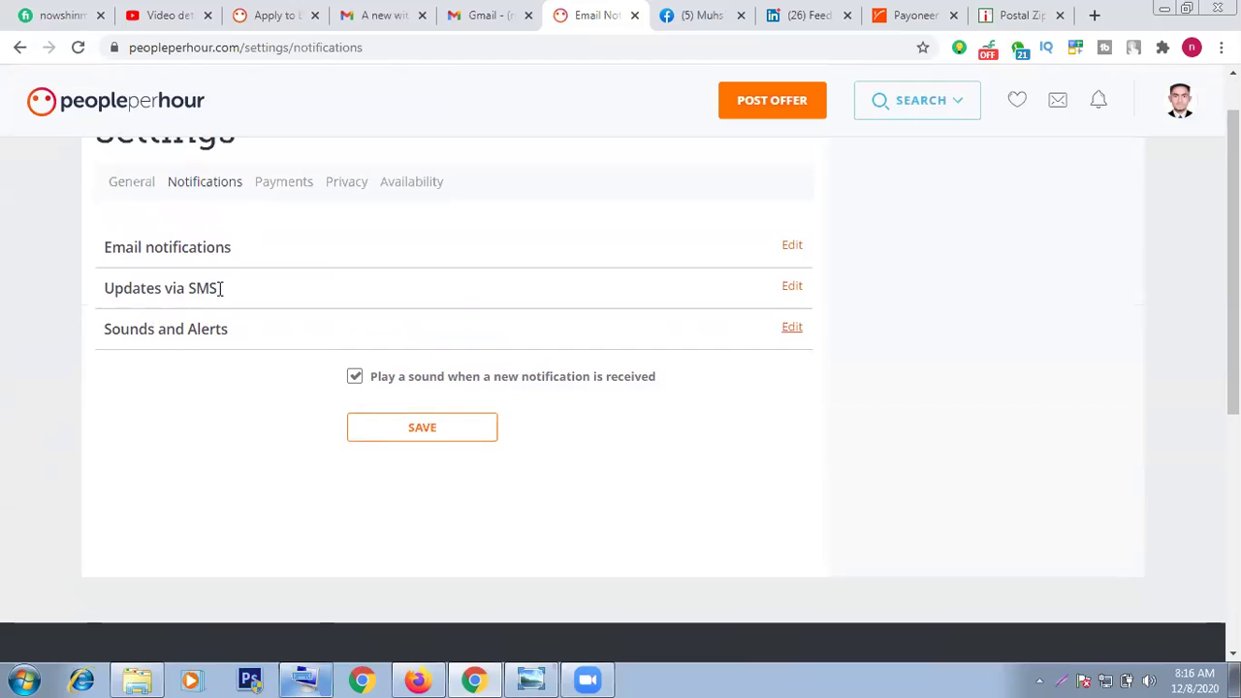
pyautogui.click(792, 288)
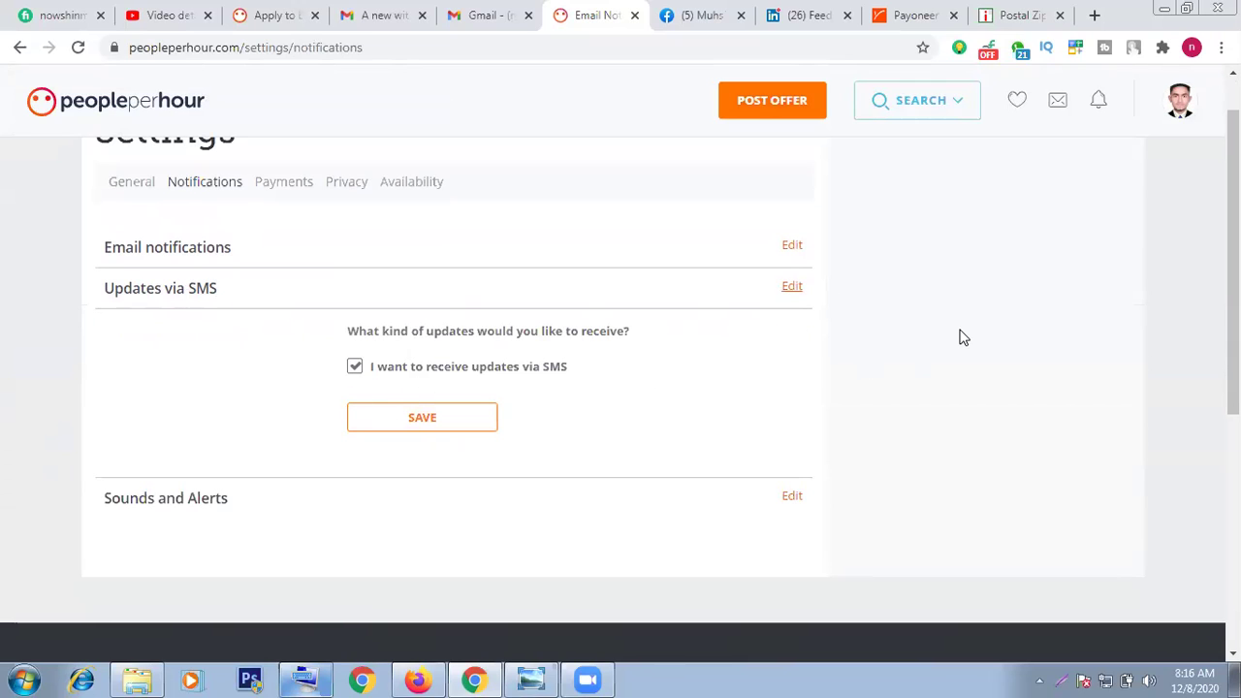
pyautogui.scroll(1, 898, 329)
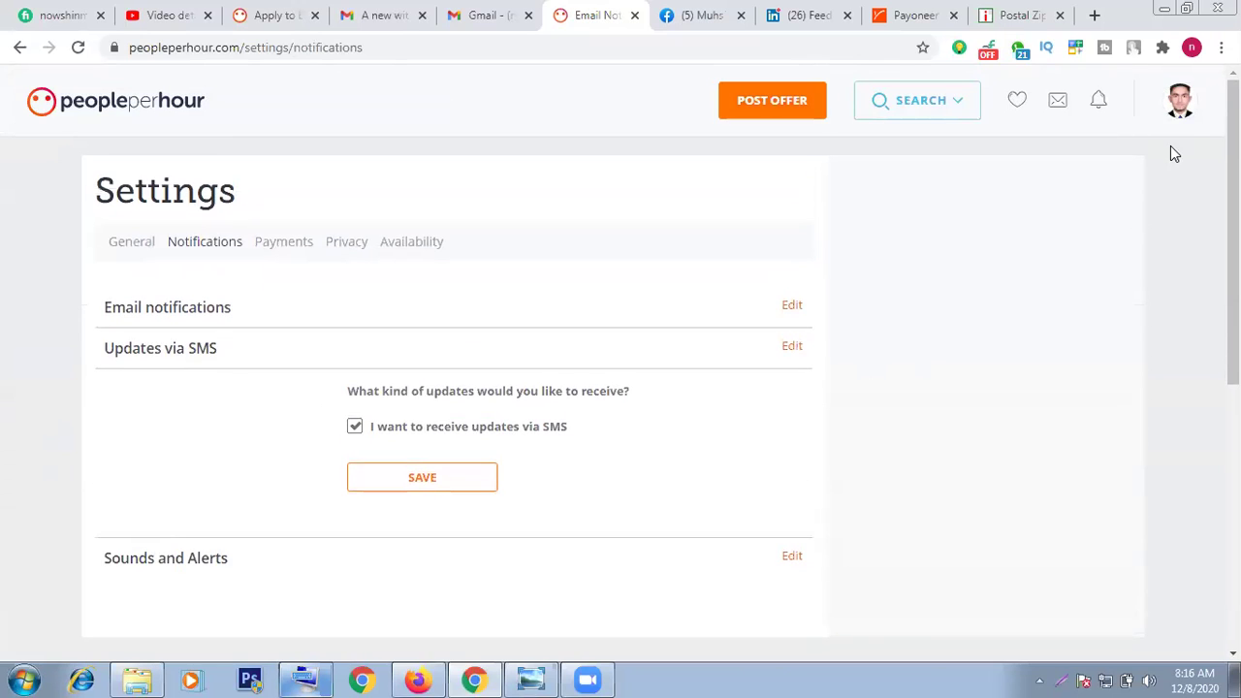
pyautogui.click(1178, 99)
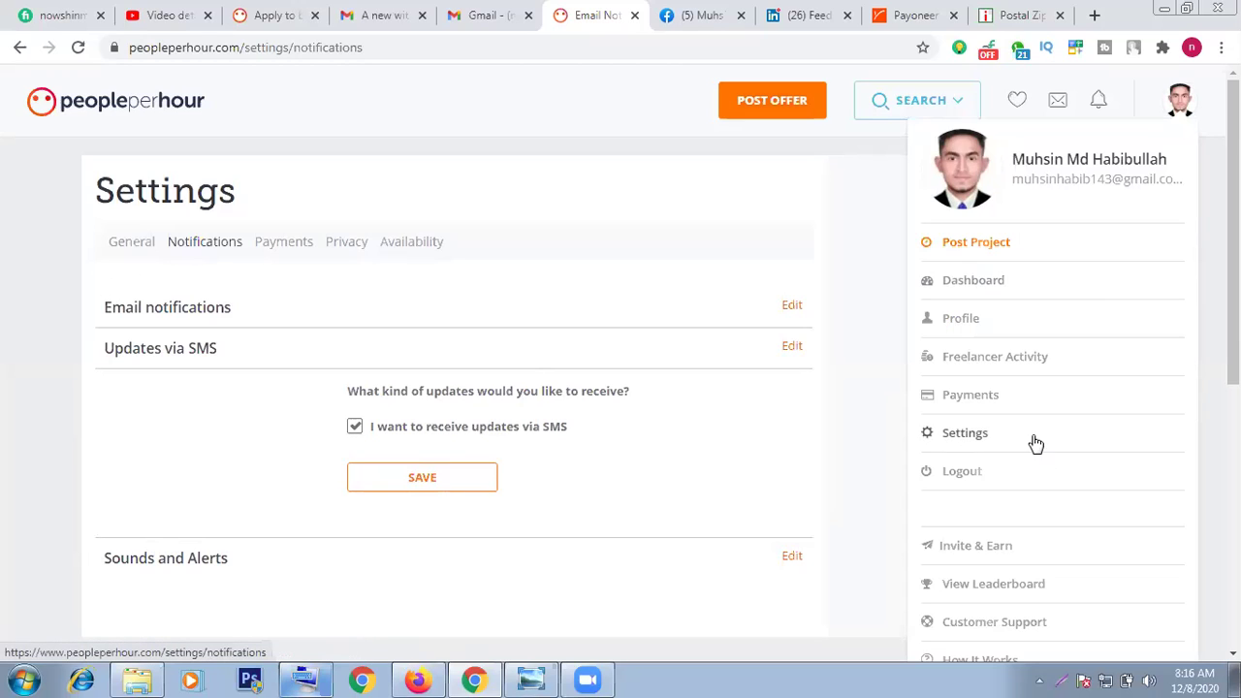
pyautogui.click(994, 401)
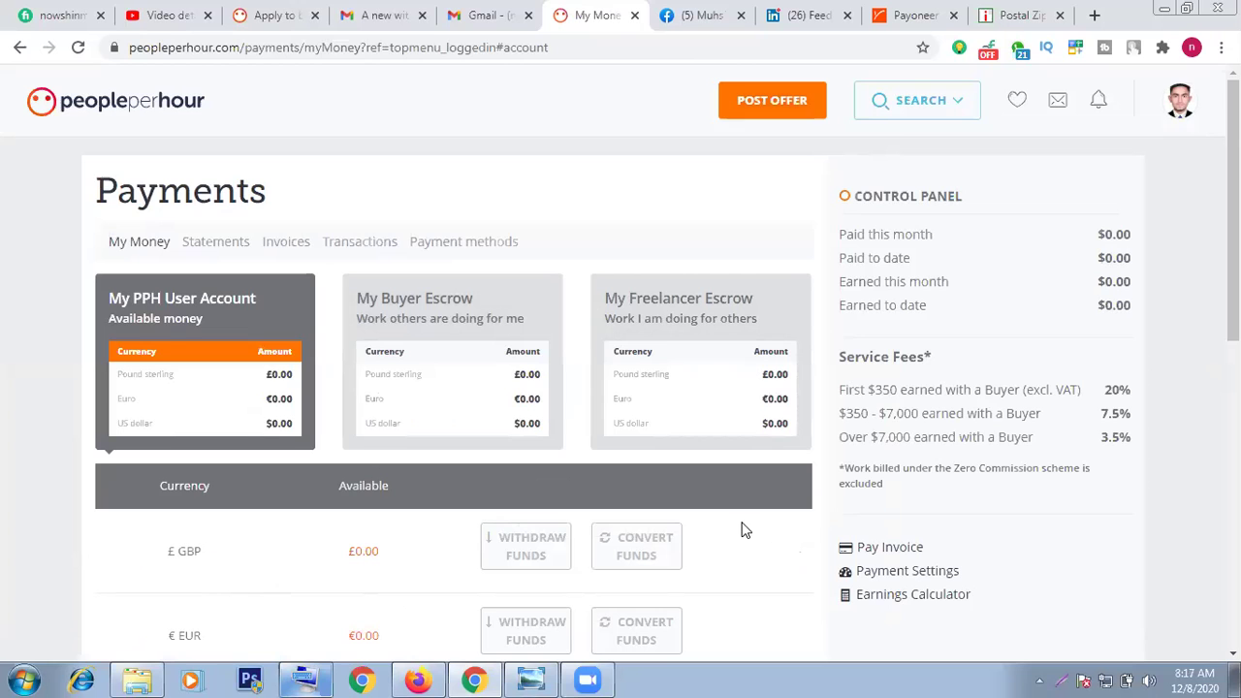
# - Review the £0.00, €0.00 and $0.00 balances, then open the freelancer profile page
pyautogui.moveTo(1234, 233); pyautogui.dragTo(1233, 308)
pyautogui.scroll(-2, 682, 449)
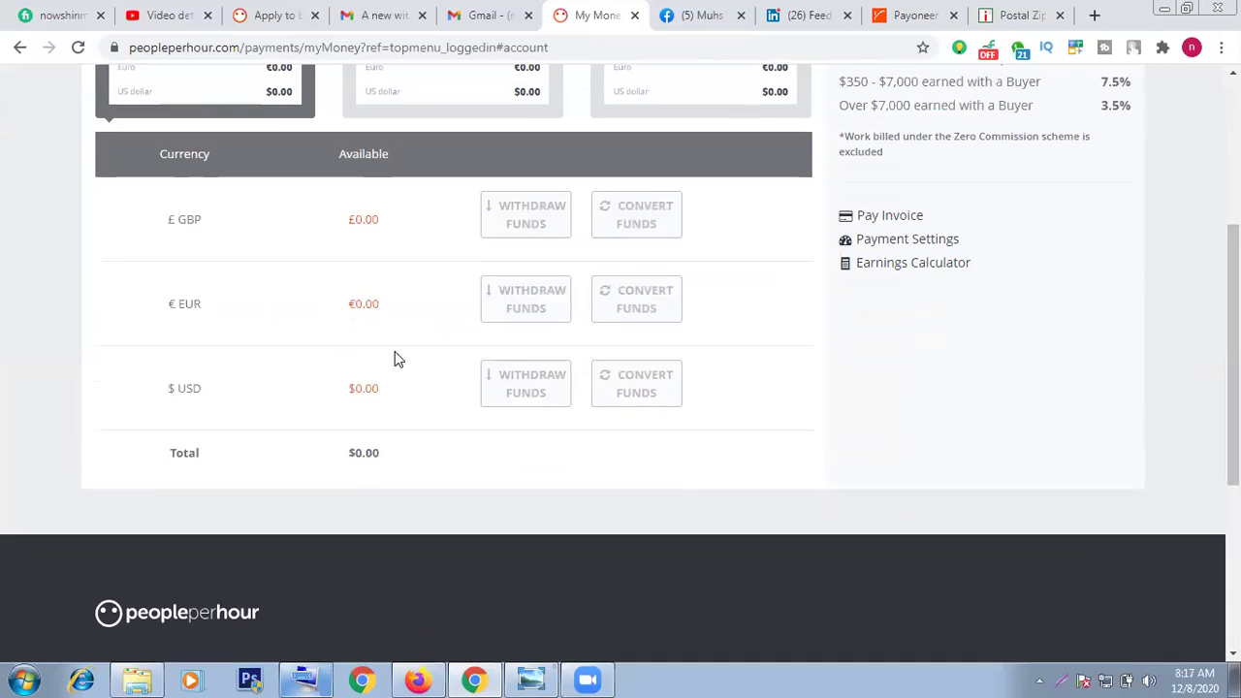
pyautogui.moveTo(1233, 355); pyautogui.dragTo(1234, 208)
pyautogui.click(1179, 105)
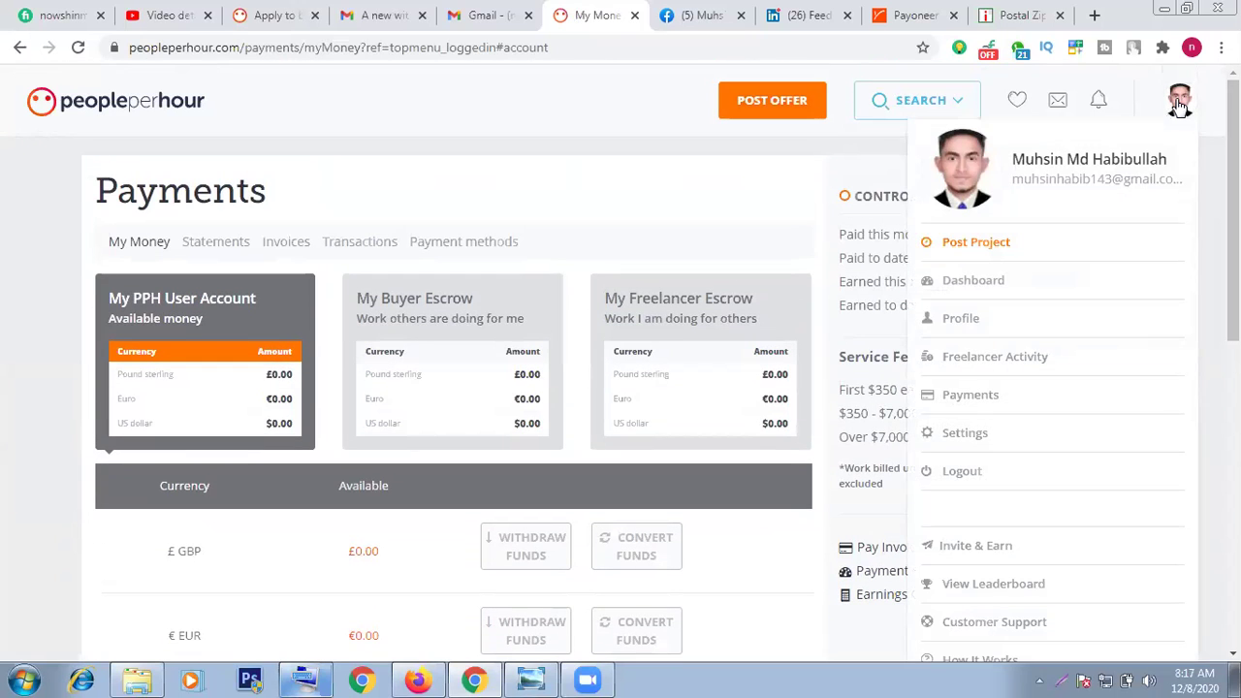
pyautogui.click(963, 320)
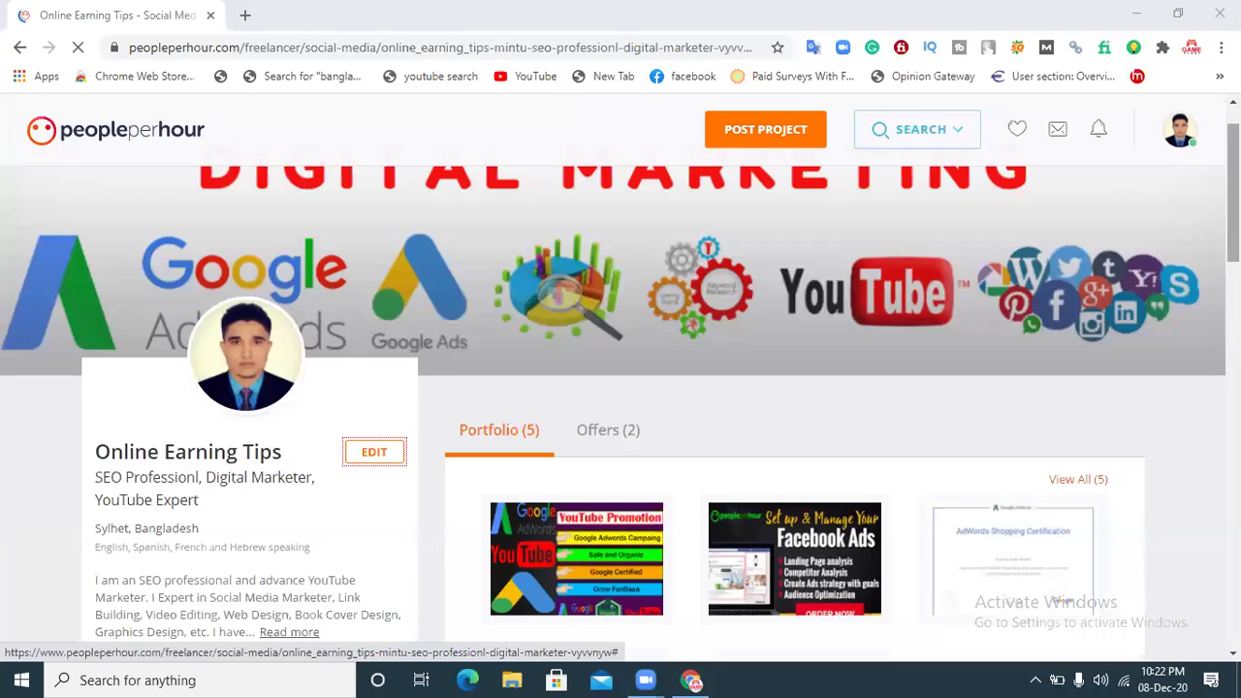
# - Scroll through the profile edit form, from the SEO job title and $10 rate to notification preferences
pyautogui.scroll(-1, 89, 485)
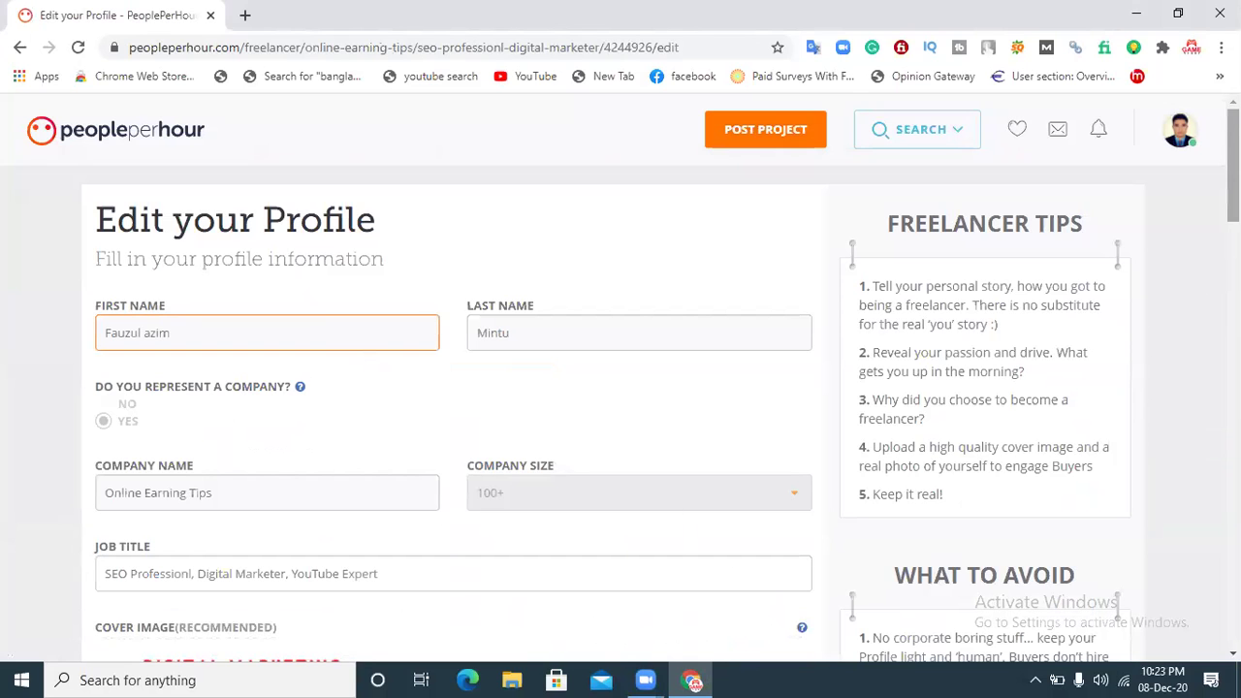
pyautogui.scroll(-7, 620, 388)
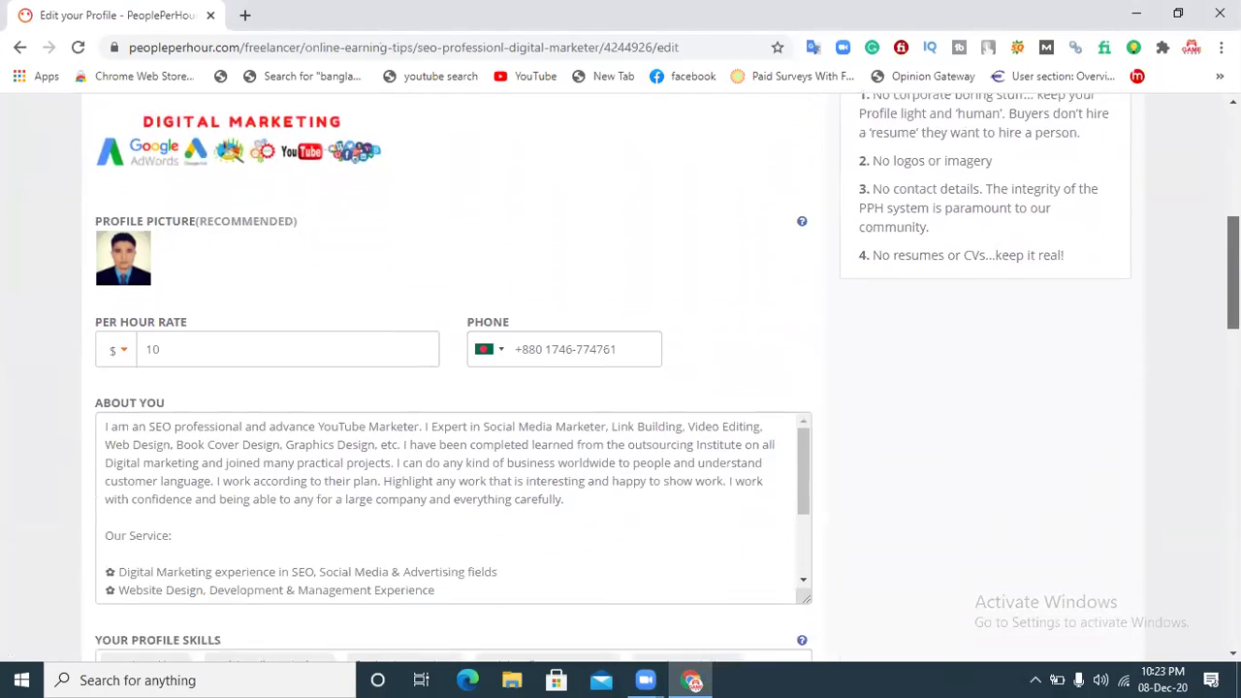
pyautogui.scroll(-10, 620, 388)
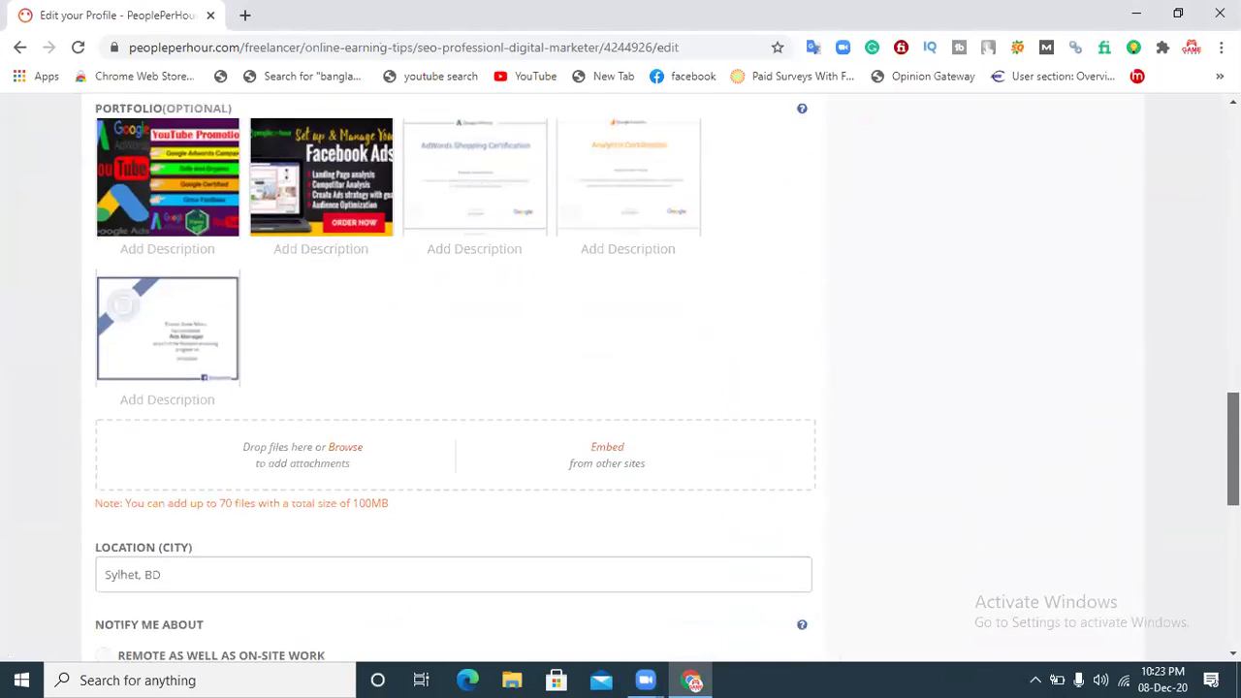
pyautogui.scroll(-1, 661, 365)
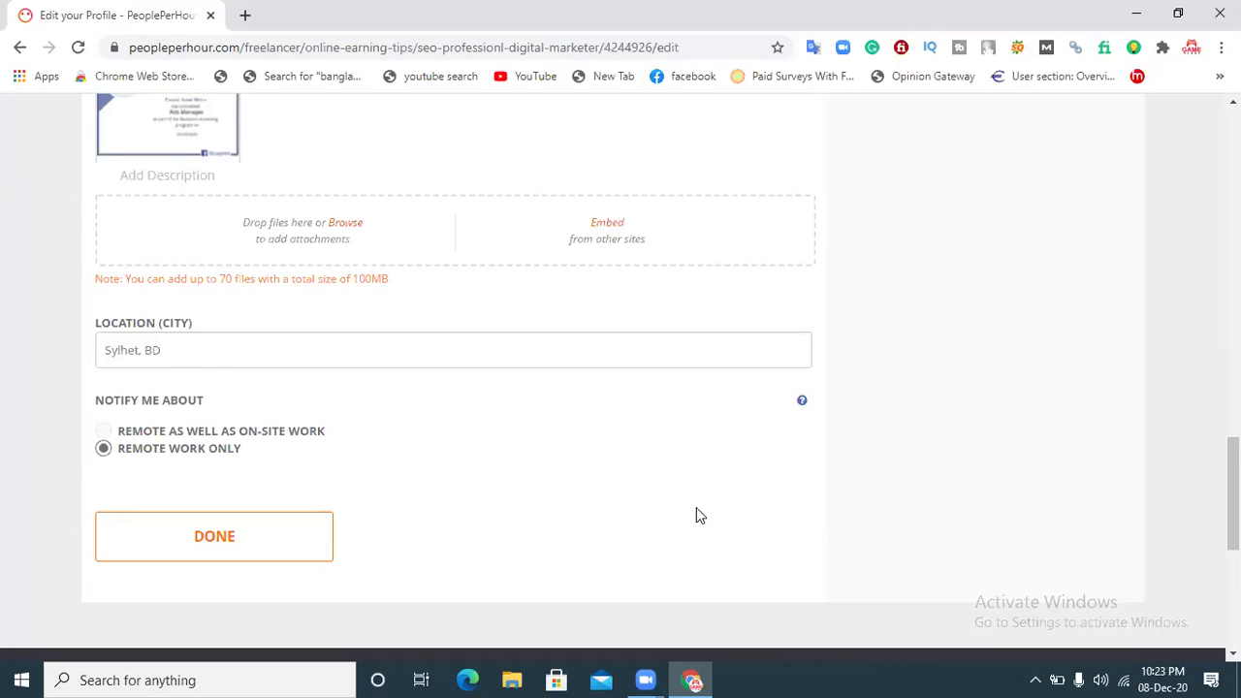
pyautogui.moveTo(1233, 495); pyautogui.dragTo(1233, 354)
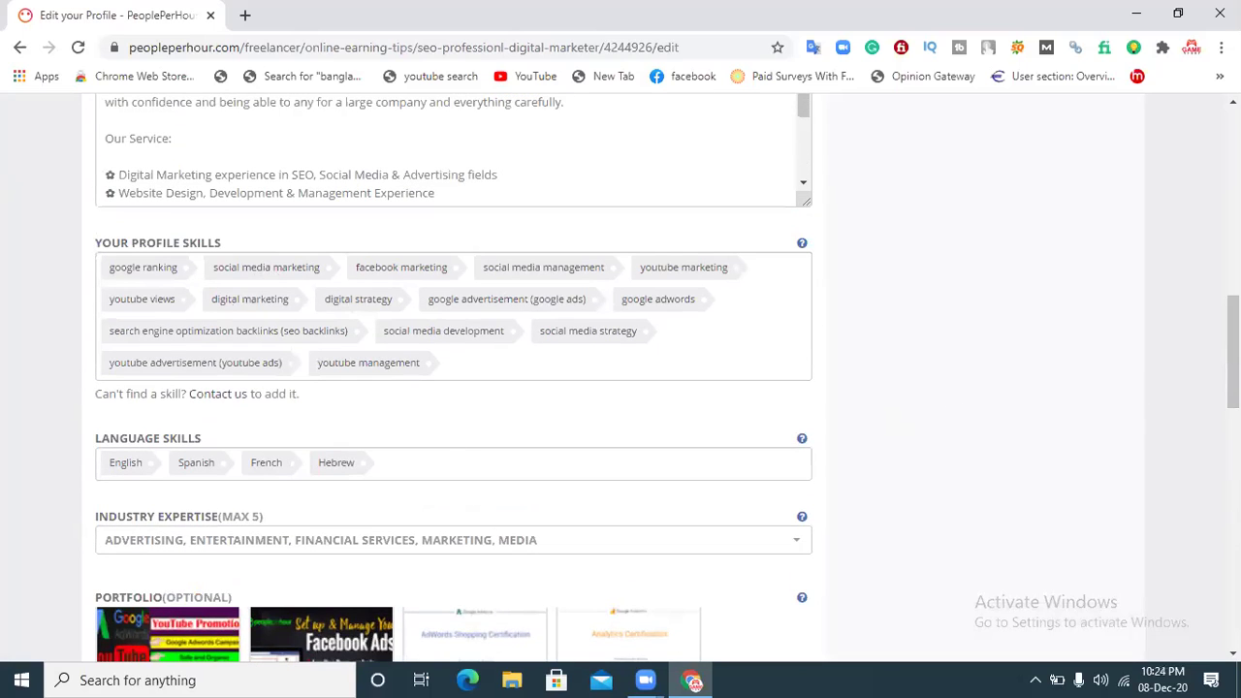
pyautogui.moveTo(1233, 351); pyautogui.dragTo(1233, 230)
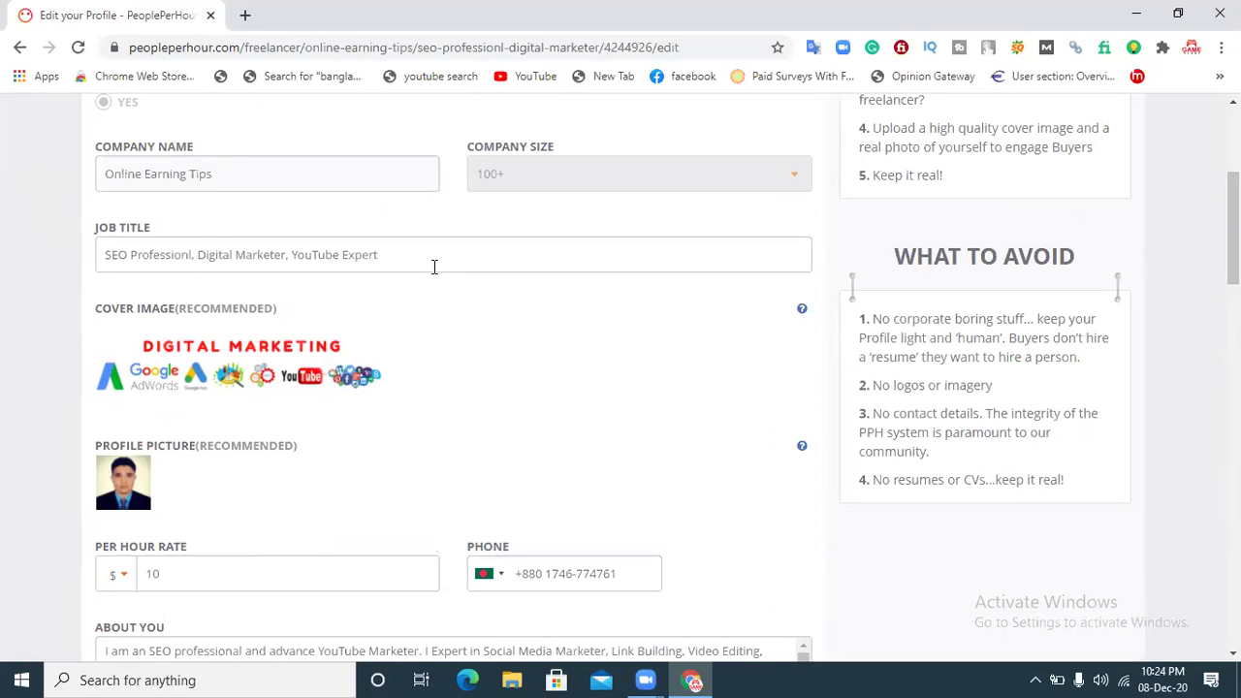
pyautogui.scroll(4, 435, 267)
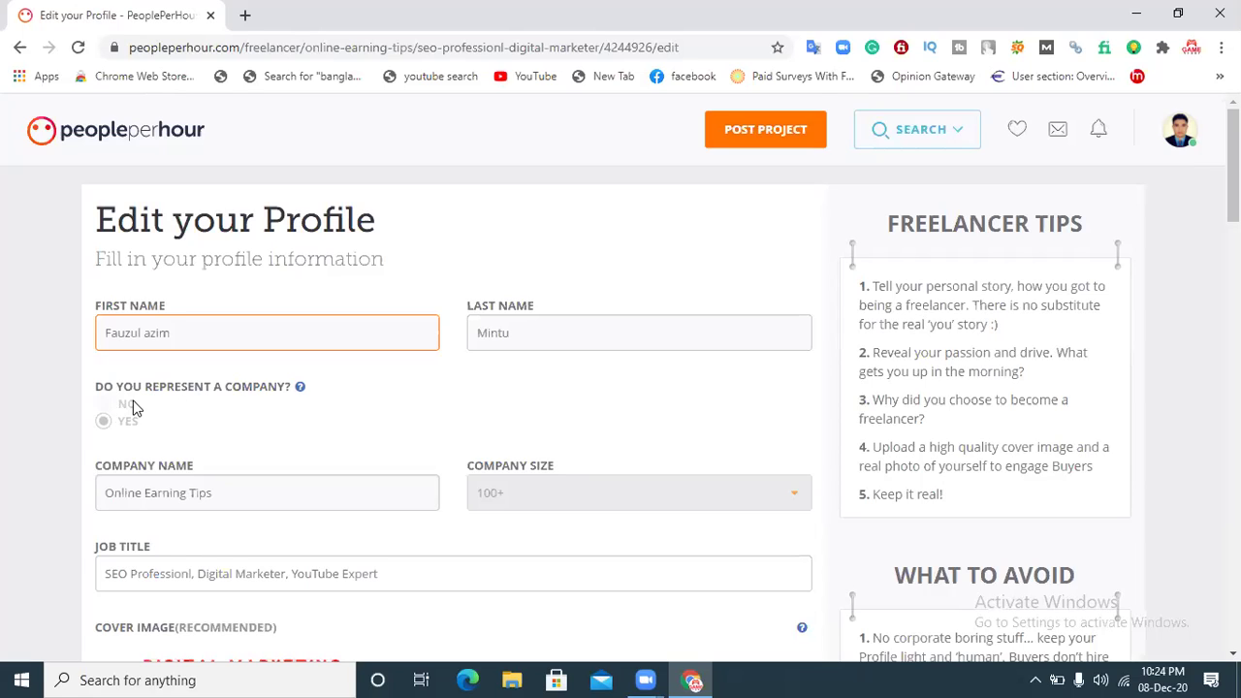
pyautogui.moveTo(301, 391)
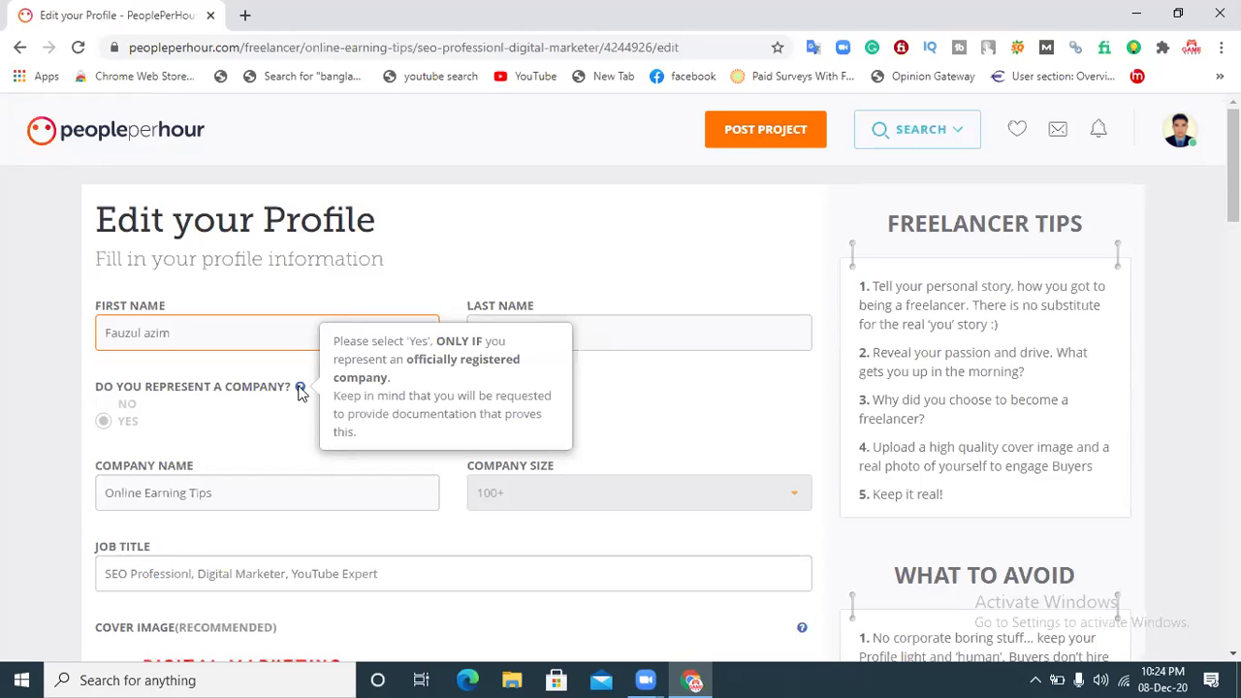
pyautogui.moveTo(1234, 165); pyautogui.dragTo(1233, 267)
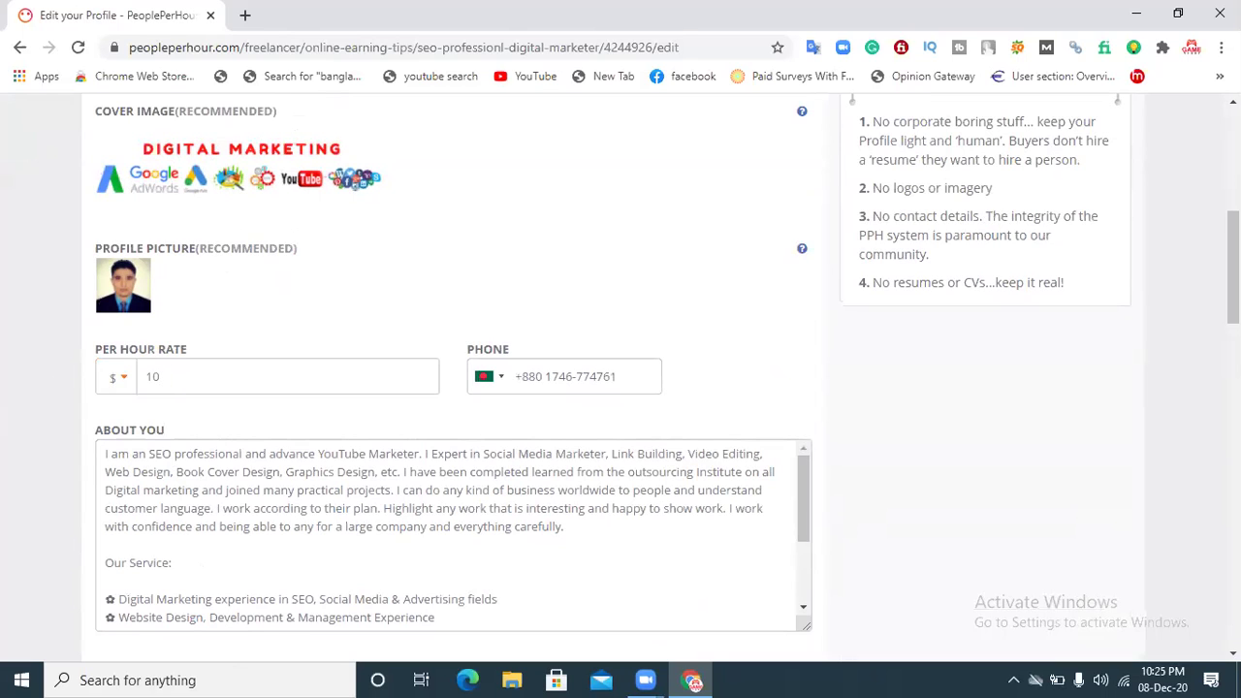
pyautogui.scroll(-3, 491, 542)
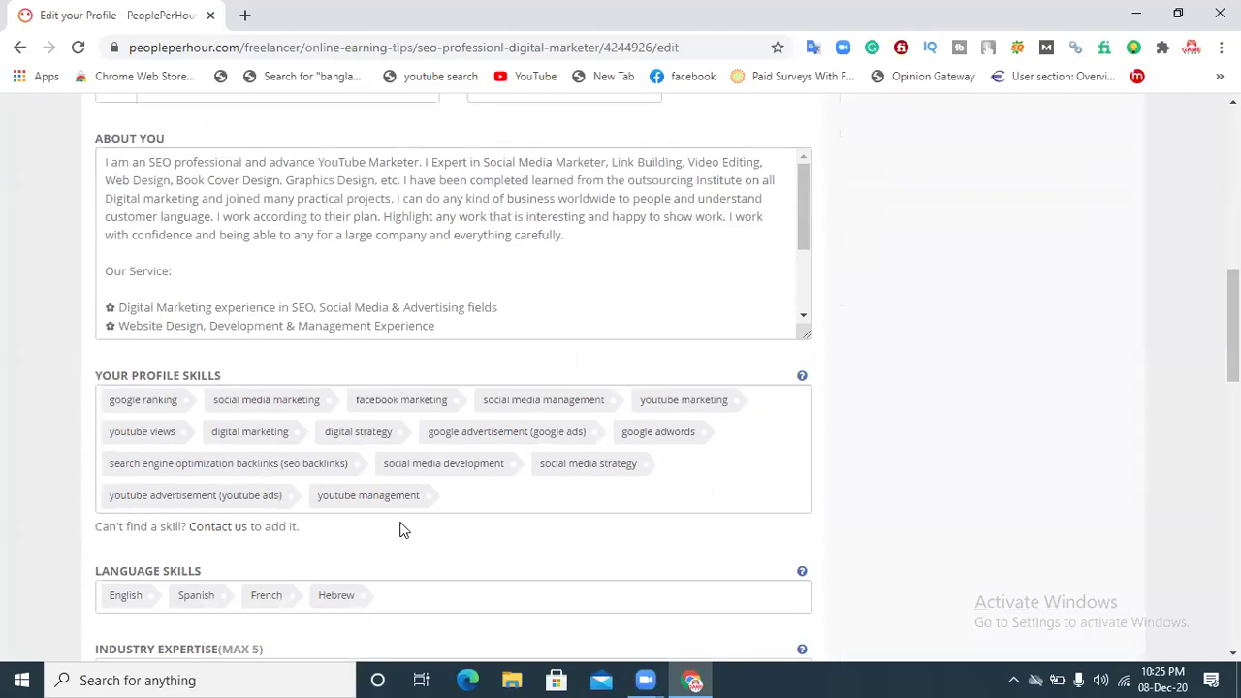
pyautogui.moveTo(1235, 362); pyautogui.dragTo(1235, 505)
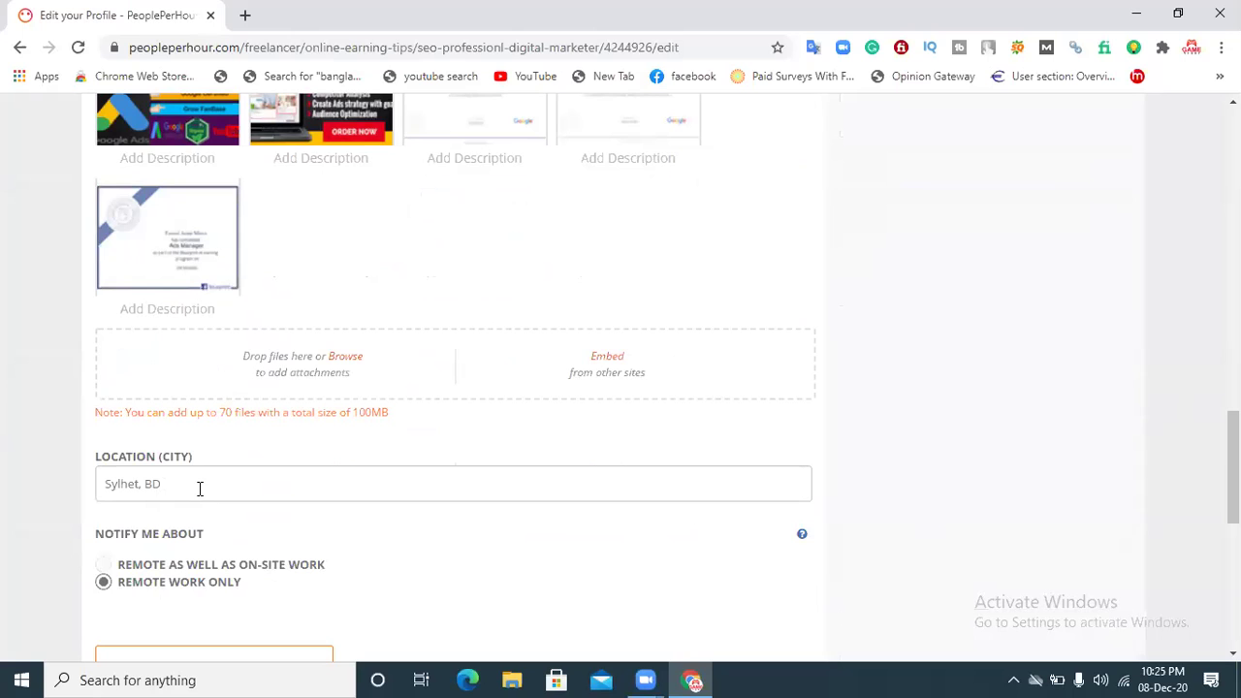
pyautogui.moveTo(1234, 467); pyautogui.dragTo(1234, 409)
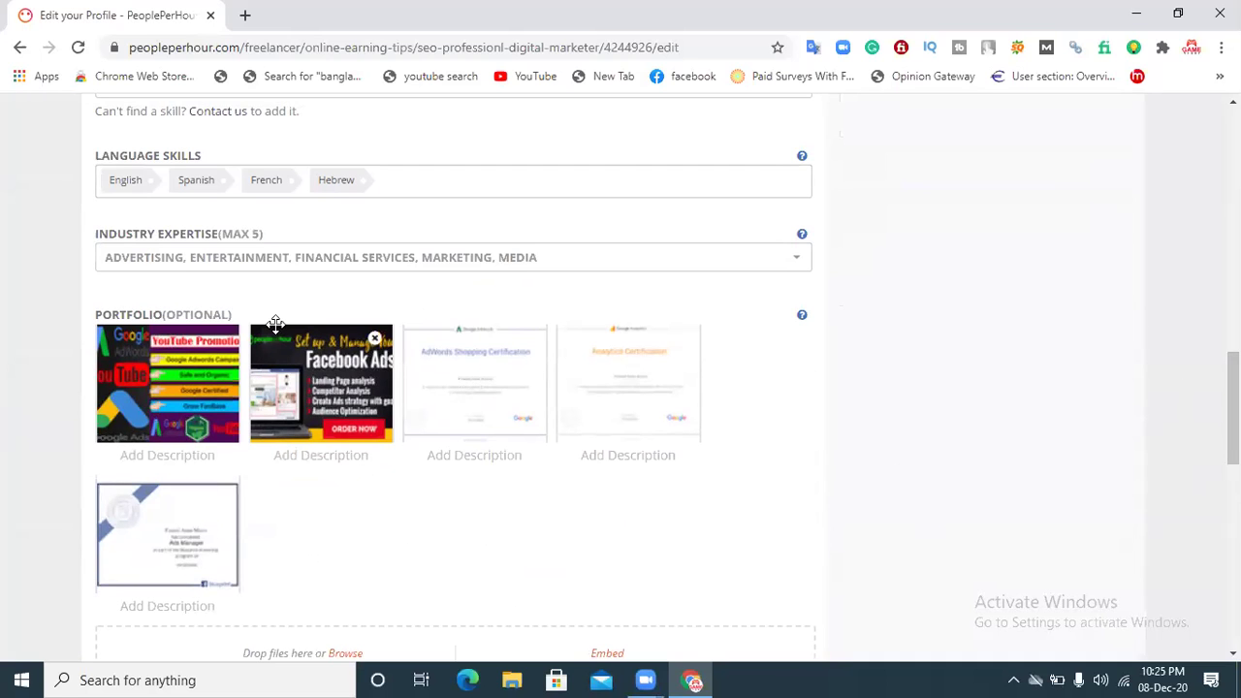
pyautogui.moveTo(1234, 408); pyautogui.dragTo(1233, 163)
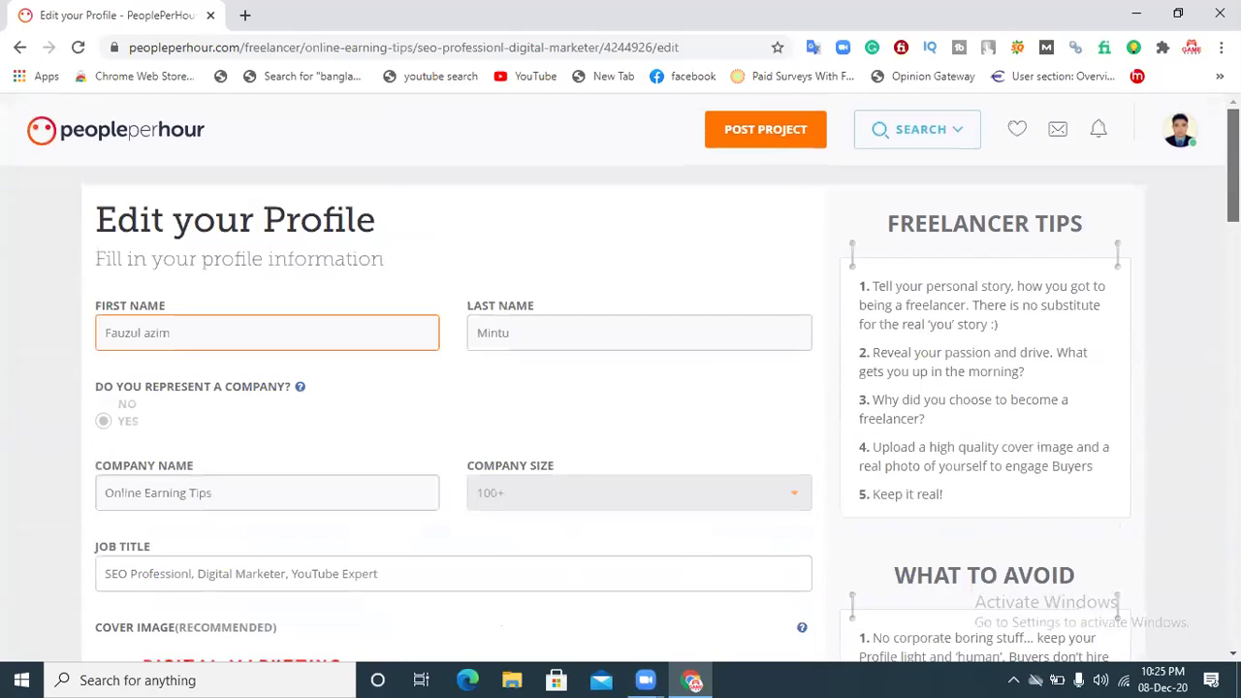
# - Go to the public Profile page and scroll through its portfolio, offers, $10/hr rate and skill tags
pyautogui.click(1180, 144)
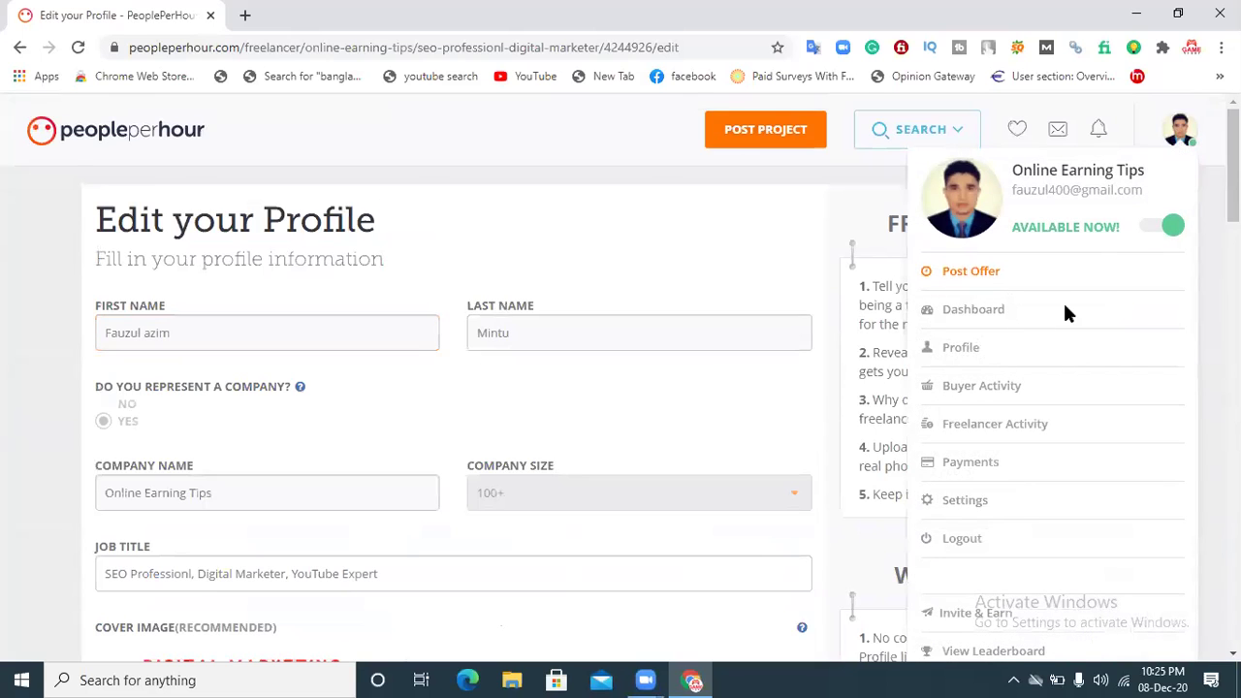
pyautogui.click(961, 348)
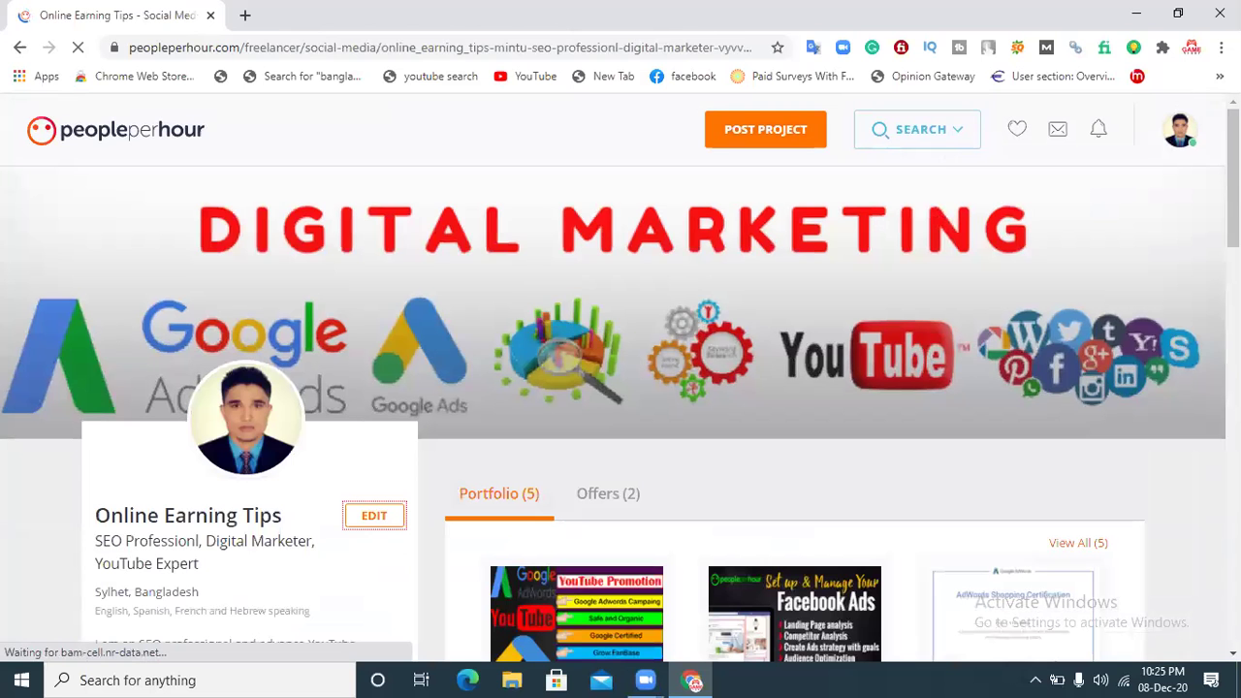
pyautogui.scroll(-2, 417, 378)
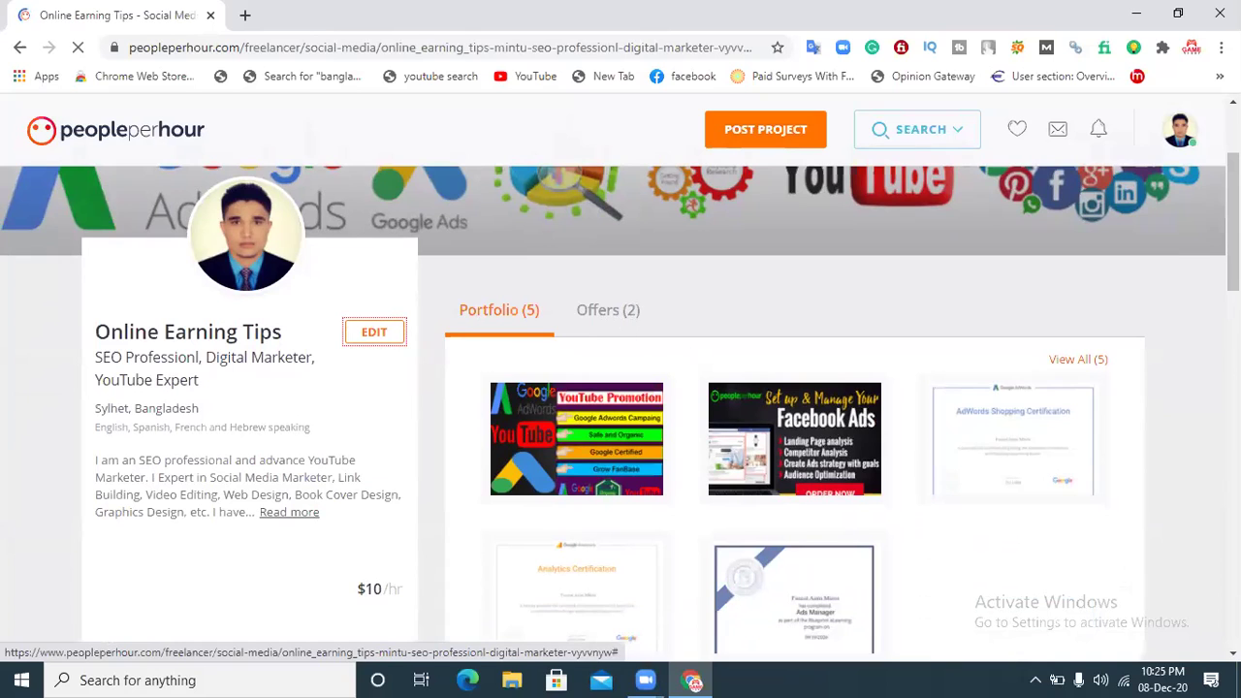
pyautogui.scroll(-2, 929, 295)
pyautogui.scroll(2, 929, 295)
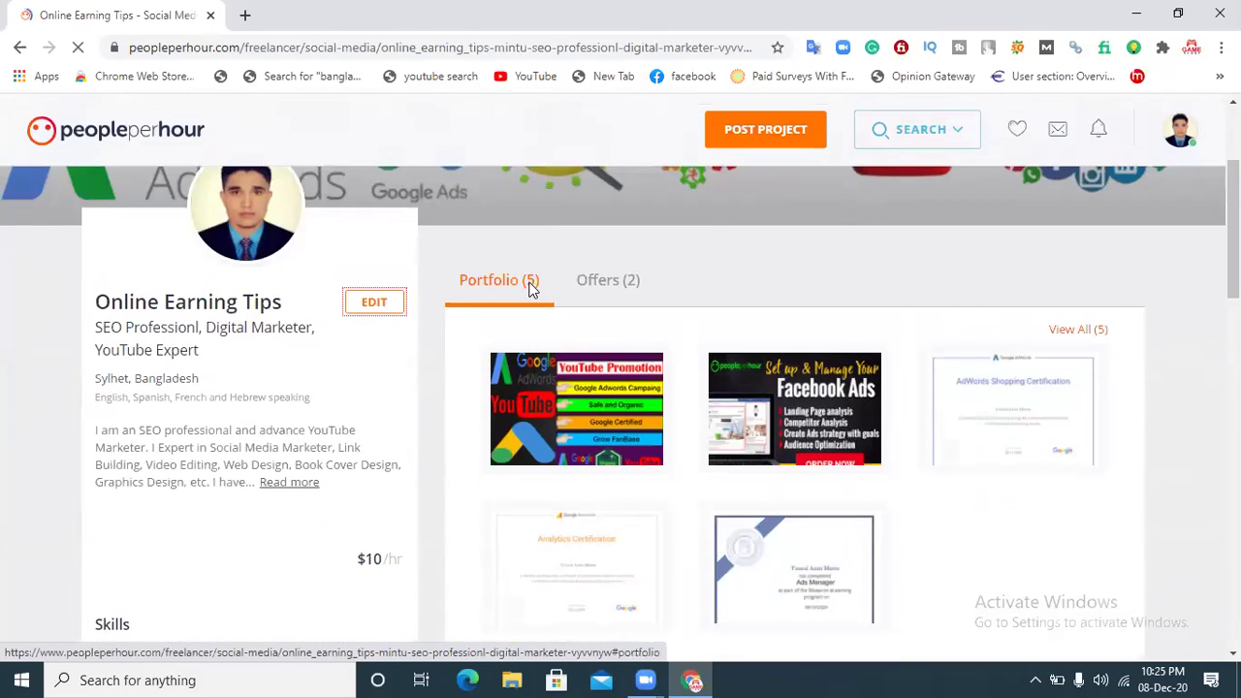
pyautogui.scroll(-3, 1012, 359)
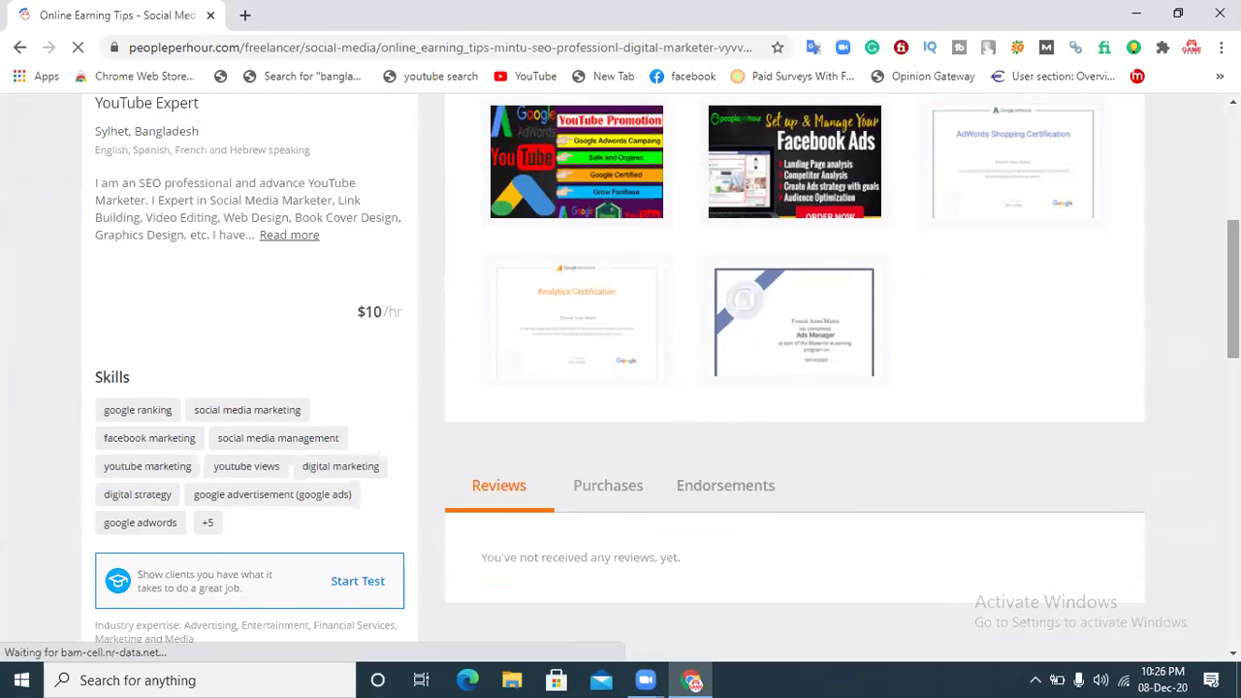
pyautogui.scroll(2, 638, 268)
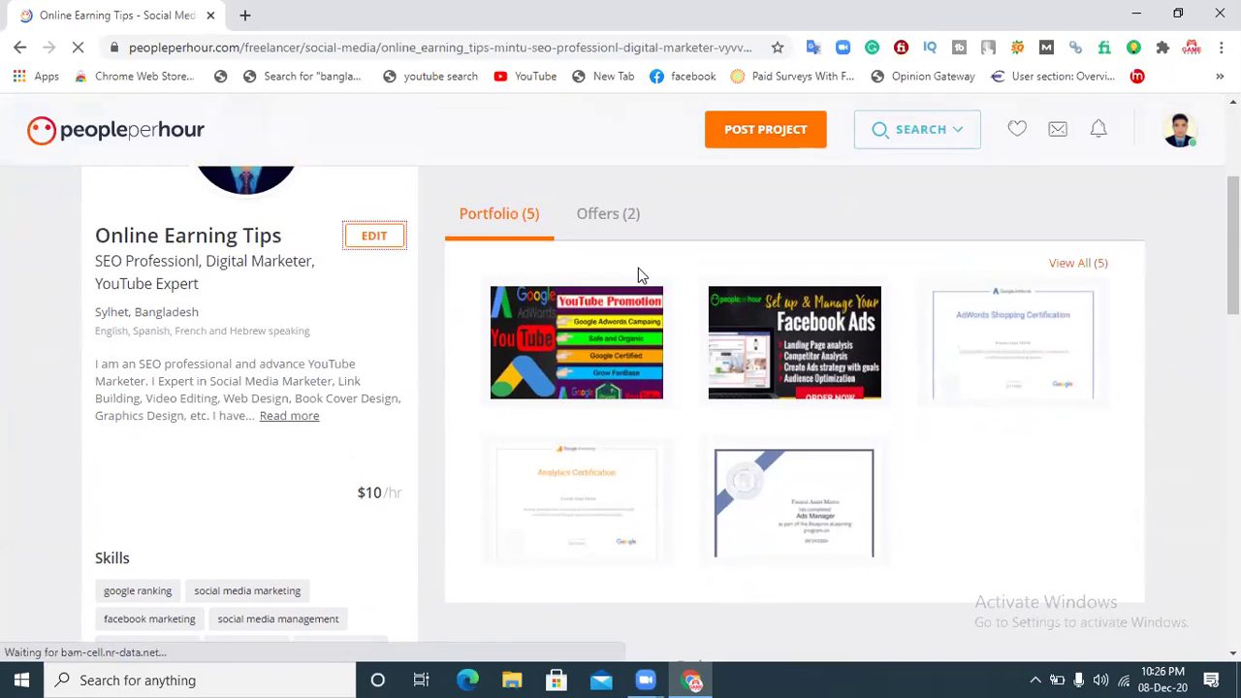
pyautogui.click(1070, 265)
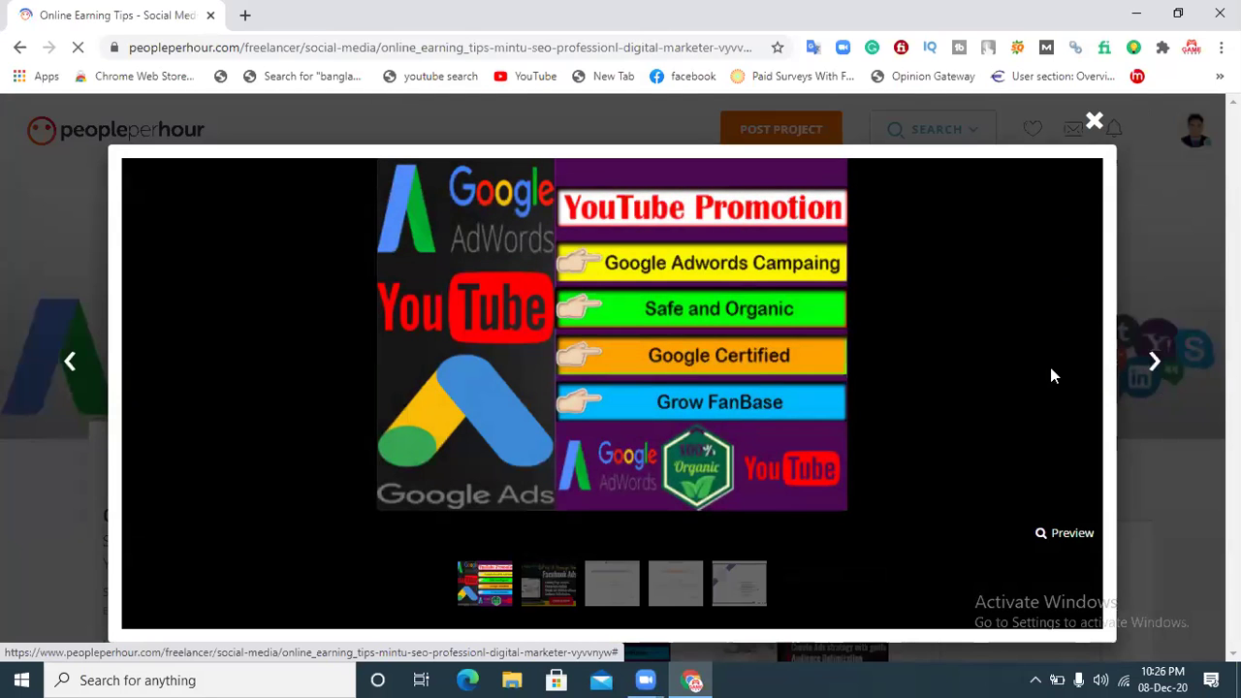
pyautogui.click(1155, 364)
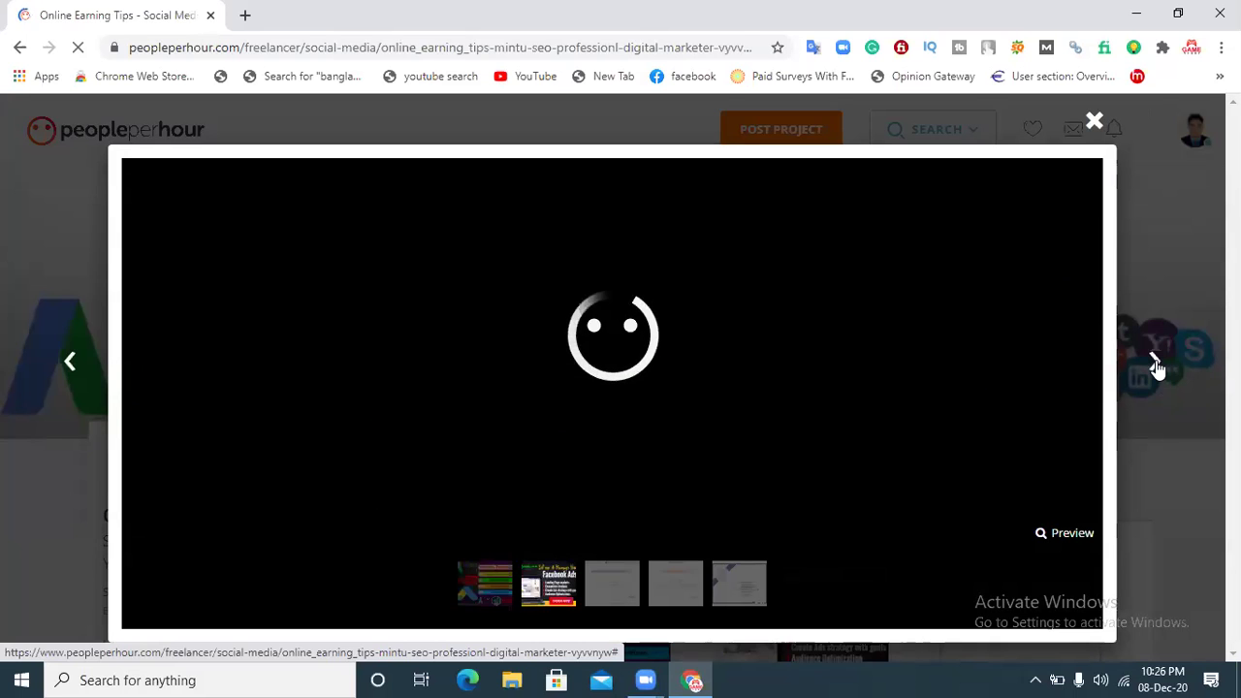
pyautogui.click(1129, 88)
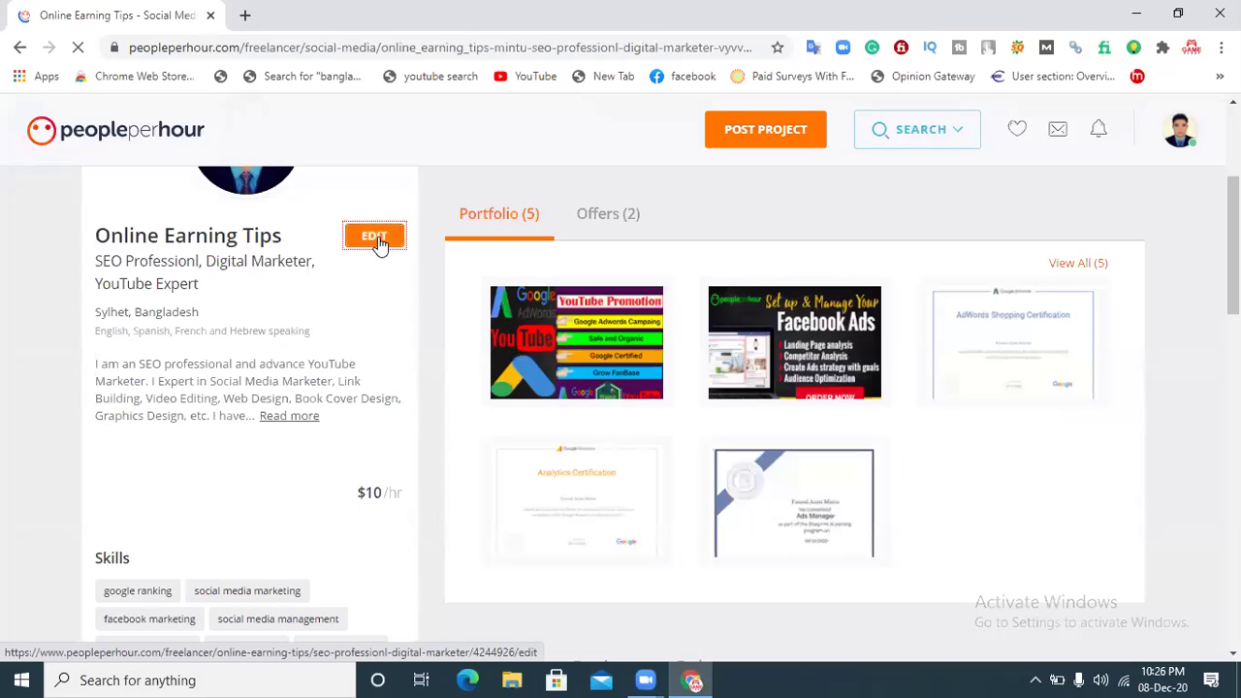
# - Reopen Edit your Profile, scroll the form, then open and dismiss the account menu
pyautogui.click(380, 244)
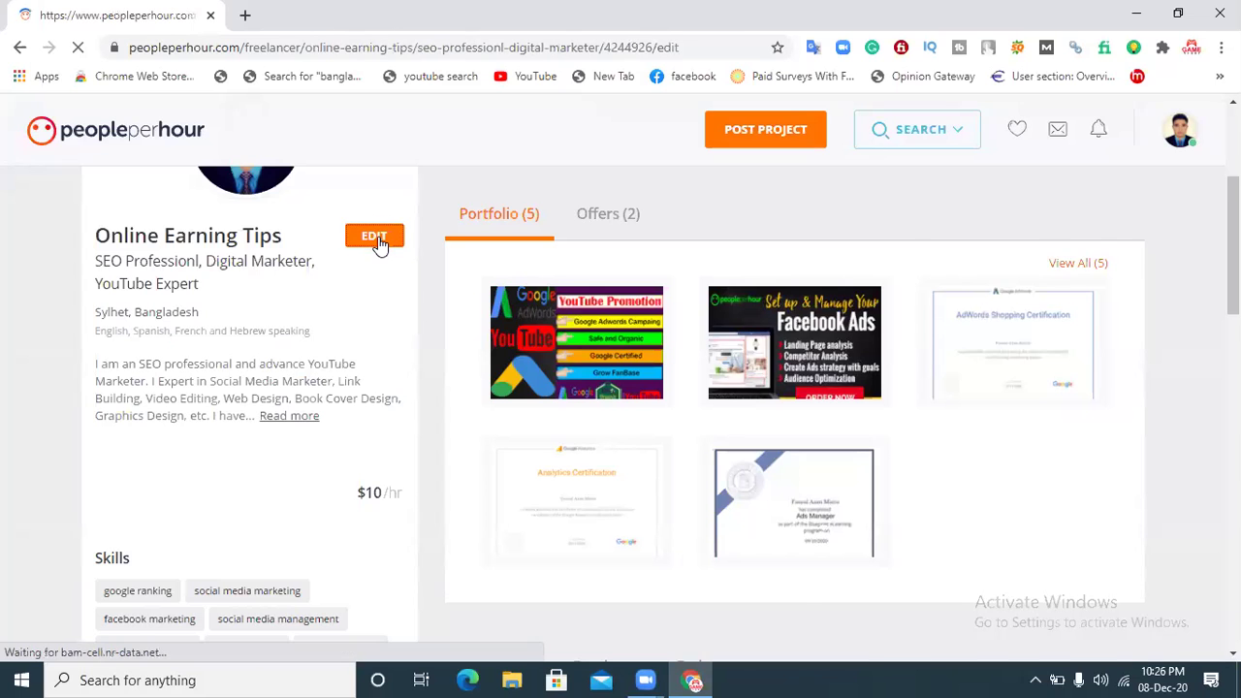
pyautogui.scroll(-15, 620, 378)
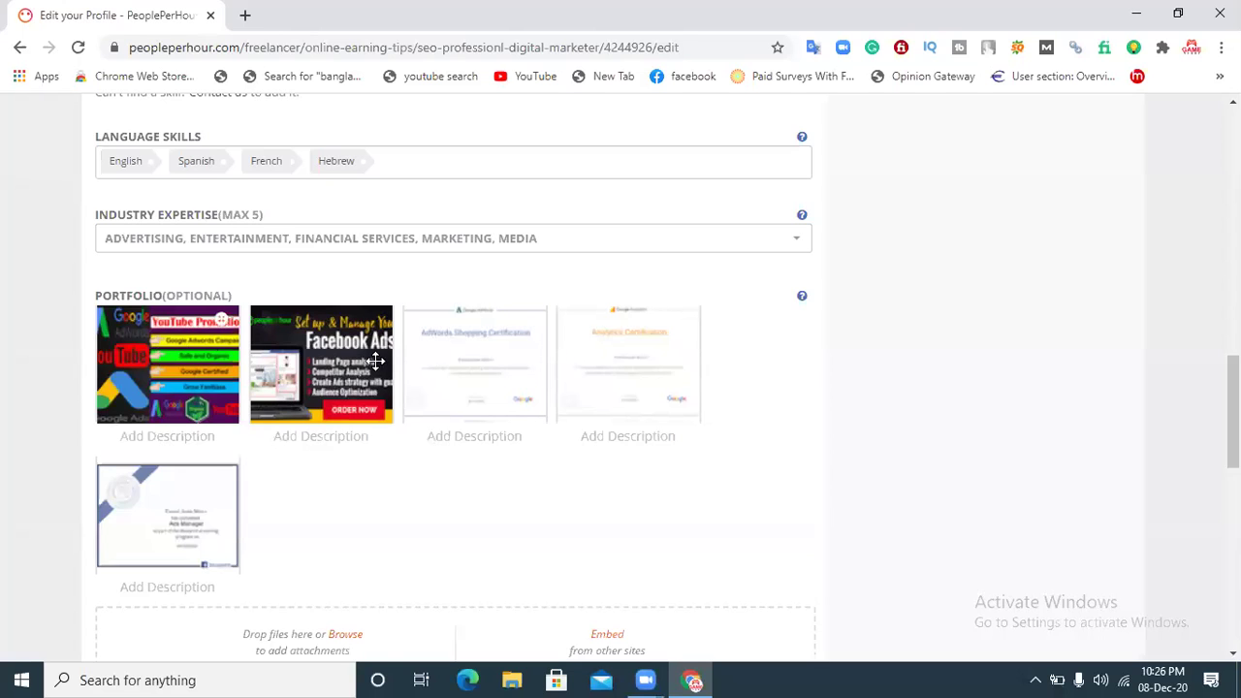
pyautogui.scroll(-1, 199, 388)
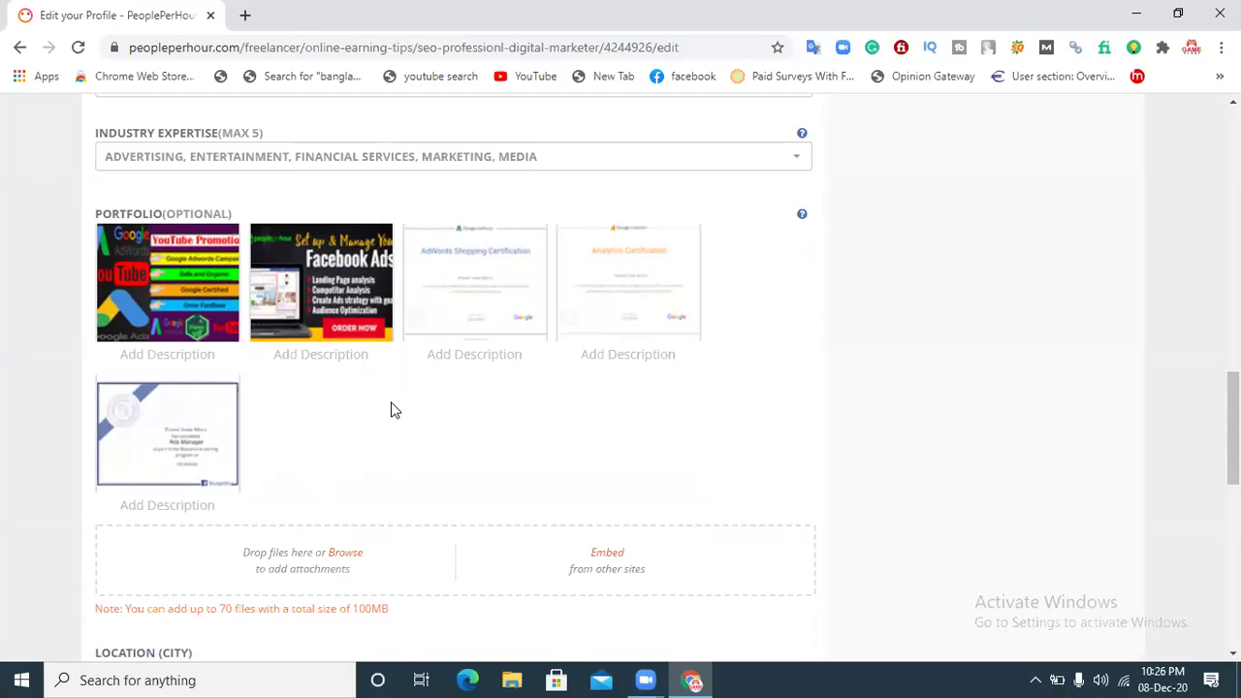
pyautogui.moveTo(1234, 416); pyautogui.dragTo(1173, 143)
pyautogui.click(1177, 135)
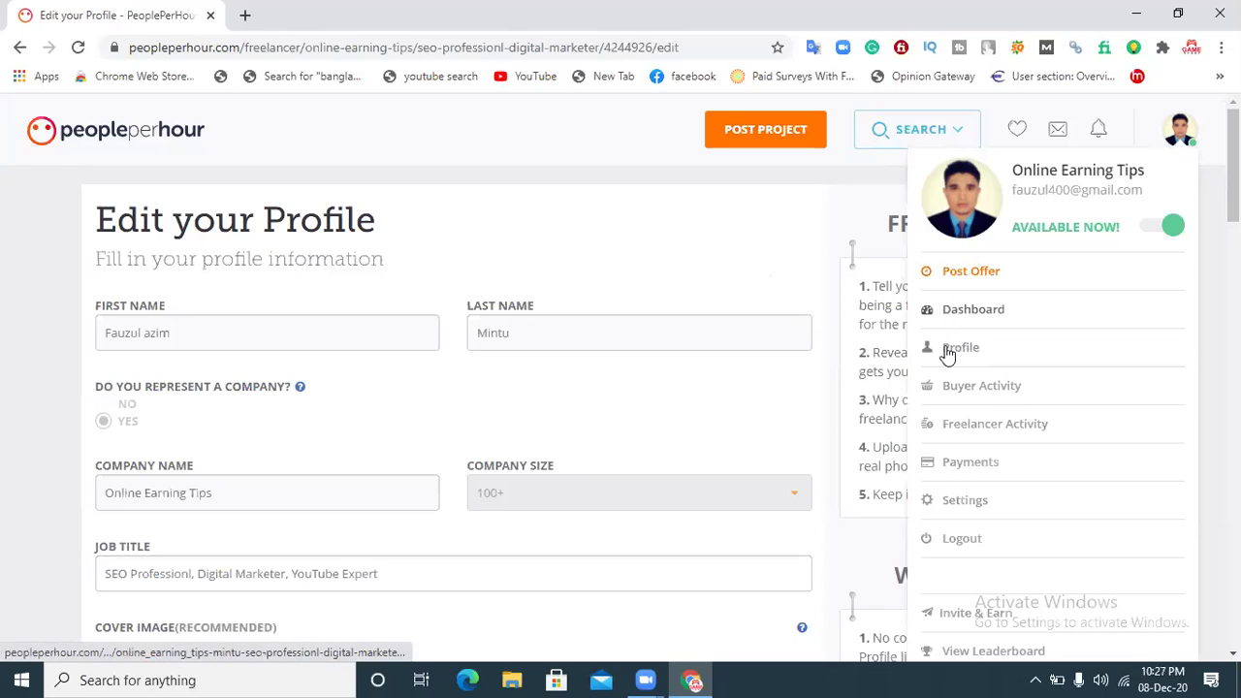
pyautogui.click(768, 254)
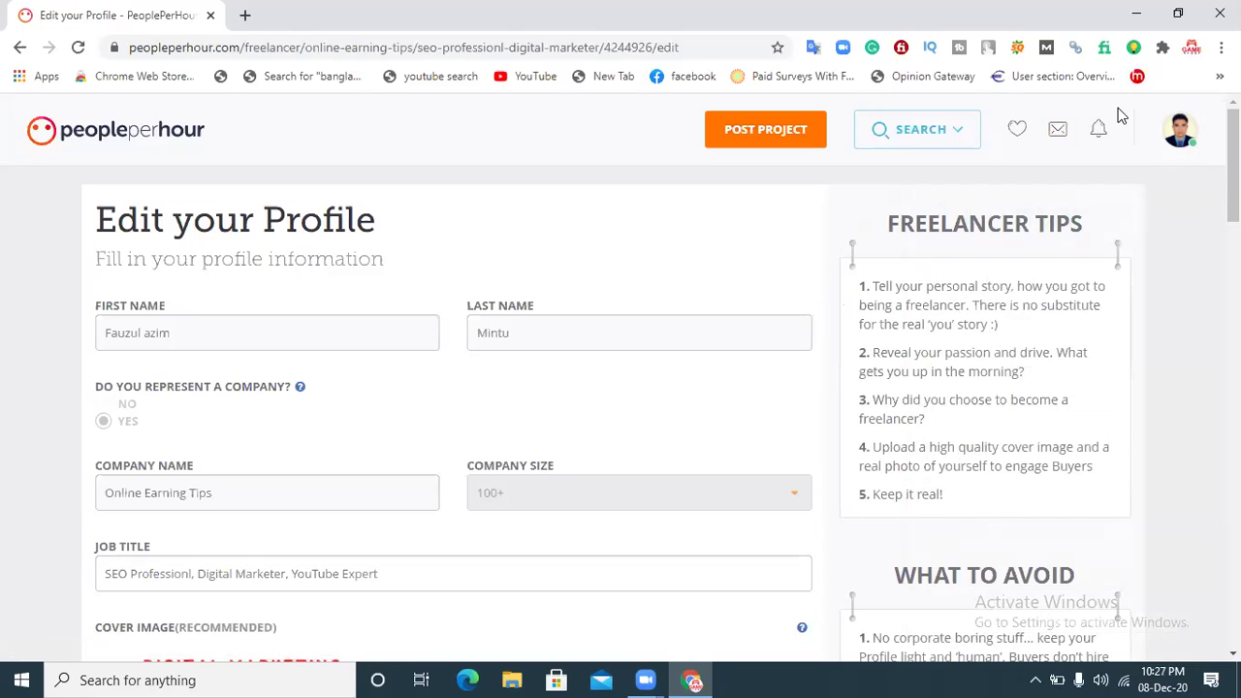
# - View all notifications and scroll through the bid-first invitations like 'Rent your google account'
pyautogui.click(1121, 116)
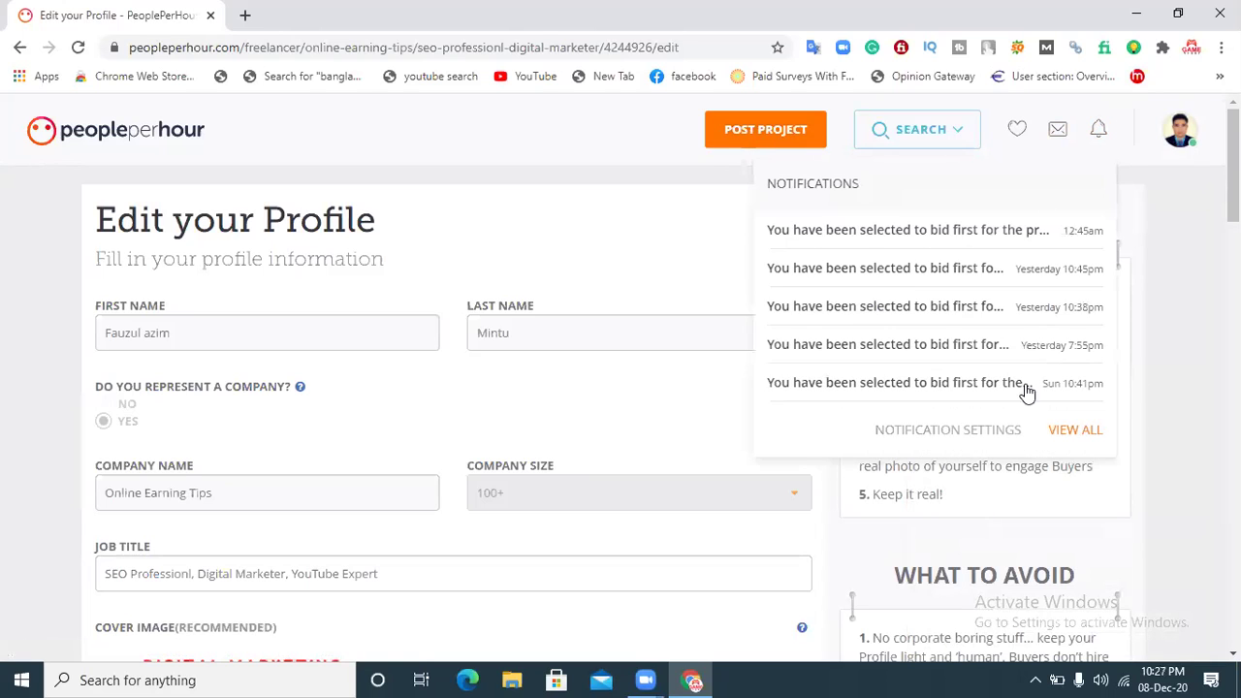
pyautogui.click(1072, 436)
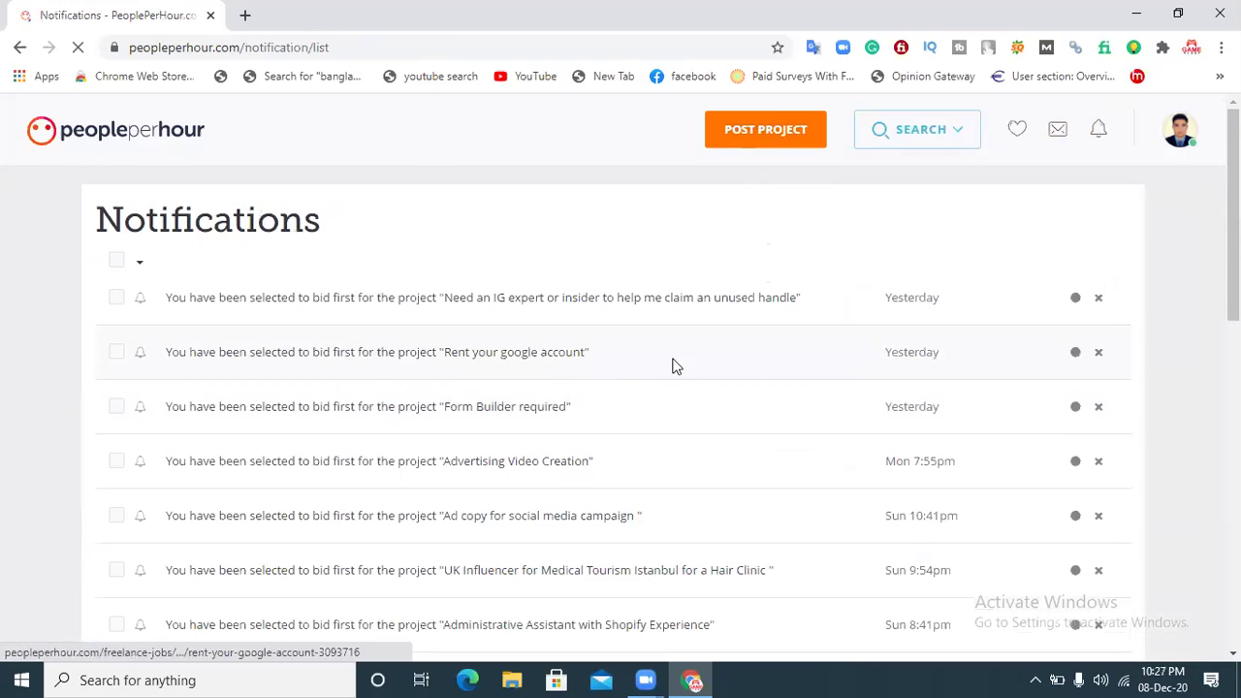
pyautogui.scroll(-1, 673, 363)
pyautogui.scroll(-2, 1011, 357)
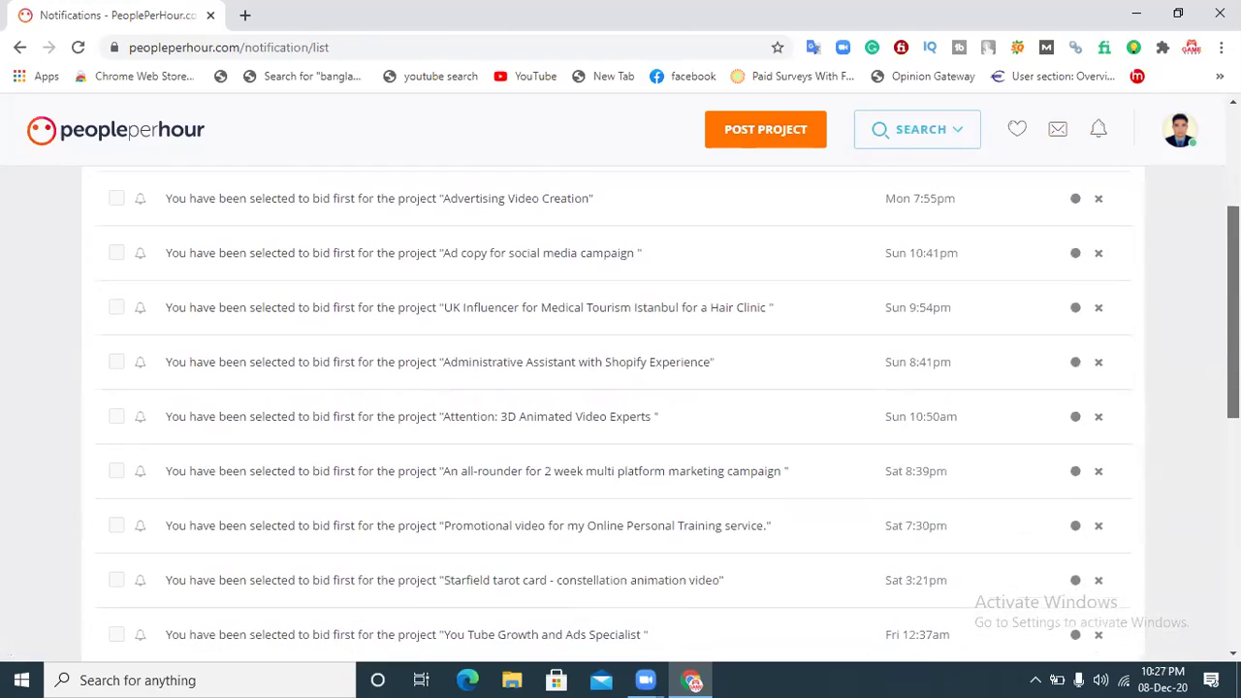
pyautogui.scroll(3, 1011, 357)
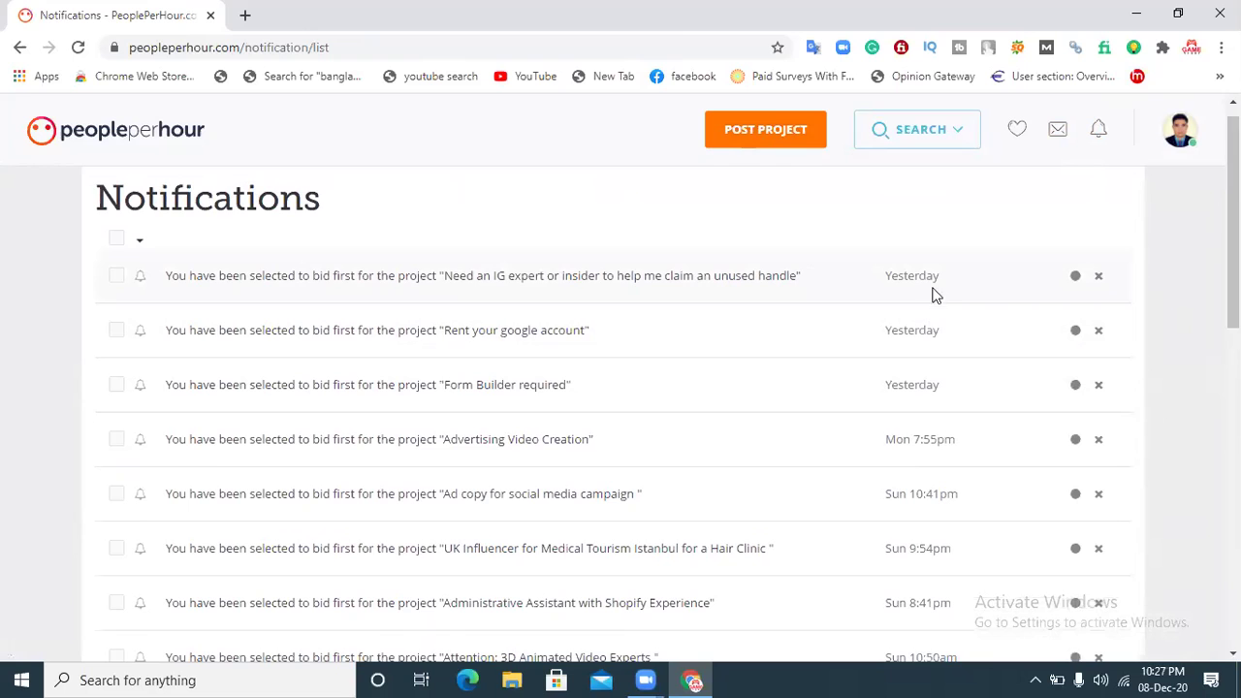
pyautogui.scroll(-1, 1234, 224)
pyautogui.moveTo(1234, 223); pyautogui.dragTo(1234, 279)
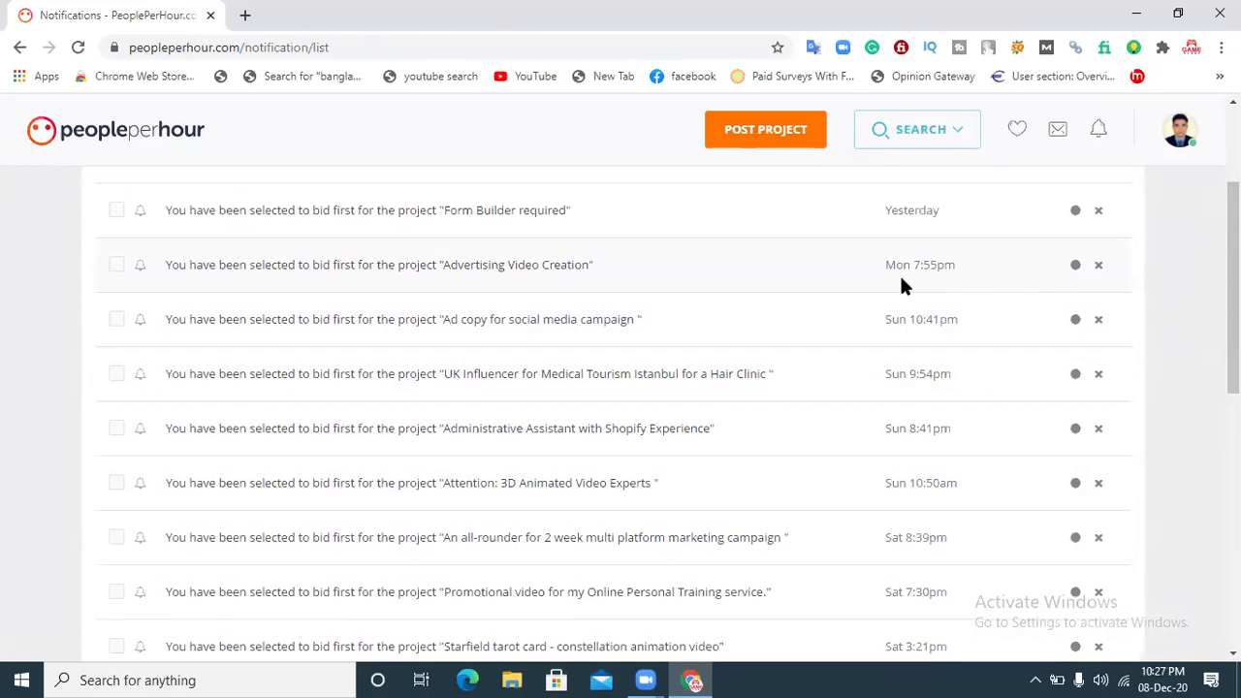
pyautogui.scroll(-1, 1233, 291)
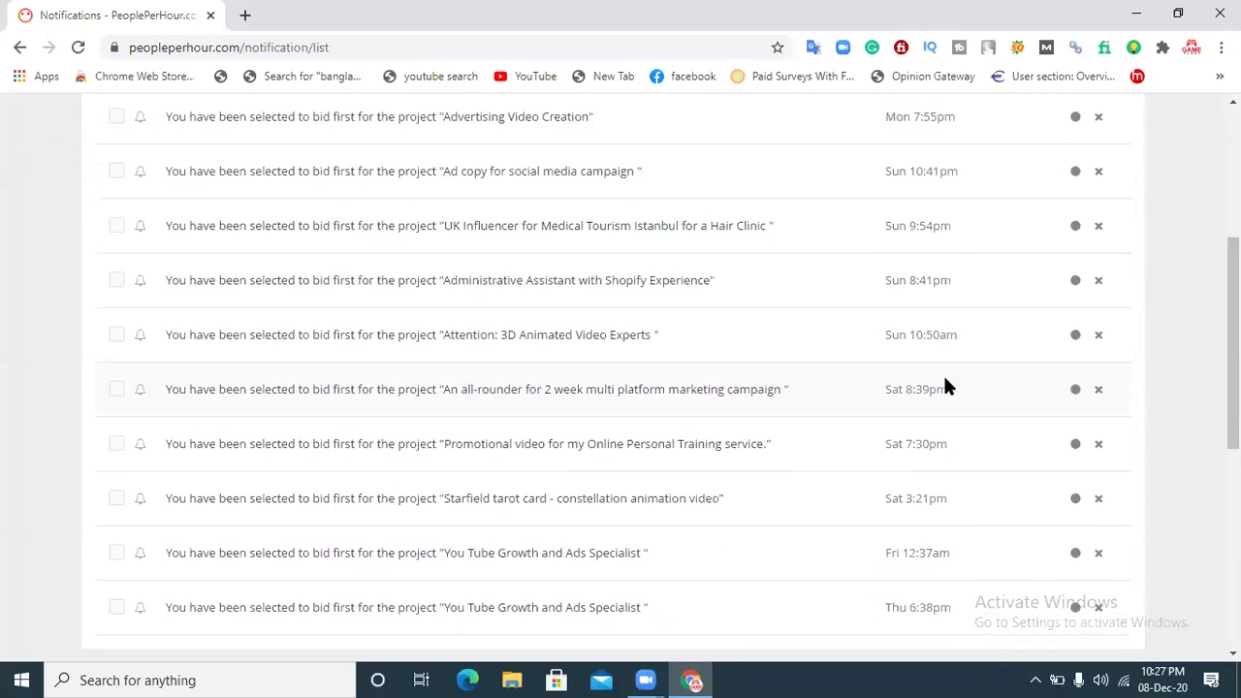
pyautogui.scroll(-2, 756, 352)
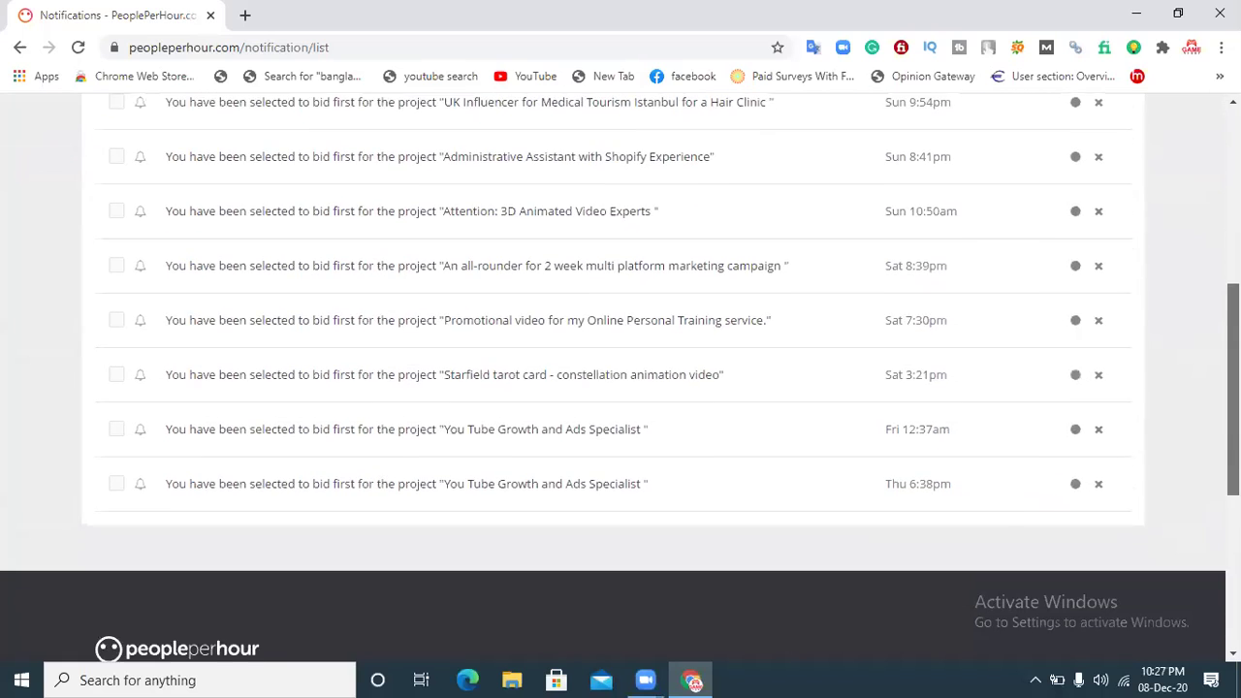
pyautogui.scroll(5, 756, 352)
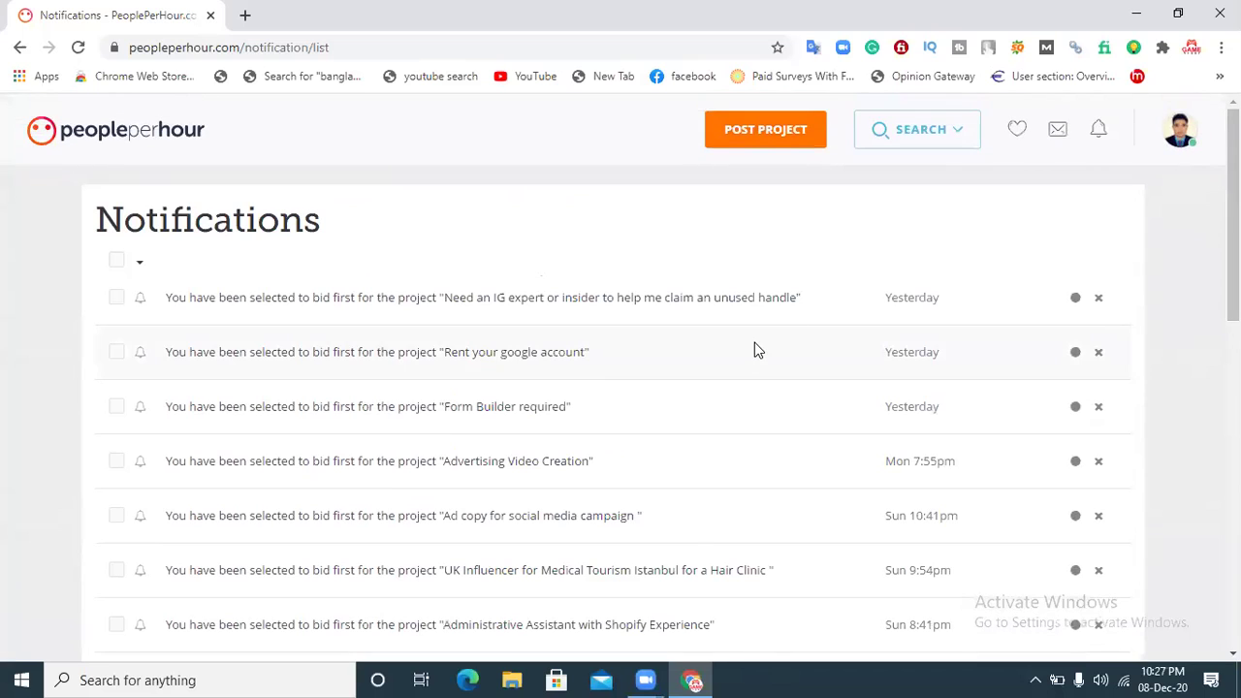
# - View the freelancer profile, then open the Dashboard showing 14 proposal credits and 8 invitations
pyautogui.click(1185, 136)
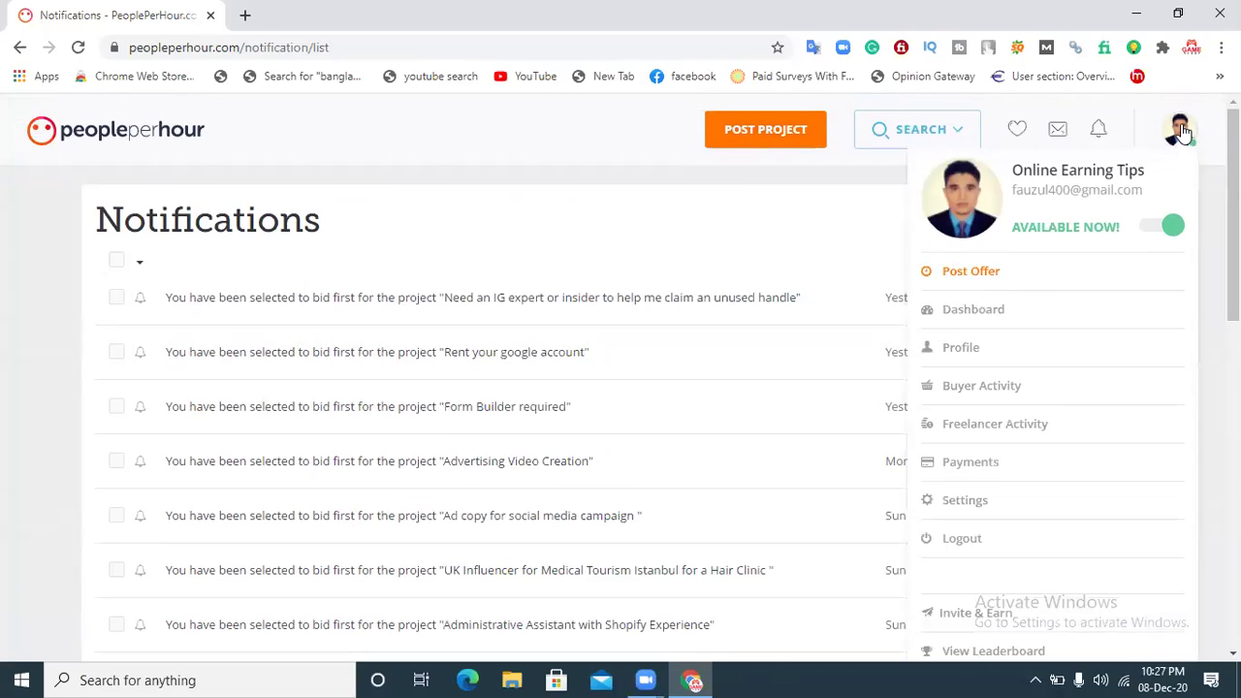
pyautogui.click(964, 351)
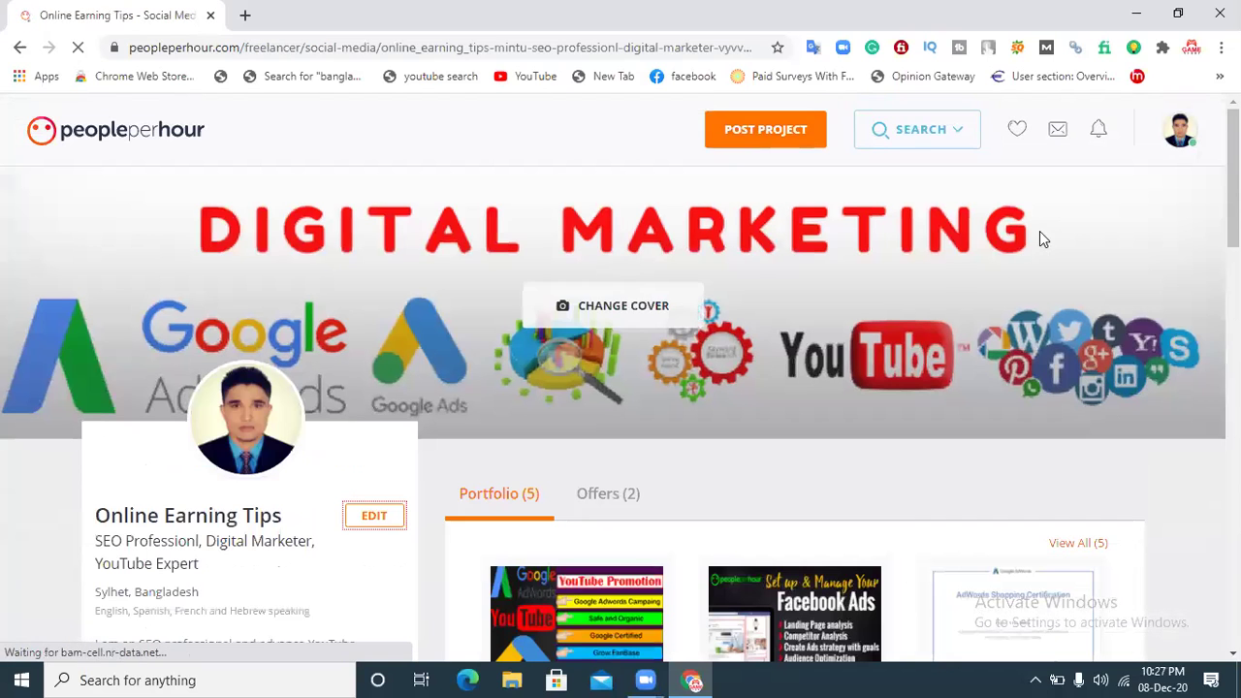
pyautogui.click(1175, 135)
pyautogui.click(979, 316)
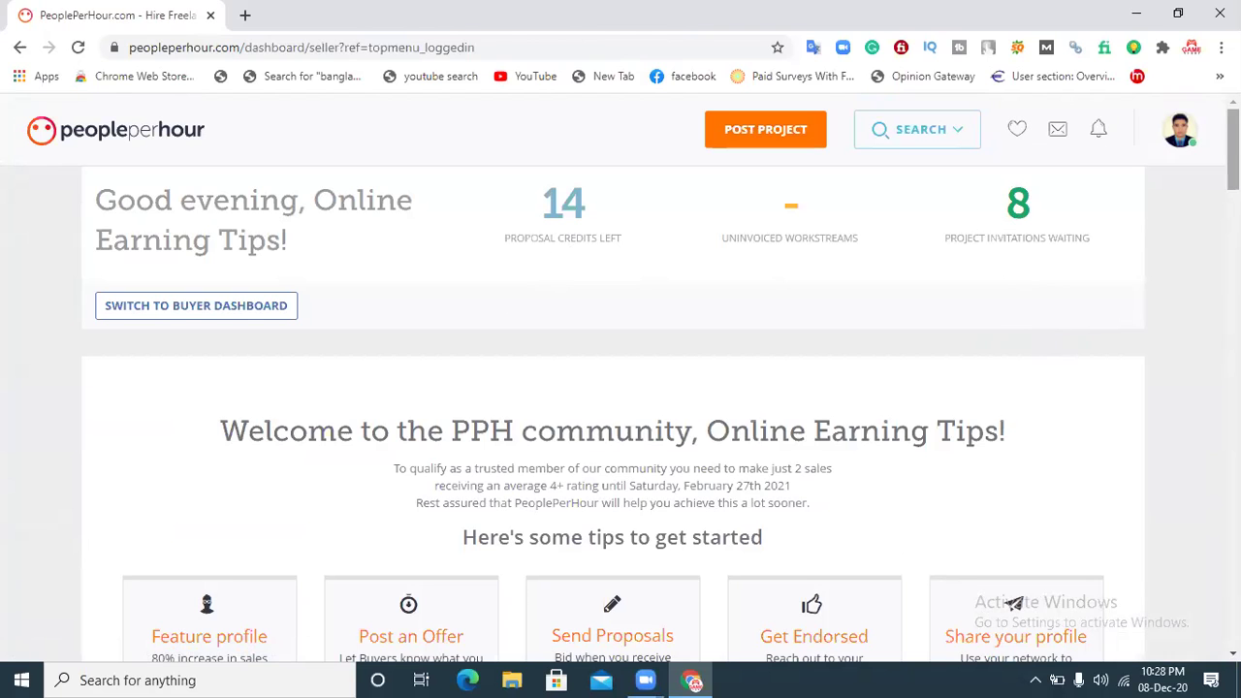
pyautogui.scroll(-3, 621, 388)
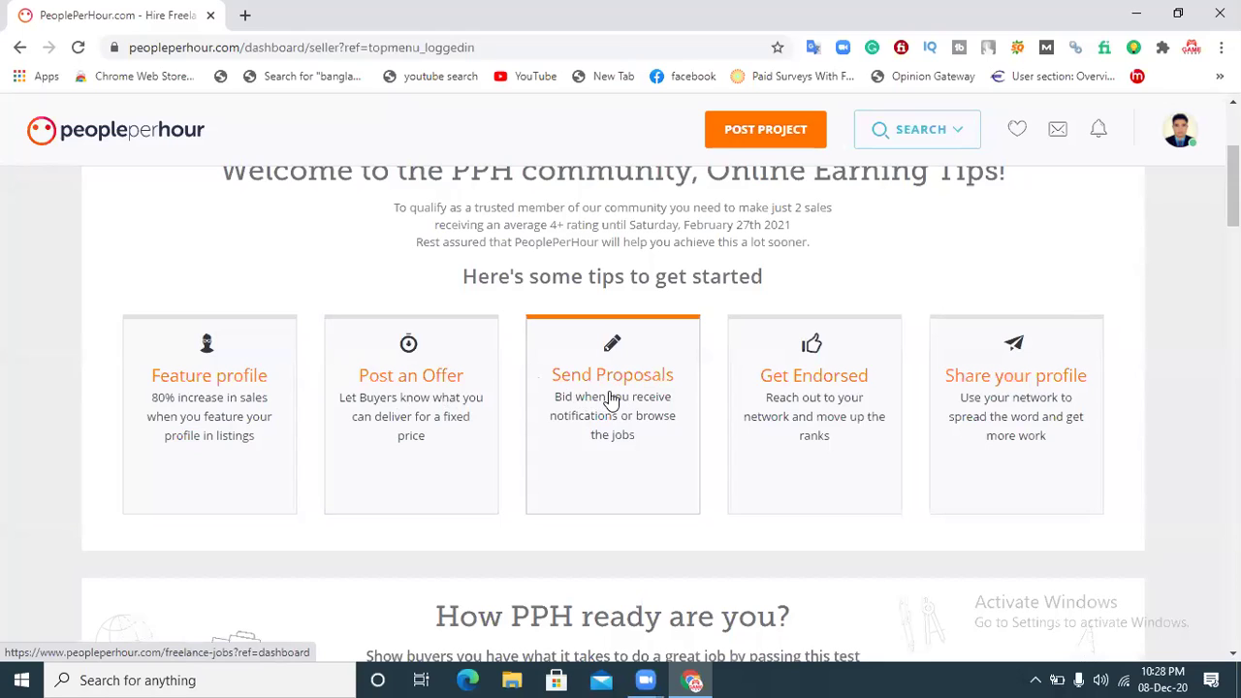
# - Open the Freelance Projects listing of 4,853 jobs from the Send Proposals card and browse it
pyautogui.click(656, 384)
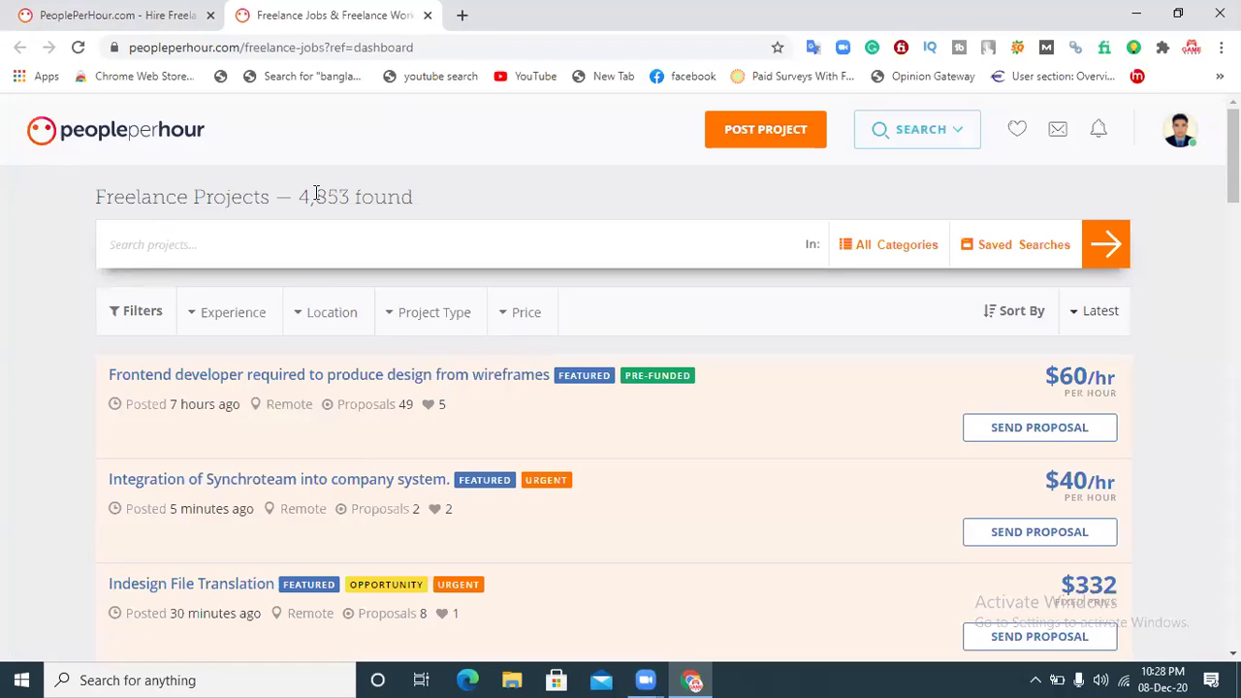
pyautogui.moveTo(327, 196)
pyautogui.mouseDown()
pyautogui.moveTo(350, 196)
pyautogui.moveTo(298, 196)
pyautogui.mouseUp()
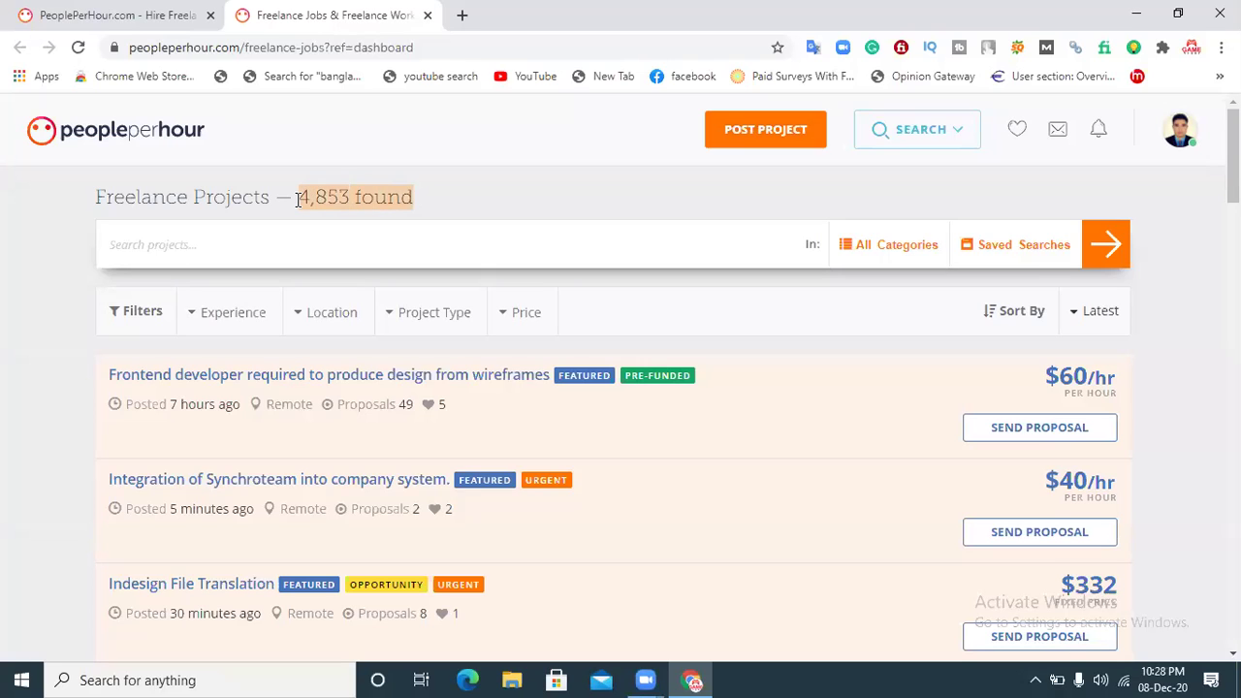
pyautogui.click(394, 201)
pyautogui.scroll(-2, 393, 201)
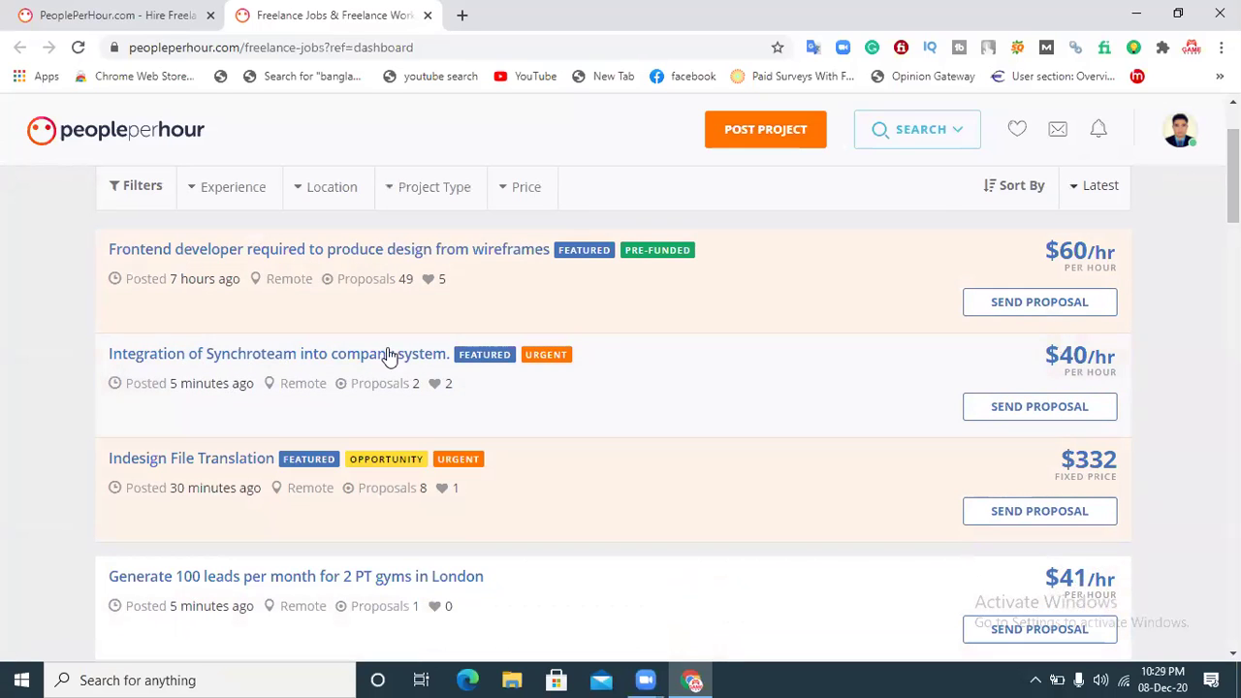
pyautogui.scroll(1, 614, 388)
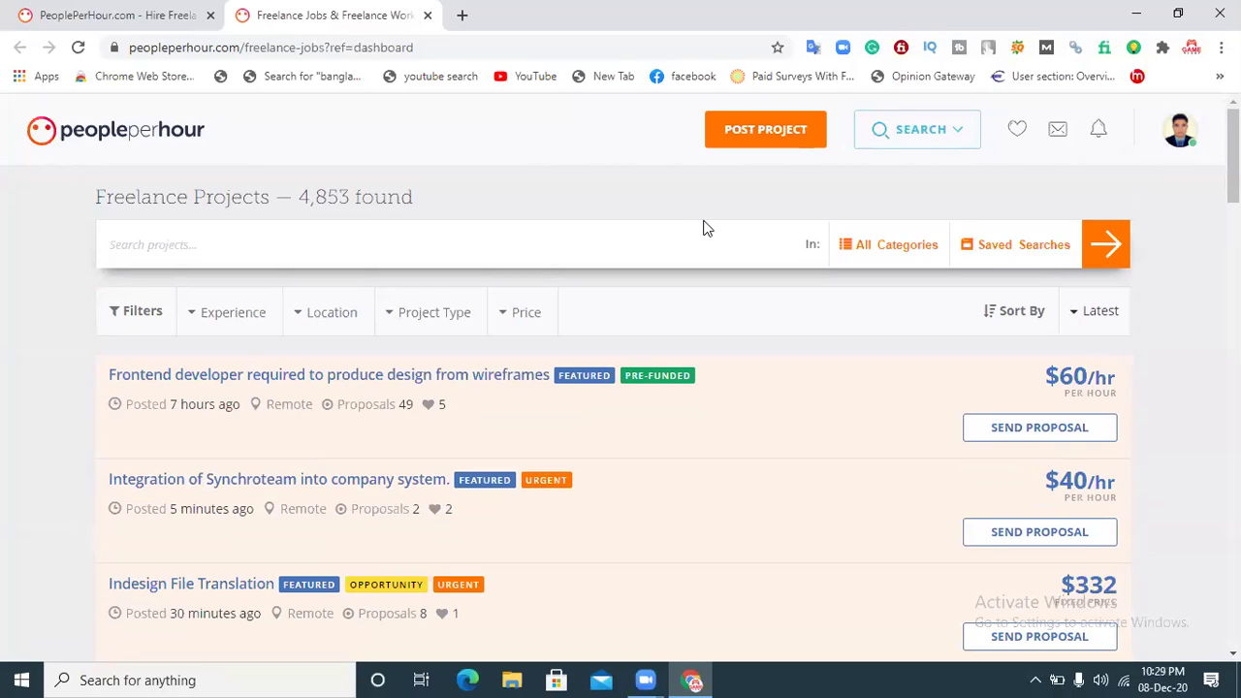
# - Save the $40/hr 'Integration of Synchroteam' job as a favourite and keep browsing the listings
pyautogui.click(435, 510)
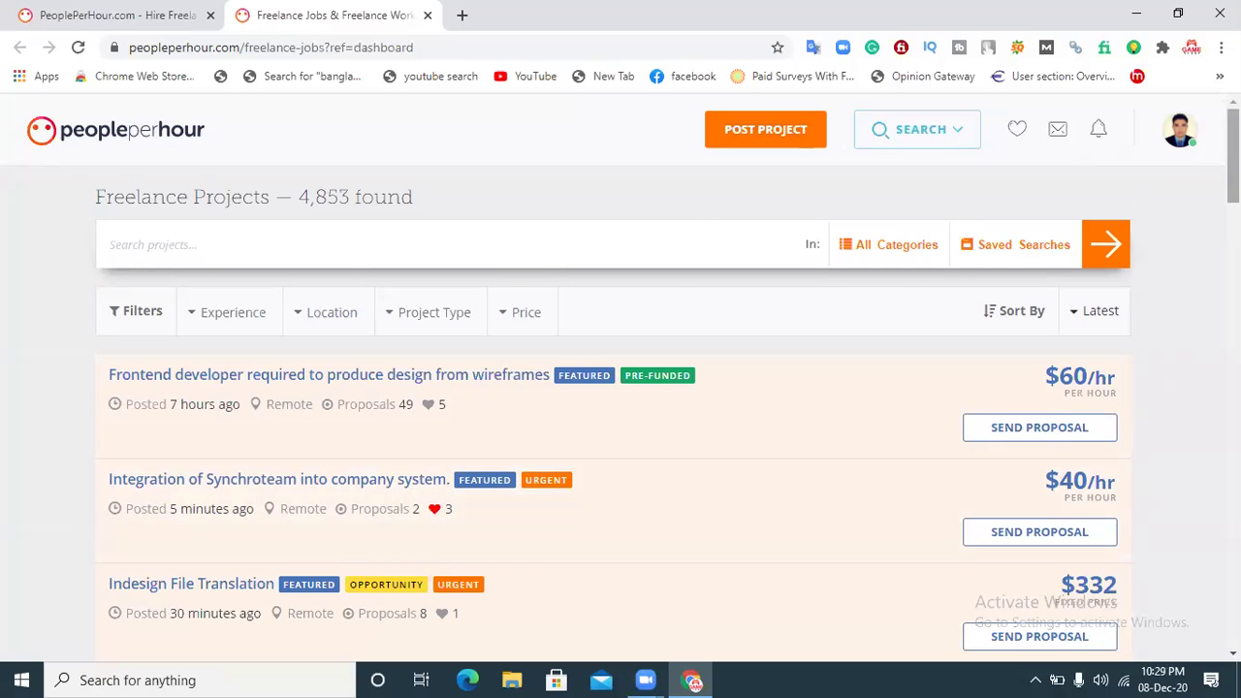
pyautogui.scroll(-5, 1233, 243)
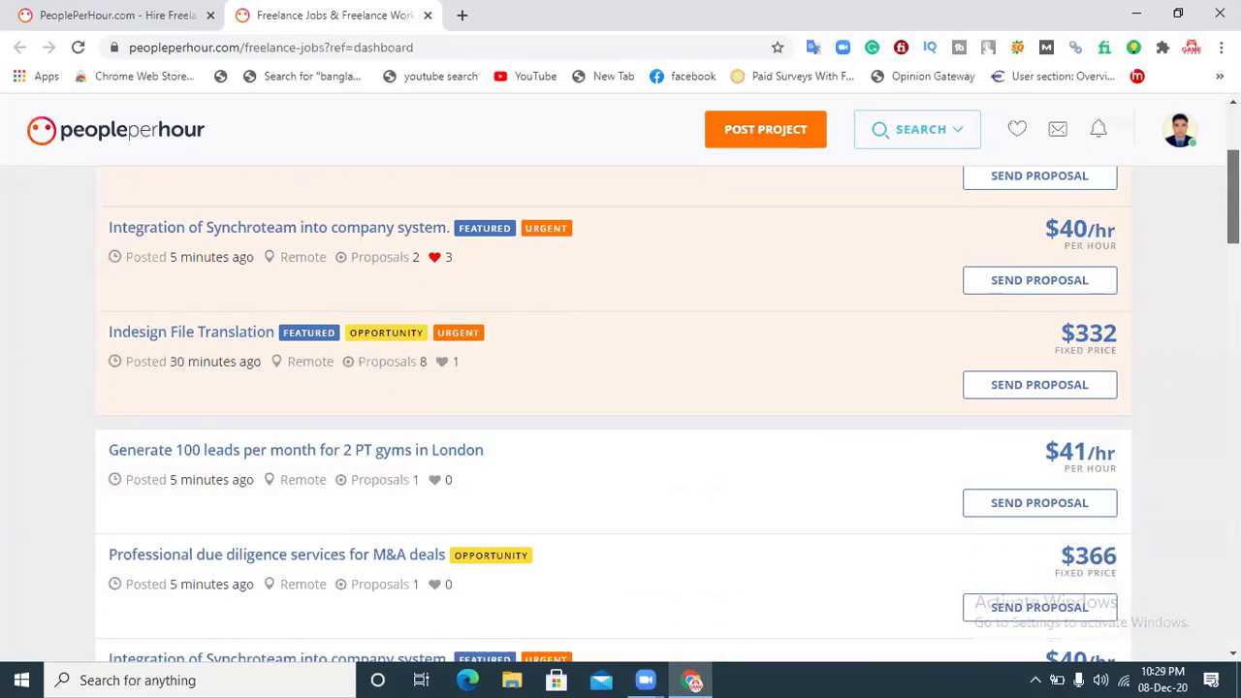
pyautogui.scroll(-4, 620, 378)
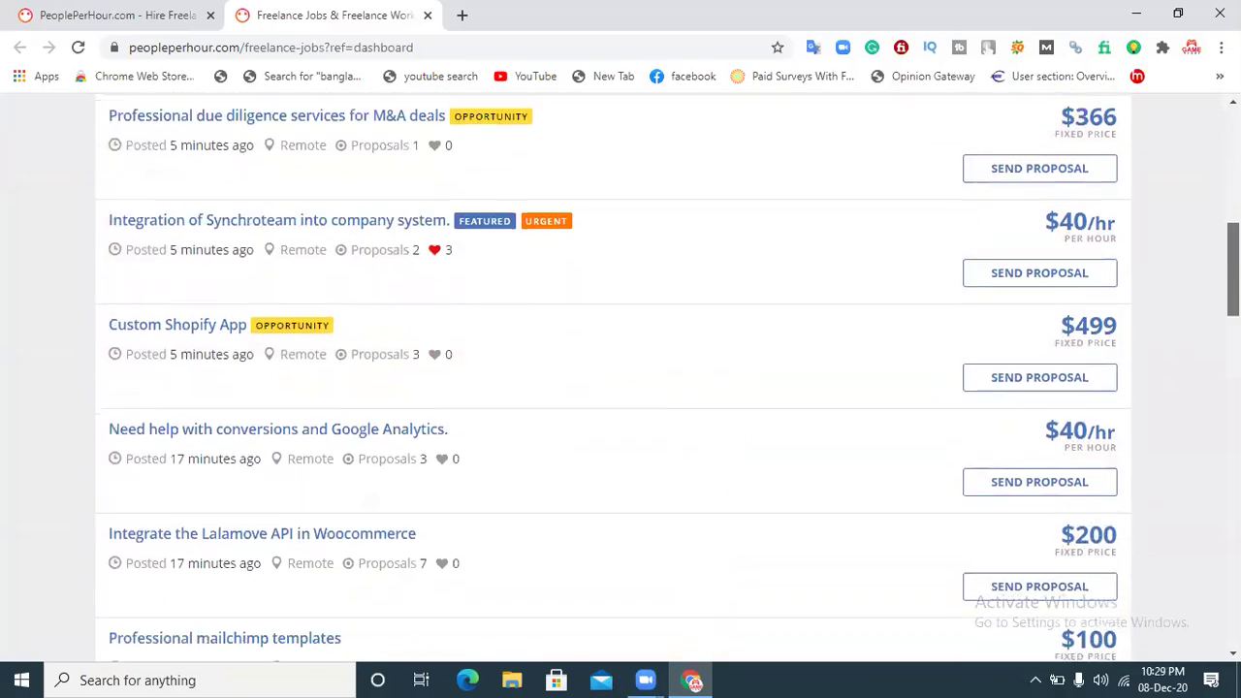
pyautogui.scroll(10, 621, 378)
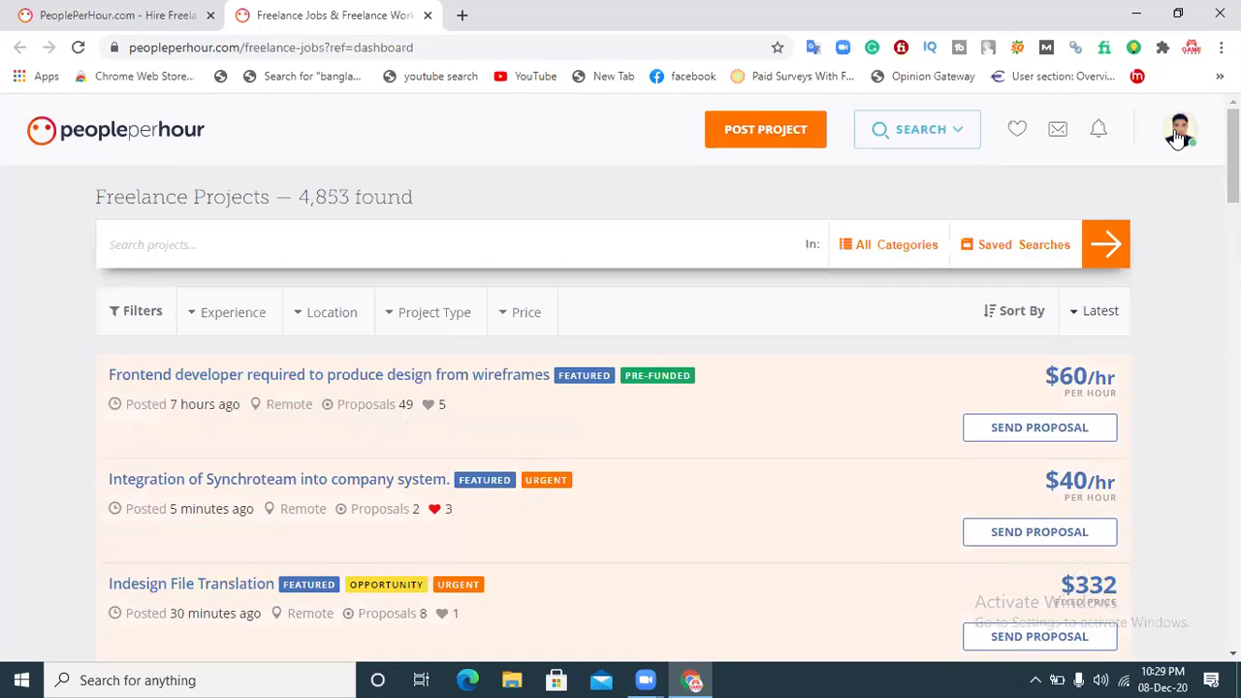
# - From the avatar menu's Dashboard, start a 'Post an Offer in Seconds' form in a new tab
pyautogui.moveTo(1179, 129)
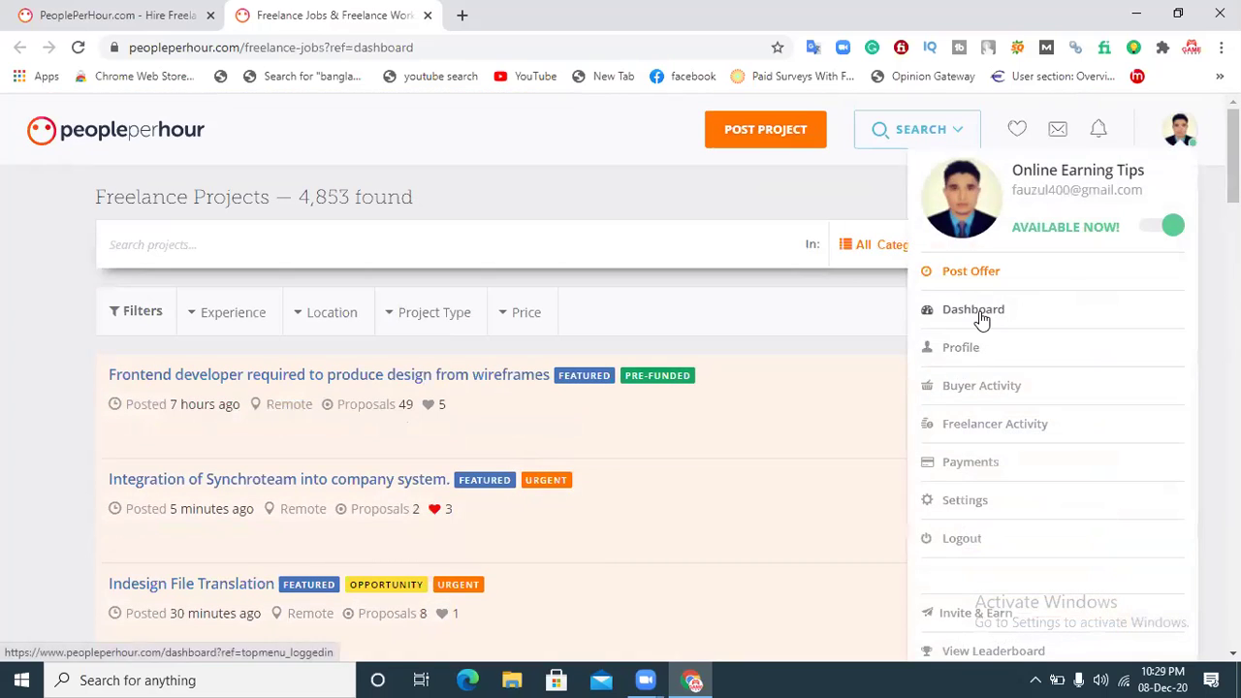
pyautogui.click(981, 316)
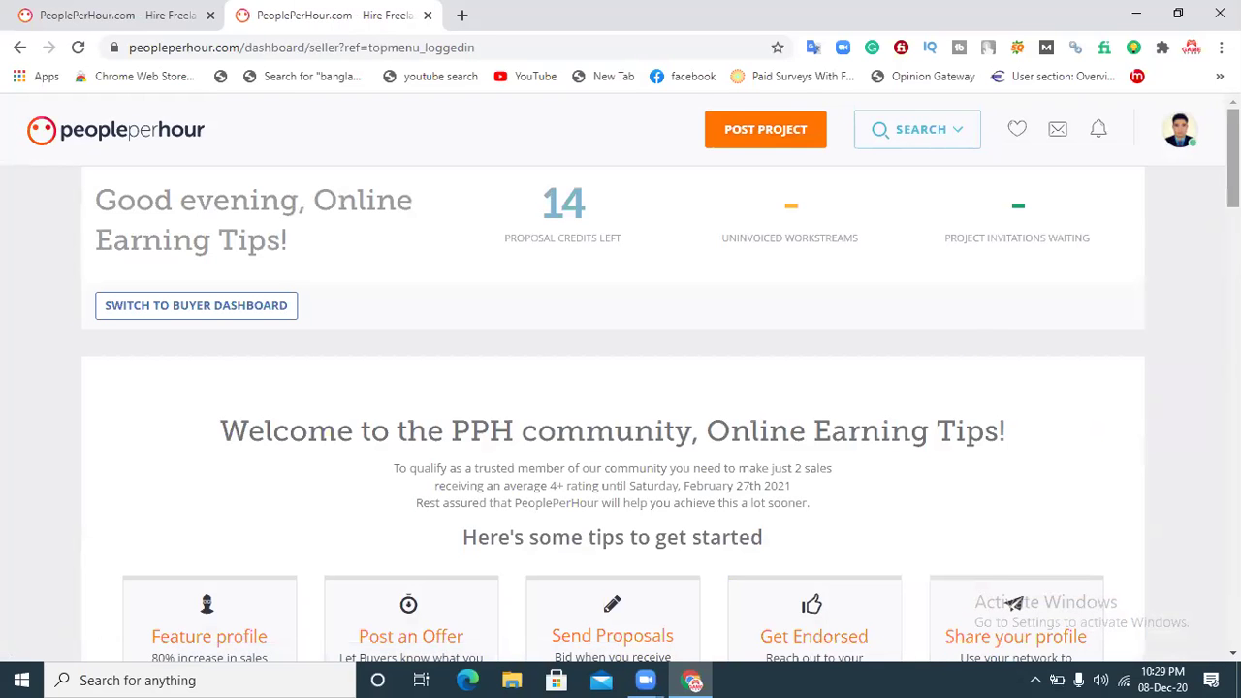
pyautogui.scroll(-3, 1037, 544)
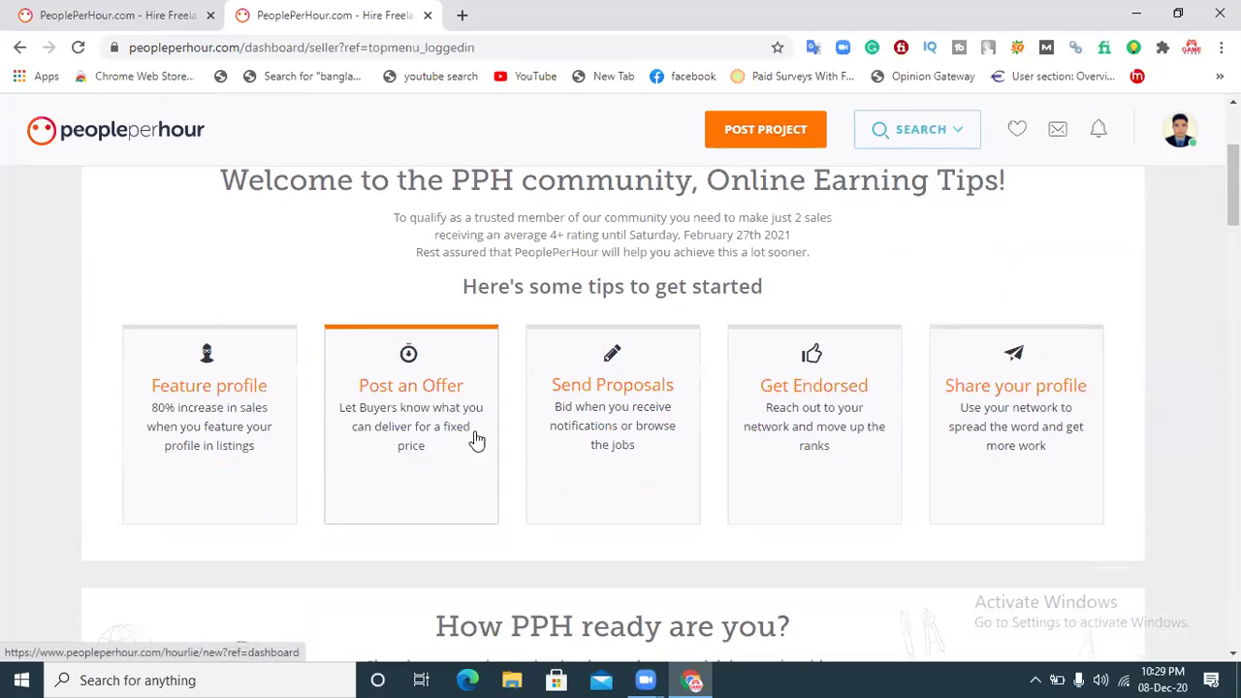
pyautogui.click(429, 430)
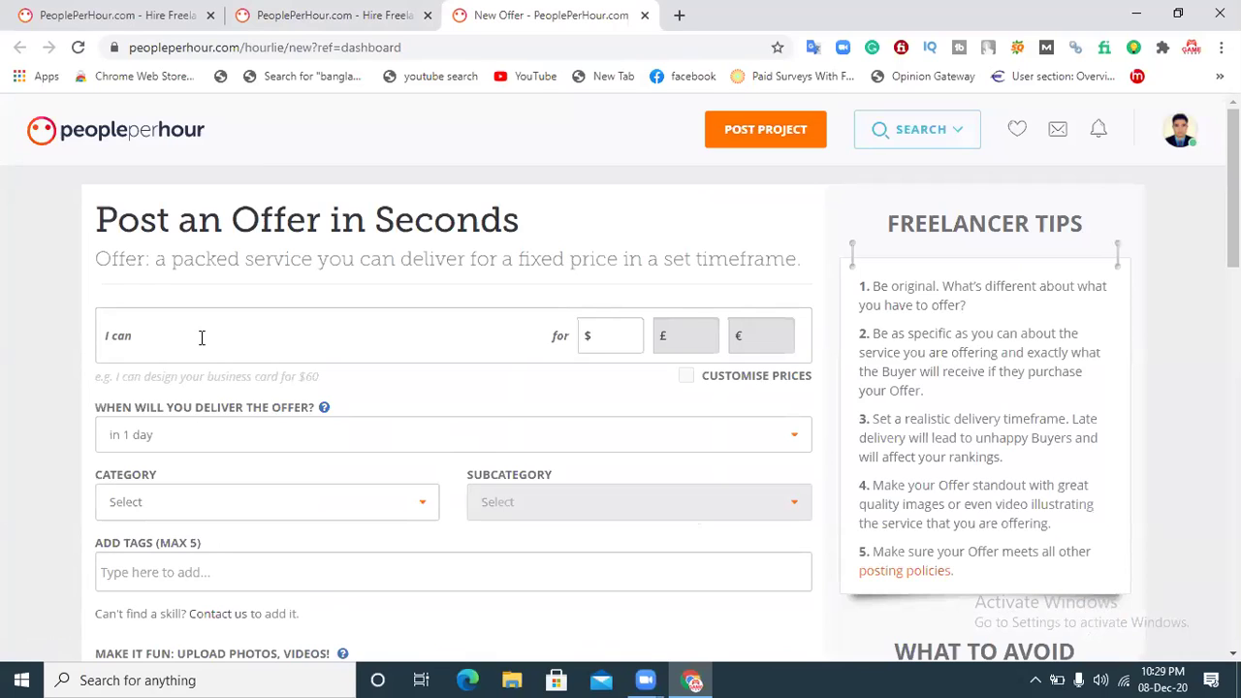
pyautogui.click(201, 336)
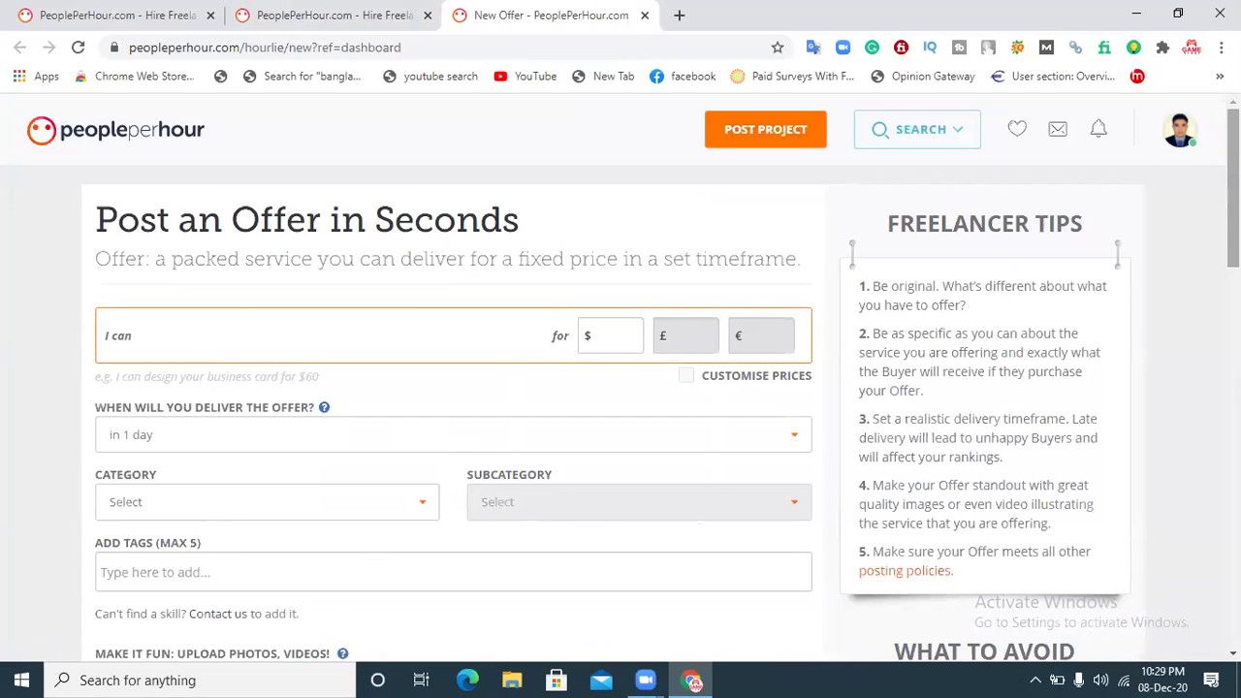
pyautogui.scroll(-3, 554, 476)
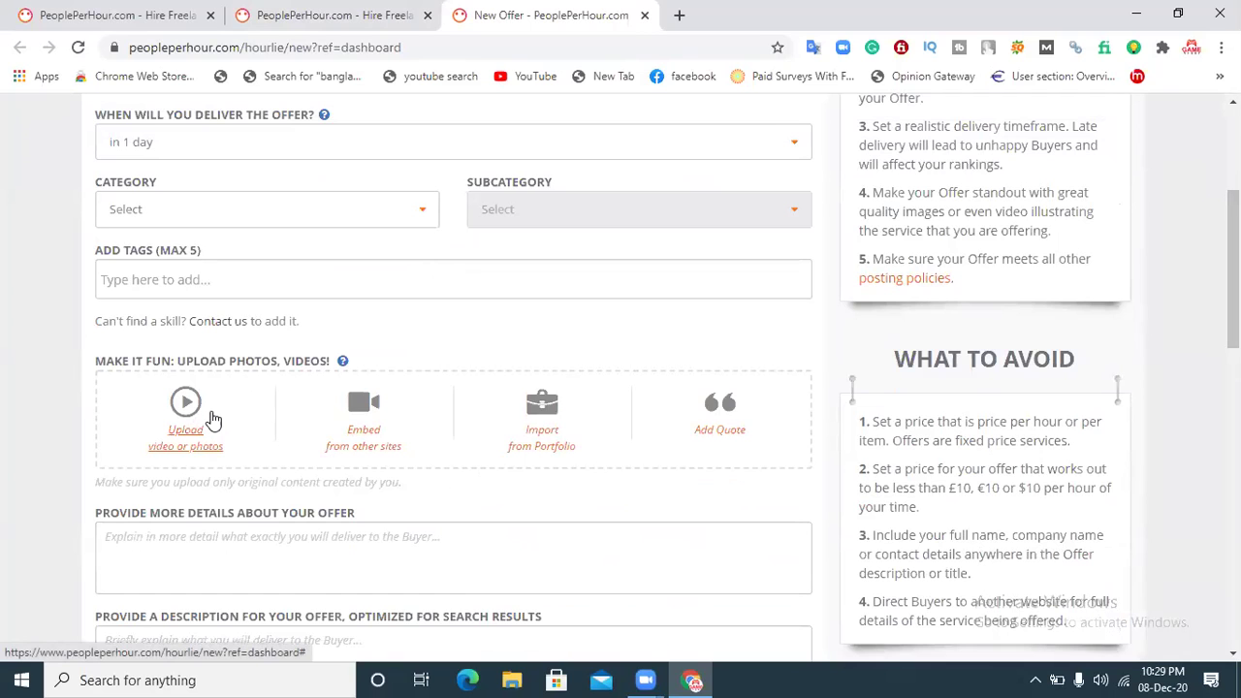
pyautogui.click(234, 552)
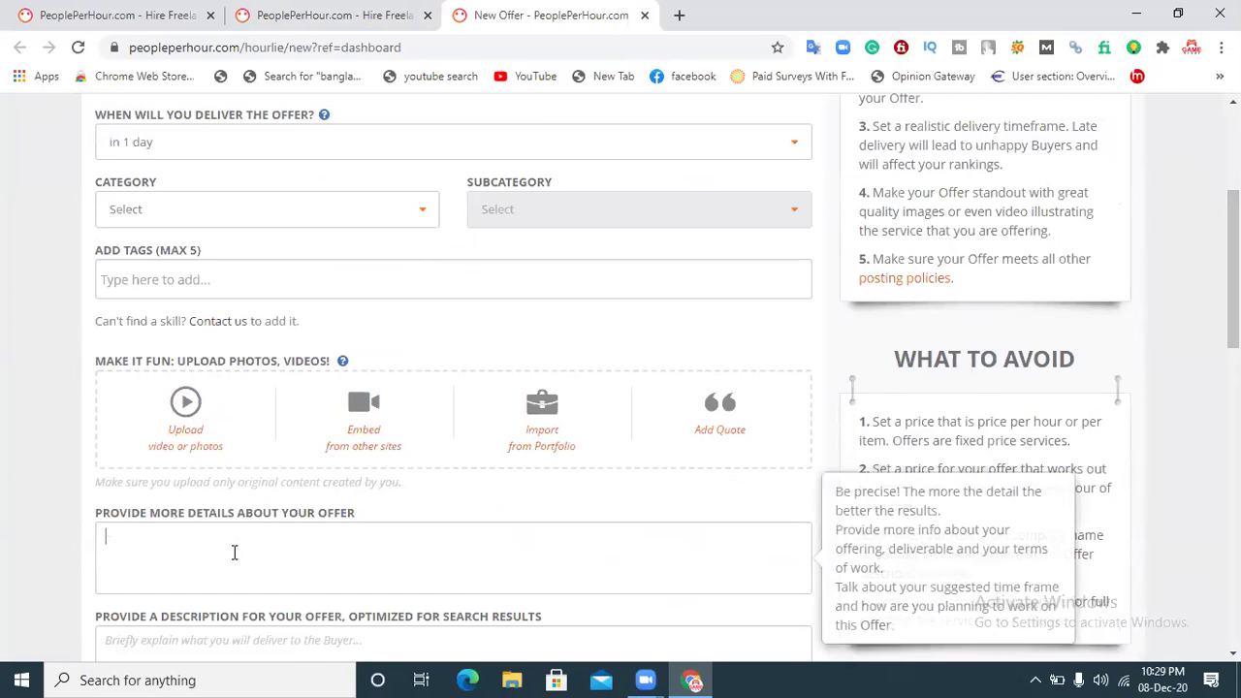
pyautogui.scroll(-2, 215, 408)
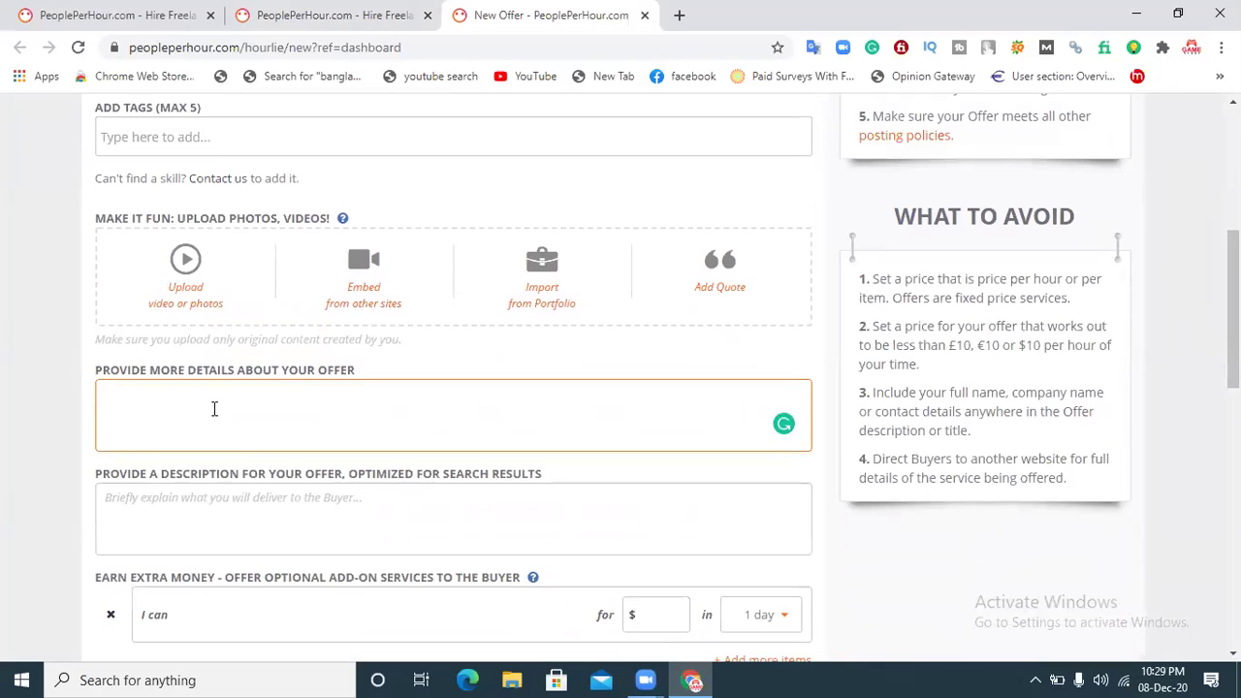
pyautogui.click(234, 508)
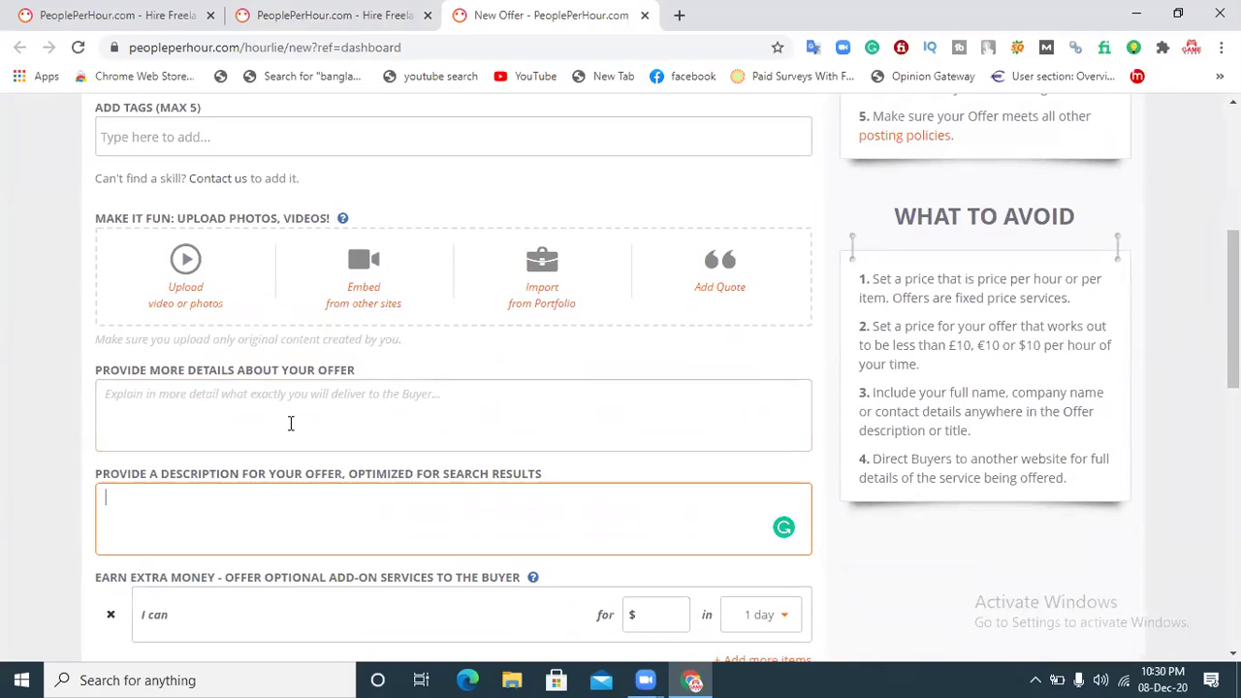
pyautogui.scroll(-1, 696, 507)
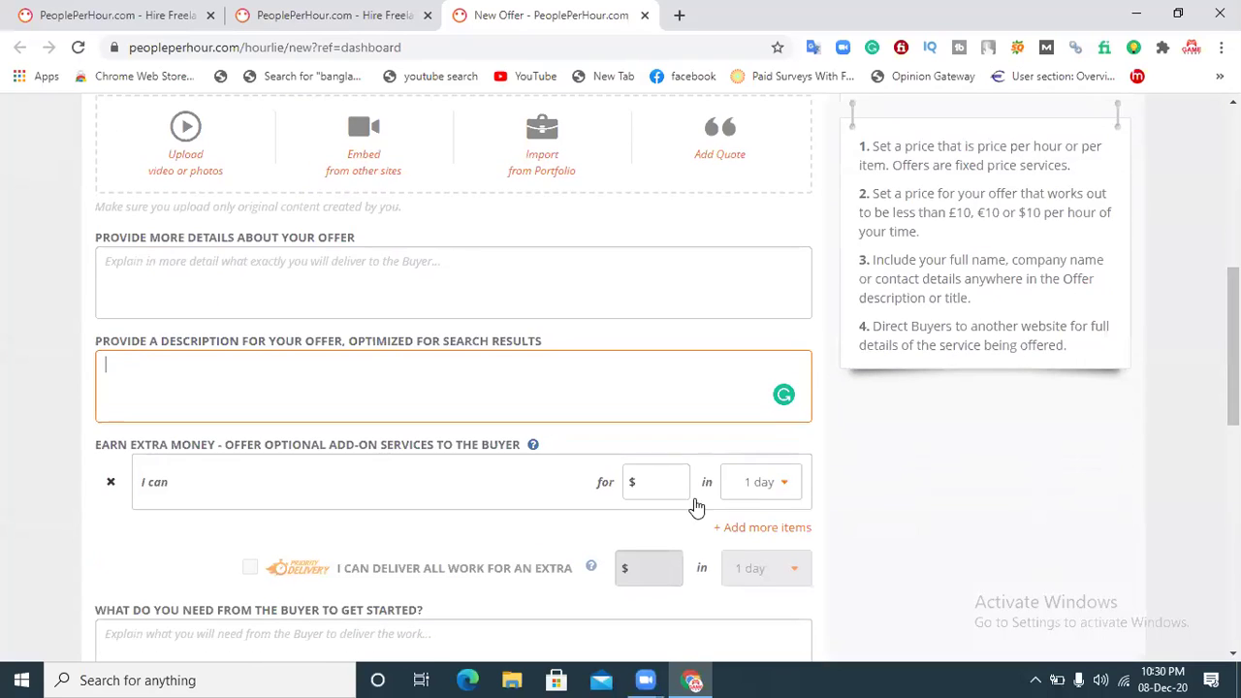
pyautogui.click(204, 483)
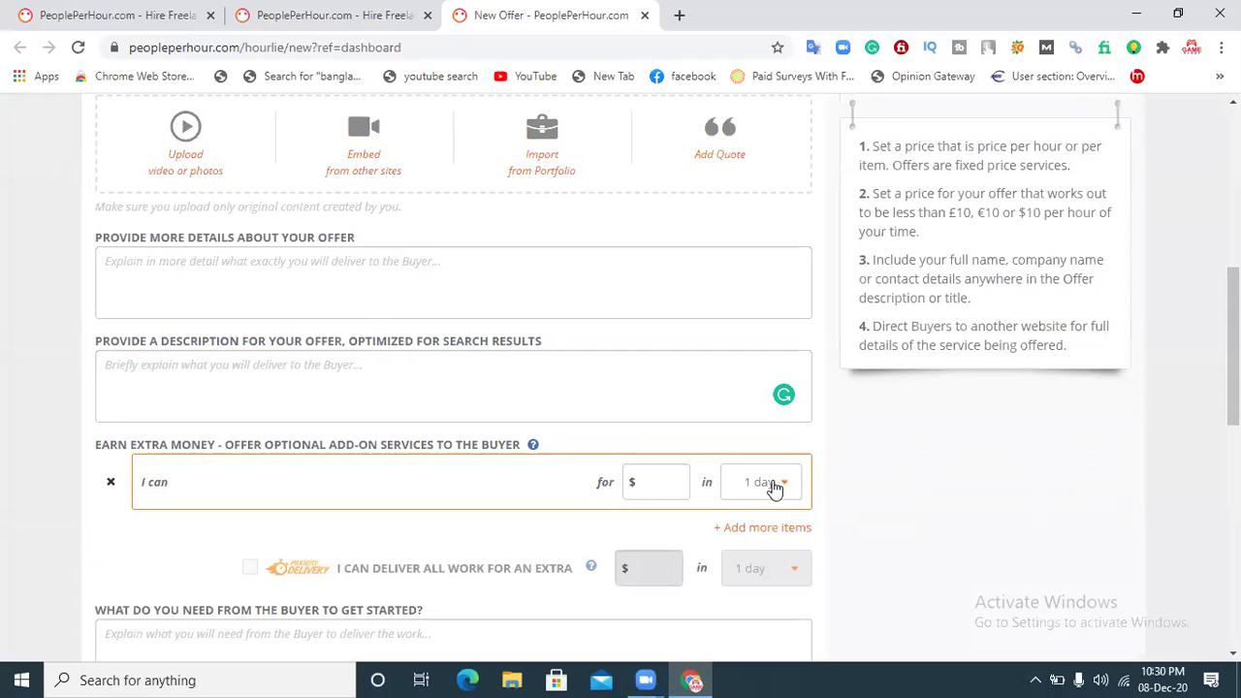
pyautogui.scroll(-3, 1202, 450)
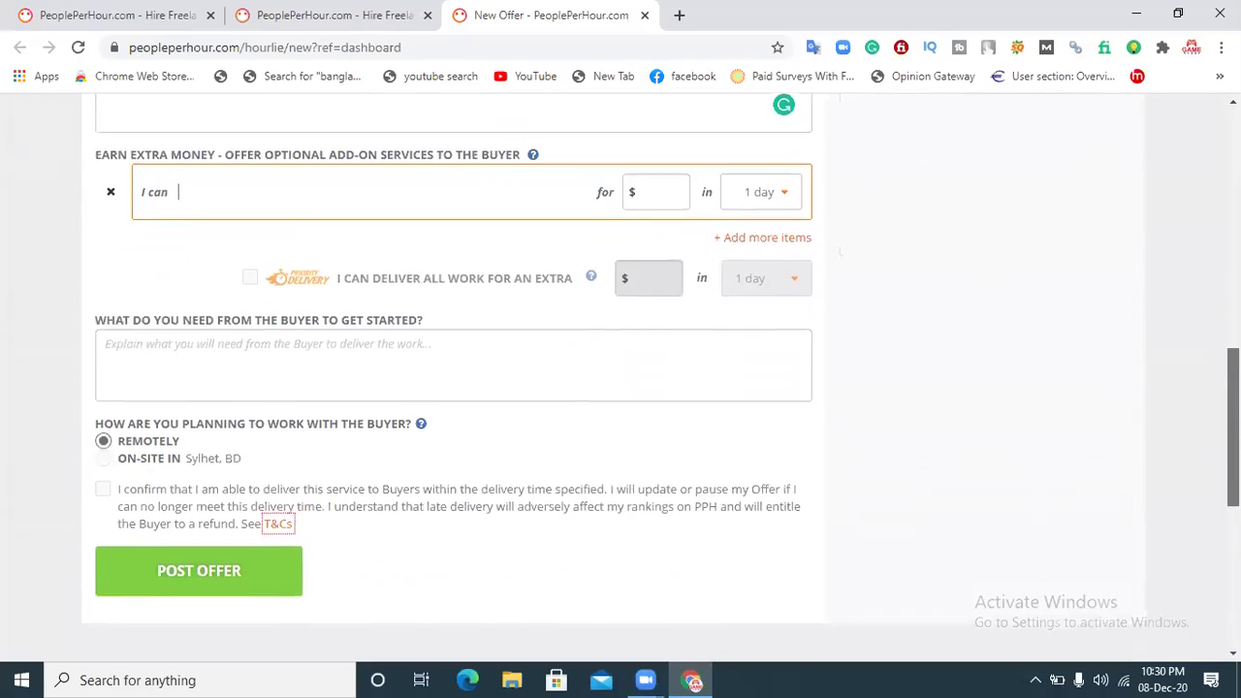